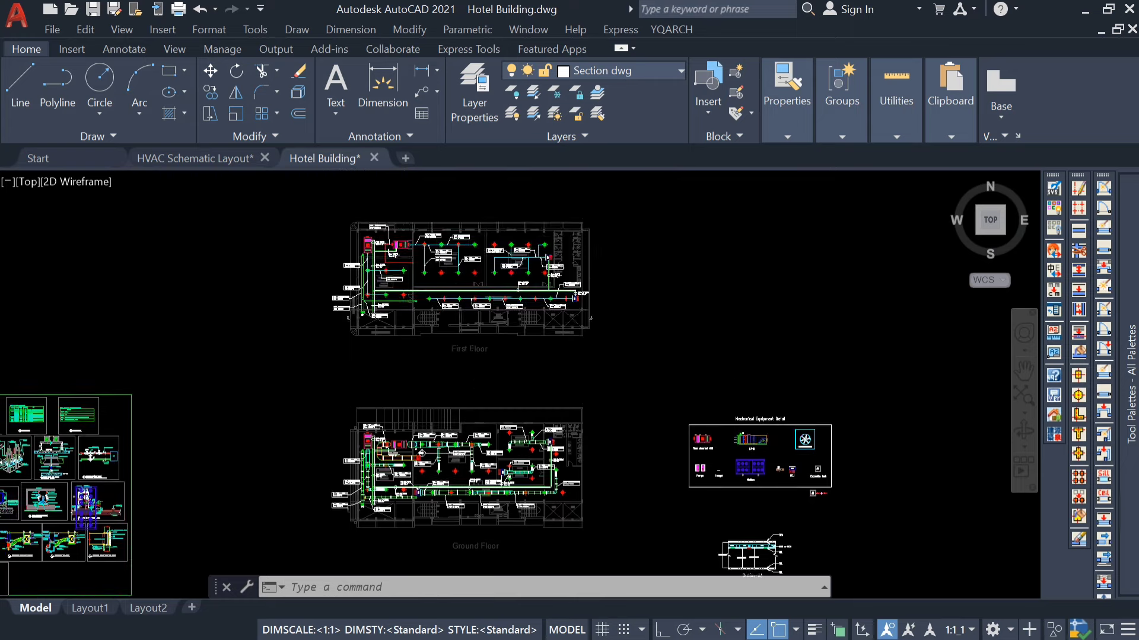
# Step: Look over the hotel building's ductwork floor plans, from the ground floor up to the roof, plus the detail sheets
pyautogui.scroll(4, 444, 345)
pyautogui.scroll(-4, 435, 421)
pyautogui.moveTo(436, 352); pyautogui.dragTo(442, 475, button='middle')
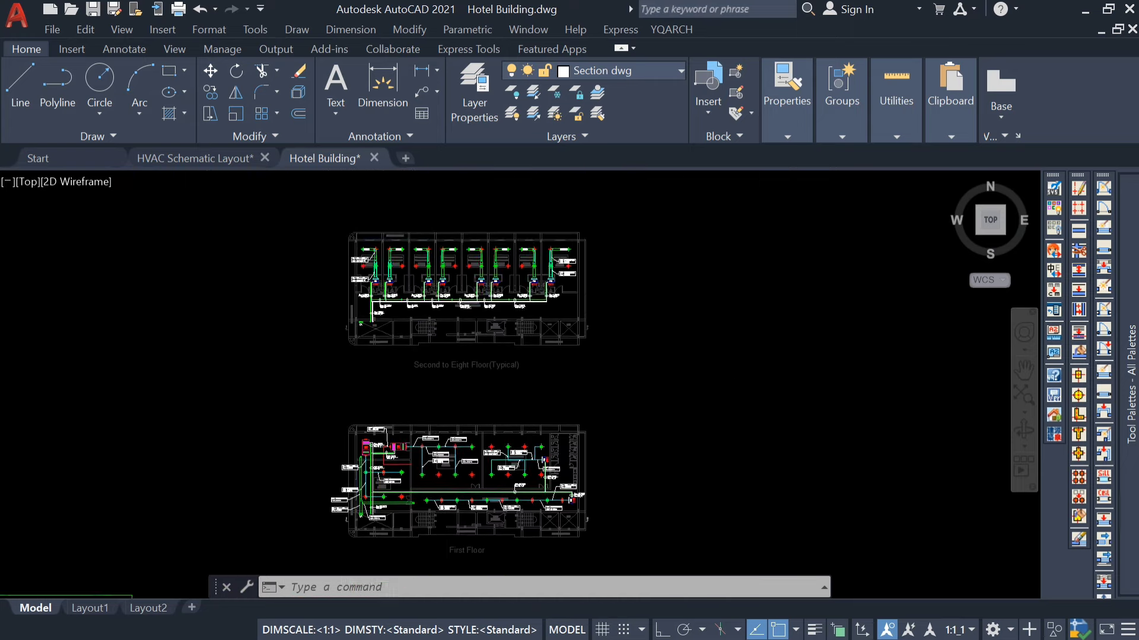
pyautogui.scroll(5, 386, 394)
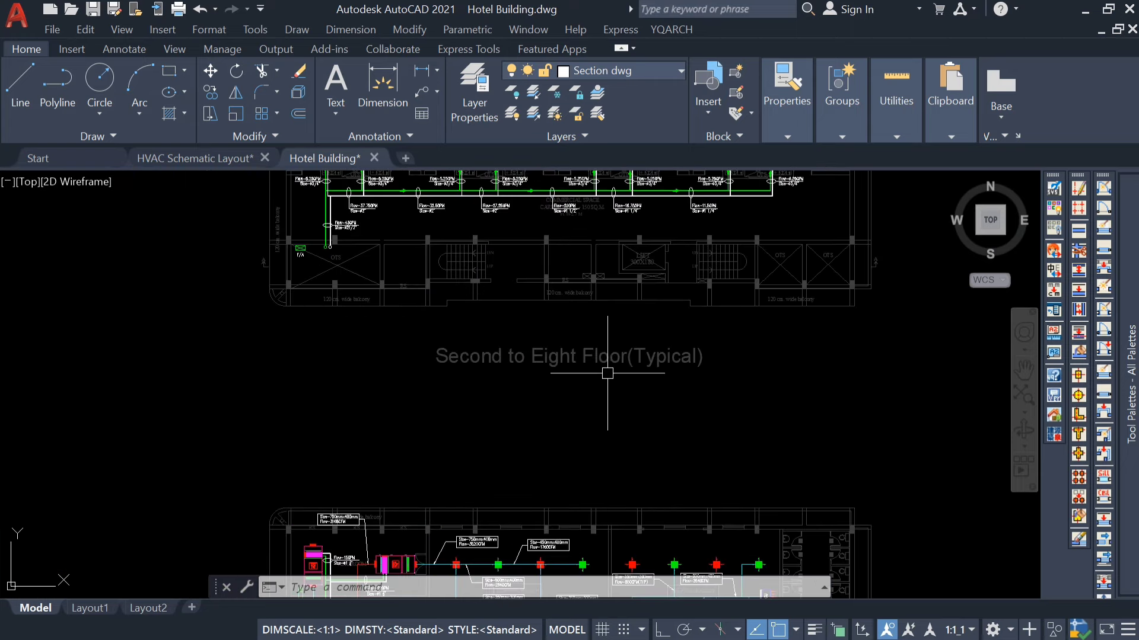
pyautogui.scroll(-4, 610, 374)
pyautogui.moveTo(610, 373); pyautogui.dragTo(607, 407, button='middle')
pyautogui.scroll(2, 566, 371)
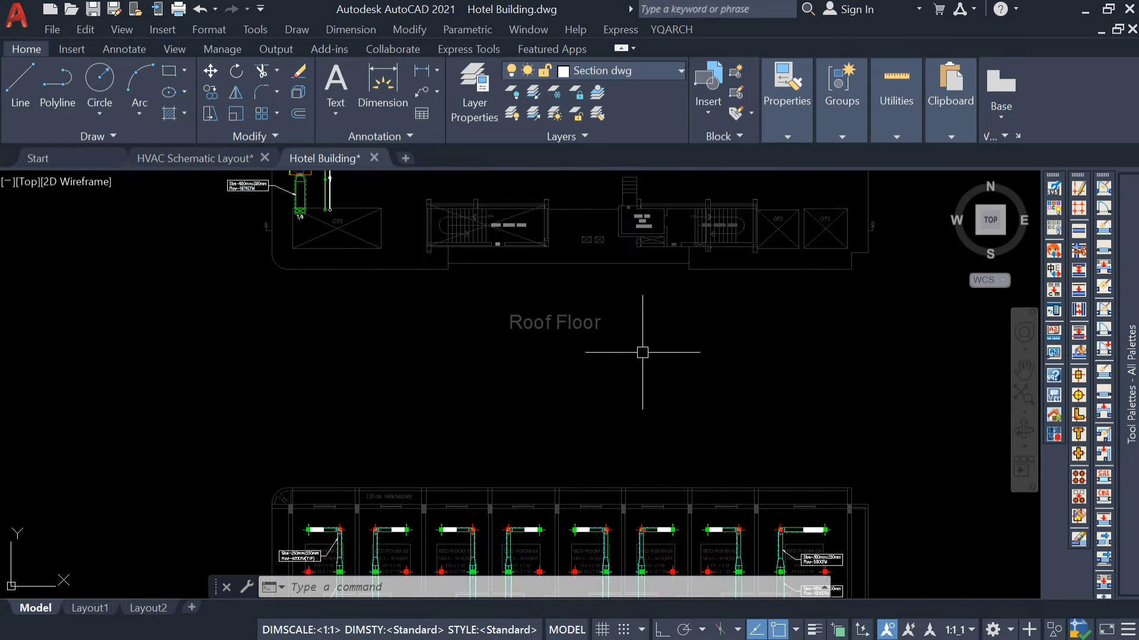
pyautogui.scroll(-6, 516, 363)
pyautogui.moveTo(391, 455)
pyautogui.mouseDown(button='middle')
pyautogui.moveTo(437, 332)
pyautogui.moveTo(475, 356)
pyautogui.mouseUp(button='middle')
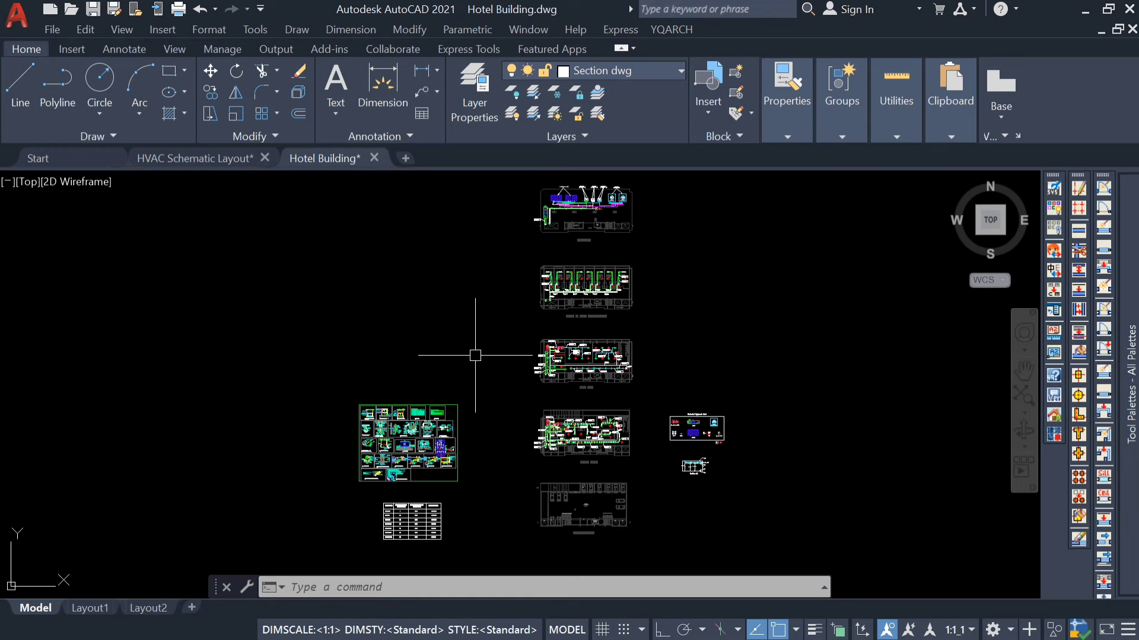
# Step: Switch to the HVAC Schematic Layout drawing and draw a single horizontal line in empty space with ortho on
pyautogui.click(194, 162)
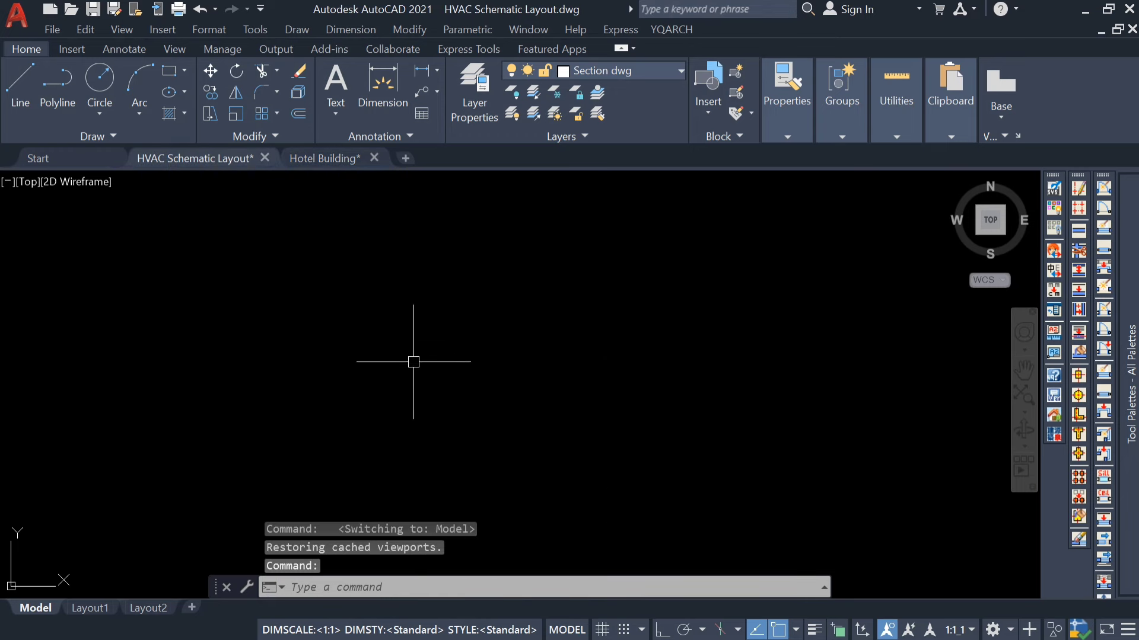
pyautogui.press('Escape')
pyautogui.press('Escape')
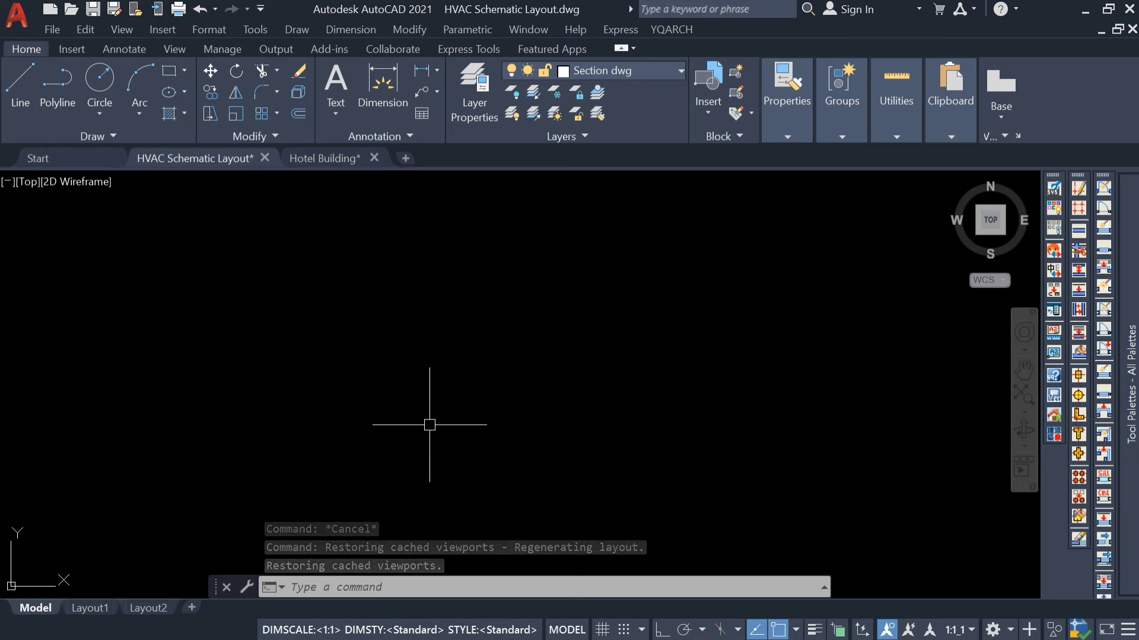
pyautogui.write('l')
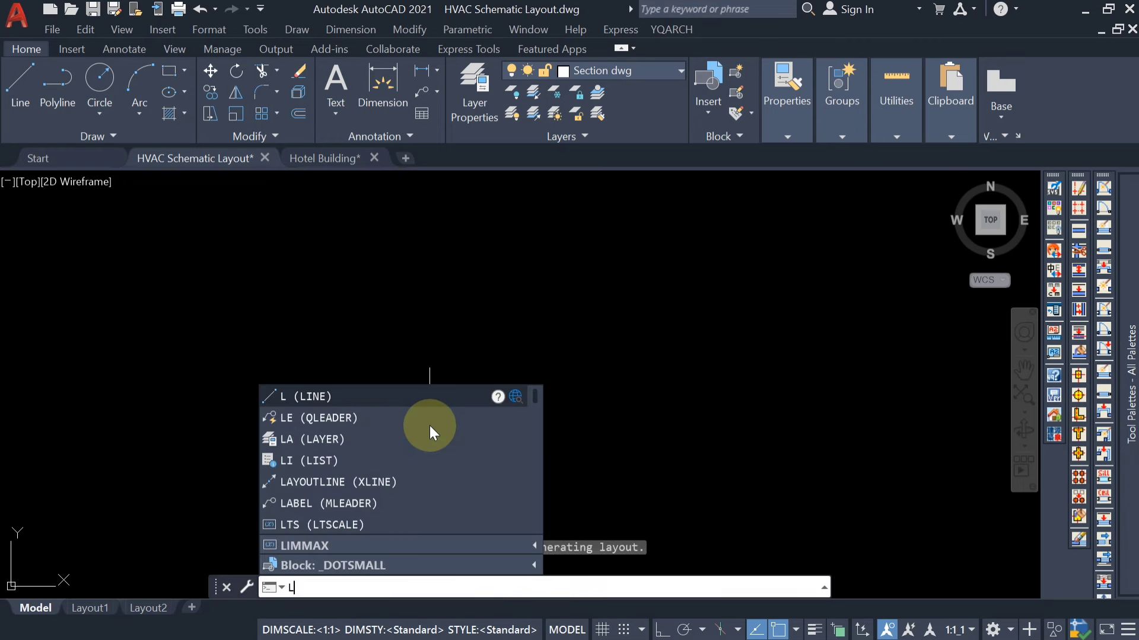
pyautogui.press('Return')
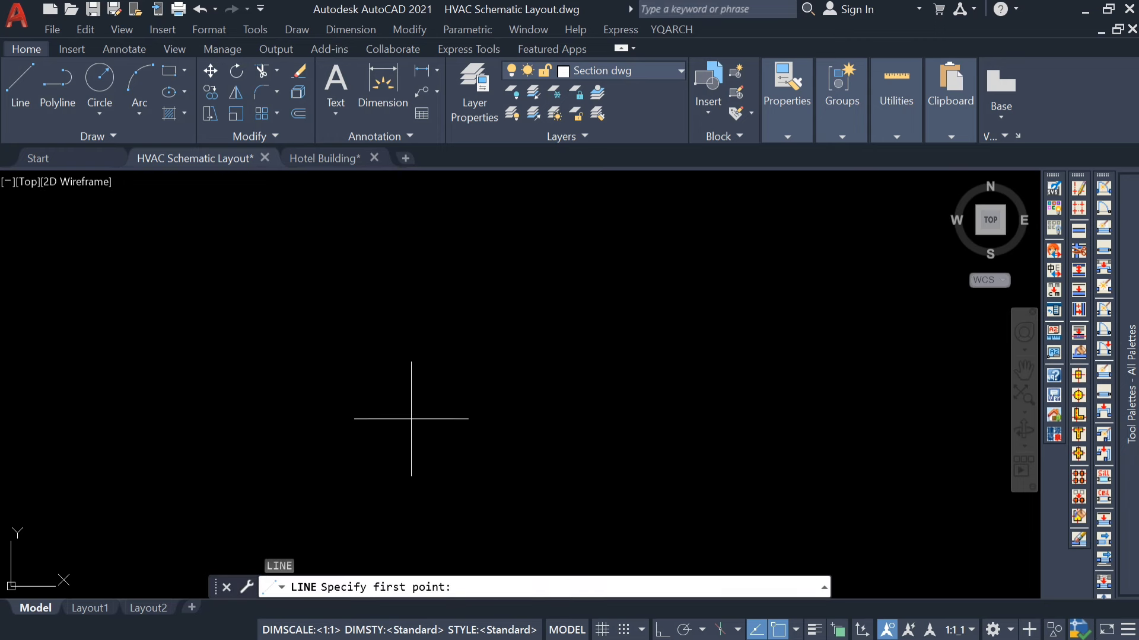
pyautogui.click(356, 484)
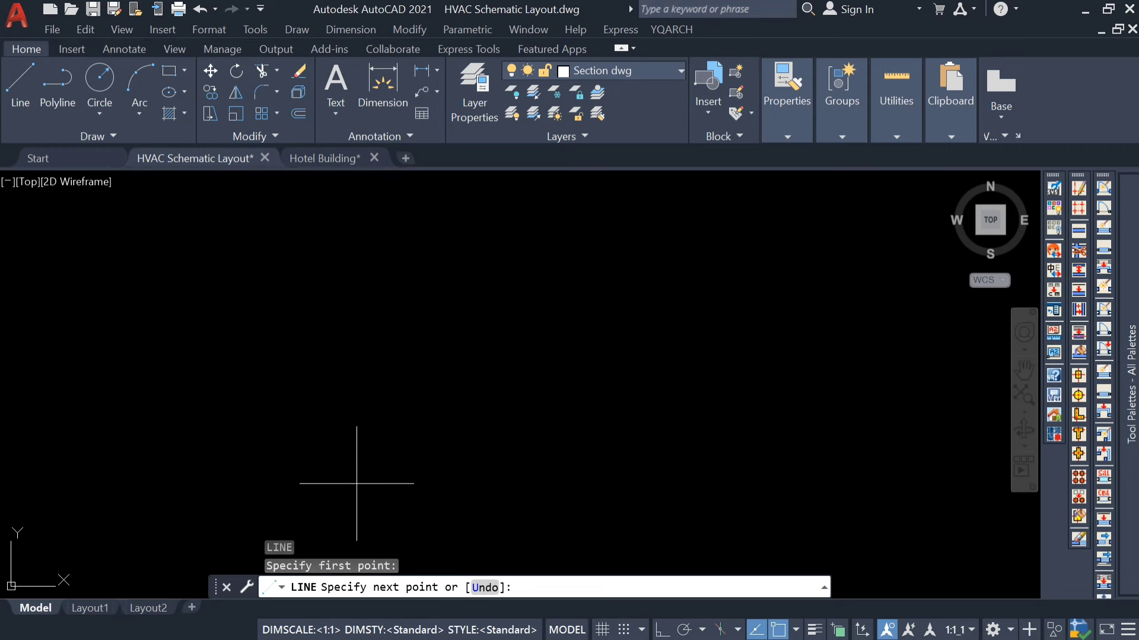
pyautogui.click(662, 630)
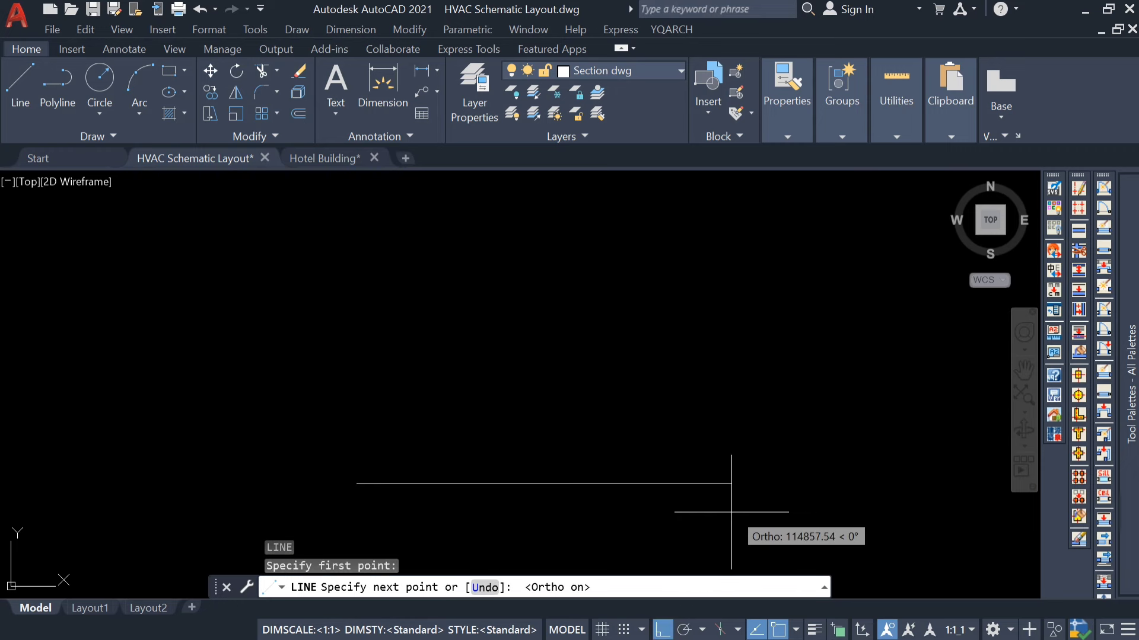
pyautogui.click(707, 512)
pyautogui.press('Escape')
pyautogui.moveTo(691, 498); pyautogui.dragTo(677, 518, button='middle')
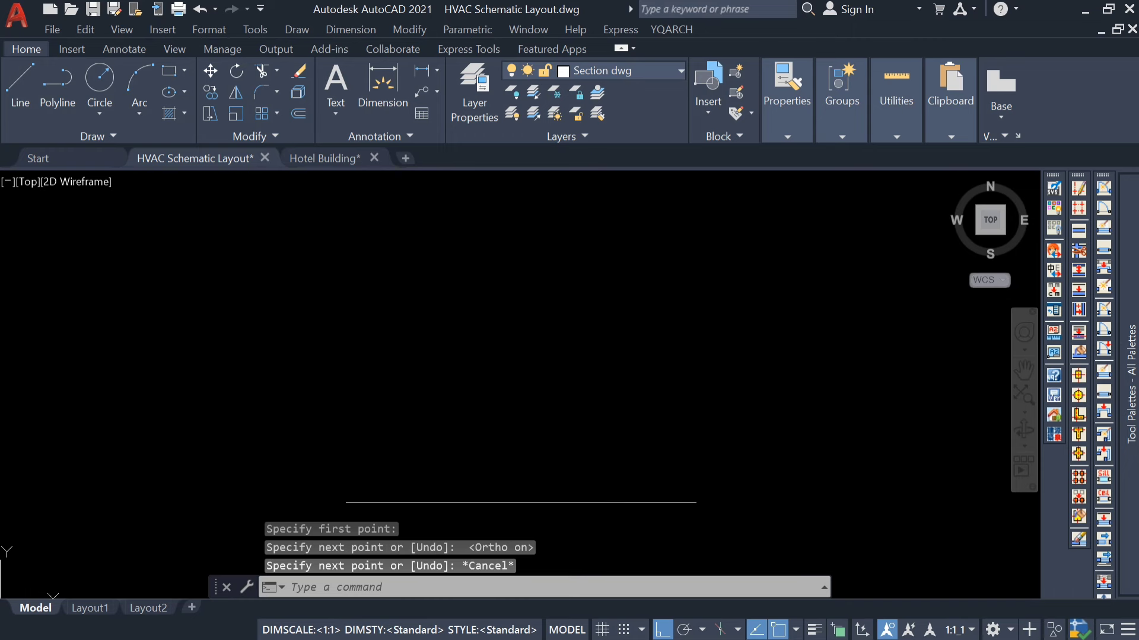
pyautogui.press('Escape')
pyautogui.press('Escape')
pyautogui.click(601, 467)
pyautogui.click(559, 516)
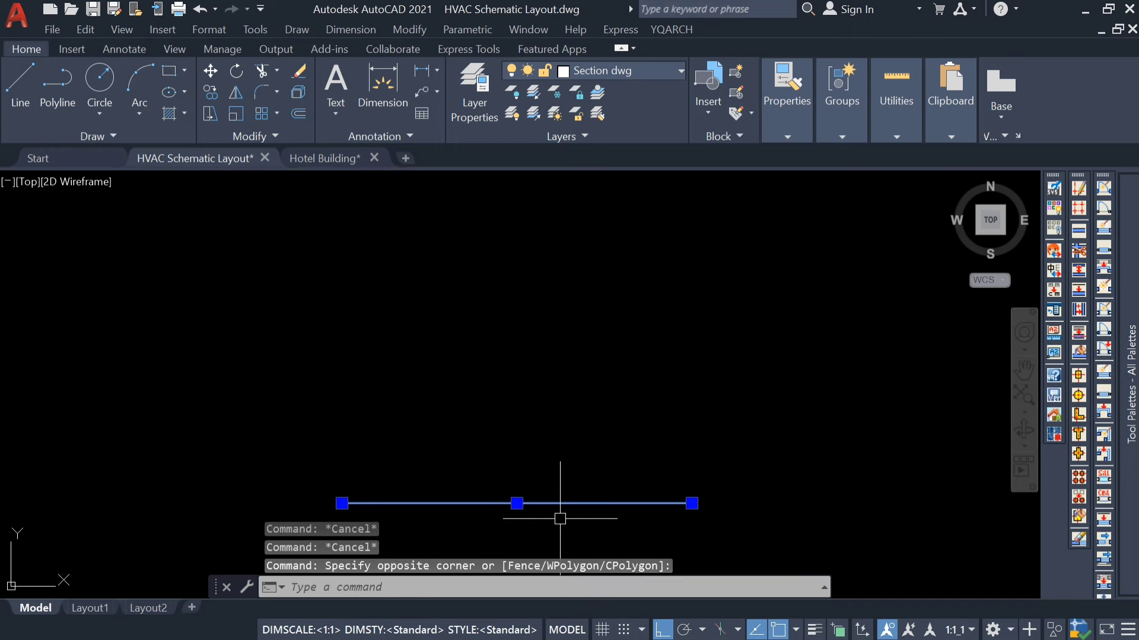
pyautogui.press('Escape')
# Step: Add the multiline text "Basement Floor" just beyond the right end of the horizontal line
pyautogui.moveTo(761, 499); pyautogui.dragTo(740, 494, button='middle')
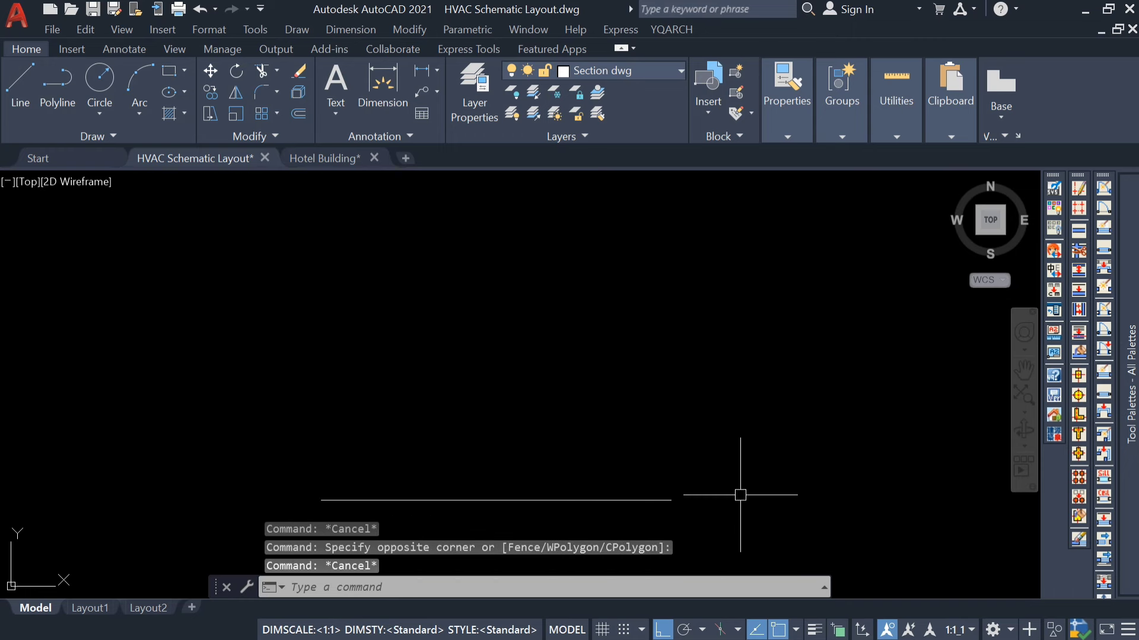
pyautogui.press('Return')
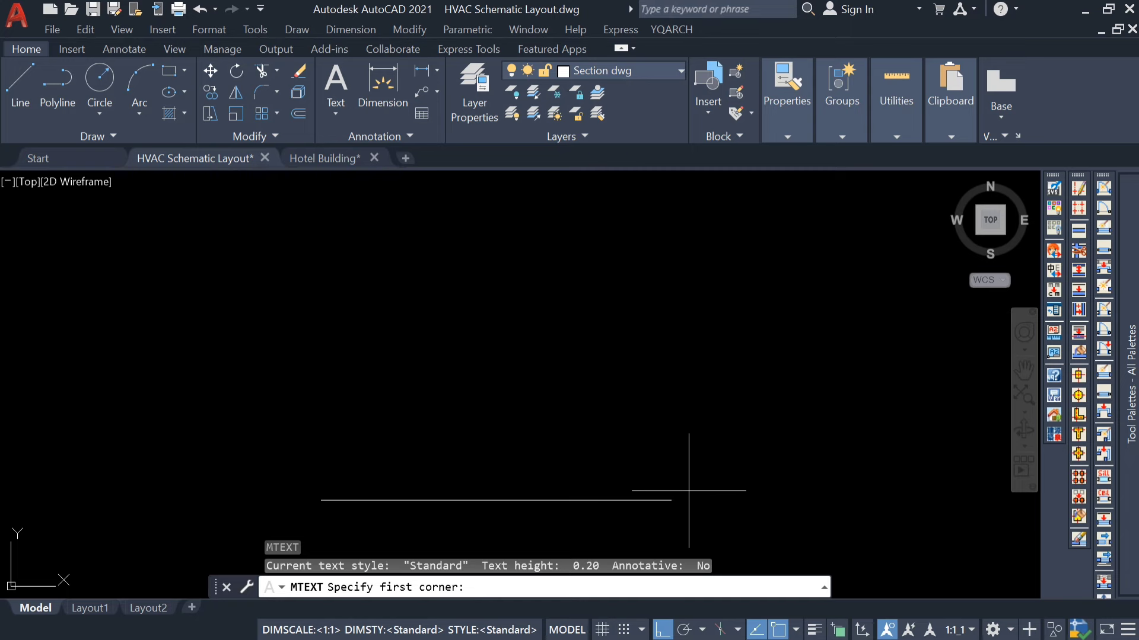
pyautogui.click(688, 490)
pyautogui.click(770, 514)
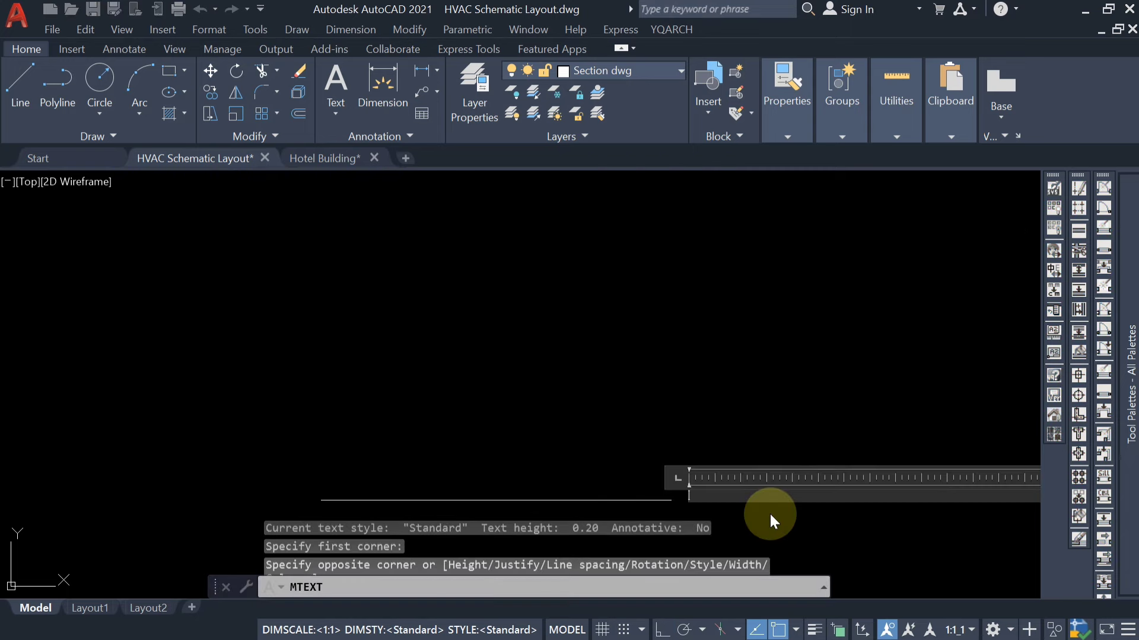
pyautogui.write('Basement F')
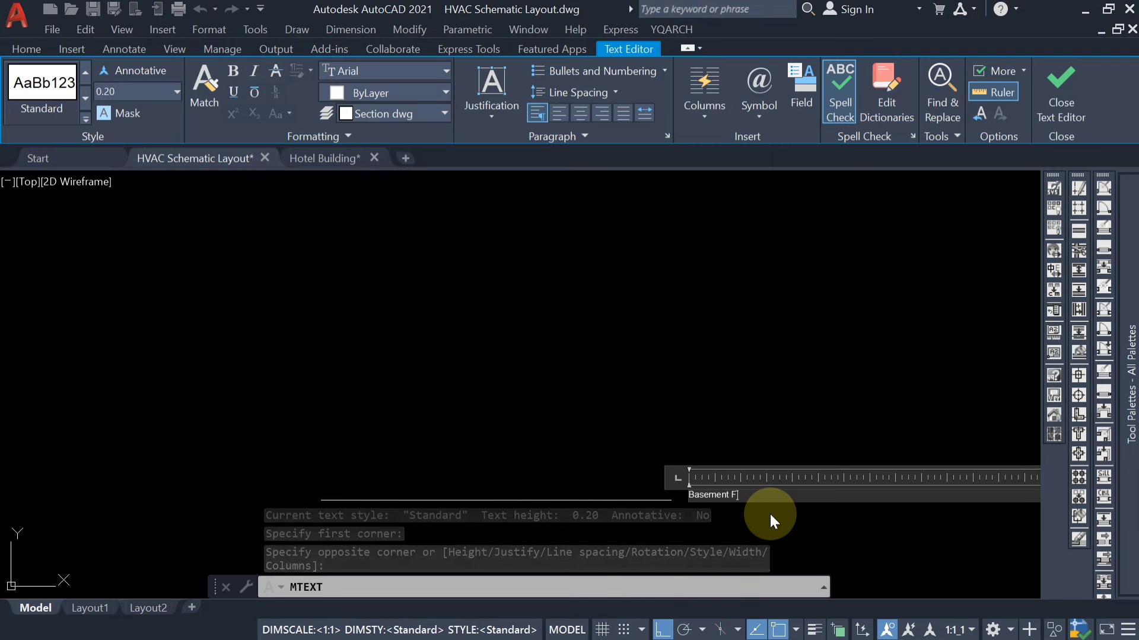
pyautogui.write('loor')
pyautogui.scroll(4, 770, 511)
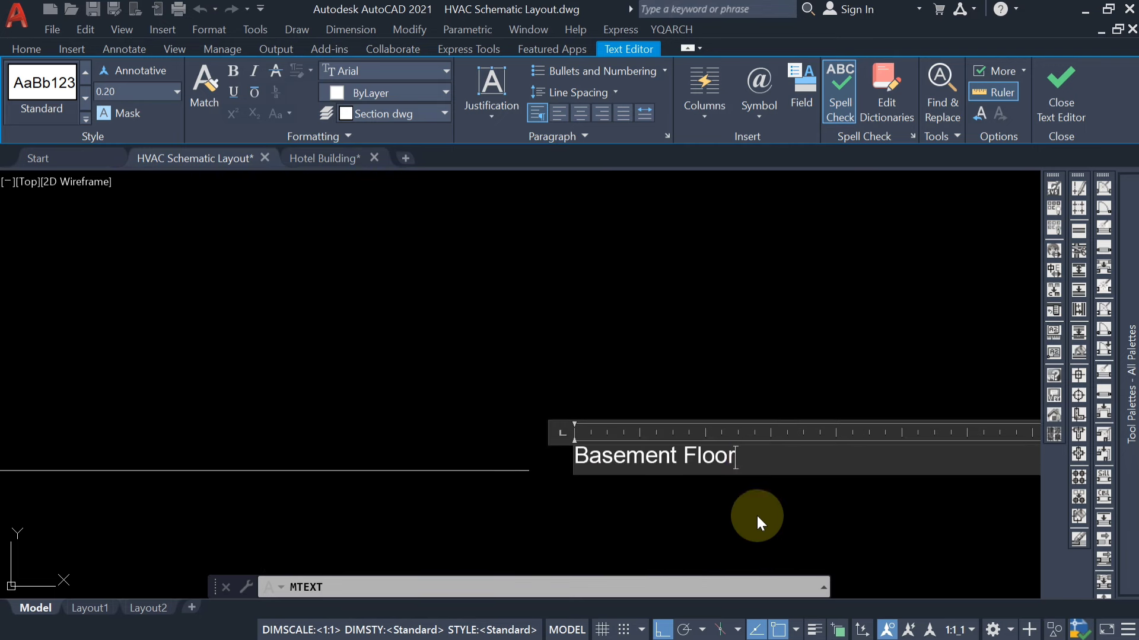
# Step: Set the height of the Basement Floor text to 200 and finish editing it
pyautogui.moveTo(752, 458); pyautogui.dragTo(558, 472)
pyautogui.click(130, 91)
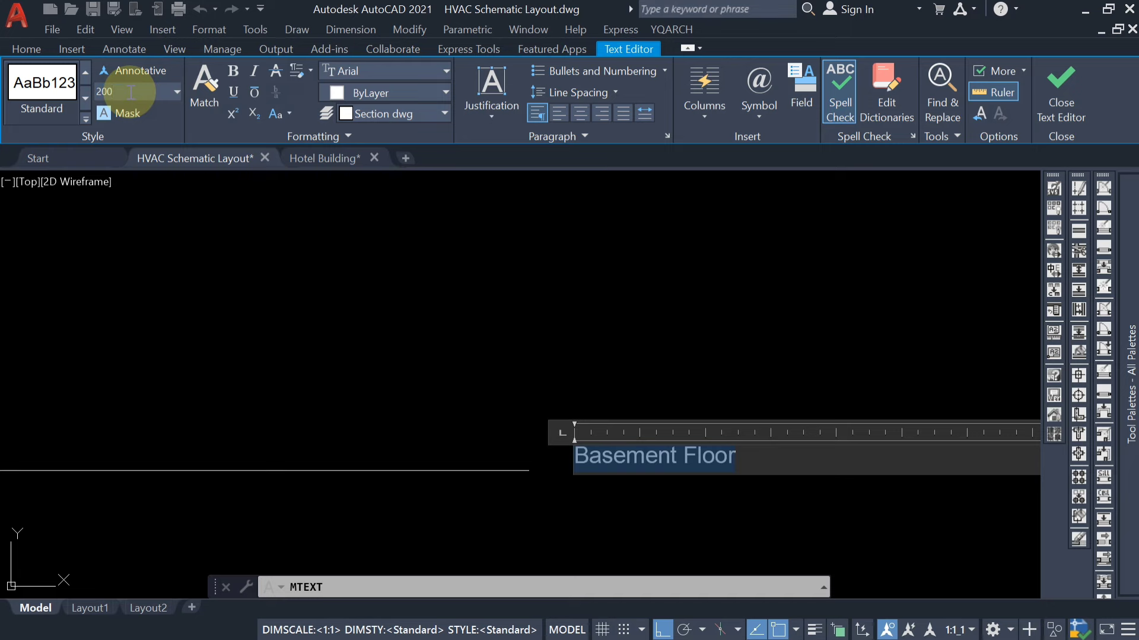
pyautogui.write('200')
pyautogui.press('Return')
pyautogui.click(447, 310)
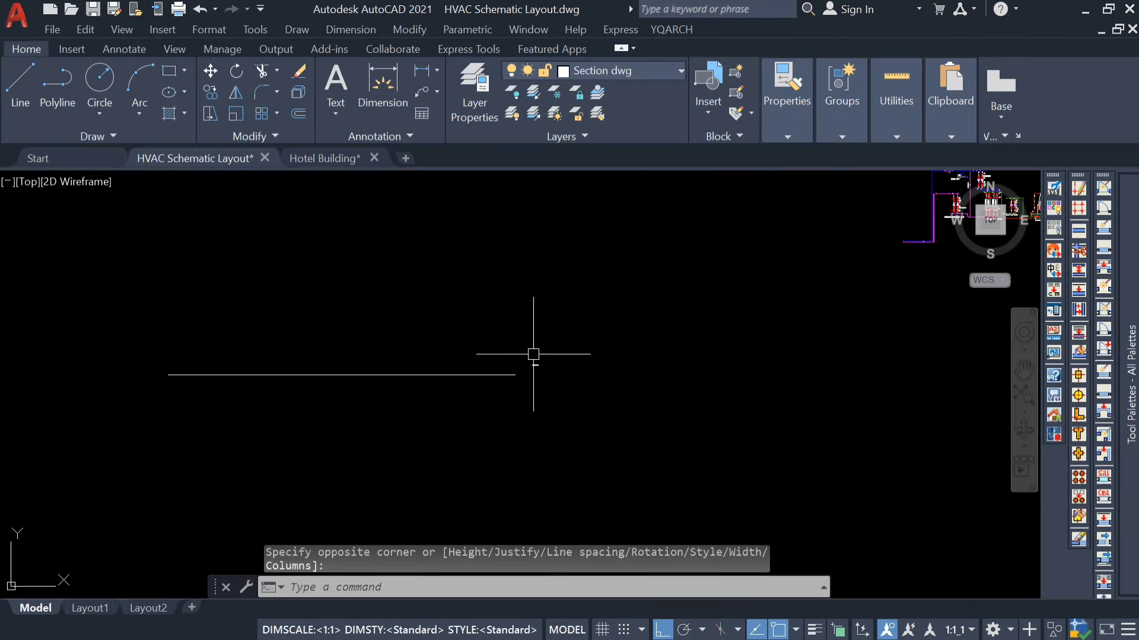
# Step: Shorten the horizontal floor line by stretching its left endpoint to the right, to roughly three fifths of its length
pyautogui.moveTo(533, 354)
pyautogui.mouseDown(button='middle')
pyautogui.moveTo(536, 381)
pyautogui.moveTo(804, 426)
pyautogui.mouseUp(button='middle')
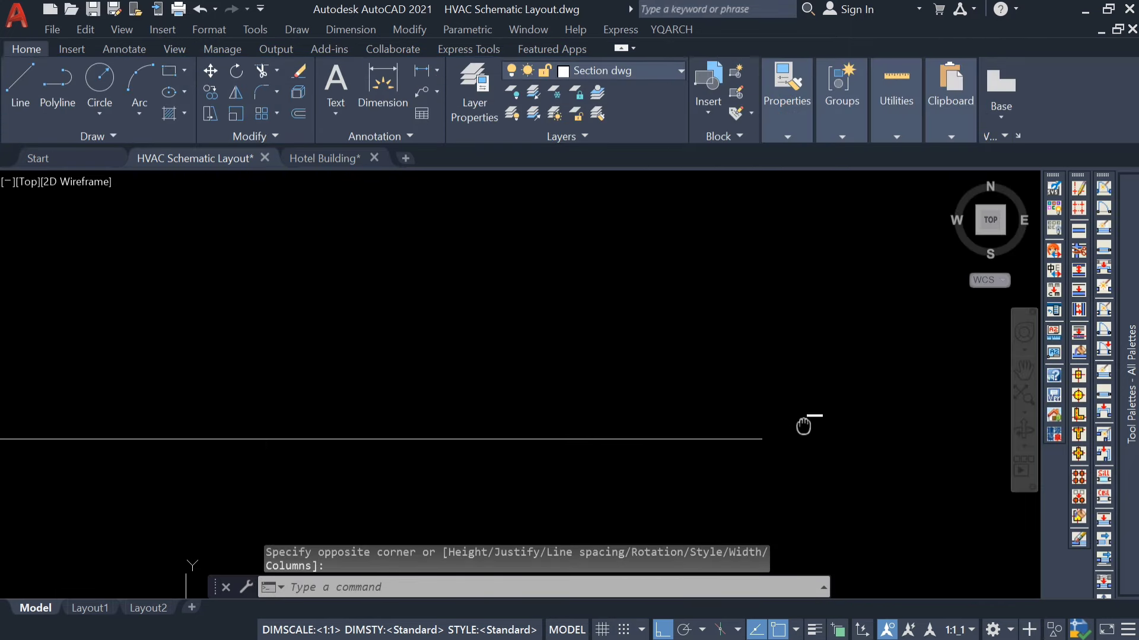
pyautogui.click(620, 439)
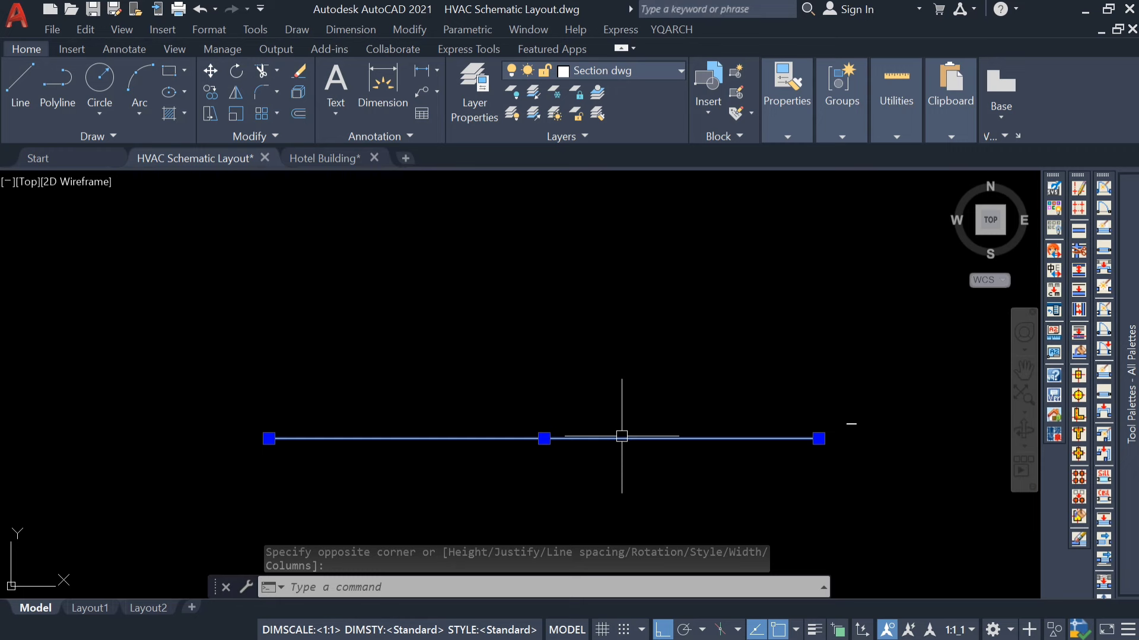
pyautogui.click(269, 439)
pyautogui.click(501, 438)
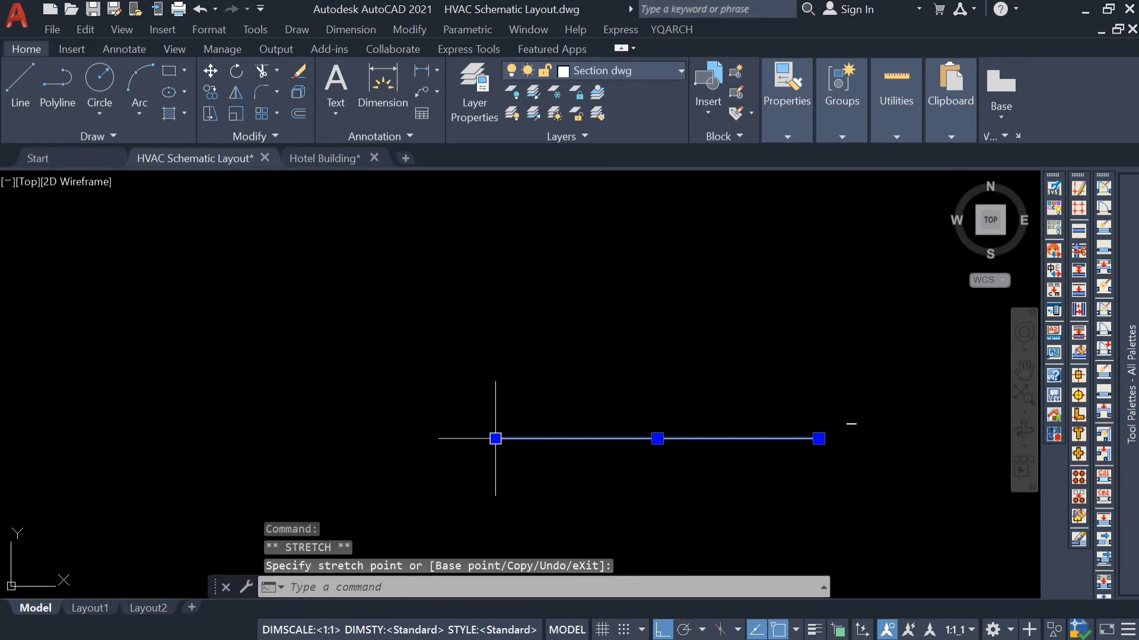
pyautogui.scroll(2, 735, 462)
pyautogui.press('Escape')
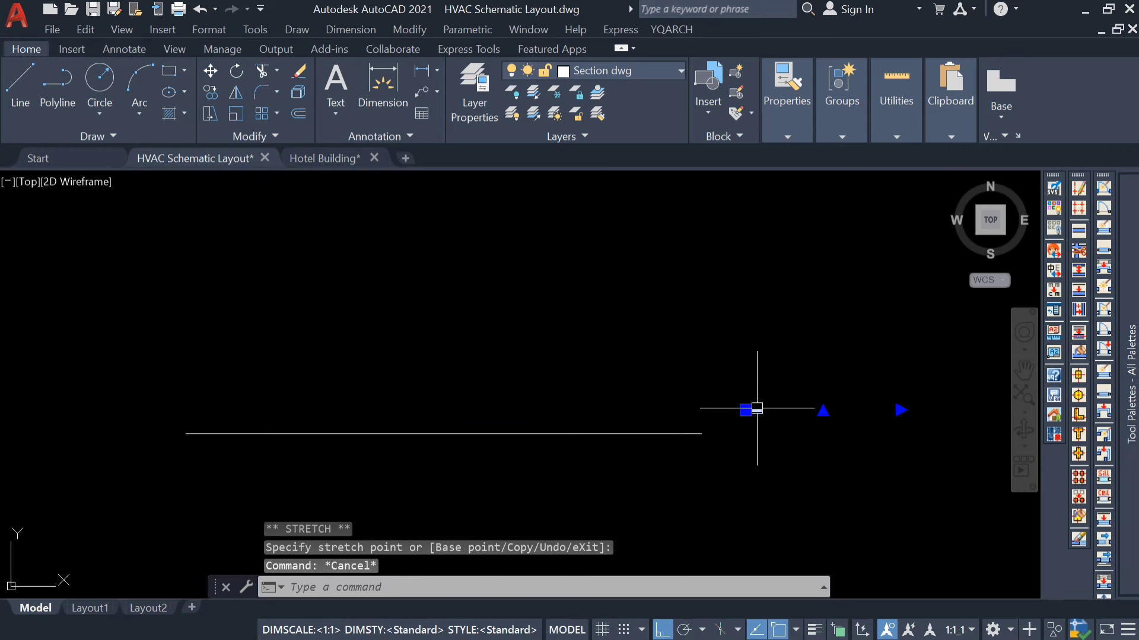
# Step: Edit the Basement Floor text and set its height to 500
pyautogui.doubleClick(757, 408)
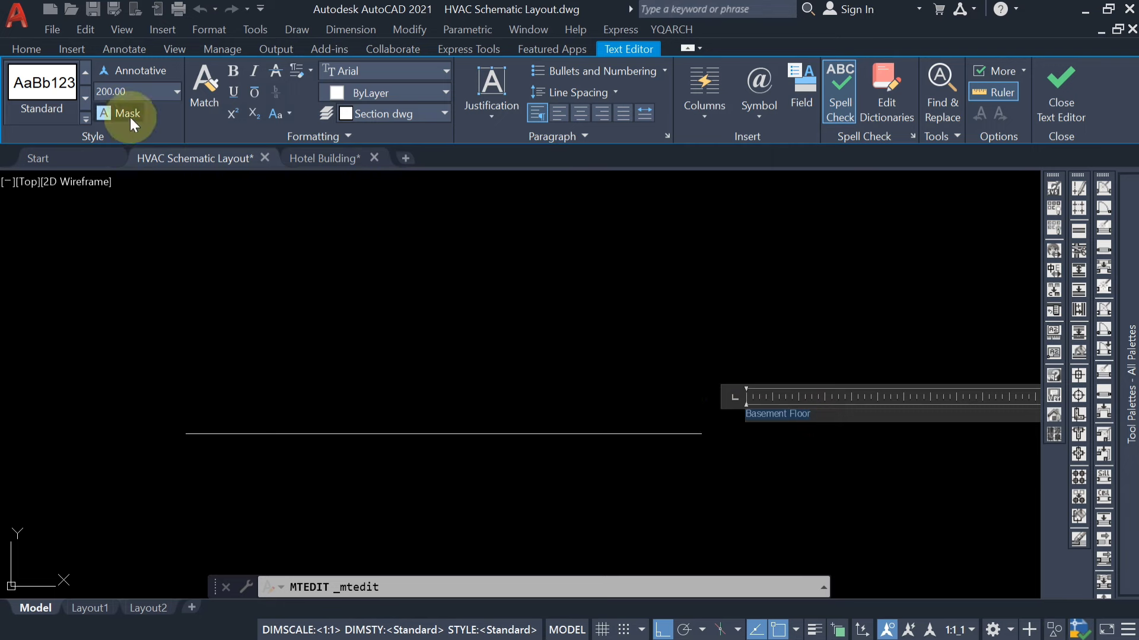
pyautogui.click(138, 94)
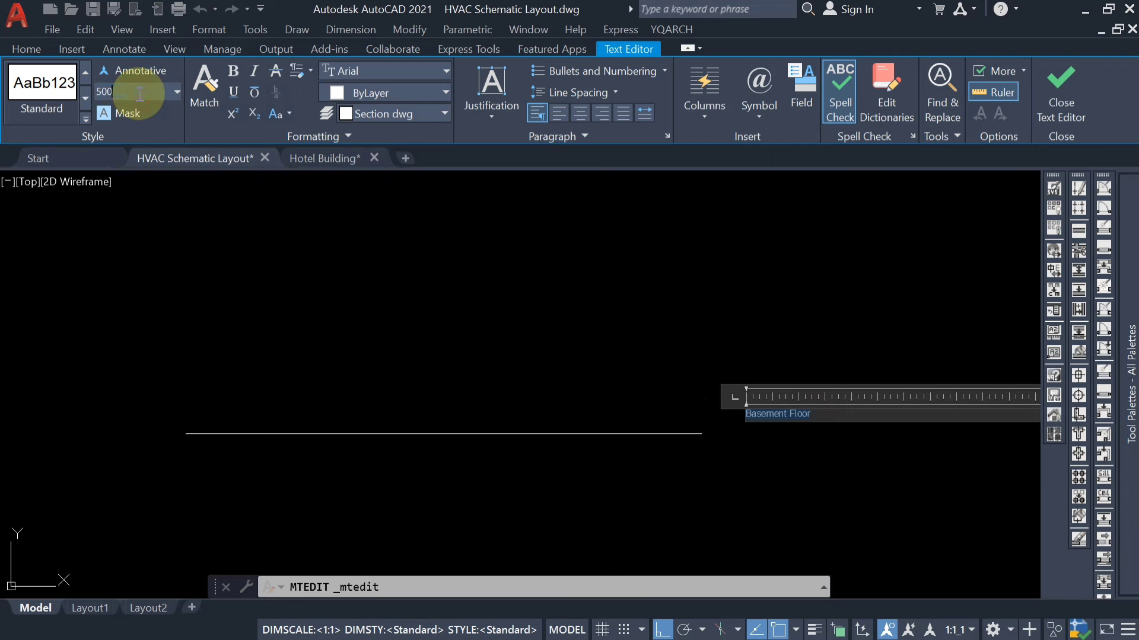
pyautogui.press('Return')
pyautogui.press('Escape')
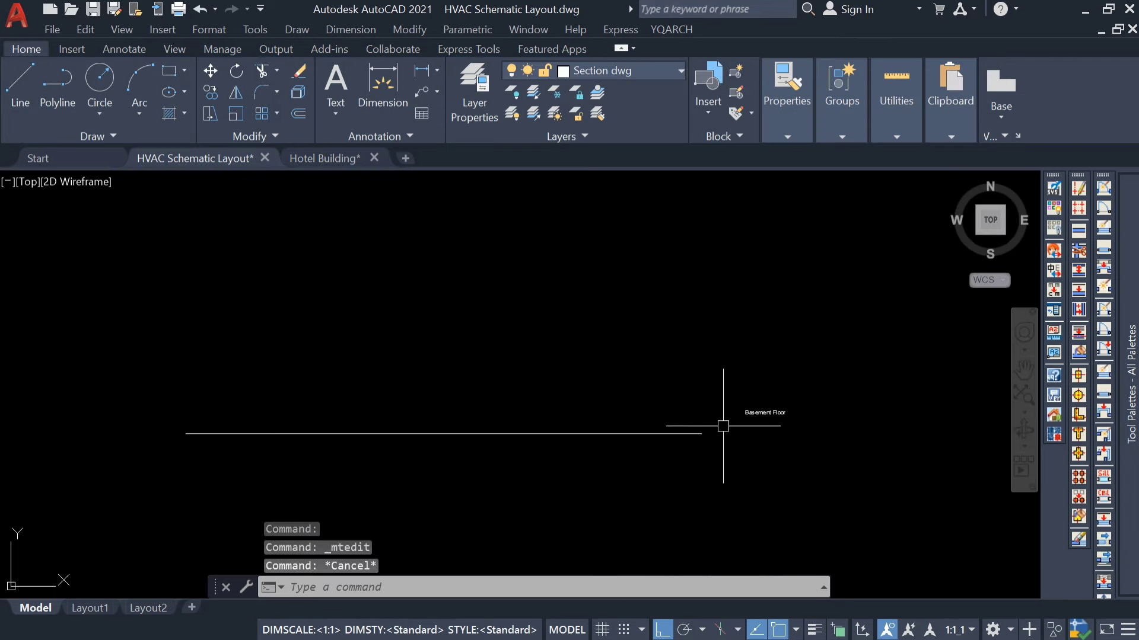
# Step: Move the Basement Floor text, with ortho off, right beside the right end of the floor line and level with it
pyautogui.click(762, 413)
pyautogui.write('M')
pyautogui.press('Return')
pyautogui.click(831, 455)
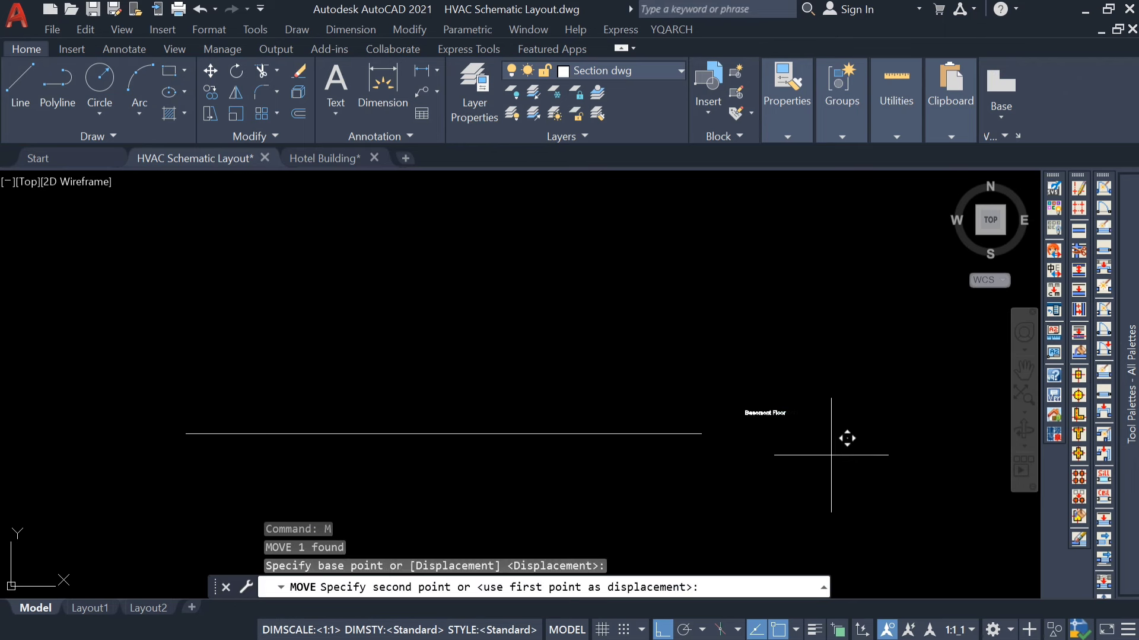
pyautogui.press('F8')
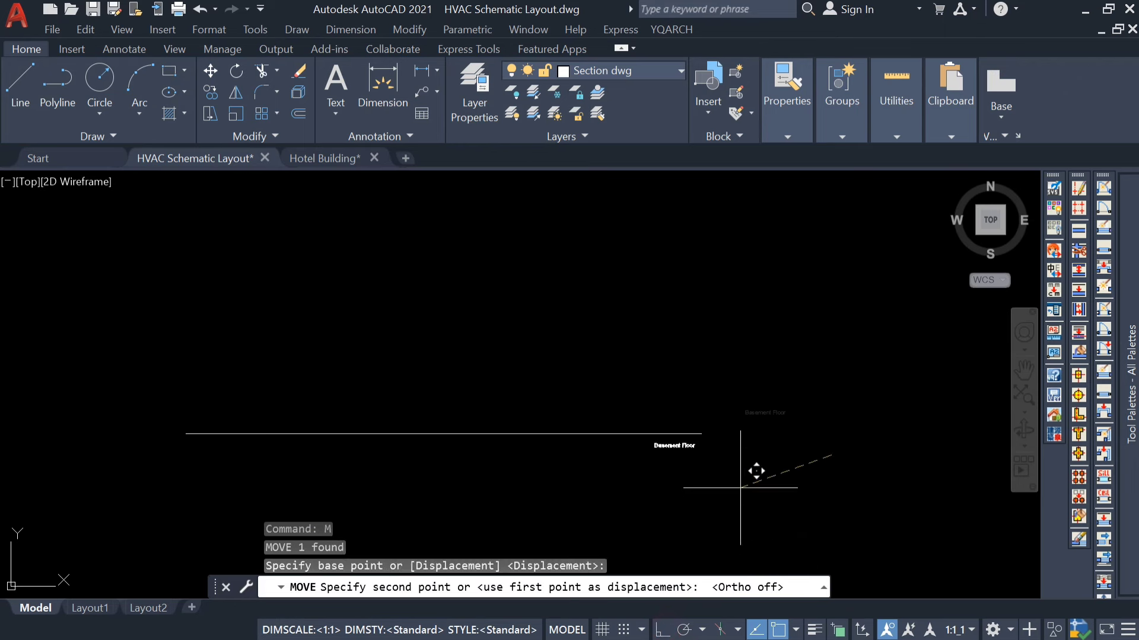
pyautogui.scroll(2, 826, 465)
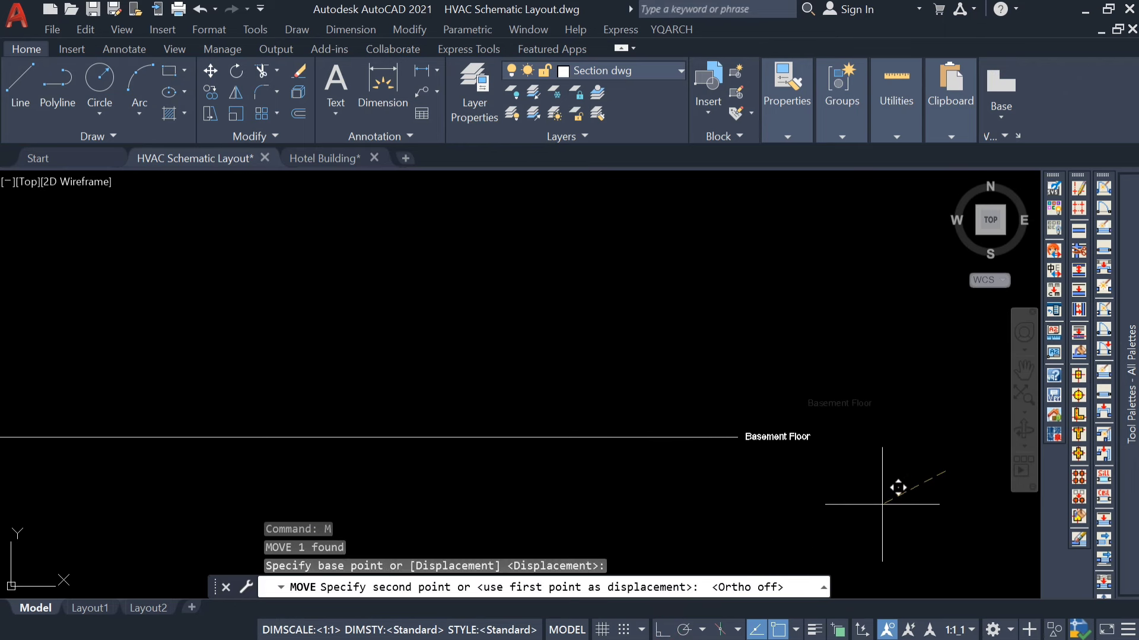
pyautogui.click(882, 504)
pyautogui.press('Escape')
# Step: Shorten the floor line to half its length by stretching its left endpoint to its midpoint
pyautogui.moveTo(690, 481)
pyautogui.mouseDown(button='middle')
pyautogui.moveTo(754, 503)
pyautogui.moveTo(702, 490)
pyautogui.mouseUp(button='middle')
pyautogui.scroll(-2, 754, 504)
pyautogui.scroll(2, 628, 468)
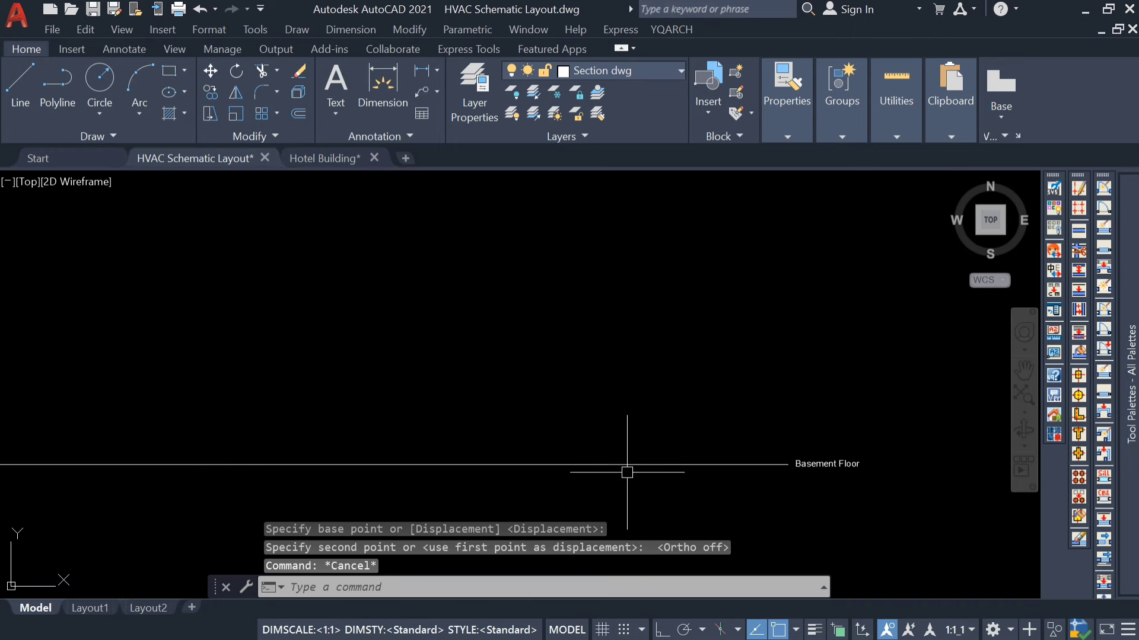
pyautogui.click(690, 449)
pyautogui.click(571, 456)
pyautogui.scroll(-3, 572, 456)
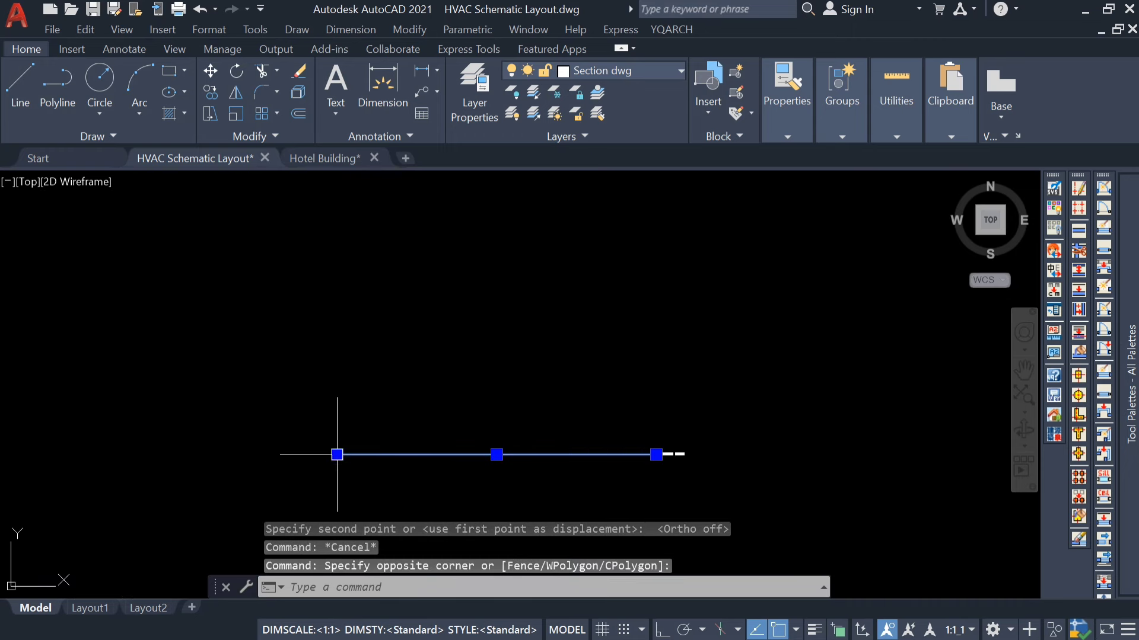
pyautogui.click(337, 454)
pyautogui.click(496, 455)
pyautogui.scroll(6, 656, 468)
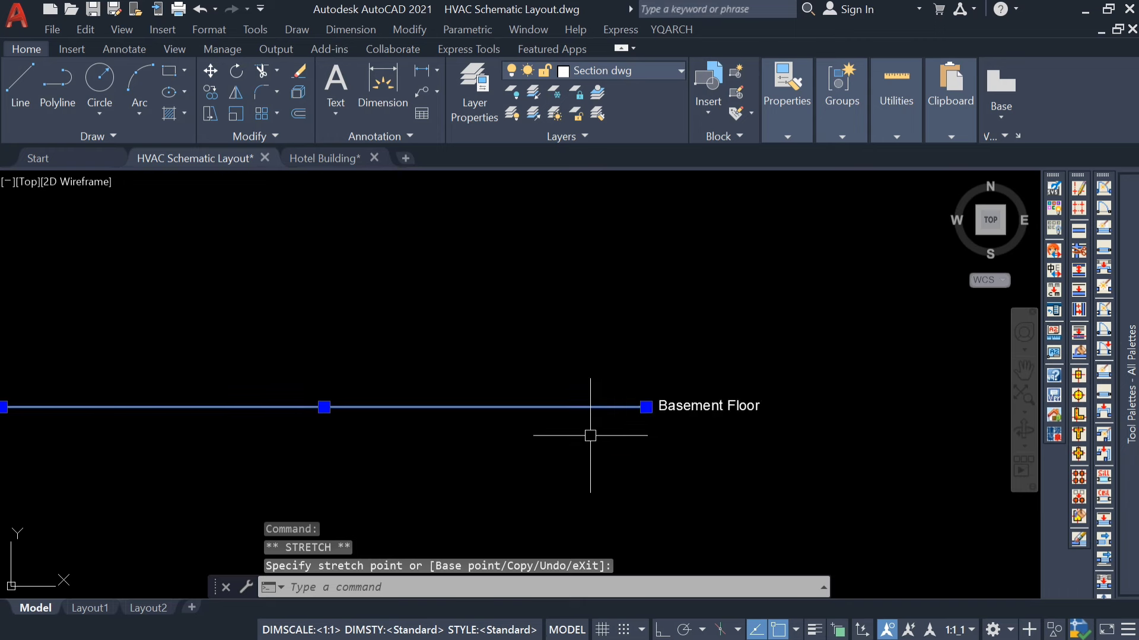
pyautogui.moveTo(589, 435); pyautogui.dragTo(681, 524, button='middle')
pyautogui.scroll(-2, 725, 495)
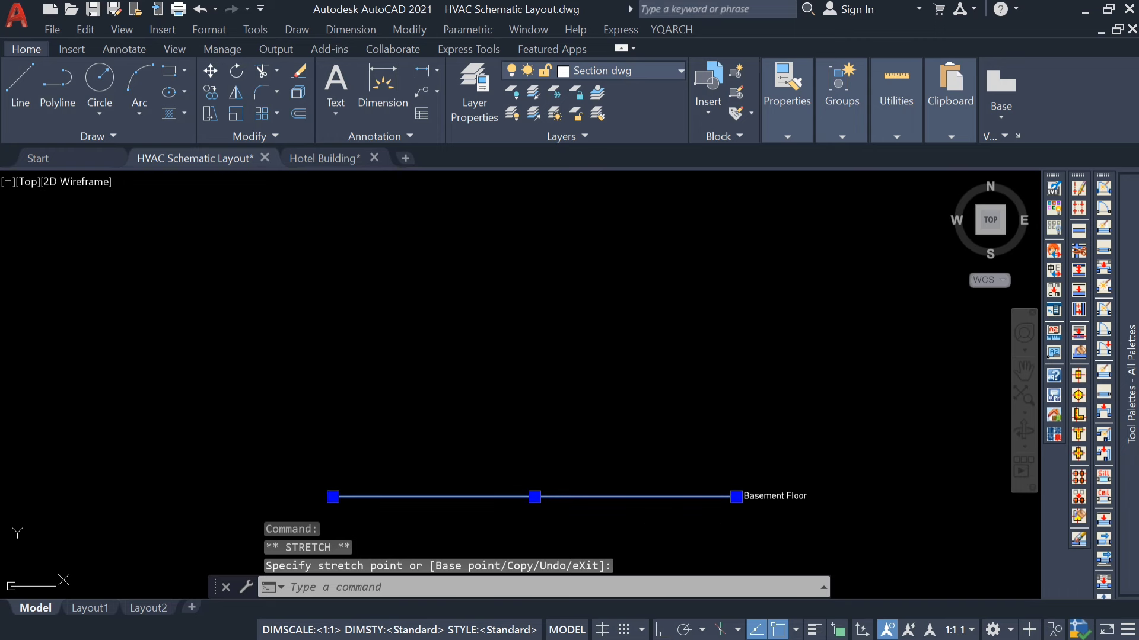
pyautogui.press('Escape')
pyautogui.press('Escape')
pyautogui.click(648, 498)
pyautogui.press('Escape')
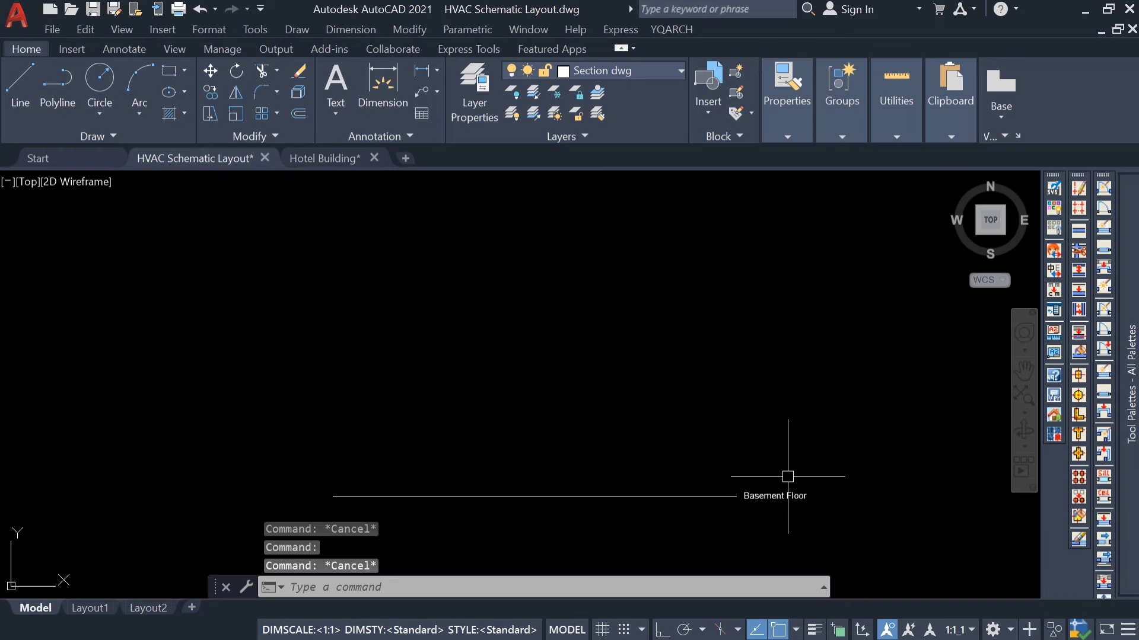
# Step: Copy the basement floor line together with its Basement Floor label straight up to form the next level
pyautogui.click(787, 475)
pyautogui.click(700, 511)
pyautogui.write('co')
pyautogui.press('Return')
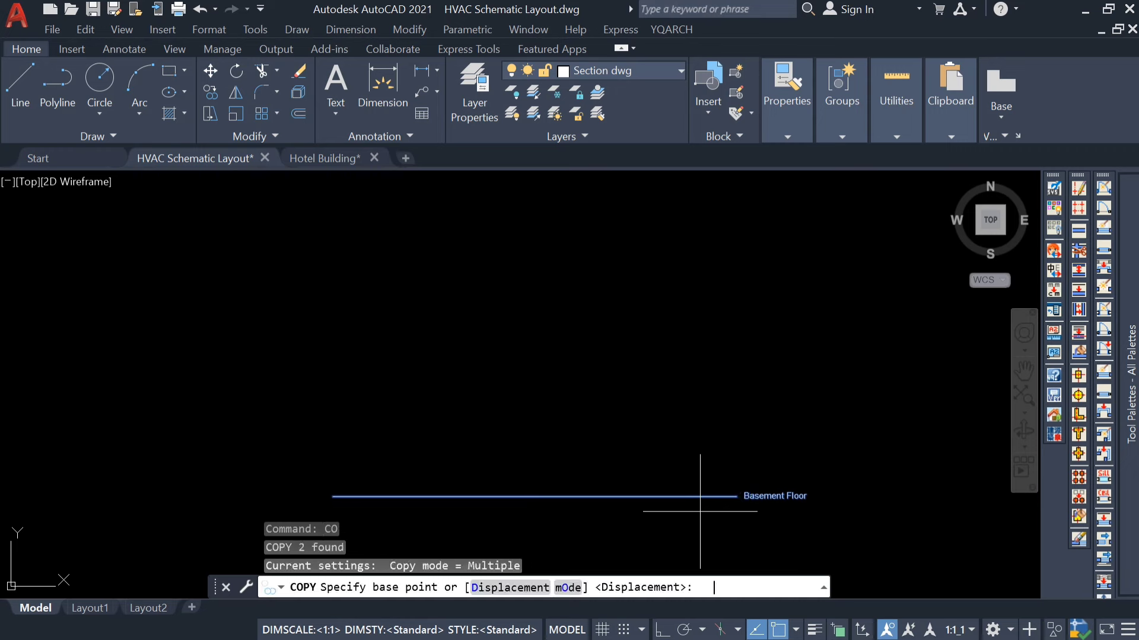
pyautogui.click(736, 496)
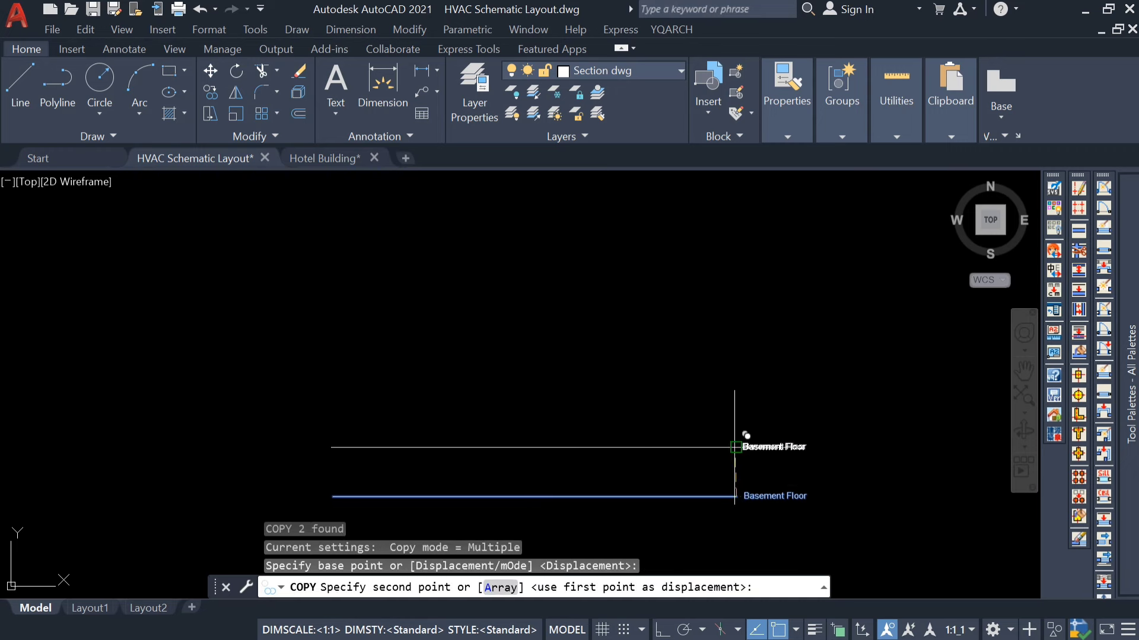
pyautogui.click(735, 447)
pyautogui.press('Escape')
# Step: Change the copied label on the upper line from Basement Floor to read Ground Floor
pyautogui.click(745, 444)
pyautogui.doubleClick(786, 449)
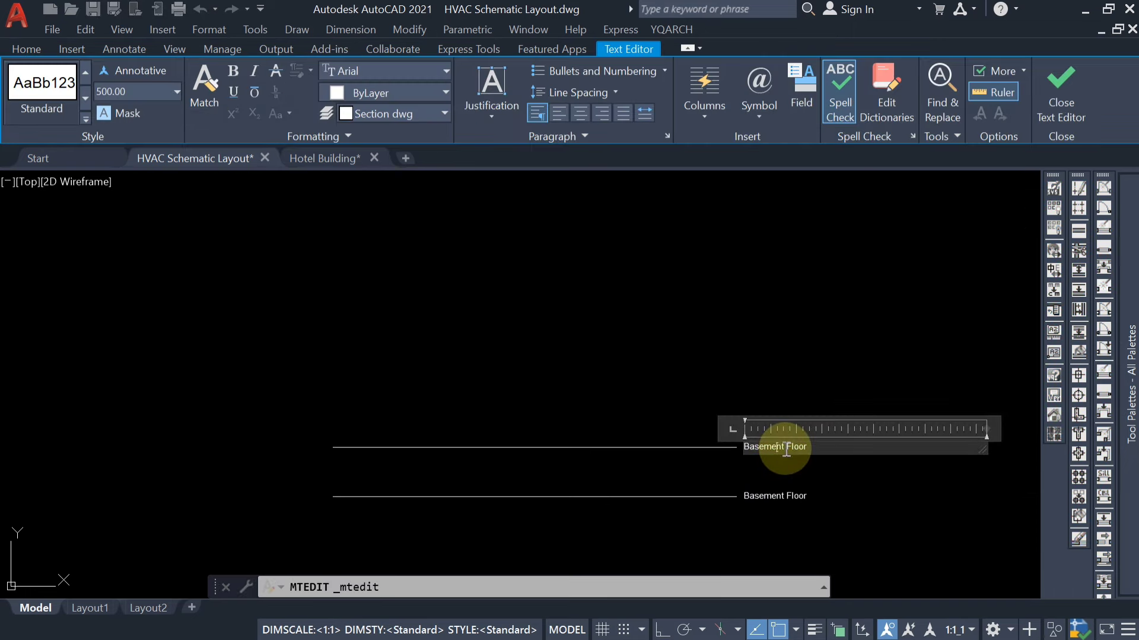
pyautogui.moveTo(785, 449); pyautogui.dragTo(735, 451)
pyautogui.write('Groun')
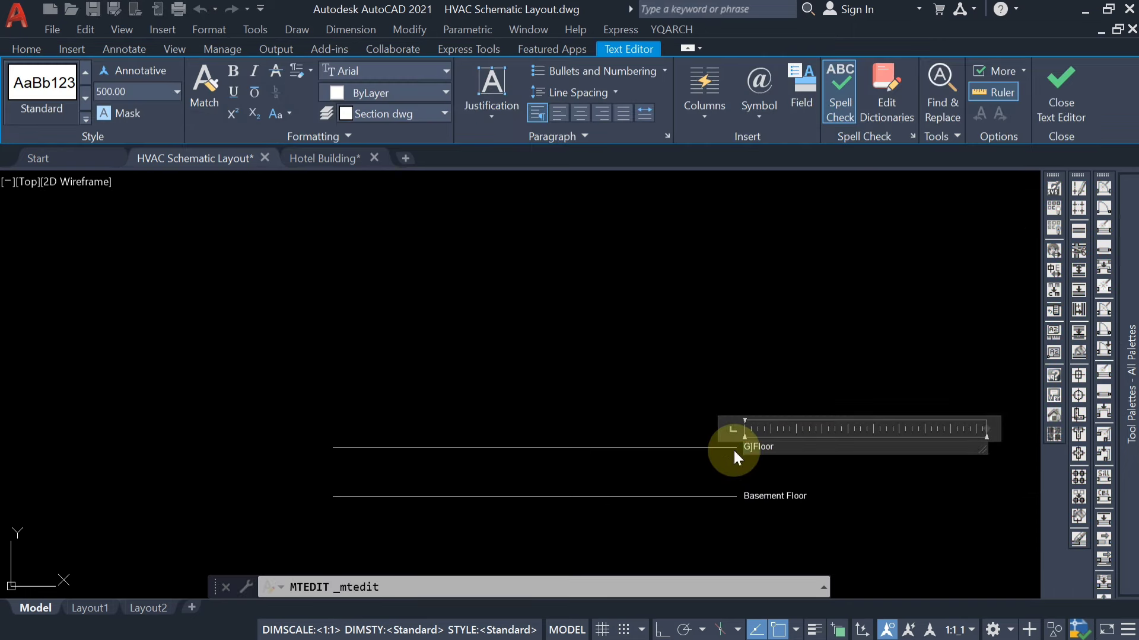
pyautogui.write('d')
pyautogui.click(759, 472)
pyautogui.press('Escape')
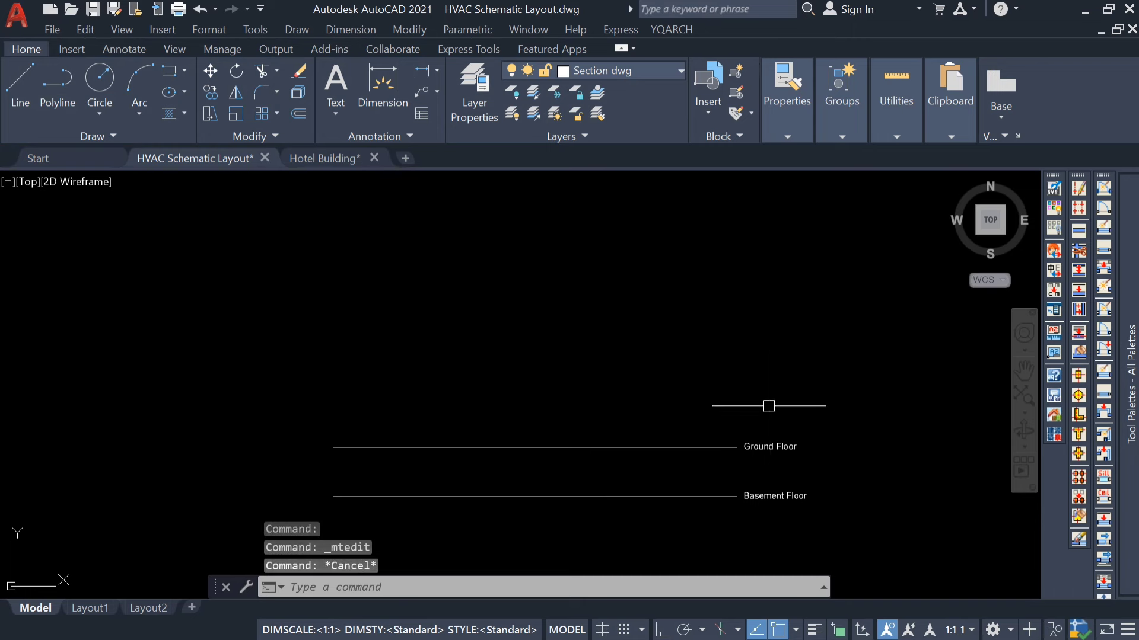
# Step: Copy the Ground Floor line and label upward nine times, keeping the same spacing as between the basement and ground lines
pyautogui.click(768, 407)
pyautogui.click(681, 458)
pyautogui.write('c')
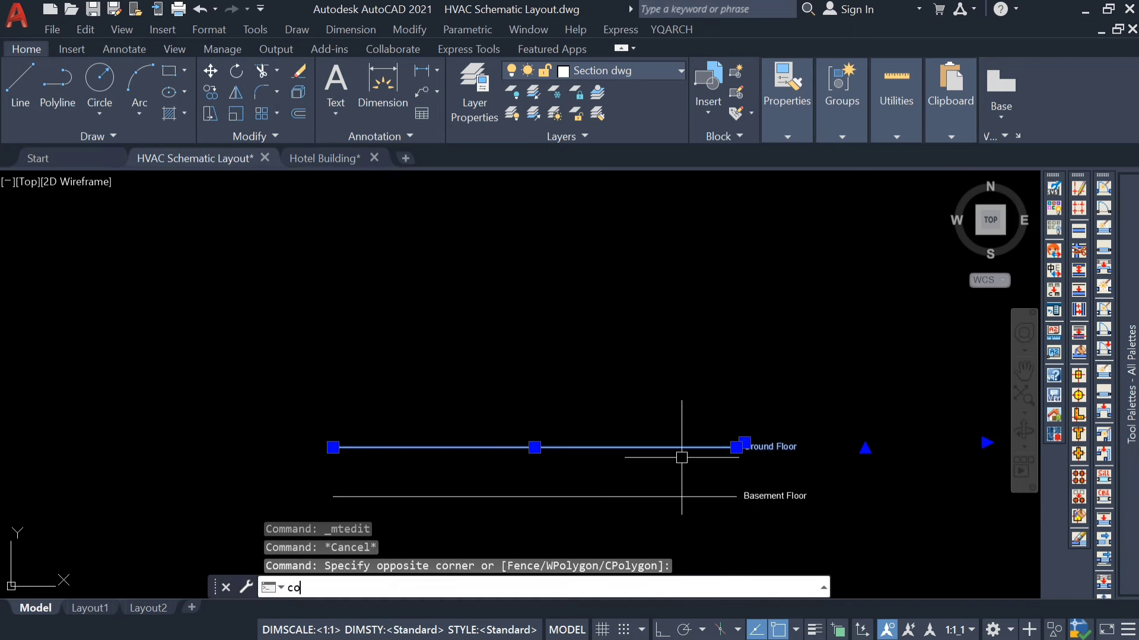
pyautogui.write('o')
pyautogui.press('Return')
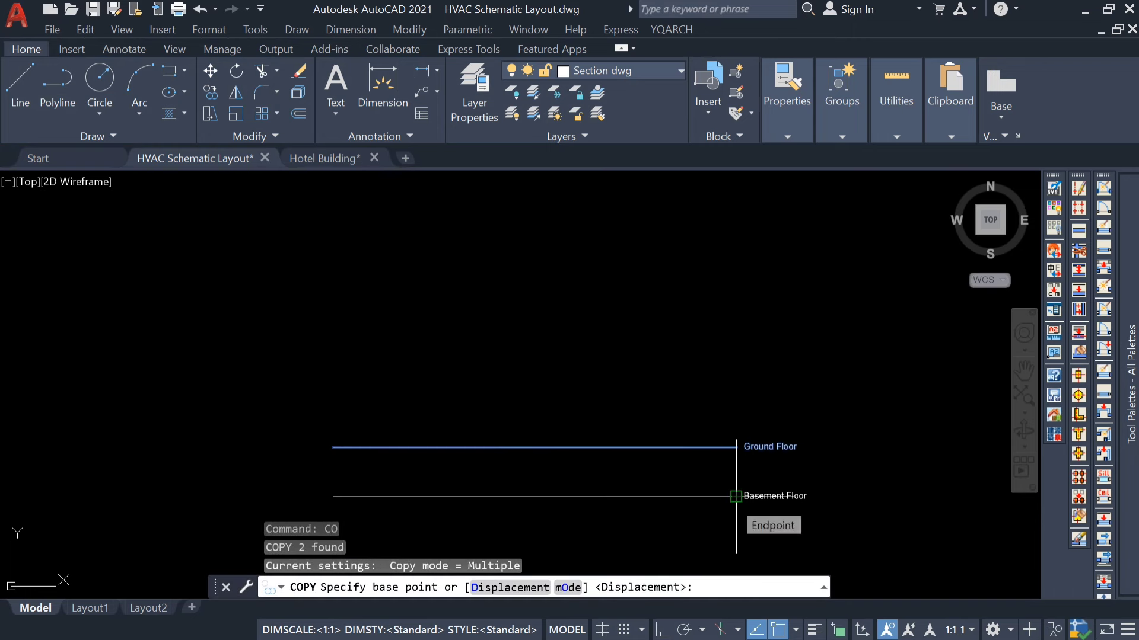
pyautogui.click(735, 496)
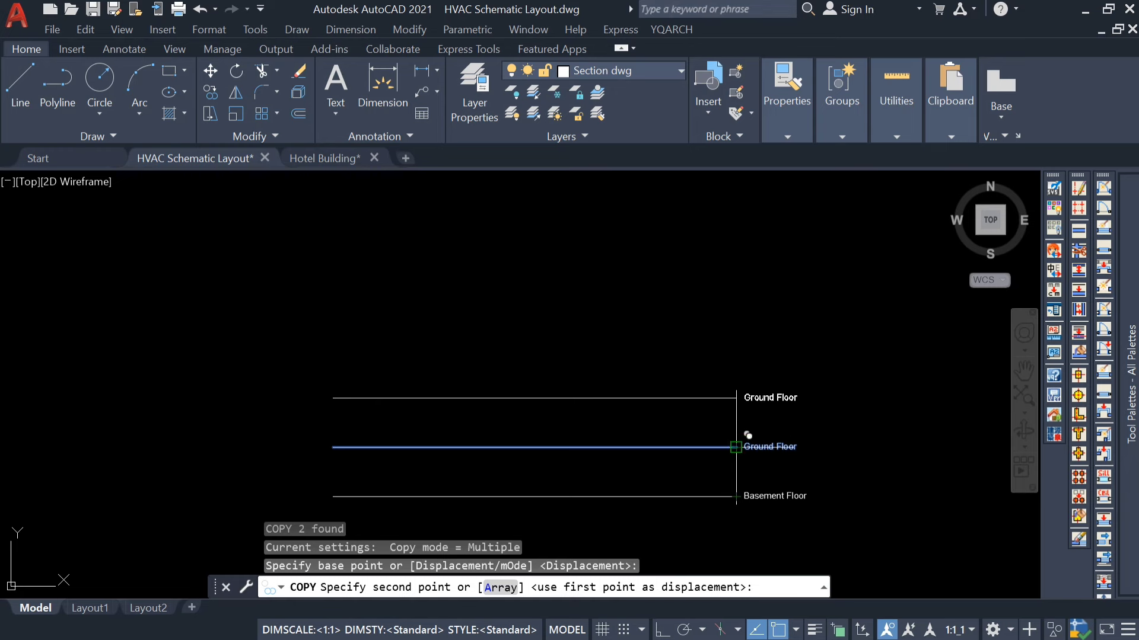
pyautogui.click(735, 447)
pyautogui.click(735, 397)
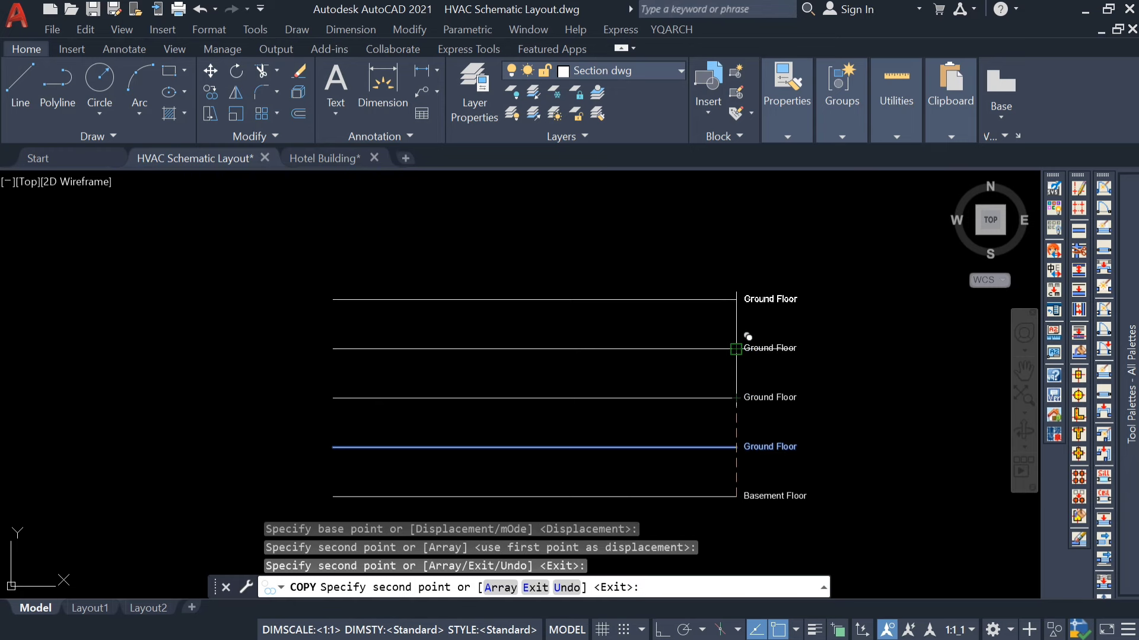
pyautogui.moveTo(735, 349); pyautogui.dragTo(721, 370, button='middle')
pyautogui.click(722, 369)
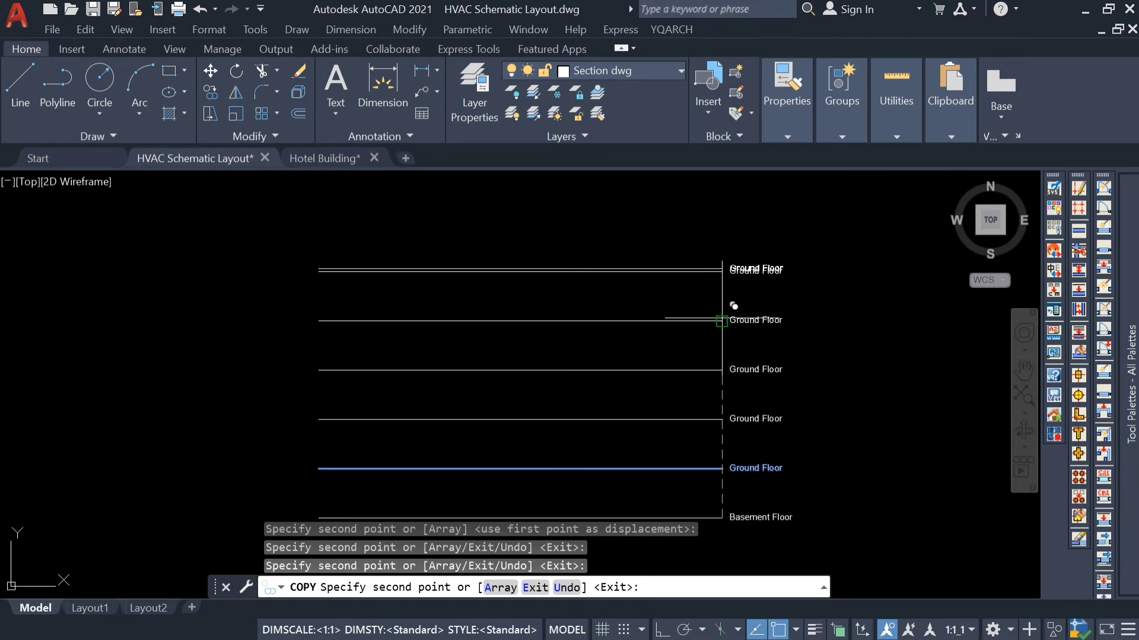
pyautogui.click(721, 320)
pyautogui.click(721, 271)
pyautogui.moveTo(734, 259); pyautogui.dragTo(734, 305, button='middle')
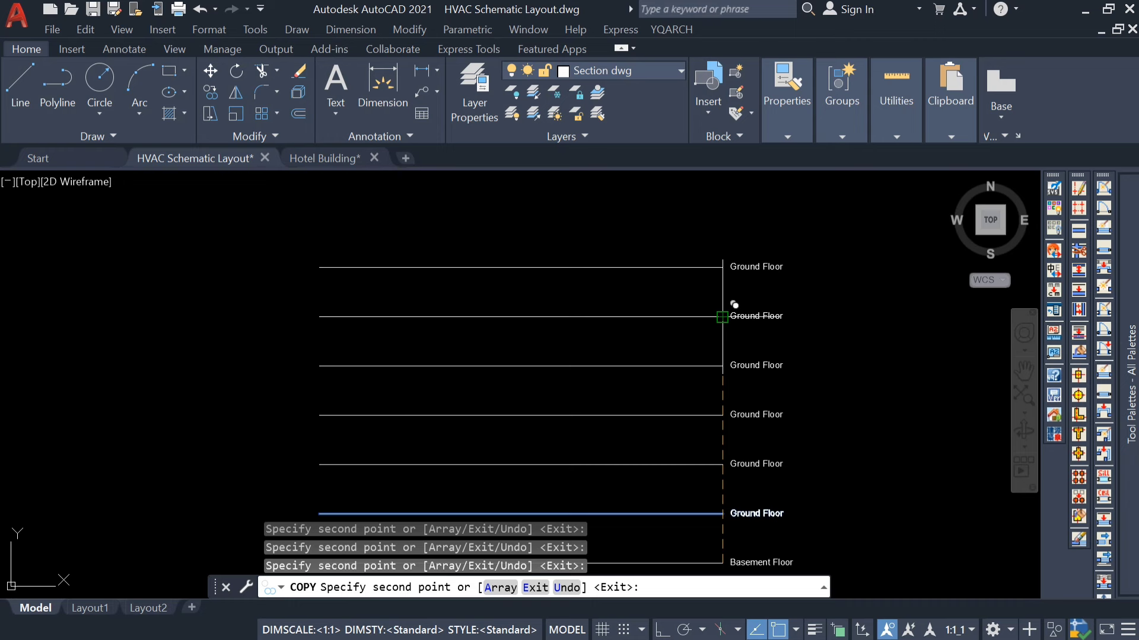
pyautogui.click(733, 255)
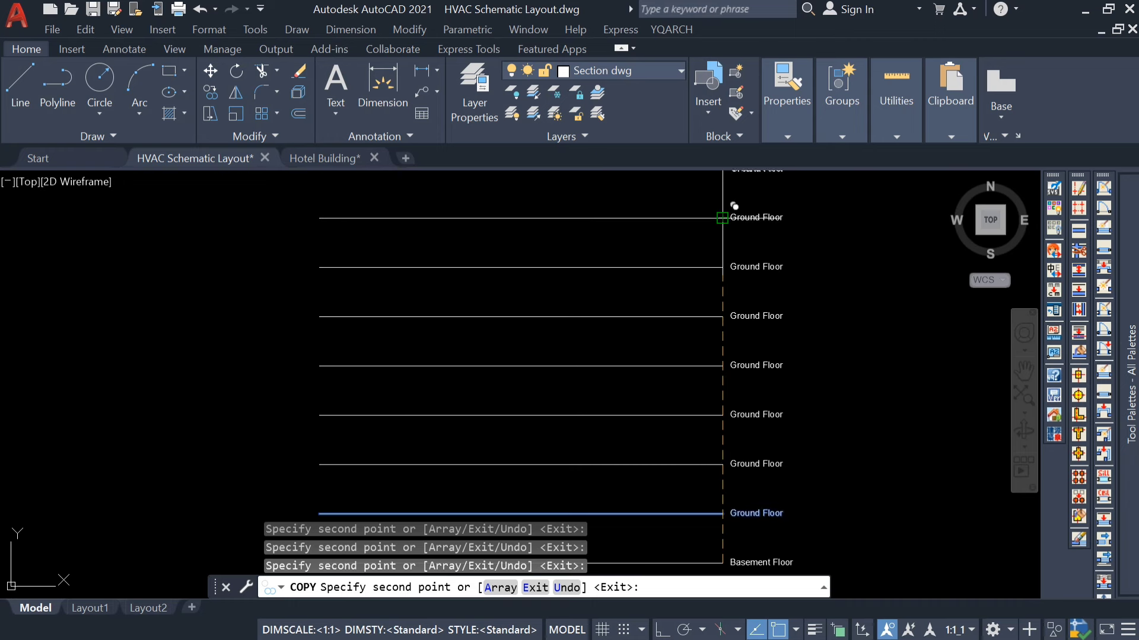
pyautogui.click(722, 219)
pyautogui.scroll(-2, 721, 267)
pyautogui.moveTo(722, 251); pyautogui.dragTo(714, 323, button='middle')
pyautogui.scroll(2, 714, 278)
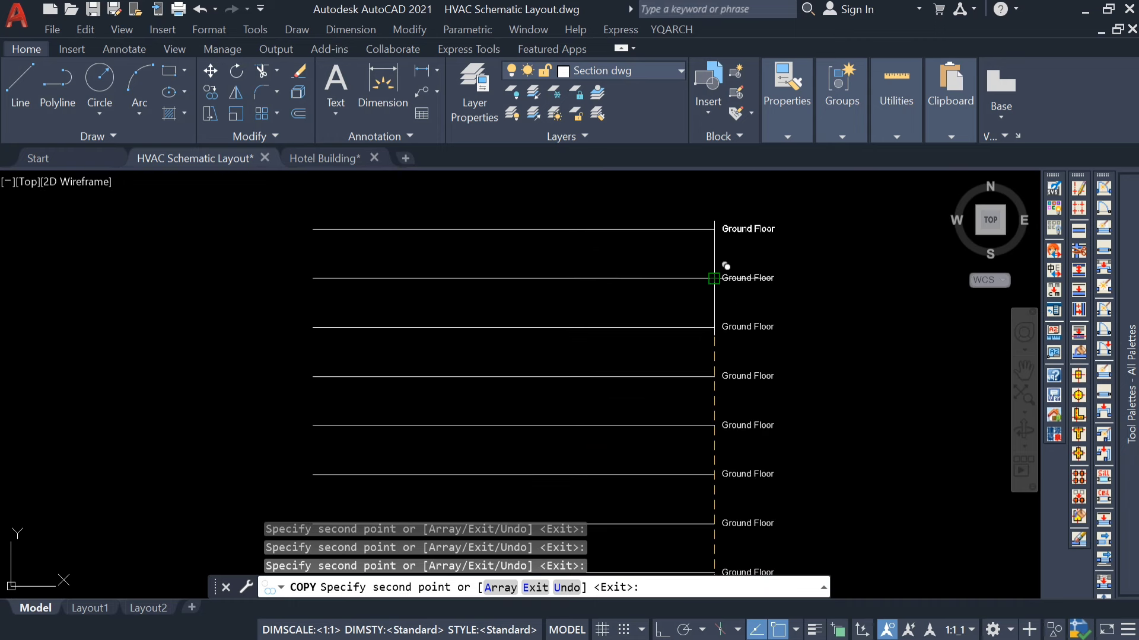
pyautogui.click(713, 229)
pyautogui.press('Escape')
# Step: Change the label on the line directly above Ground Floor to First Floor
pyautogui.scroll(-4, 723, 239)
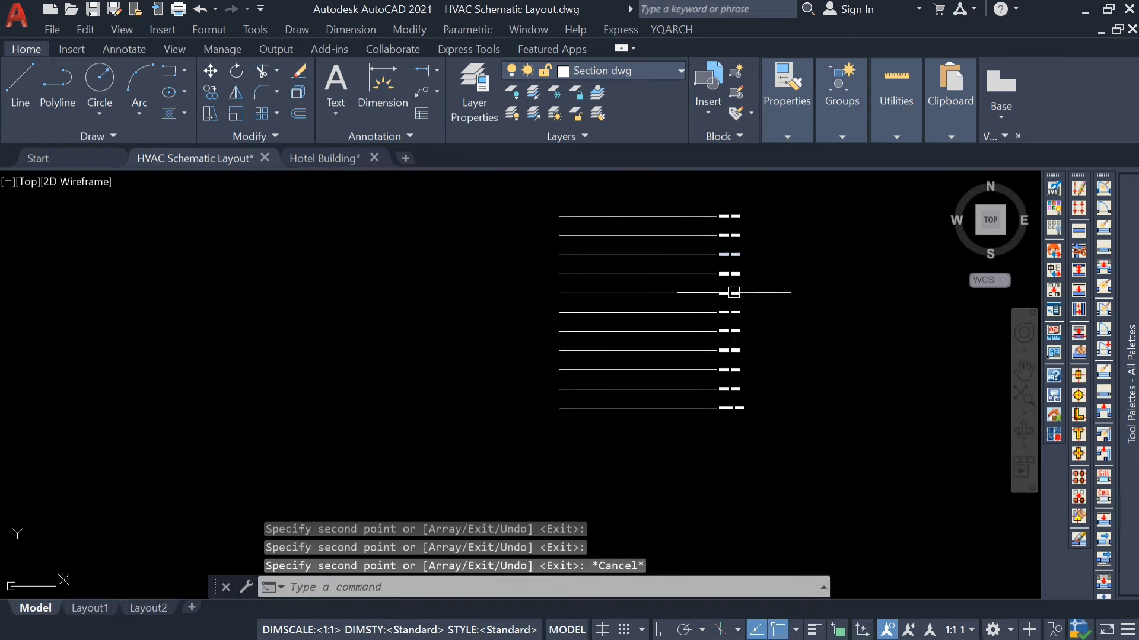
pyautogui.scroll(4, 729, 396)
pyautogui.moveTo(726, 335); pyautogui.dragTo(725, 381, button='middle')
pyautogui.doubleClick(725, 358)
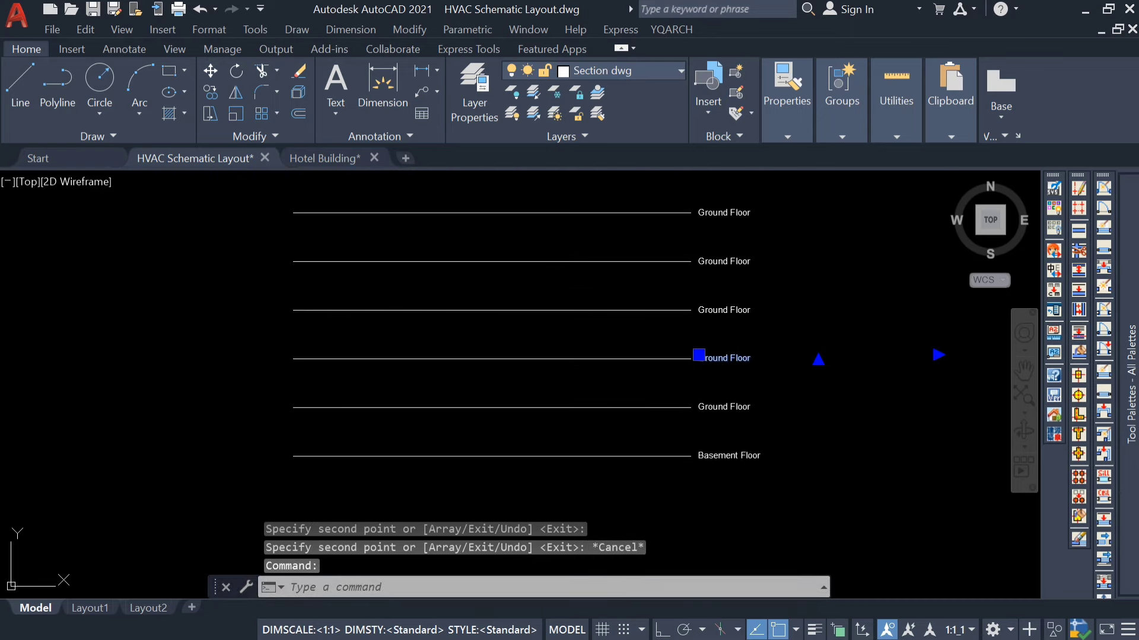
pyautogui.moveTo(729, 361); pyautogui.dragTo(686, 365)
pyautogui.write('F')
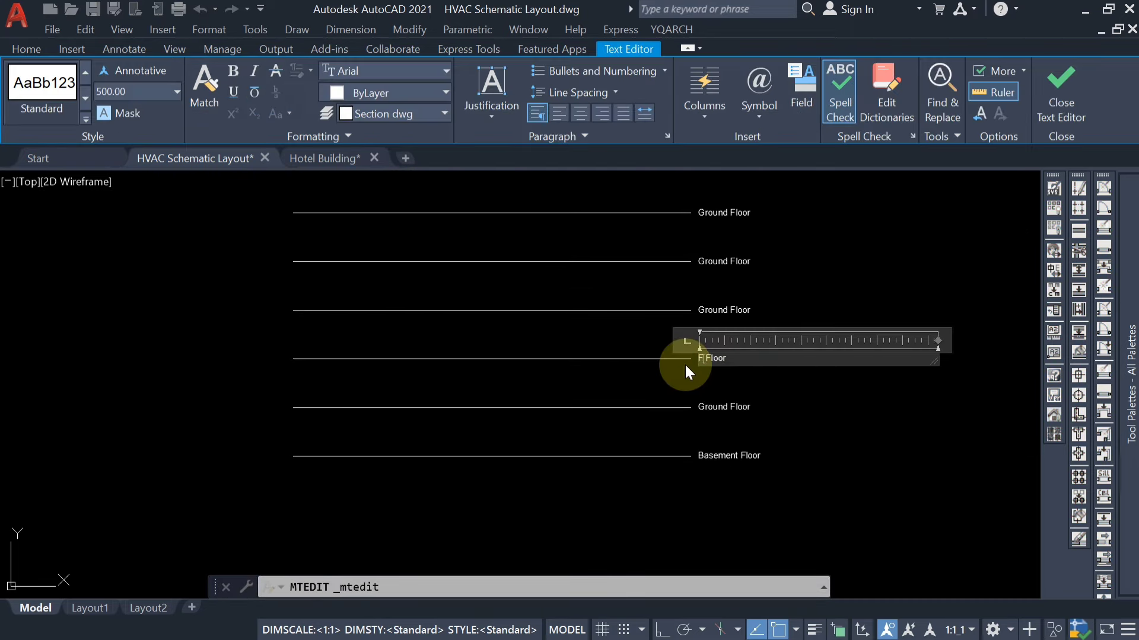
pyautogui.write('irst')
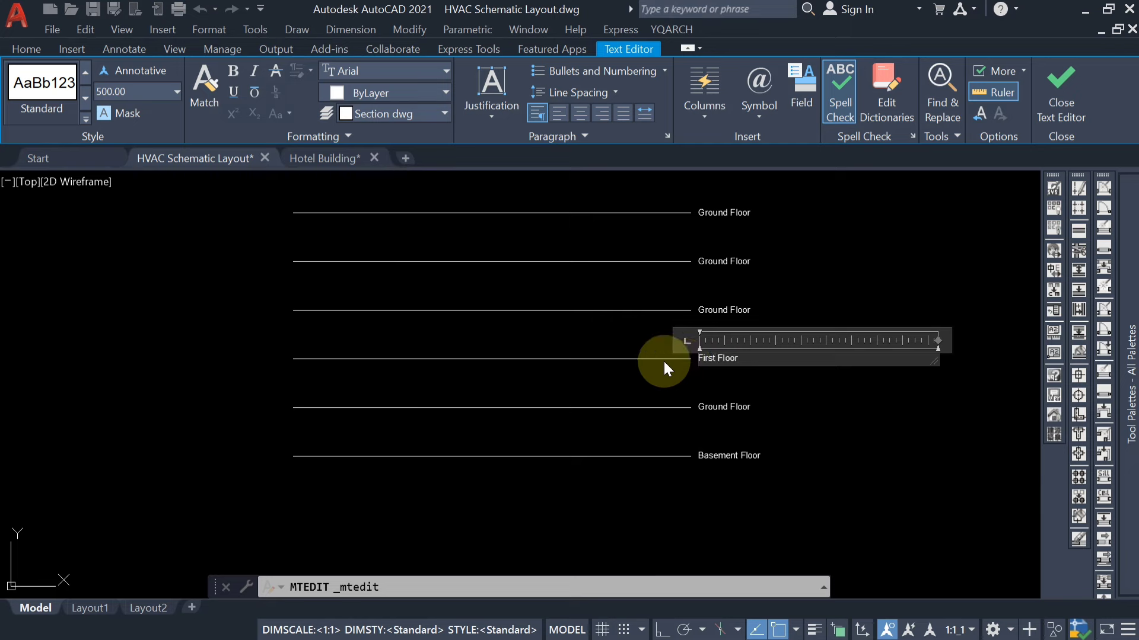
pyautogui.click(725, 310)
# Step: Change the label on the line directly above First Floor to Second Floor
pyautogui.doubleClick(725, 312)
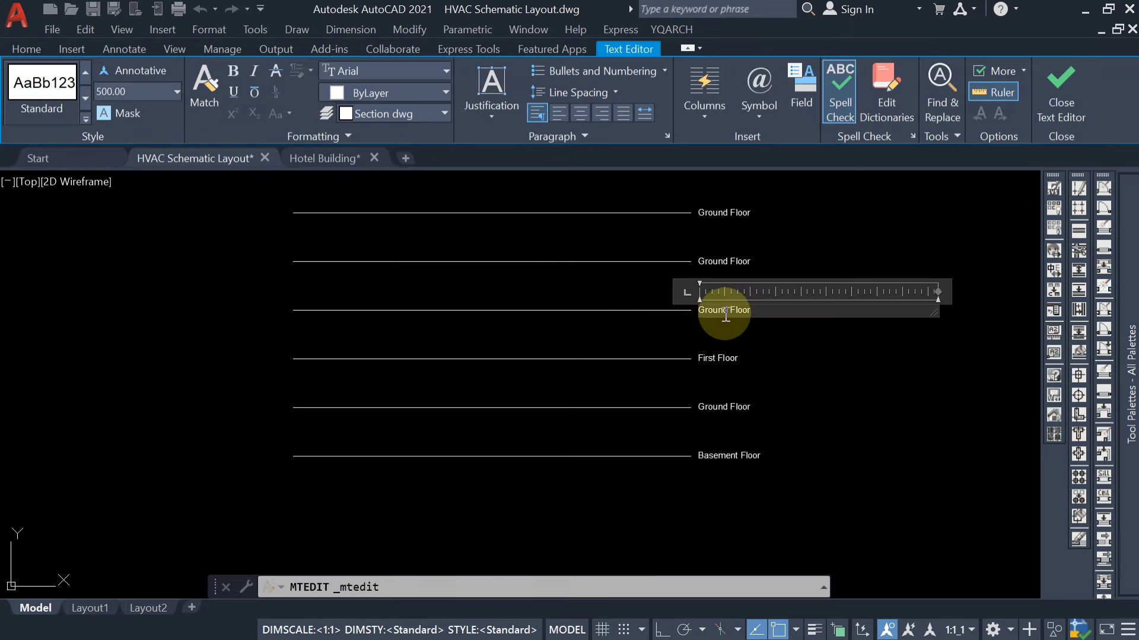
pyautogui.press('Delete')
pyautogui.press('Delete')
pyautogui.press('Delete')
pyautogui.press('Delete')
pyautogui.press('Delete')
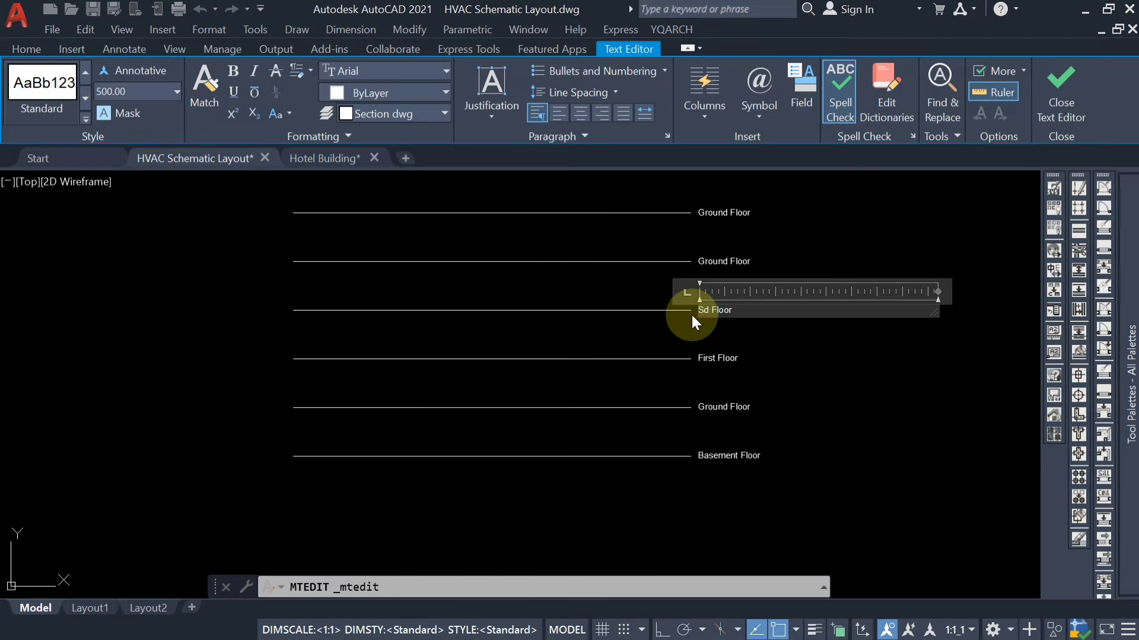
pyautogui.write('Second')
pyautogui.press('BackSpace')
pyautogui.click(676, 319)
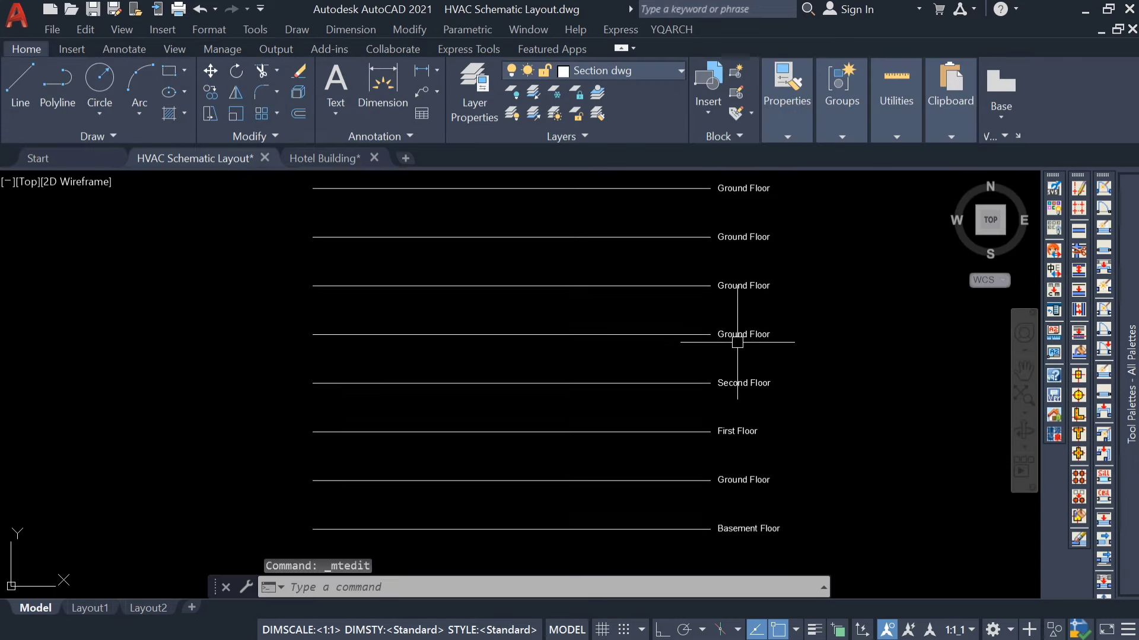
# Step: Change the label on the line directly above Second Floor to Third Floor
pyautogui.click(734, 336)
pyautogui.press('Escape')
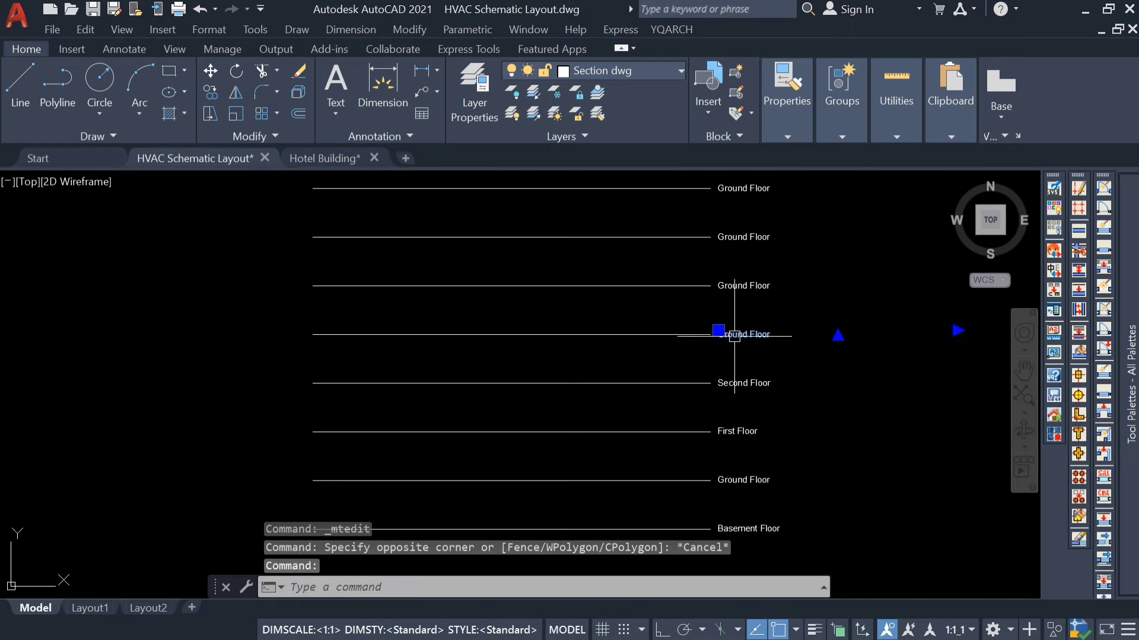
pyautogui.doubleClick(751, 333)
pyautogui.moveTo(750, 335); pyautogui.dragTo(710, 338)
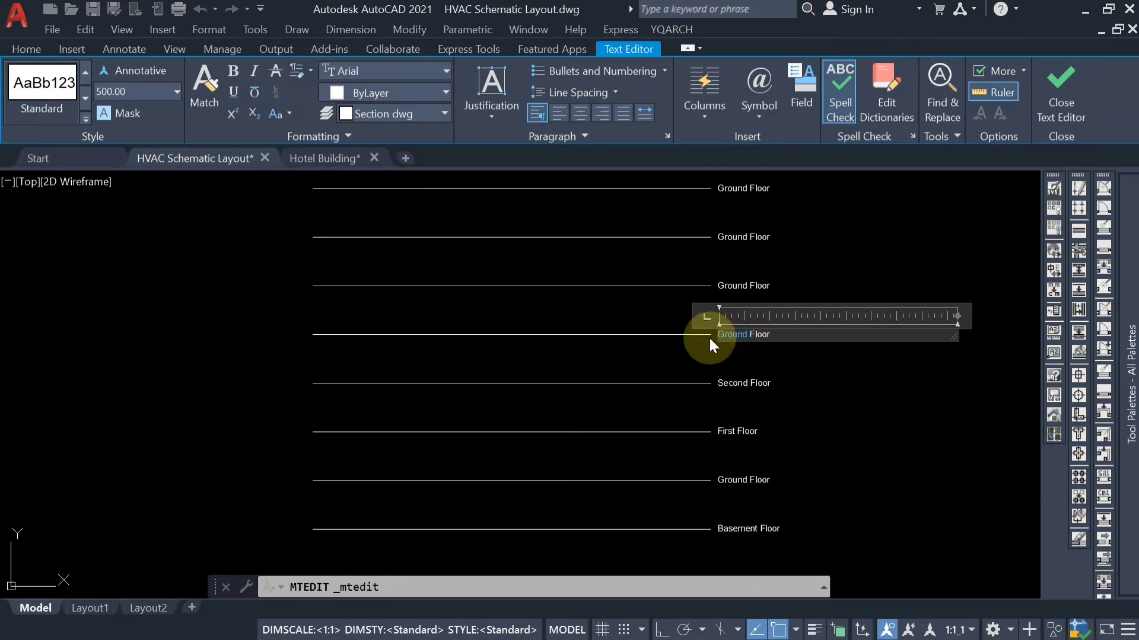
pyautogui.write('Third')
pyautogui.click(710, 339)
# Step: Change the label on the line directly above Third Floor to Fourth Floor
pyautogui.click(745, 292)
pyautogui.doubleClick(721, 284)
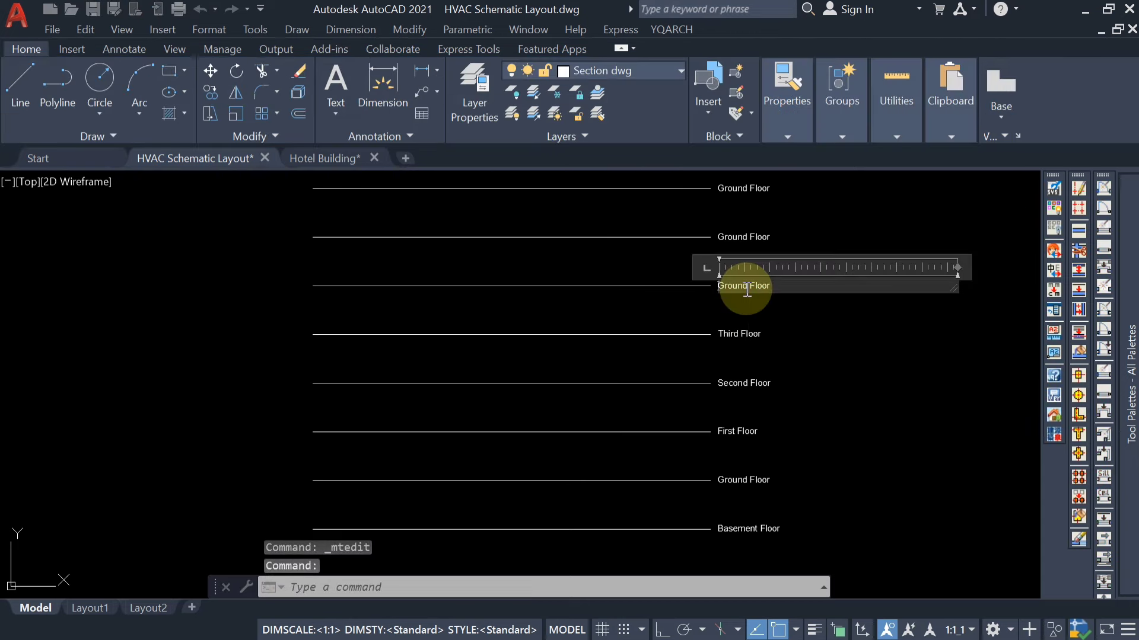
pyautogui.doubleClick(726, 285)
pyautogui.write('Fourth')
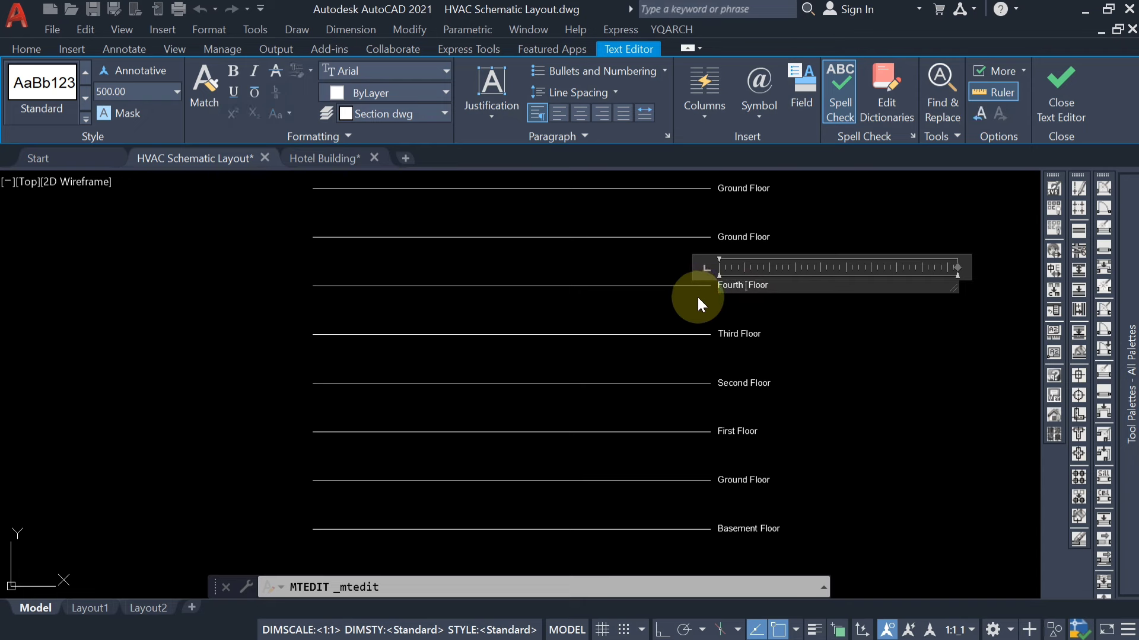
pyautogui.press('BackSpace')
pyautogui.click(698, 299)
# Step: Change the label on the line directly above Fourth Floor to Fifth Floor
pyautogui.moveTo(736, 259); pyautogui.dragTo(713, 316, button='middle')
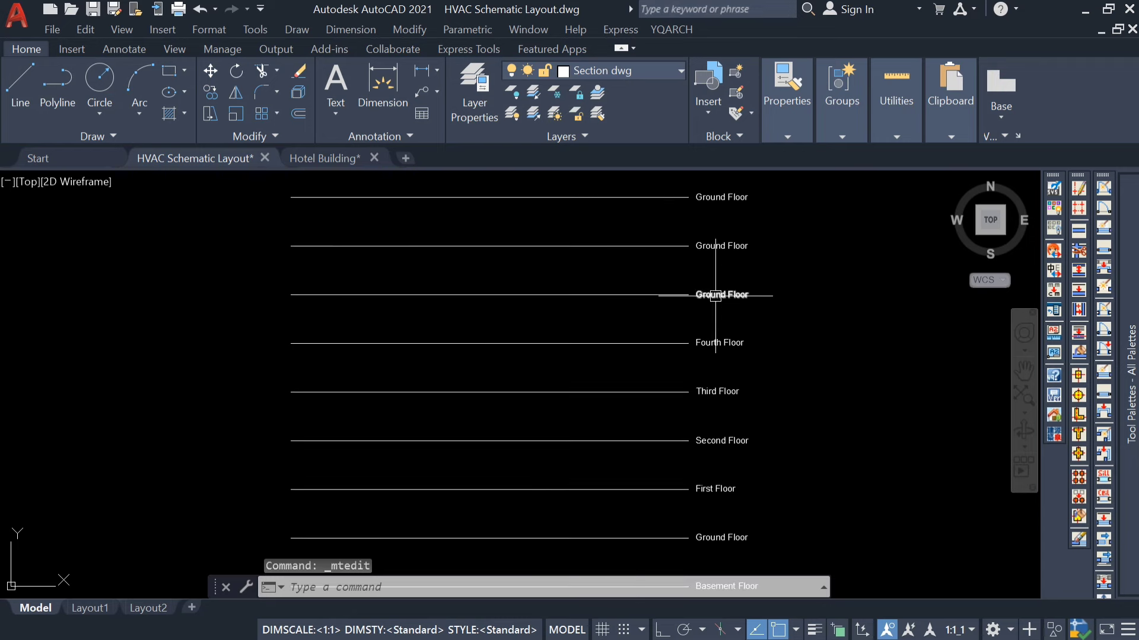
pyautogui.doubleClick(716, 296)
pyautogui.moveTo(727, 296); pyautogui.dragTo(671, 306)
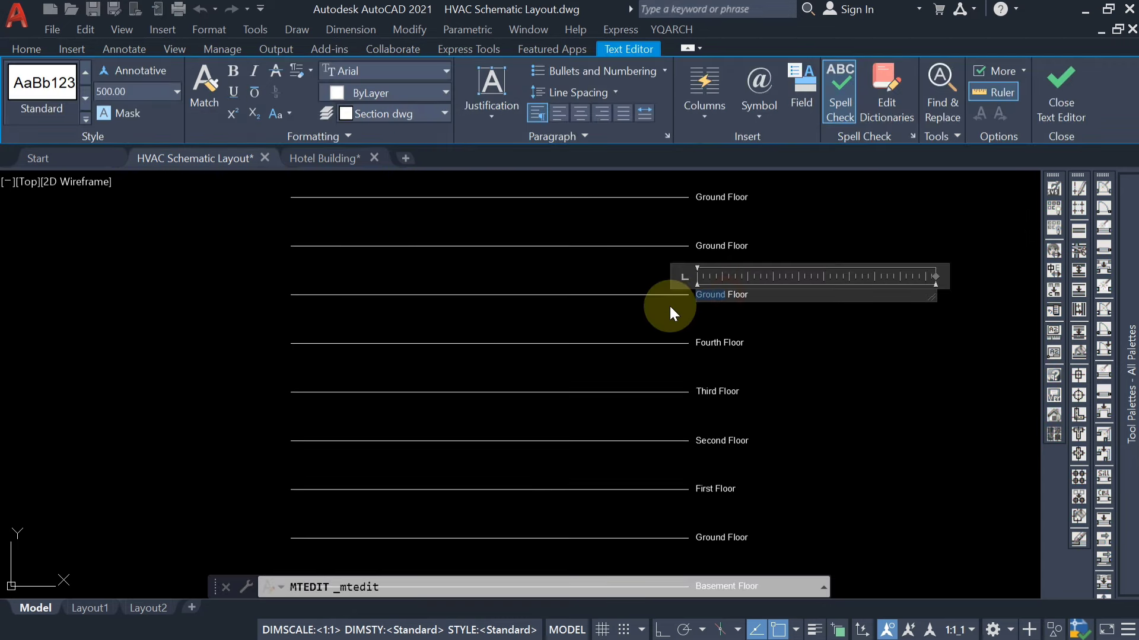
pyautogui.write('Fifth')
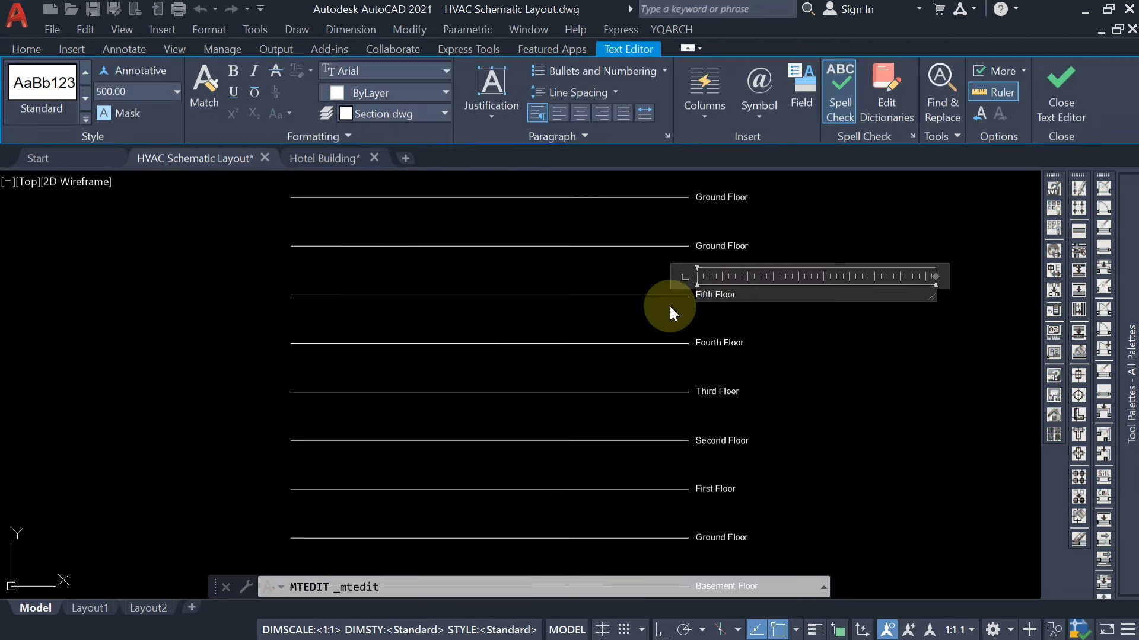
pyautogui.click(669, 304)
# Step: Change the label on the line directly above Fifth Floor to Sixth Floor
pyautogui.moveTo(732, 250); pyautogui.dragTo(717, 291, button='middle')
pyautogui.doubleClick(720, 289)
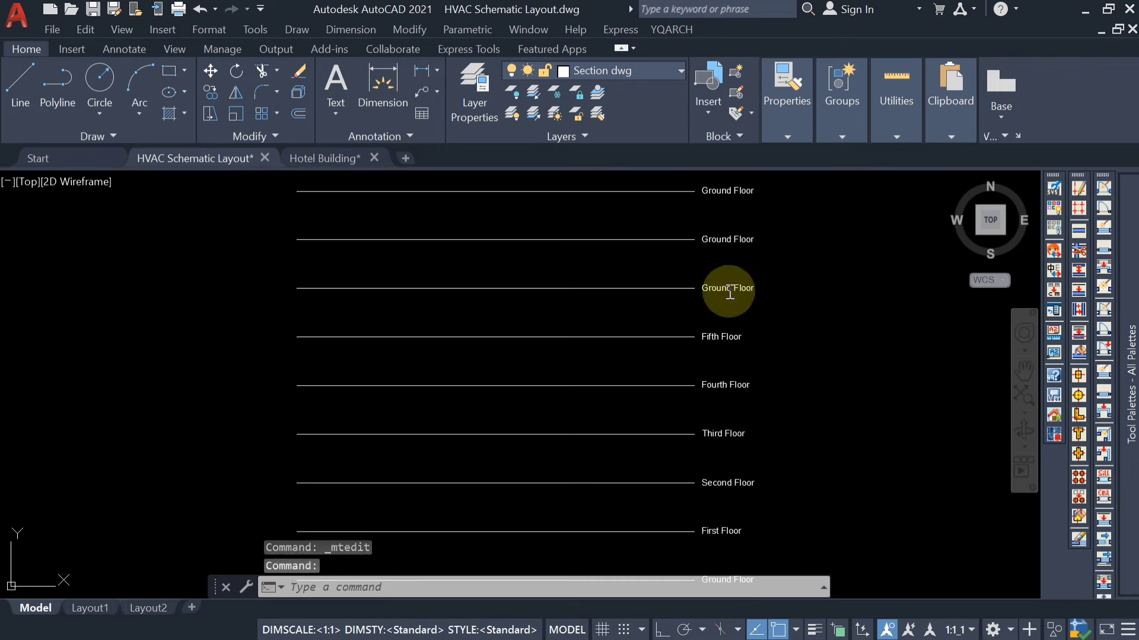
pyautogui.moveTo(729, 289); pyautogui.dragTo(682, 293)
pyautogui.write('Sixth')
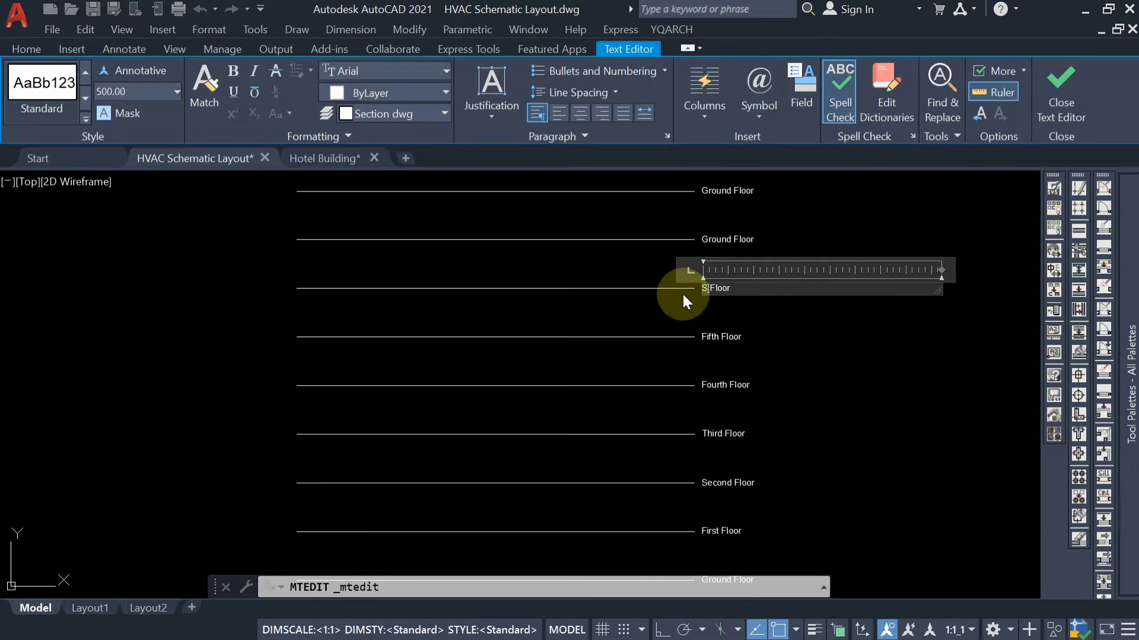
pyautogui.click(682, 294)
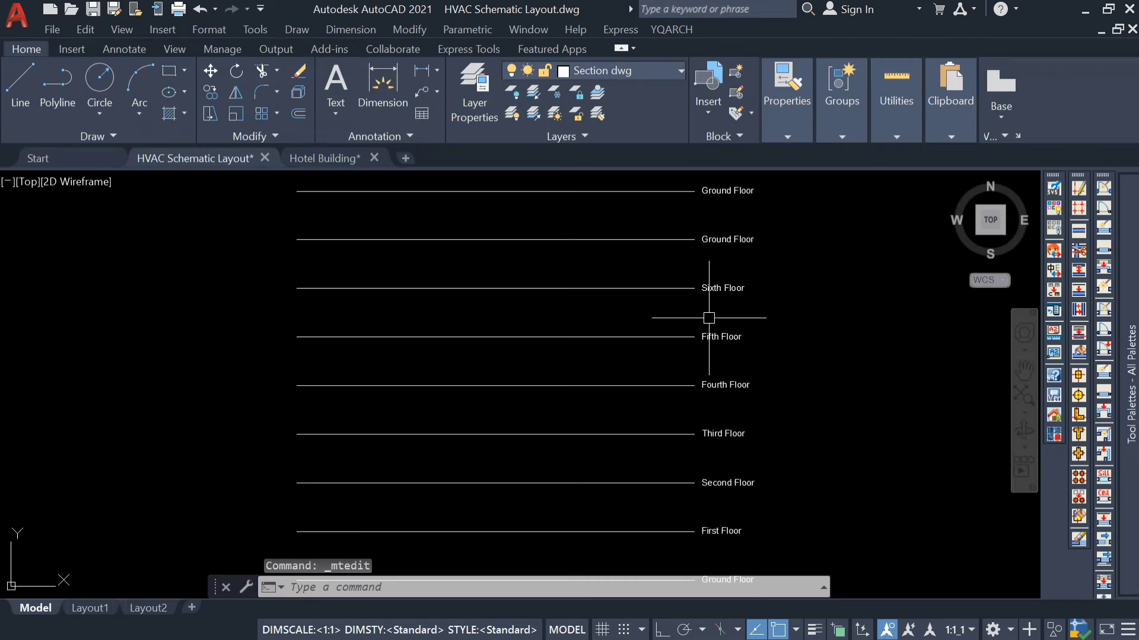
# Step: Change the label on the line directly above Sixth Floor to Seventh Floor
pyautogui.moveTo(729, 239); pyautogui.dragTo(735, 298, button='middle')
pyautogui.doubleClick(736, 298)
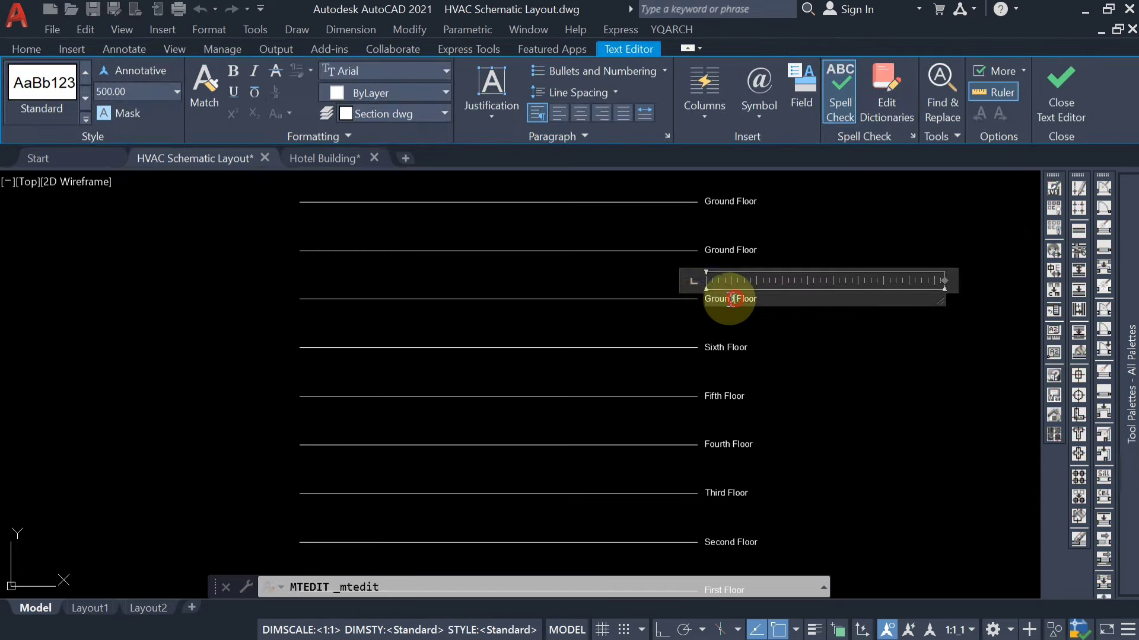
pyautogui.moveTo(735, 298); pyautogui.dragTo(687, 304)
pyautogui.write('Se')
pyautogui.write('venth')
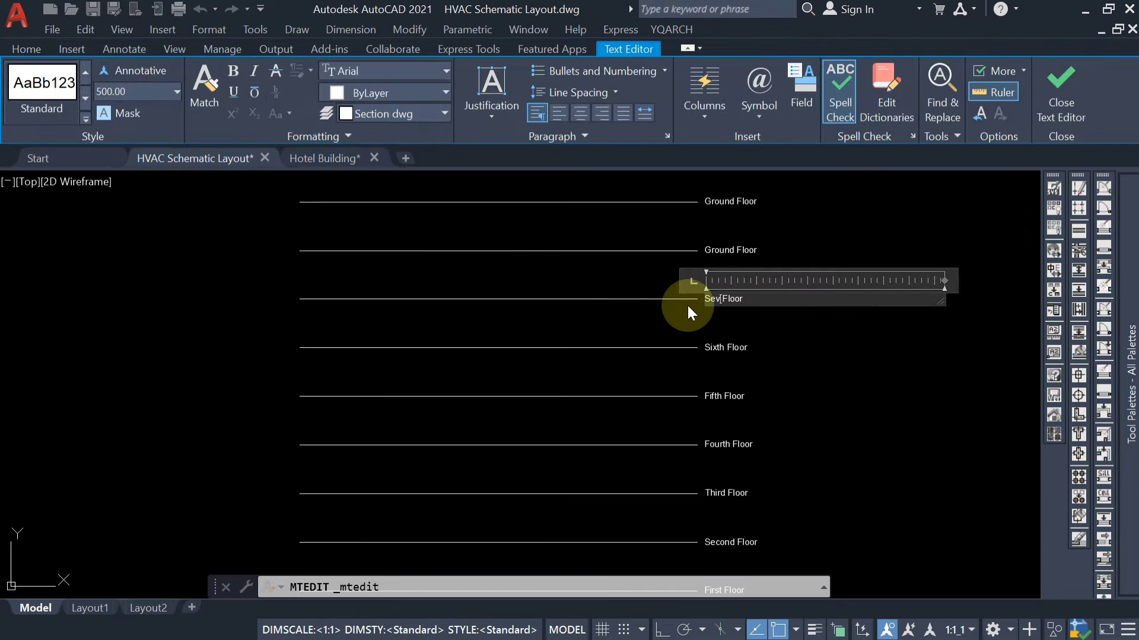
pyautogui.click(686, 304)
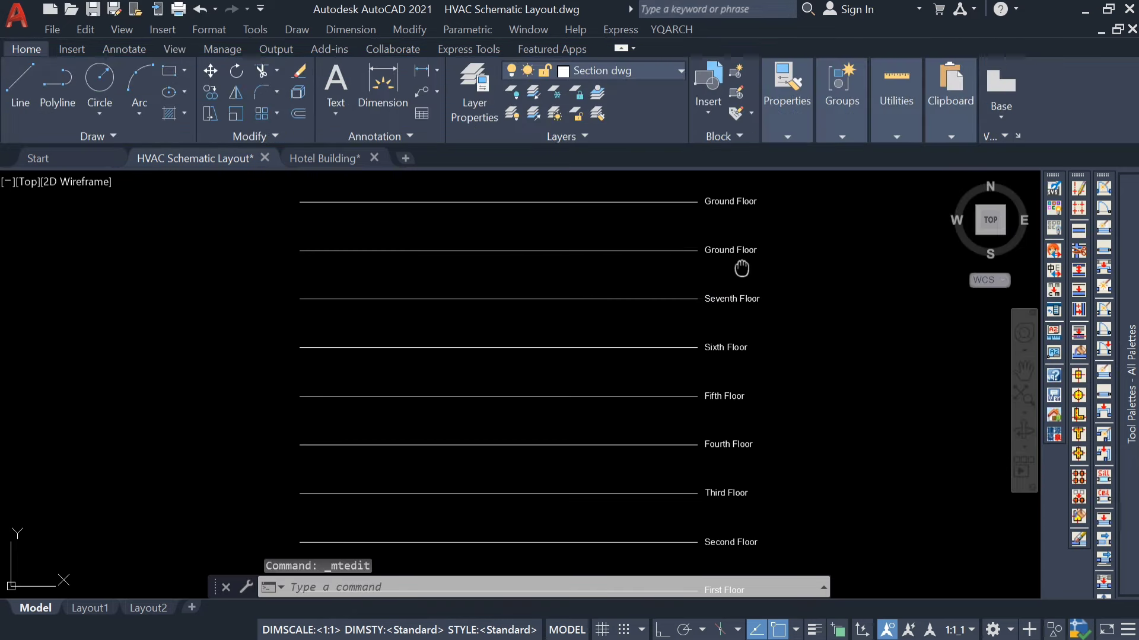
# Step: Change the label on the line directly above Seventh Floor to Eigth Floor
pyautogui.moveTo(740, 265); pyautogui.dragTo(716, 300, button='middle')
pyautogui.doubleClick(739, 303)
pyautogui.moveTo(741, 305); pyautogui.dragTo(704, 307)
pyautogui.write('E')
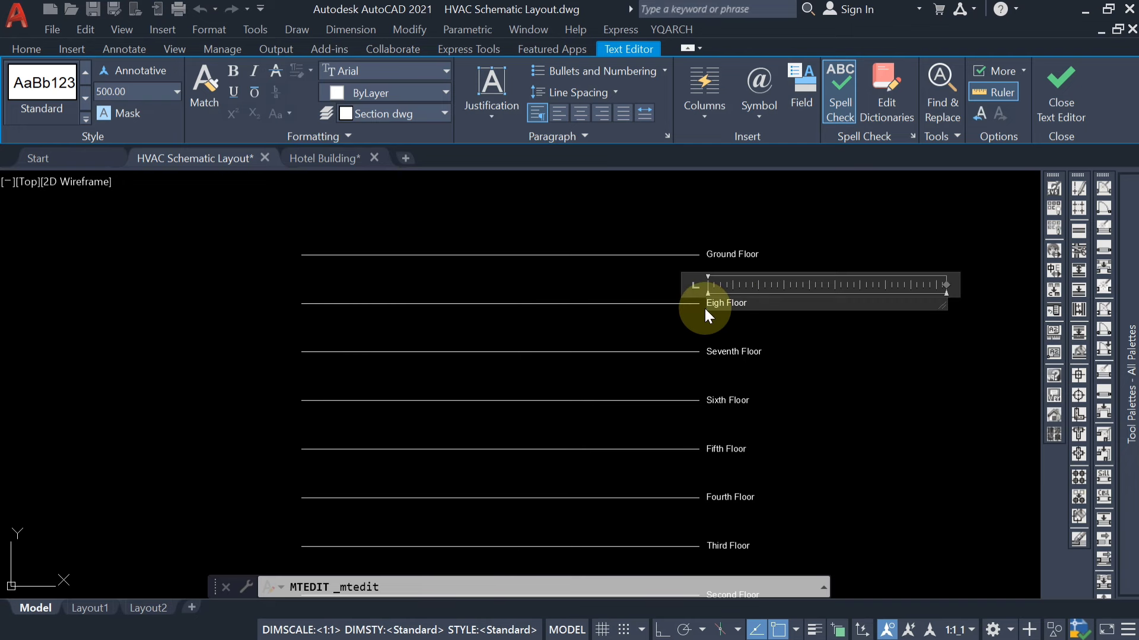
pyautogui.write('igth')
pyautogui.click(705, 308)
pyautogui.moveTo(729, 257); pyautogui.dragTo(737, 279, button='middle')
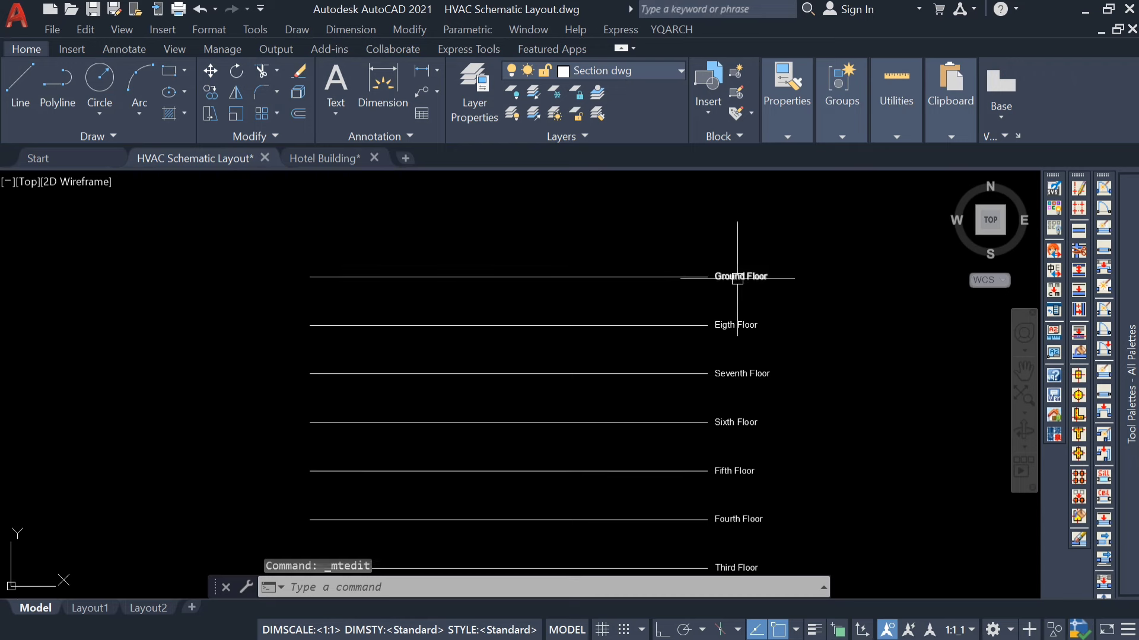
# Step: Change the label on the topmost floor line to Roof Floor
pyautogui.doubleClick(737, 279)
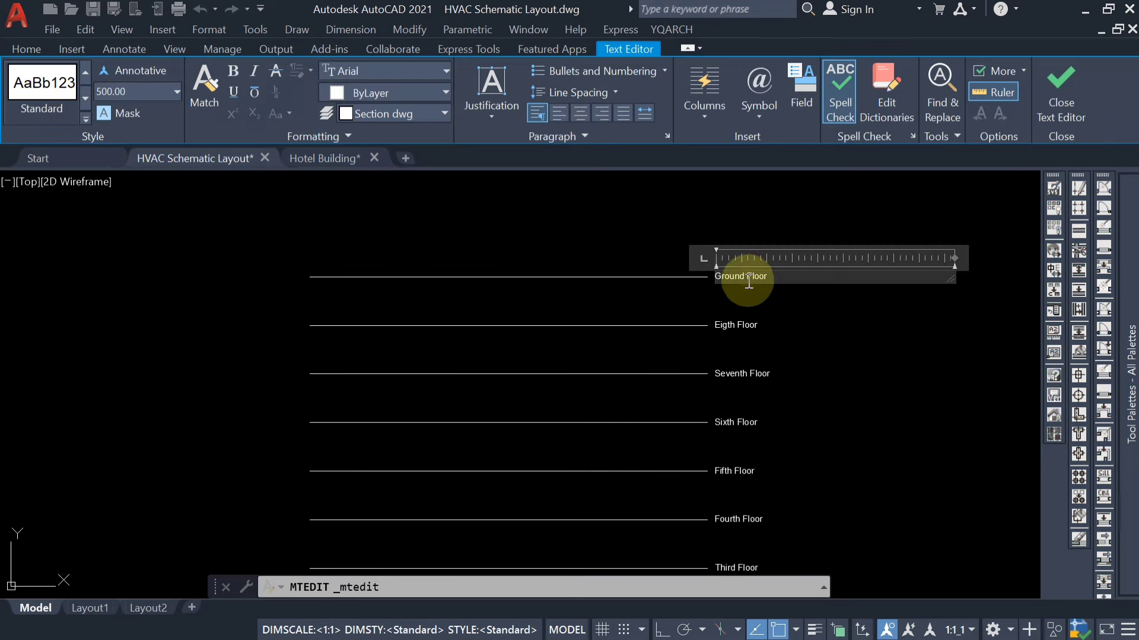
pyautogui.moveTo(748, 279); pyautogui.dragTo(717, 280)
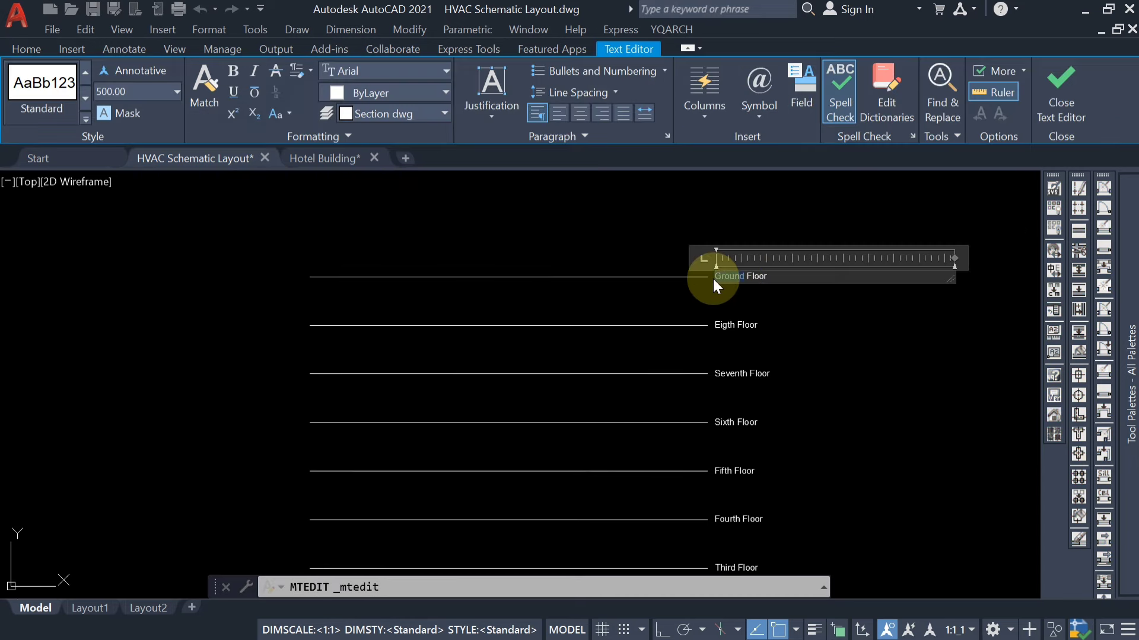
pyautogui.write('Roof')
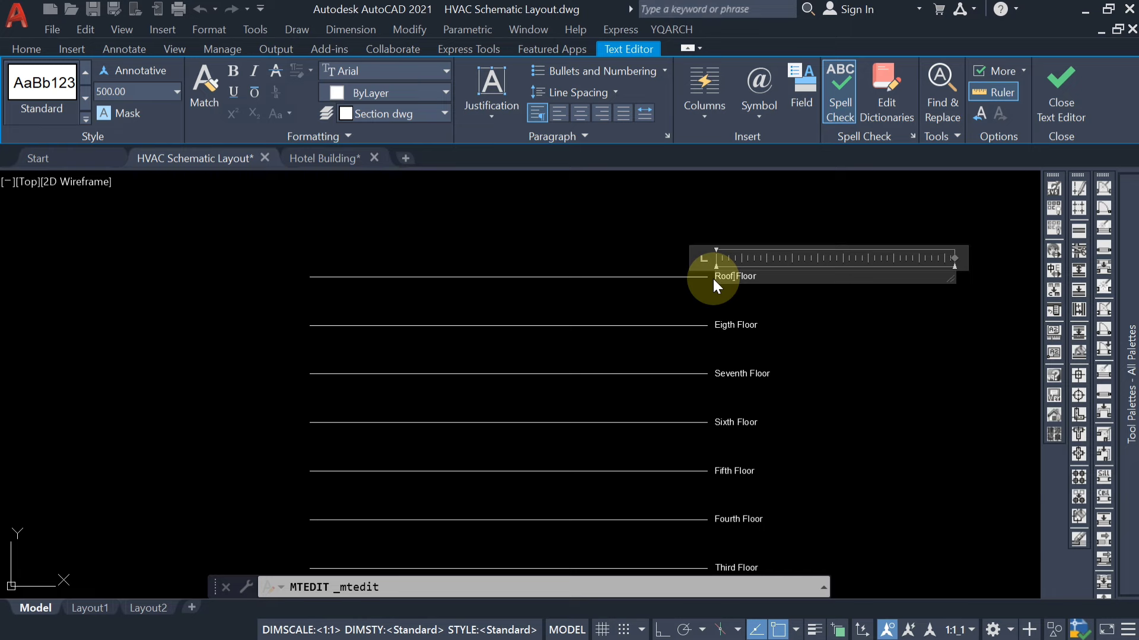
pyautogui.click(631, 312)
pyautogui.scroll(-2, 666, 265)
pyautogui.moveTo(728, 434); pyautogui.dragTo(732, 335, button='middle')
pyautogui.moveTo(703, 386)
pyautogui.mouseDown(button='middle')
pyautogui.moveTo(700, 429)
pyautogui.moveTo(690, 429)
pyautogui.mouseUp(button='middle')
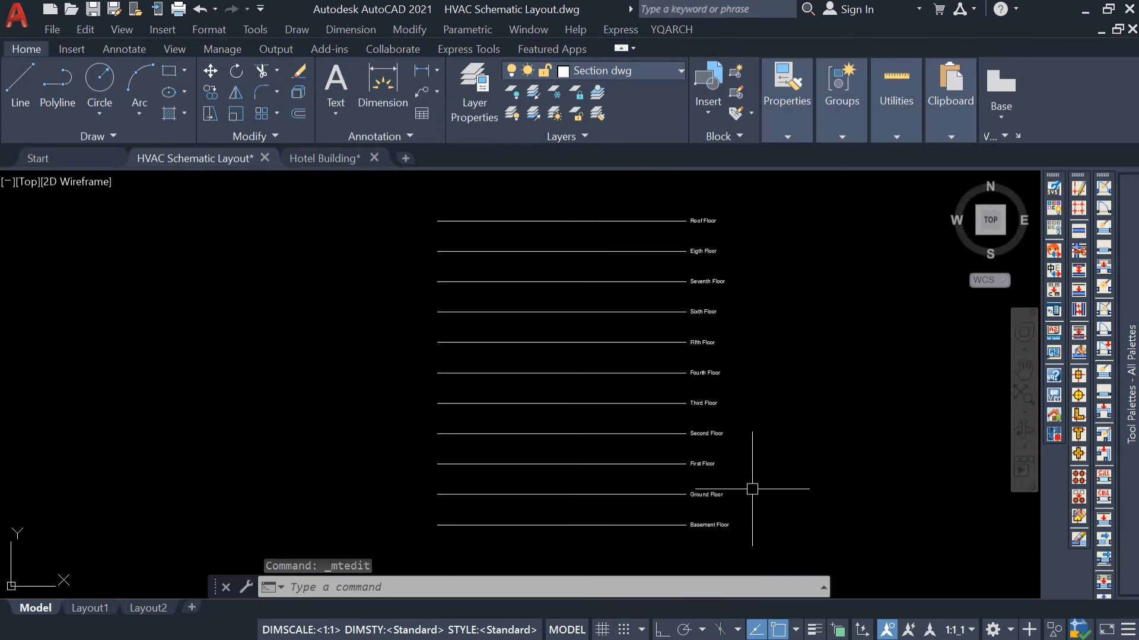
pyautogui.moveTo(752, 490); pyautogui.dragTo(721, 488, button='middle')
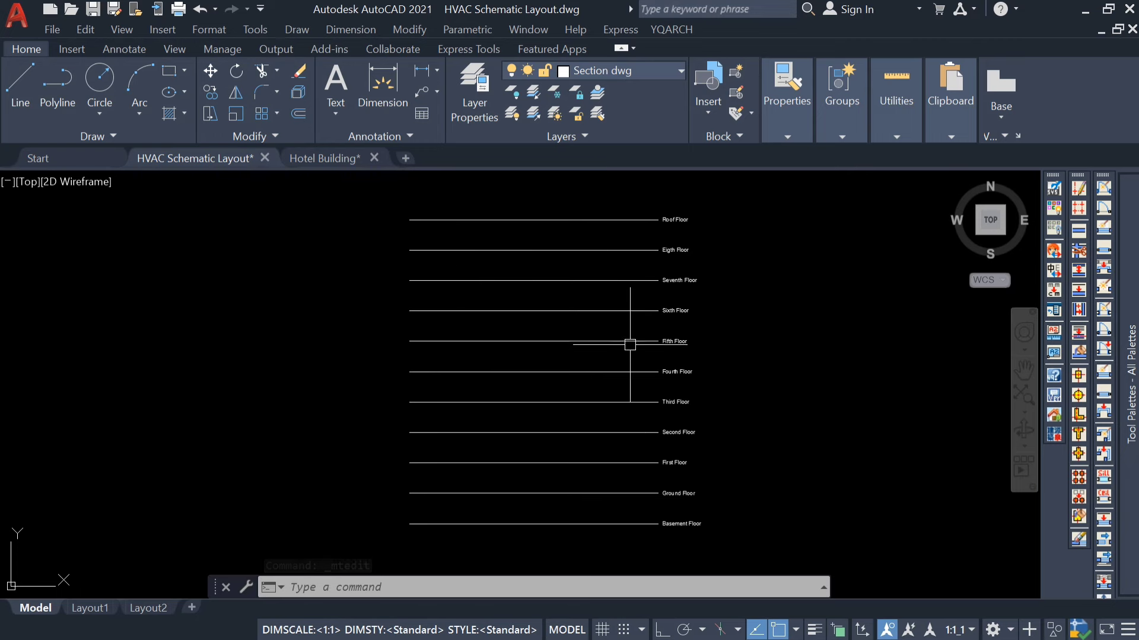
pyautogui.moveTo(588, 308); pyautogui.dragTo(581, 310, button='middle')
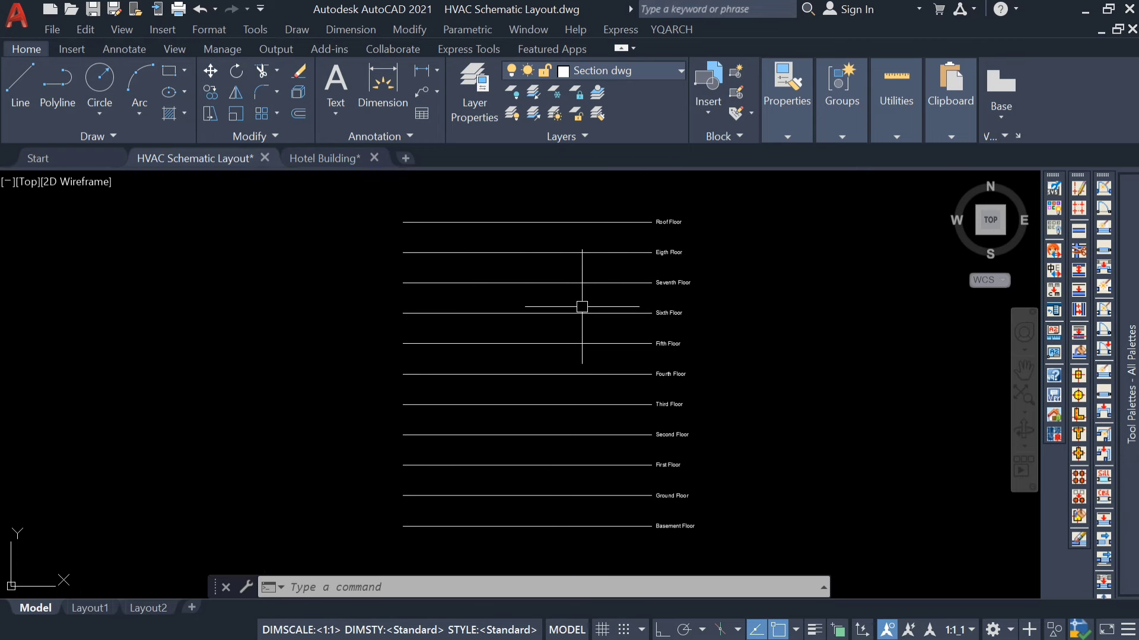
# Step: Switch to the Hotel Building drawing and examine the chillers, pumps and cooling towers on the Roof Floor plan
pyautogui.click(321, 158)
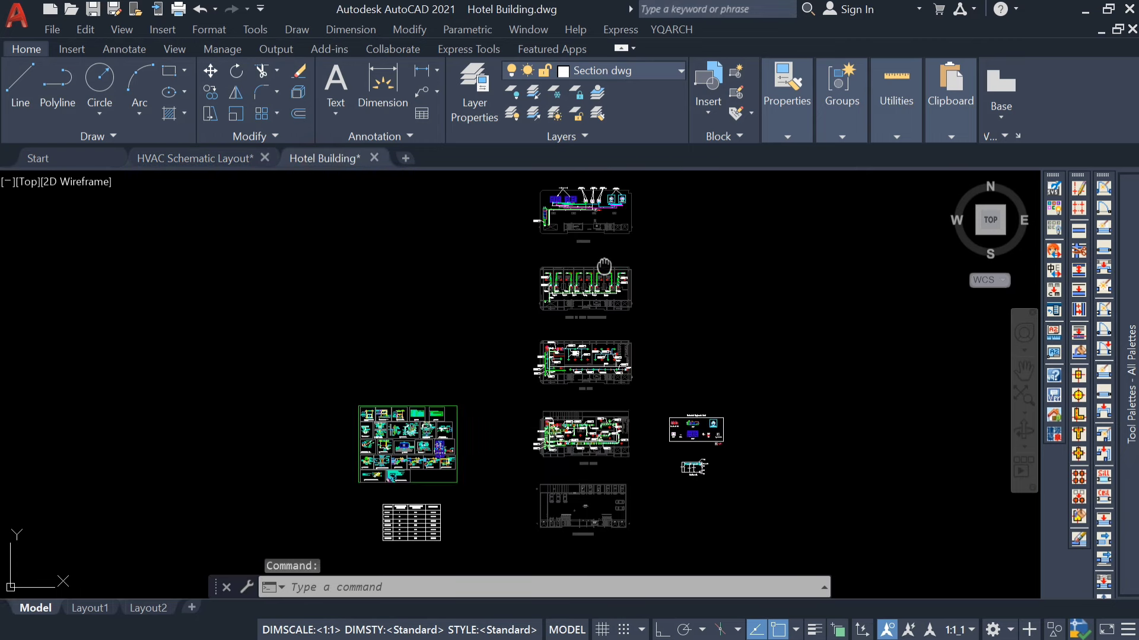
pyautogui.scroll(4, 603, 266)
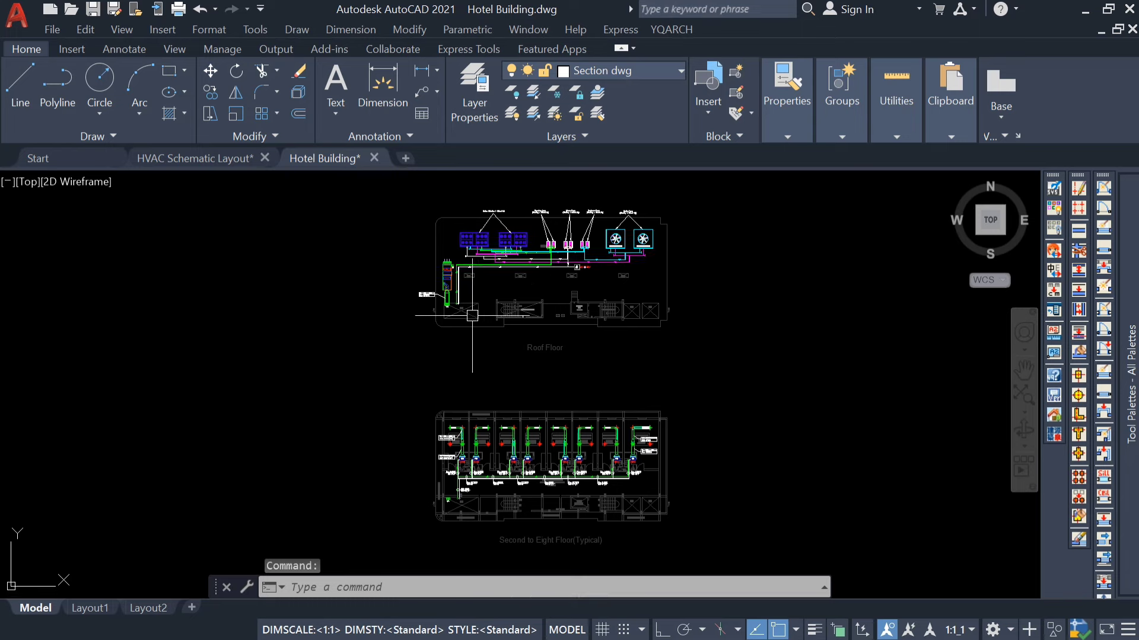
pyautogui.scroll(2, 472, 316)
pyautogui.scroll(5, 603, 264)
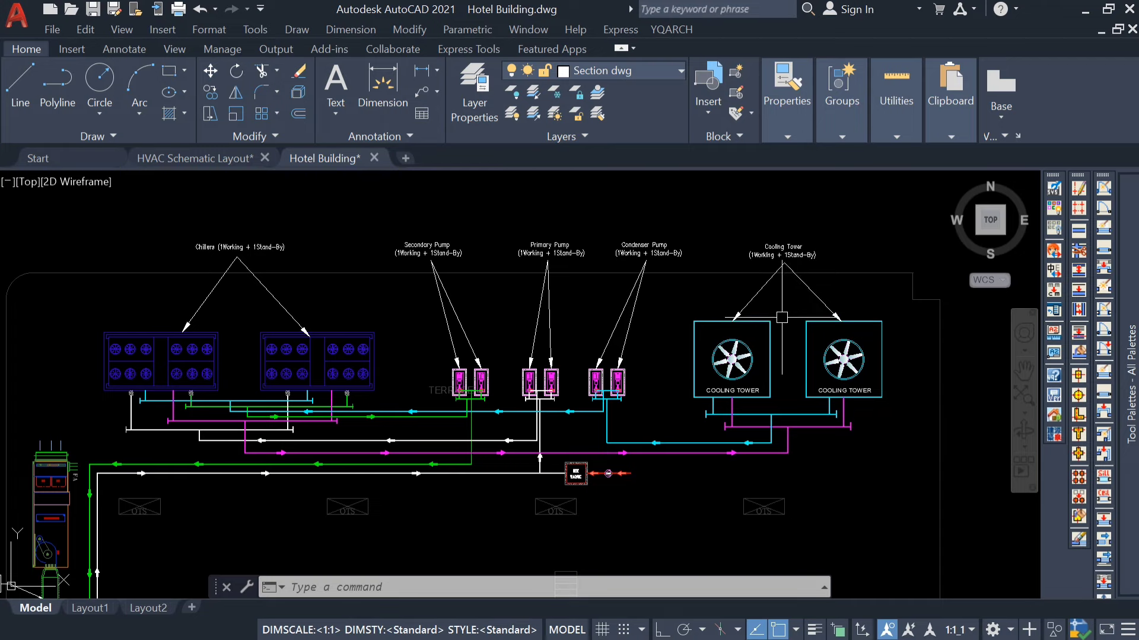
pyautogui.scroll(-3, 447, 315)
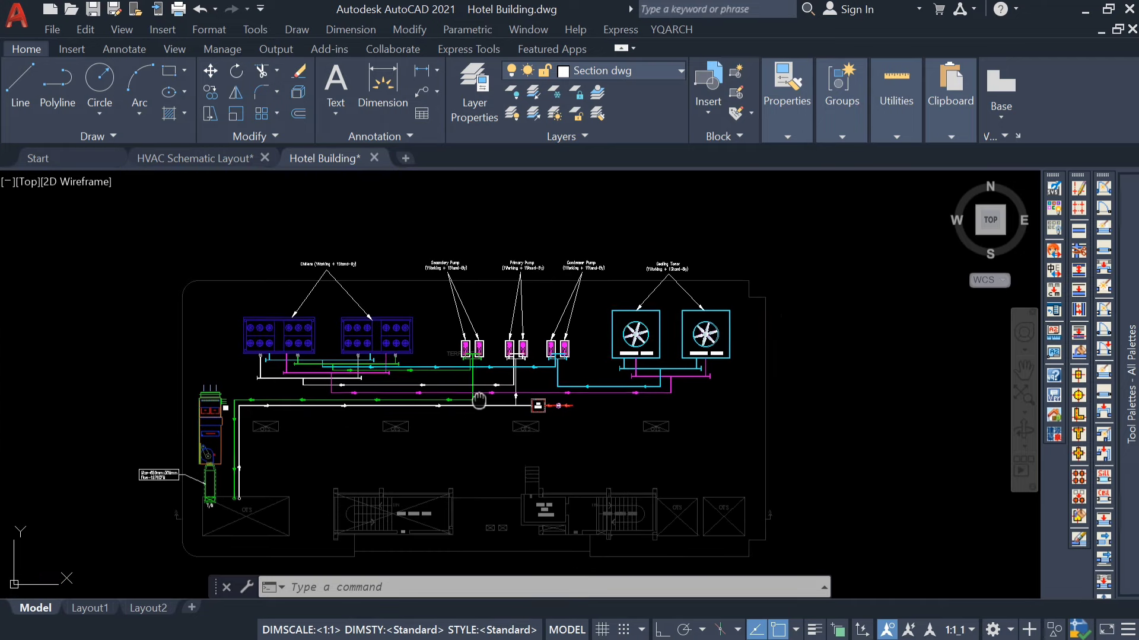
# Step: Return to the HVAC Schematic Layout drawing and move the complete chiller plant schematic close beside the floor lines
pyautogui.click(205, 159)
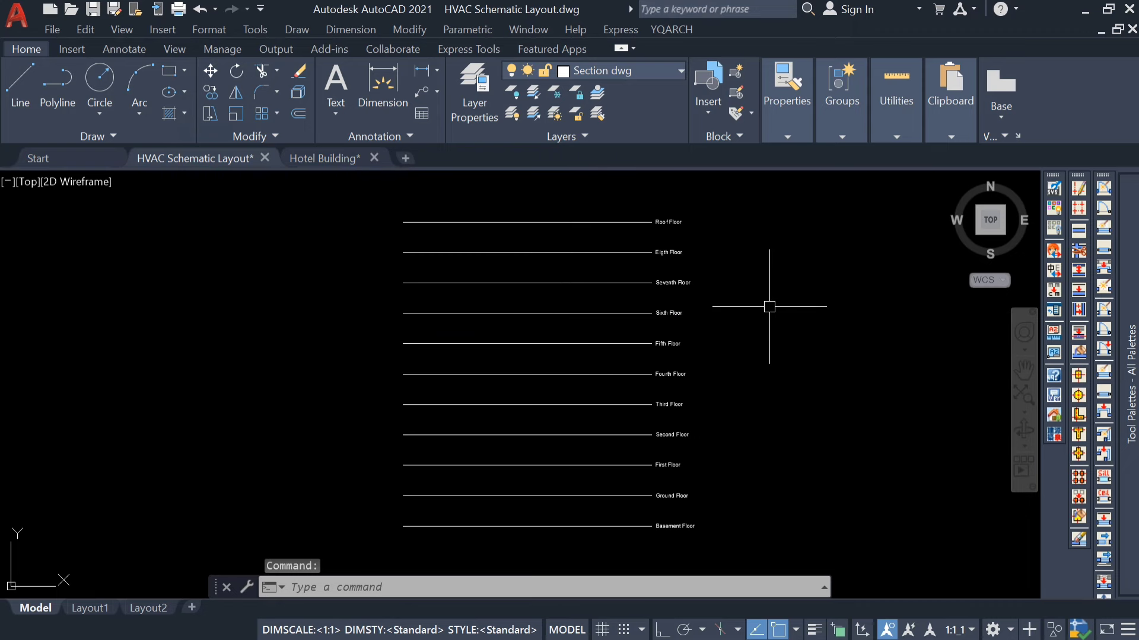
pyautogui.scroll(-4, 684, 290)
pyautogui.moveTo(769, 307)
pyautogui.mouseDown(button='middle')
pyautogui.moveTo(683, 290)
pyautogui.moveTo(304, 406)
pyautogui.mouseUp(button='middle')
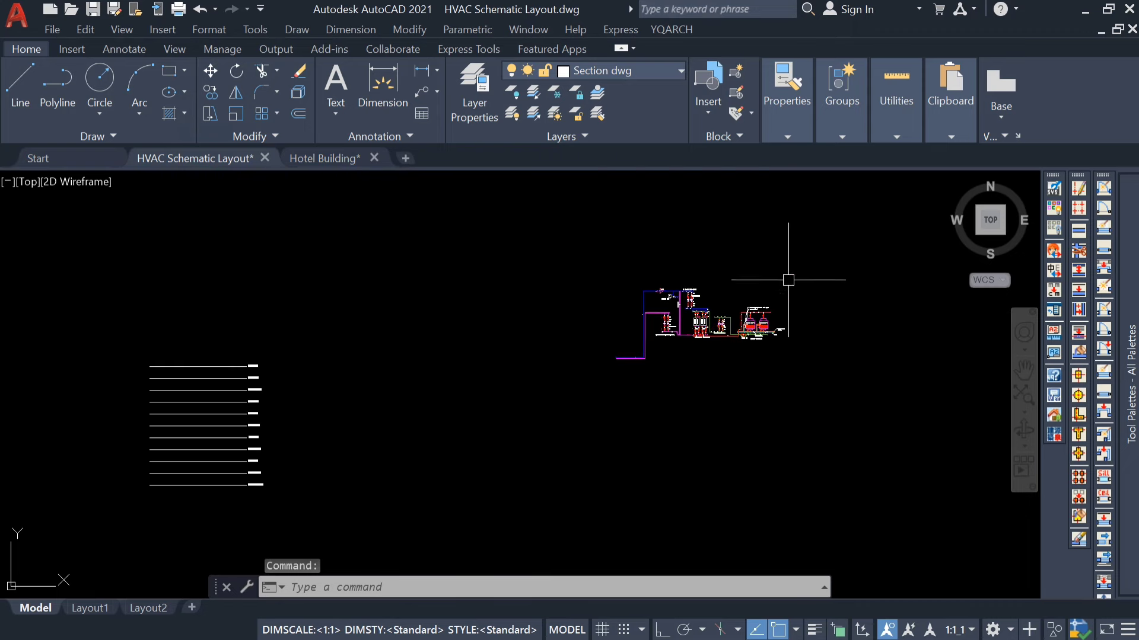
pyautogui.click(813, 257)
pyautogui.click(620, 382)
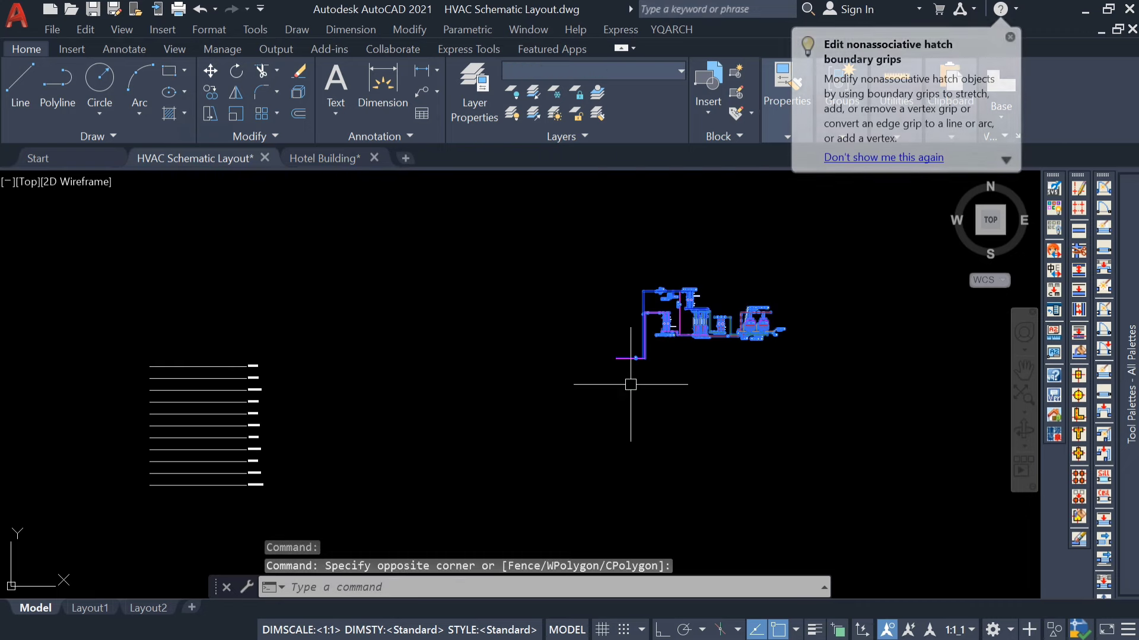
pyautogui.write('m')
pyautogui.press('Return')
pyautogui.click(745, 386)
pyautogui.scroll(2, 262, 384)
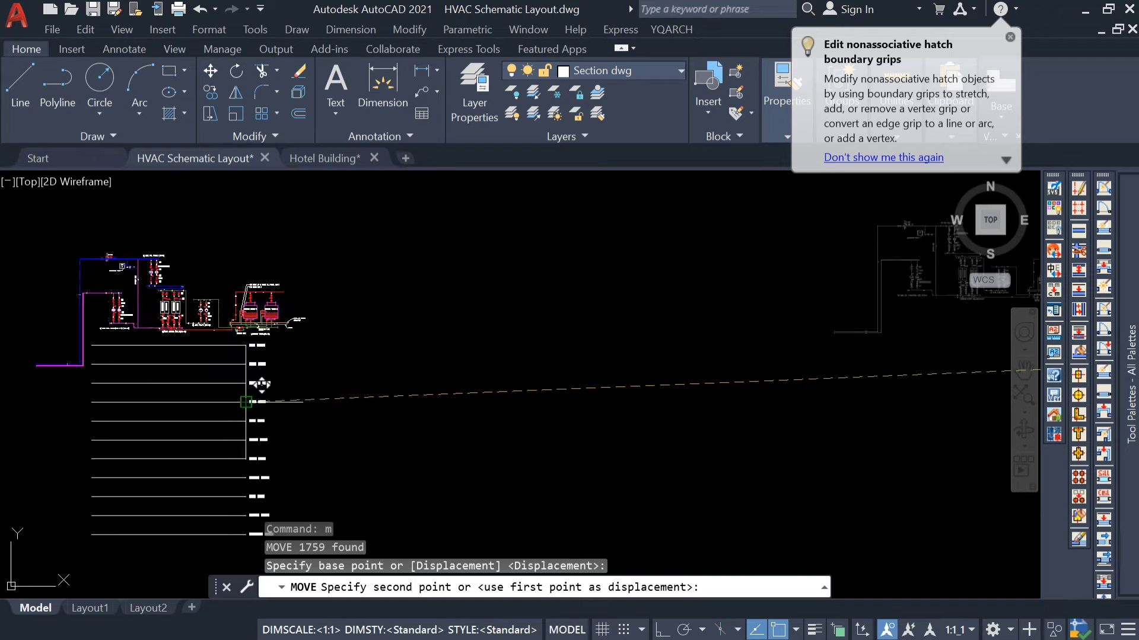
pyautogui.scroll(2, 246, 394)
pyautogui.scroll(-2, 475, 405)
pyautogui.moveTo(475, 406); pyautogui.dragTo(585, 396, button='middle')
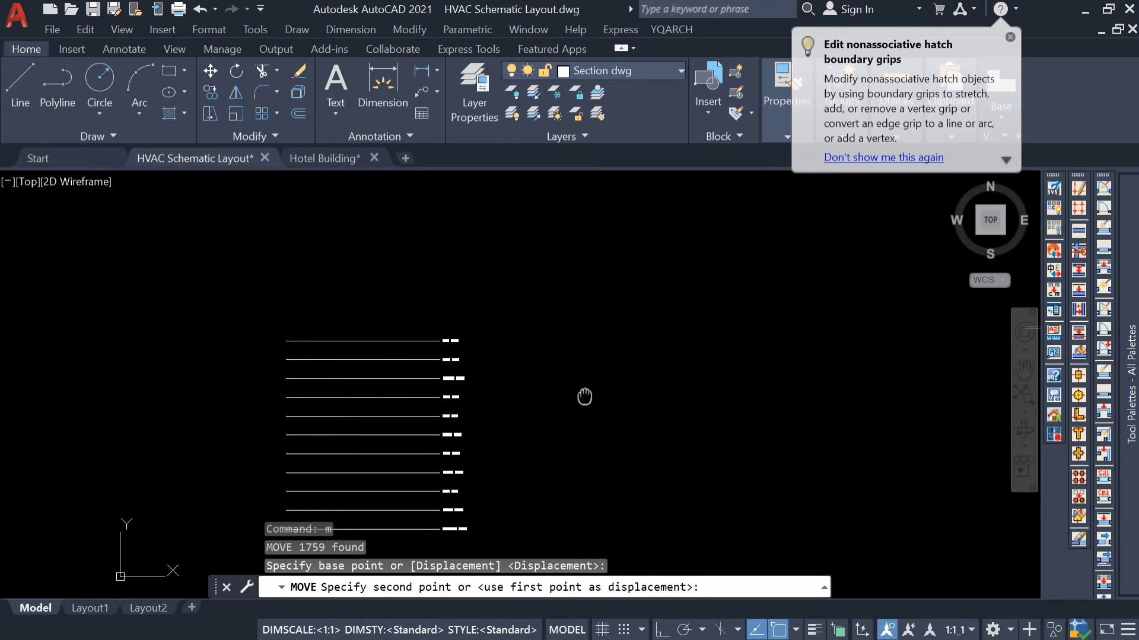
pyautogui.press('Escape')
pyautogui.moveTo(737, 392); pyautogui.dragTo(721, 397, button='middle')
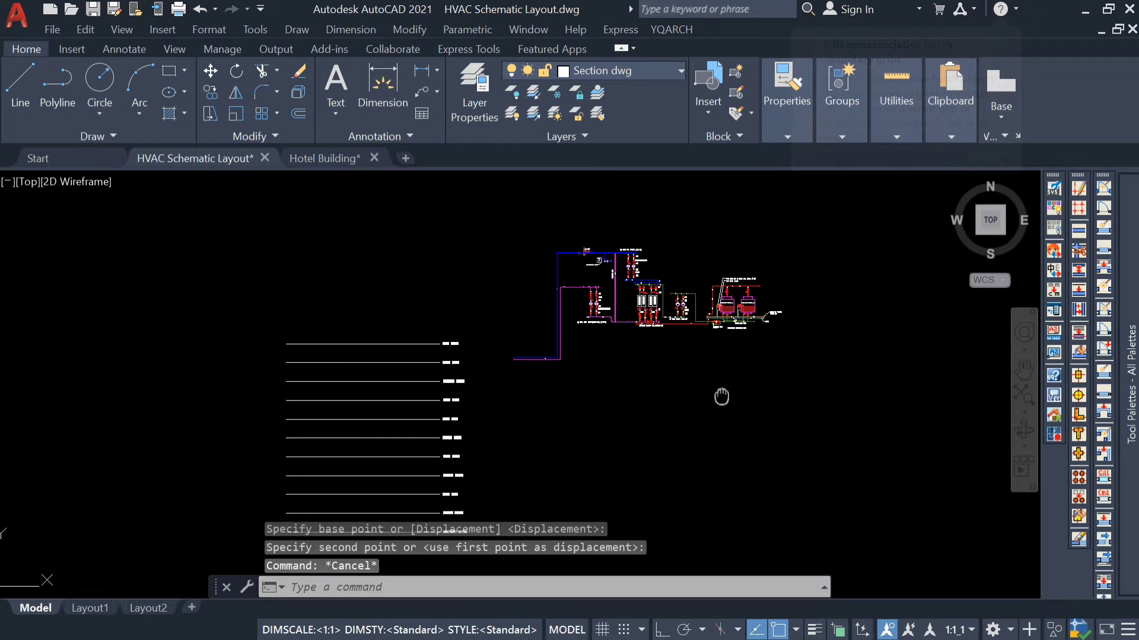
# Step: Trim the two horizontal pipes off the base of the plant schematic's risers and delete the leftover pipe pieces and flow arrows
pyautogui.scroll(4, 592, 291)
pyautogui.scroll(-4, 531, 330)
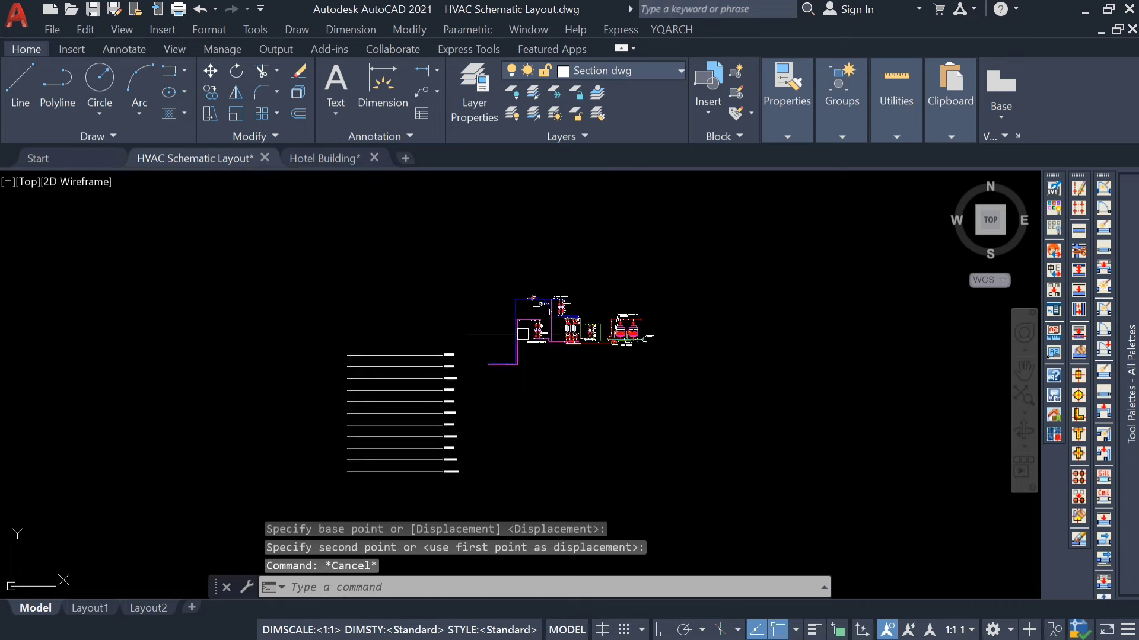
pyautogui.scroll(3, 516, 373)
pyautogui.write('t')
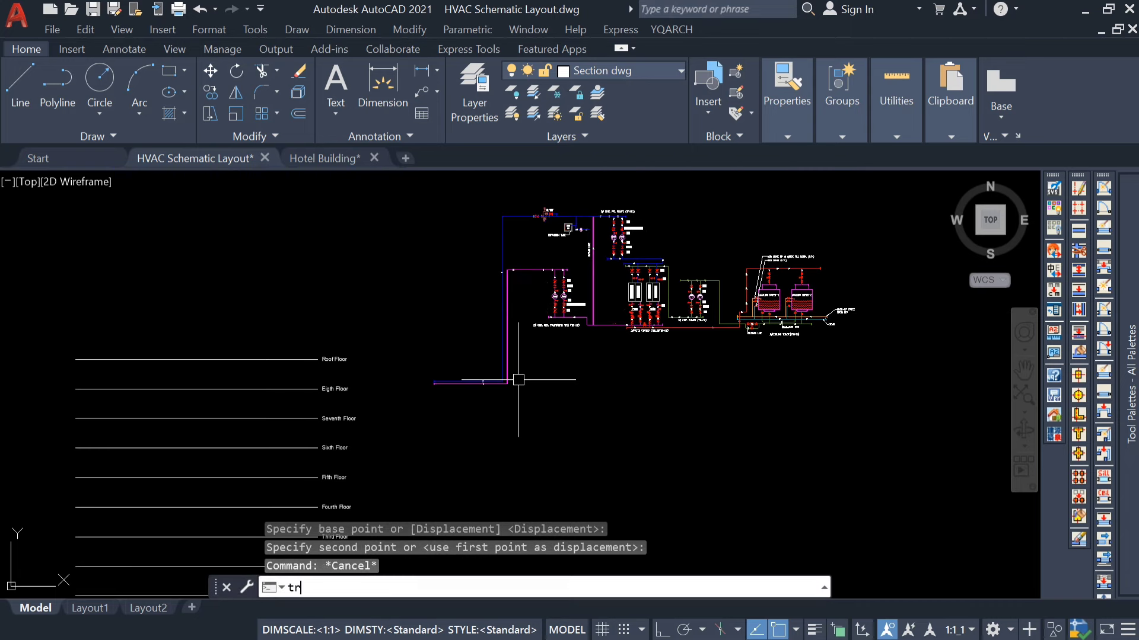
pyautogui.write('r')
pyautogui.press('Return')
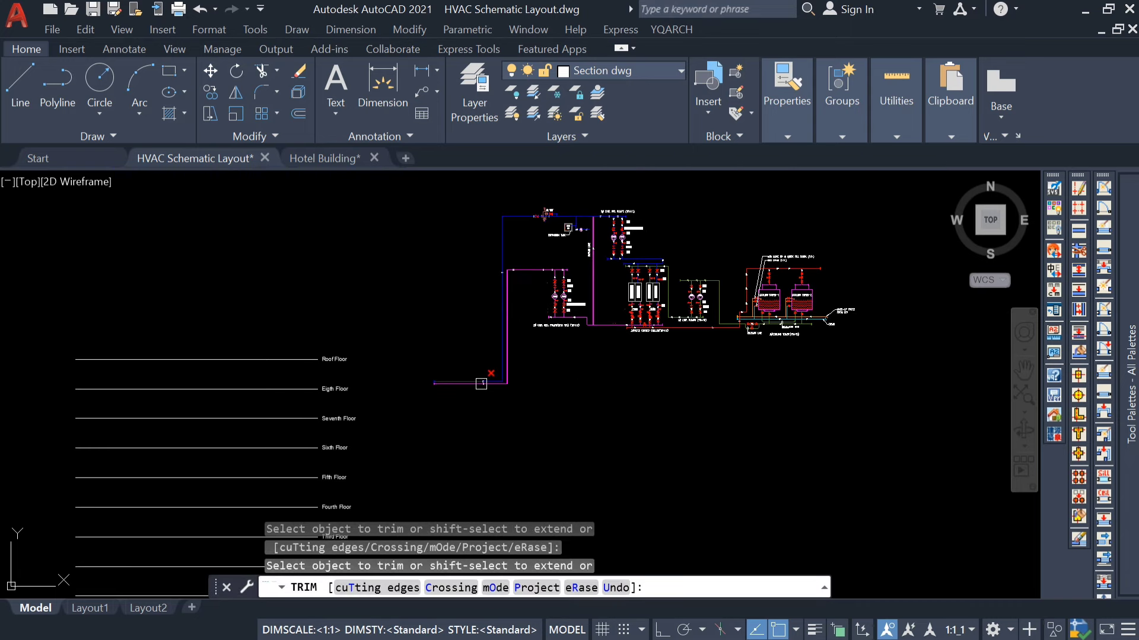
pyautogui.scroll(5, 487, 377)
pyautogui.click(501, 389)
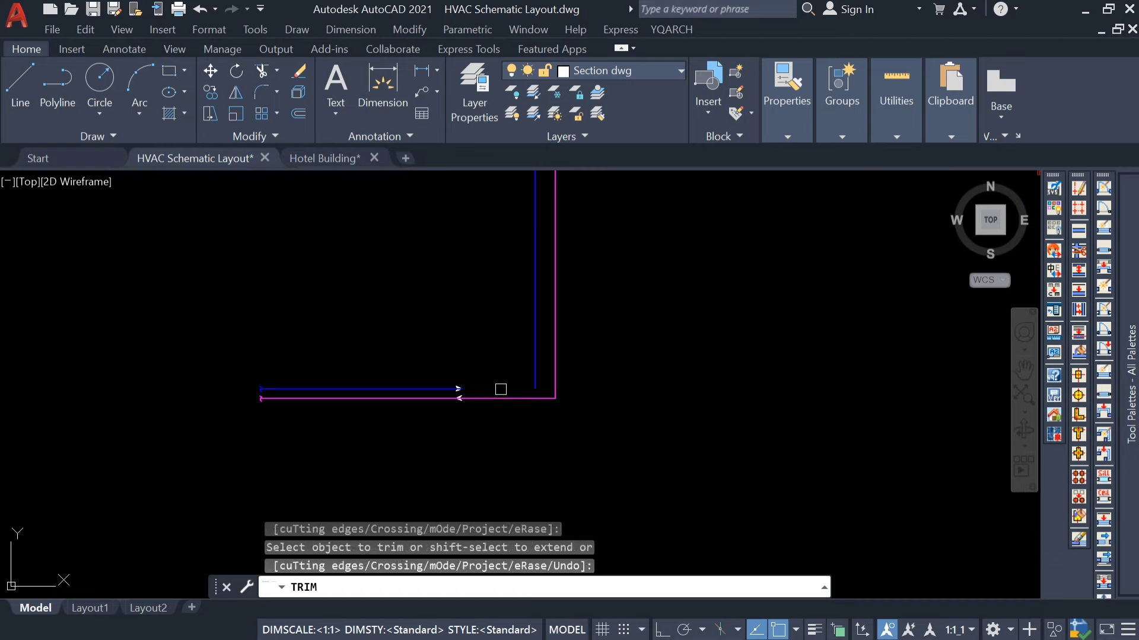
pyautogui.press('Escape')
pyautogui.click(482, 358)
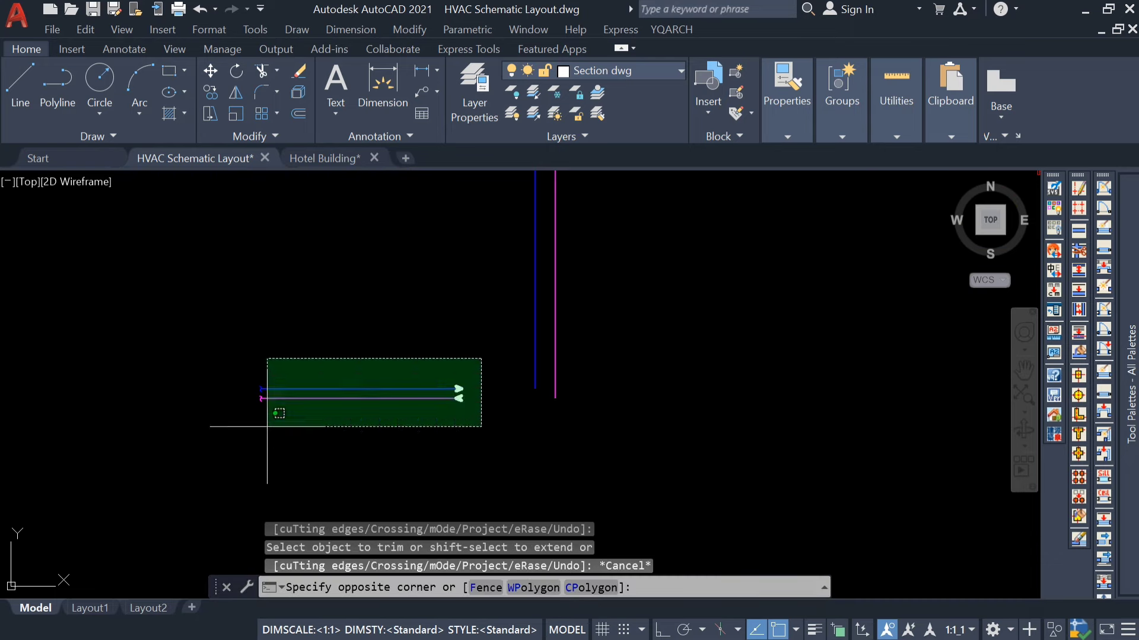
pyautogui.click(261, 428)
pyautogui.press('Delete')
# Step: Scale the whole chiller plant schematic down to a little over half its size
pyautogui.scroll(-4, 261, 442)
pyautogui.scroll(-3, 268, 441)
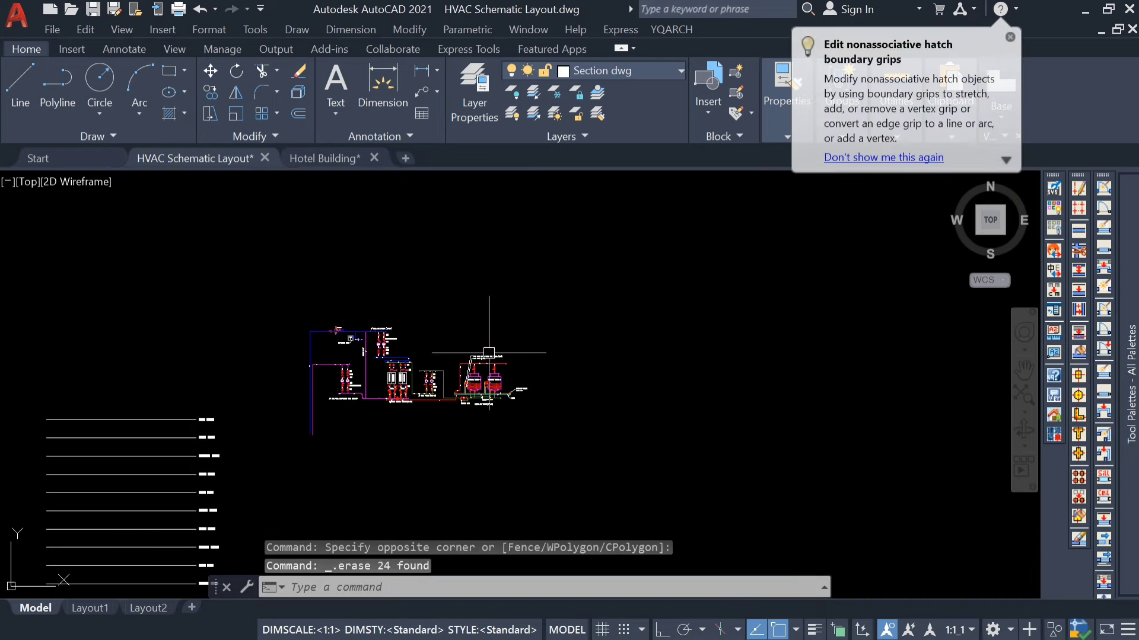
pyautogui.click(554, 302)
pyautogui.click(307, 478)
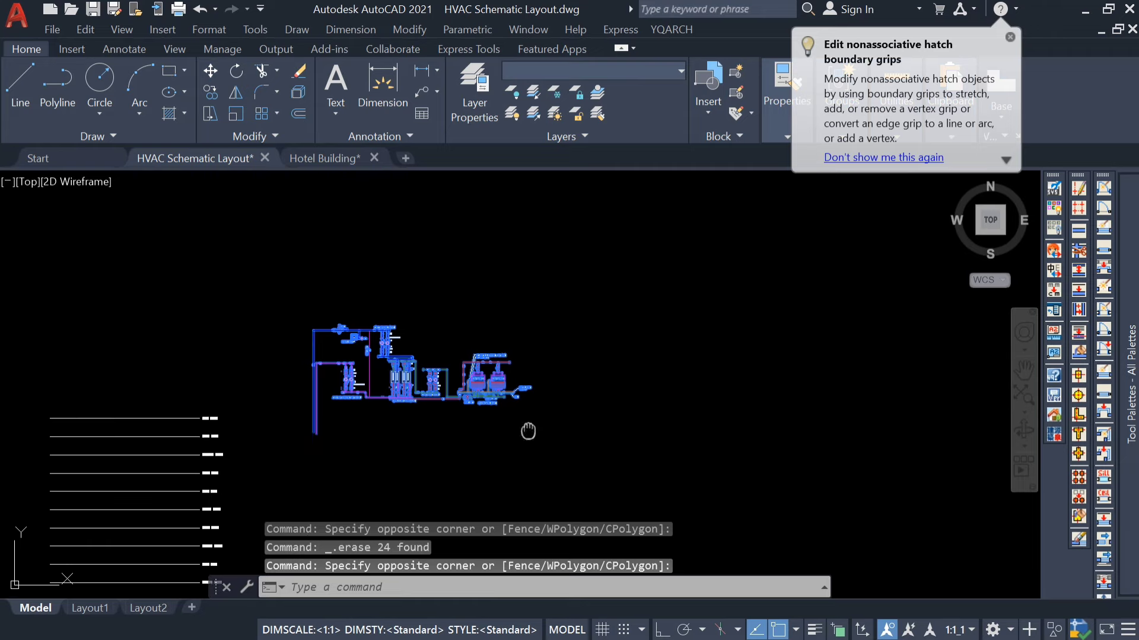
pyautogui.moveTo(526, 428); pyautogui.dragTo(533, 382, button='middle')
pyautogui.write('sc')
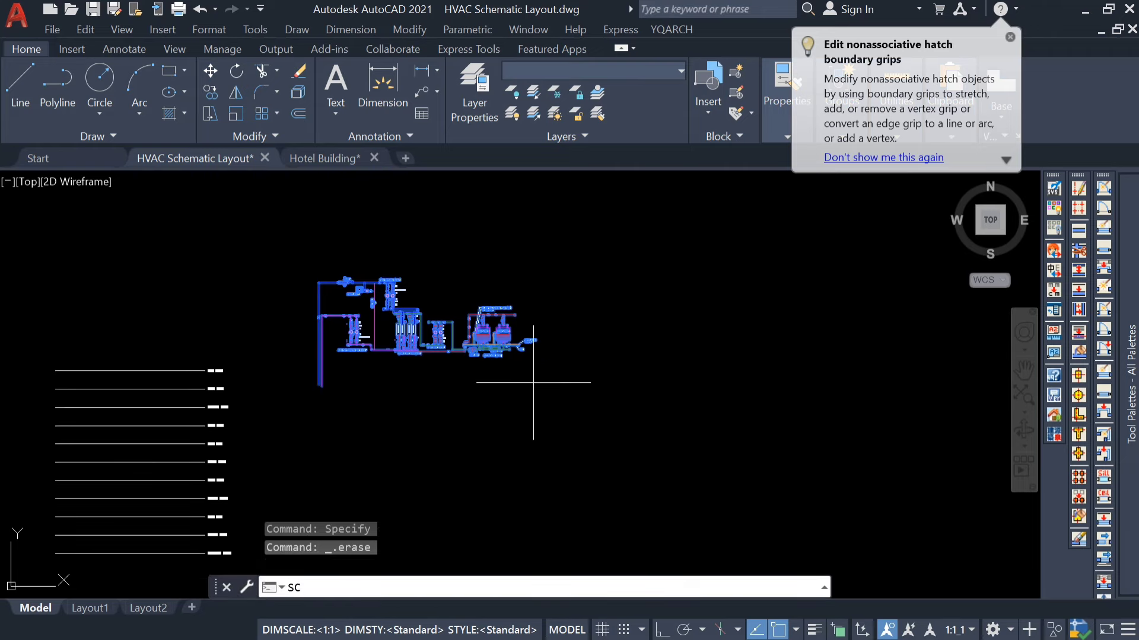
pyautogui.press('Return')
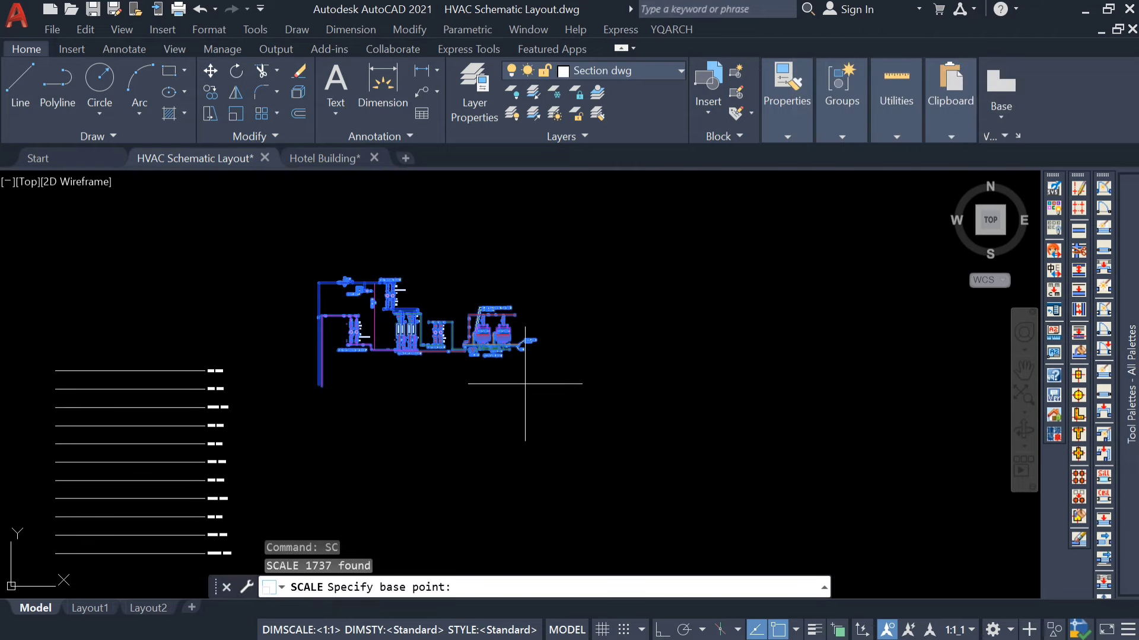
pyautogui.click(524, 383)
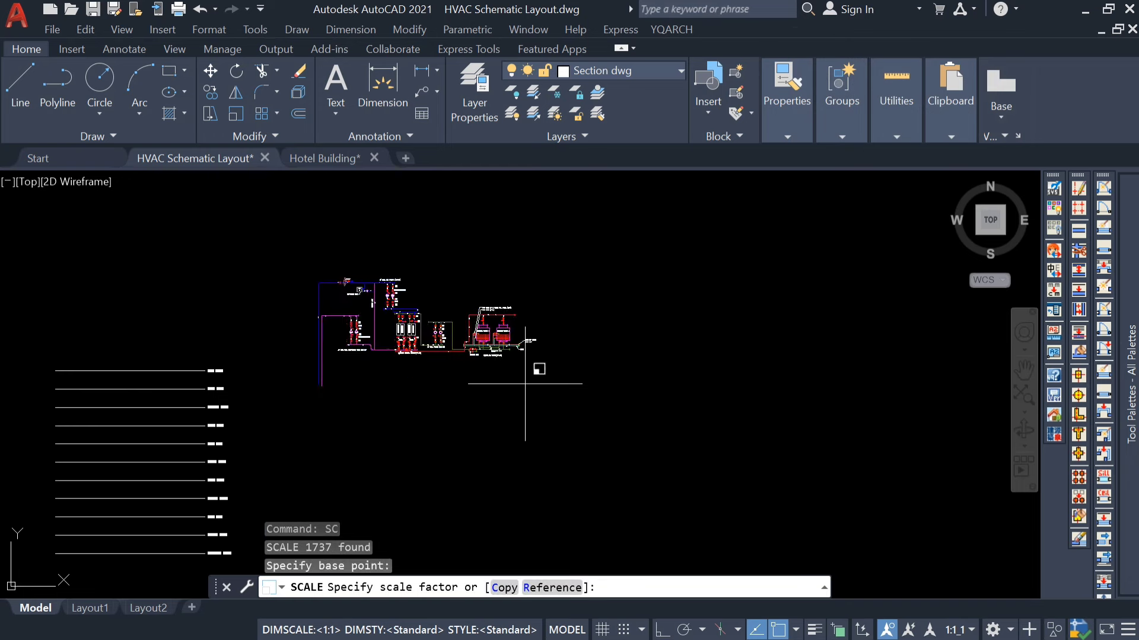
pyautogui.click(565, 440)
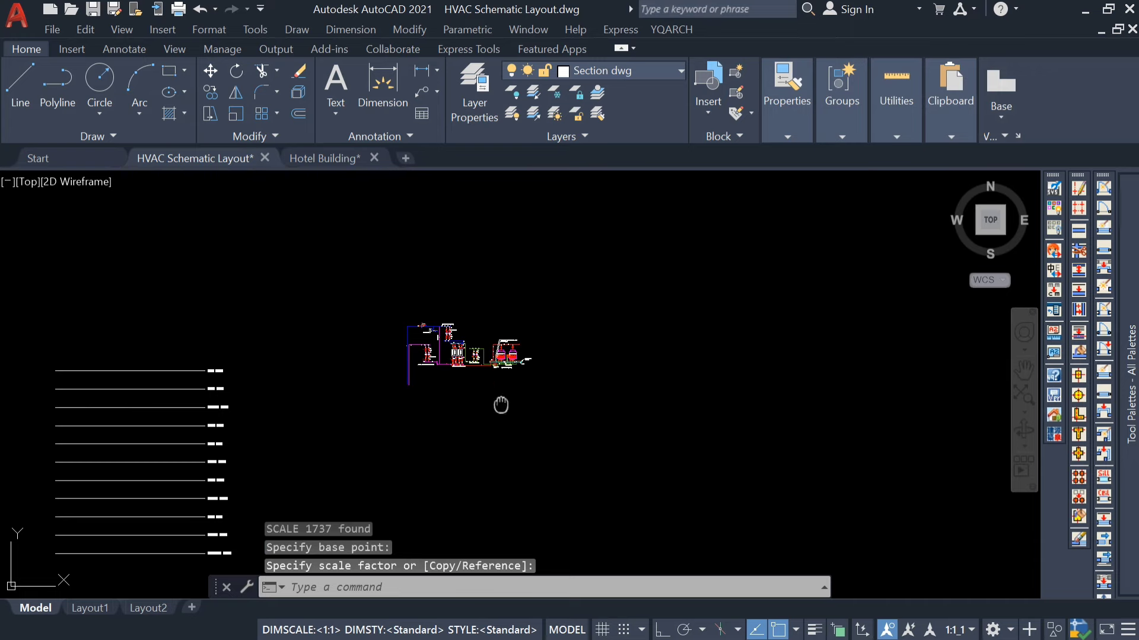
# Step: Move the scaled plant schematic onto the floor lines so its equipment sits above the Roof Floor line and its risers cross it
pyautogui.moveTo(502, 405); pyautogui.dragTo(566, 402, button='middle')
pyautogui.click(637, 288)
pyautogui.click(422, 410)
pyautogui.write('m')
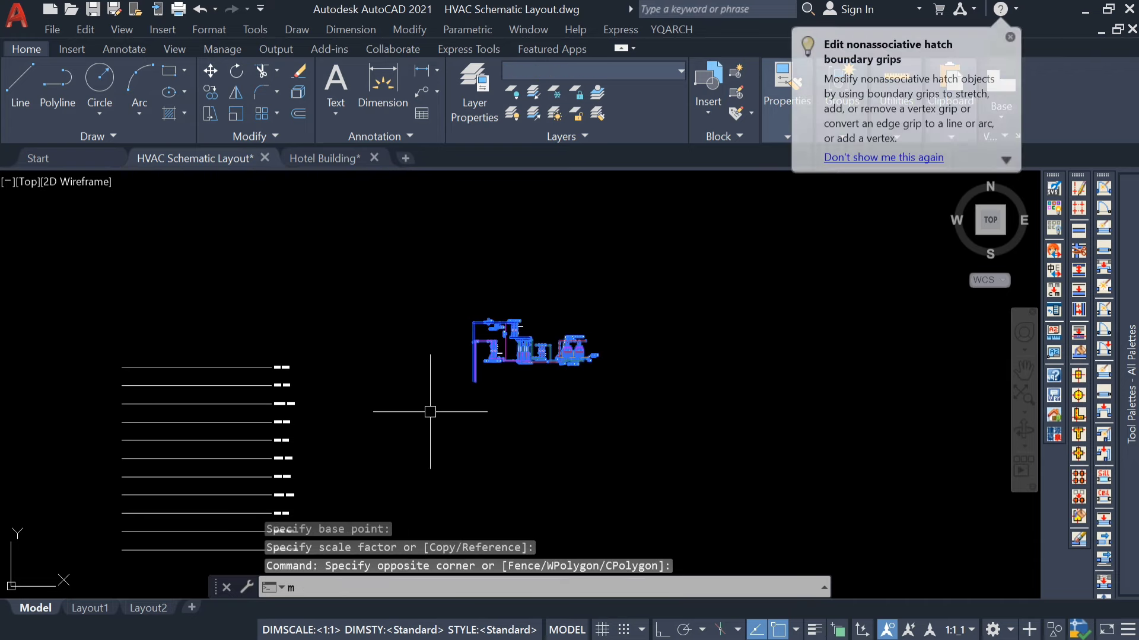
pyautogui.press('Return')
pyautogui.click(582, 409)
pyautogui.scroll(2, 261, 383)
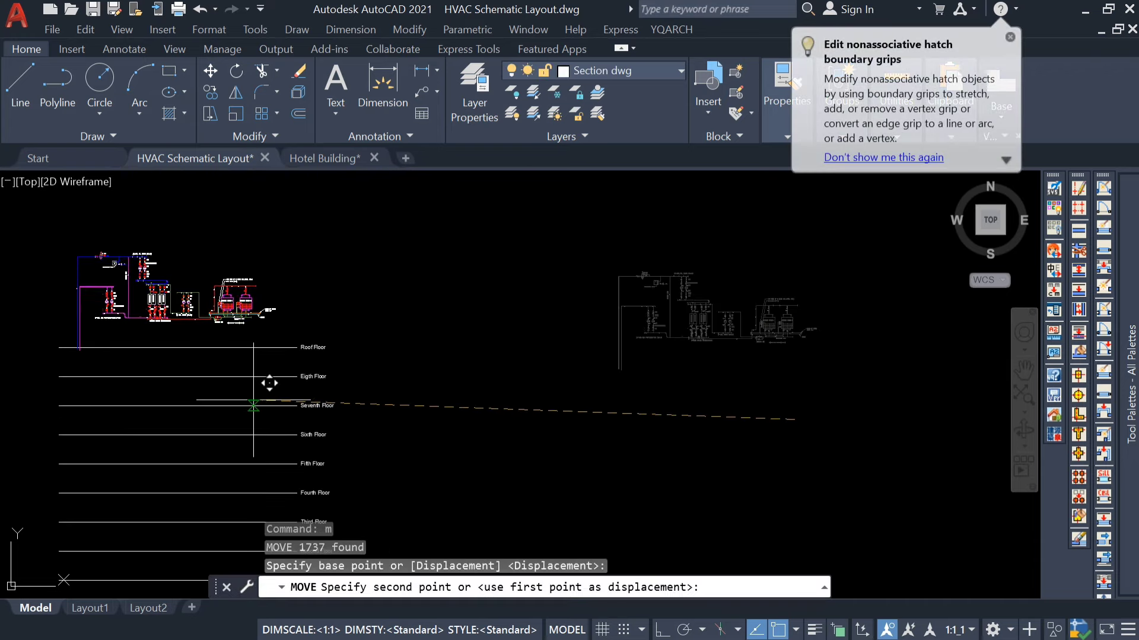
pyautogui.scroll(2, 269, 382)
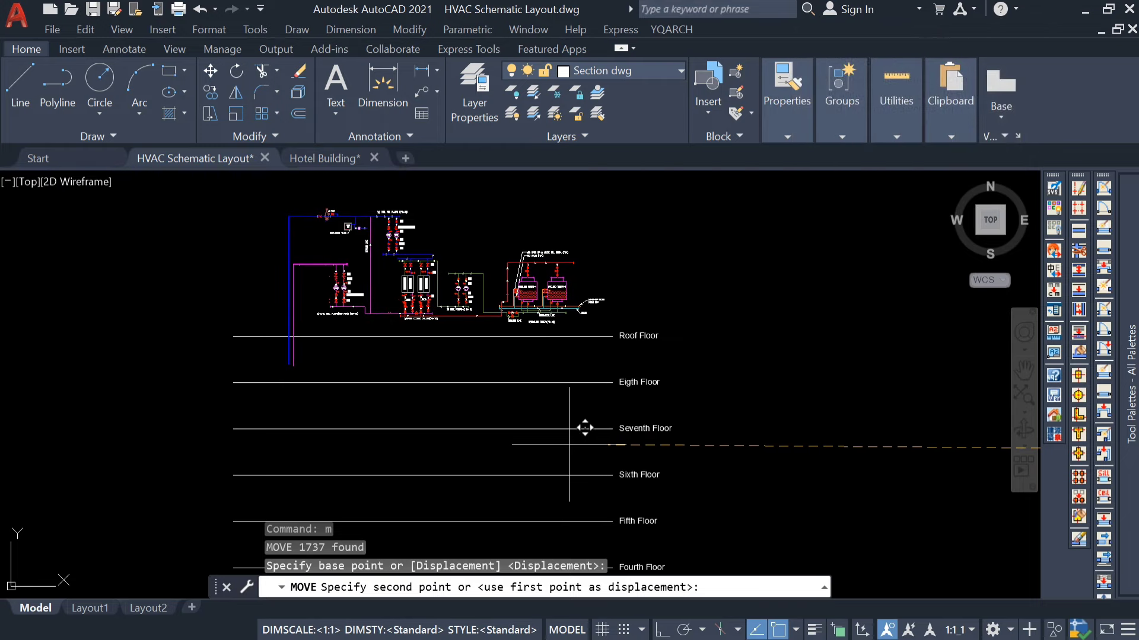
pyautogui.press('Escape')
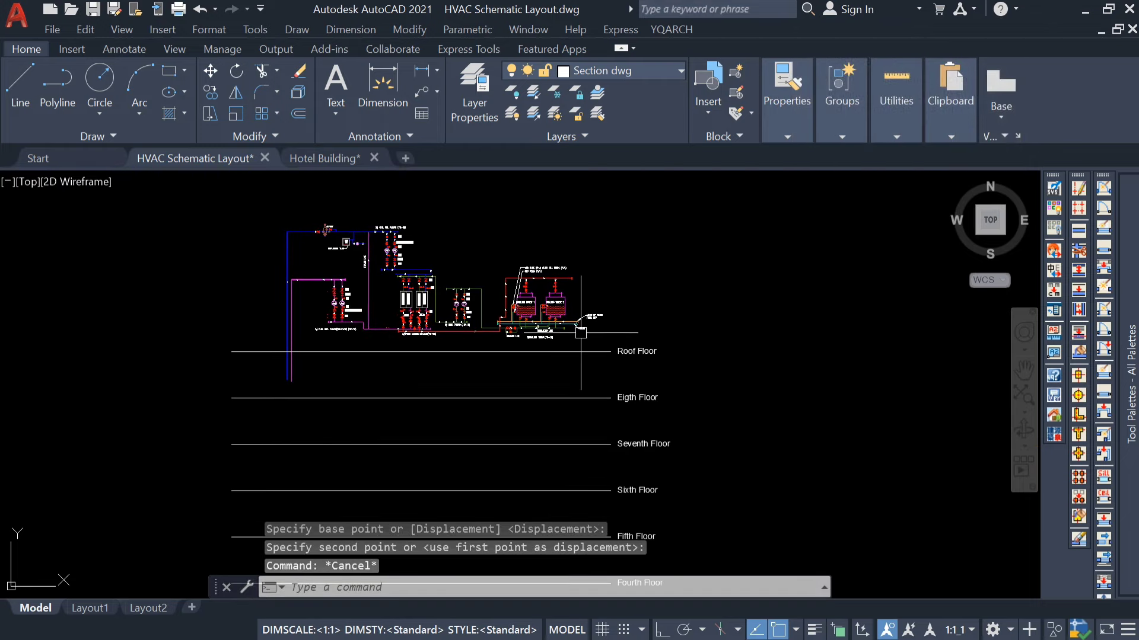
# Step: Examine the cooling towers, condenser water pumps, chillers and secondary pumps in the schematic above the Roof Floor line
pyautogui.scroll(4, 516, 268)
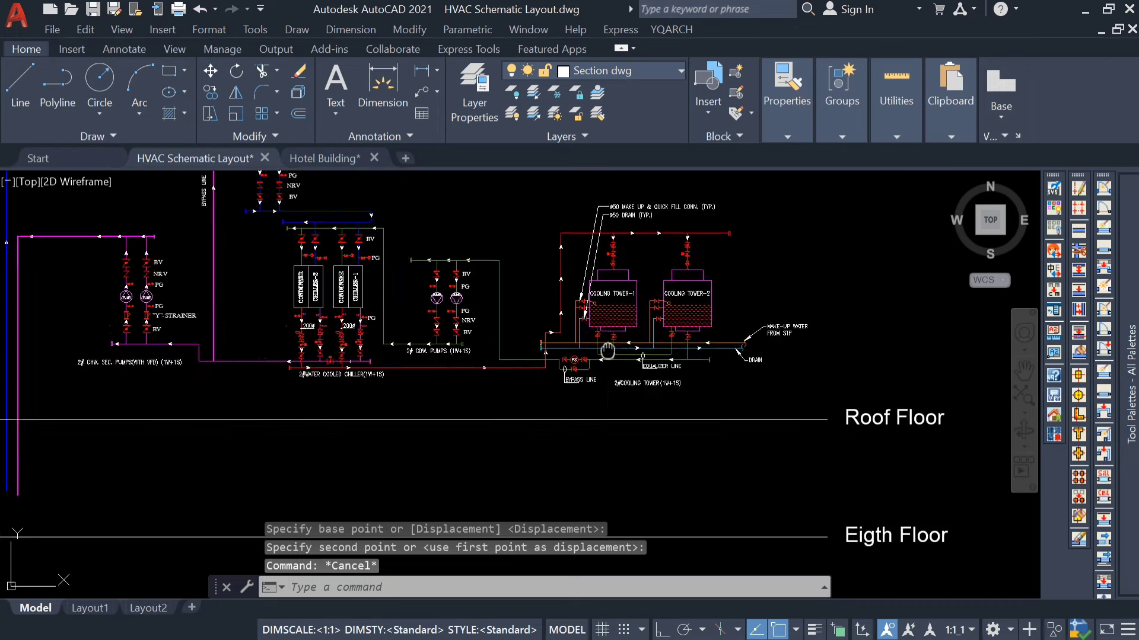
pyautogui.scroll(2, 469, 378)
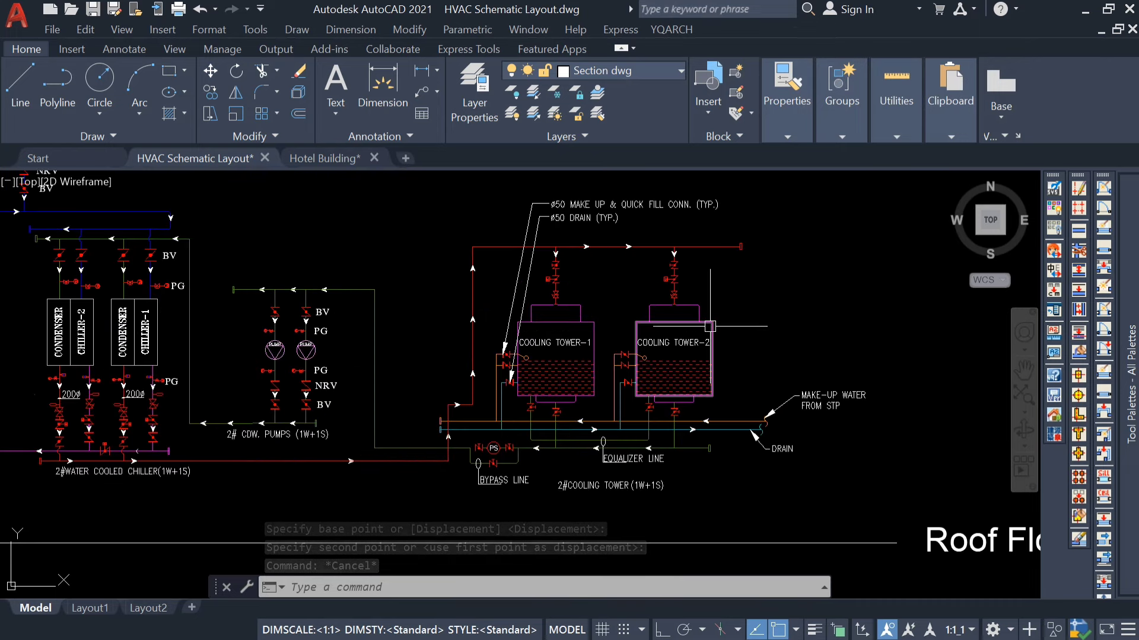
pyautogui.moveTo(245, 391); pyautogui.dragTo(428, 392, button='middle')
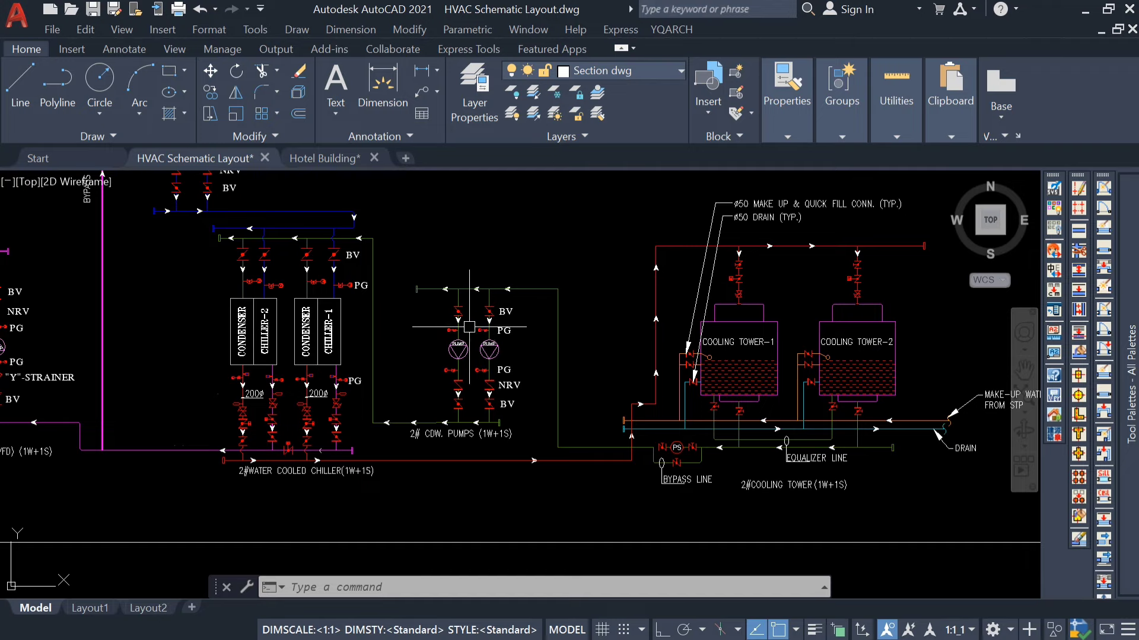
pyautogui.moveTo(419, 459); pyautogui.dragTo(541, 465, button='middle')
pyautogui.moveTo(346, 355); pyautogui.dragTo(400, 371, button='middle')
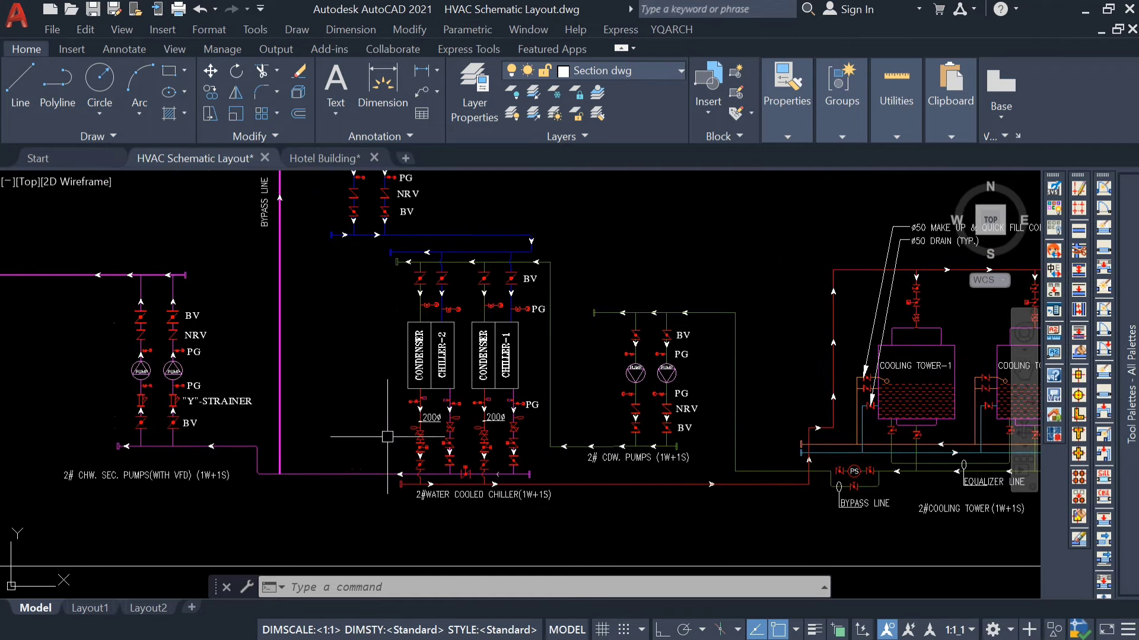
# Step: Examine the secondary pumps, expansion tank, primary pumps and riser ends of the plant schematic in relation to the floor lines
pyautogui.scroll(-3, 546, 350)
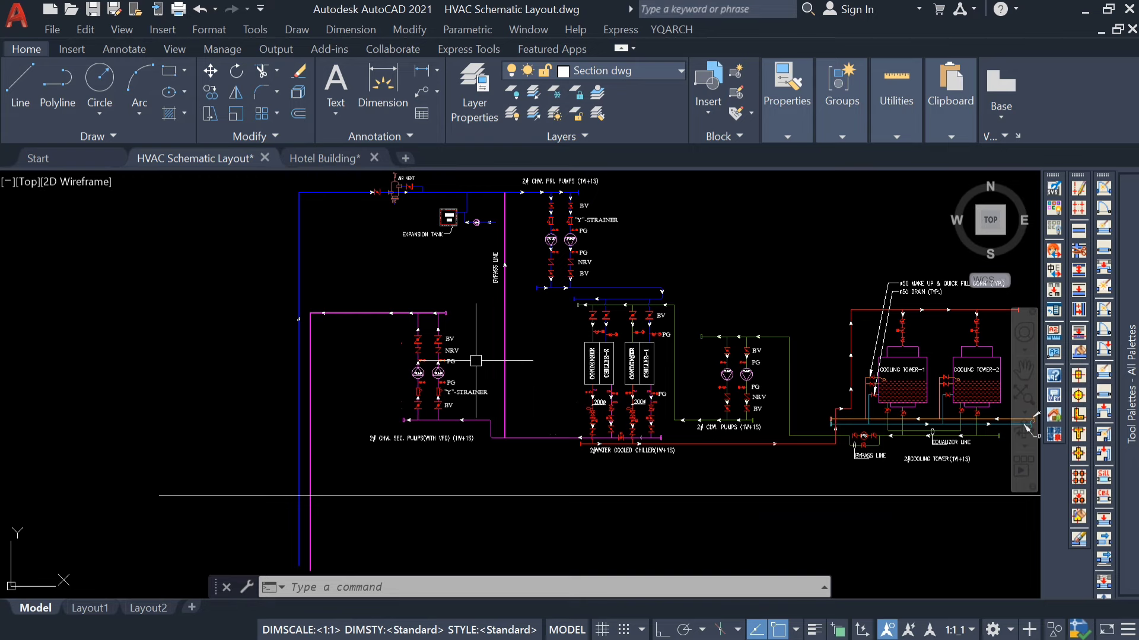
pyautogui.scroll(2, 411, 402)
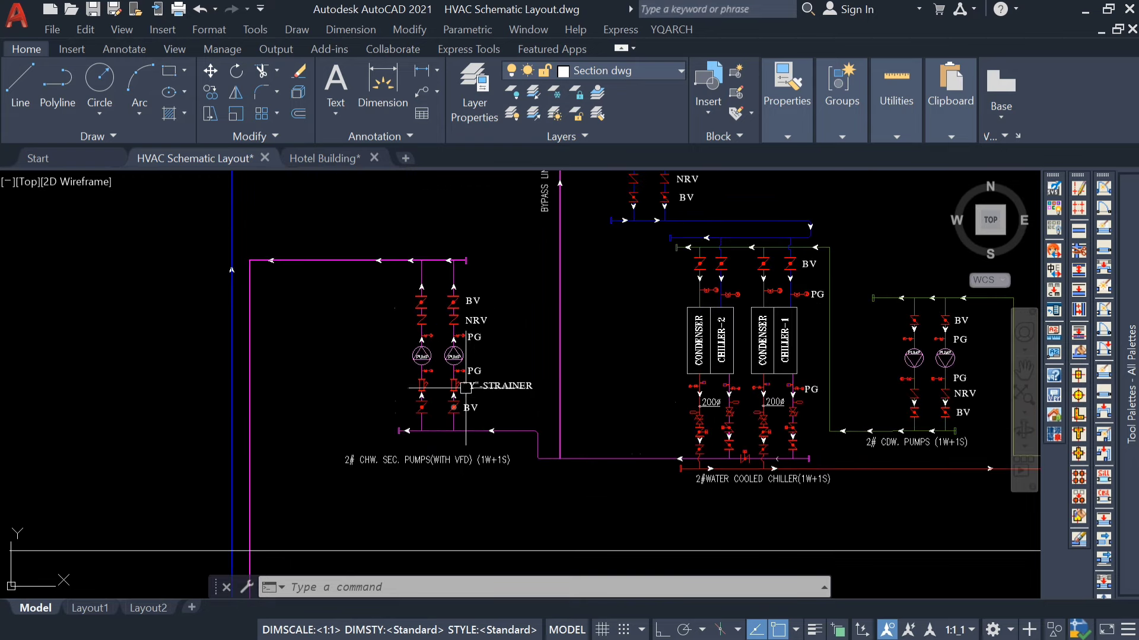
pyautogui.moveTo(465, 389); pyautogui.dragTo(414, 489, button='middle')
pyautogui.moveTo(613, 238); pyautogui.dragTo(582, 338, button='middle')
pyautogui.scroll(2, 374, 284)
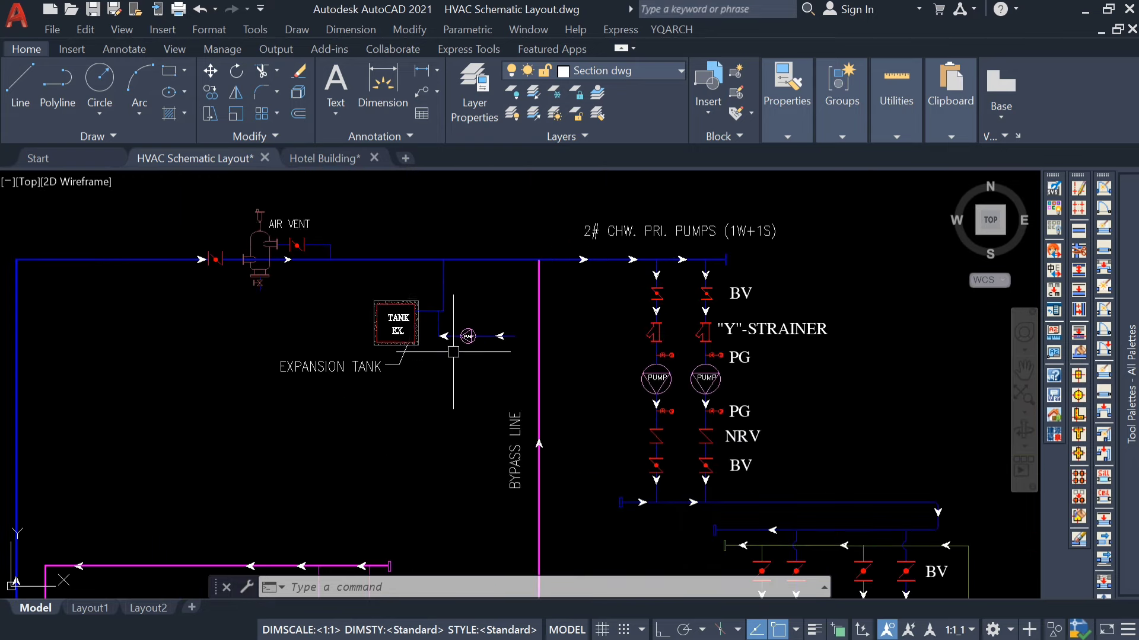
pyautogui.scroll(-5, 237, 279)
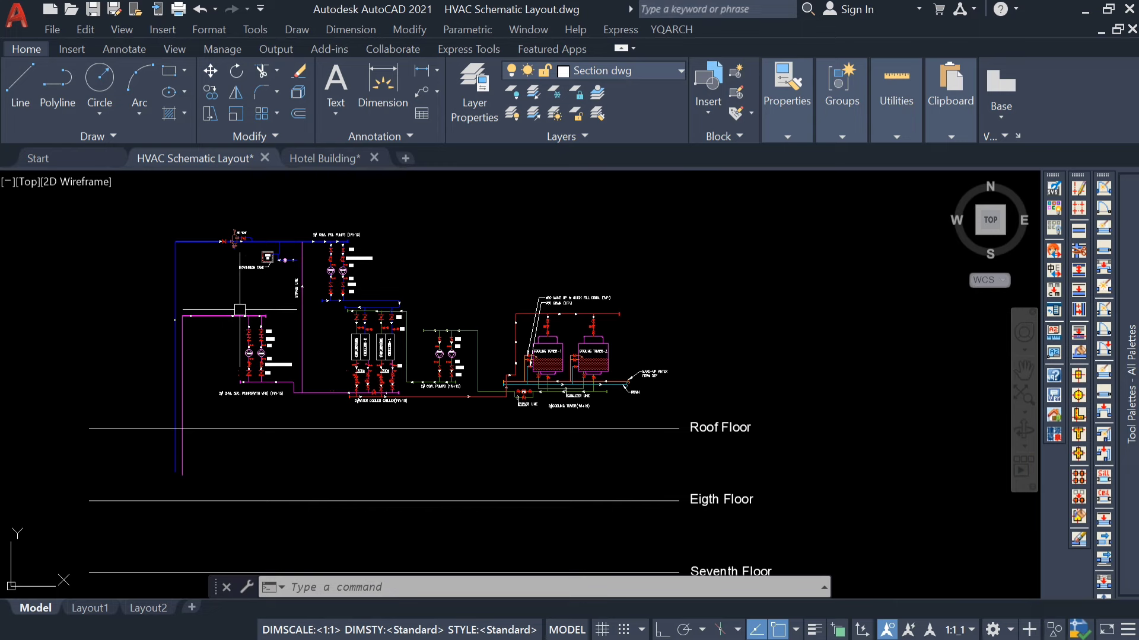
pyautogui.moveTo(587, 345); pyautogui.dragTo(637, 334, button='middle')
pyautogui.moveTo(402, 429); pyautogui.dragTo(392, 332, button='middle')
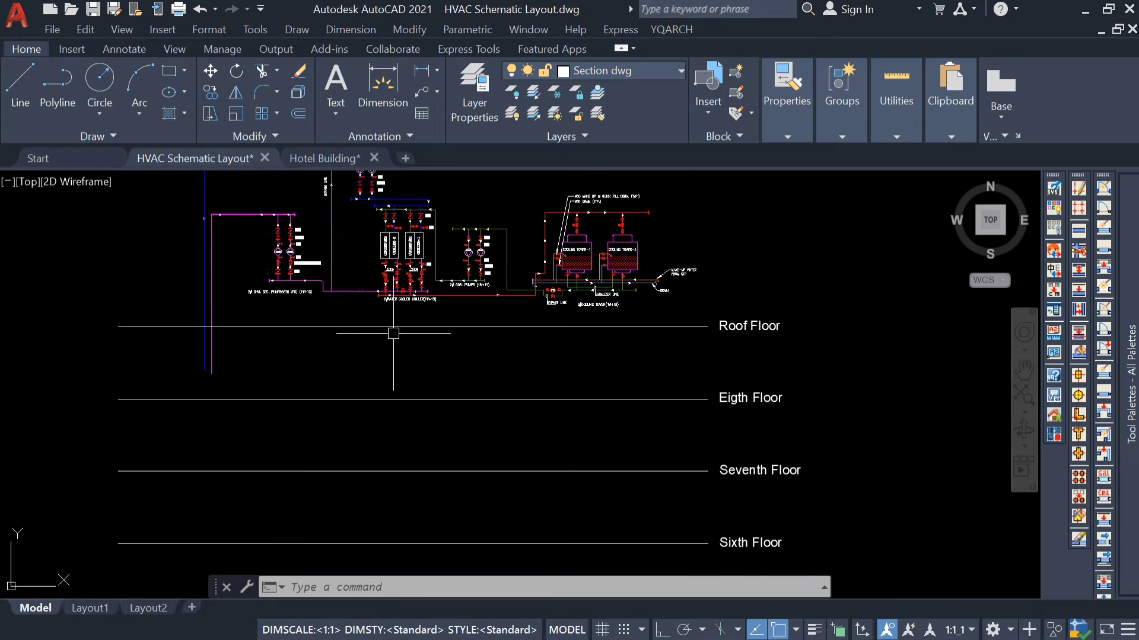
pyautogui.moveTo(678, 351); pyautogui.dragTo(707, 429, button='middle')
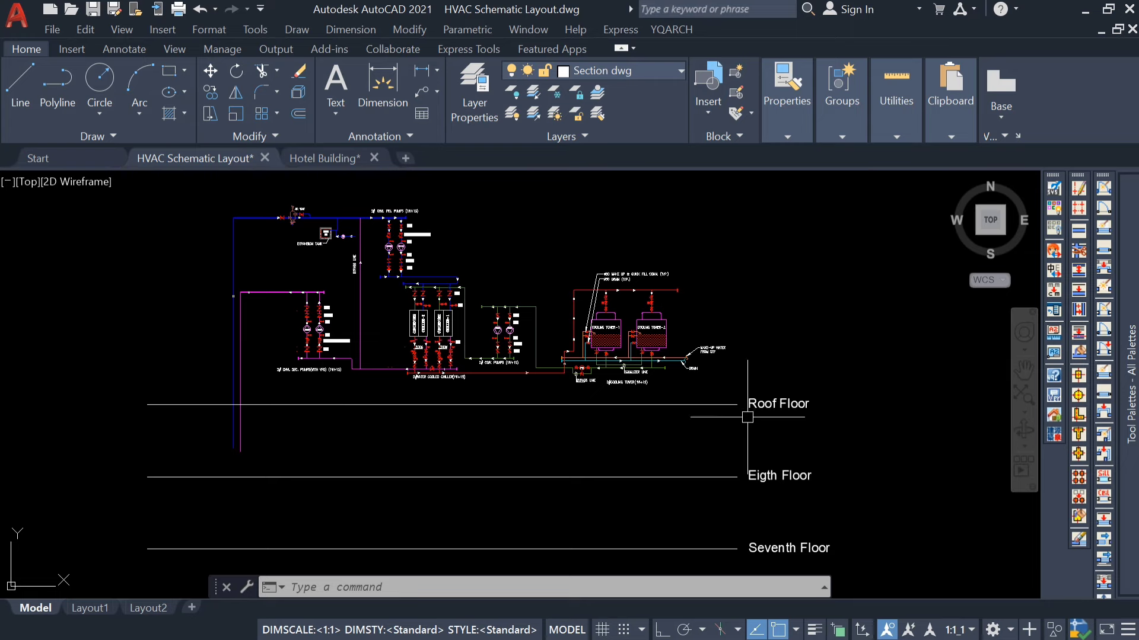
# Step: Switch to the Hotel Building drawing and trace the chilled water riser pipes through the OTS shaft from the Roof Floor to the Ground Floor plan
pyautogui.click(324, 158)
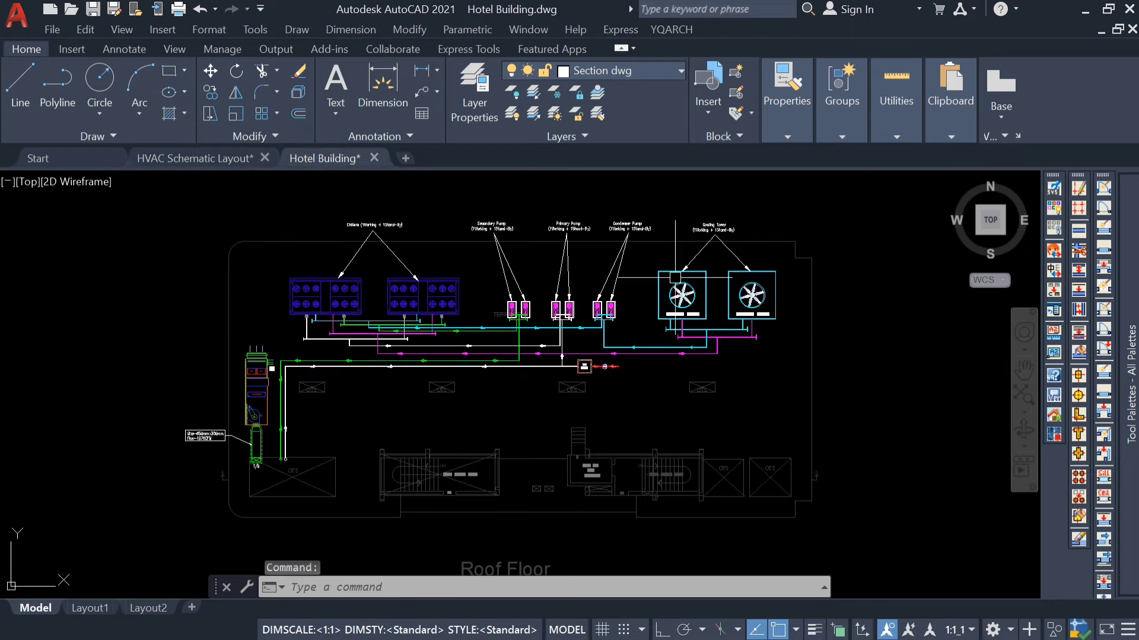
pyautogui.scroll(5, 417, 347)
pyautogui.scroll(-5, 409, 314)
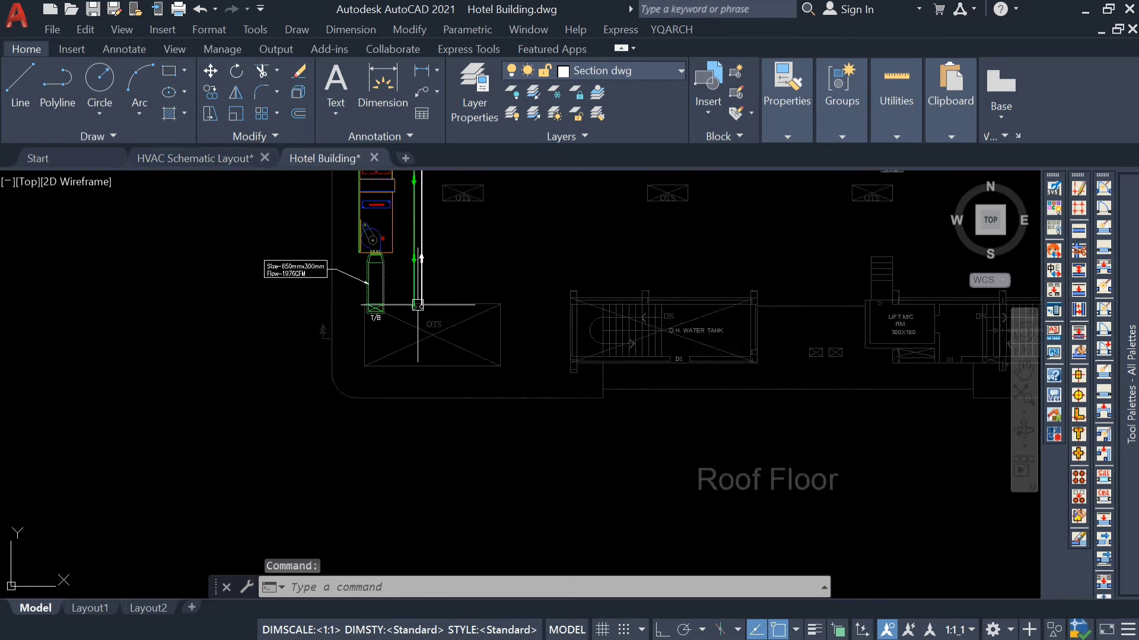
pyautogui.moveTo(411, 554); pyautogui.dragTo(409, 361, button='middle')
pyautogui.scroll(4, 401, 362)
pyautogui.scroll(-6, 424, 361)
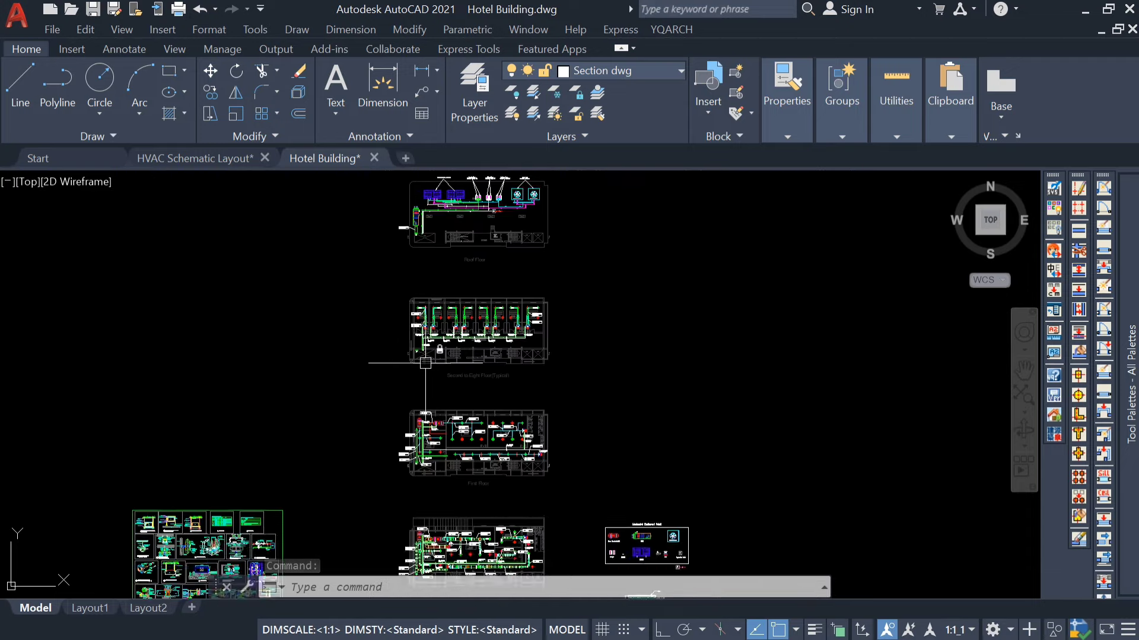
pyautogui.moveTo(431, 201); pyautogui.dragTo(431, 271, button='middle')
pyautogui.scroll(6, 432, 271)
pyautogui.scroll(4, 436, 415)
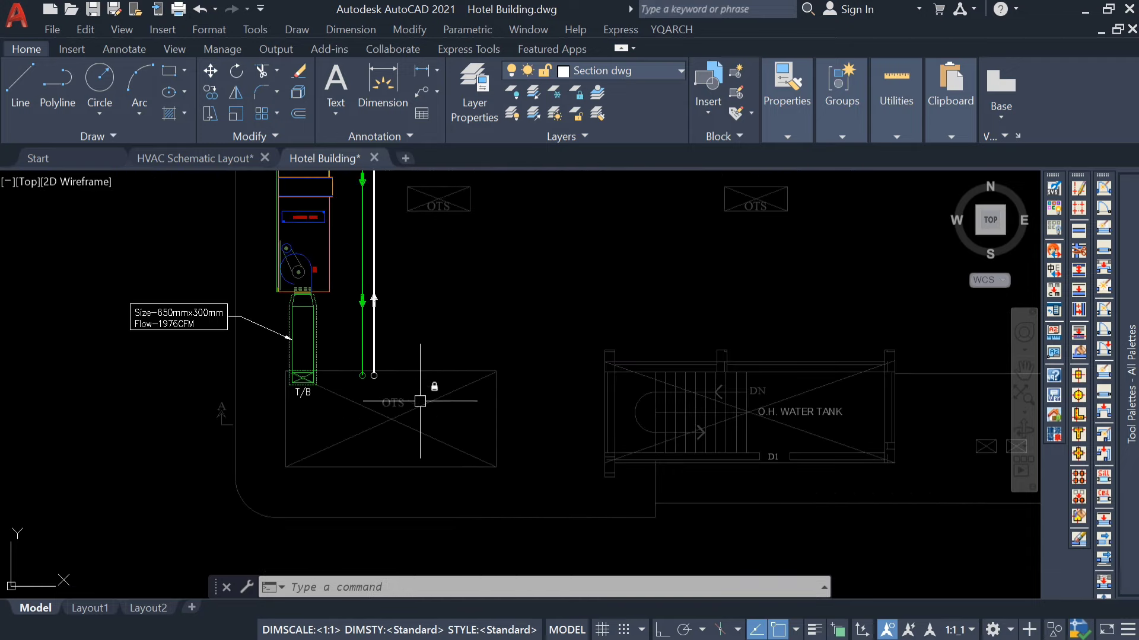
pyautogui.scroll(-8, 377, 395)
pyautogui.moveTo(403, 516); pyautogui.dragTo(398, 349, button='middle')
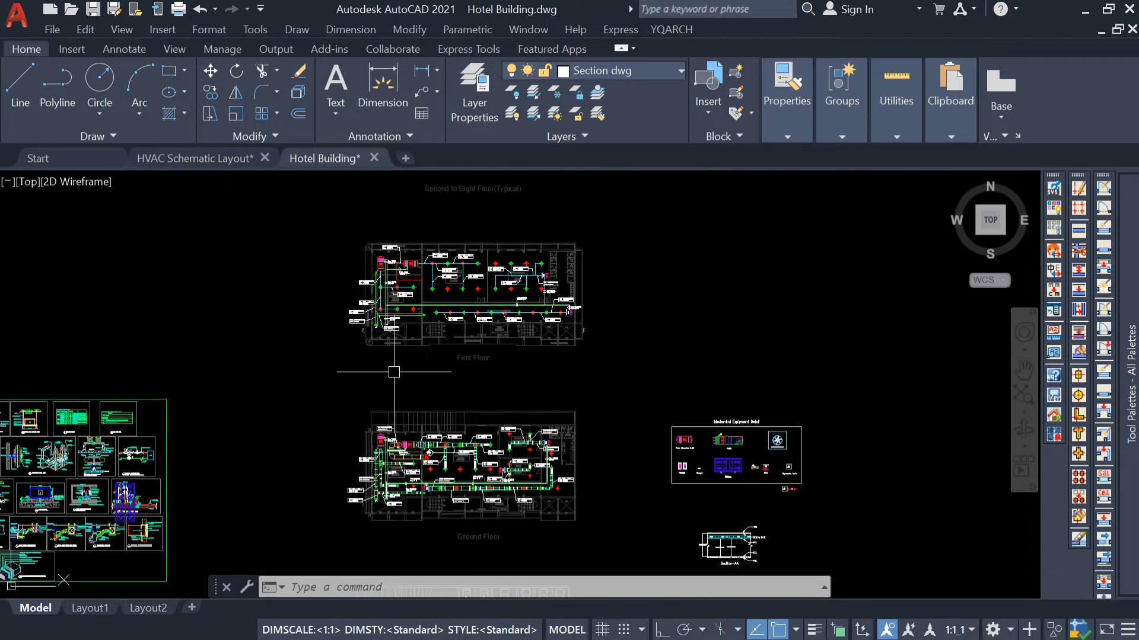
pyautogui.scroll(4, 380, 509)
pyautogui.moveTo(380, 509); pyautogui.dragTo(375, 356, button='middle')
pyautogui.scroll(4, 367, 450)
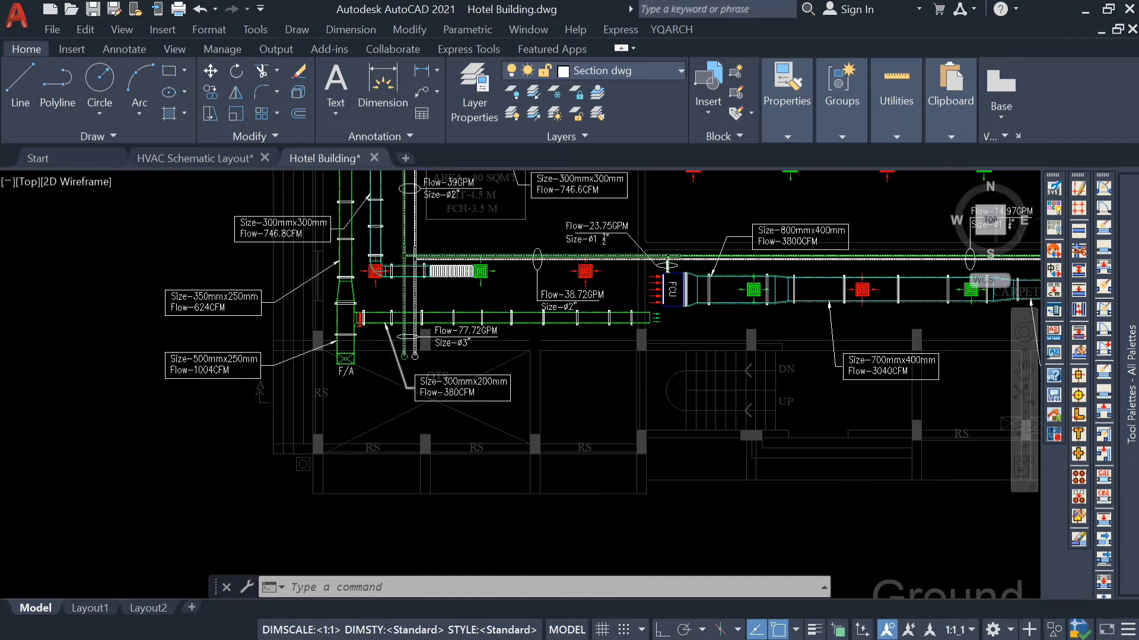
pyautogui.scroll(-5, 265, 197)
# Step: In the HVAC Schematic Layout drawing, draw a vertical line joining the left ends of the floor lines from Roof Floor to Basement Floor
pyautogui.click(187, 159)
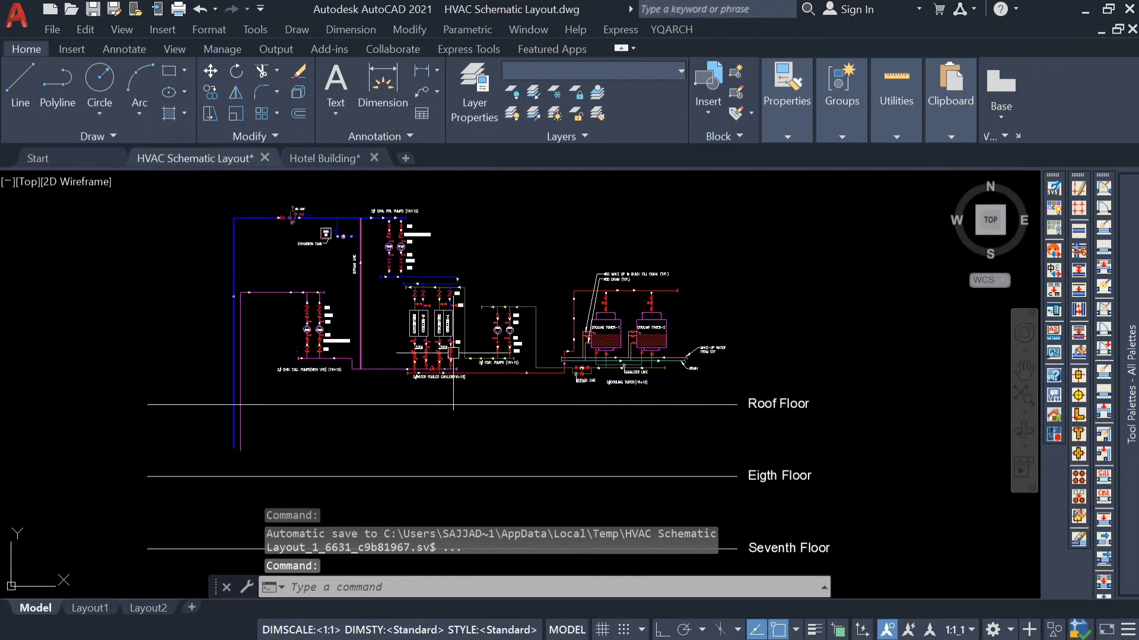
pyautogui.moveTo(216, 439); pyautogui.dragTo(318, 269, button='middle')
pyautogui.scroll(-3, 318, 269)
pyautogui.moveTo(310, 456); pyautogui.dragTo(371, 306, button='middle')
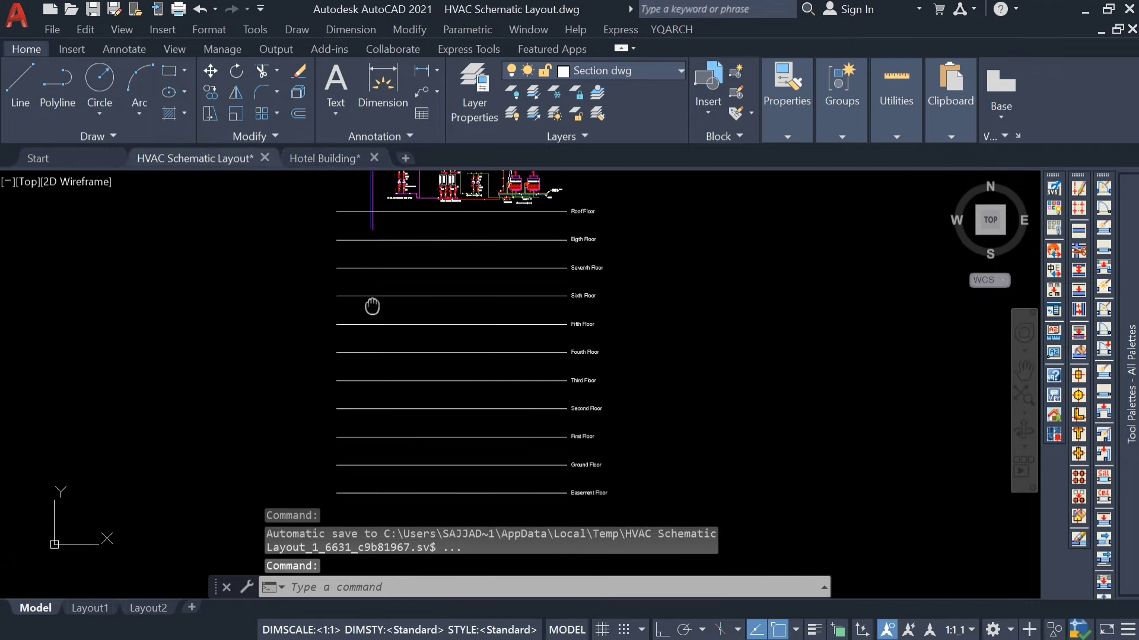
pyautogui.write('l')
pyautogui.press('Return')
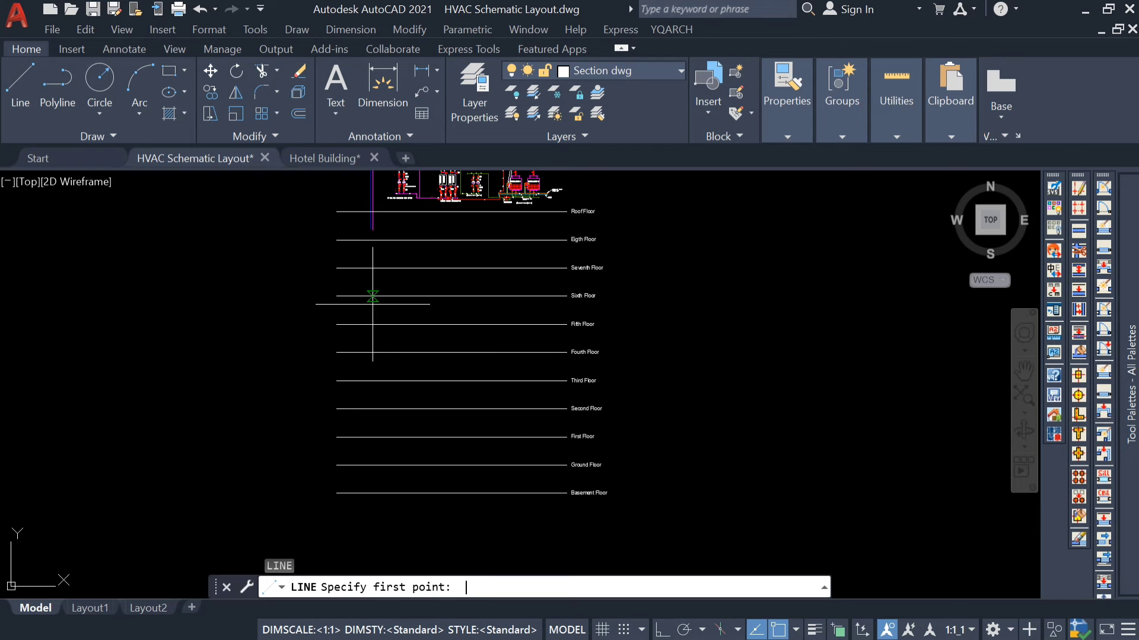
pyautogui.click(336, 212)
pyautogui.click(336, 493)
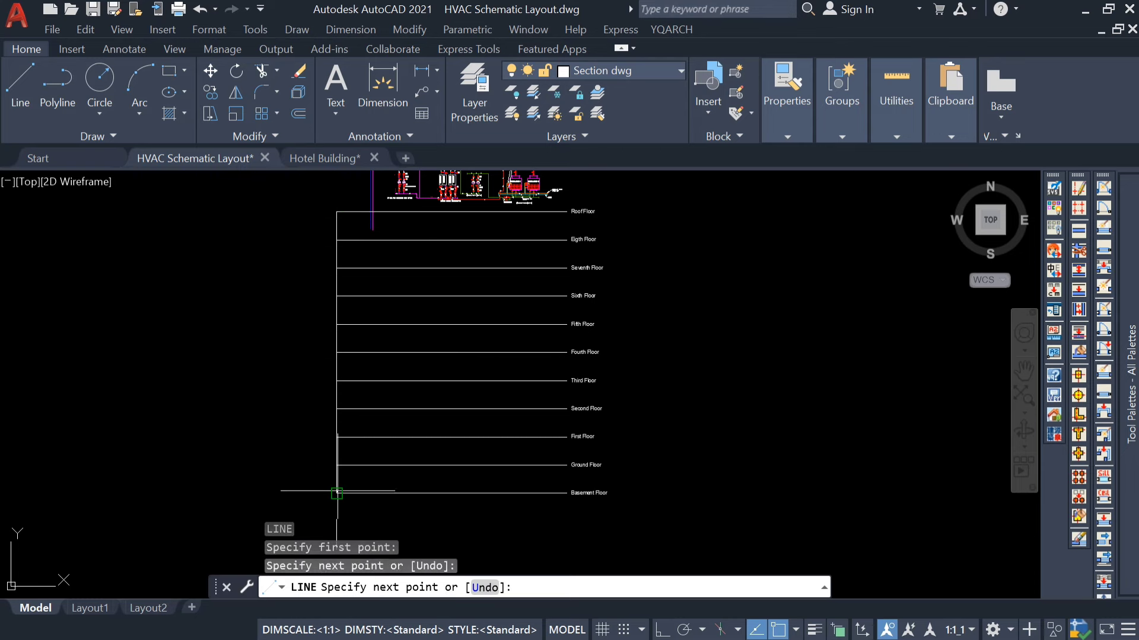
pyautogui.press('Escape')
# Step: Draw a second vertical shaft line just right of the risers, from the Roof Floor line down to the Basement Floor line
pyautogui.rightClick(292, 240)
pyautogui.click(335, 251)
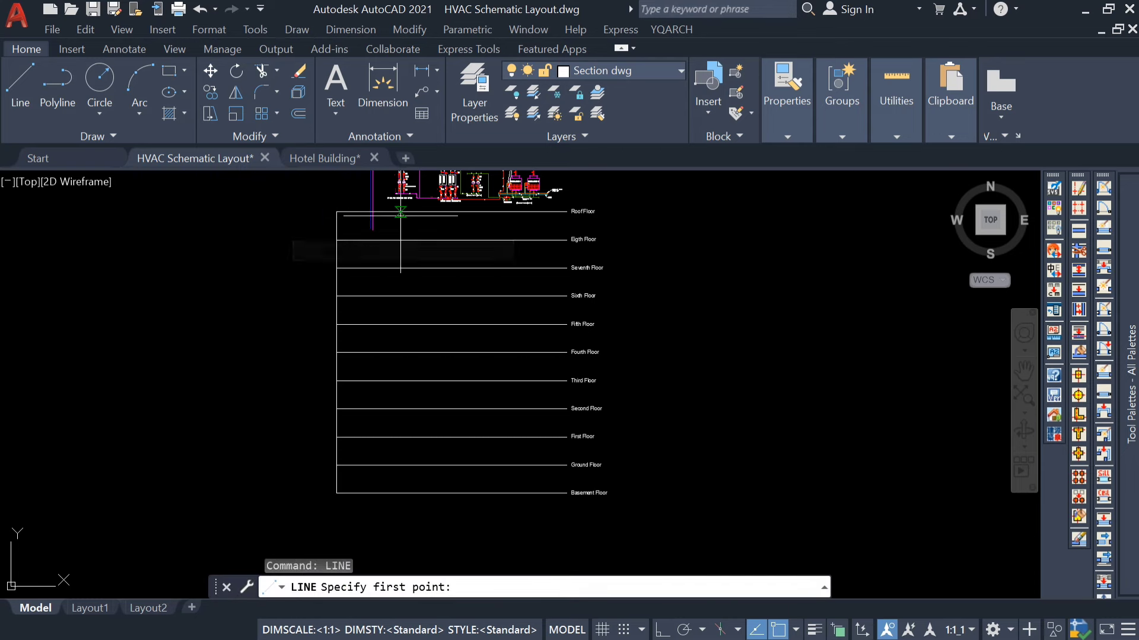
pyautogui.scroll(6, 295, 196)
pyautogui.click(363, 196)
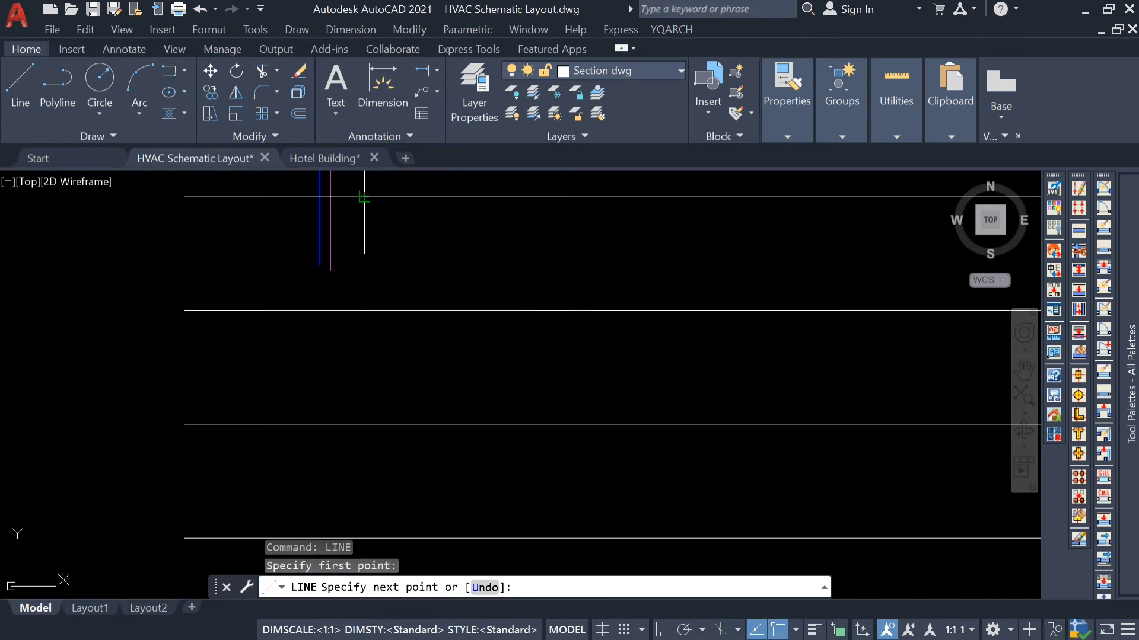
pyautogui.scroll(-6, 364, 196)
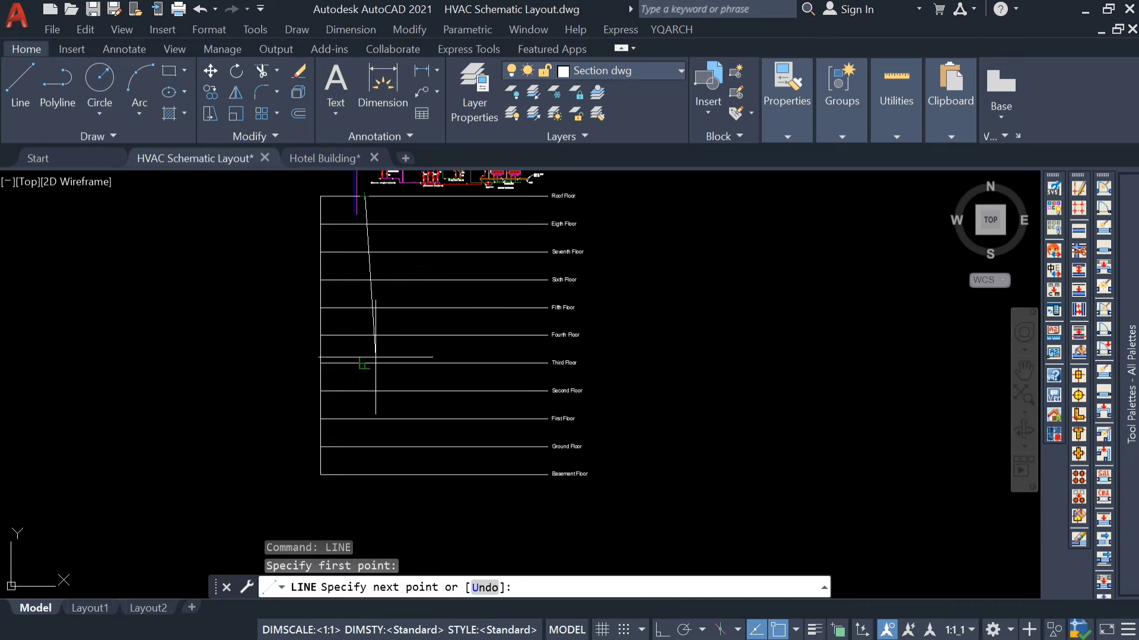
pyautogui.click(364, 475)
pyautogui.press('Escape')
# Step: Stretch the blue riser away from the magenta one toward the outer shaft line and delete the duplicate line at its old position
pyautogui.moveTo(360, 295); pyautogui.dragTo(386, 394, button='middle')
pyautogui.scroll(4, 391, 269)
pyautogui.moveTo(410, 295); pyautogui.dragTo(404, 318, button='middle')
pyautogui.scroll(2, 373, 298)
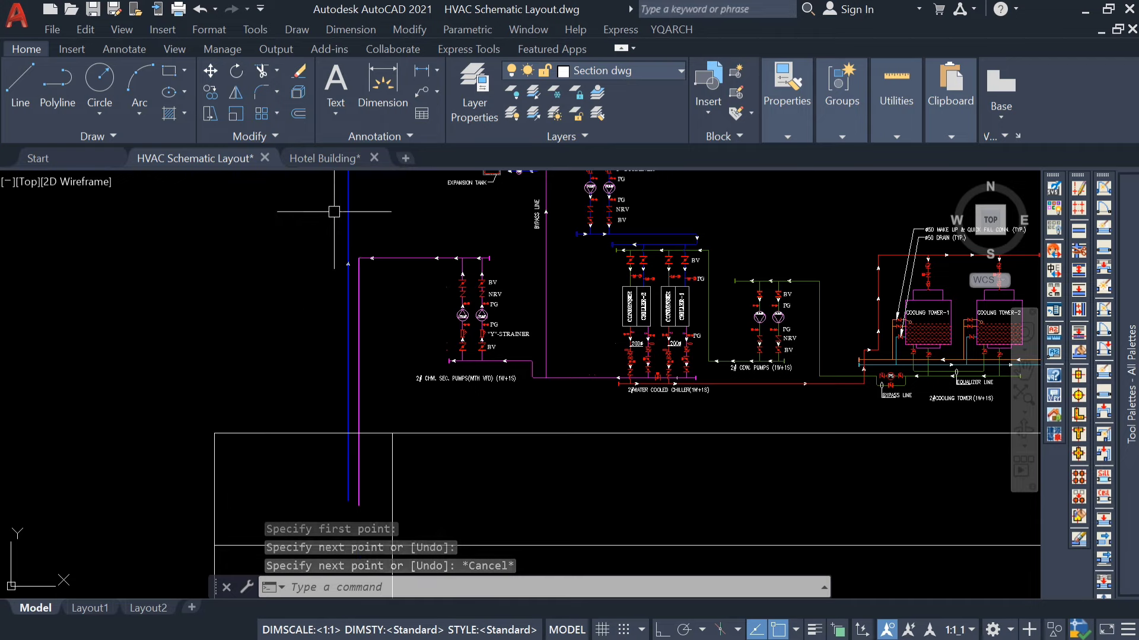
pyautogui.moveTo(330, 203); pyautogui.dragTo(342, 261, button='middle')
pyautogui.click(358, 271)
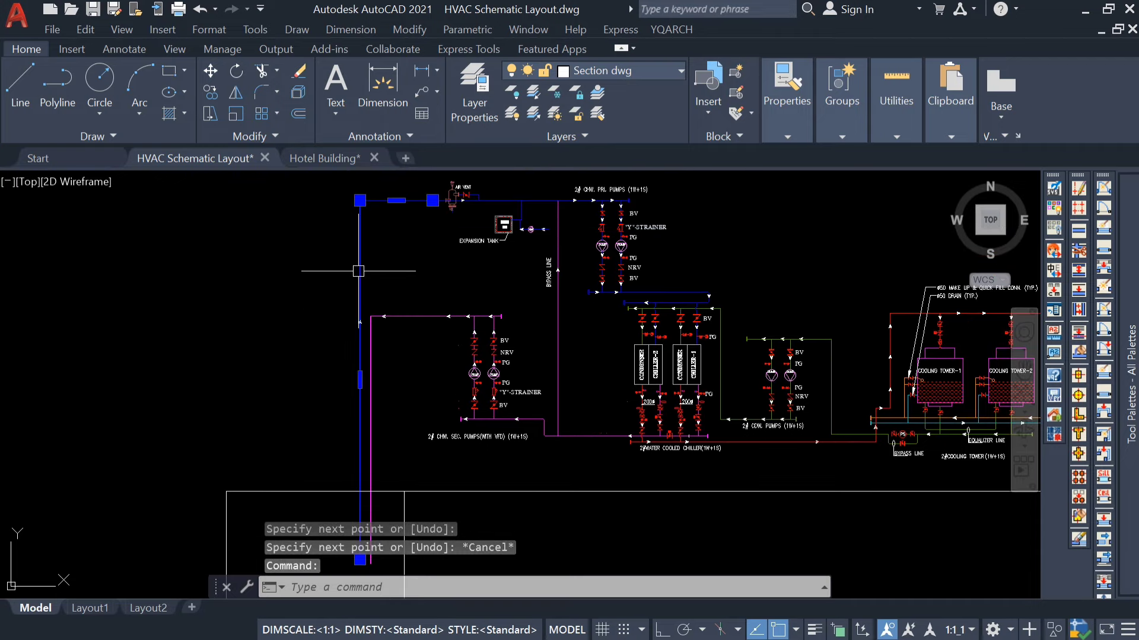
pyautogui.click(360, 380)
pyautogui.press('Escape')
pyautogui.scroll(-2, 320, 377)
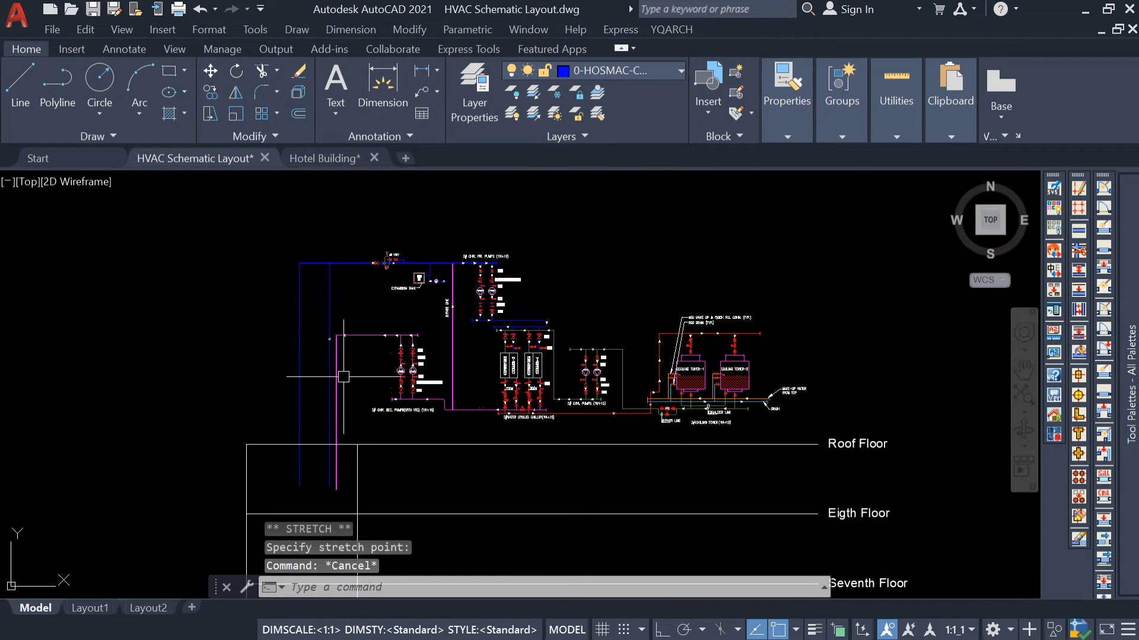
pyautogui.click(327, 298)
pyautogui.press('Delete')
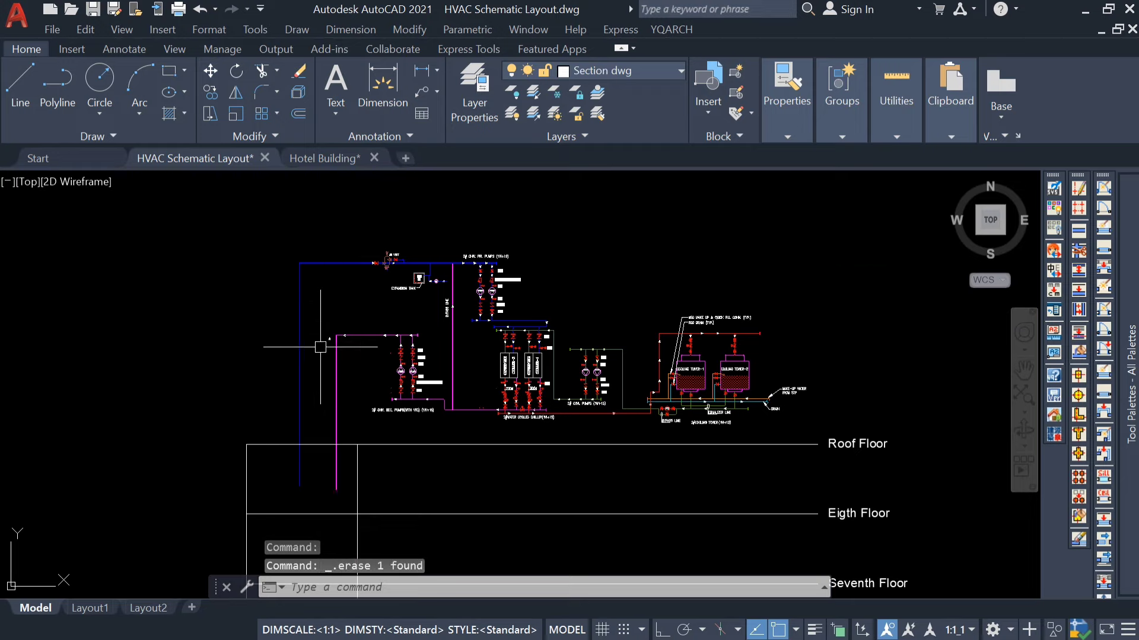
# Step: Delete the stray flow arrow beside the magenta riser where the blue riser used to run
pyautogui.scroll(4, 340, 308)
pyautogui.click(341, 297)
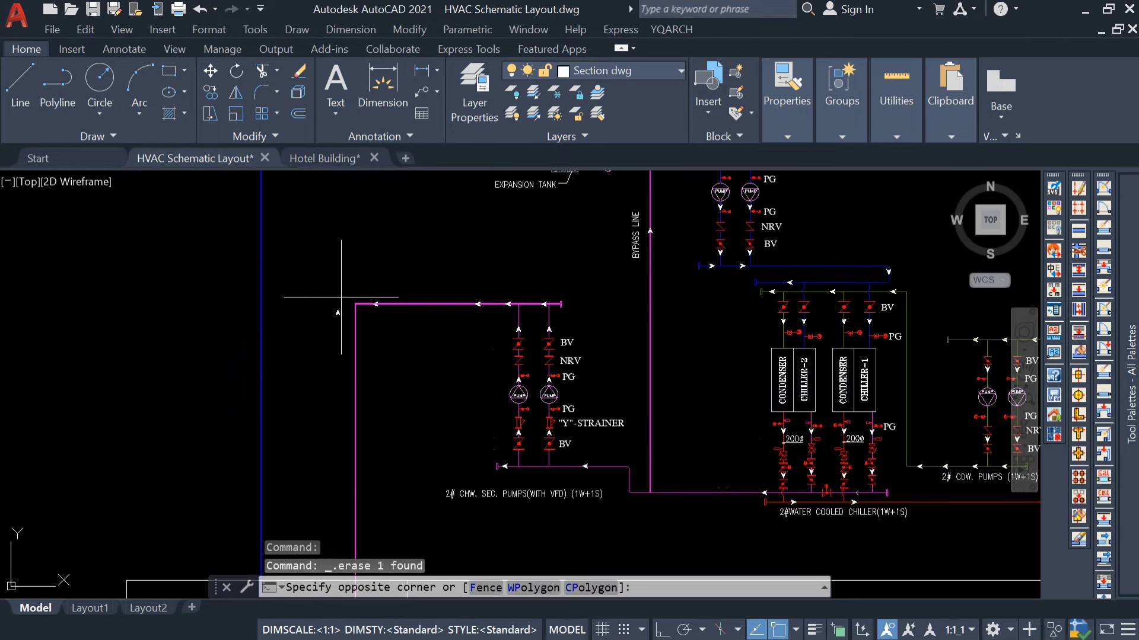
pyautogui.click(317, 346)
pyautogui.press('Delete')
# Step: Stretch the magenta riser sideways toward the blue riser and delete the duplicate line at its old position
pyautogui.click(355, 335)
pyautogui.scroll(-4, 356, 313)
pyautogui.scroll(2, 355, 373)
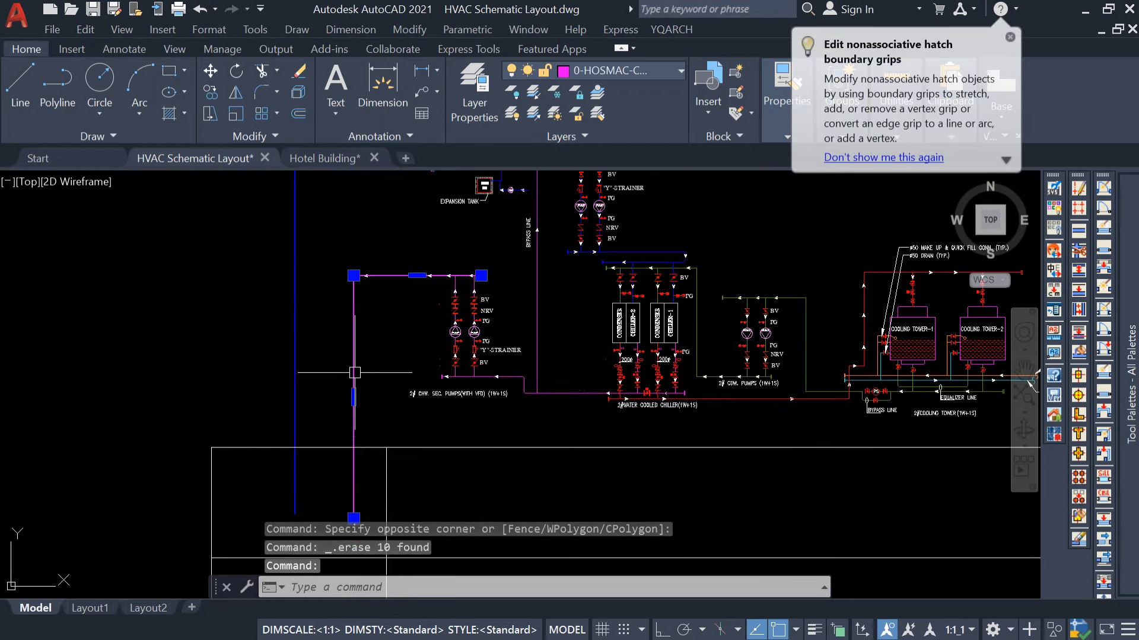
pyautogui.click(353, 397)
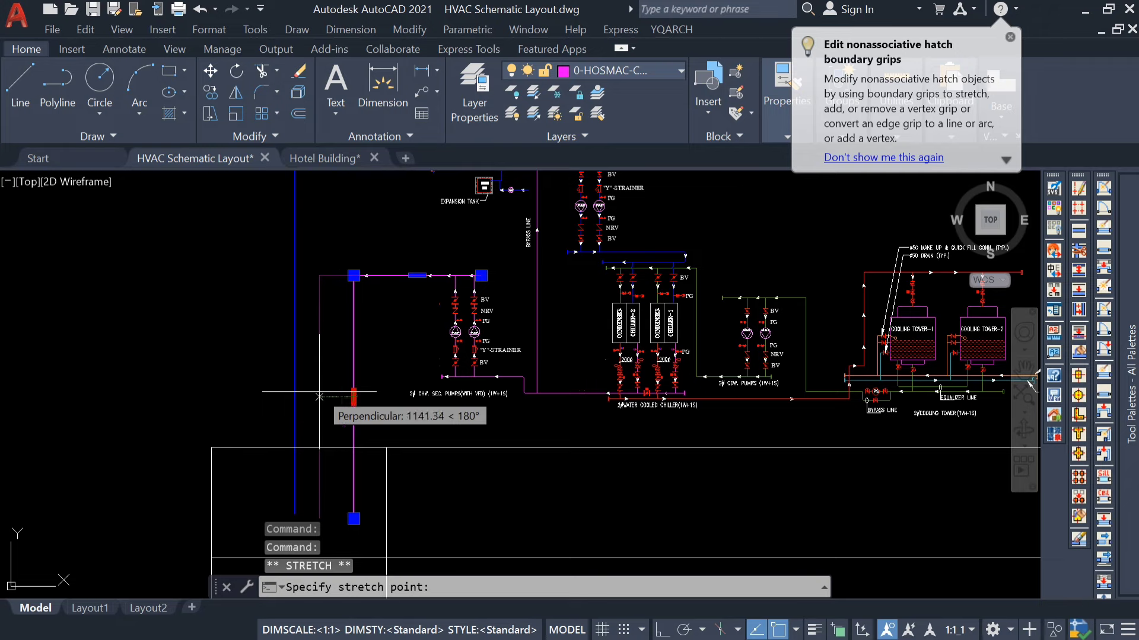
pyautogui.press('Escape')
pyautogui.scroll(-4, 385, 302)
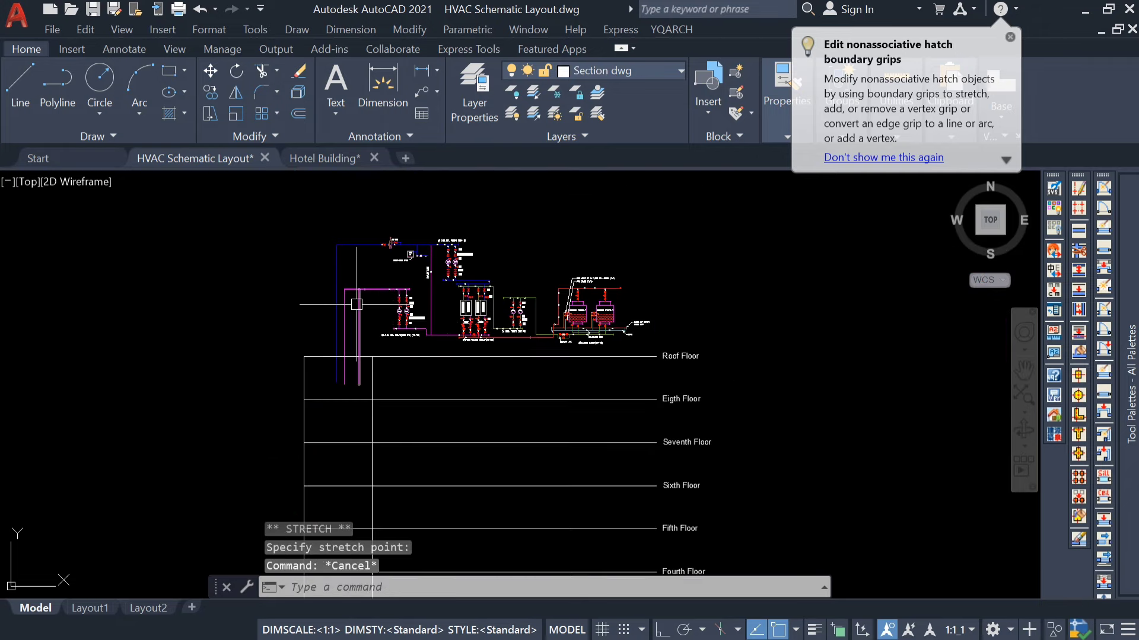
pyautogui.press('Delete')
pyautogui.scroll(2, 330, 374)
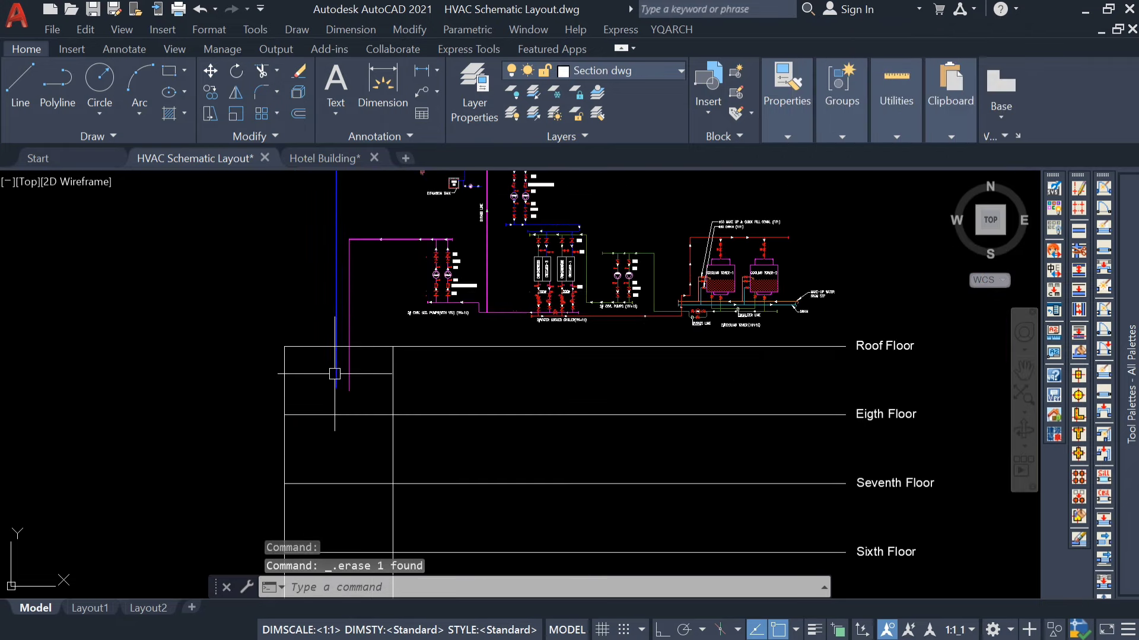
pyautogui.moveTo(372, 413)
pyautogui.mouseDown(button='middle')
pyautogui.moveTo(380, 458)
pyautogui.moveTo(346, 349)
pyautogui.mouseUp(button='middle')
pyautogui.moveTo(608, 287); pyautogui.dragTo(601, 336, button='middle')
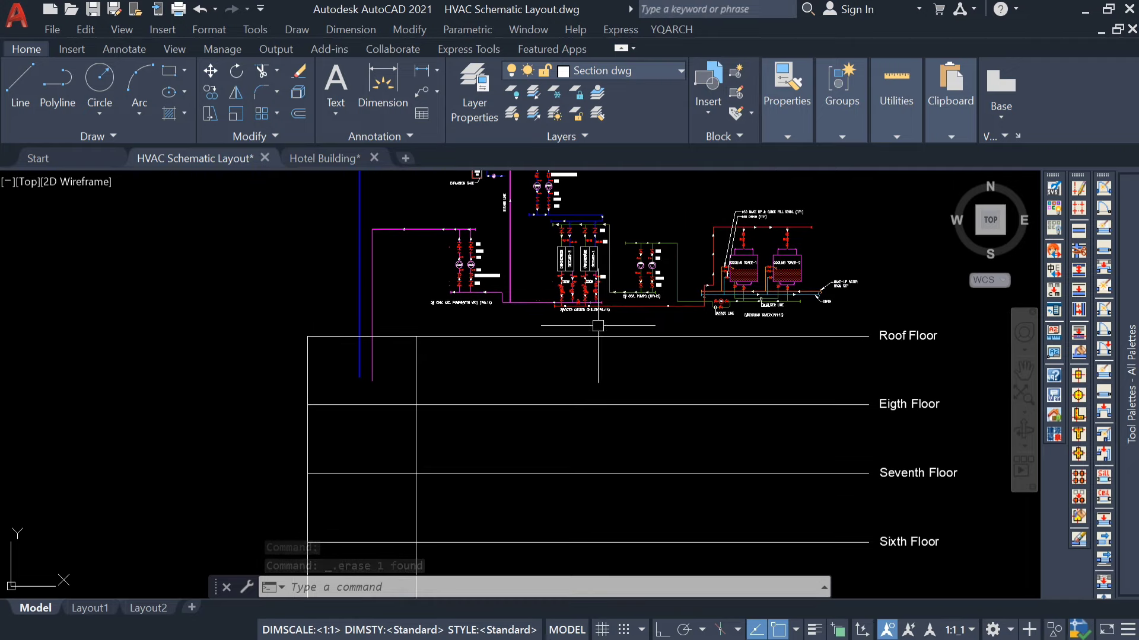
pyautogui.scroll(-2, 434, 307)
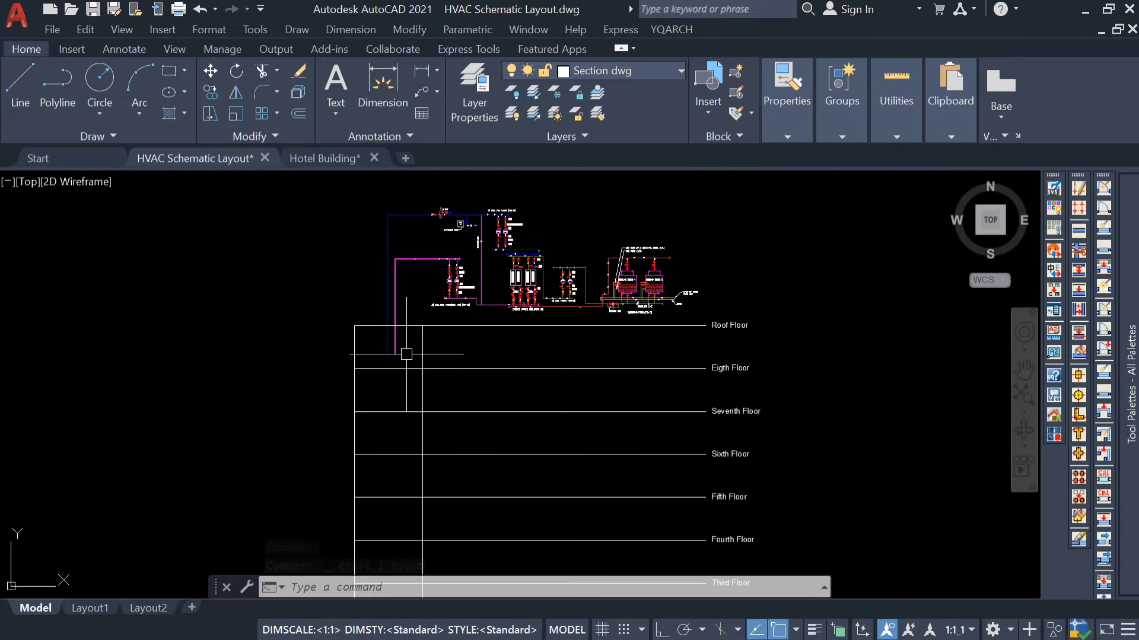
# Step: Switch to the Hotel Building drawing, check the Basement Floor plan and examine the air handling and fan coil units on the Ground Floor plan
pyautogui.click(333, 158)
pyautogui.scroll(6, 499, 496)
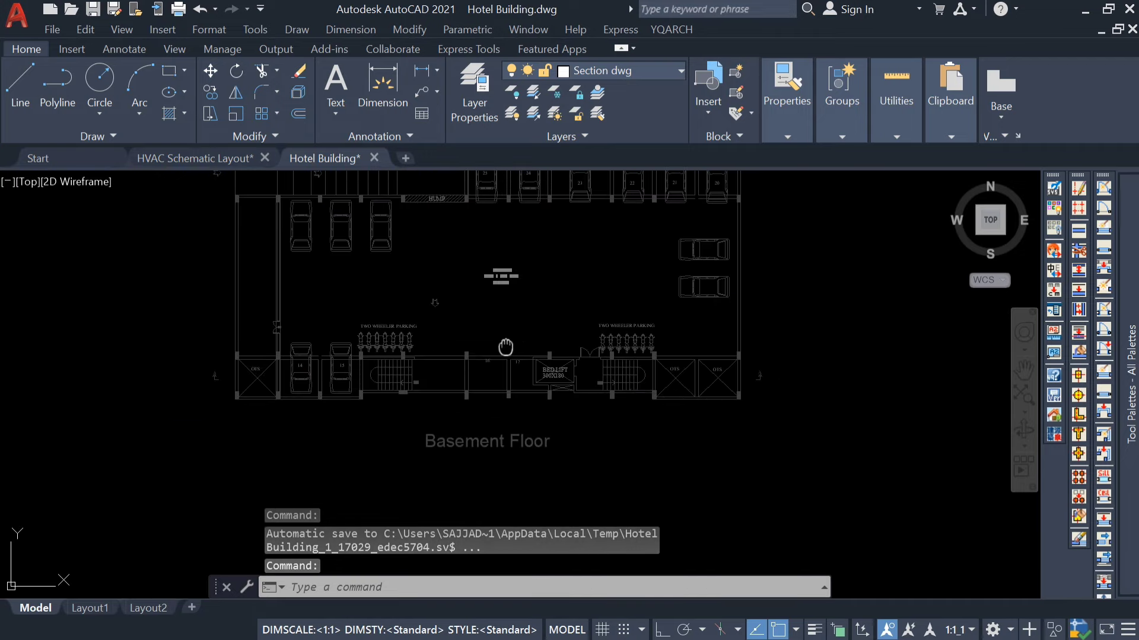
pyautogui.scroll(-4, 516, 368)
pyautogui.moveTo(459, 350); pyautogui.dragTo(461, 457, button='middle')
pyautogui.scroll(4, 446, 321)
pyautogui.moveTo(522, 370); pyautogui.dragTo(500, 381, button='middle')
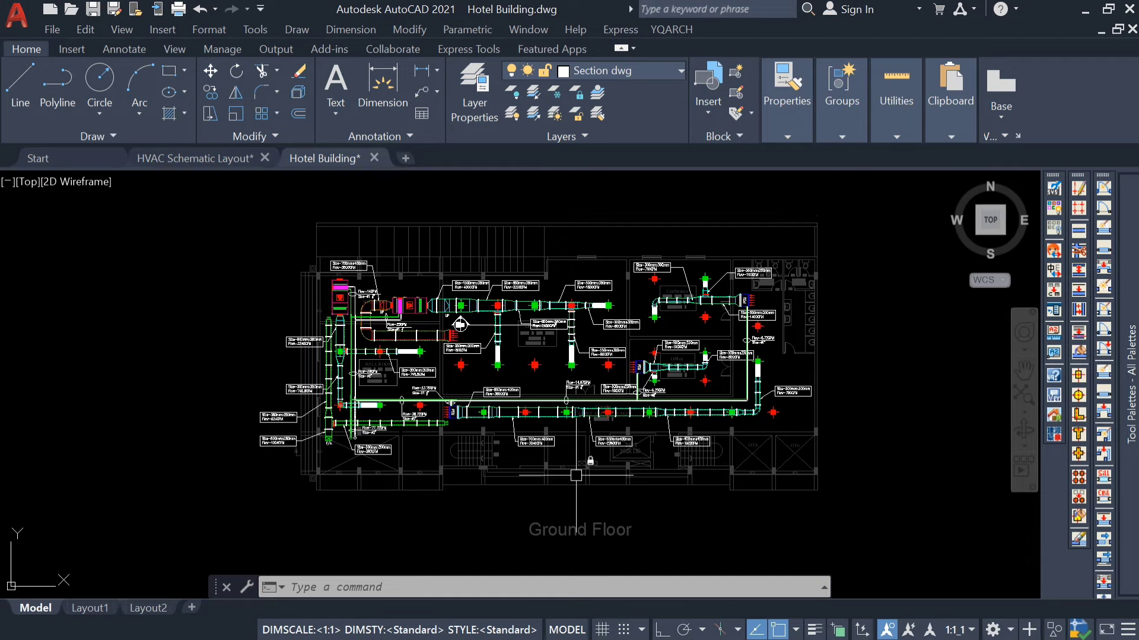
pyautogui.scroll(4, 361, 310)
pyautogui.moveTo(346, 292); pyautogui.dragTo(353, 322, button='middle')
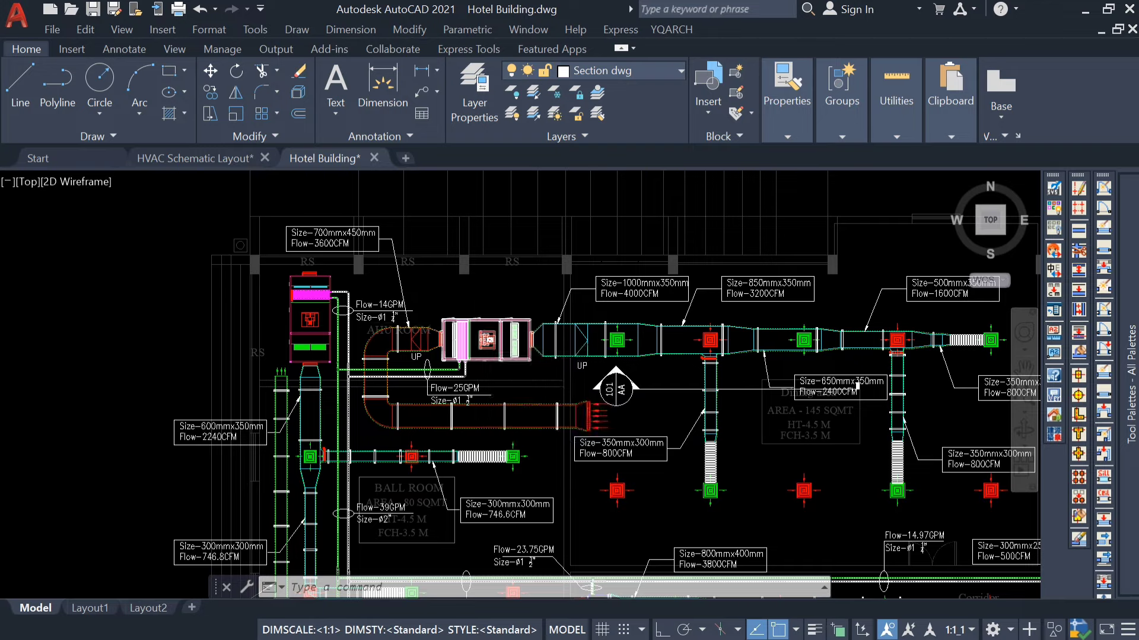
pyautogui.scroll(-2, 415, 328)
pyautogui.moveTo(668, 423); pyautogui.dragTo(562, 360, button='middle')
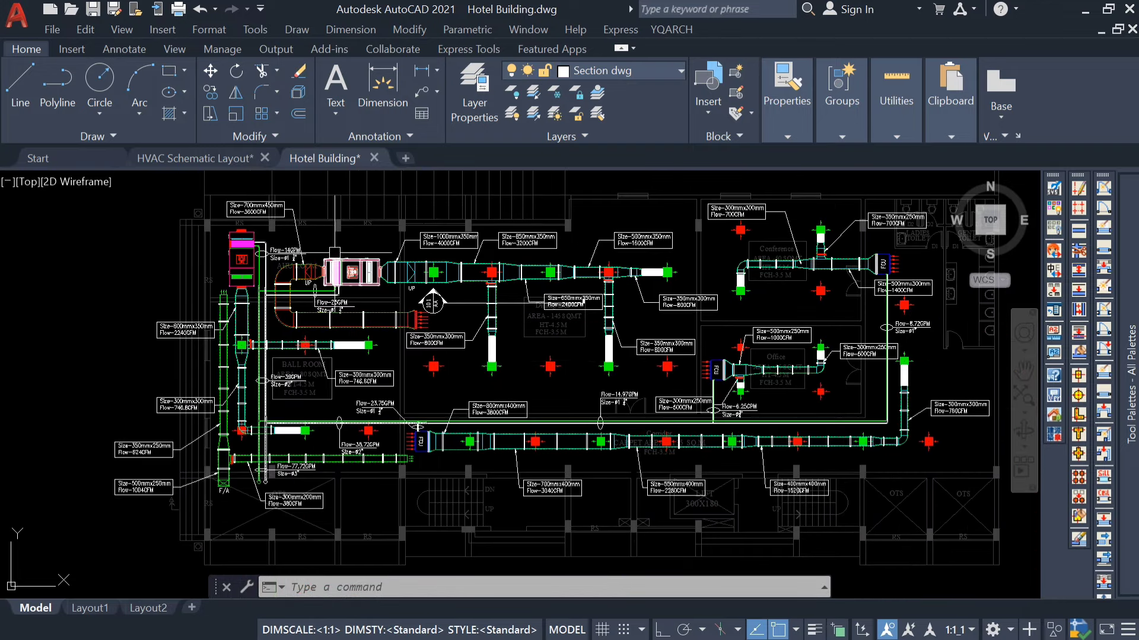
pyautogui.scroll(2, 239, 258)
pyautogui.click(233, 246)
pyautogui.scroll(-4, 261, 249)
pyautogui.scroll(4, 373, 393)
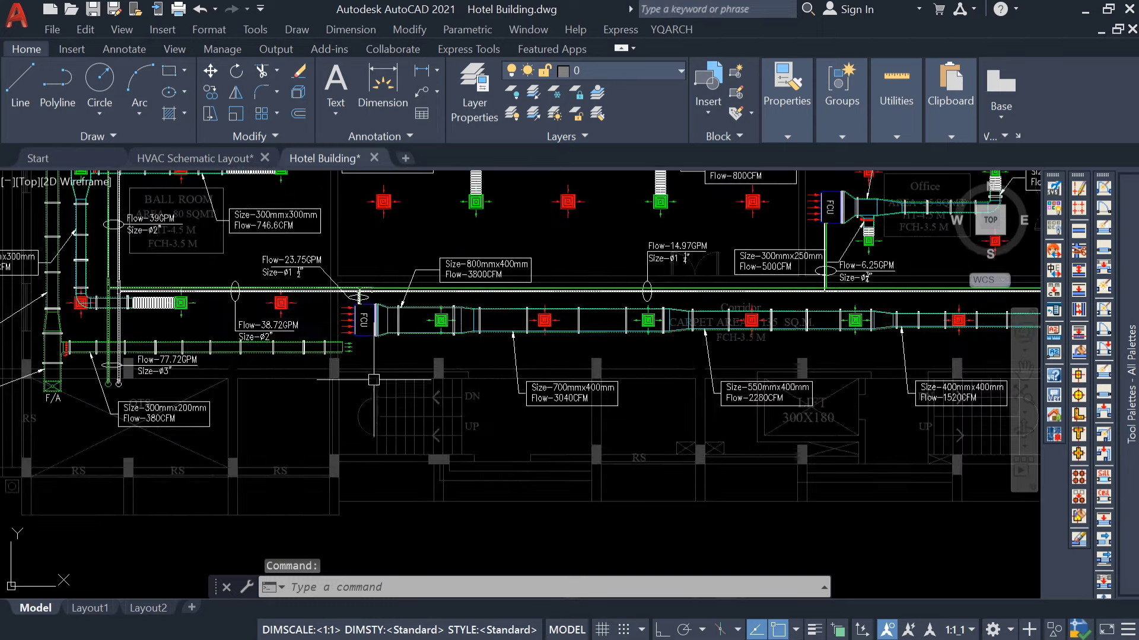
# Step: Copy the corridor fan coil unit from the Ground Floor plan with a base point just below it
pyautogui.scroll(2, 383, 308)
pyautogui.scroll(6, 353, 317)
pyautogui.click(361, 313)
pyautogui.click(310, 379)
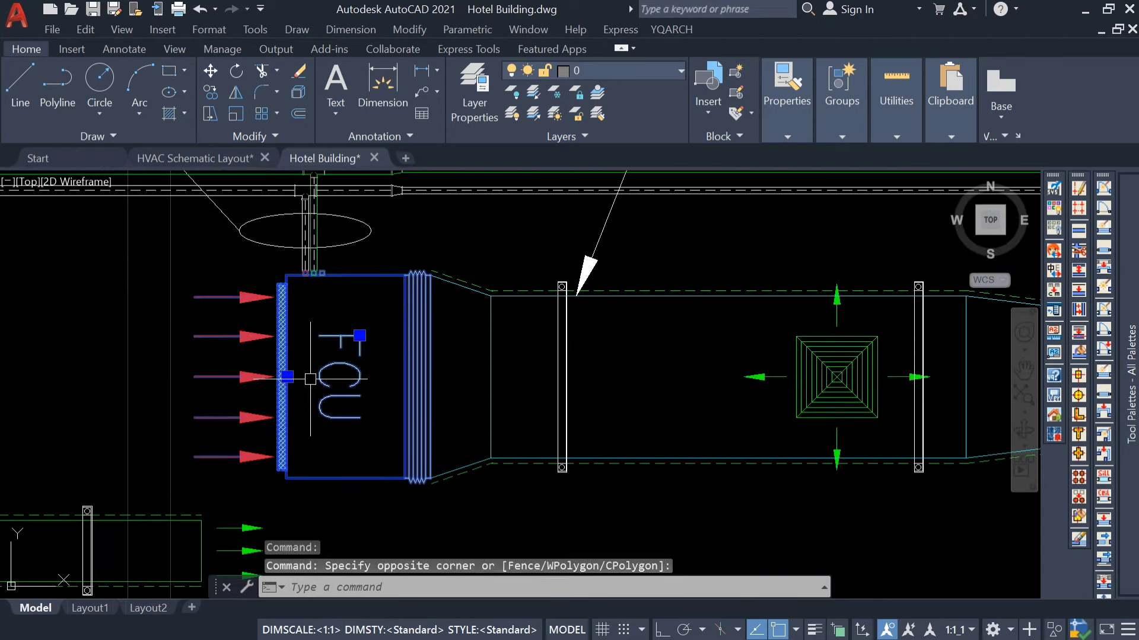
pyautogui.scroll(-8, 388, 353)
pyautogui.hotkey('ctrl', 'shift', 'c')
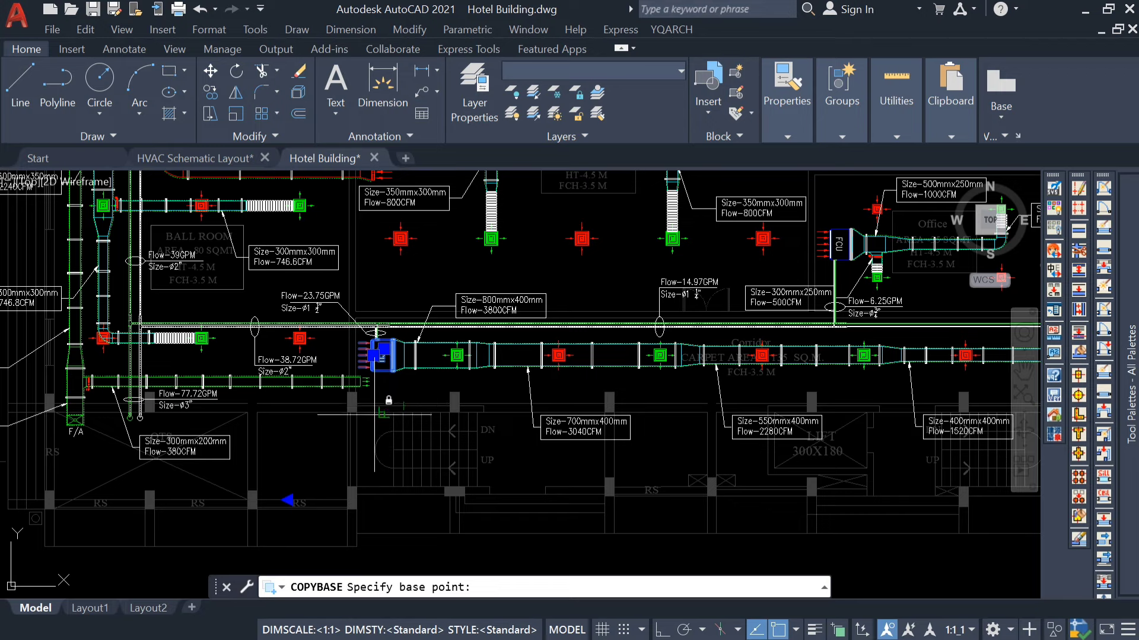
pyautogui.click(384, 406)
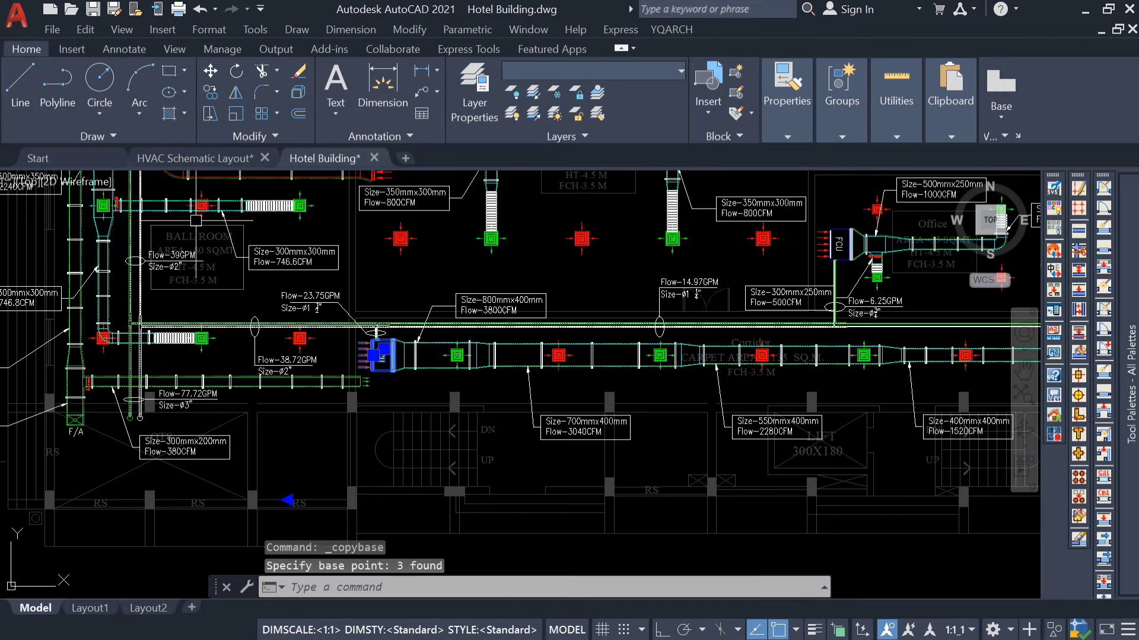
# Step: Switch to the HVAC Schematic Layout drawing and paste the fan coil unit as a block in the empty area beside the floor lines
pyautogui.click(187, 159)
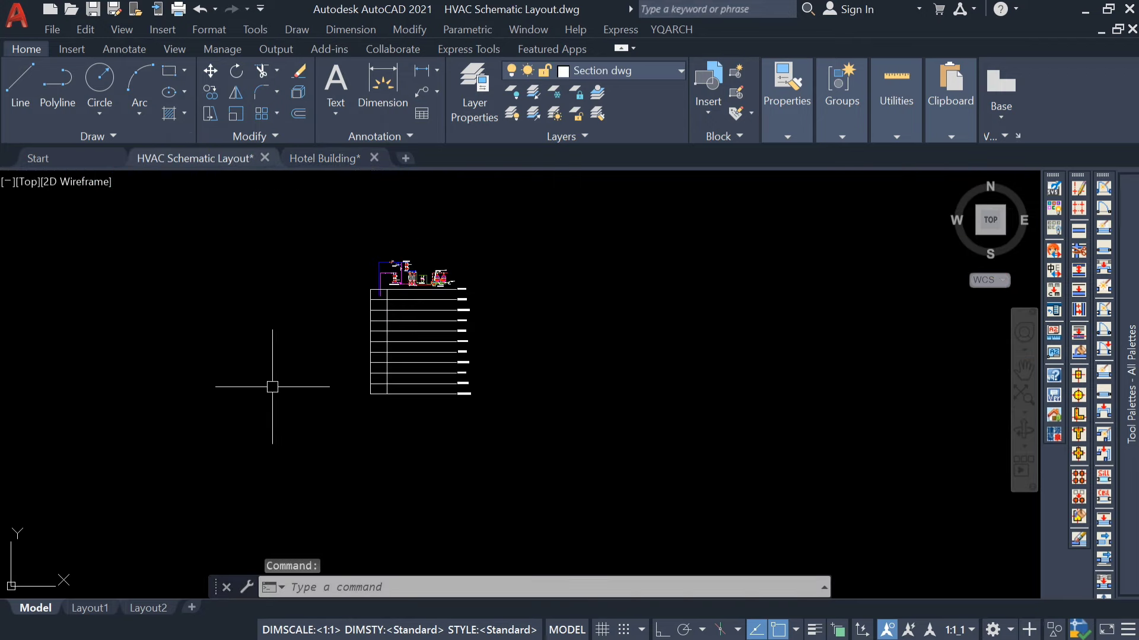
pyautogui.hotkey('ctrl', 'shift', 'v')
pyautogui.scroll(2, 558, 384)
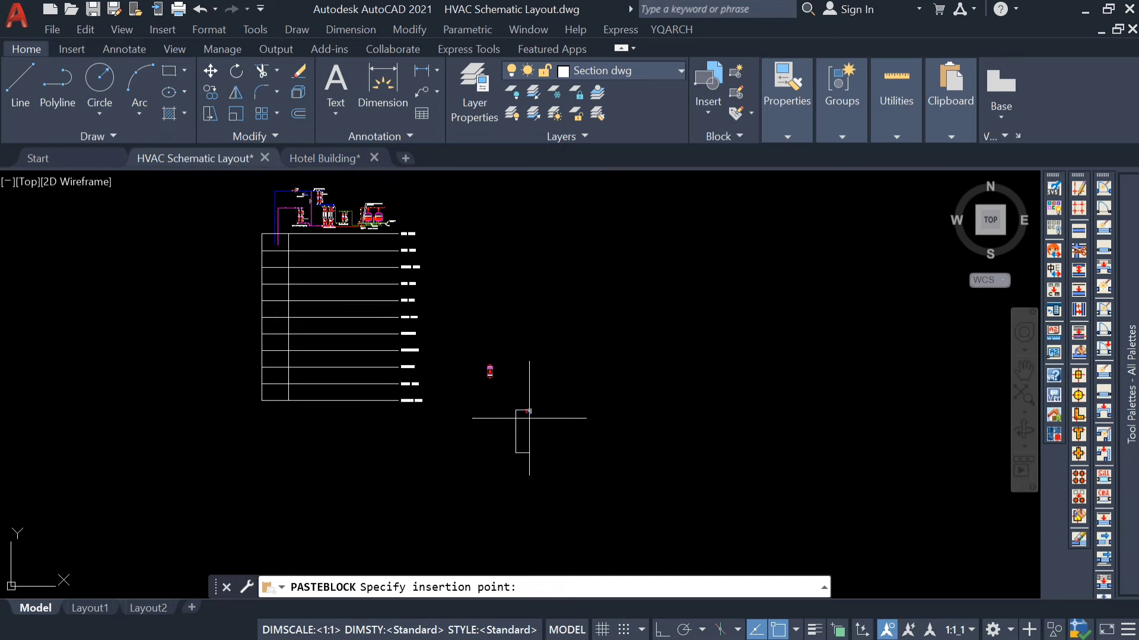
pyautogui.click(520, 427)
pyautogui.press('Escape')
# Step: Select the upright air handling unit block lying beside the floor lines
pyautogui.scroll(4, 488, 366)
pyautogui.scroll(-2, 488, 371)
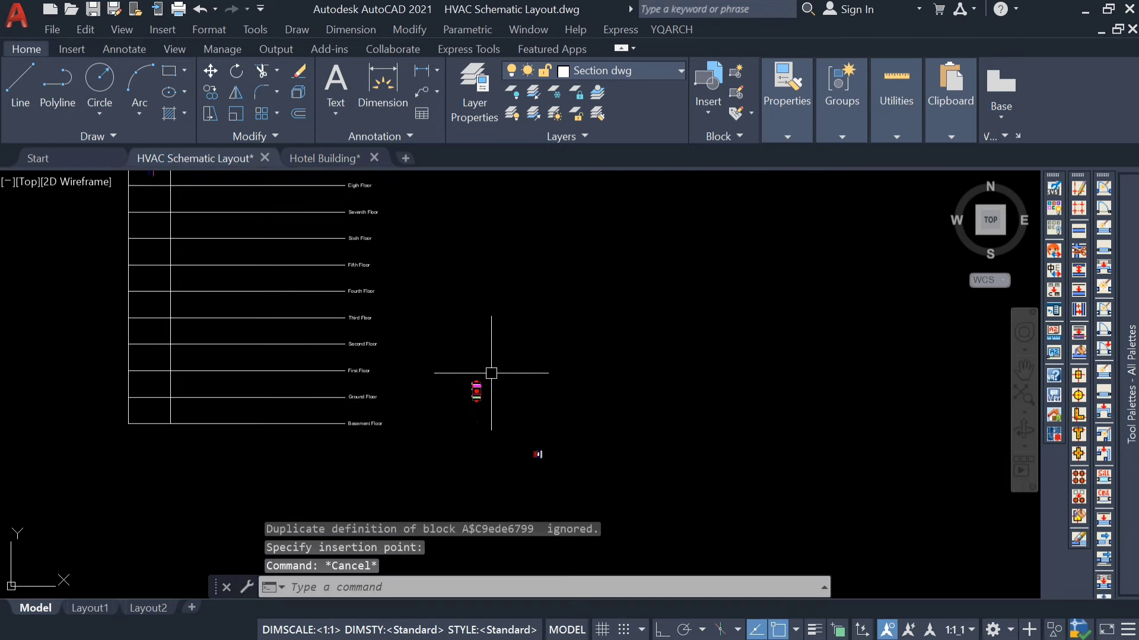
pyautogui.moveTo(494, 380); pyautogui.dragTo(606, 393, button='middle')
pyautogui.scroll(10, 602, 439)
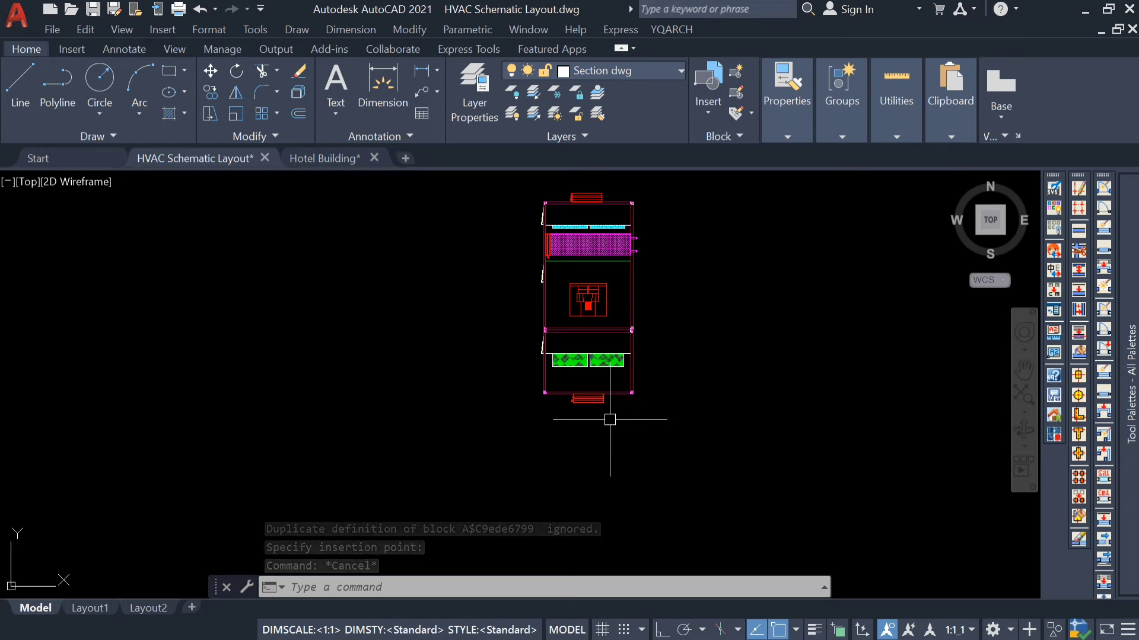
pyautogui.scroll(-2, 610, 419)
pyautogui.click(603, 408)
pyautogui.write('r')
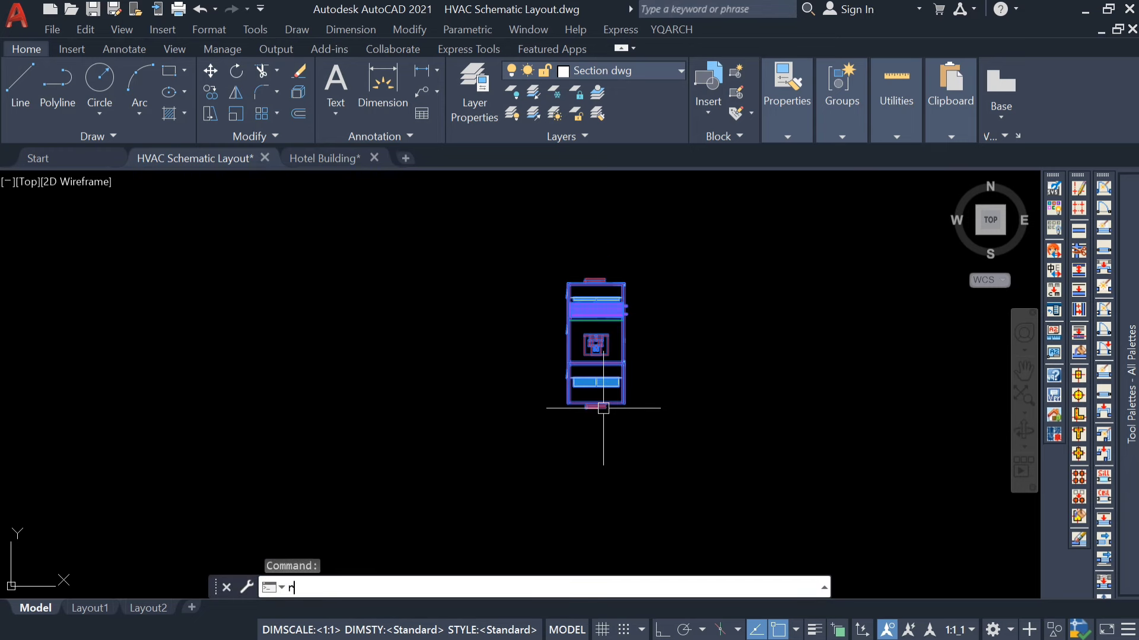
pyautogui.write('o')
pyautogui.press('Return')
pyautogui.press('Escape')
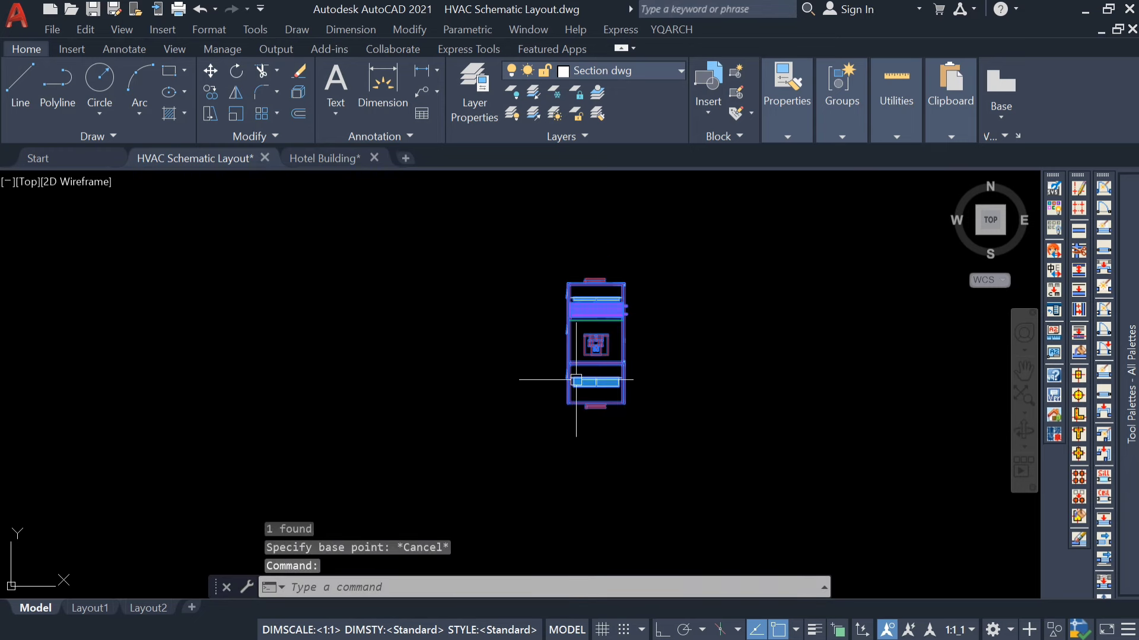
# Step: Explode the selected air handling unit block once and rotate the unit 90° counterclockwise so that it lies horizontally
pyautogui.write('x')
pyautogui.press('Return')
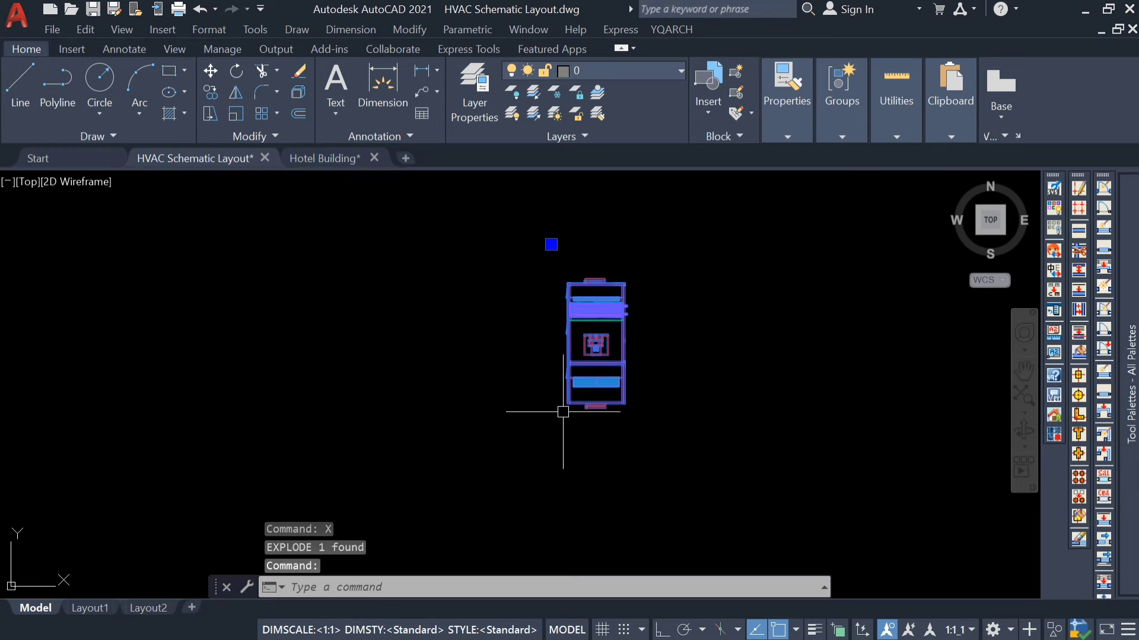
pyautogui.write('ro')
pyautogui.press('Return')
pyautogui.click(680, 405)
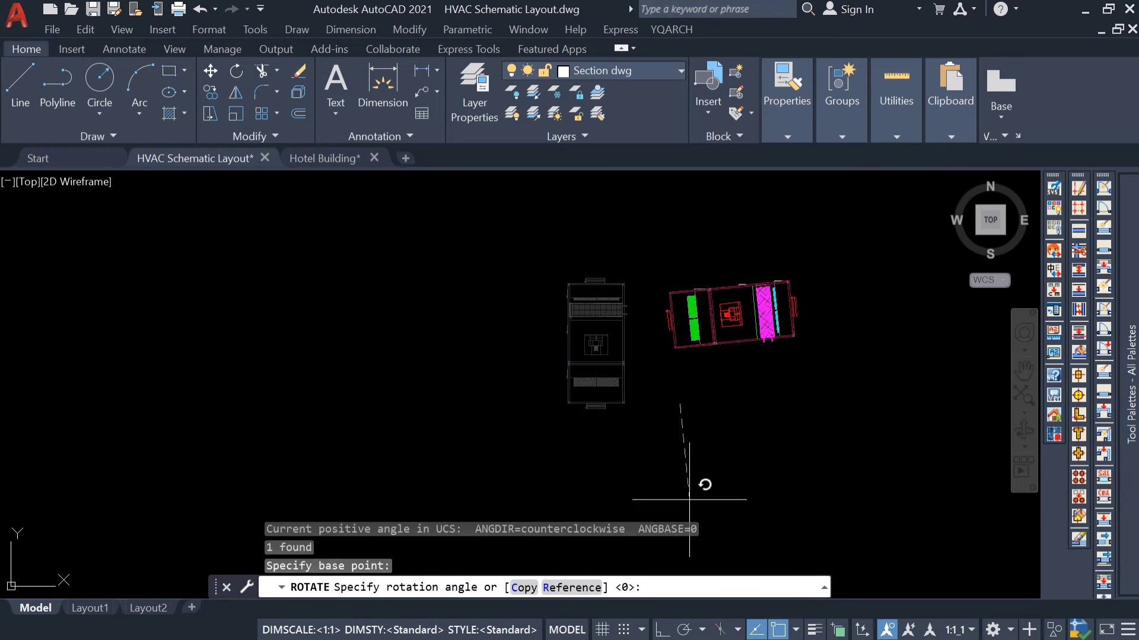
pyautogui.click(663, 631)
pyautogui.click(685, 327)
pyautogui.scroll(-3, 674, 338)
pyautogui.scroll(3, 649, 458)
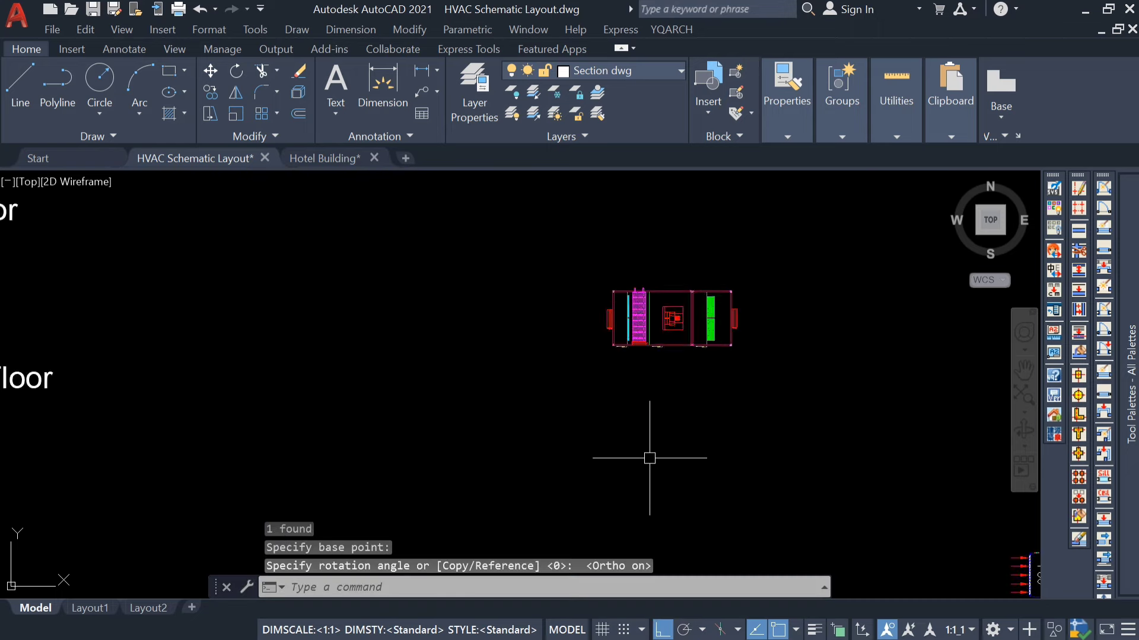
pyautogui.scroll(8, 658, 332)
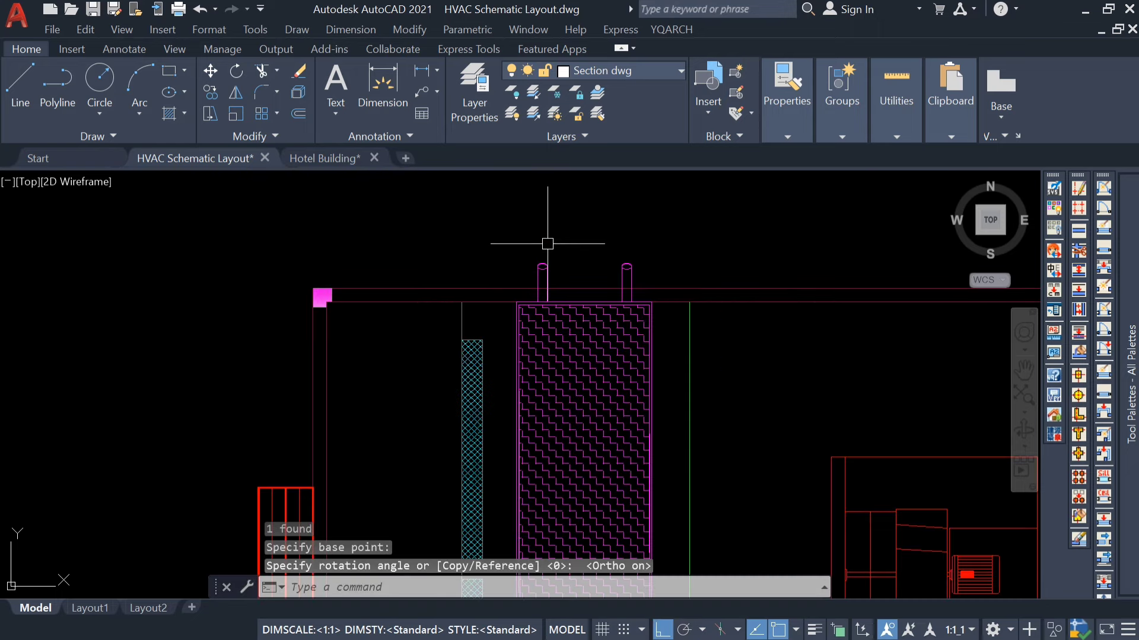
pyautogui.scroll(-8, 547, 244)
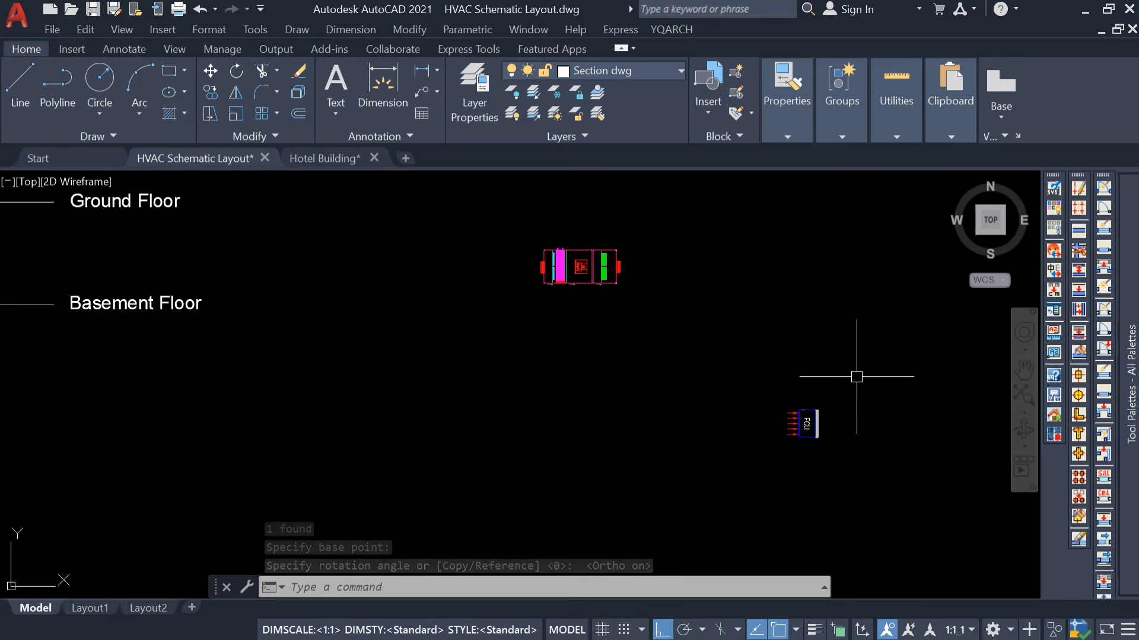
# Step: Move the fan coil unit with its airflow arrows horizontally toward the air handling unit by about 6600 units
pyautogui.click(856, 376)
pyautogui.click(753, 482)
pyautogui.scroll(2, 818, 424)
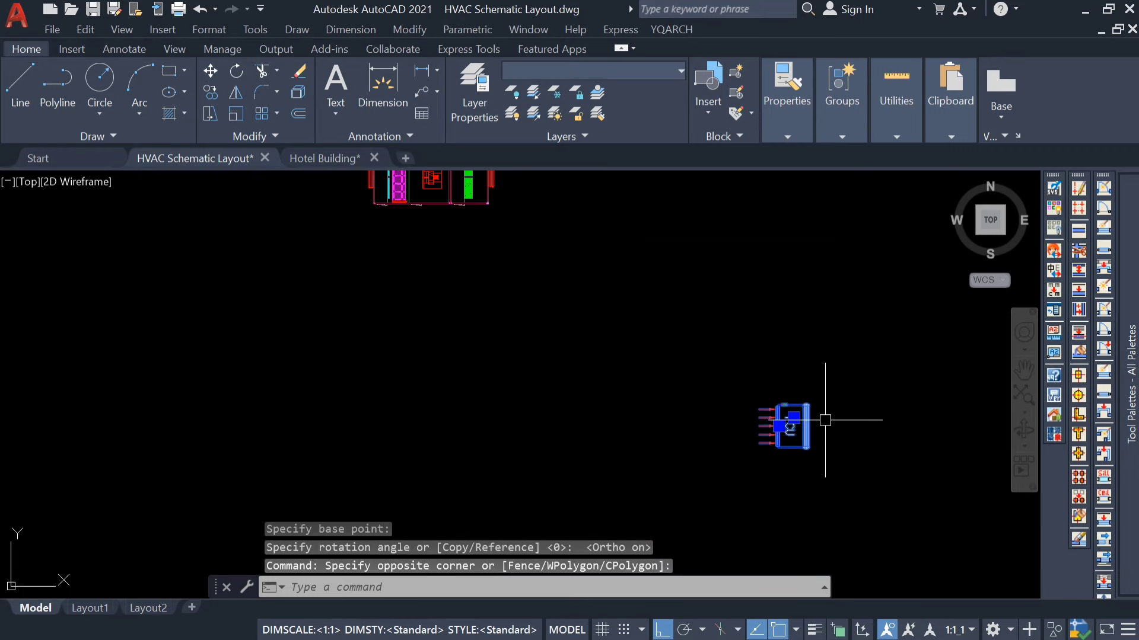
pyautogui.write('m')
pyautogui.press('Return')
pyautogui.click(842, 439)
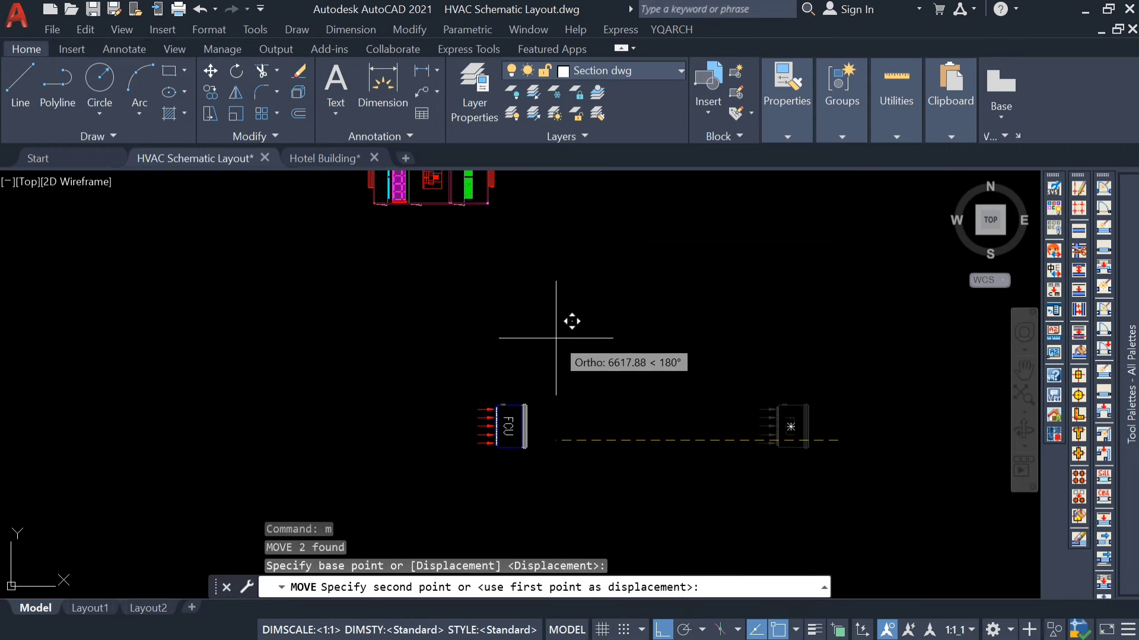
pyautogui.click(555, 338)
pyautogui.press('Escape')
# Step: Rotate the fan coil unit and its arrows 90° counterclockwise so that the arrows point upward into the unit
pyautogui.click(461, 475)
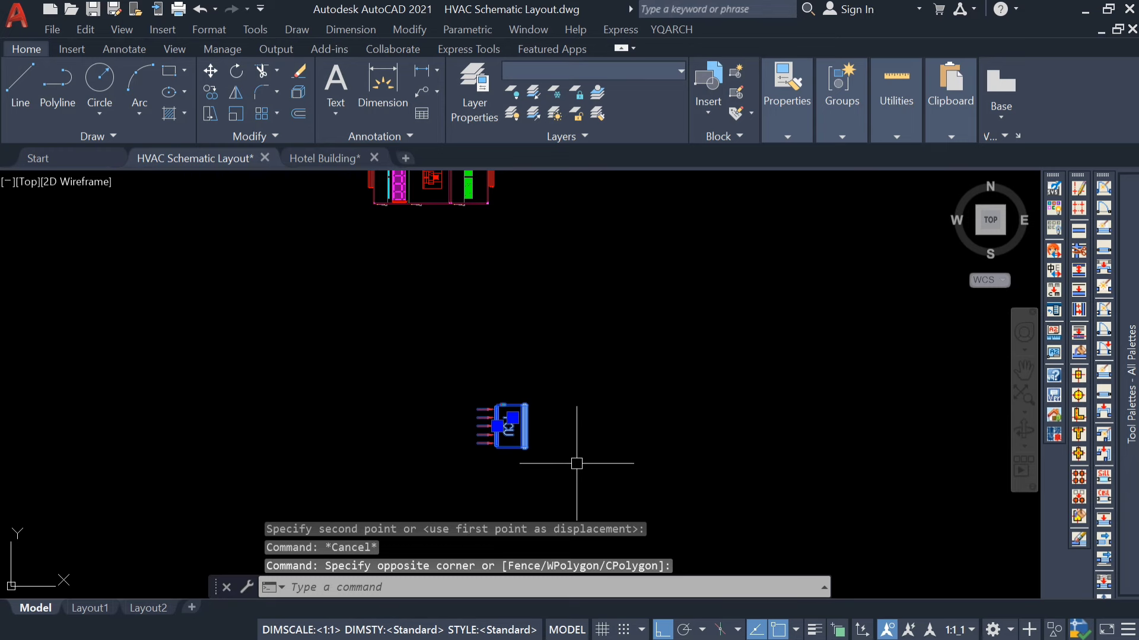
pyautogui.write('ro')
pyautogui.press('Return')
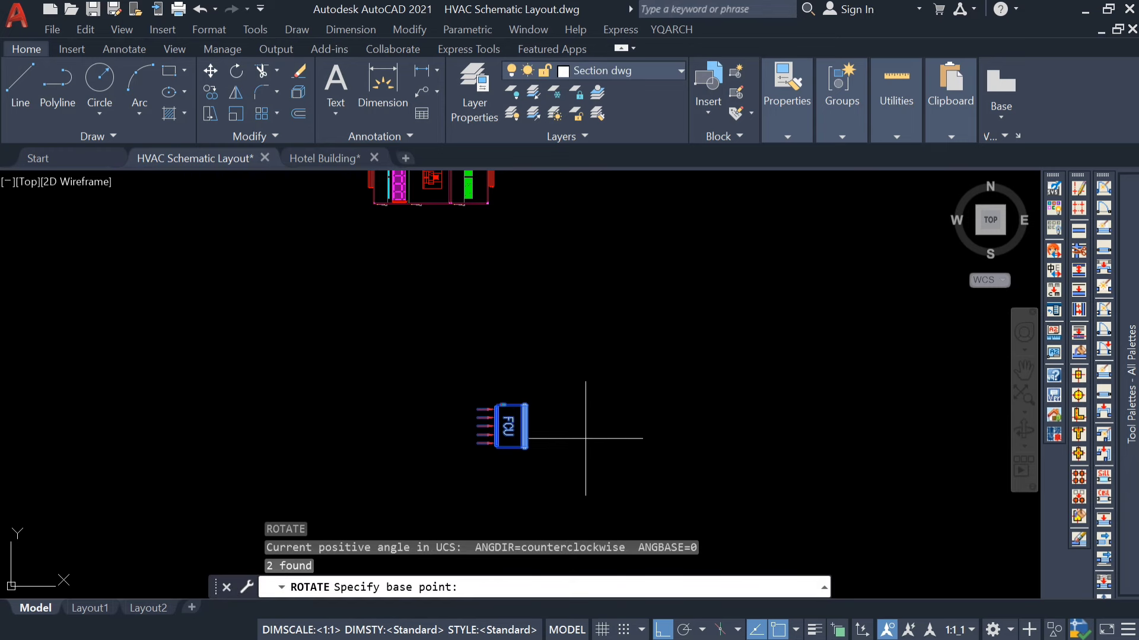
pyautogui.click(585, 436)
pyautogui.moveTo(646, 440); pyautogui.dragTo(651, 361, button='middle')
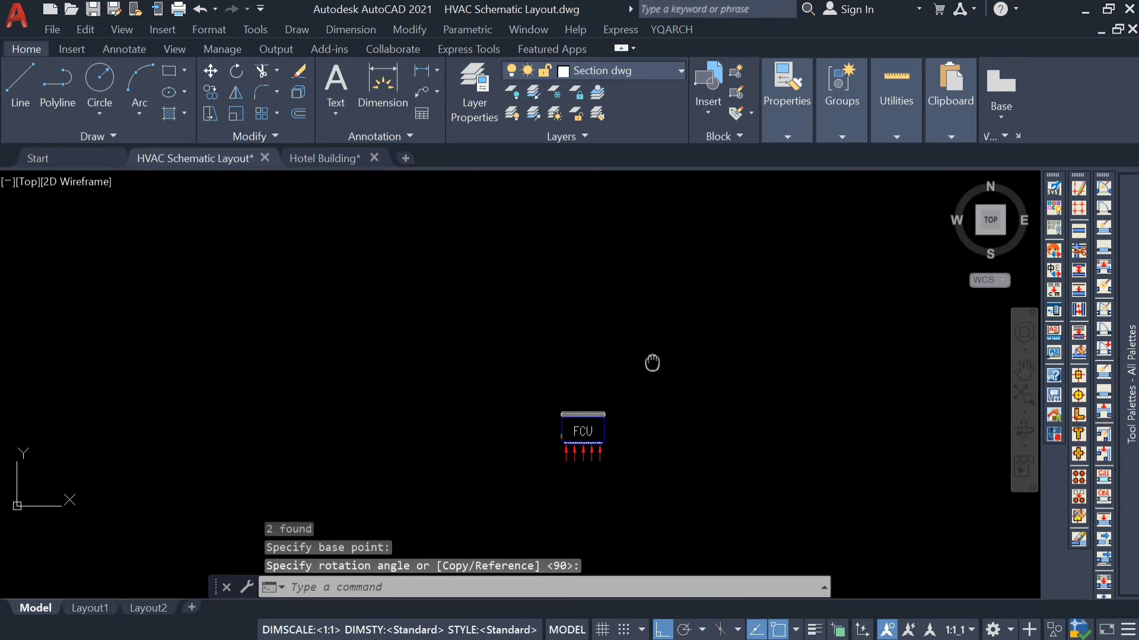
pyautogui.scroll(-6, 652, 363)
pyautogui.moveTo(568, 340); pyautogui.dragTo(616, 410, button='middle')
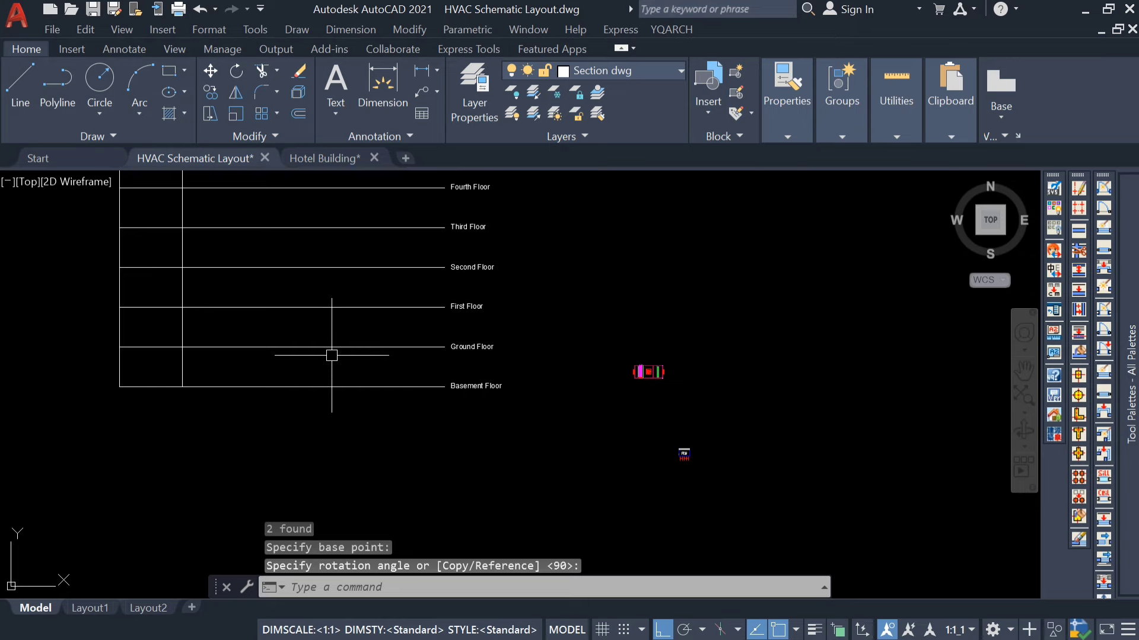
# Step: Review the whole Ground Floor equipment layout in the Hotel Building drawing and return to the HVAC Schematic Layout drawing
pyautogui.click(329, 158)
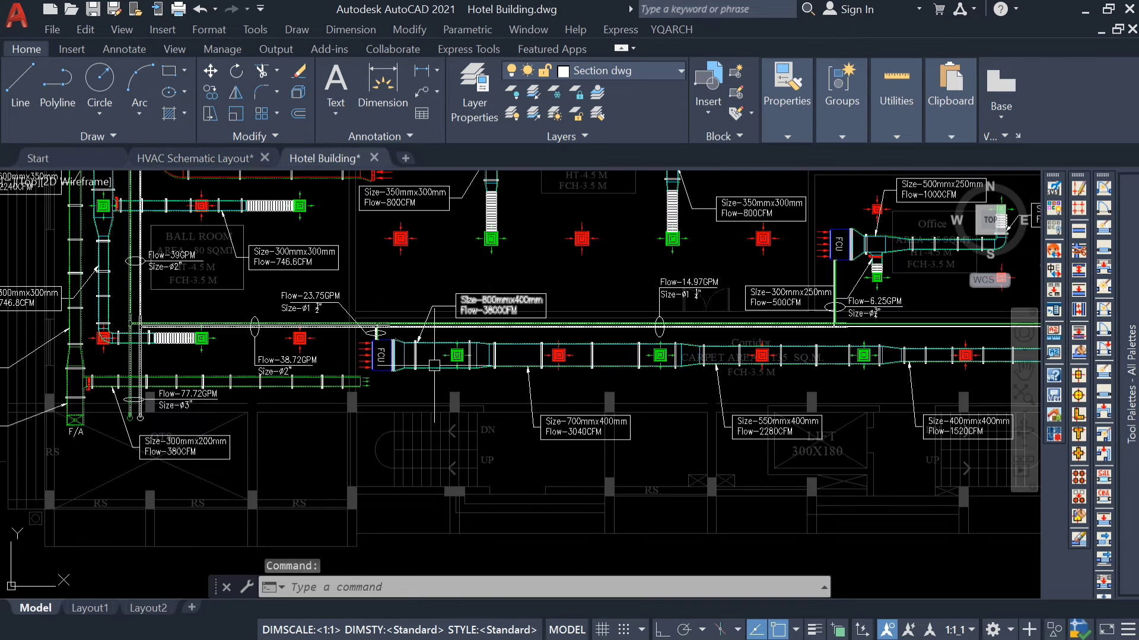
pyautogui.moveTo(363, 386); pyautogui.dragTo(420, 493, button='middle')
pyautogui.scroll(-2, 422, 490)
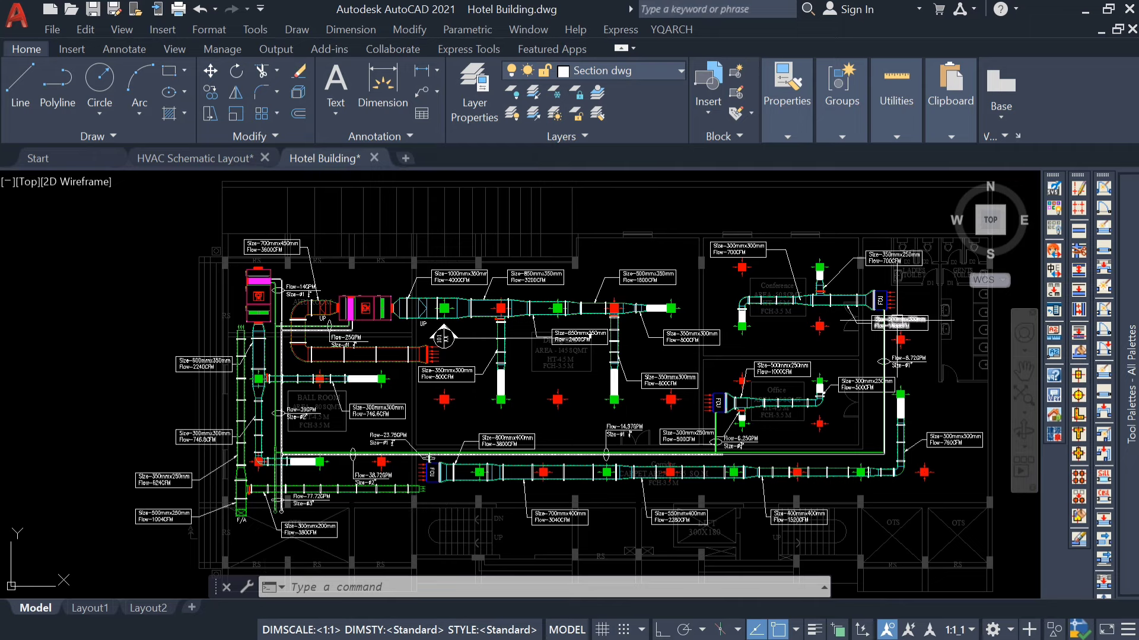
pyautogui.click(226, 157)
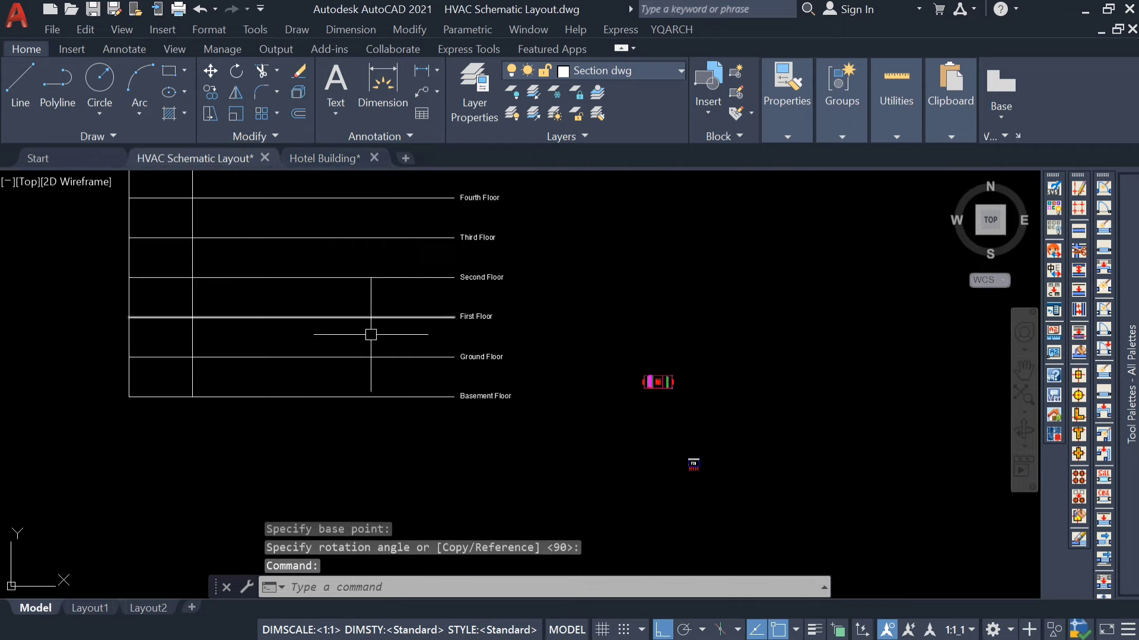
# Step: Try to enlarge the air handling unit by scaling it freehand from a point beside it
pyautogui.click(760, 342)
pyautogui.click(622, 408)
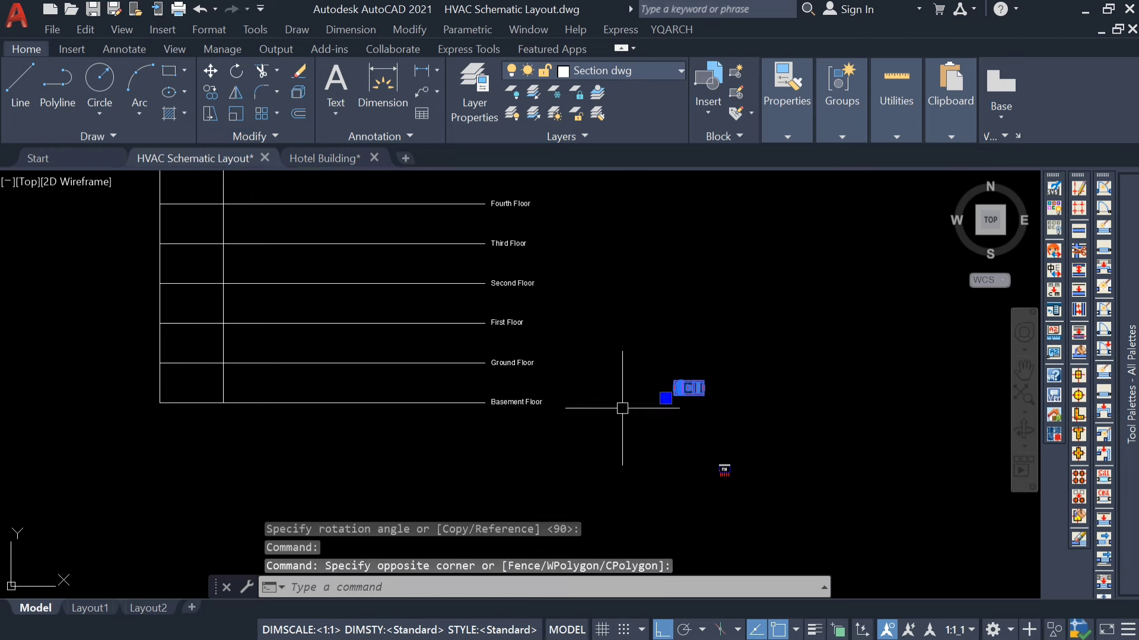
pyautogui.write('sc')
pyautogui.press('Return')
pyautogui.click(750, 403)
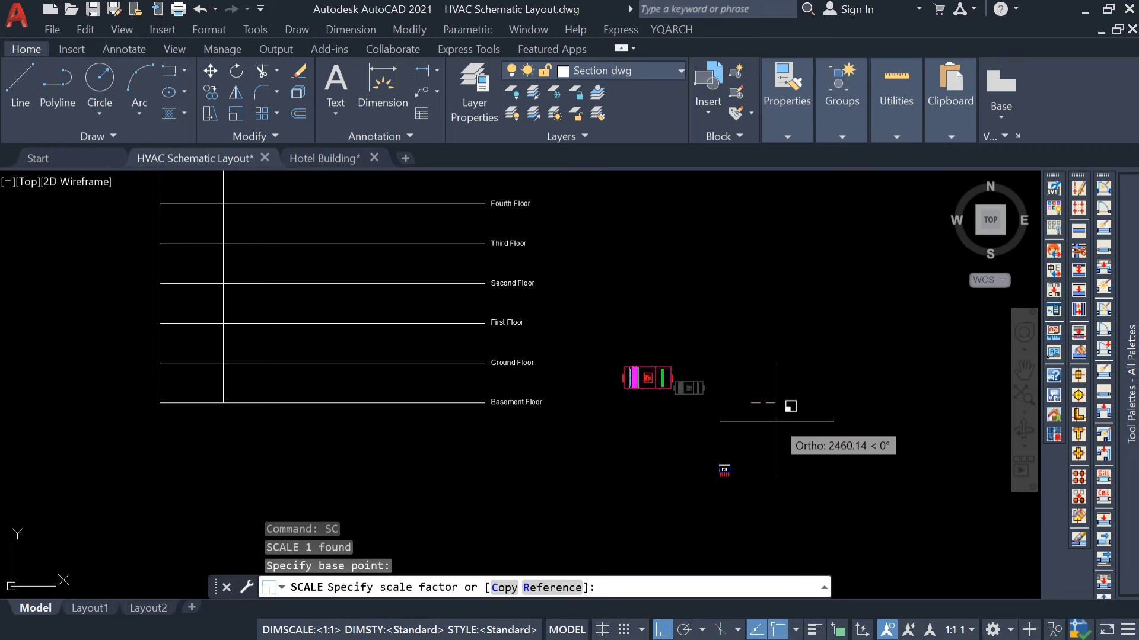
pyautogui.click(773, 420)
# Step: Try to move the enlarged air handling unit onto the lower floor lines, cancel the move and undo the scaling
pyautogui.click(686, 334)
pyautogui.click(571, 458)
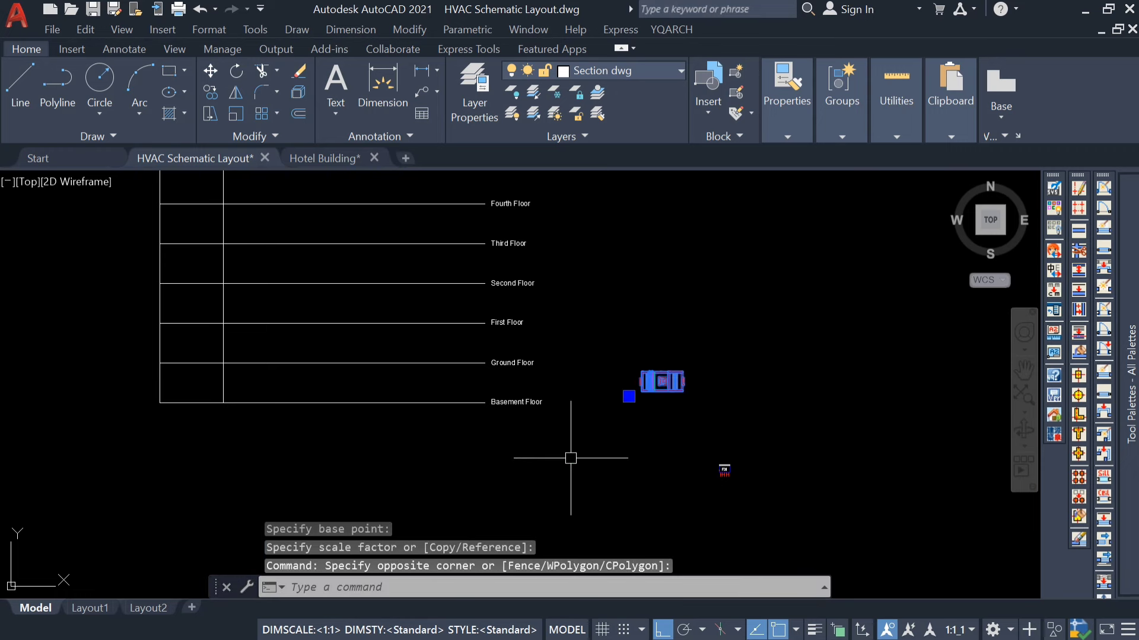
pyautogui.write('m')
pyautogui.press('Return')
pyautogui.click(649, 426)
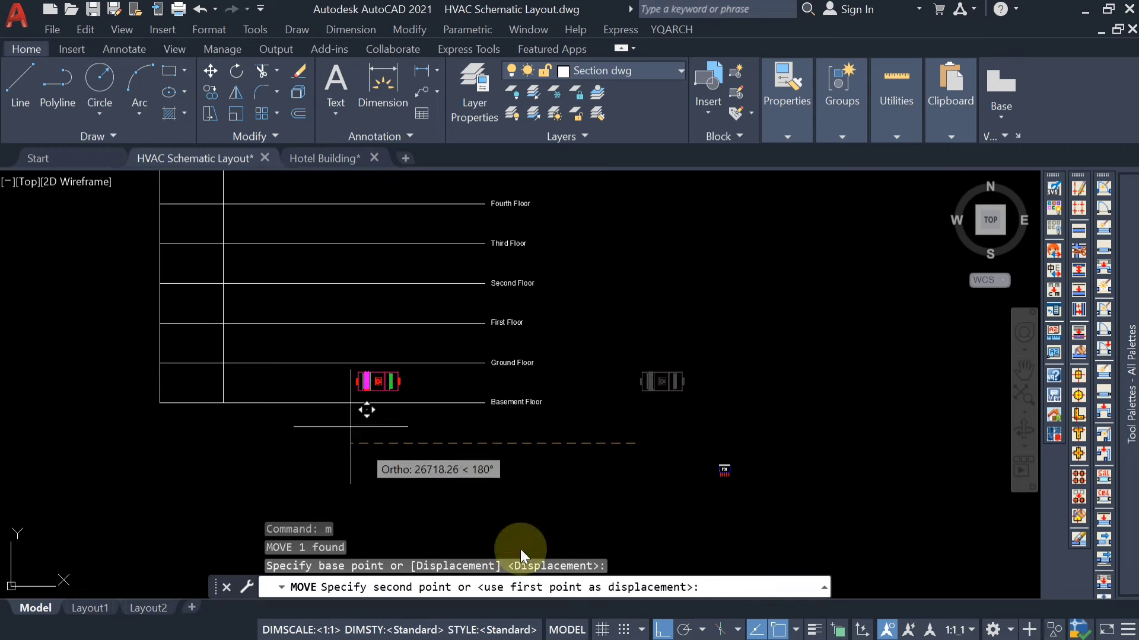
pyautogui.click(660, 630)
pyautogui.scroll(2, 284, 386)
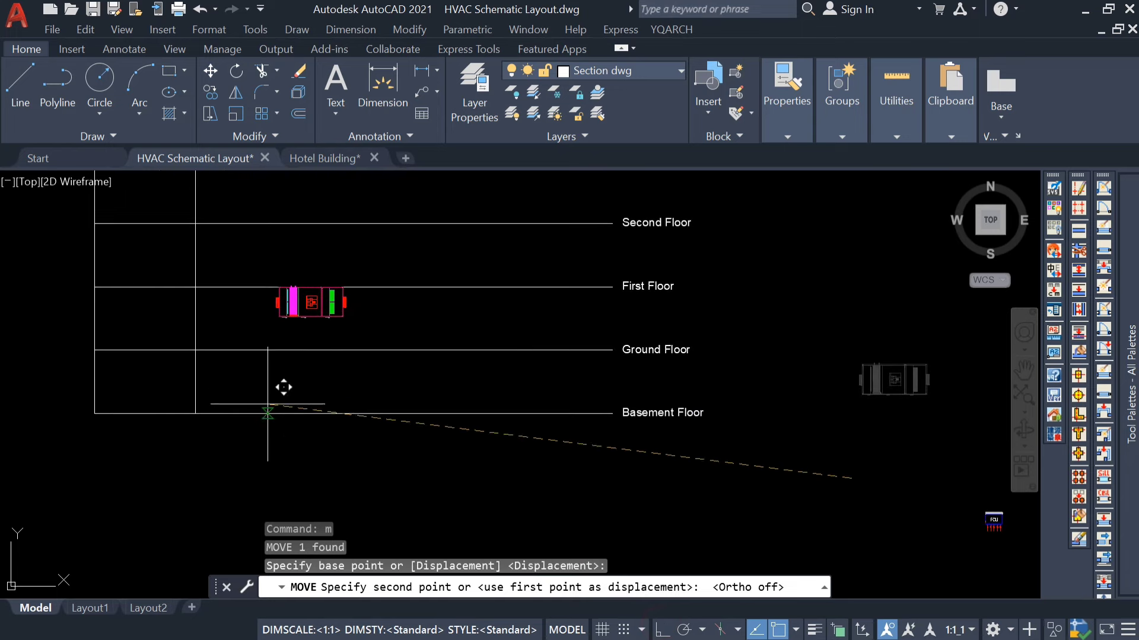
pyautogui.scroll(3, 238, 406)
pyautogui.press('Escape')
pyautogui.scroll(-2, 237, 415)
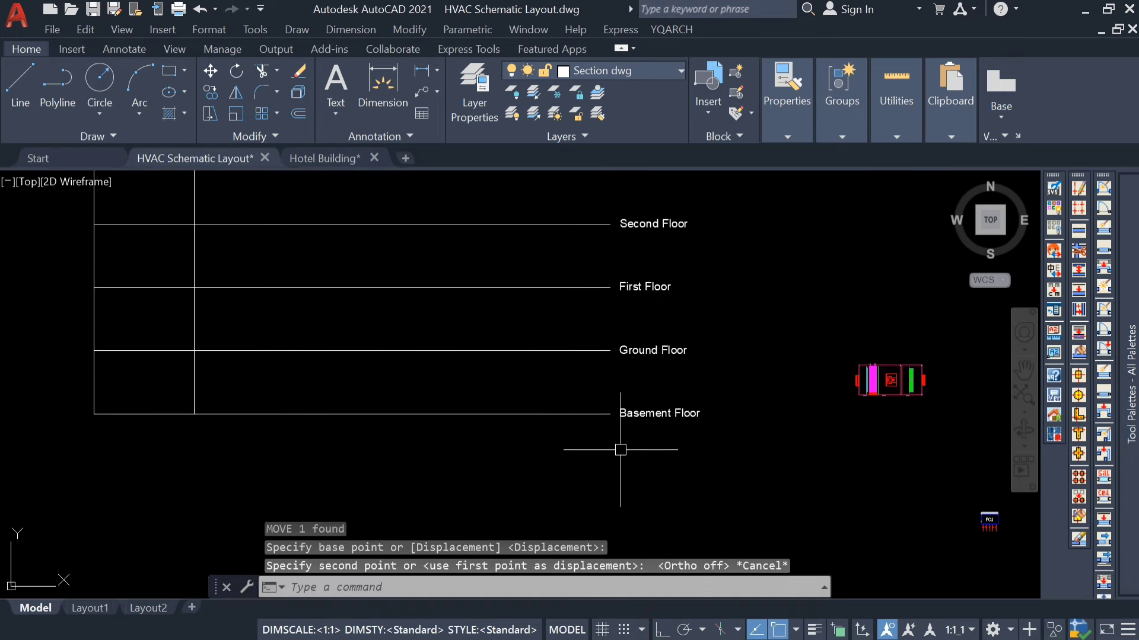
pyautogui.hotkey('ctrl', 'z')
pyautogui.hotkey('ctrl', 'z')
# Step: Move the air handling unit just outside the riser shaft, between the Ground Floor and First Floor lines
pyautogui.click(743, 365)
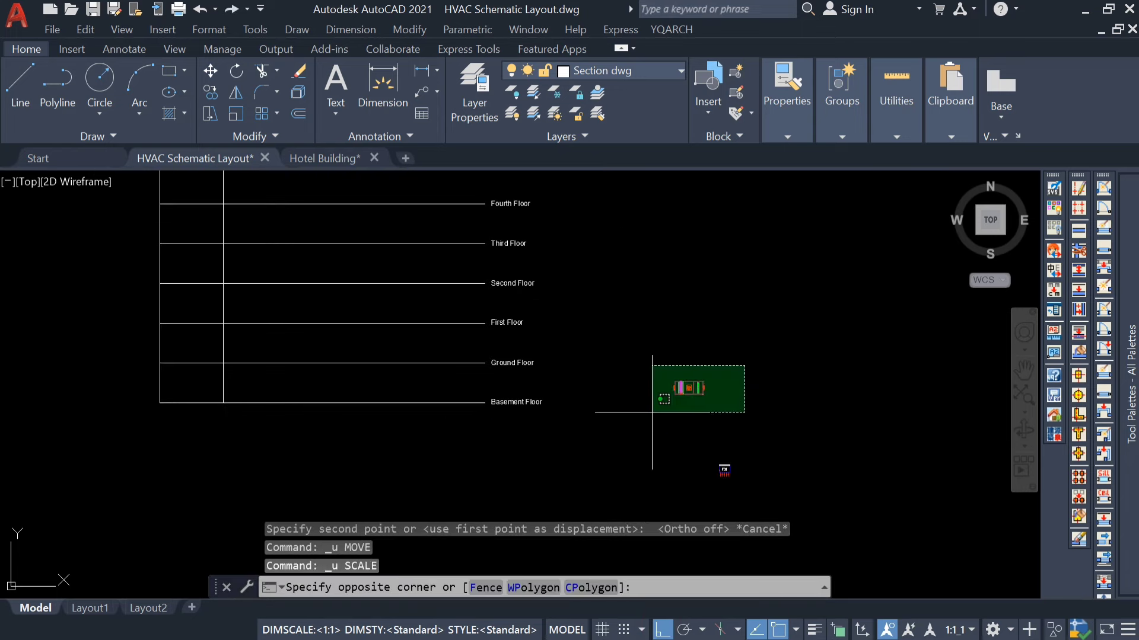
pyautogui.click(648, 410)
pyautogui.write('m')
pyautogui.press('Return')
pyautogui.click(627, 466)
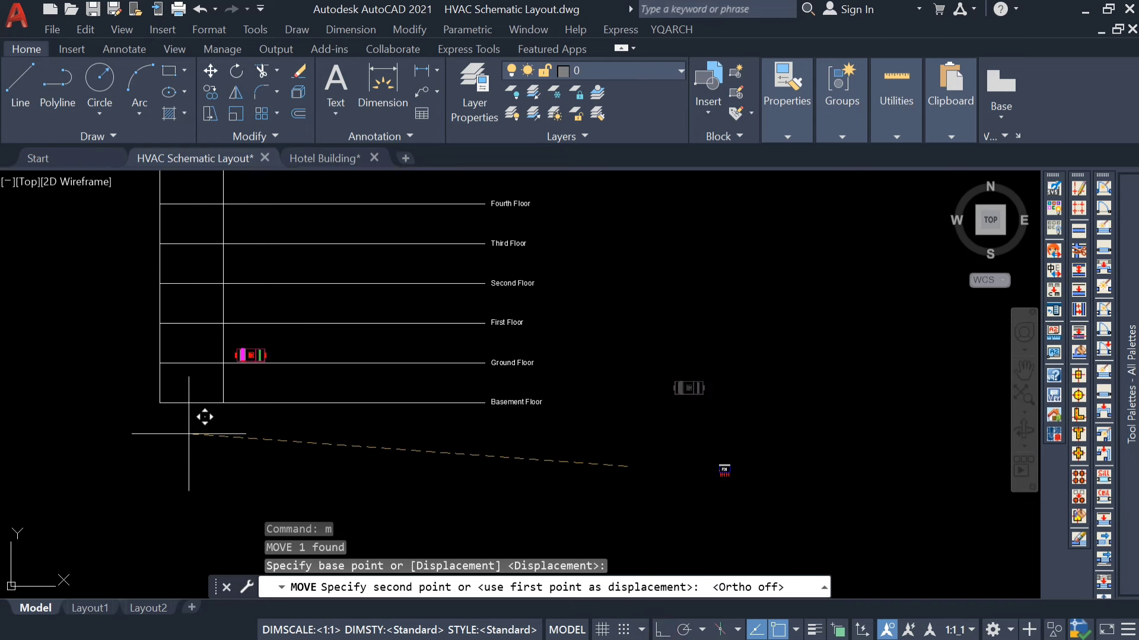
pyautogui.scroll(4, 208, 410)
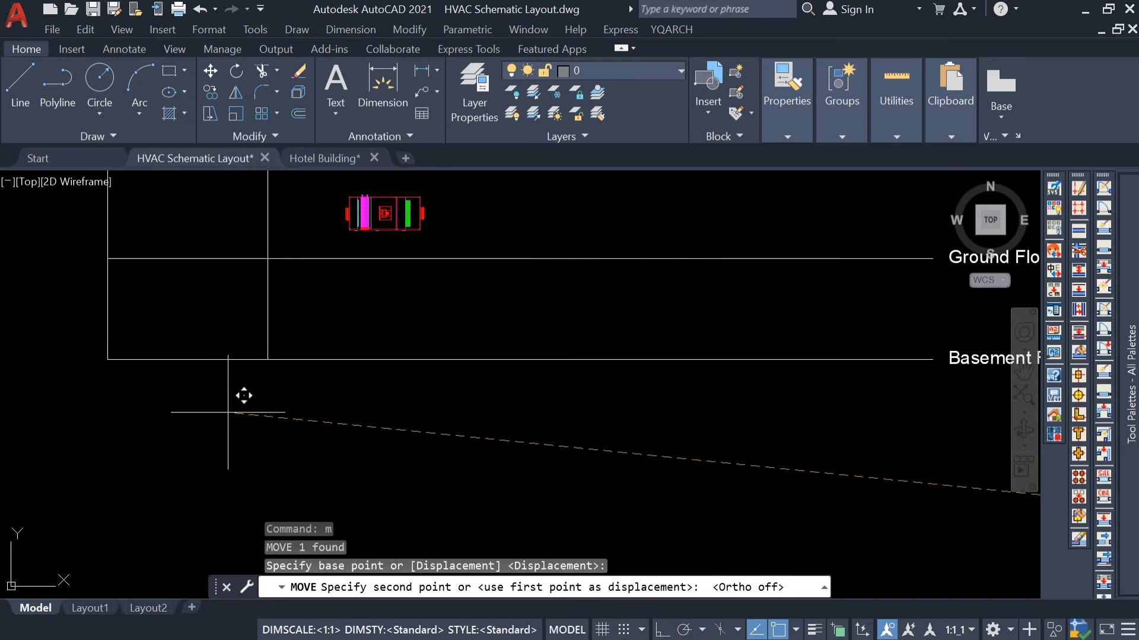
pyautogui.click(230, 406)
pyautogui.scroll(-3, 367, 404)
pyautogui.press('Escape')
pyautogui.scroll(3, 376, 329)
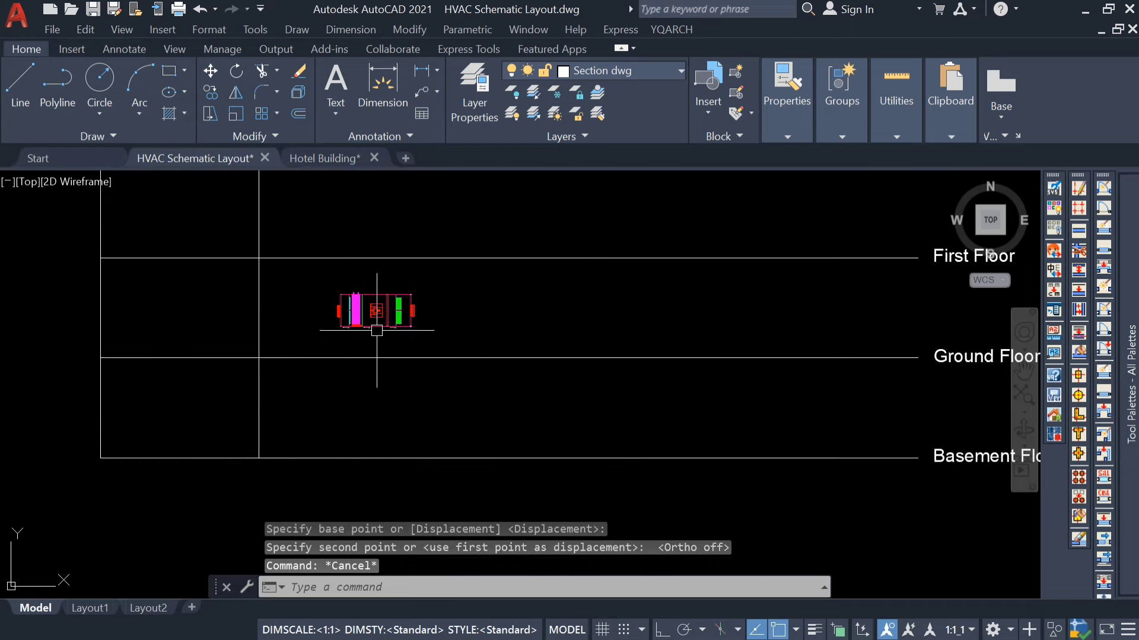
# Step: Copy the air handling unit horizontally to place a second one beside it between the Ground Floor and First Floor lines
pyautogui.click(463, 285)
pyautogui.scroll(4, 380, 329)
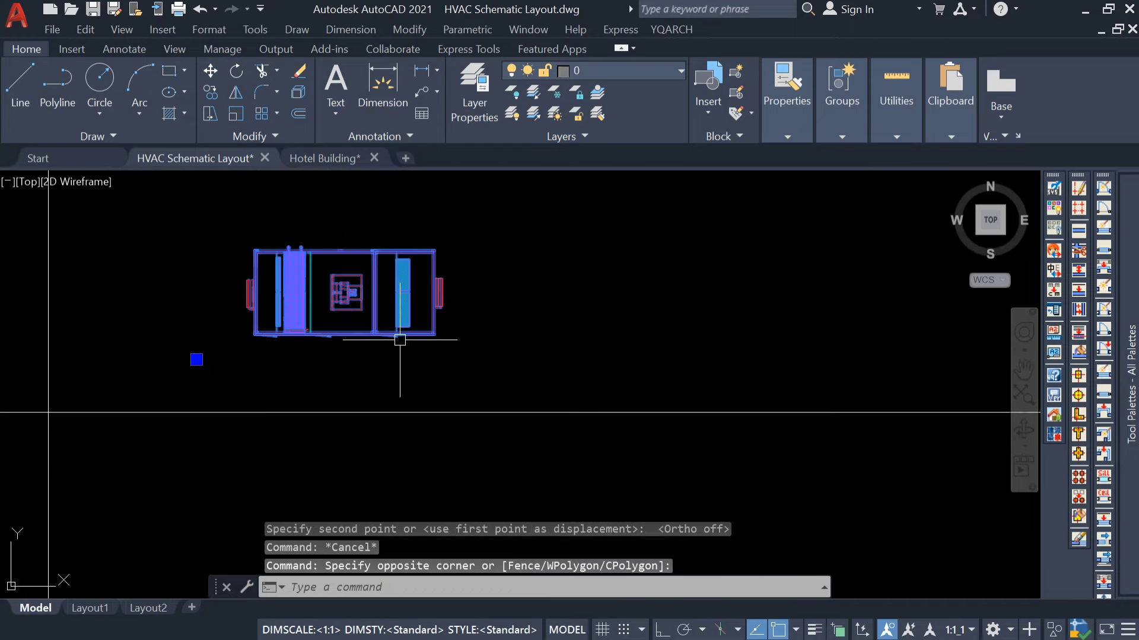
pyautogui.write('co')
pyautogui.press('Return')
pyautogui.click(363, 364)
pyautogui.scroll(-4, 362, 364)
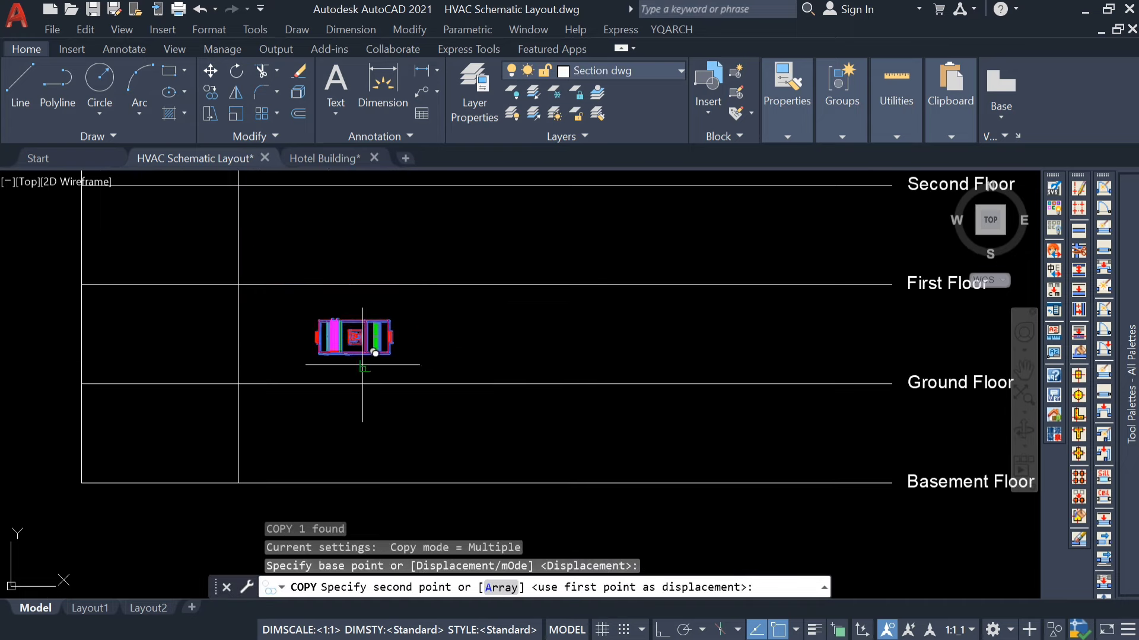
pyautogui.click(662, 631)
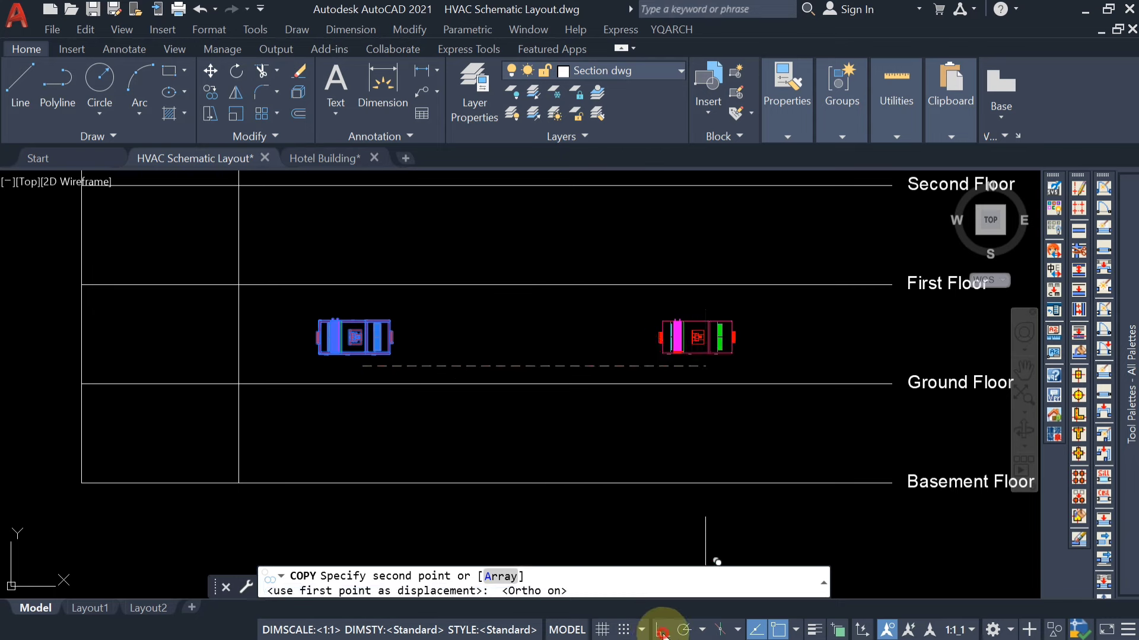
pyautogui.click(490, 398)
pyautogui.scroll(-4, 489, 399)
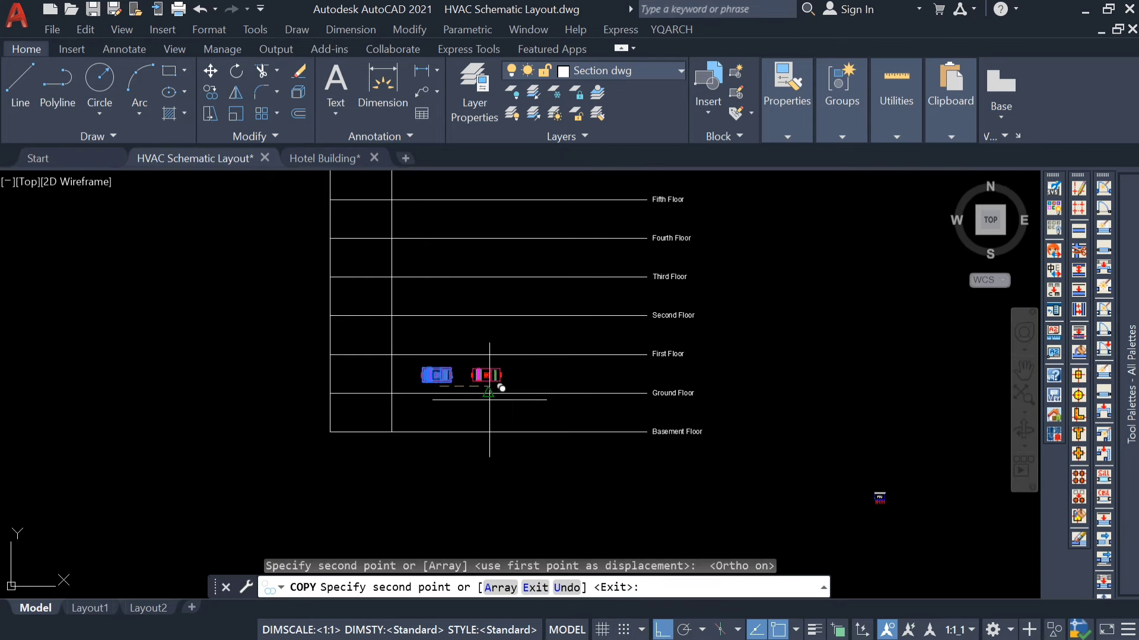
pyautogui.press('Escape')
# Step: Copy the fan coil unit symbol from outside the schematic to the Ground Floor level, beside the second air handling unit
pyautogui.moveTo(789, 426); pyautogui.dragTo(700, 392, button='middle')
pyautogui.click(885, 429)
pyautogui.click(727, 490)
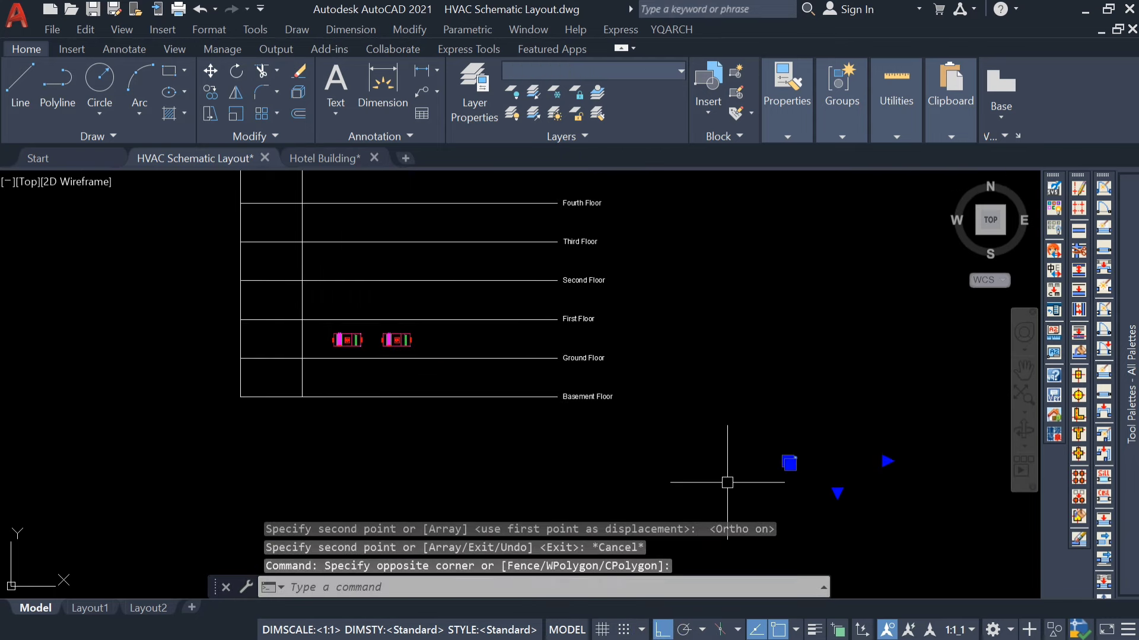
pyautogui.write('co')
pyautogui.press('Return')
pyautogui.click(789, 463)
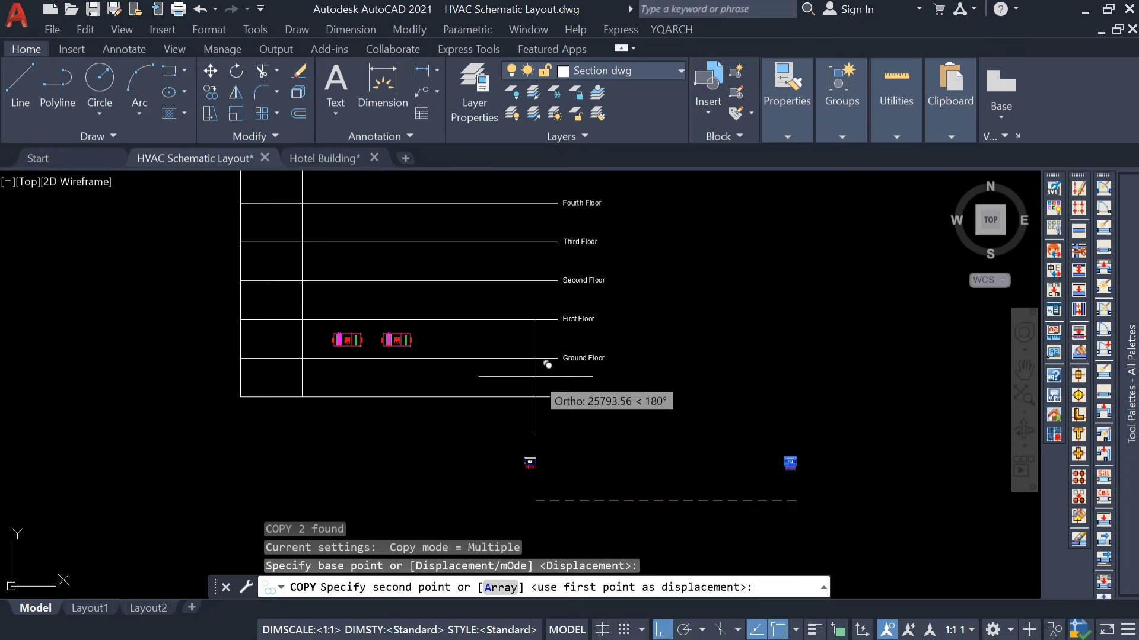
pyautogui.click(663, 630)
pyautogui.scroll(4, 496, 399)
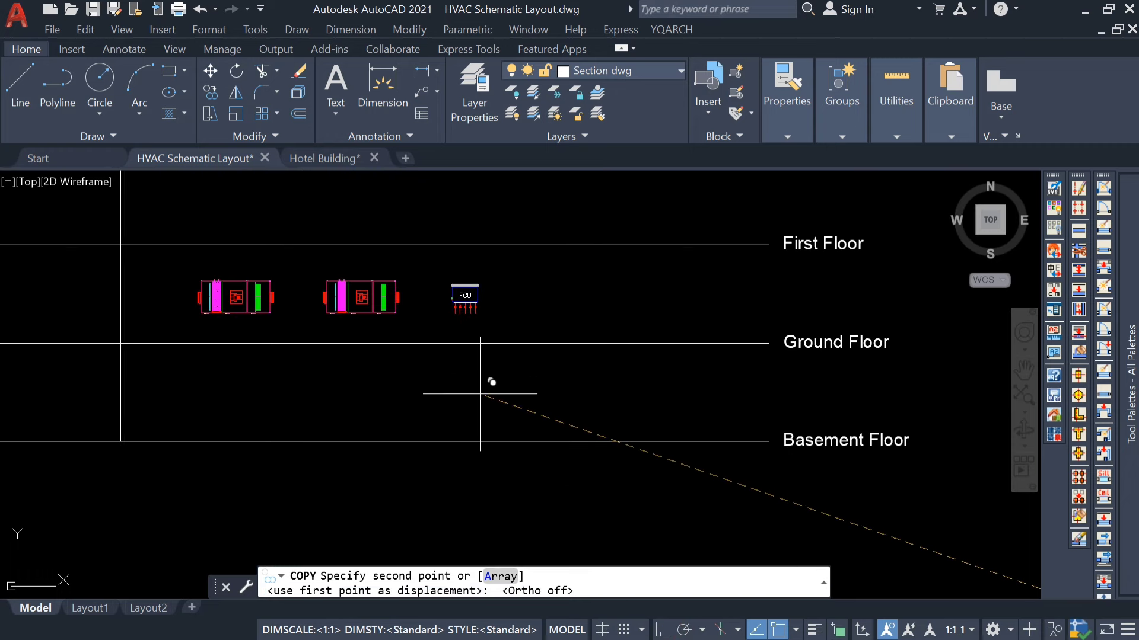
pyautogui.click(480, 394)
pyautogui.press('Escape')
# Step: Copy the Ground Floor fan coil unit horizontally twice, making an evenly spaced row of three units
pyautogui.click(517, 261)
pyautogui.click(443, 325)
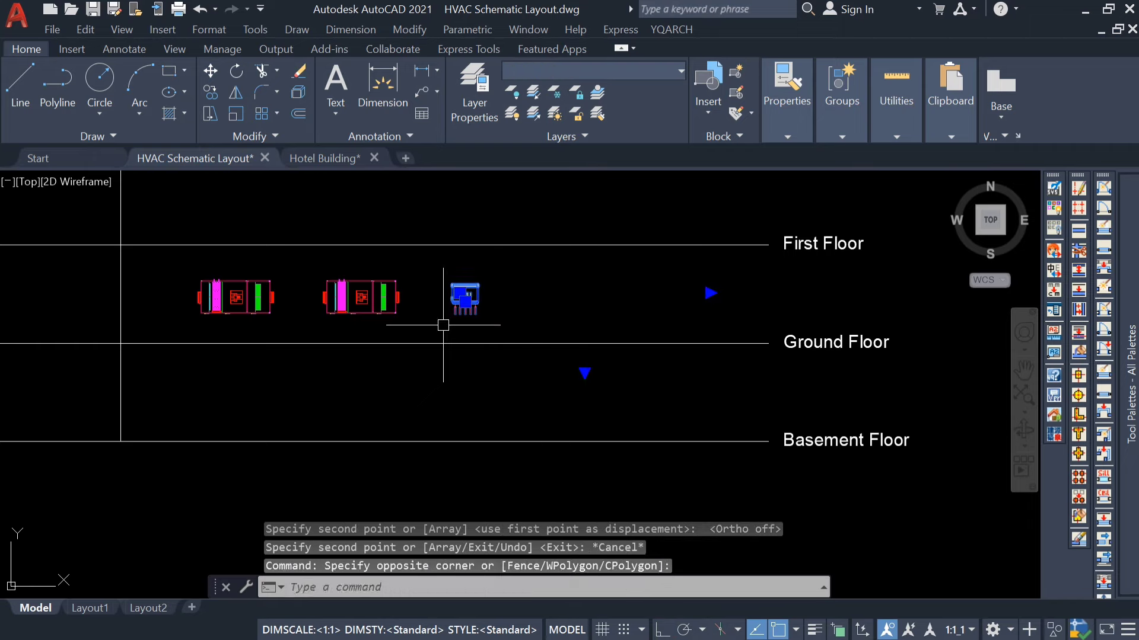
pyautogui.write('co')
pyautogui.press('Return')
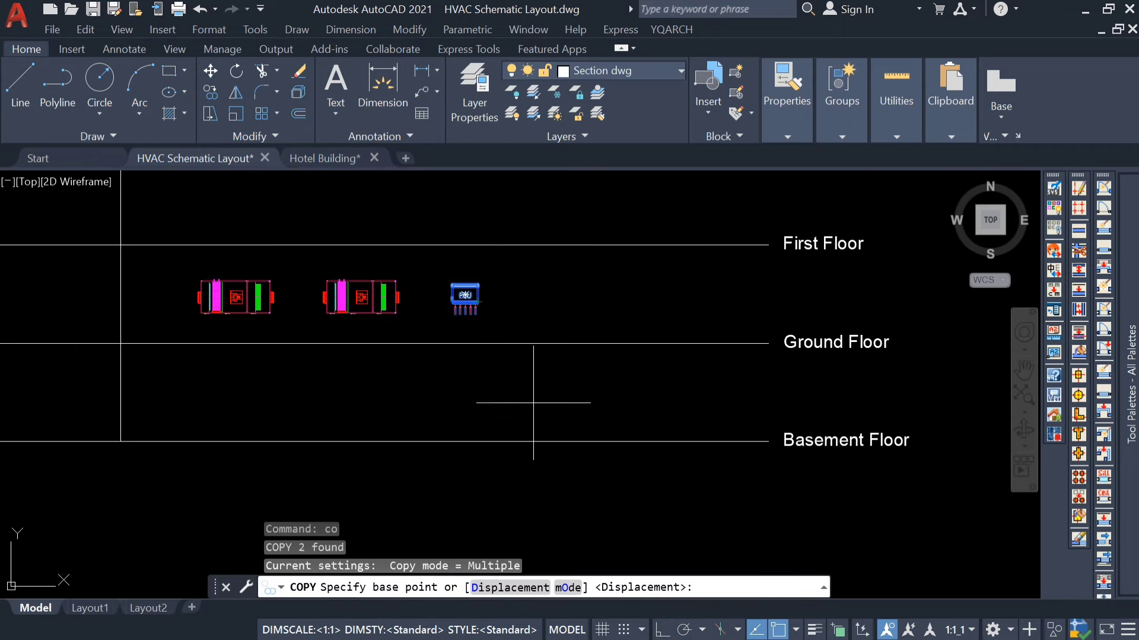
pyautogui.click(661, 630)
pyautogui.scroll(4, 491, 314)
pyautogui.click(459, 262)
pyautogui.scroll(-2, 459, 263)
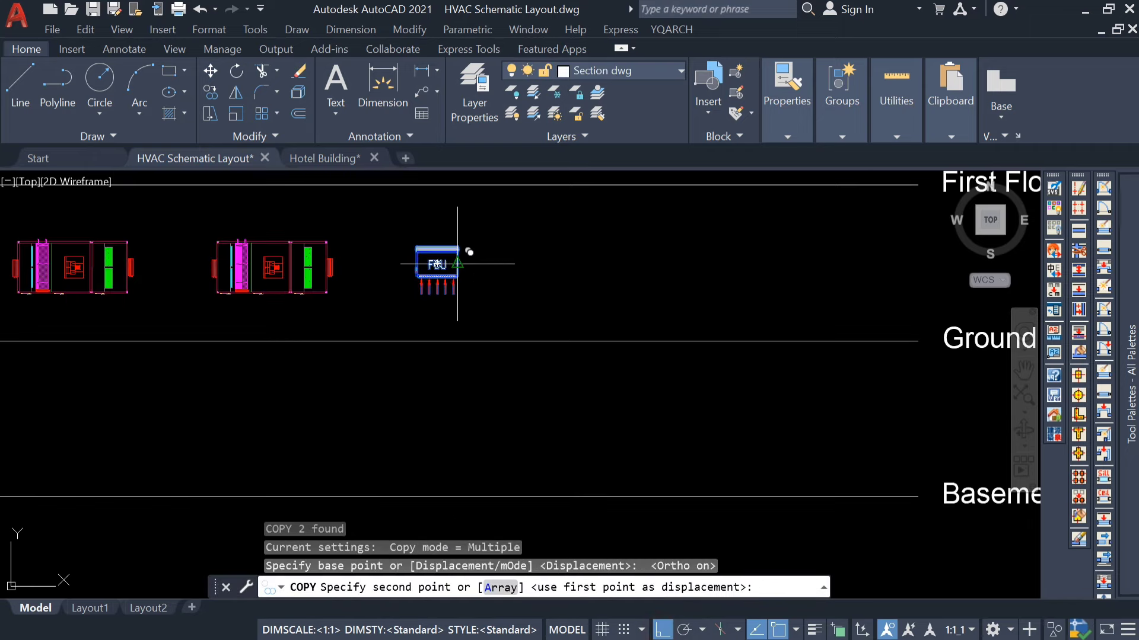
pyautogui.click(605, 263)
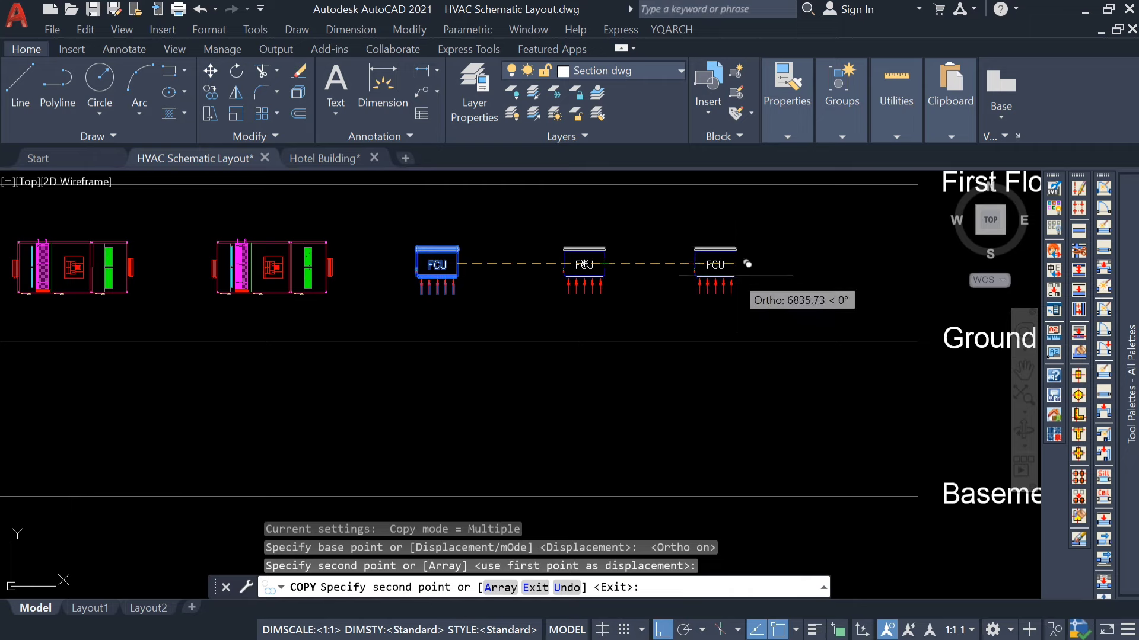
pyautogui.click(752, 264)
pyautogui.press('Escape')
pyautogui.scroll(-4, 440, 361)
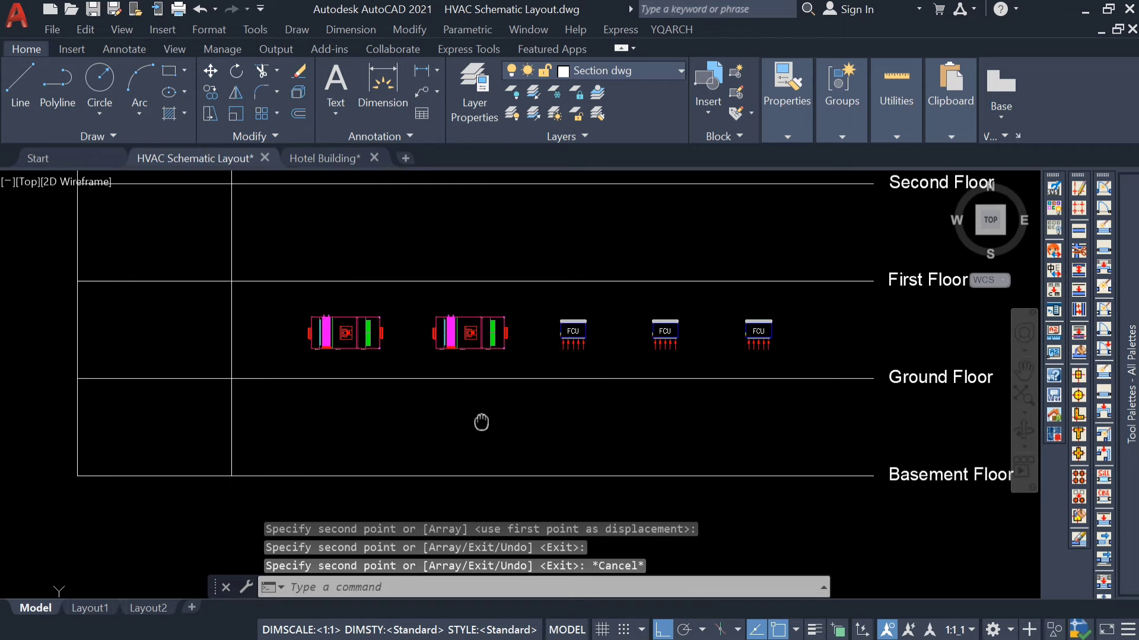
pyautogui.scroll(2, 660, 374)
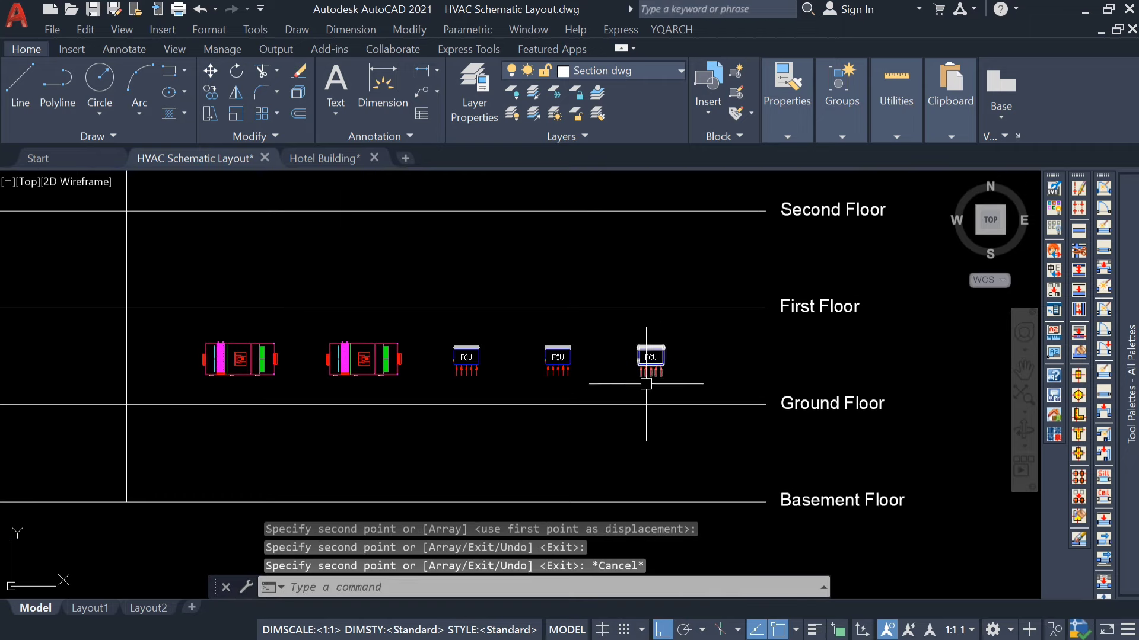
pyautogui.scroll(-2, 467, 263)
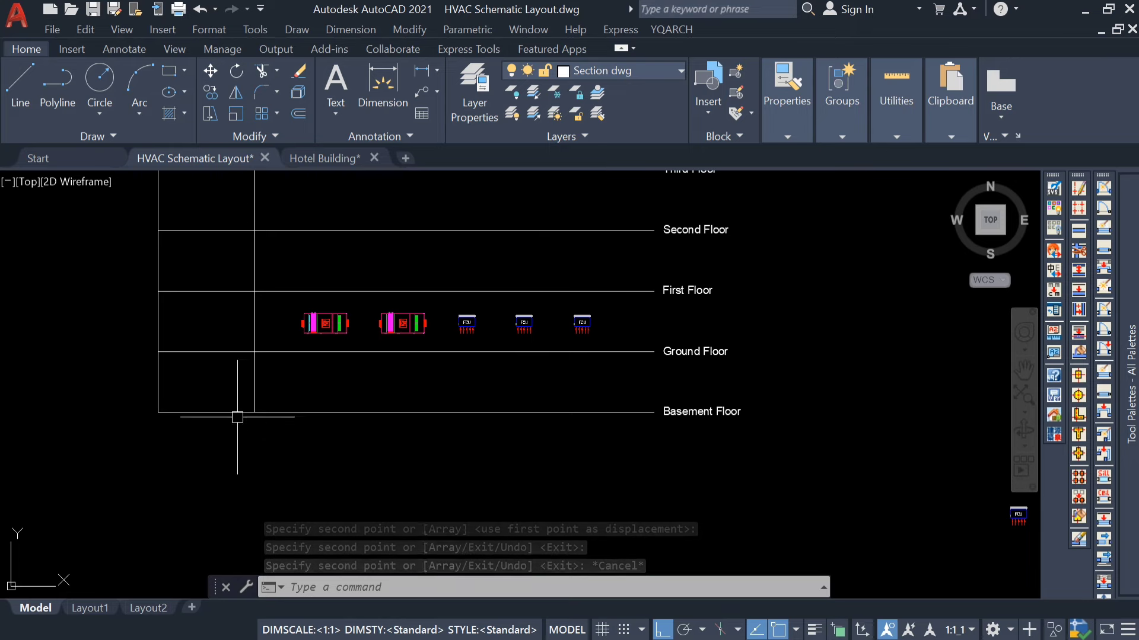
pyautogui.moveTo(313, 334)
pyautogui.mouseDown(button='middle')
pyautogui.moveTo(385, 361)
pyautogui.moveTo(379, 395)
pyautogui.mouseUp(button='middle')
# Step: Examine the First Floor plan in the Hotel Building drawing for its air handling and fan coil units
pyautogui.click(332, 166)
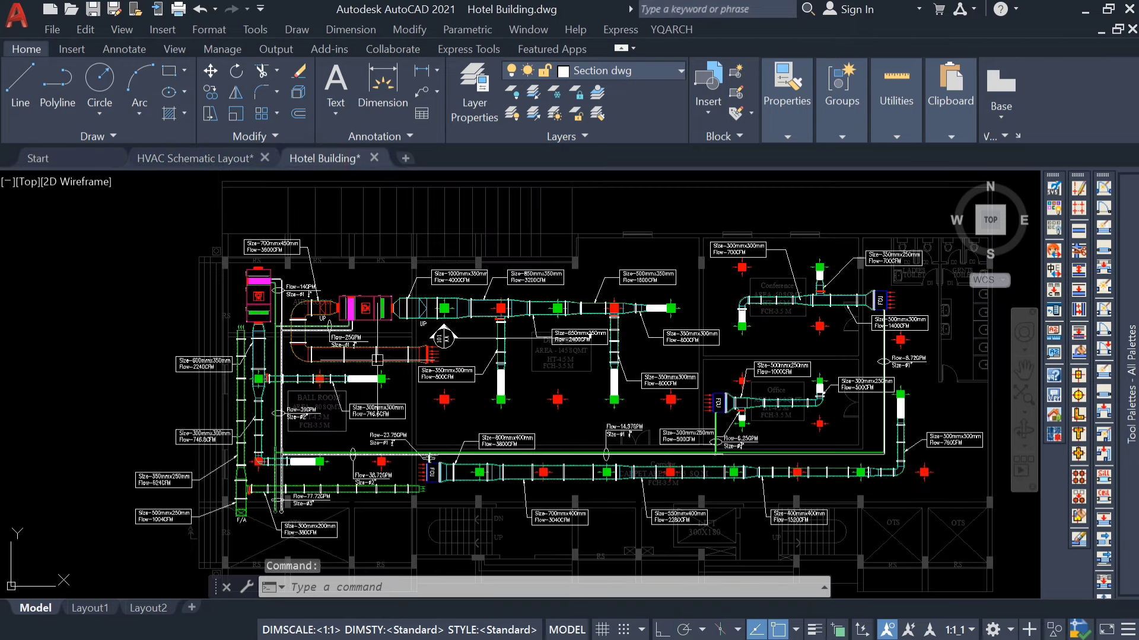
pyautogui.scroll(3, 255, 284)
pyautogui.moveTo(250, 282); pyautogui.dragTo(288, 343, button='middle')
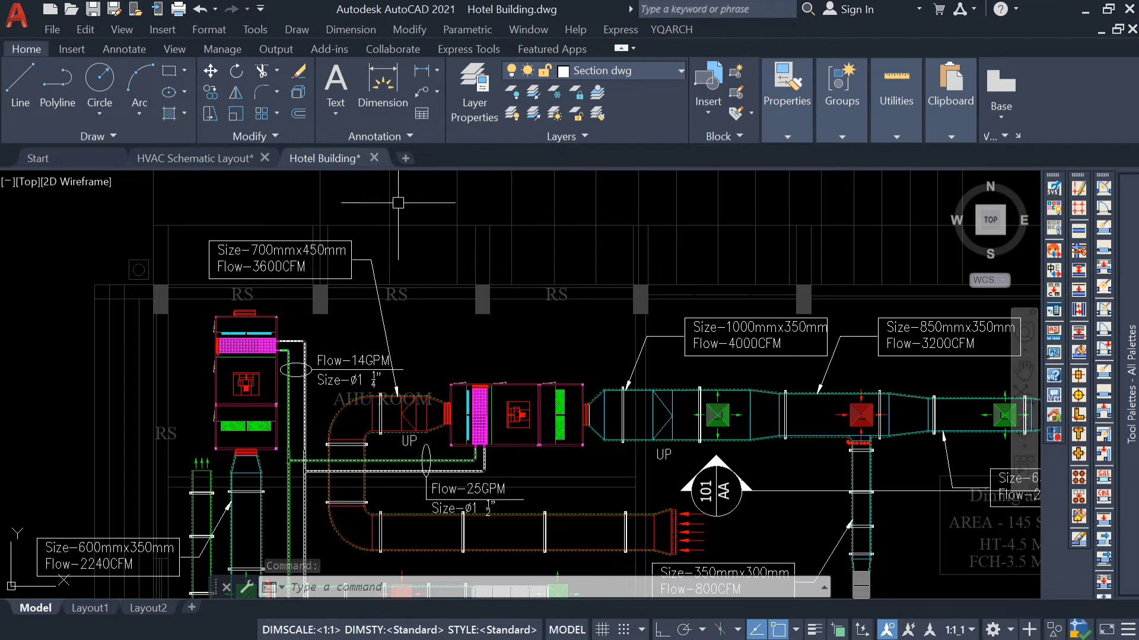
pyautogui.scroll(-2, 472, 359)
pyautogui.scroll(-1, 551, 301)
pyautogui.moveTo(558, 244)
pyautogui.mouseDown(button='middle')
pyautogui.moveTo(531, 435)
pyautogui.moveTo(507, 488)
pyautogui.mouseUp(button='middle')
pyautogui.scroll(2, 436, 217)
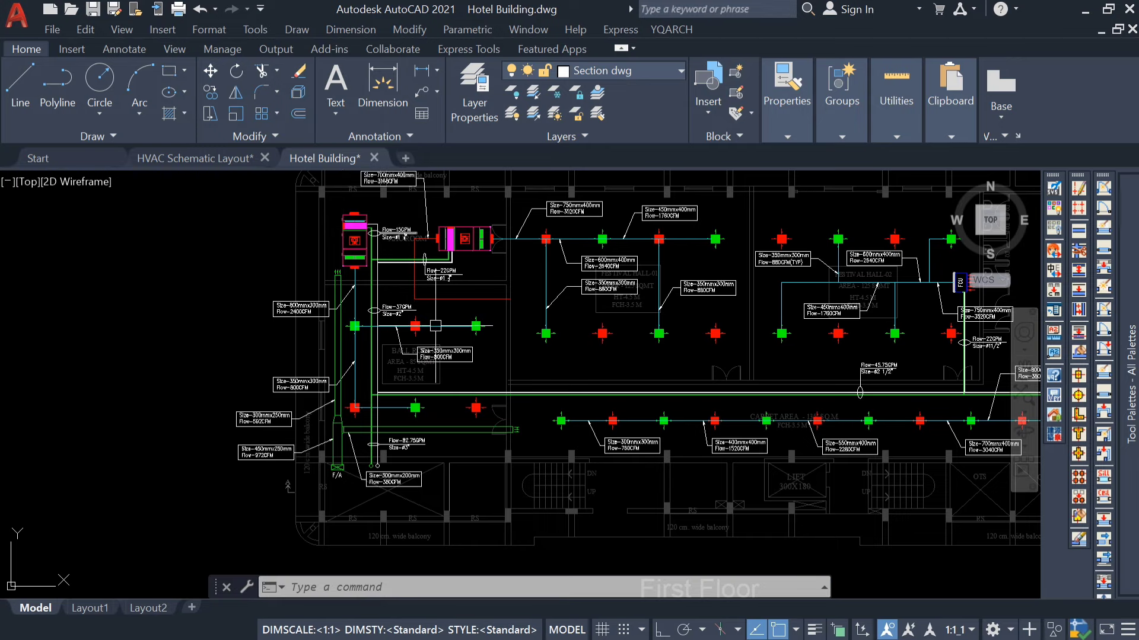
pyautogui.moveTo(548, 411); pyautogui.dragTo(343, 442, button='middle')
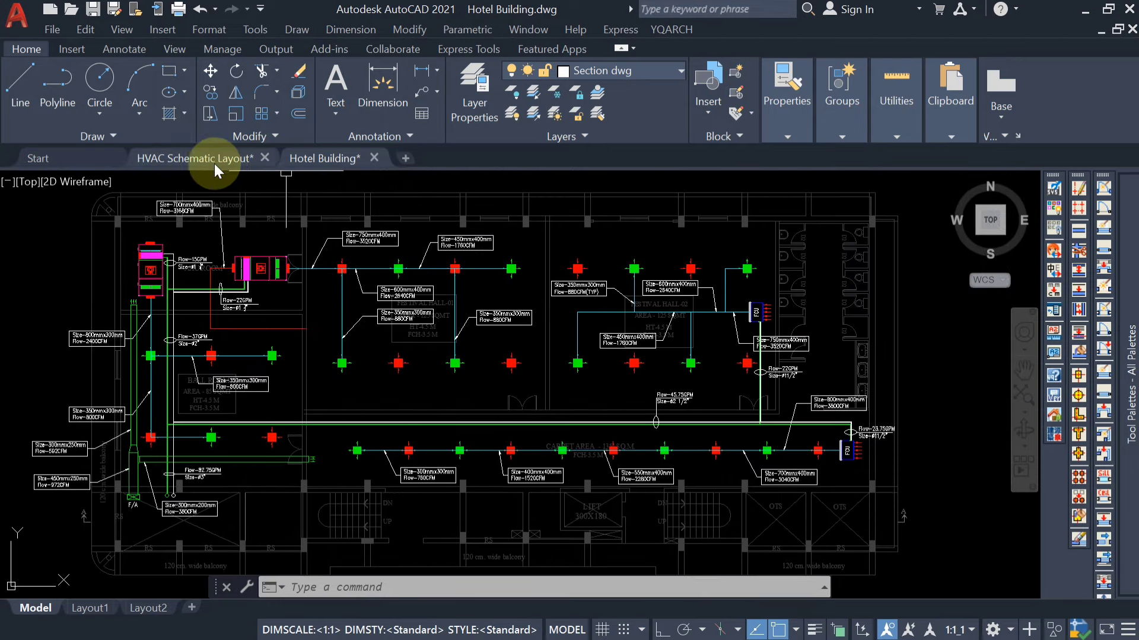
# Step: In the HVAC Schematic Layout drawing, copy the Ground Floor's two air handling units and first two fan coil units up to the First Floor level
pyautogui.click(196, 159)
pyautogui.scroll(2, 560, 368)
pyautogui.click(625, 348)
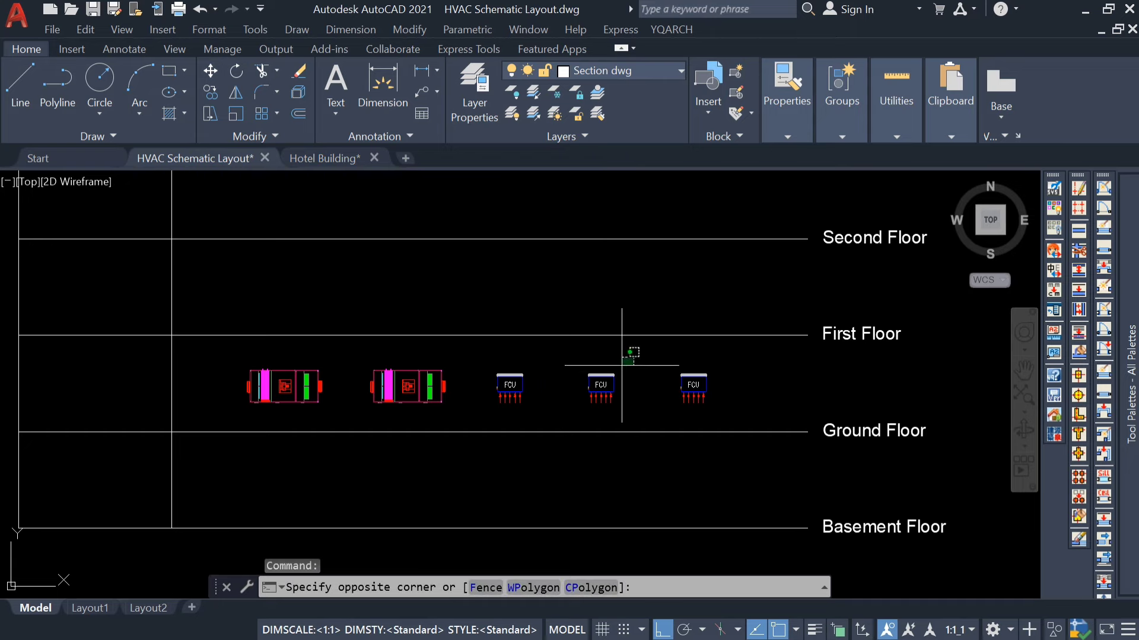
pyautogui.click(229, 415)
pyautogui.write('co')
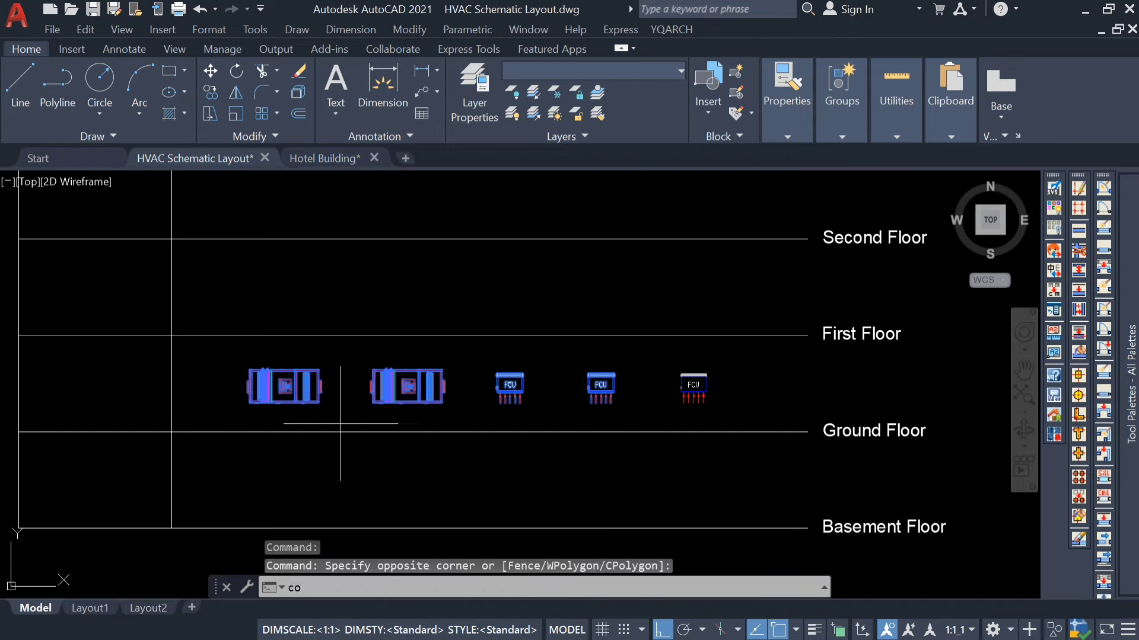
pyautogui.press('Return')
pyautogui.click(807, 432)
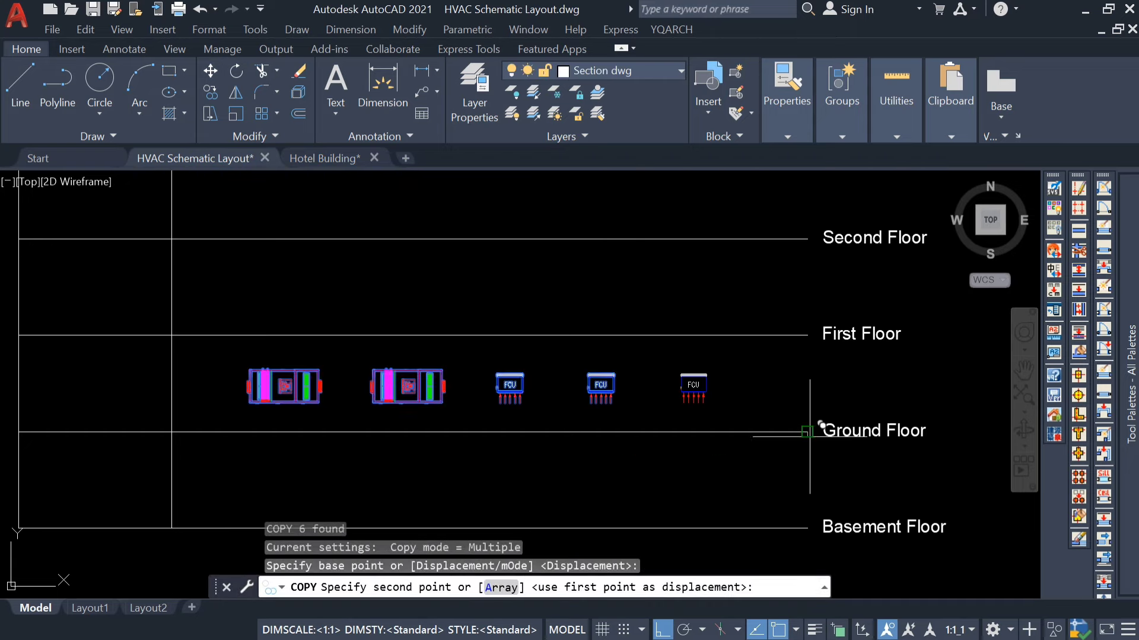
pyautogui.click(807, 335)
pyautogui.press('Escape')
pyautogui.scroll(-2, 763, 349)
pyautogui.moveTo(334, 267); pyautogui.dragTo(286, 314, button='middle')
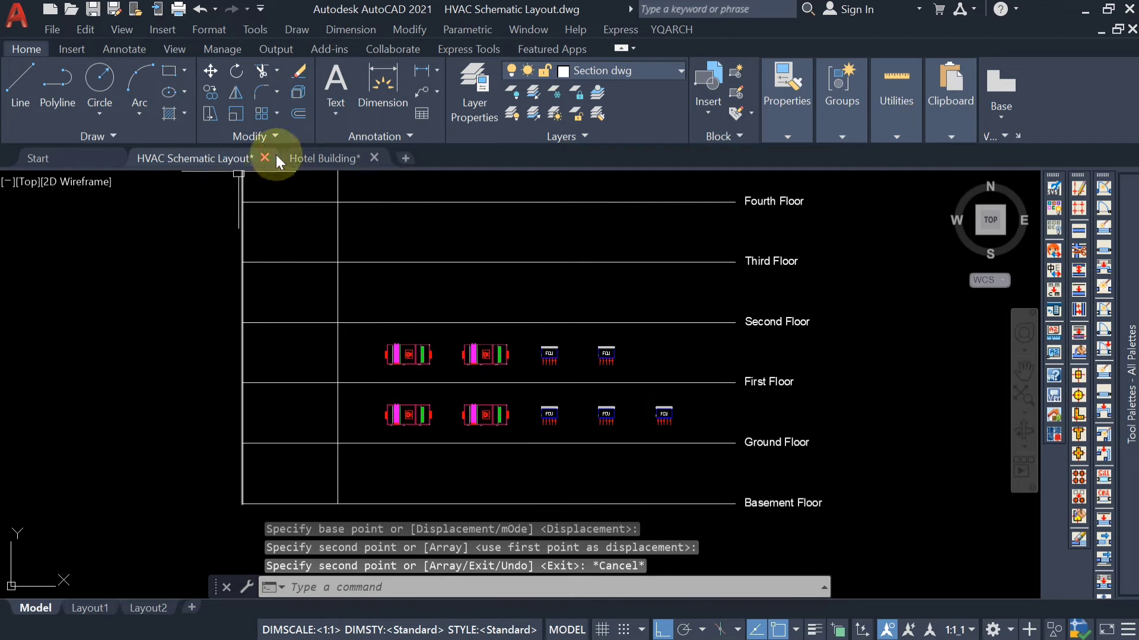
# Step: Examine the typical Second to Eighth Floor plan in the Hotel Building drawing for its fan coil units
pyautogui.click(305, 159)
pyautogui.scroll(-3, 516, 281)
pyautogui.moveTo(515, 281); pyautogui.dragTo(500, 421, button='middle')
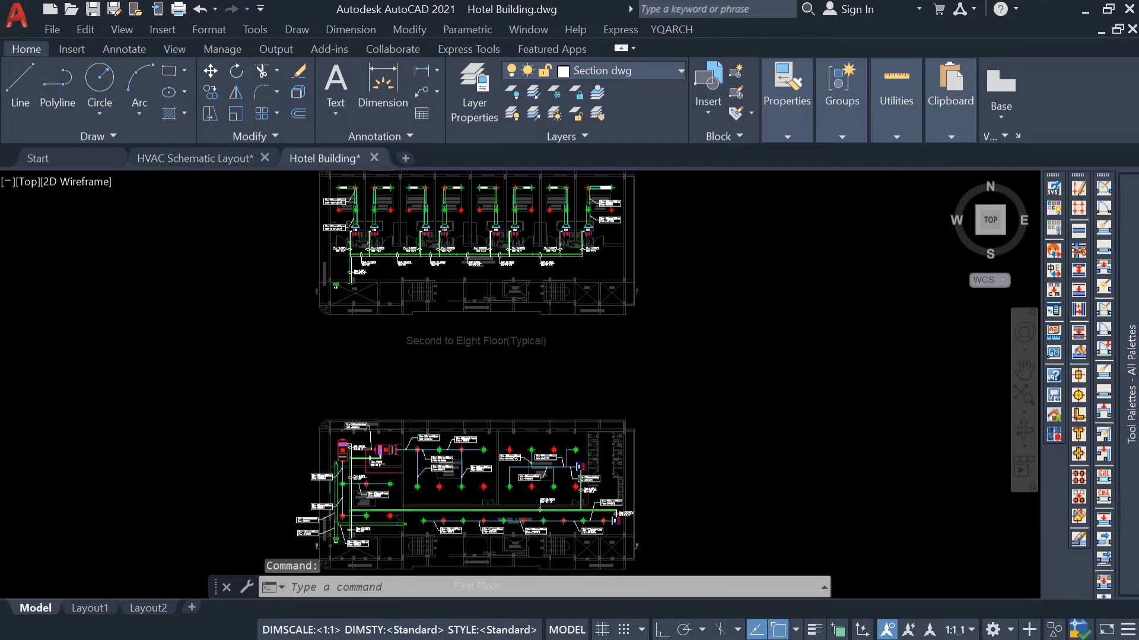
pyautogui.scroll(2, 432, 295)
pyautogui.moveTo(402, 330); pyautogui.dragTo(401, 391, button='middle')
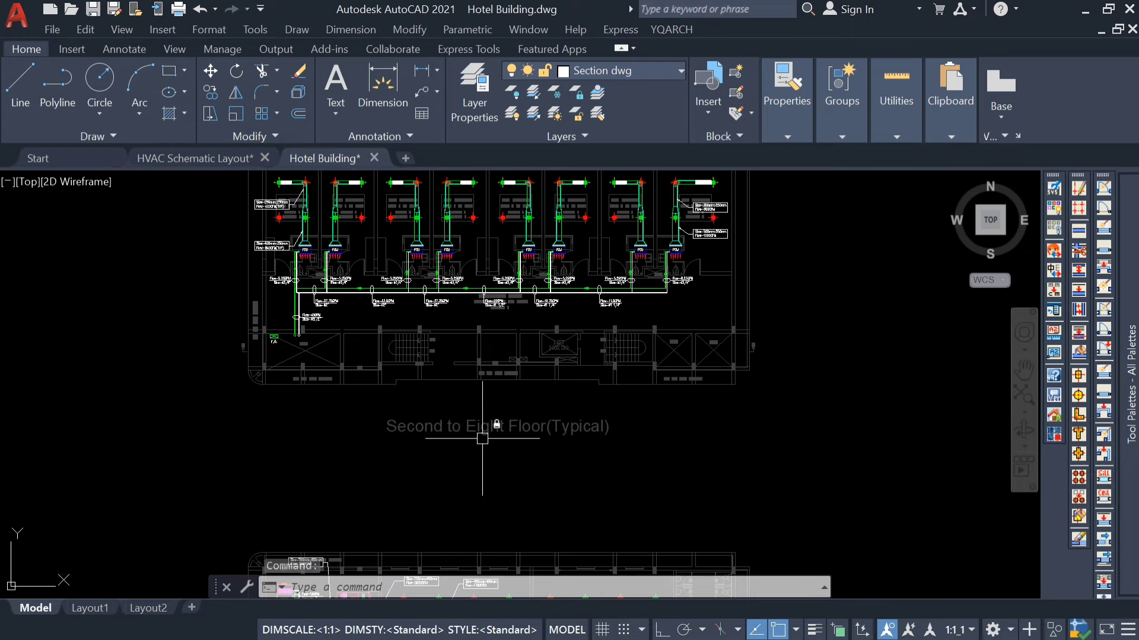
pyautogui.moveTo(320, 385); pyautogui.dragTo(328, 456, button='middle')
pyautogui.scroll(2, 329, 345)
pyautogui.moveTo(275, 331); pyautogui.dragTo(247, 348, button='middle')
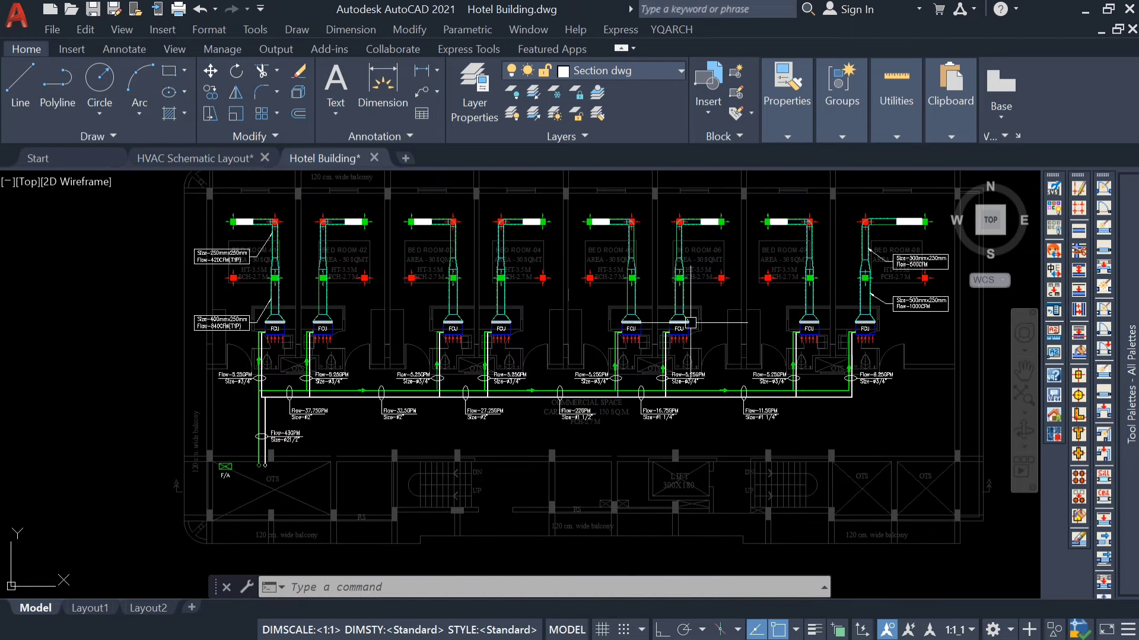
pyautogui.scroll(-2, 687, 322)
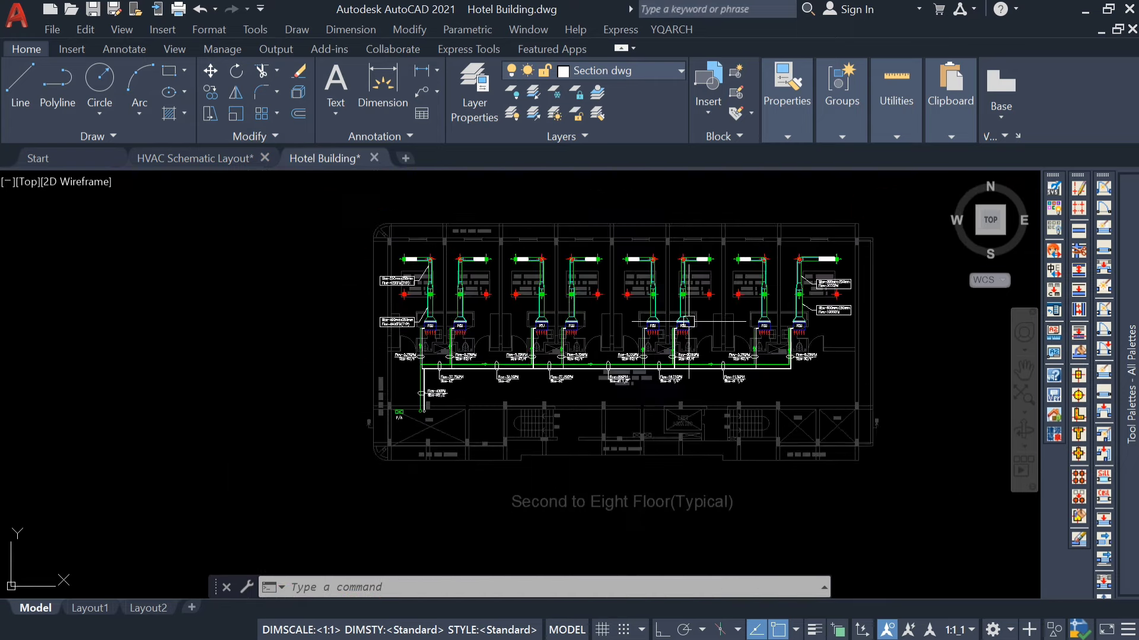
# Step: Return to the HVAC Schematic Layout drawing and copy the two First Floor fan coil units to the Second Floor level near the riser shaft
pyautogui.click(189, 159)
pyautogui.scroll(1, 587, 350)
pyautogui.click(645, 333)
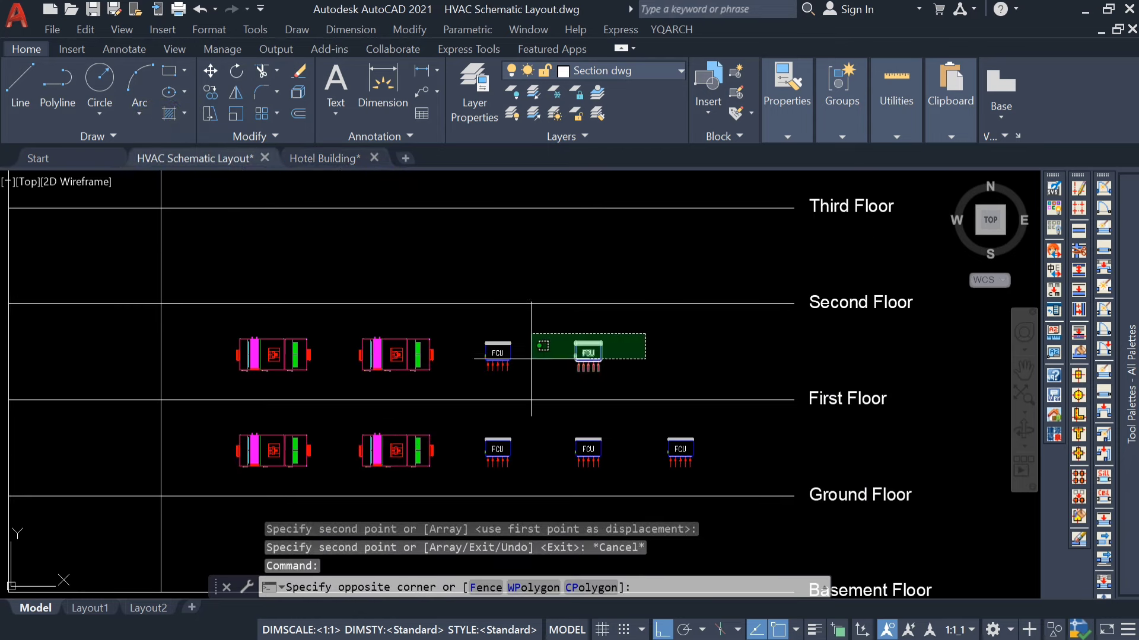
pyautogui.click(466, 386)
pyautogui.write('co')
pyautogui.press('Return')
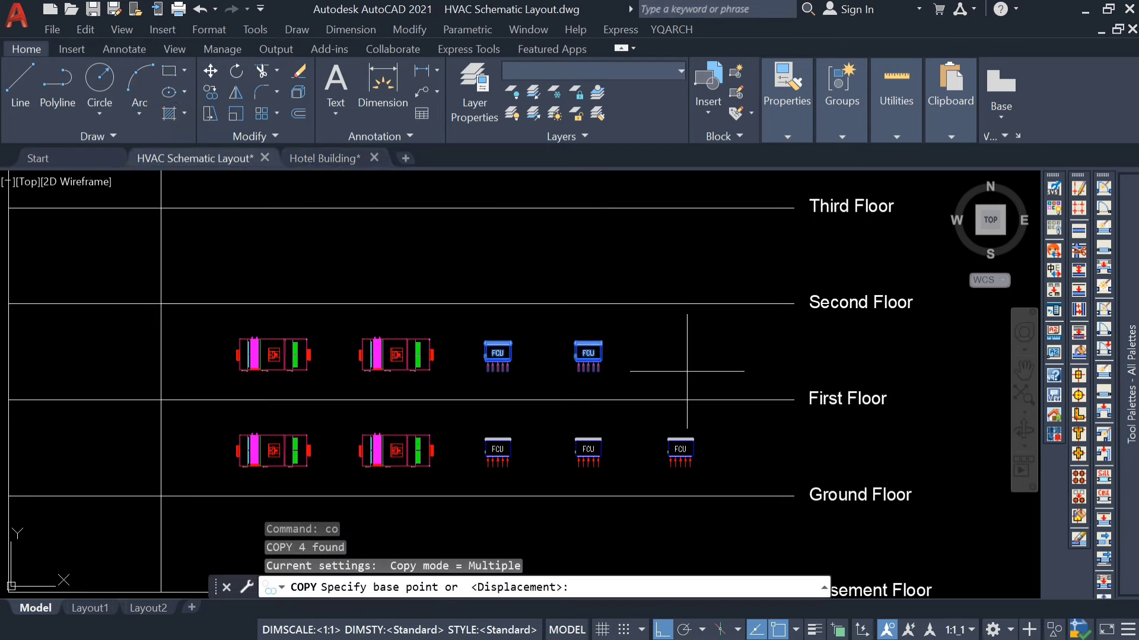
pyautogui.click(701, 372)
pyautogui.click(663, 630)
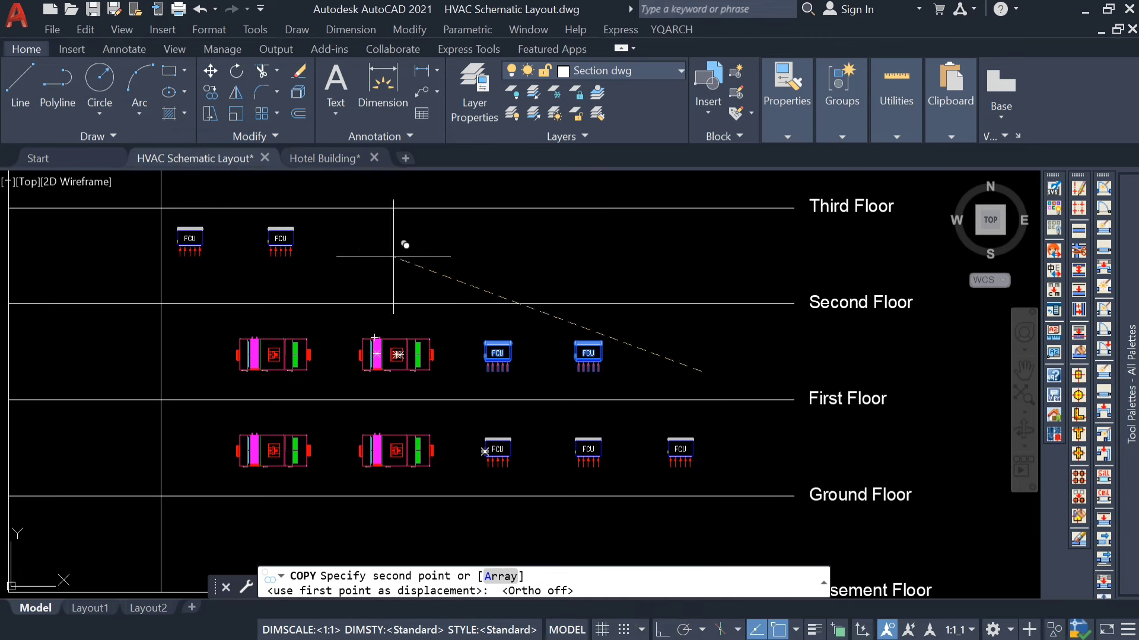
pyautogui.click(465, 276)
pyautogui.press('Escape')
# Step: Copy the second fan coil unit on the Second Floor level at equal spacing to extend the row to six units
pyautogui.click(407, 227)
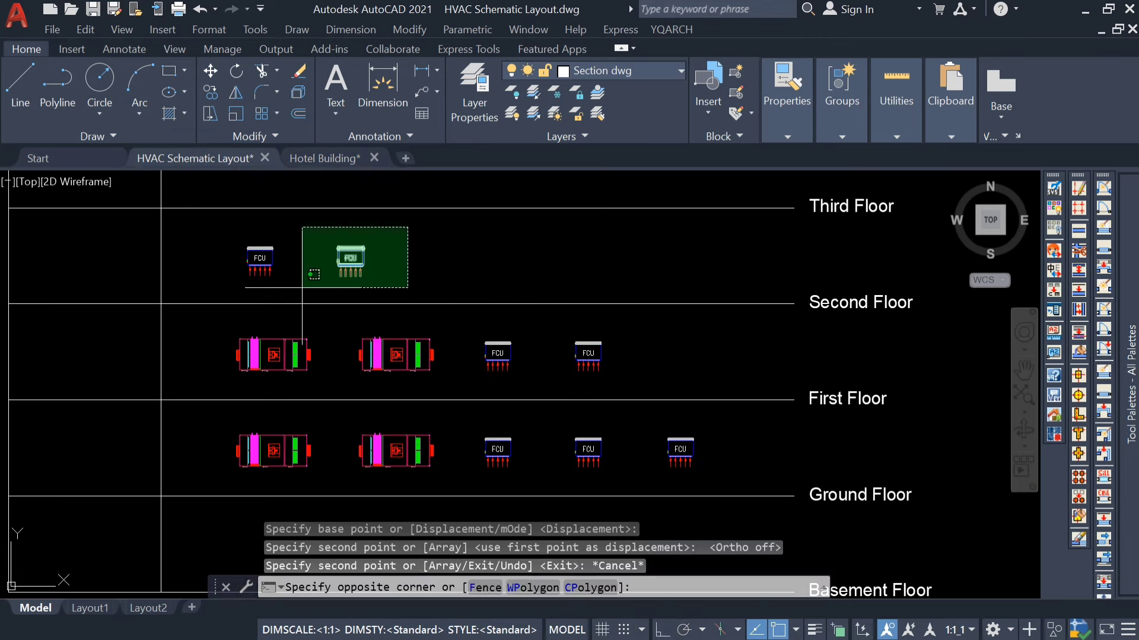
pyautogui.click(303, 287)
pyautogui.write('c')
pyautogui.press('Return')
pyautogui.scroll(4, 300, 255)
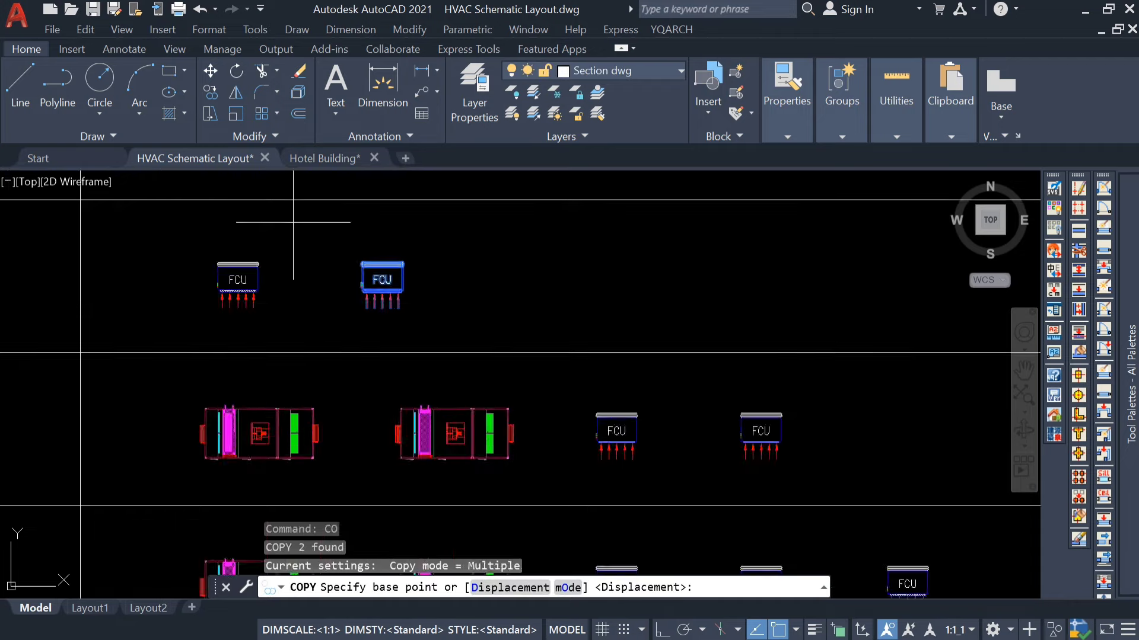
pyautogui.click(236, 310)
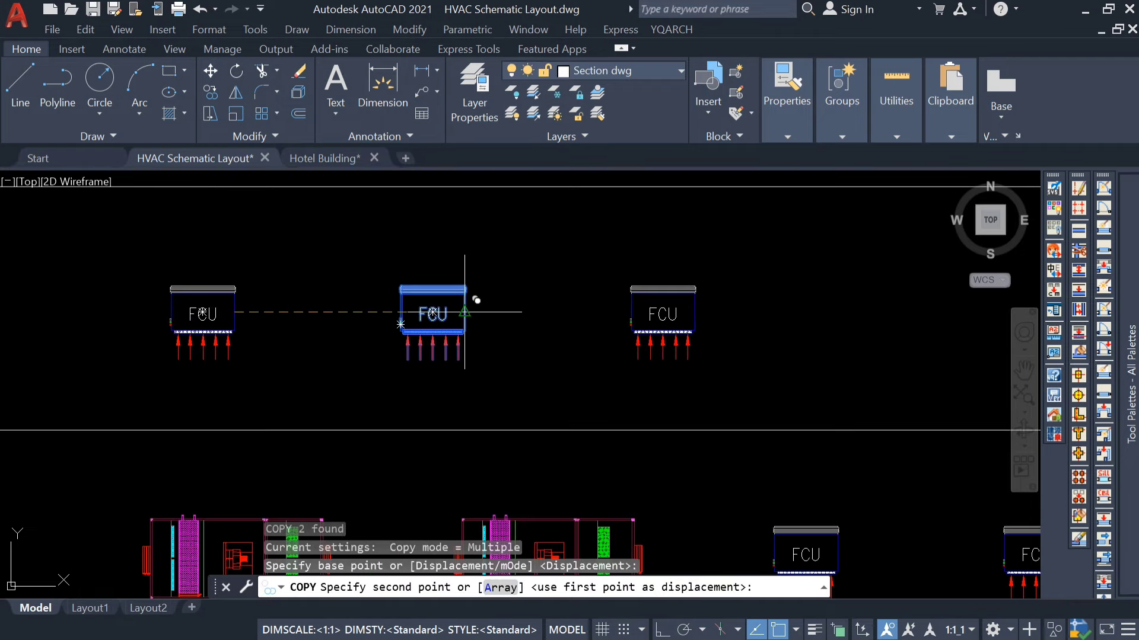
pyautogui.click(465, 310)
pyautogui.click(692, 311)
pyautogui.scroll(-4, 692, 310)
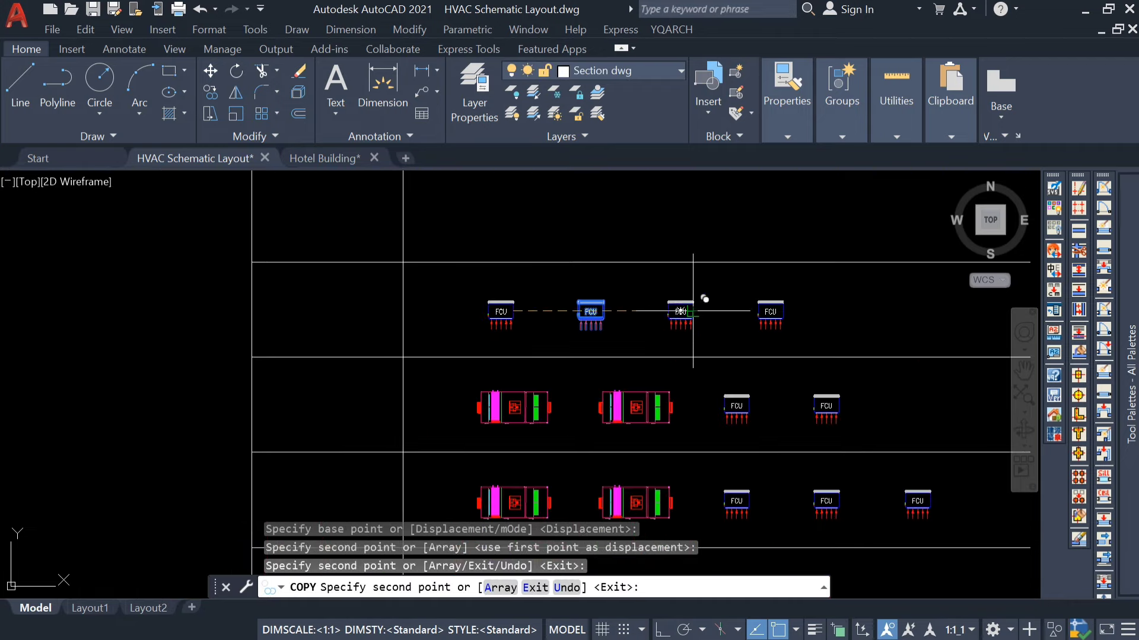
pyautogui.moveTo(692, 310); pyautogui.dragTo(535, 304, button='middle')
pyautogui.scroll(4, 632, 305)
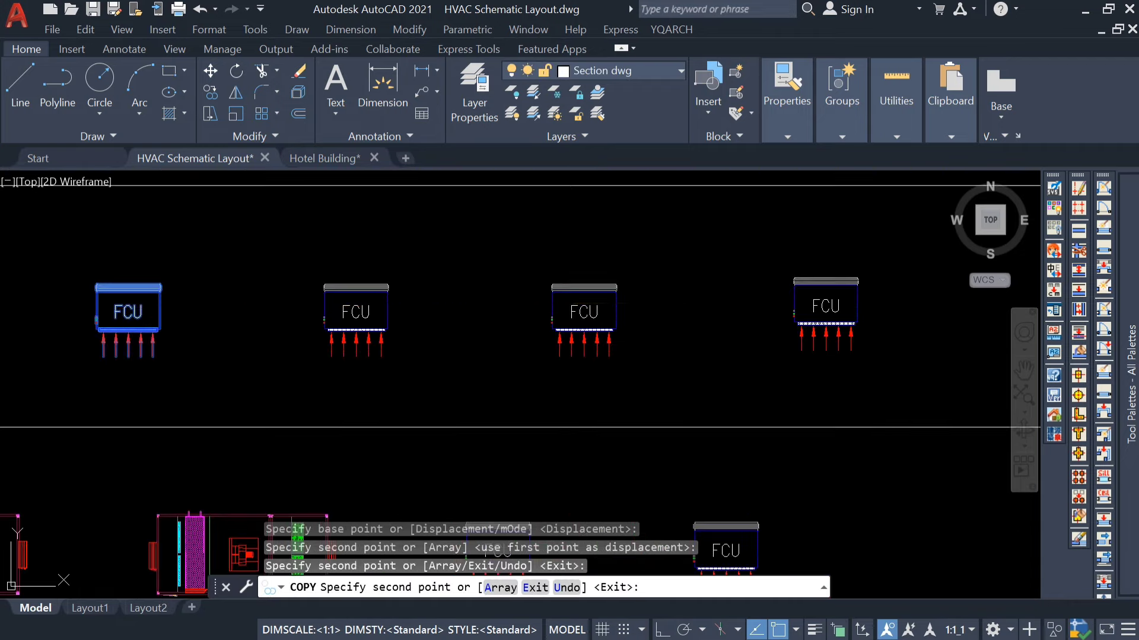
pyautogui.click(631, 310)
pyautogui.scroll(-4, 843, 310)
pyautogui.press('Escape')
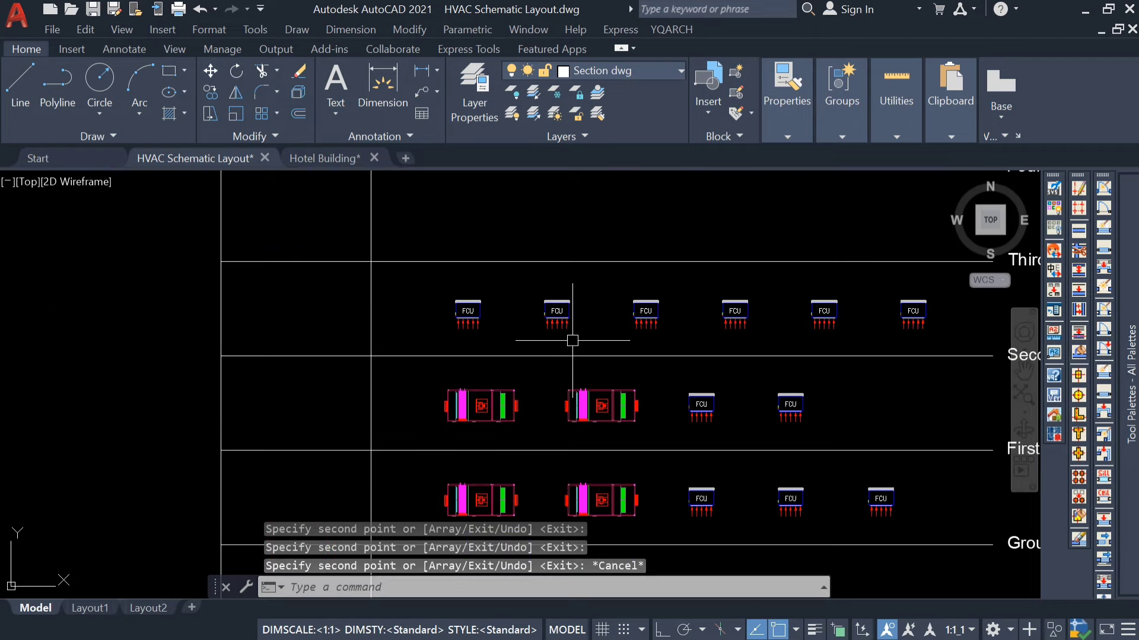
pyautogui.moveTo(572, 338); pyautogui.dragTo(367, 379, button='middle')
pyautogui.scroll(2, 321, 354)
pyautogui.click(386, 336)
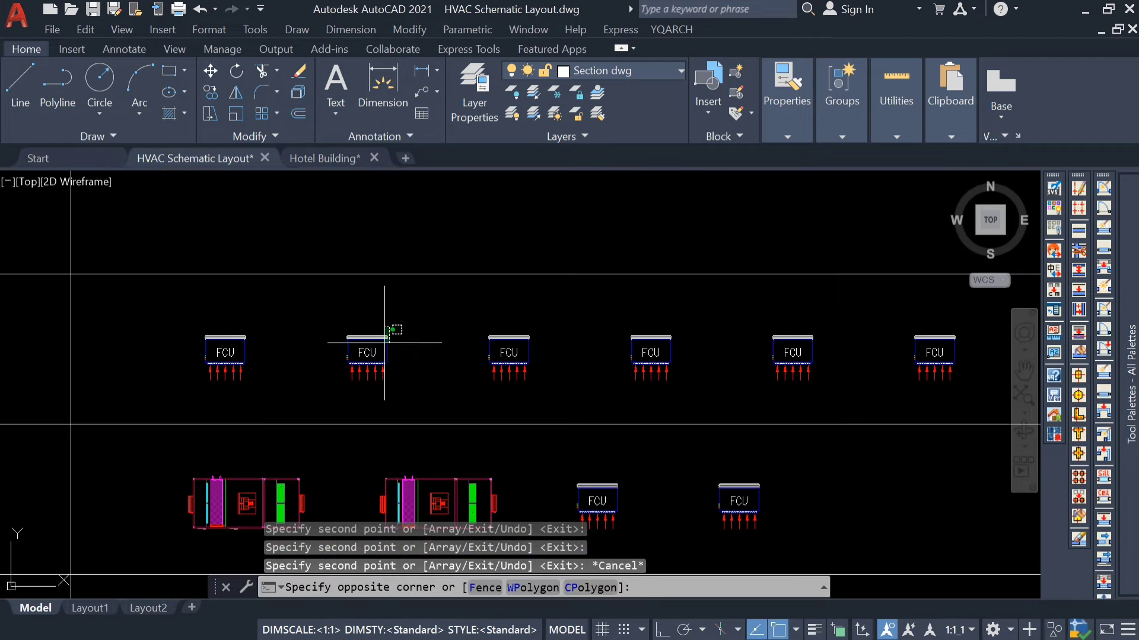
pyautogui.click(386, 344)
pyautogui.click(542, 307)
pyautogui.click(452, 387)
pyautogui.click(752, 315)
pyautogui.click(590, 393)
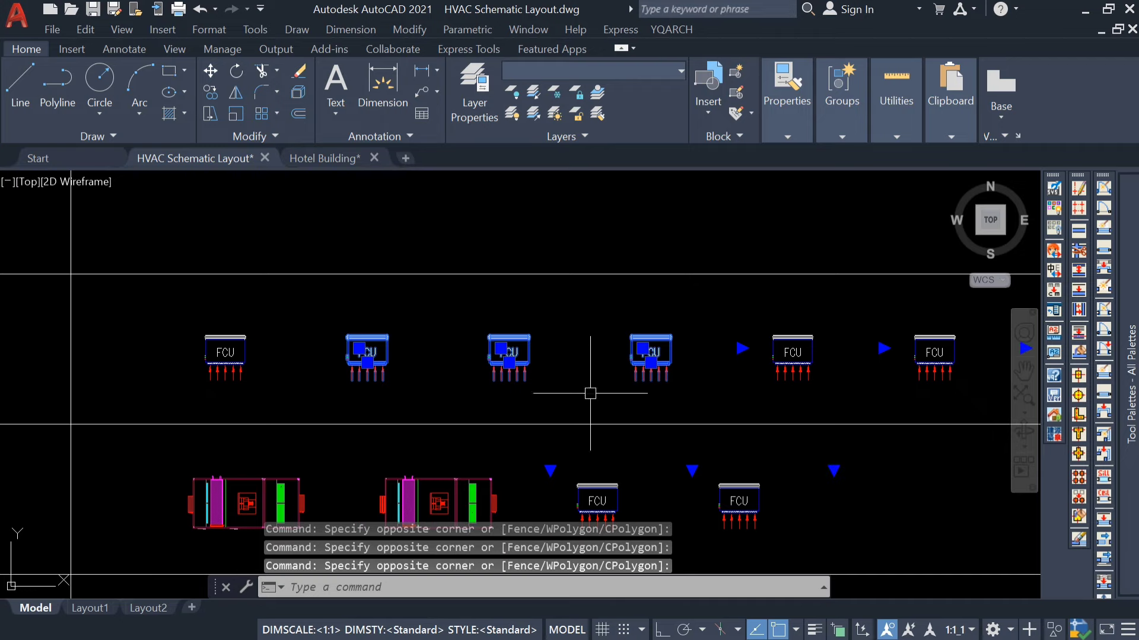
pyautogui.moveTo(870, 316); pyautogui.dragTo(679, 333, button='middle')
pyautogui.click(792, 331)
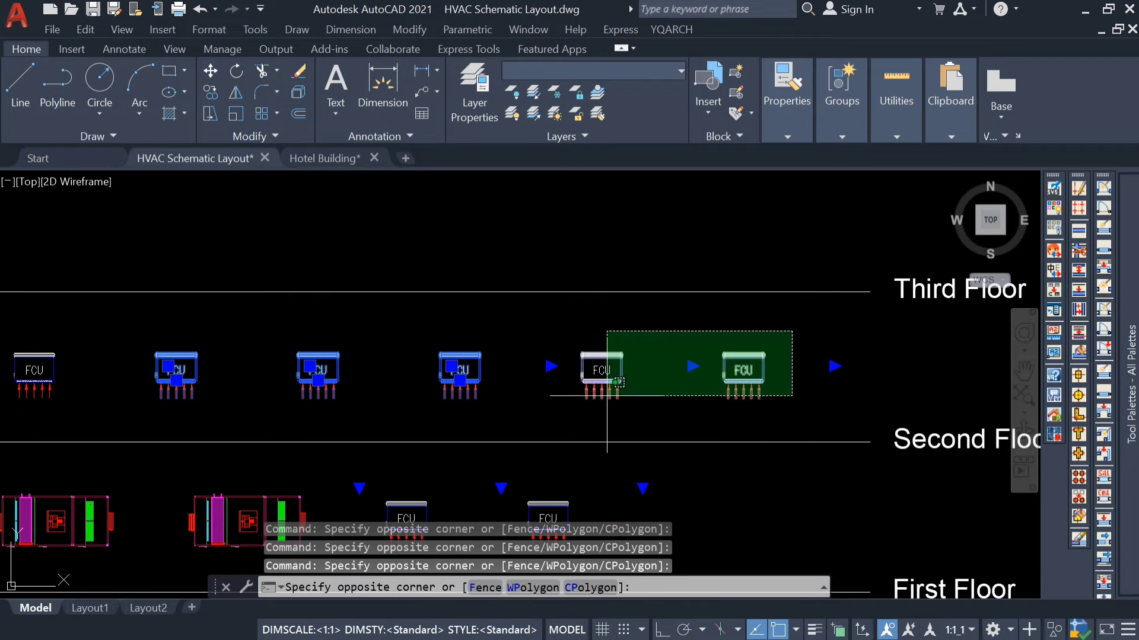
pyautogui.click(559, 407)
pyautogui.press('Escape')
# Step: Delete the last four fan coil units of the Second Floor row, keeping only the two nearest the riser shaft
pyautogui.scroll(-2, 410, 354)
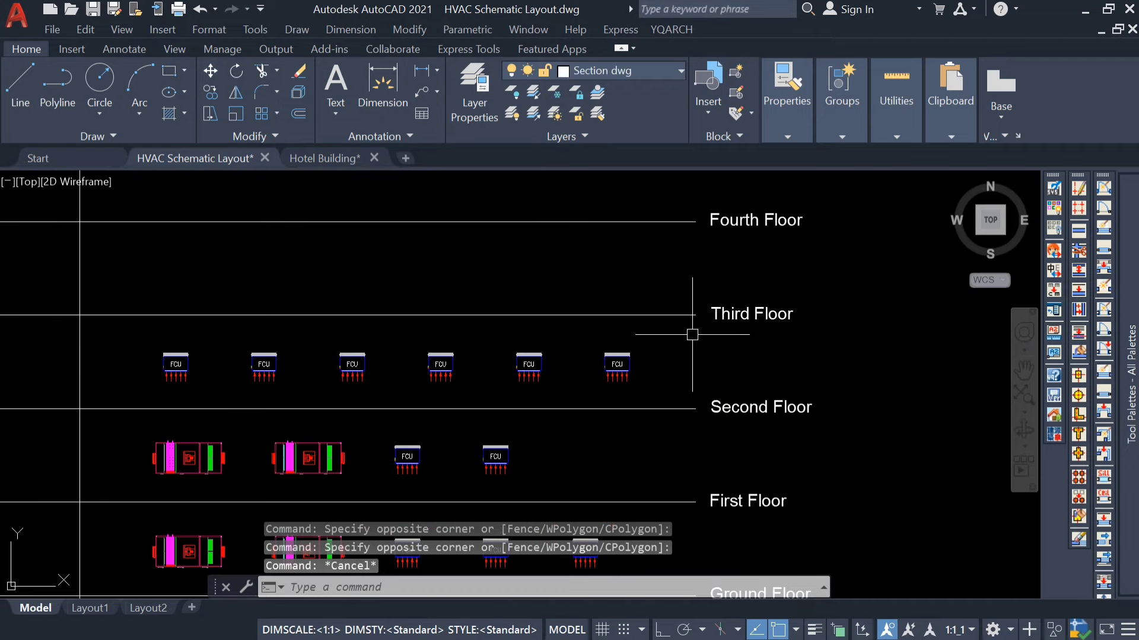
pyautogui.click(692, 335)
pyautogui.click(328, 389)
pyautogui.press('Delete')
# Step: Move the second fan coil unit on the Second Floor level horizontally closer to the first, with Ortho on
pyautogui.scroll(3, 261, 369)
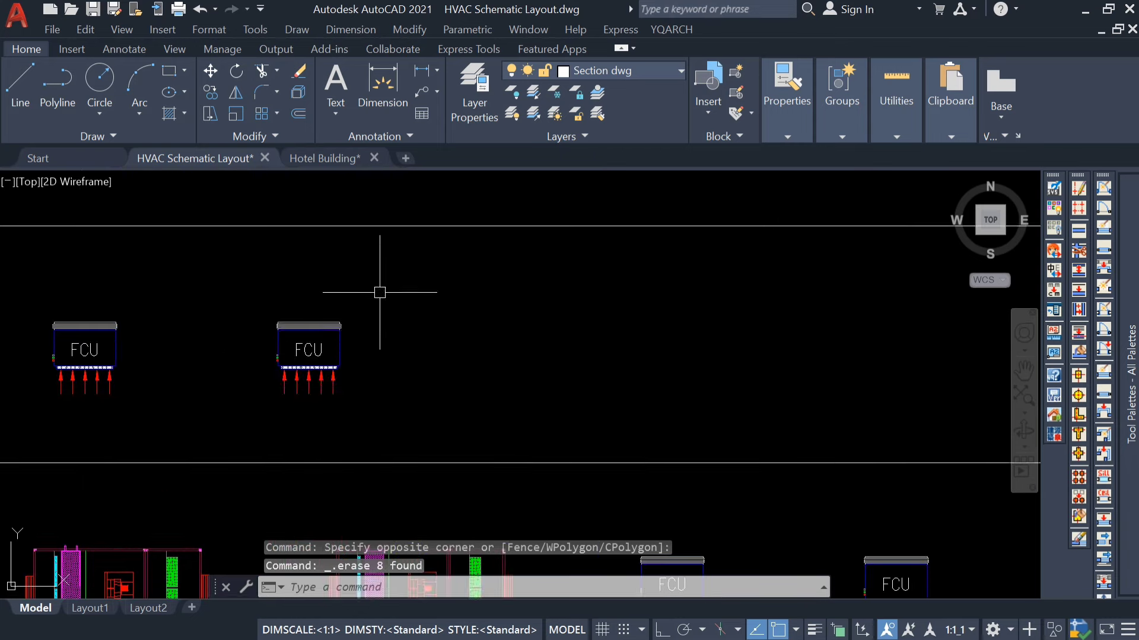
pyautogui.click(379, 292)
pyautogui.click(207, 410)
pyautogui.write('M')
pyautogui.press('Return')
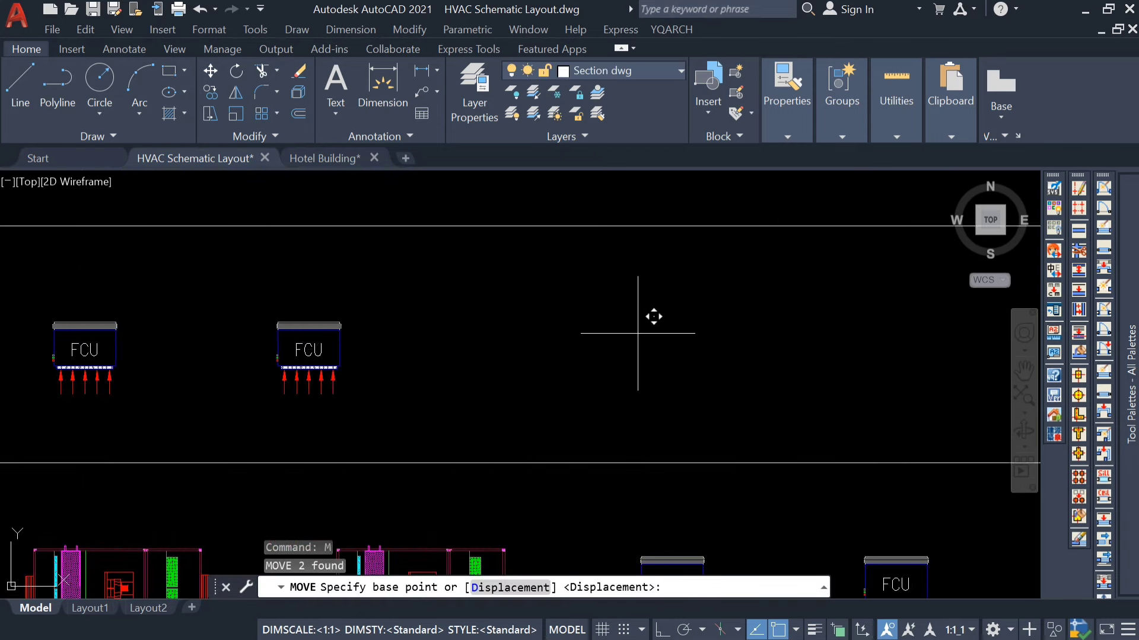
pyautogui.click(640, 335)
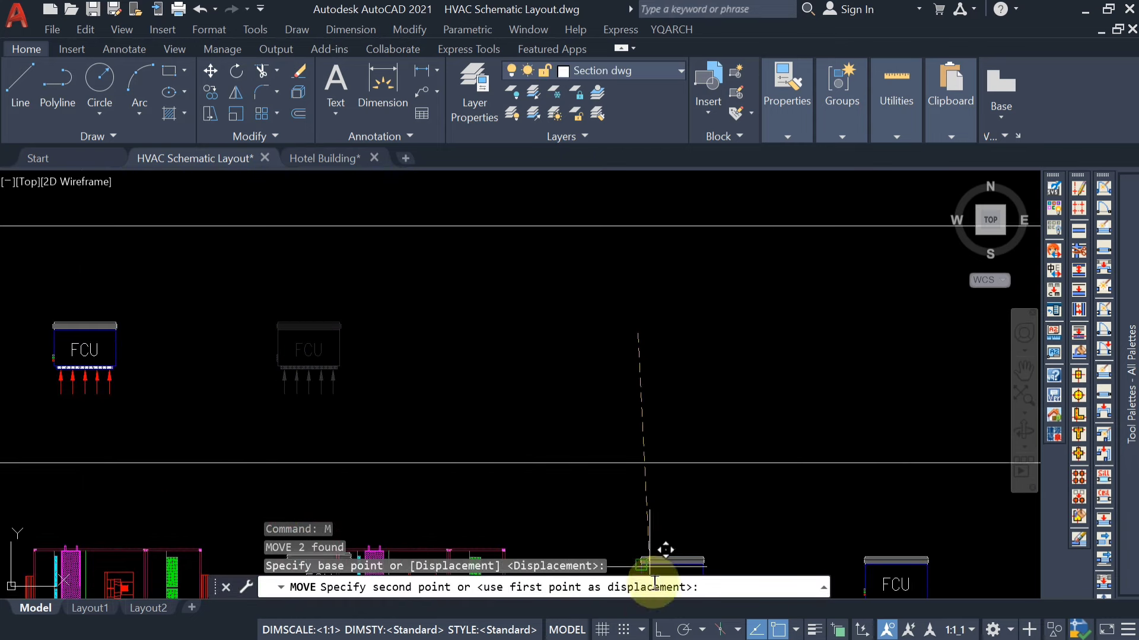
pyautogui.click(663, 630)
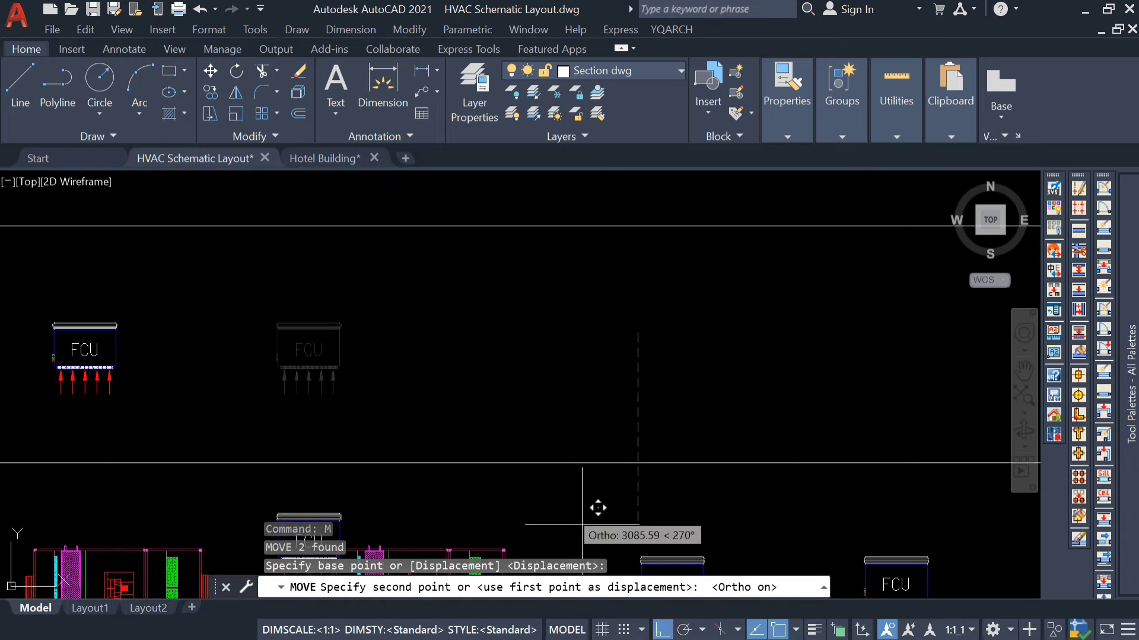
pyautogui.click(562, 382)
pyautogui.press('Escape')
# Step: Copy the second fan coil unit on the Second Floor level repeatedly at the same closer spacing to extend the row to eight units
pyautogui.moveTo(280, 318); pyautogui.dragTo(437, 310, button='middle')
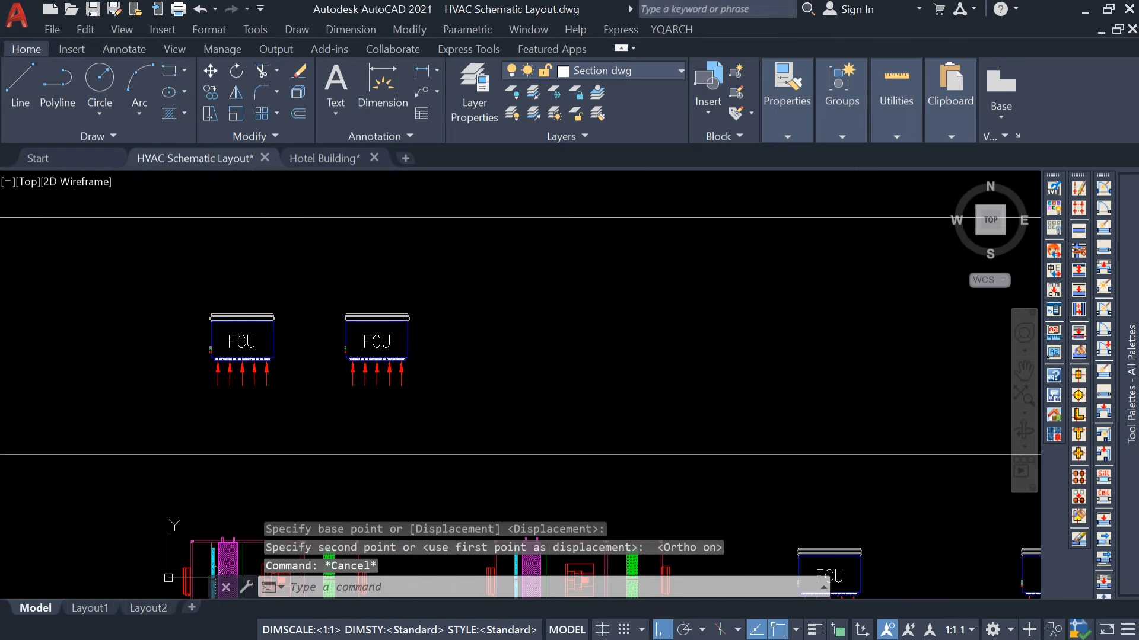
pyautogui.click(437, 310)
pyautogui.click(334, 405)
pyautogui.write('co')
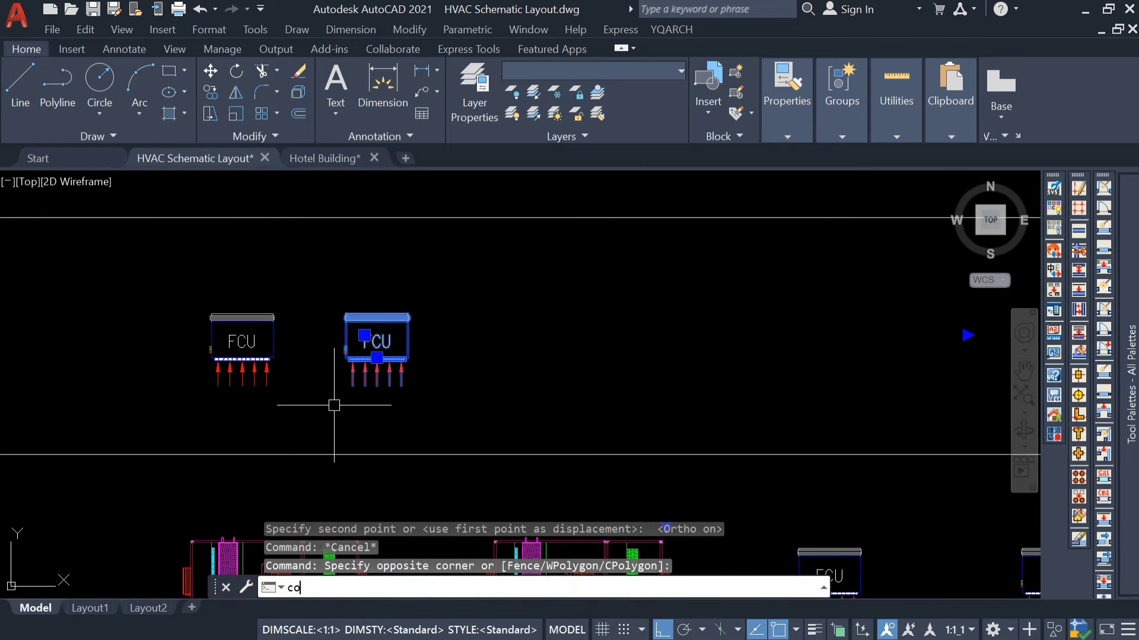
pyautogui.press('Return')
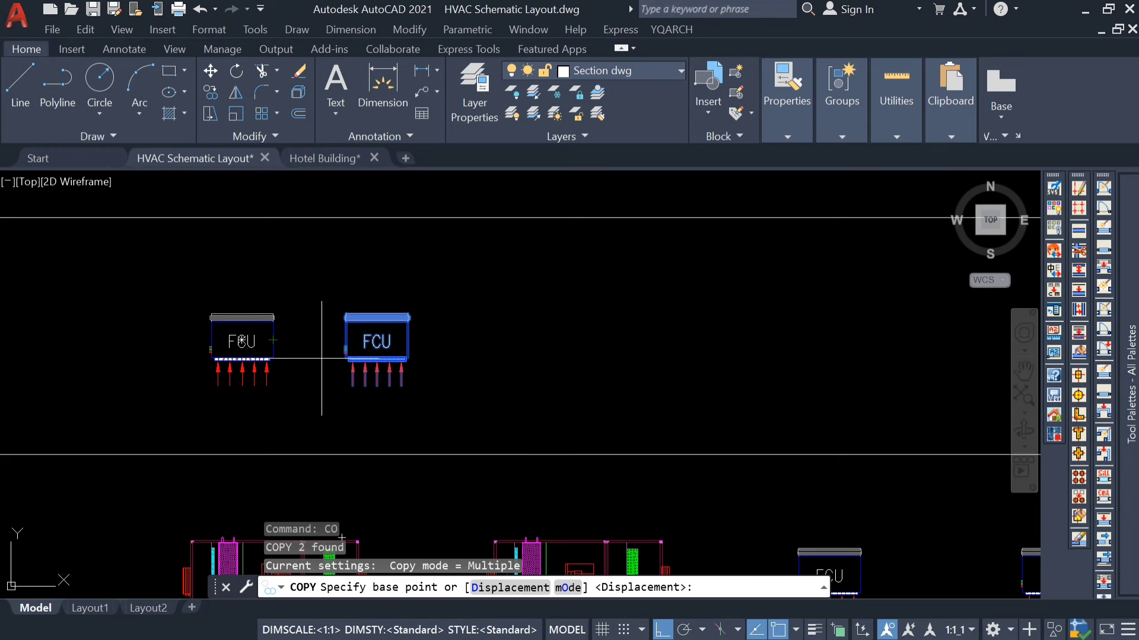
pyautogui.click(273, 340)
pyautogui.click(408, 340)
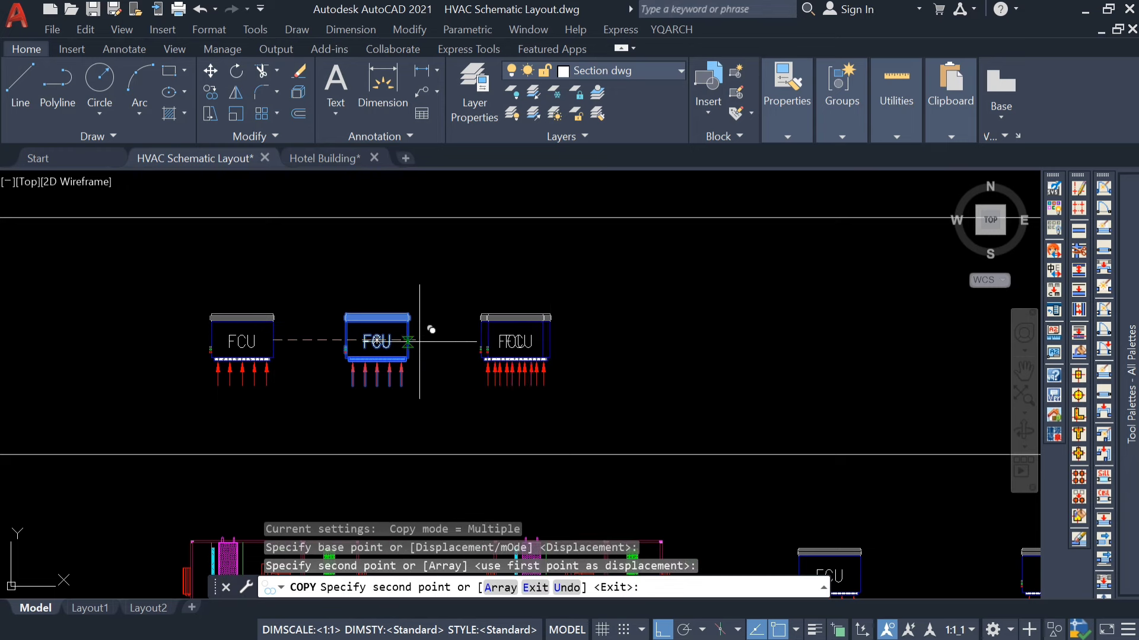
pyautogui.click(542, 340)
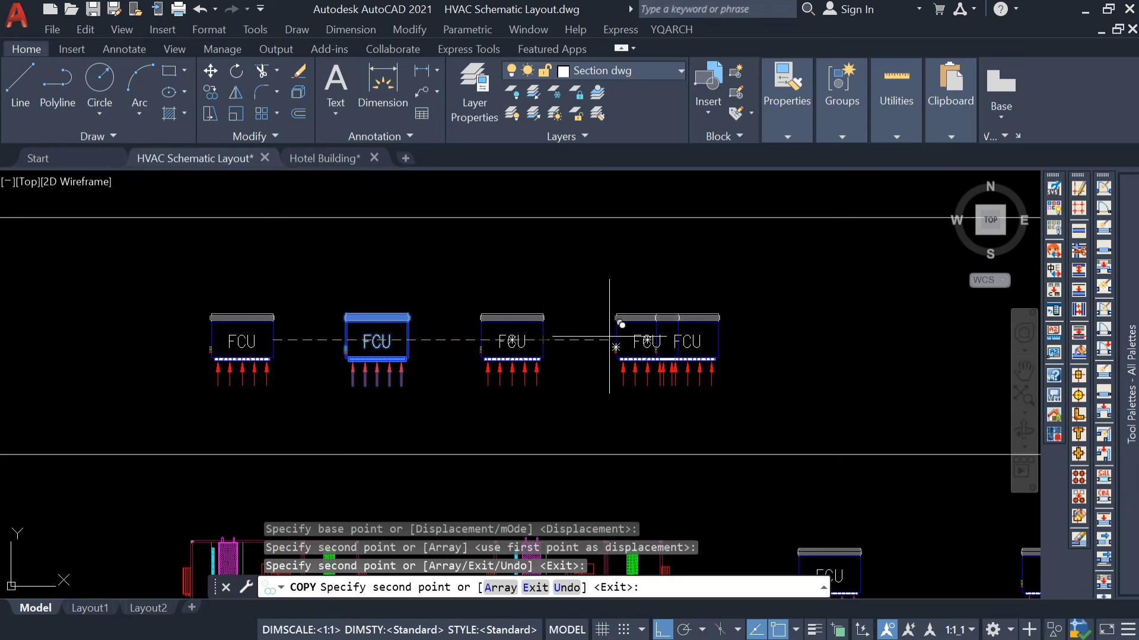
pyautogui.click(678, 340)
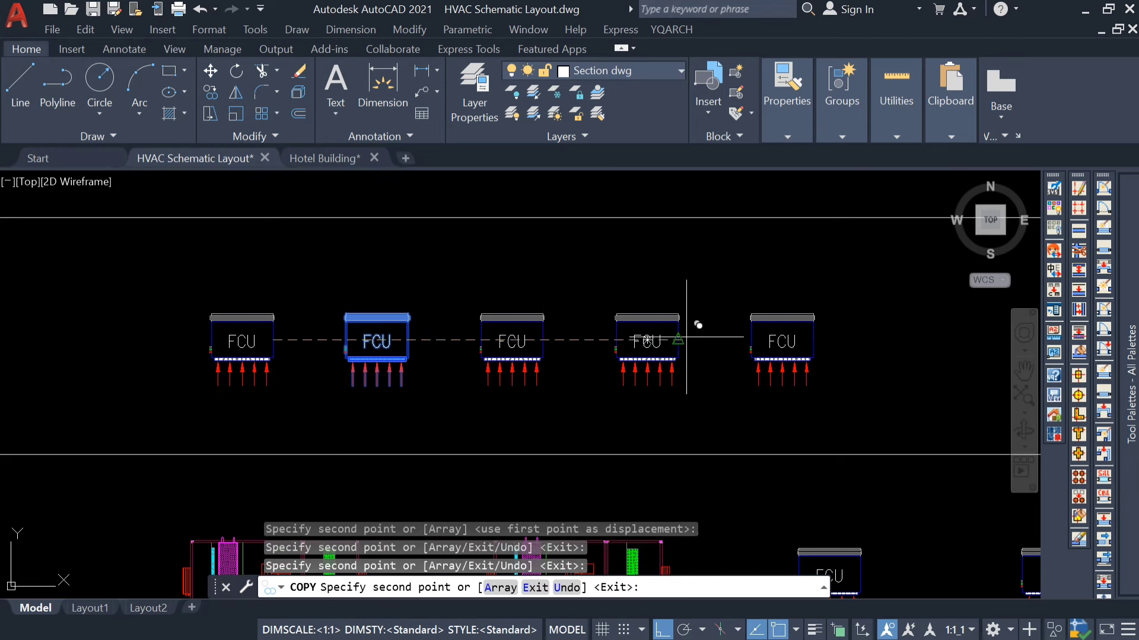
pyautogui.click(813, 335)
pyautogui.scroll(-2, 813, 336)
pyautogui.moveTo(897, 338); pyautogui.dragTo(611, 351, button='middle')
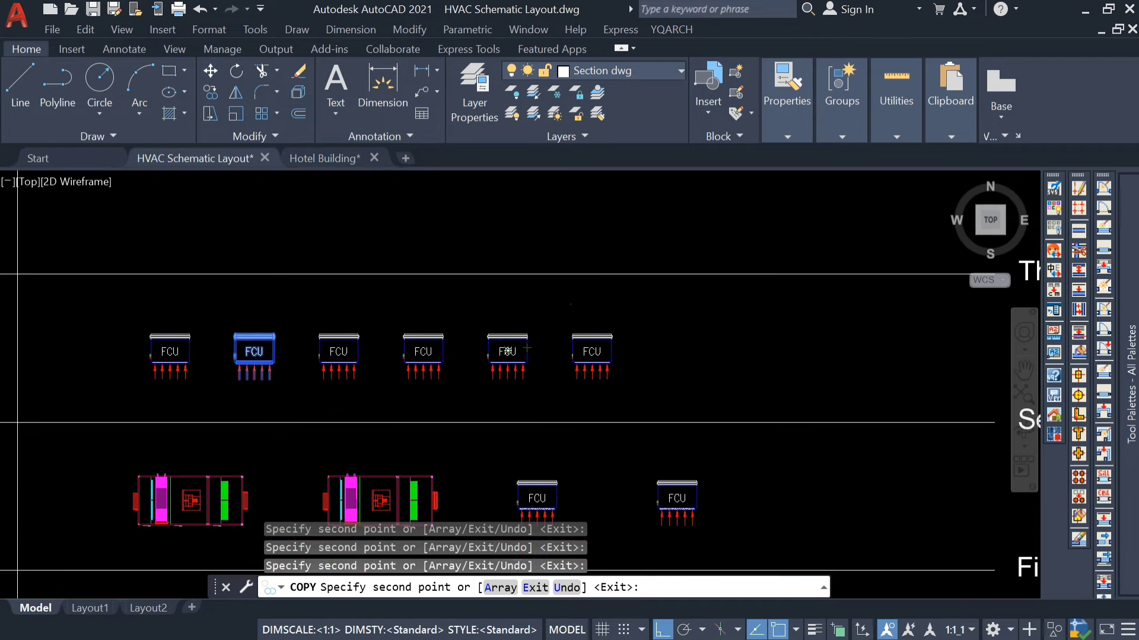
pyautogui.click(610, 351)
pyautogui.press('Escape')
# Step: Copy the Second Floor's row of eight fan coil units up to the Third, Fourth and Fifth Floor levels, using the floor line ends as reference points
pyautogui.scroll(-4, 734, 381)
pyautogui.scroll(2, 760, 338)
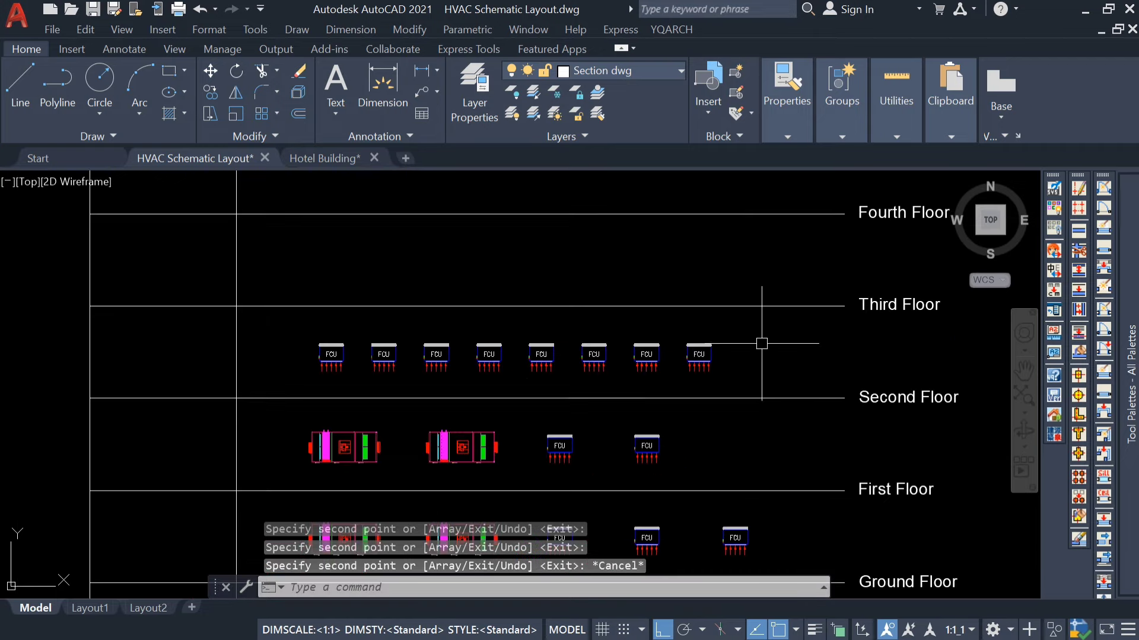
pyautogui.click(761, 330)
pyautogui.click(303, 387)
pyautogui.write('co')
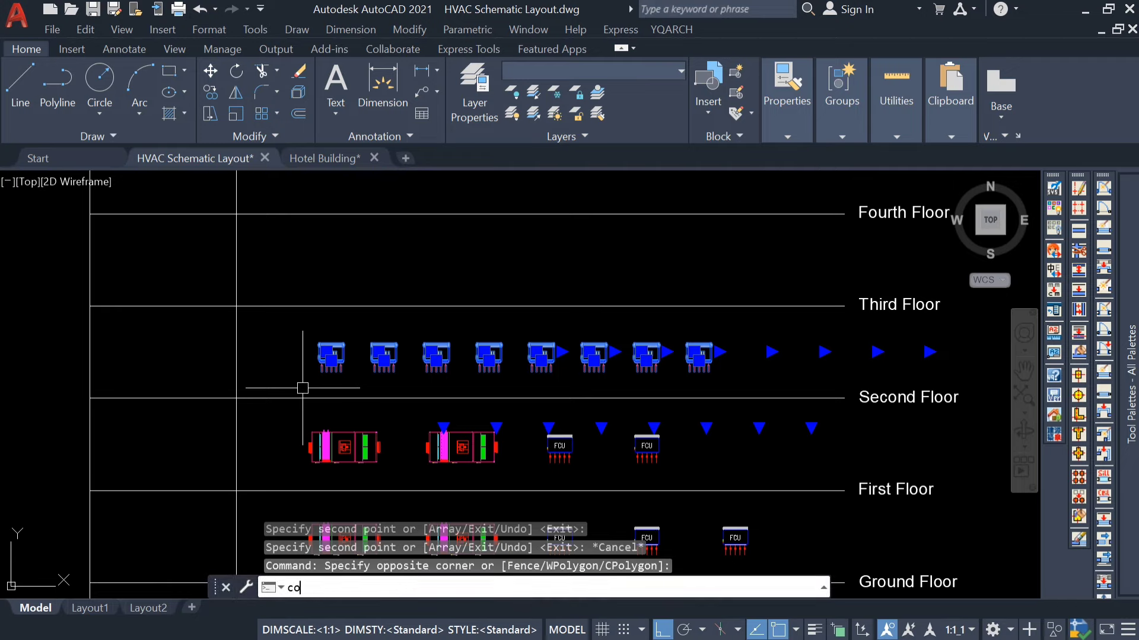
pyautogui.press('Return')
pyautogui.click(842, 398)
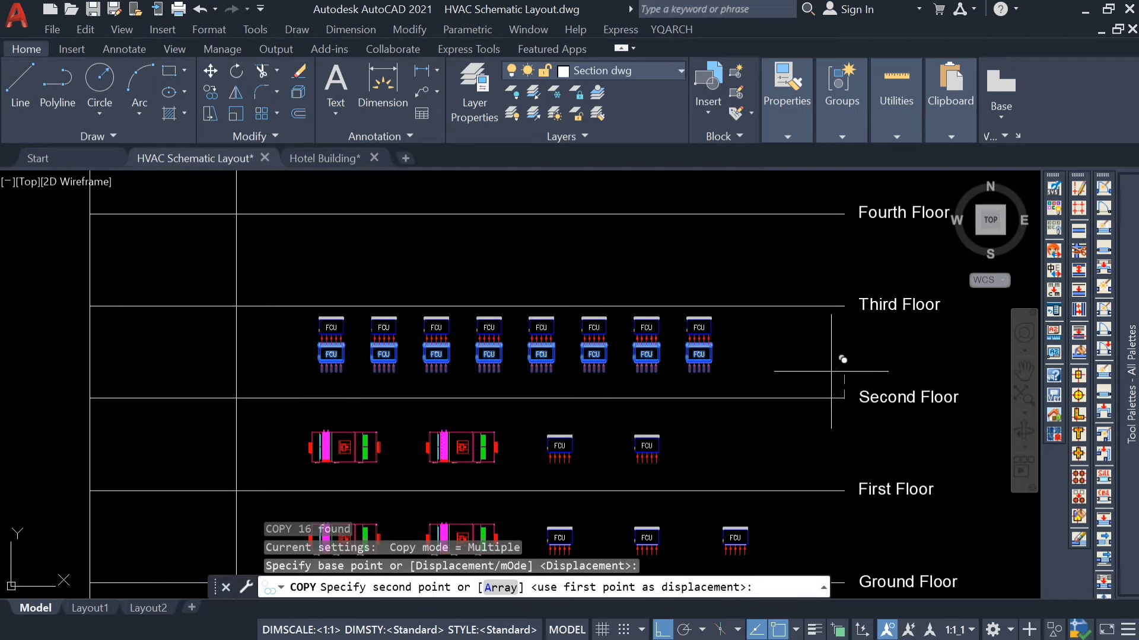
pyautogui.click(844, 306)
pyautogui.moveTo(806, 296); pyautogui.dragTo(771, 395, button='middle')
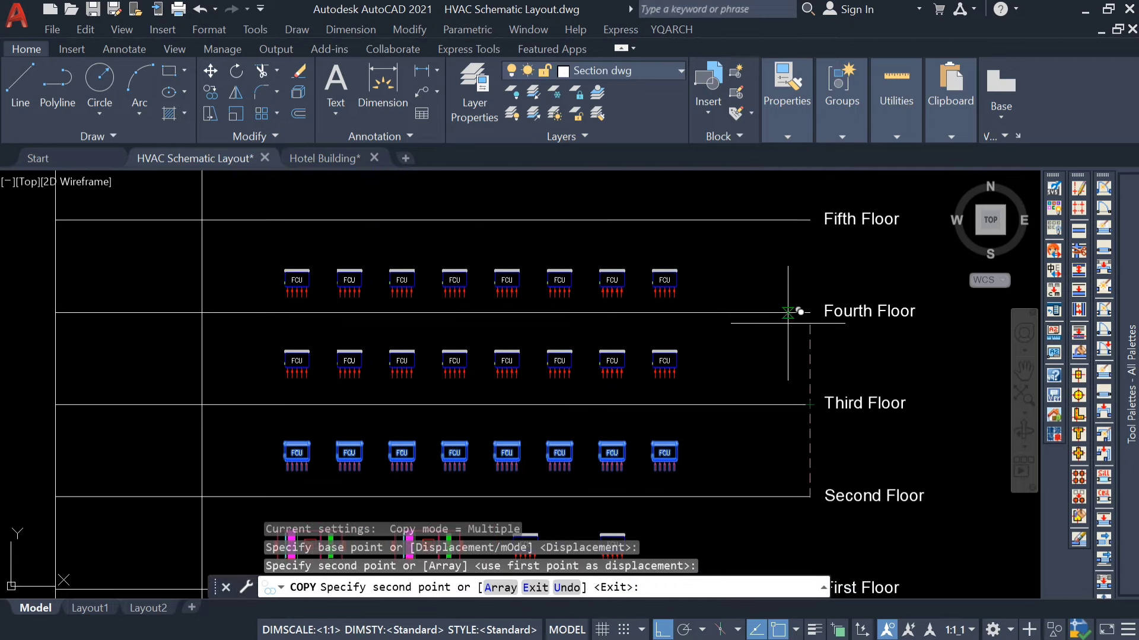
pyautogui.click(810, 313)
pyautogui.click(809, 220)
# Step: Continue copying the row of eight fan coil units up to the Sixth, Seventh and Eighth Floor levels, then end the Copy command
pyautogui.scroll(-2, 809, 237)
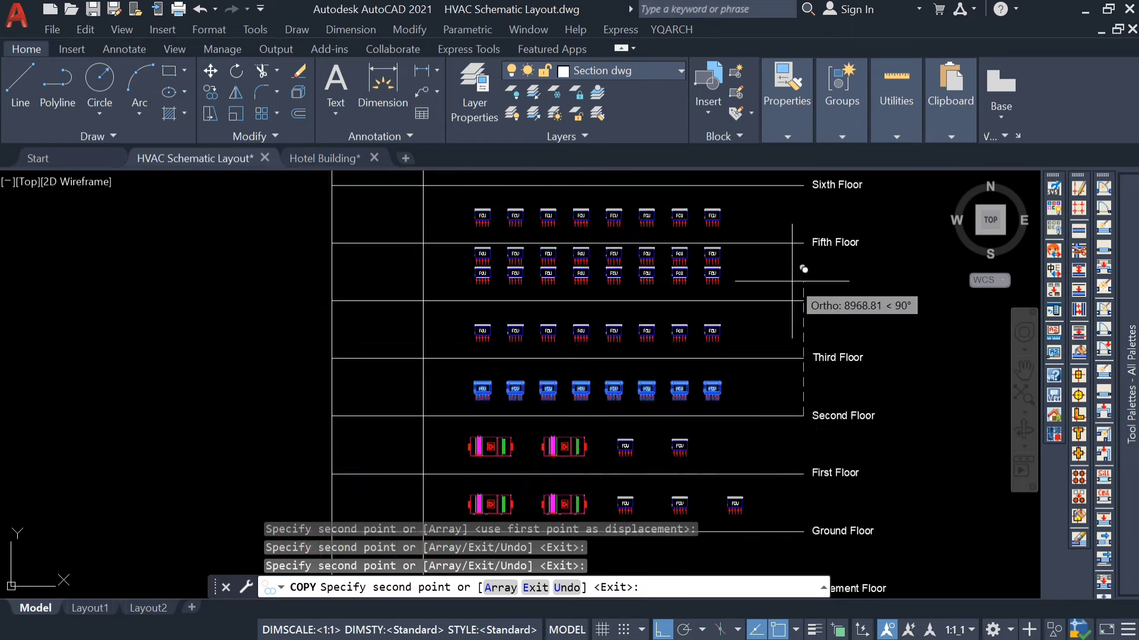
pyautogui.moveTo(806, 267); pyautogui.dragTo(776, 394, button='middle')
pyautogui.click(786, 299)
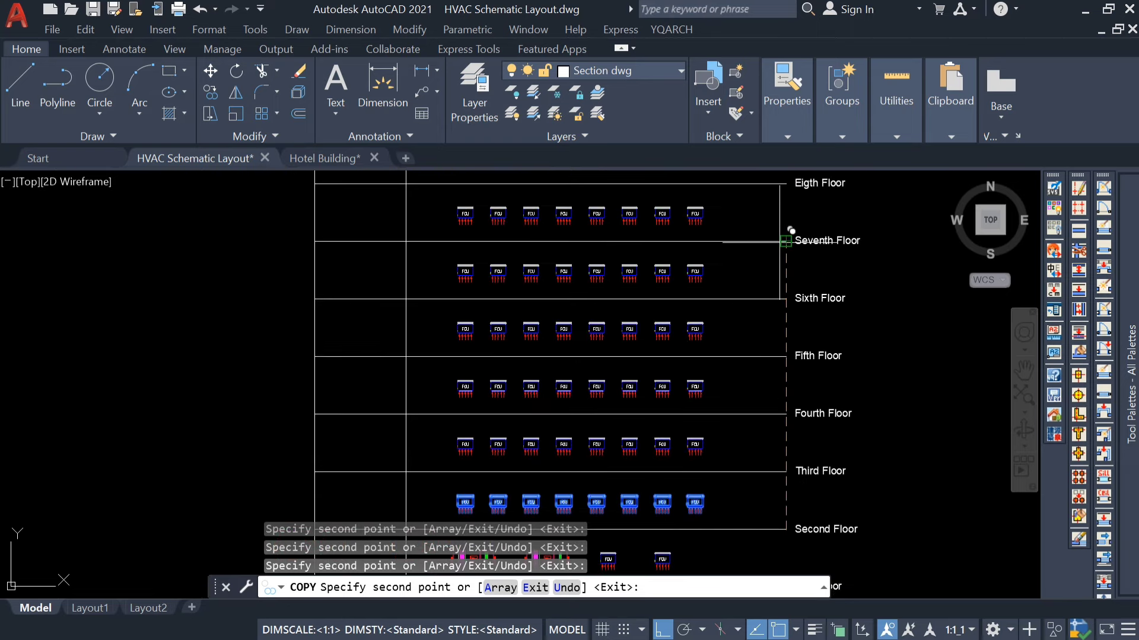
pyautogui.click(784, 241)
pyautogui.moveTo(795, 184)
pyautogui.mouseDown(button='middle')
pyautogui.moveTo(785, 289)
pyautogui.moveTo(755, 276)
pyautogui.mouseUp(button='middle')
pyautogui.click(788, 277)
pyautogui.press('Escape')
pyautogui.scroll(-2, 726, 254)
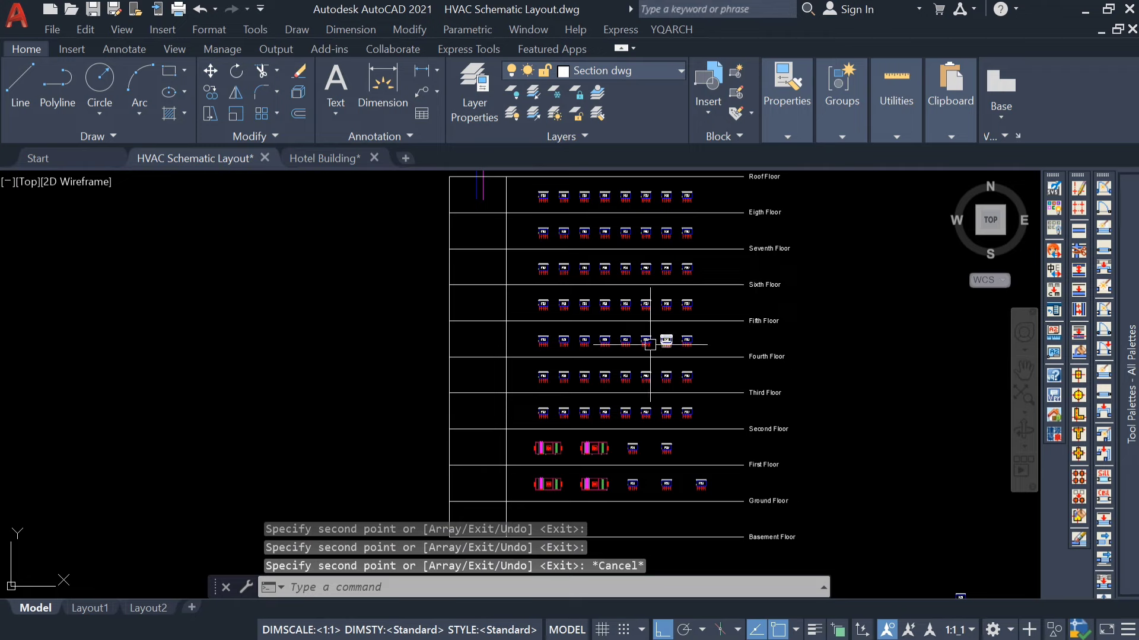
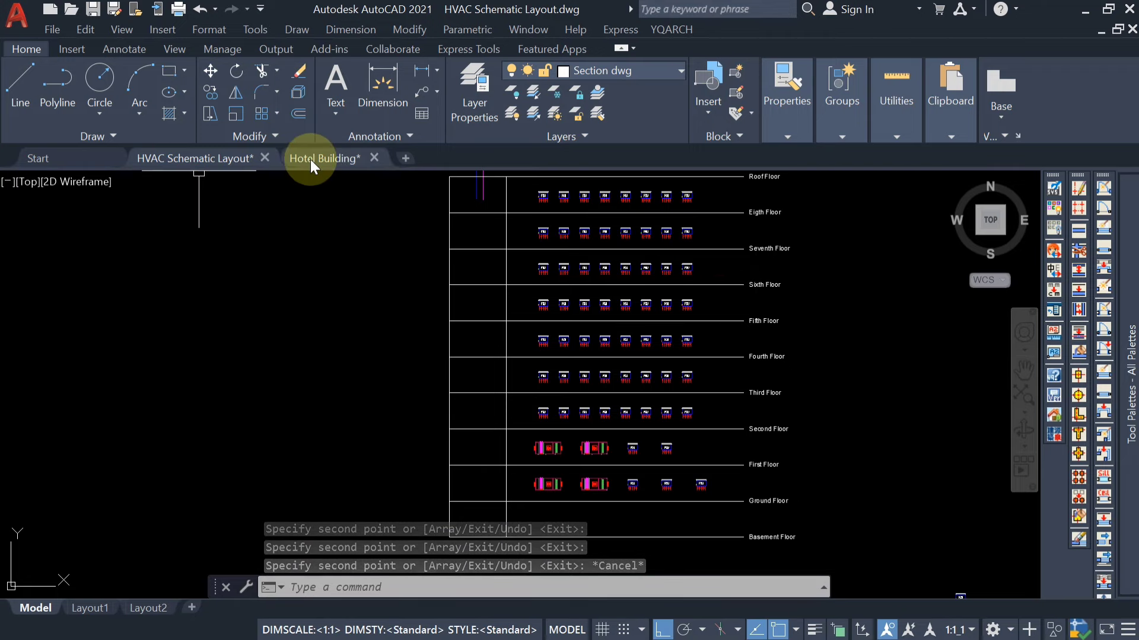
# Step: Examine the magenta chilled water supply line running from the secondary pumps down into the riser shaft, including its layer
pyautogui.moveTo(485, 183); pyautogui.dragTo(456, 362, button='middle')
pyautogui.scroll(2, 456, 358)
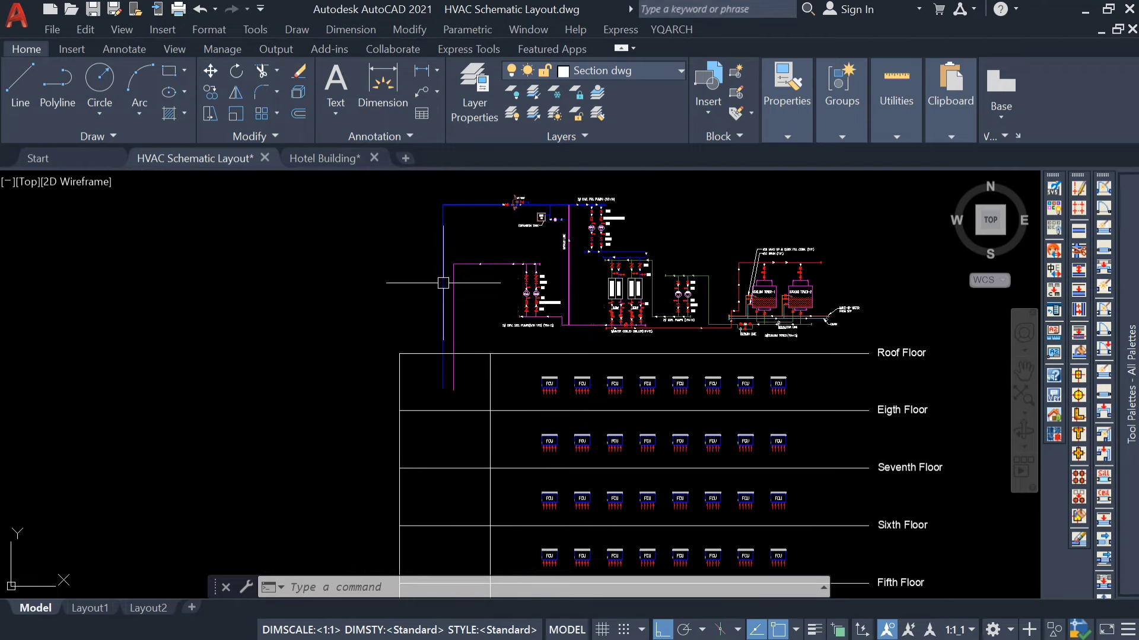
pyautogui.press('Escape')
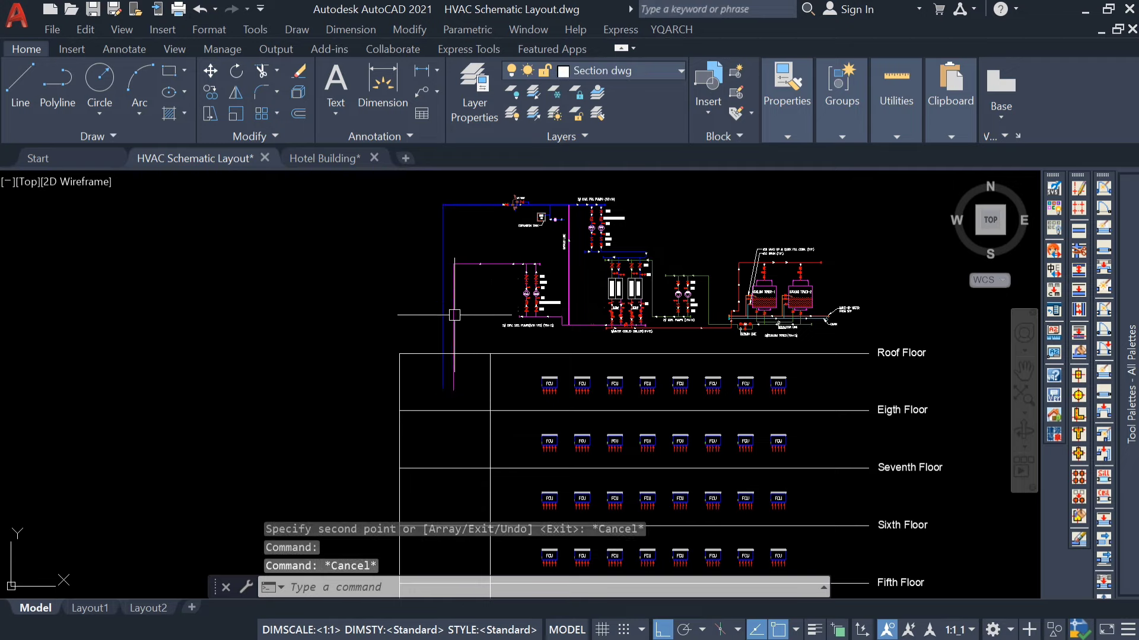
pyautogui.scroll(4, 463, 315)
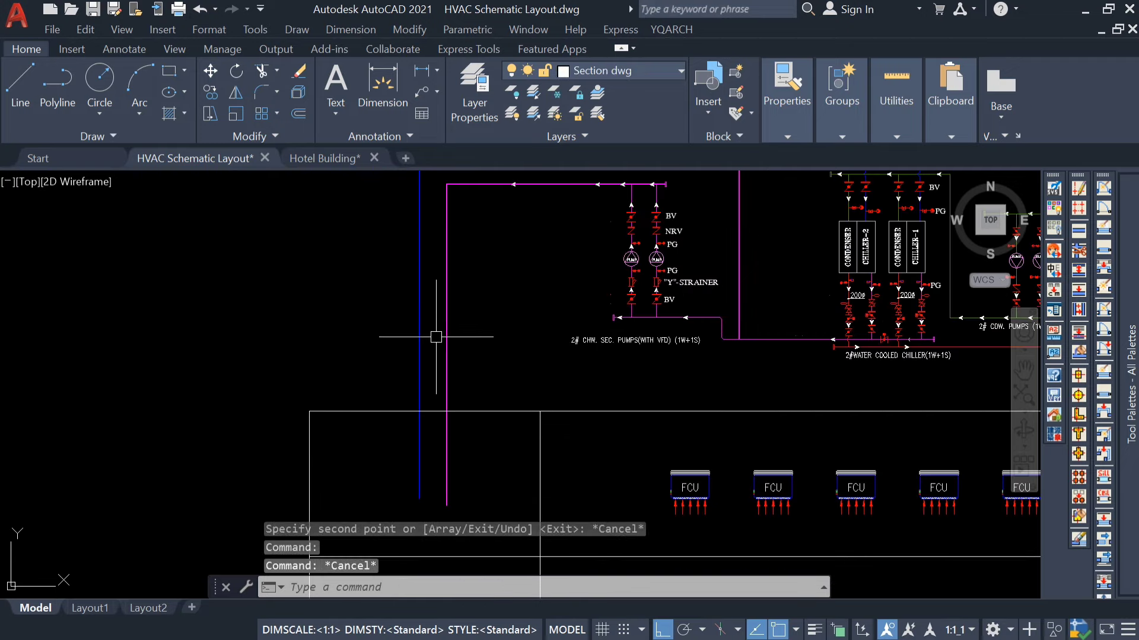
pyautogui.moveTo(503, 332); pyautogui.dragTo(475, 408, button='middle')
pyautogui.scroll(-2, 457, 343)
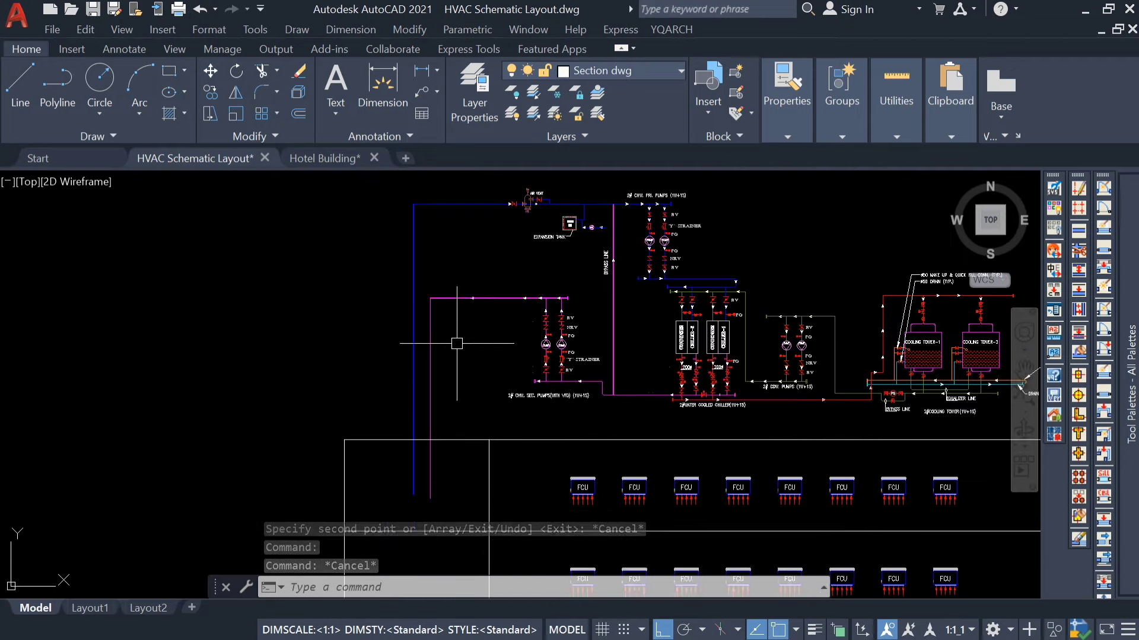
pyautogui.moveTo(457, 343); pyautogui.dragTo(449, 357, button='middle')
pyautogui.scroll(6, 554, 399)
pyautogui.scroll(-2, 453, 432)
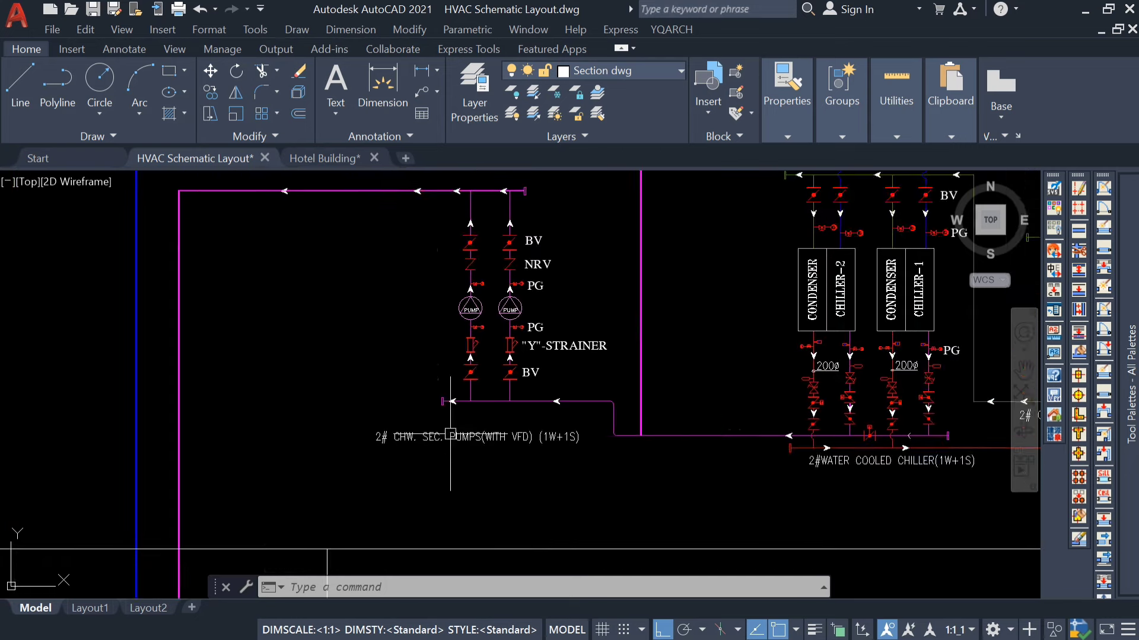
pyautogui.moveTo(342, 409); pyautogui.dragTo(461, 401, button='middle')
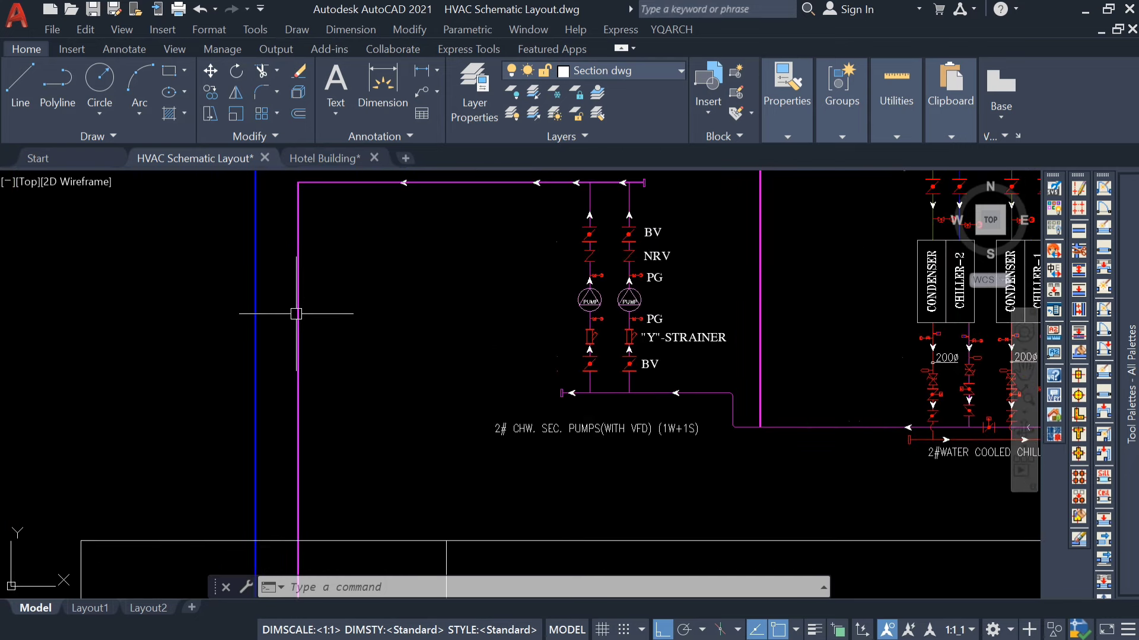
pyautogui.moveTo(296, 314)
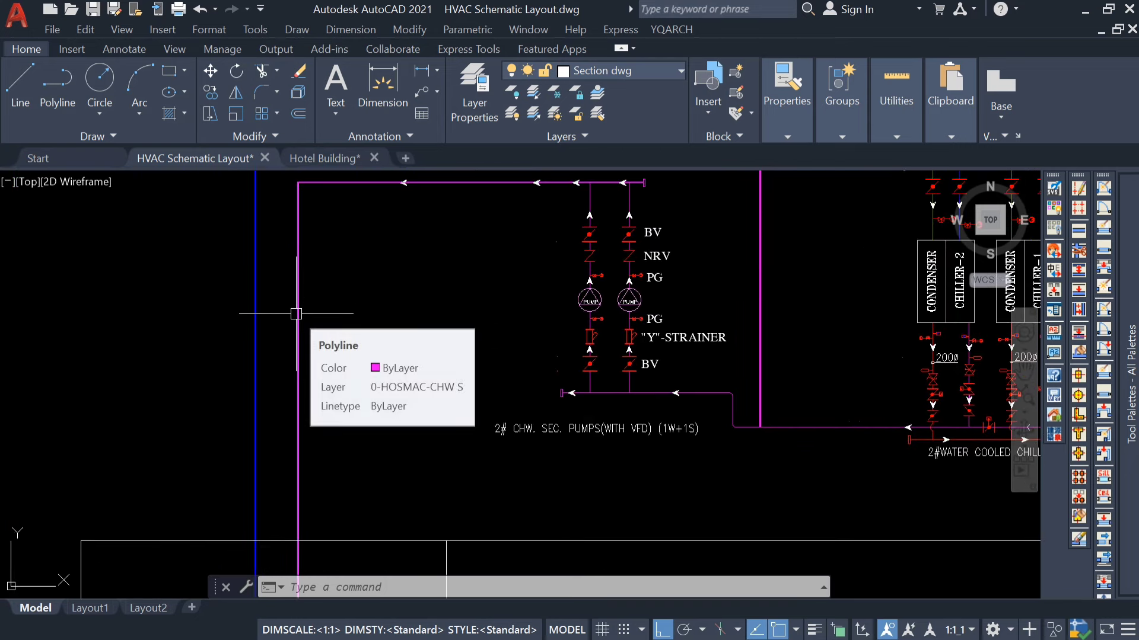
# Step: Trace the chilled water path from the chillers to the secondary pumps, and the blue return line from the riser shaft to the primary pumps
pyautogui.moveTo(540, 408); pyautogui.dragTo(534, 449, button='middle')
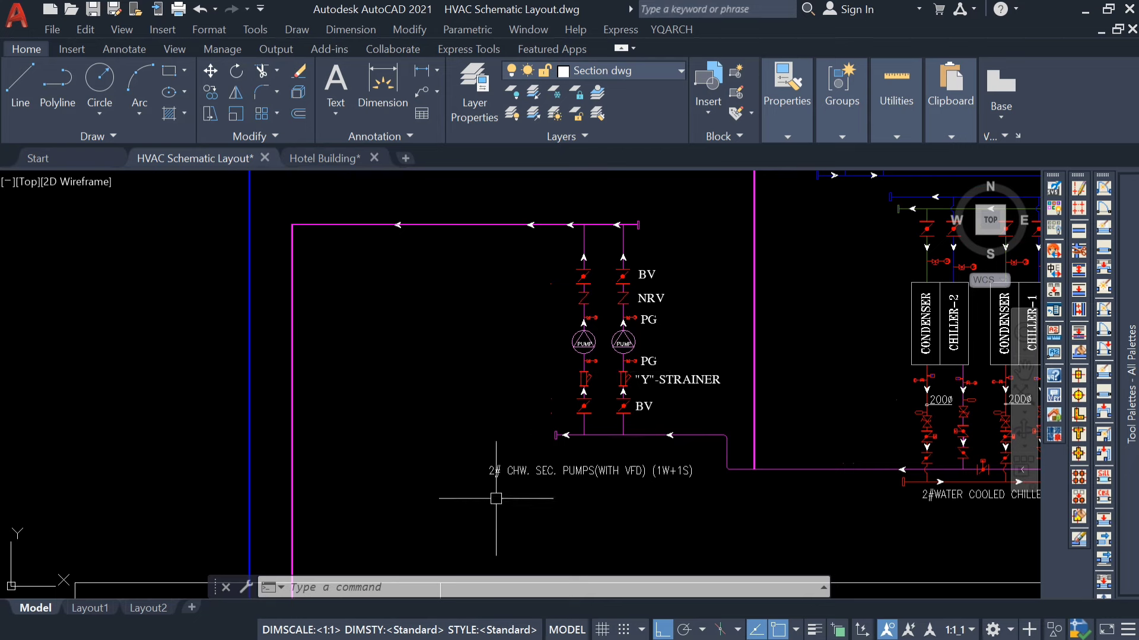
pyautogui.scroll(-2, 529, 358)
pyautogui.moveTo(738, 399); pyautogui.dragTo(664, 381, button='middle')
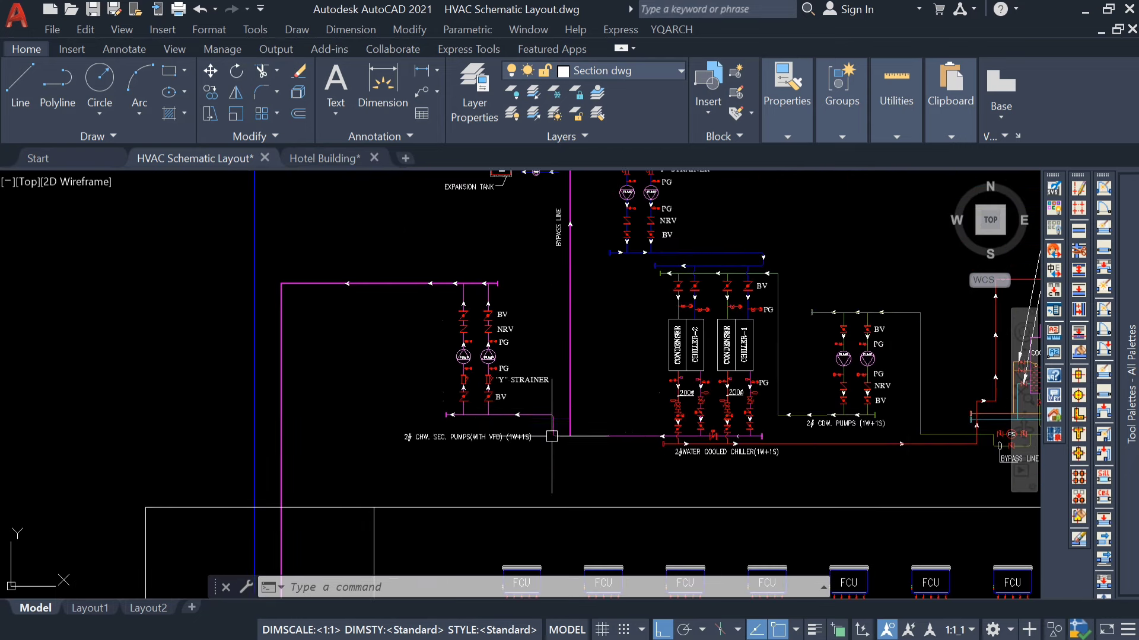
pyautogui.scroll(-2, 310, 292)
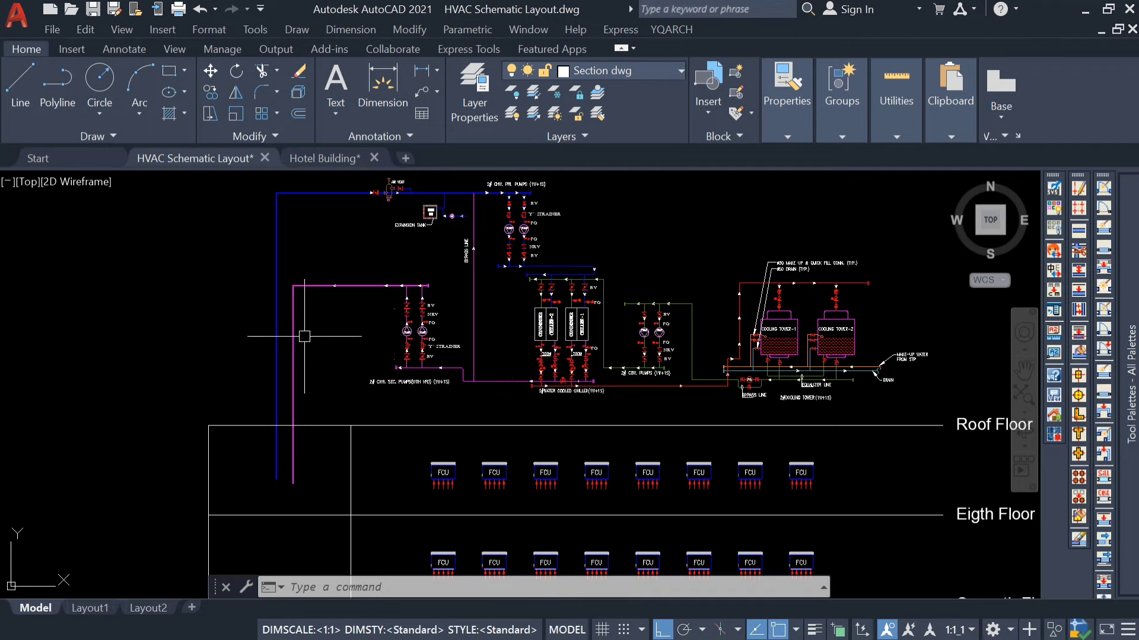
pyautogui.moveTo(304, 336); pyautogui.dragTo(392, 357, button='middle')
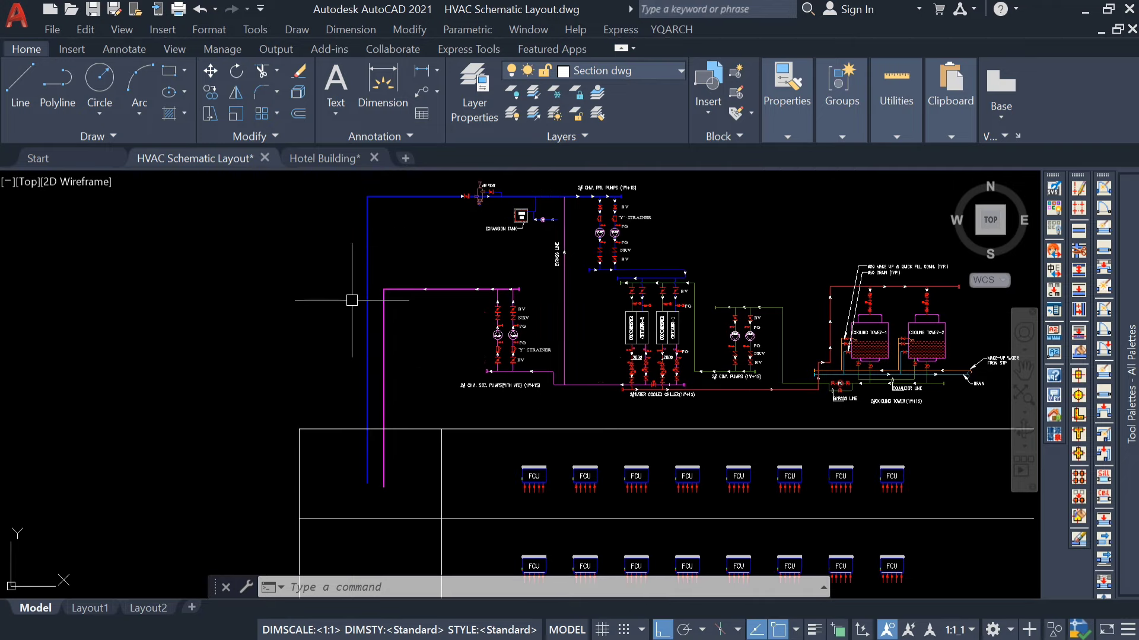
pyautogui.scroll(2, 369, 250)
pyautogui.moveTo(368, 253); pyautogui.dragTo(354, 277, button='middle')
pyautogui.scroll(-2, 348, 260)
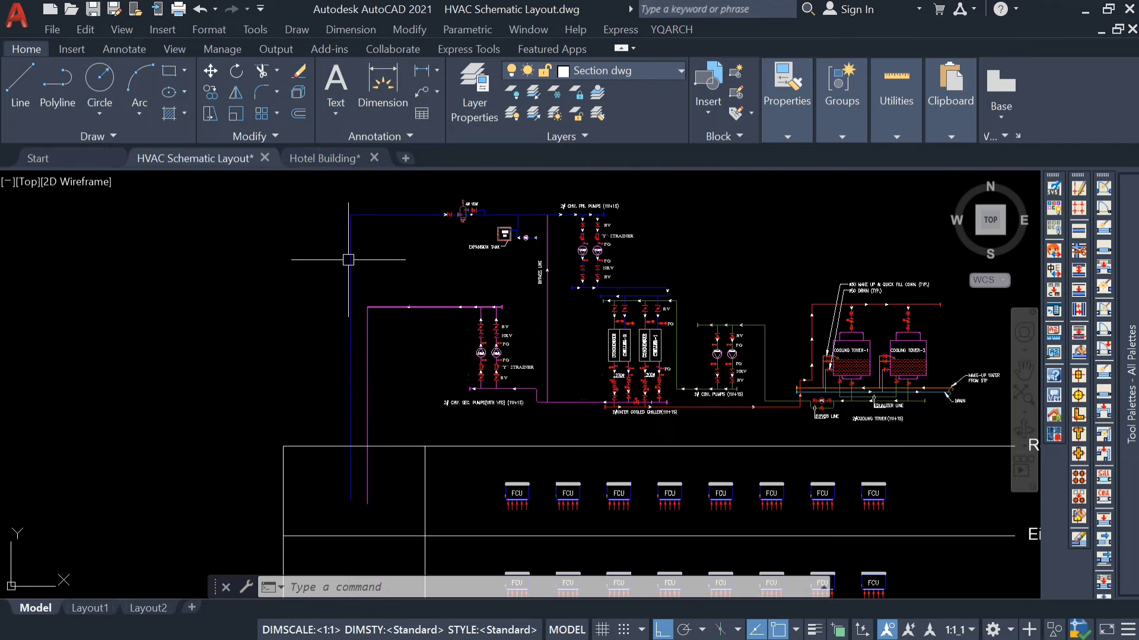
# Step: Stretch the lower end of the magenta chilled water riser down the shaft to just above the Ground Floor air handling units
pyautogui.scroll(-4, 349, 380)
pyautogui.scroll(4, 379, 303)
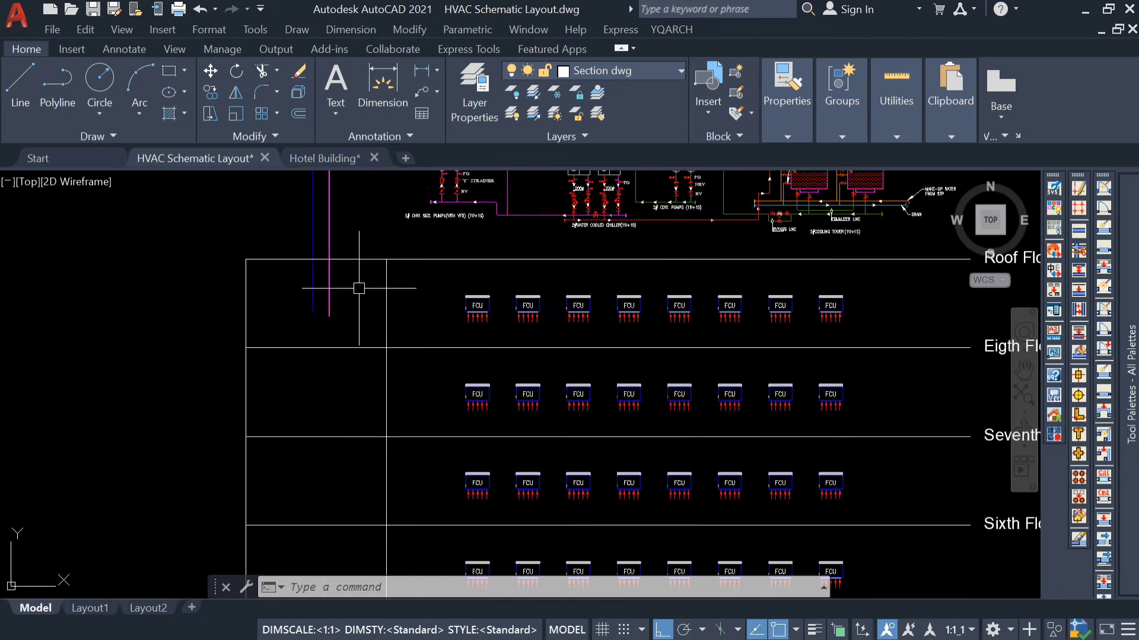
pyautogui.press('Escape')
pyautogui.press('Escape')
pyautogui.press('Escape')
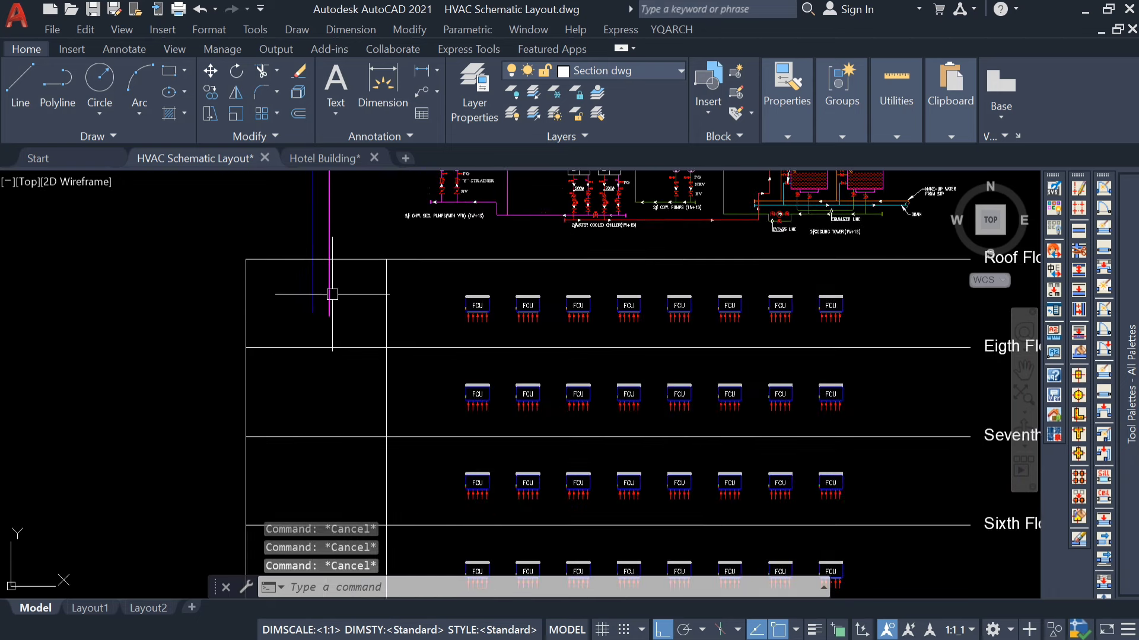
pyautogui.moveTo(336, 323); pyautogui.dragTo(329, 289, button='middle')
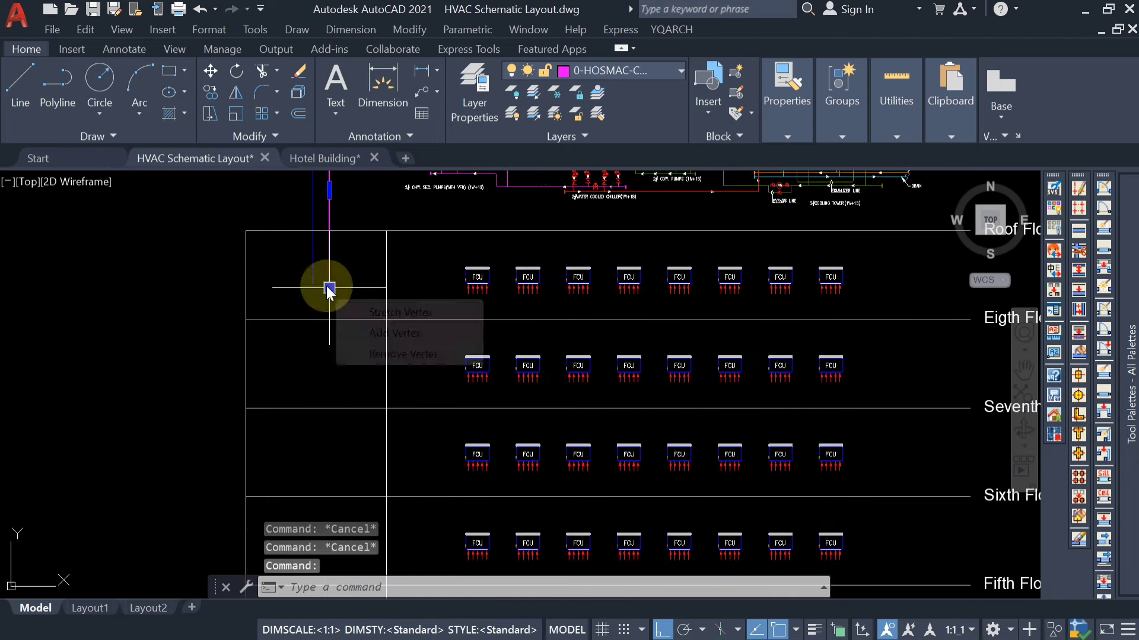
pyautogui.click(329, 288)
pyautogui.scroll(-5, 331, 452)
pyautogui.scroll(5, 332, 456)
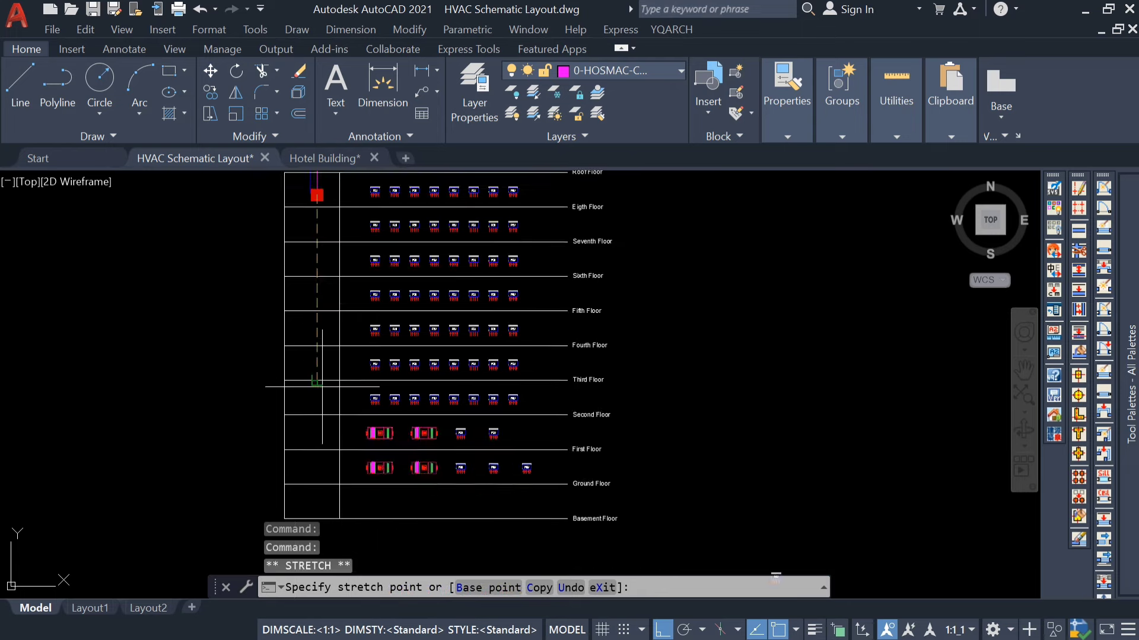
pyautogui.scroll(5, 320, 463)
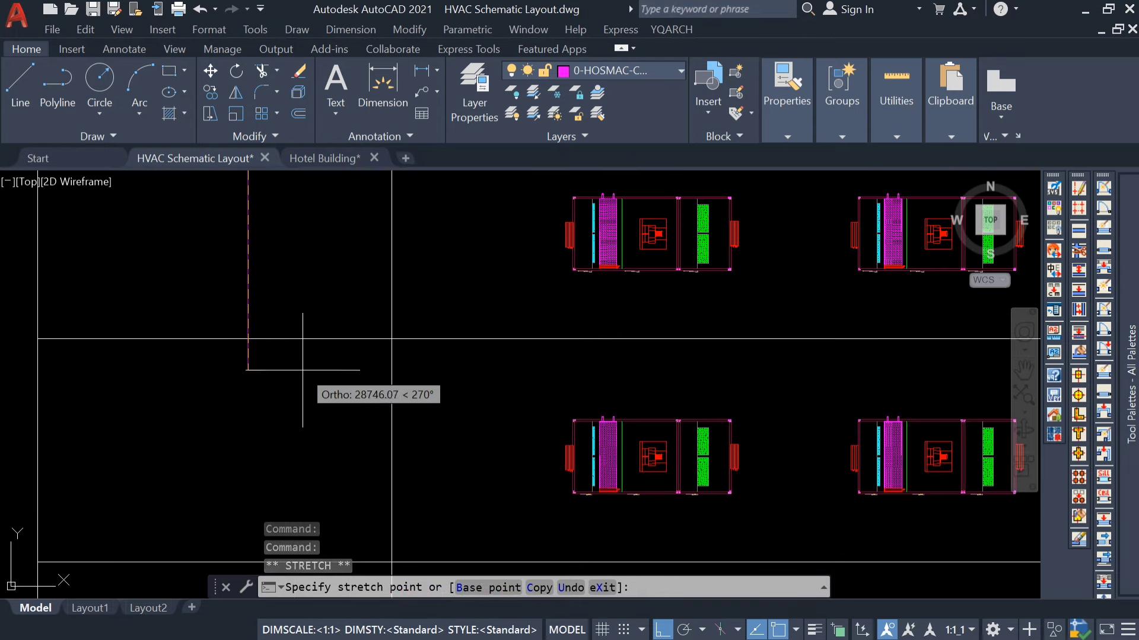
pyautogui.press('Escape')
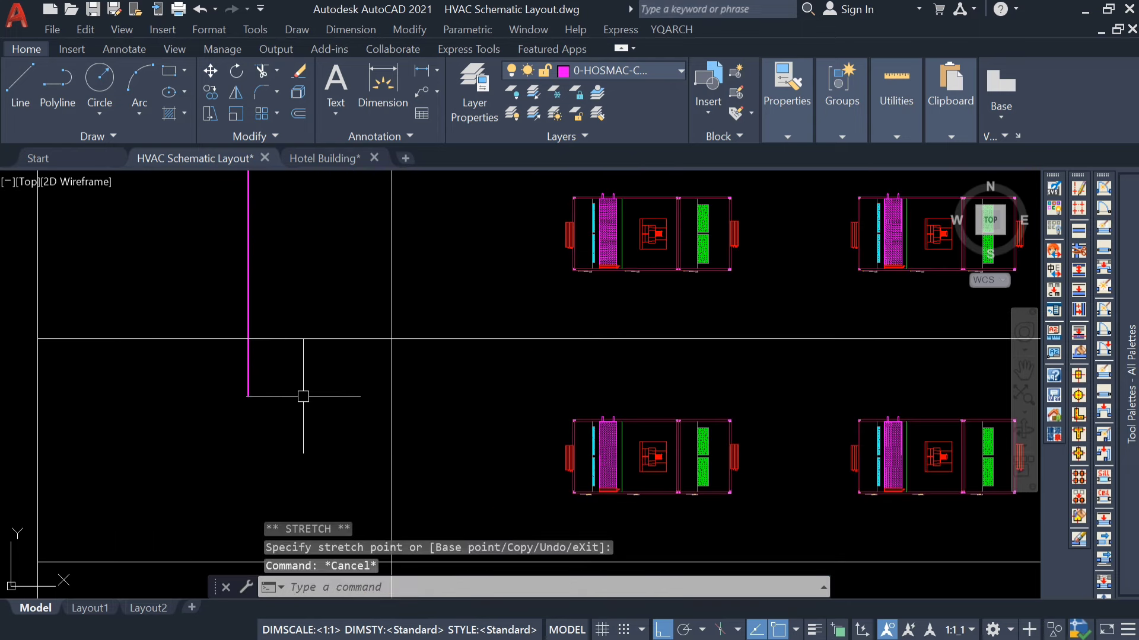
# Step: Start a polyline at the riser's lower end and run it horizontally above the Ground Floor units to just before the last fan coil unit
pyautogui.write('pl')
pyautogui.press('Return')
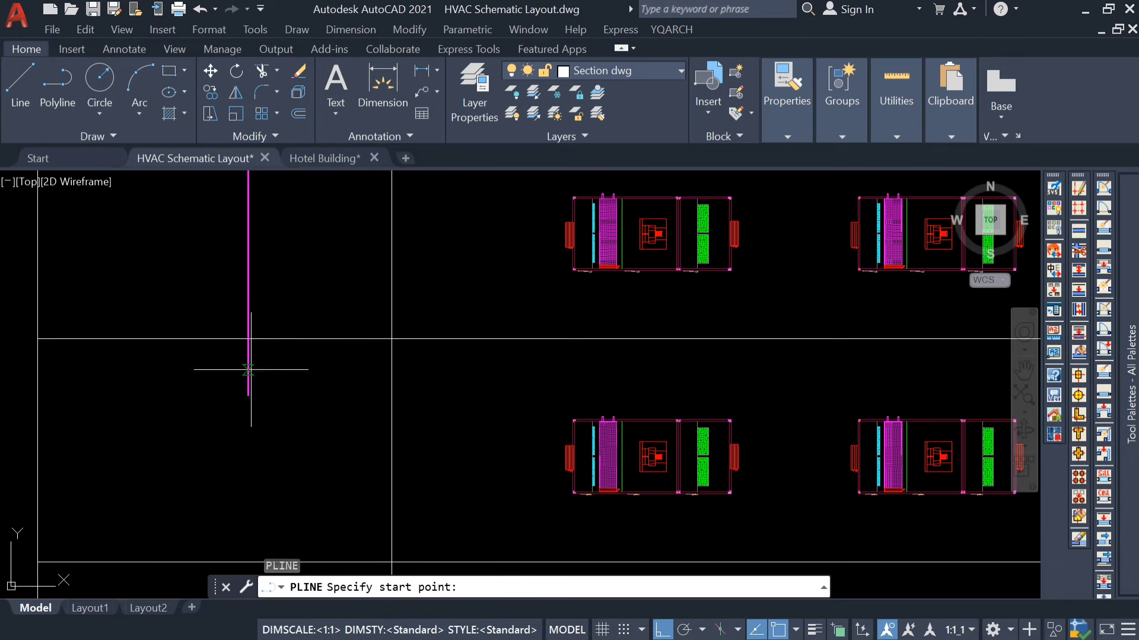
pyautogui.click(248, 390)
pyautogui.scroll(3, 635, 379)
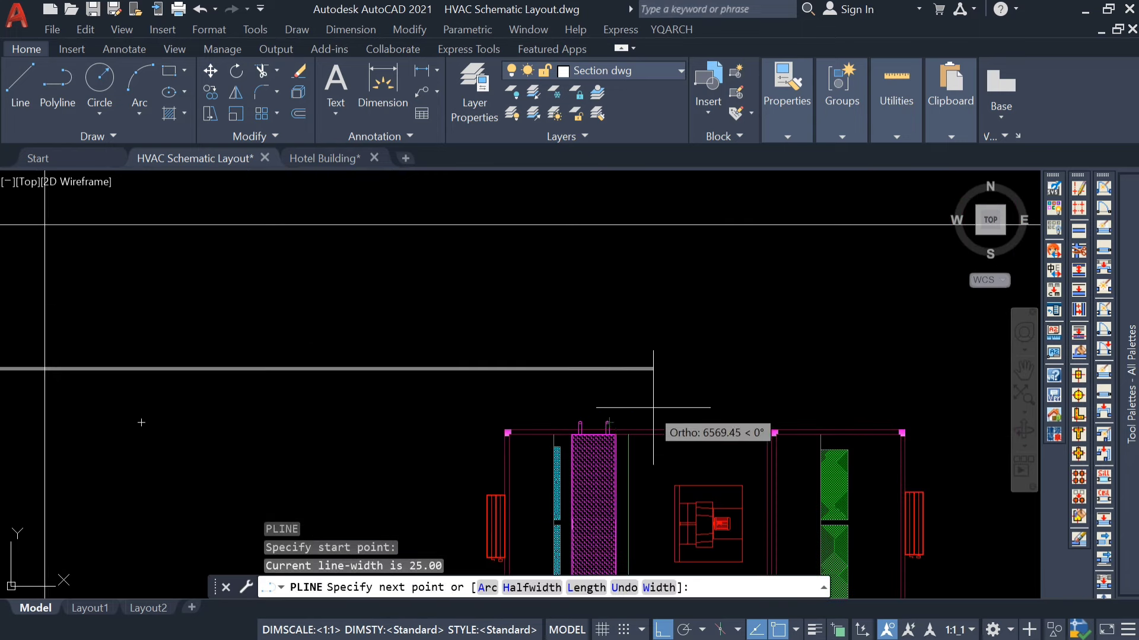
pyautogui.scroll(-4, 576, 362)
pyautogui.moveTo(953, 361); pyautogui.dragTo(450, 367, button='middle')
pyautogui.scroll(2, 679, 370)
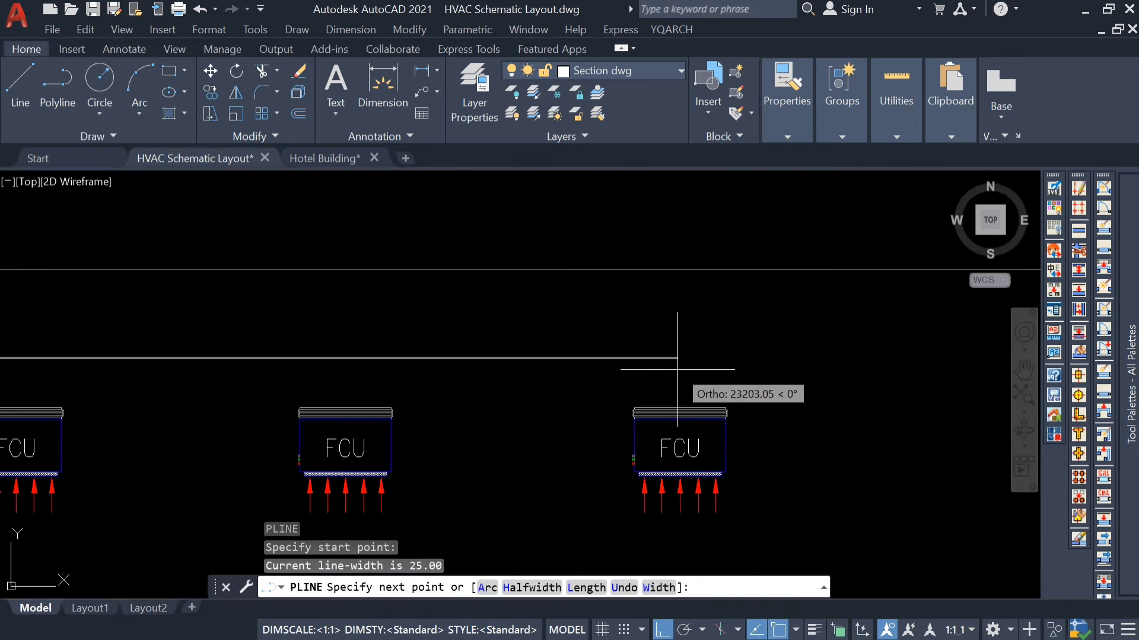
pyautogui.scroll(2, 613, 371)
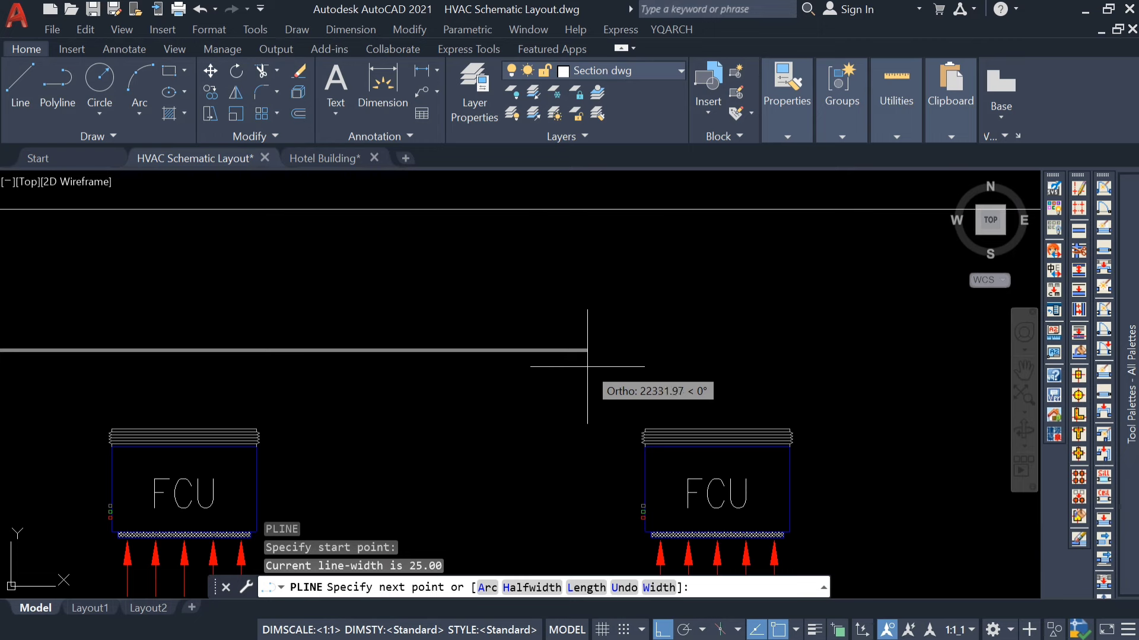
pyautogui.click(588, 297)
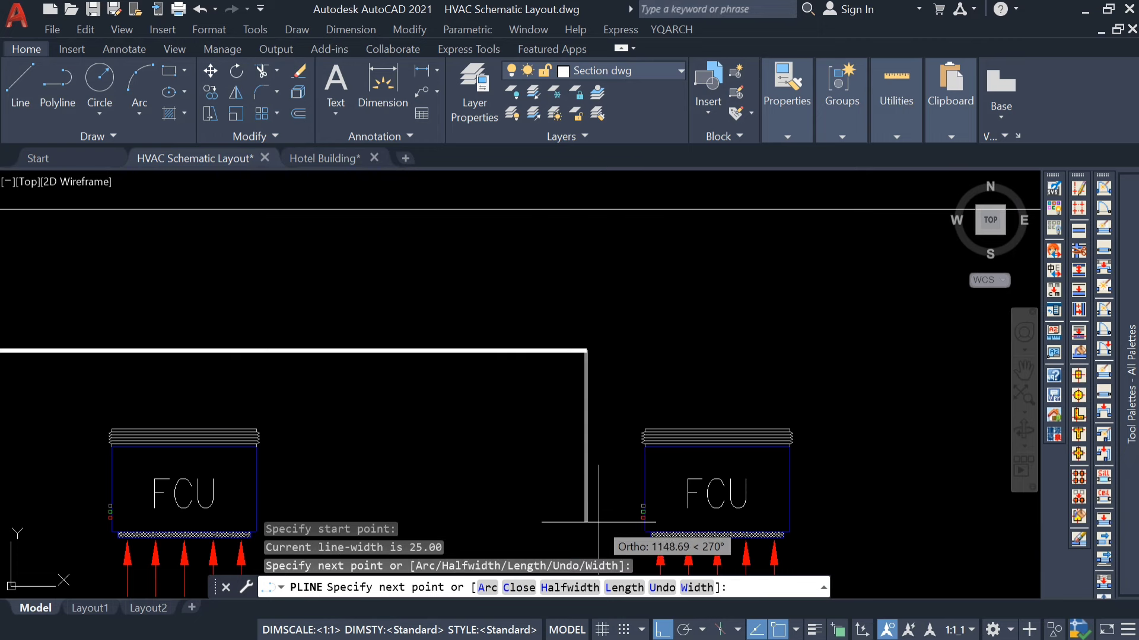
# Step: Drop the polyline to the last Ground Floor fan coil unit's pipe connection, run it horizontally into the connection and end the polyline
pyautogui.scroll(3, 603, 513)
pyautogui.scroll(3, 688, 495)
pyautogui.scroll(-3, 736, 514)
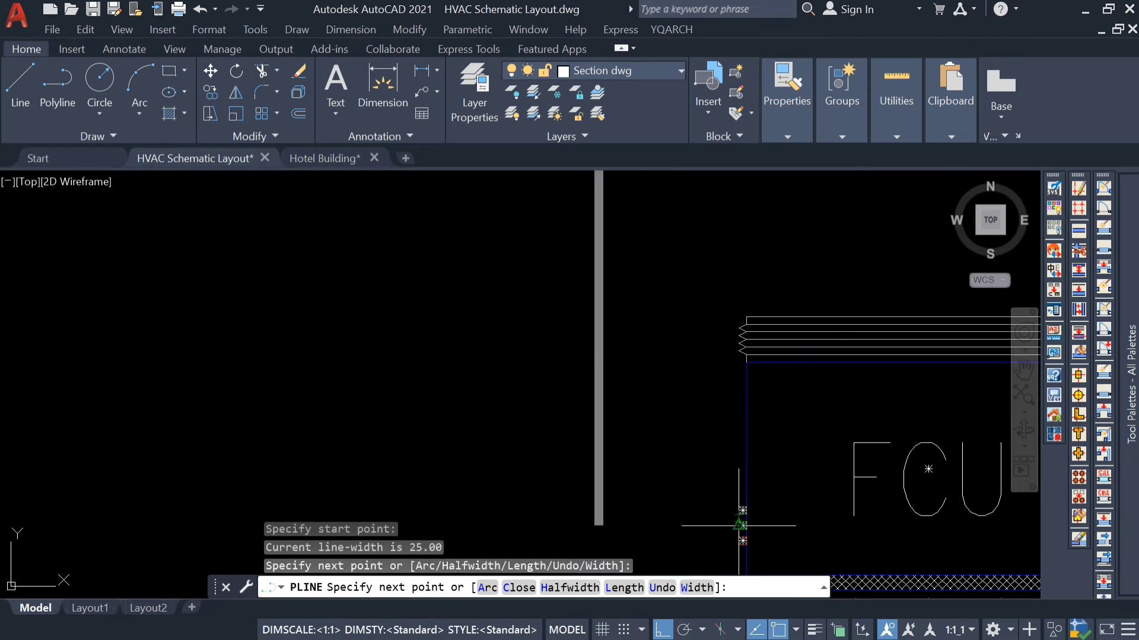
pyautogui.scroll(3, 739, 525)
pyautogui.click(750, 540)
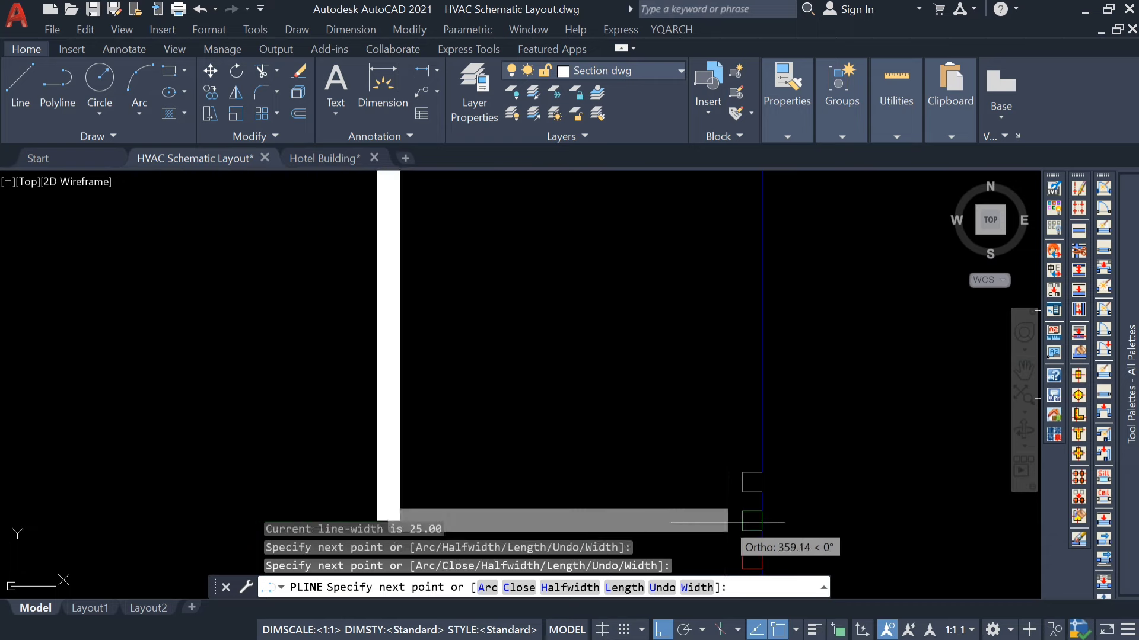
pyautogui.scroll(3, 759, 525)
pyautogui.scroll(-8, 768, 517)
pyautogui.press('Escape')
pyautogui.press('Escape')
pyautogui.press('Escape')
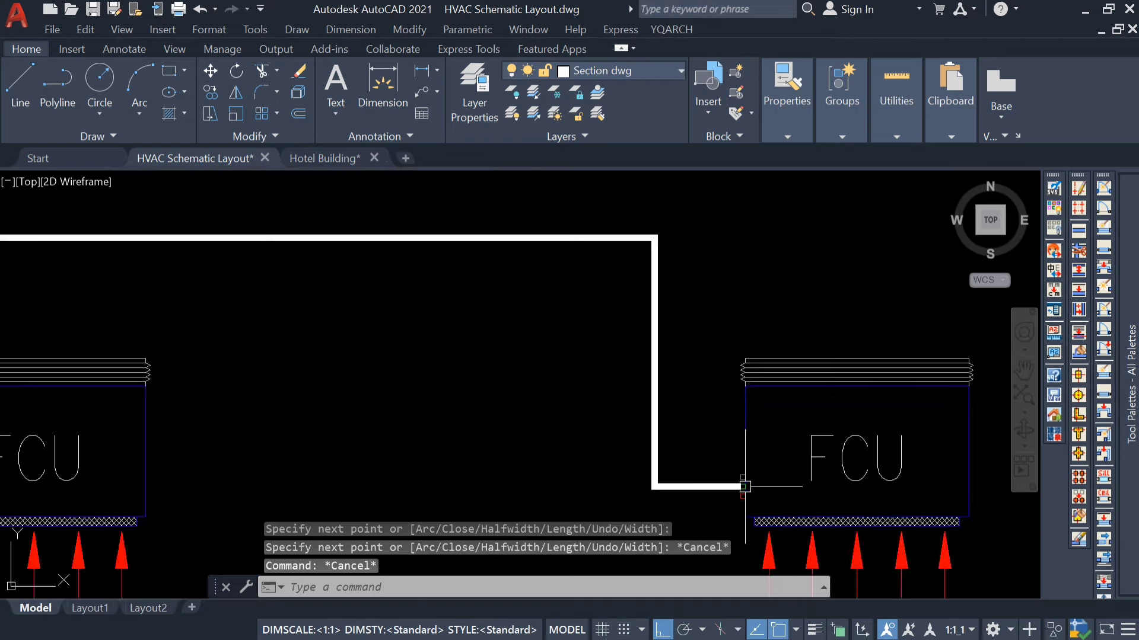
# Step: Switch to the Hotel Building drawing and examine the chilled water piping on the typical floor and in the AHU room
pyautogui.click(340, 157)
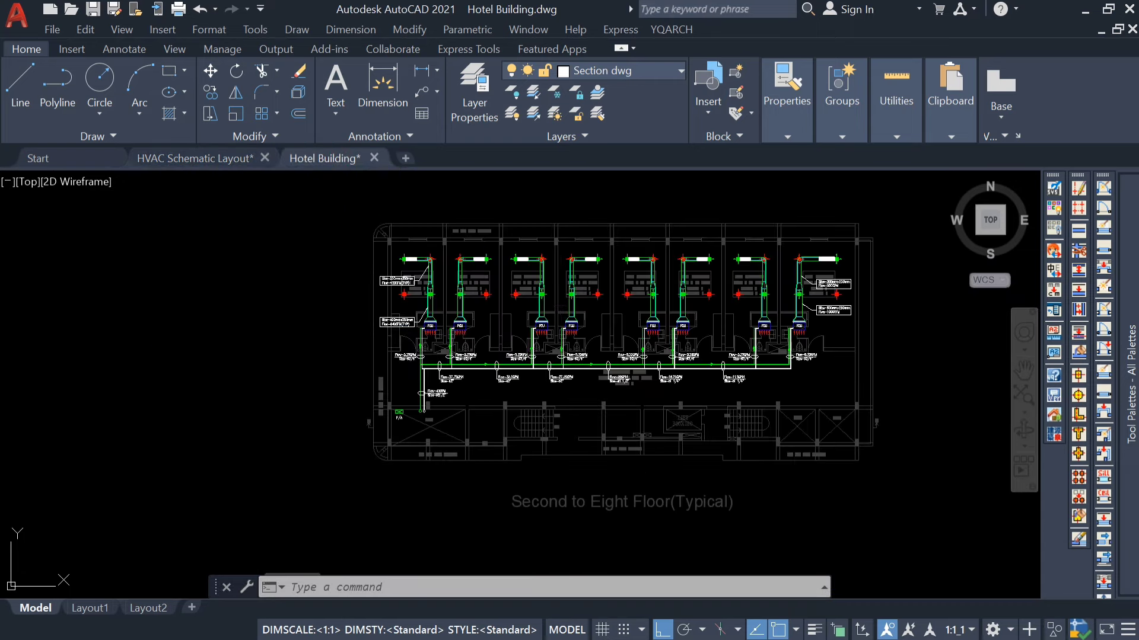
pyautogui.scroll(4, 538, 340)
pyautogui.scroll(-7, 355, 308)
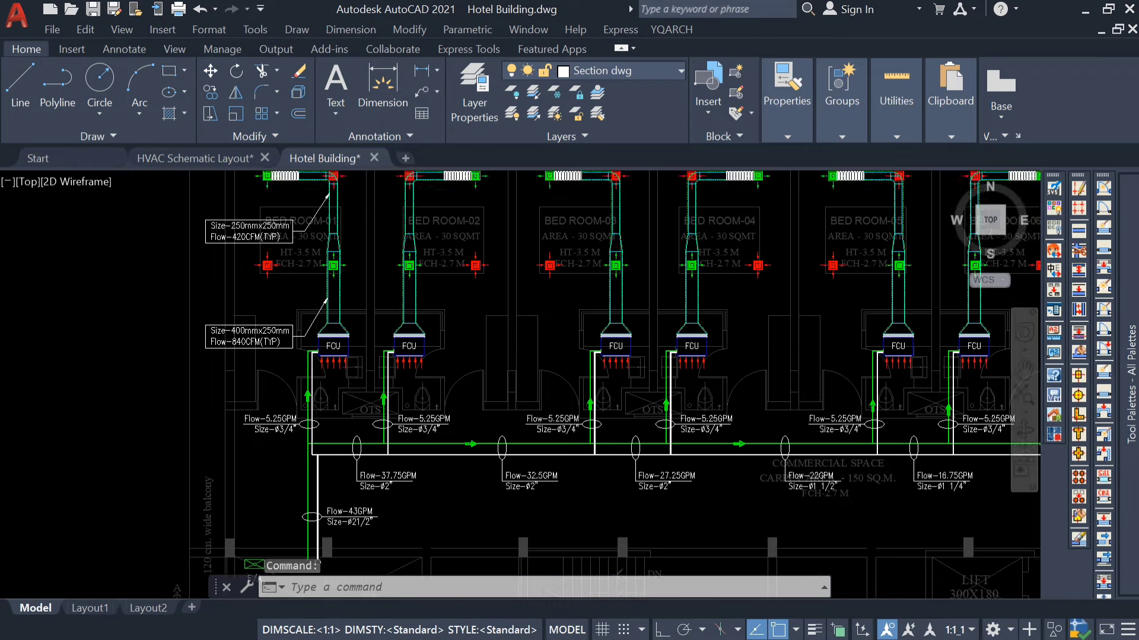
pyautogui.scroll(6, 330, 470)
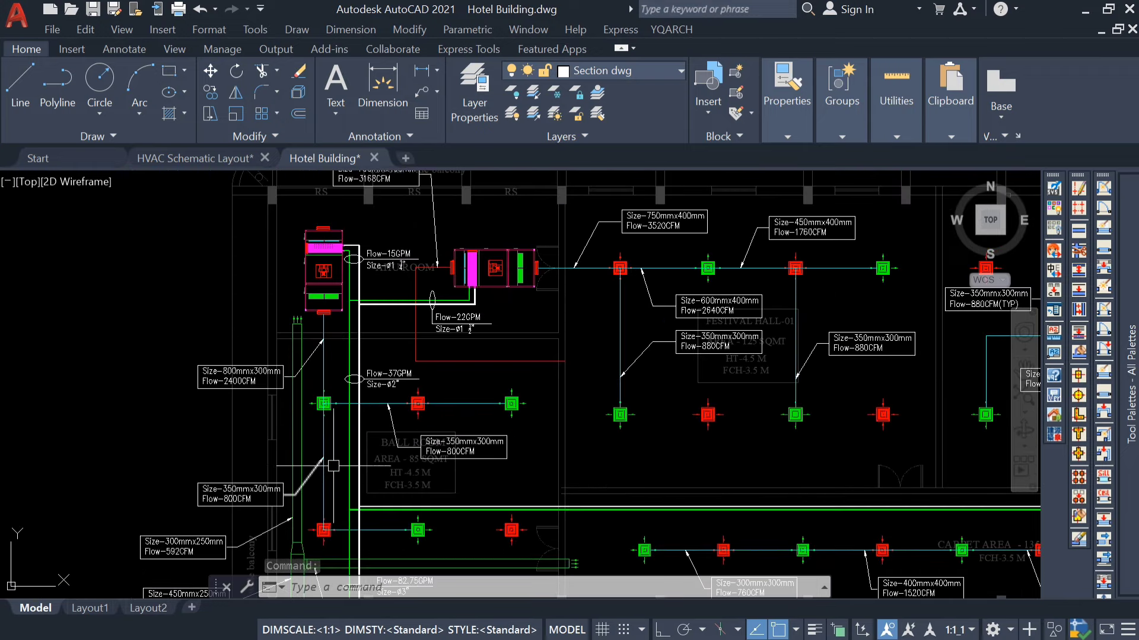
pyautogui.moveTo(333, 466); pyautogui.dragTo(353, 405, button='middle')
pyautogui.scroll(4, 398, 212)
# Step: Try overriding the color of the white return pipe beside the 22GPM label with red, and undo the color change
pyautogui.press('Escape')
pyautogui.click(363, 297)
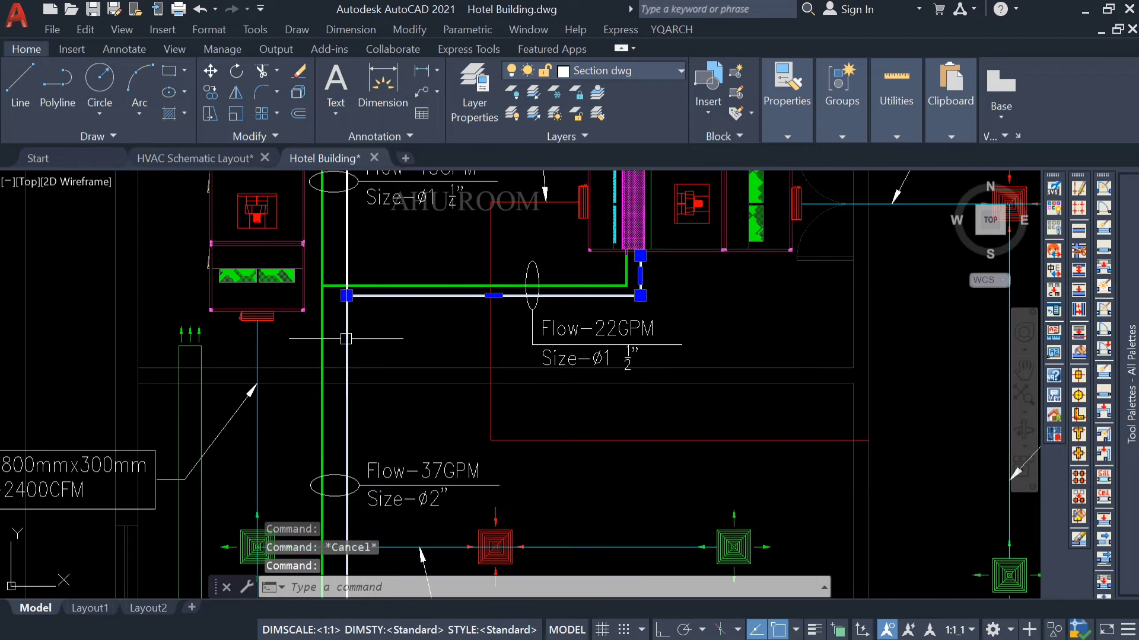
pyautogui.click(787, 136)
pyautogui.click(886, 158)
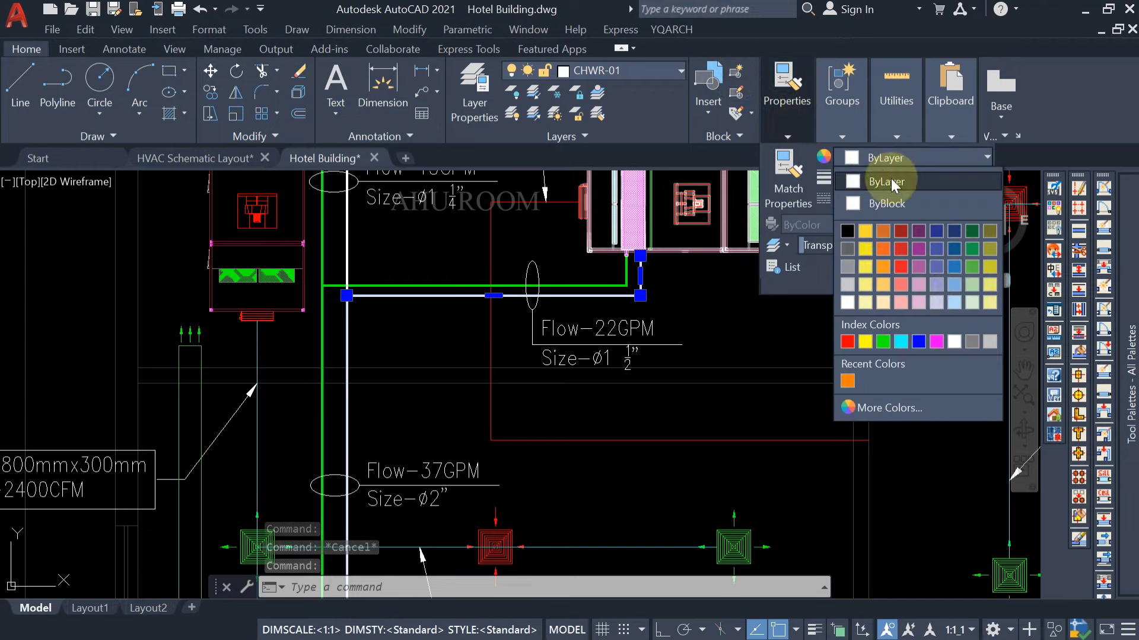
pyautogui.click(847, 342)
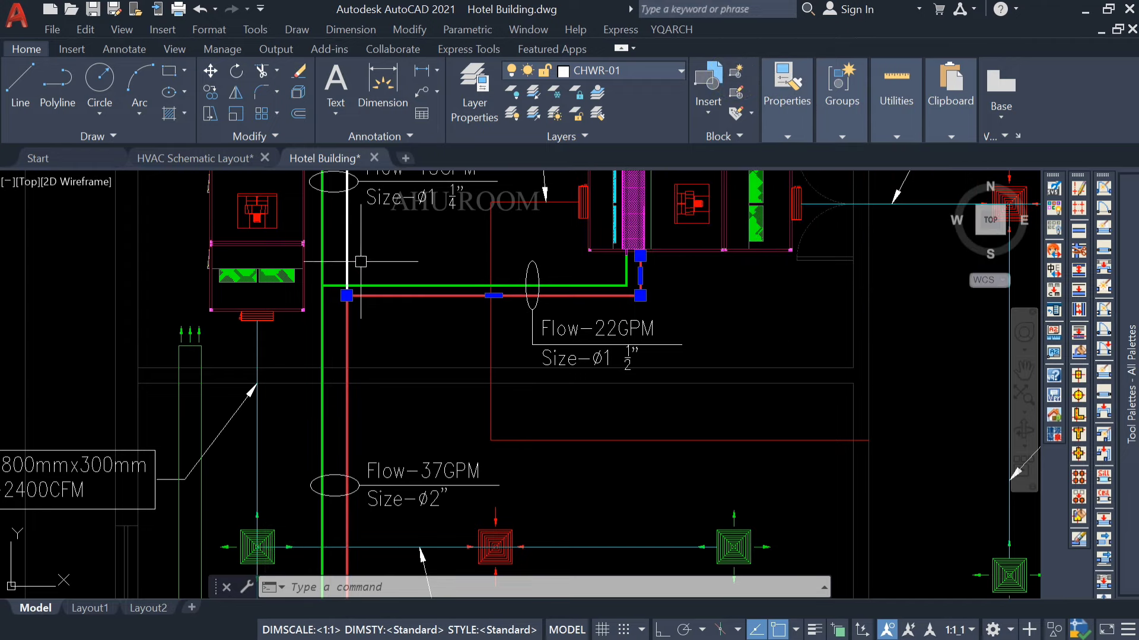
pyautogui.press('Escape')
pyautogui.moveTo(356, 255); pyautogui.dragTo(415, 376, button='middle')
pyautogui.press('Escape')
pyautogui.click(405, 367)
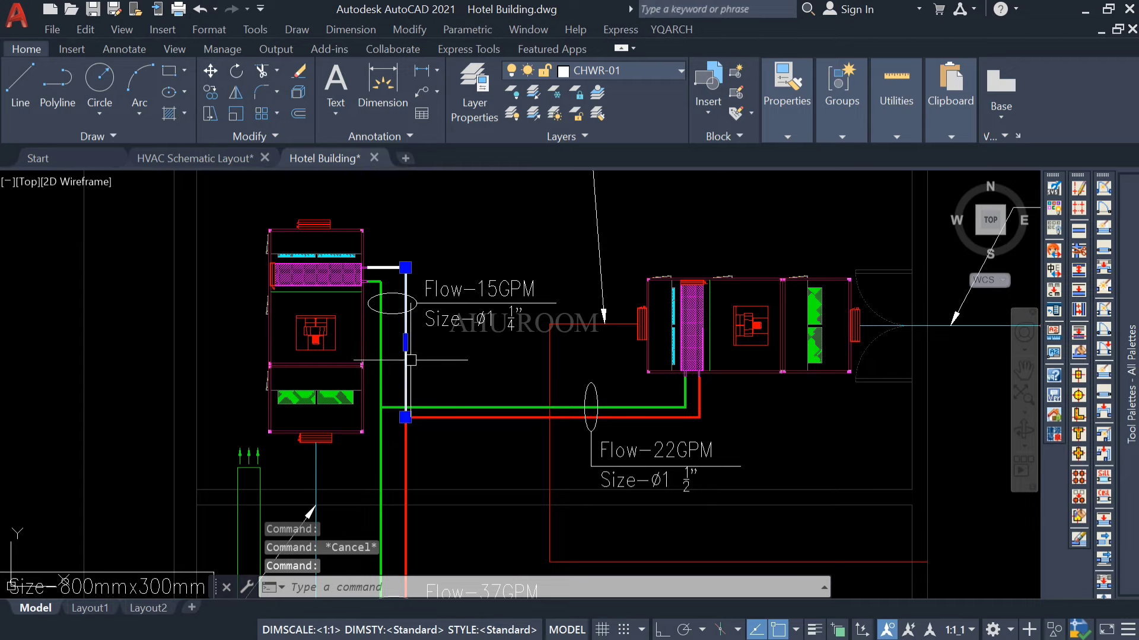
pyautogui.press('Escape')
pyautogui.hotkey('ctrl', 'z')
pyautogui.hotkey('ctrl', 'z')
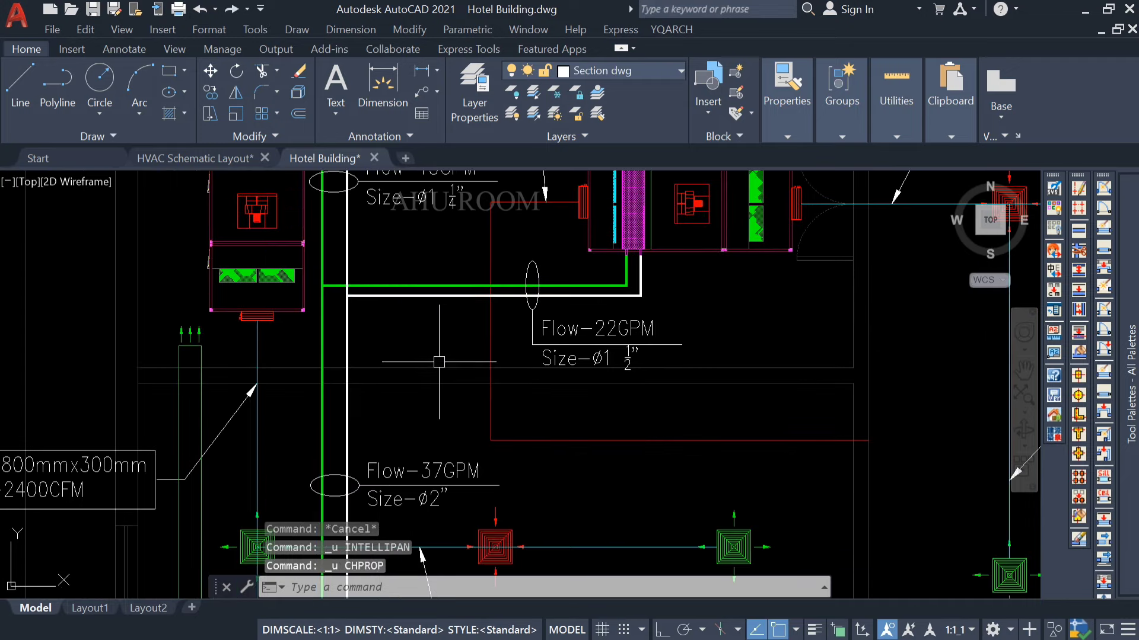
# Step: Set the color of the chilled water return layer CHWR-01 to red in the layer properties
pyautogui.scroll(-5, 438, 362)
pyautogui.scroll(5, 401, 296)
pyautogui.click(369, 345)
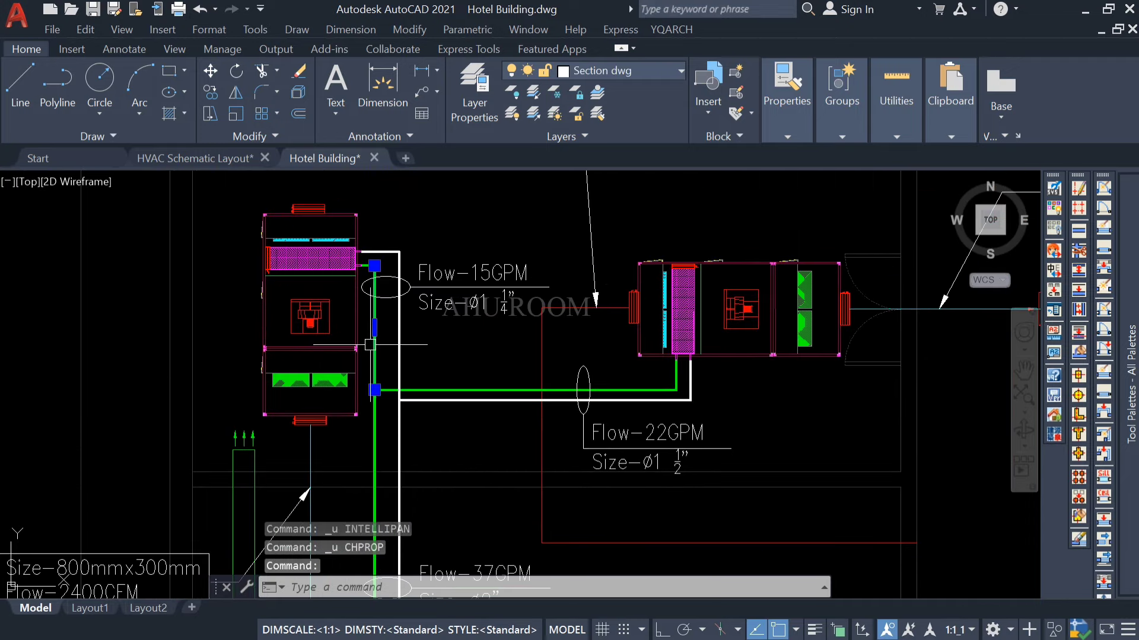
pyautogui.press('Escape')
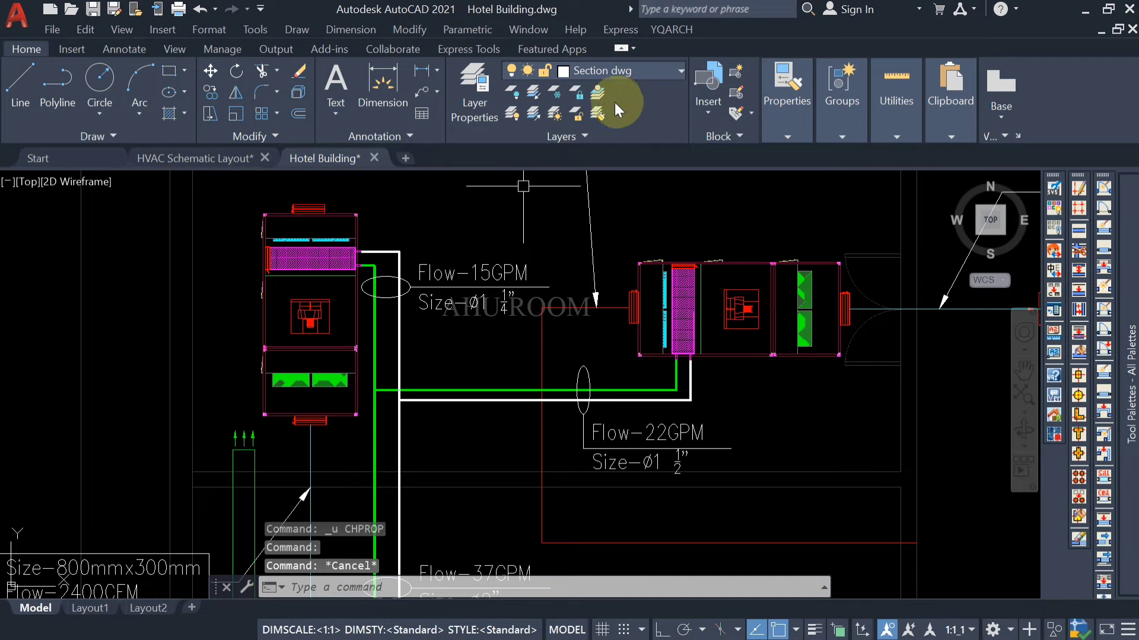
pyautogui.click(477, 115)
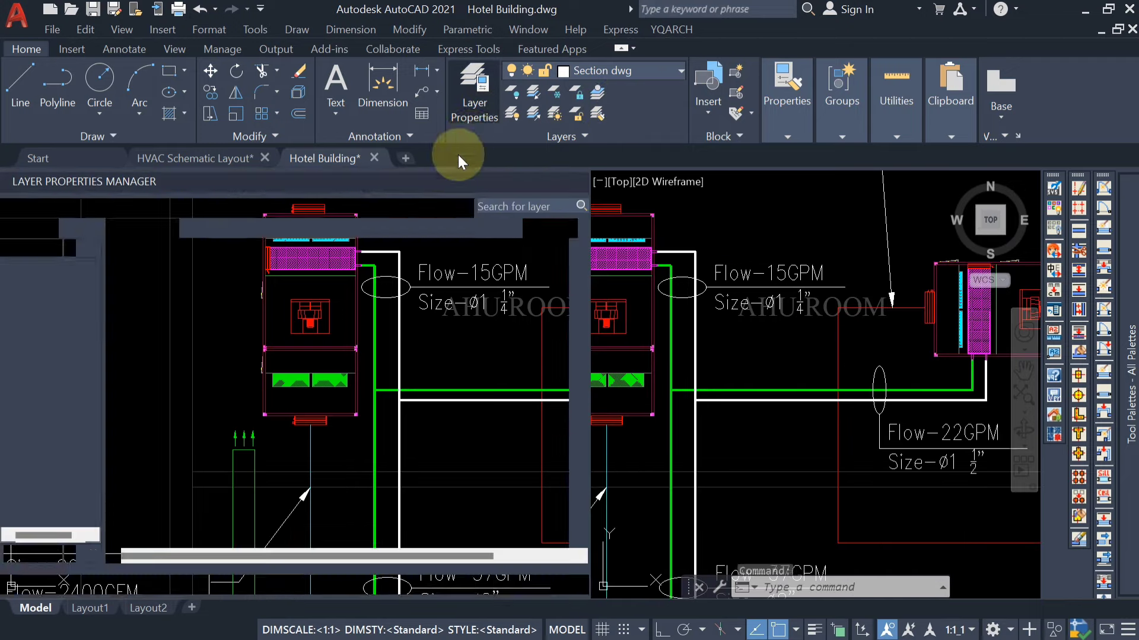
pyautogui.click(151, 283)
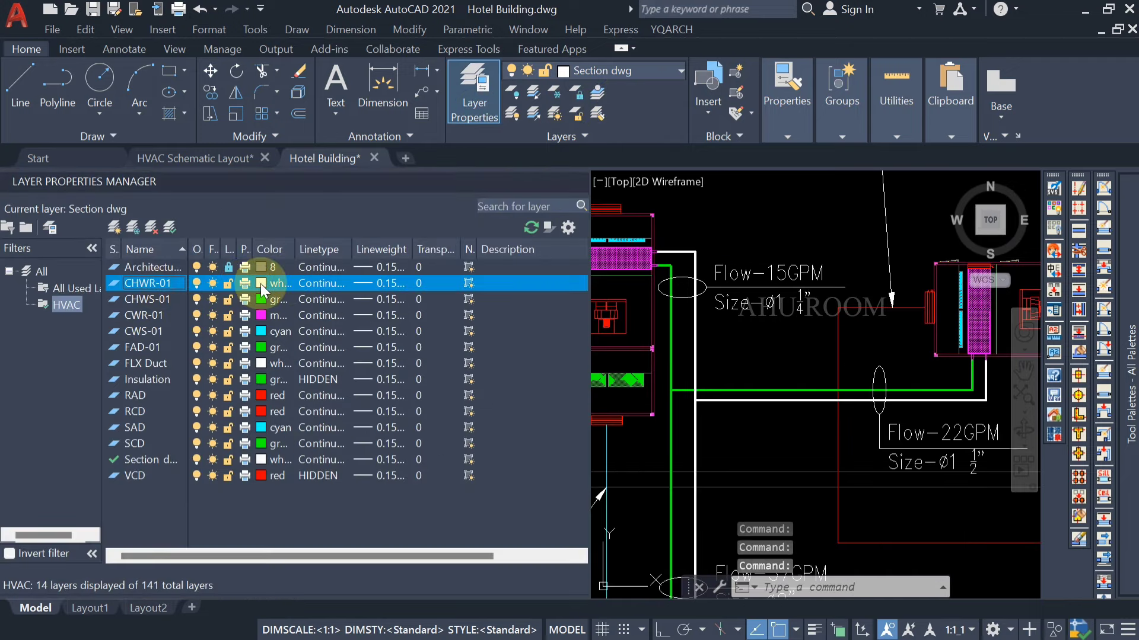
pyautogui.click(261, 284)
pyautogui.click(430, 350)
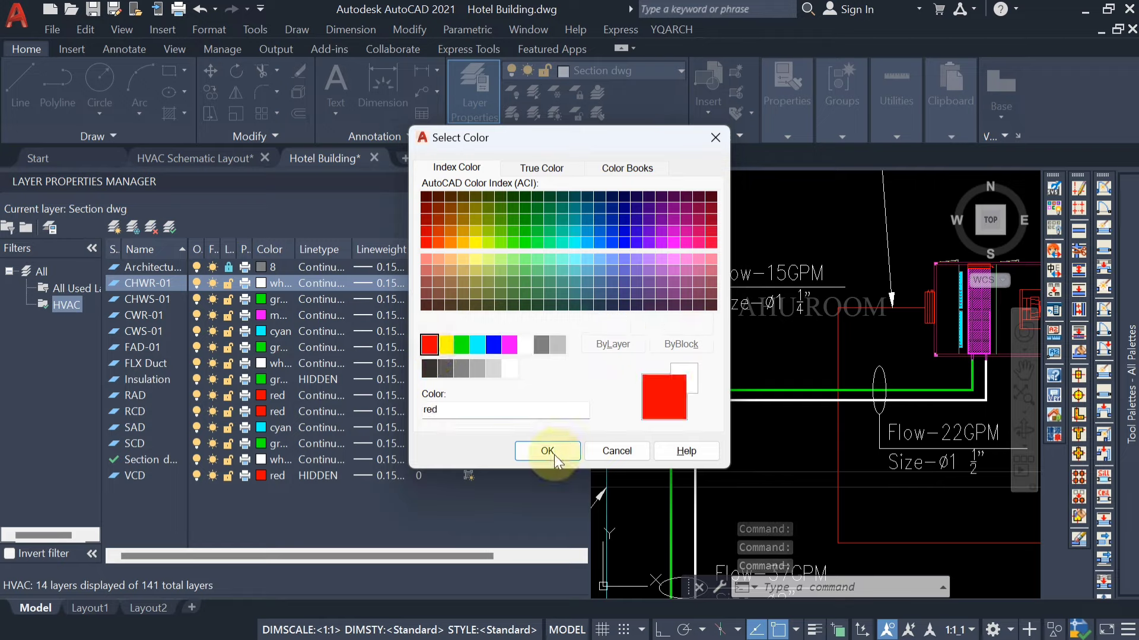
pyautogui.click(553, 454)
pyautogui.click(581, 181)
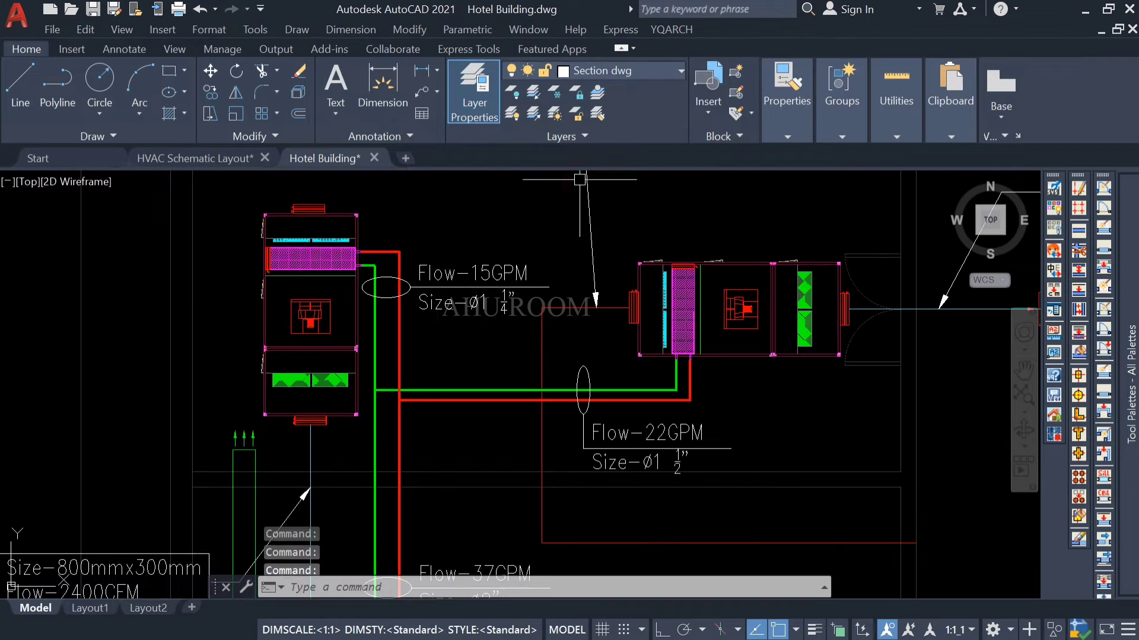
# Step: Copy the green supply and red return pipes of the 22GPM air handling unit with a base point just below them
pyautogui.press('Escape')
pyautogui.scroll(-6, 465, 273)
pyautogui.scroll(4, 443, 325)
pyautogui.moveTo(451, 281); pyautogui.dragTo(450, 356, button='middle')
pyautogui.scroll(2, 453, 303)
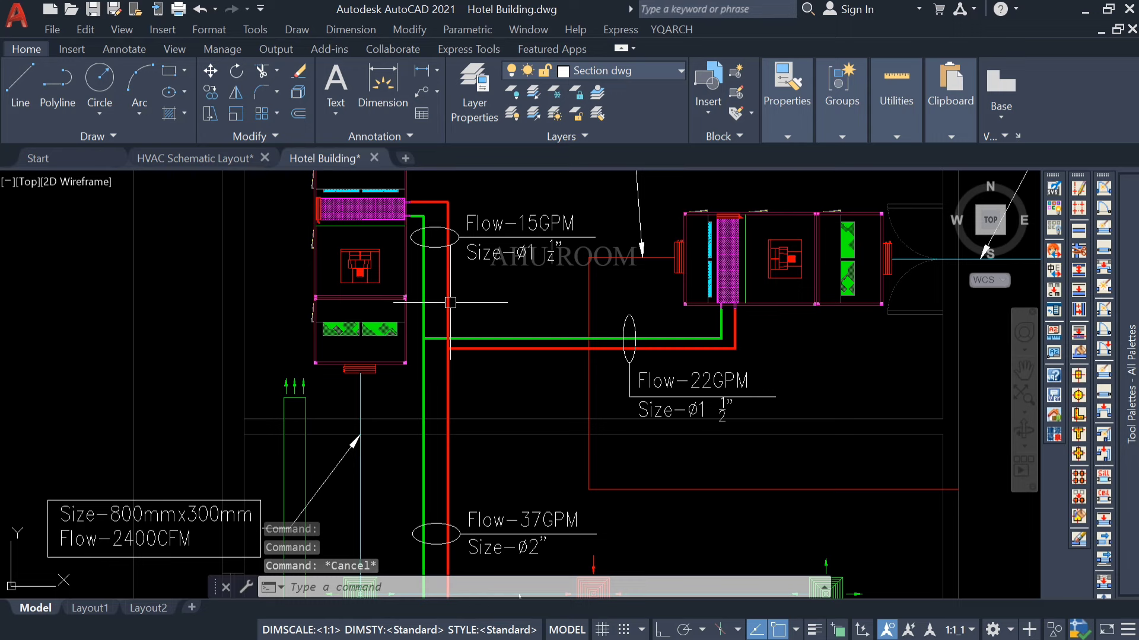
pyautogui.click(484, 341)
pyautogui.click(484, 353)
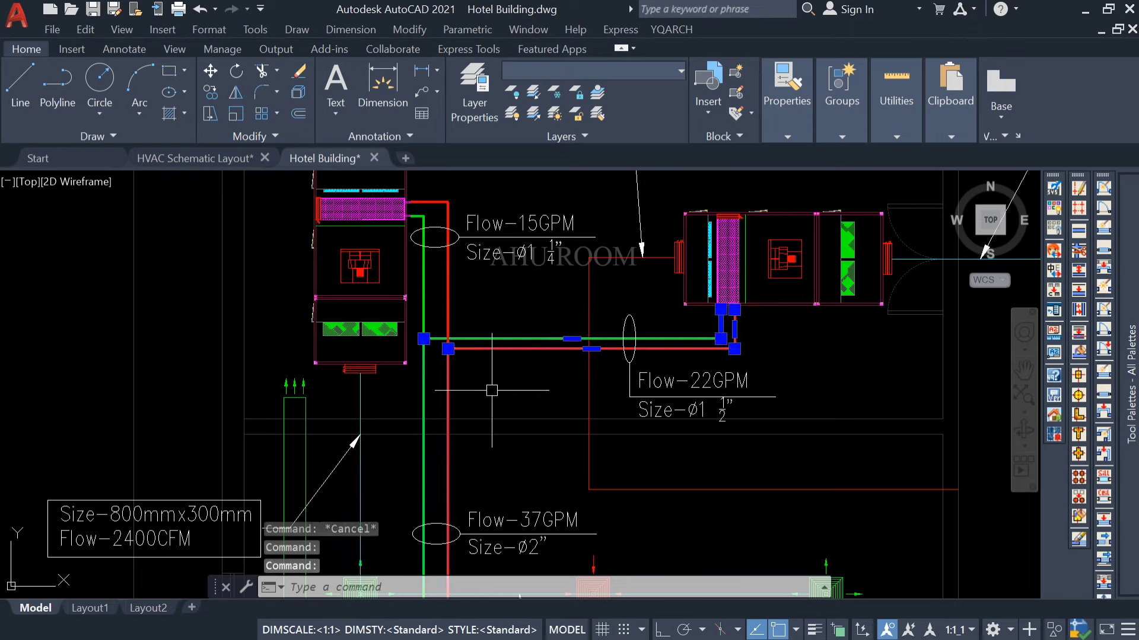
pyautogui.hotkey('ctrl', 'shift', 'c')
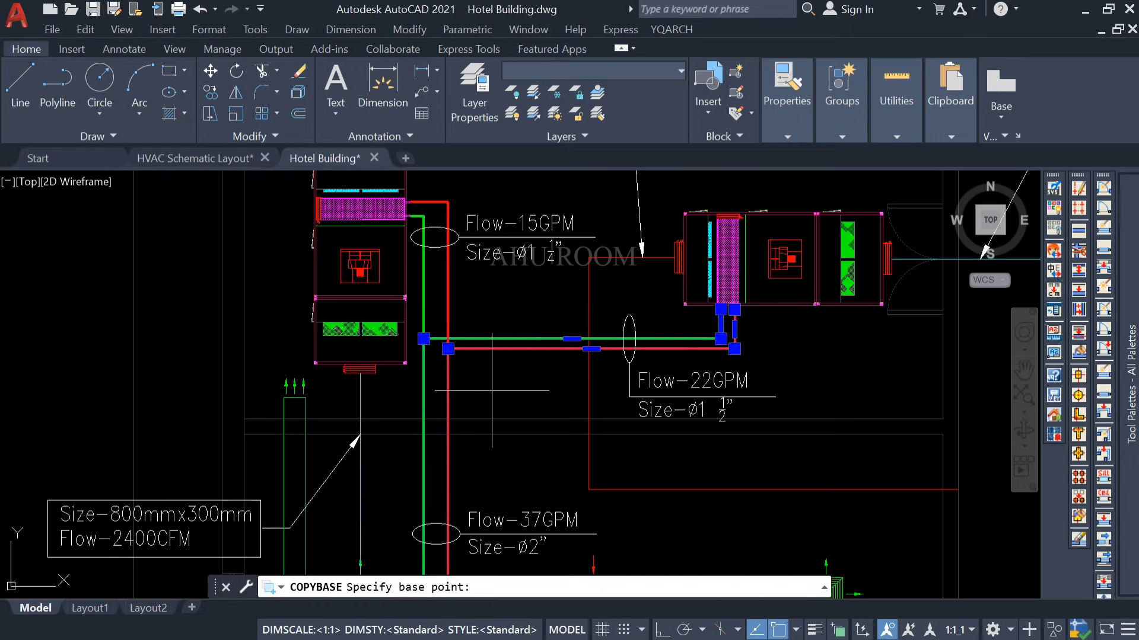
pyautogui.click(514, 412)
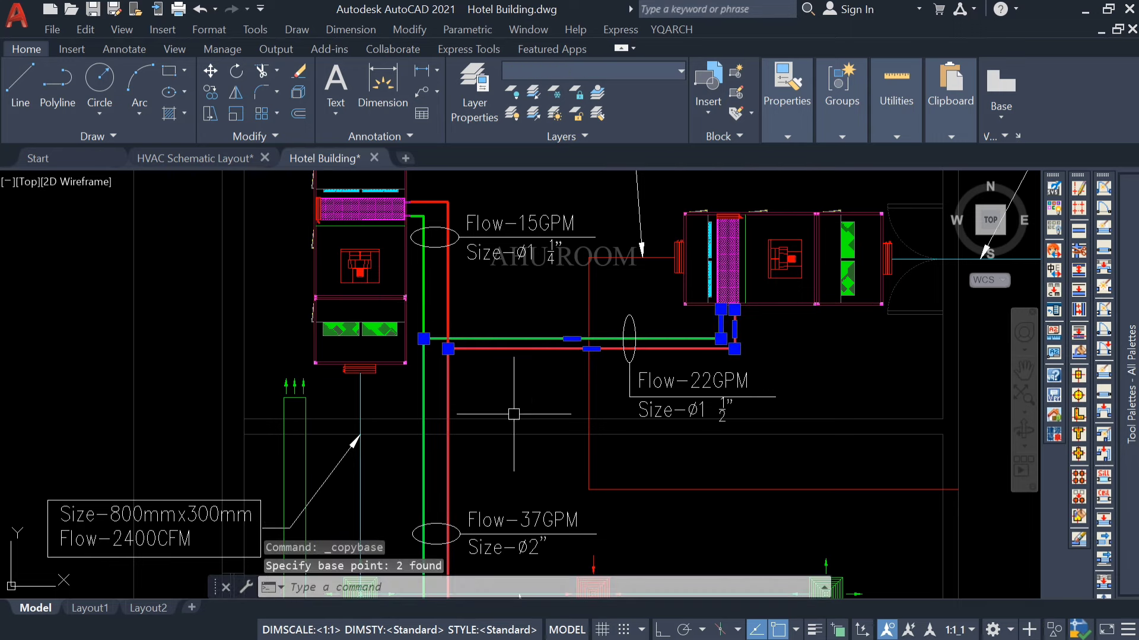
# Step: Switch to the HVAC Schematic Layout drawing, paste the copied pipes as a block in the empty area beside the floor labels, and select it
pyautogui.click(223, 159)
pyautogui.scroll(-6, 383, 258)
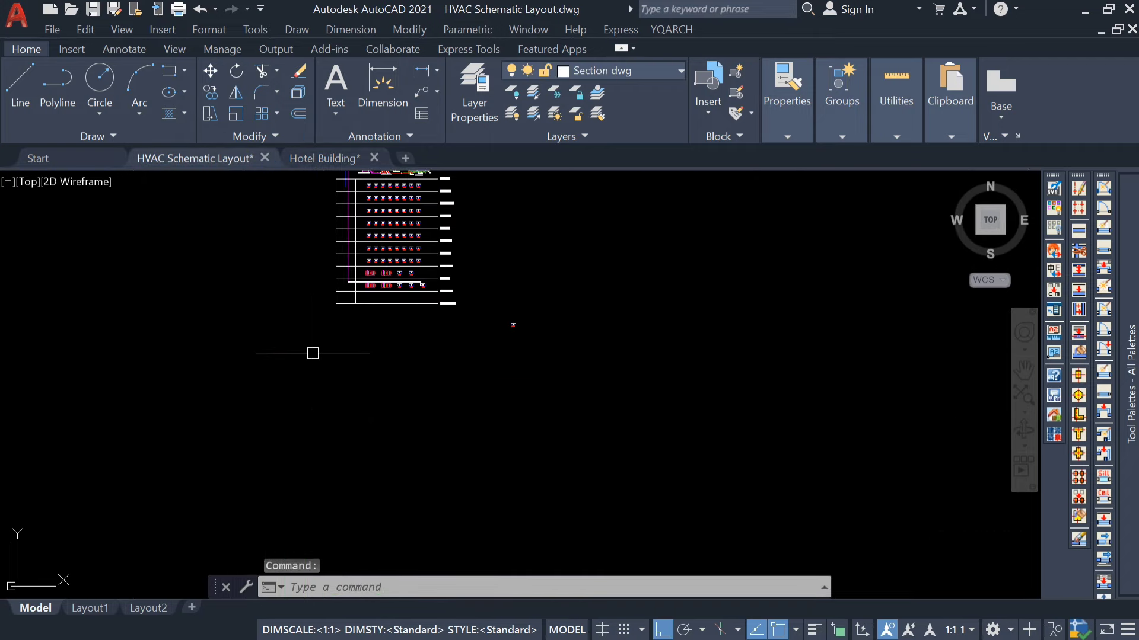
pyautogui.hotkey('ctrl', 'shift', 'v')
pyautogui.scroll(3, 483, 255)
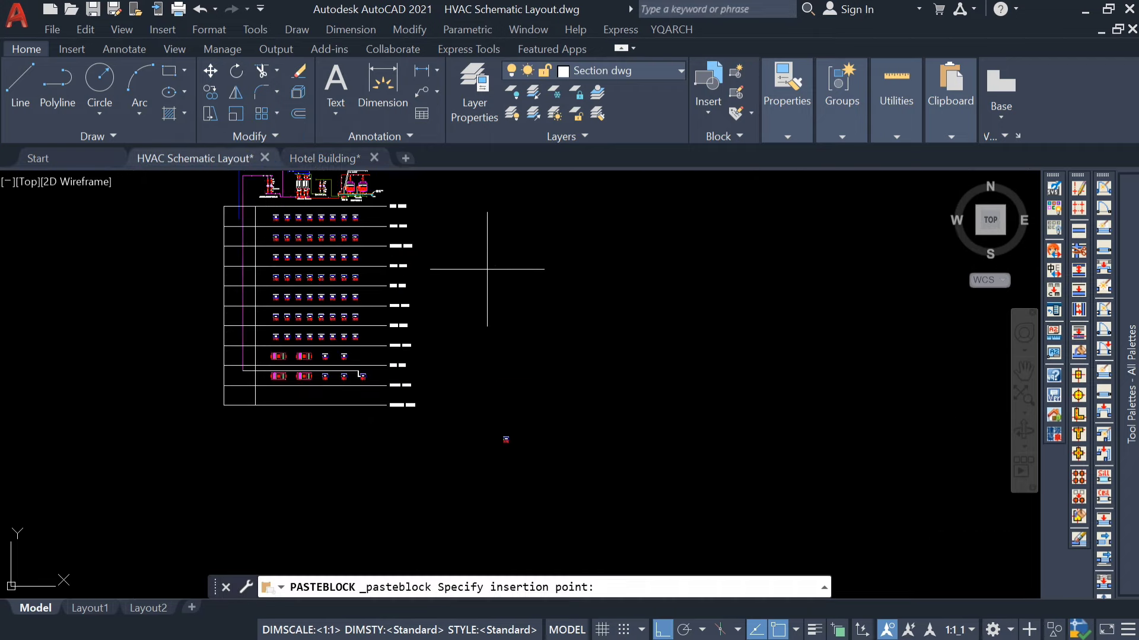
pyautogui.press('Escape')
pyautogui.scroll(4, 489, 252)
pyautogui.click(449, 280)
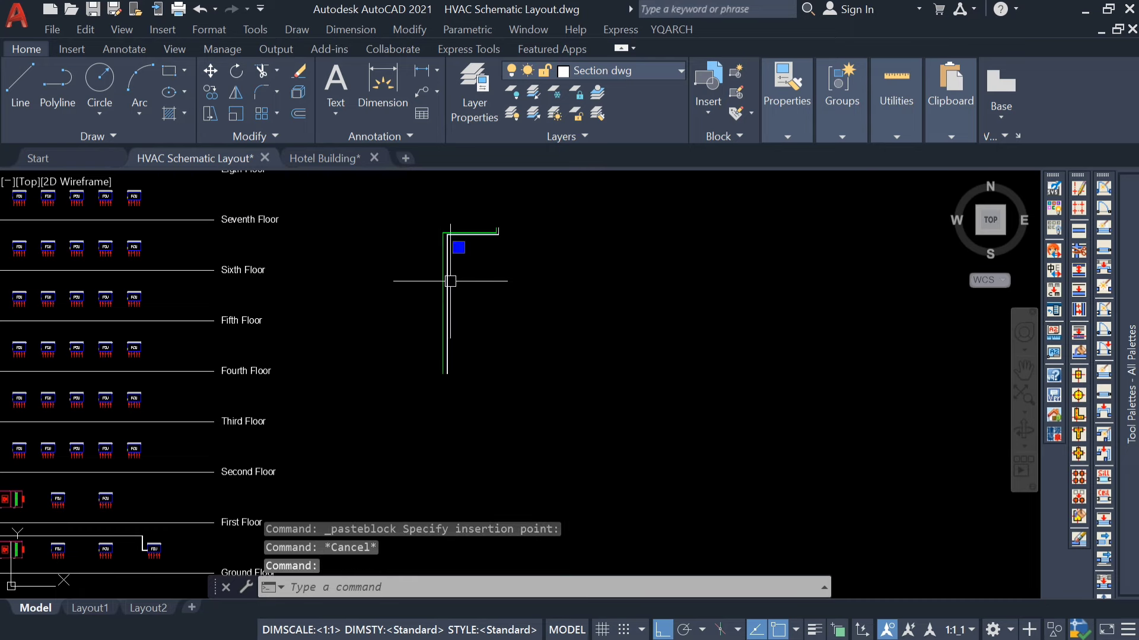
# Step: Explode the pasted pipe block into separate supply and return pipes and check the layer of the return pipe
pyautogui.write('x')
pyautogui.press('Return')
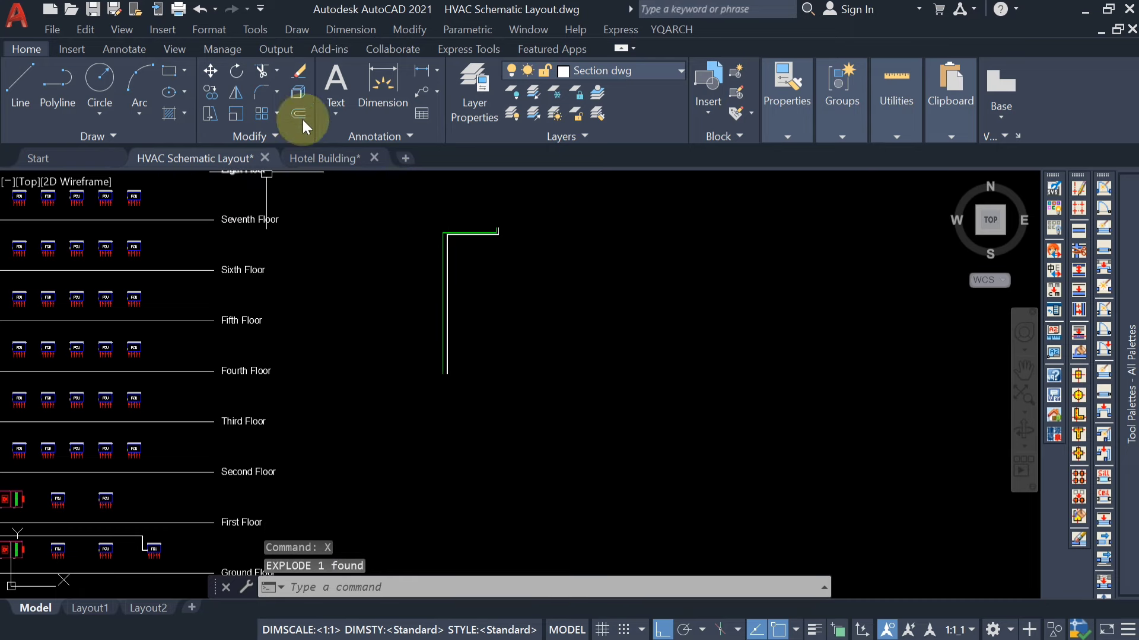
pyautogui.click(449, 281)
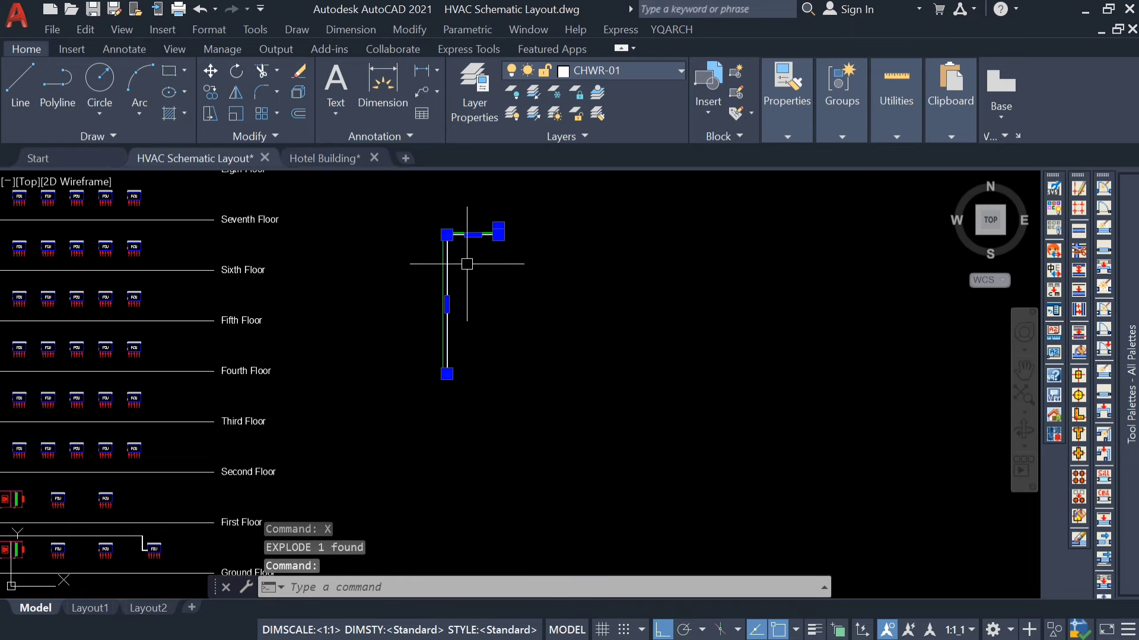
pyautogui.press('Escape')
pyautogui.scroll(2, 467, 264)
pyautogui.click(446, 254)
pyautogui.press('Escape')
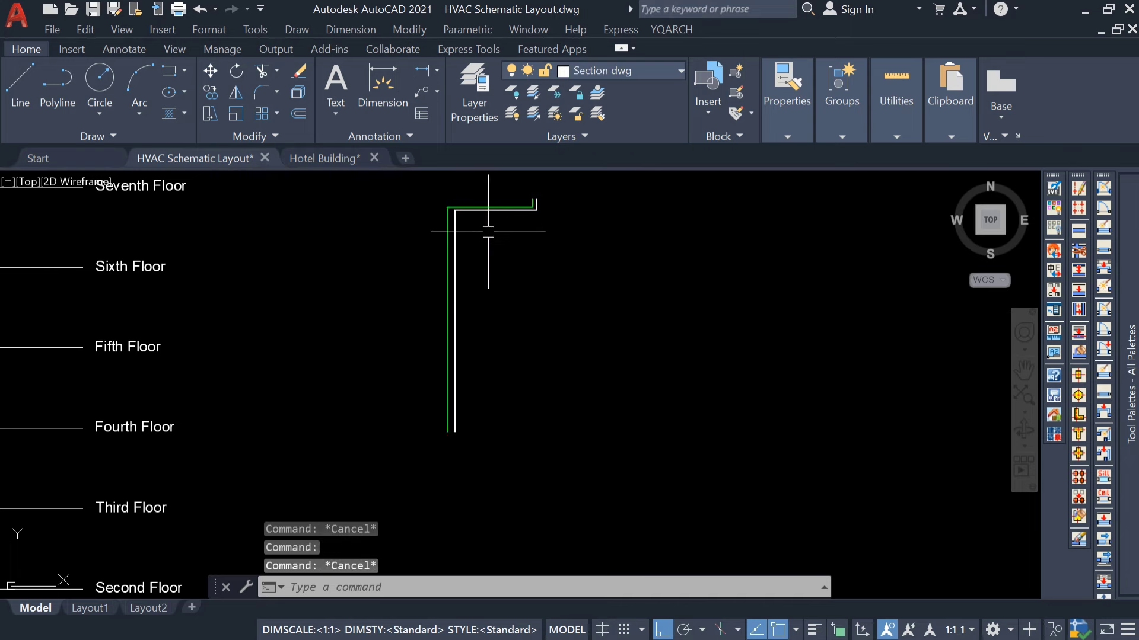
# Step: Set the color of layer CHWR-01 to red in this drawing's layer properties
pyautogui.click(469, 110)
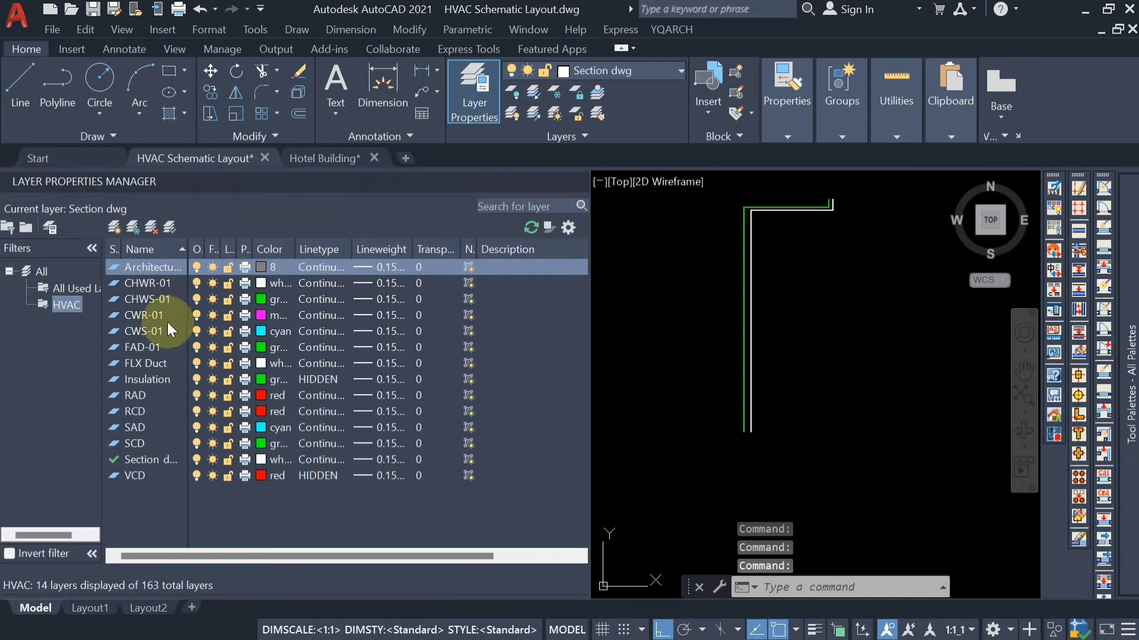
pyautogui.click(156, 285)
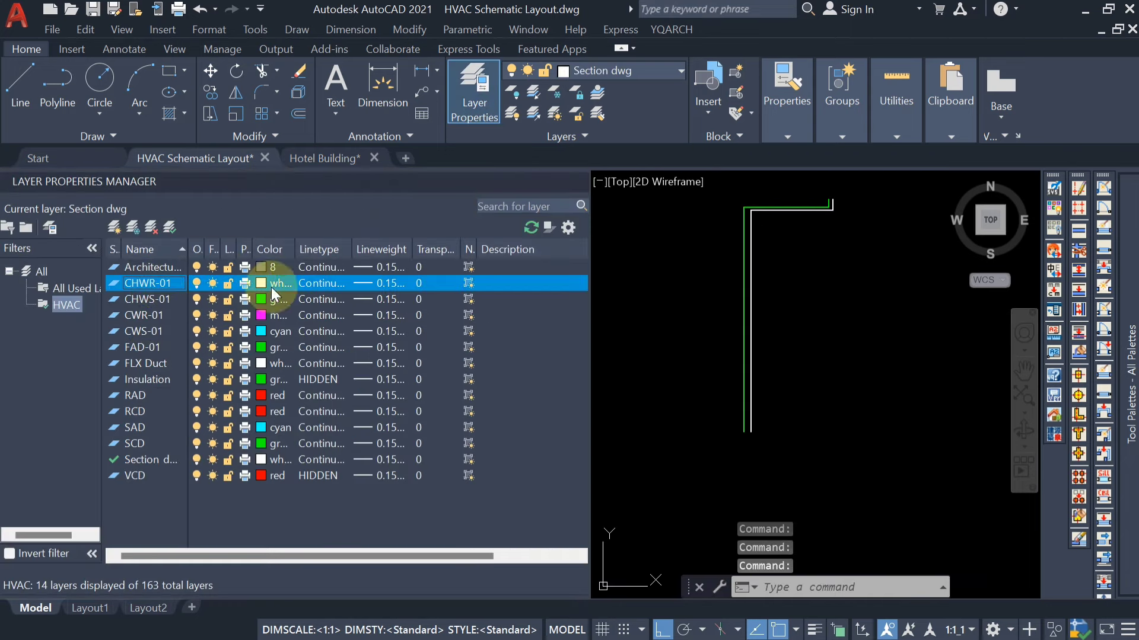
pyautogui.click(261, 283)
pyautogui.click(429, 344)
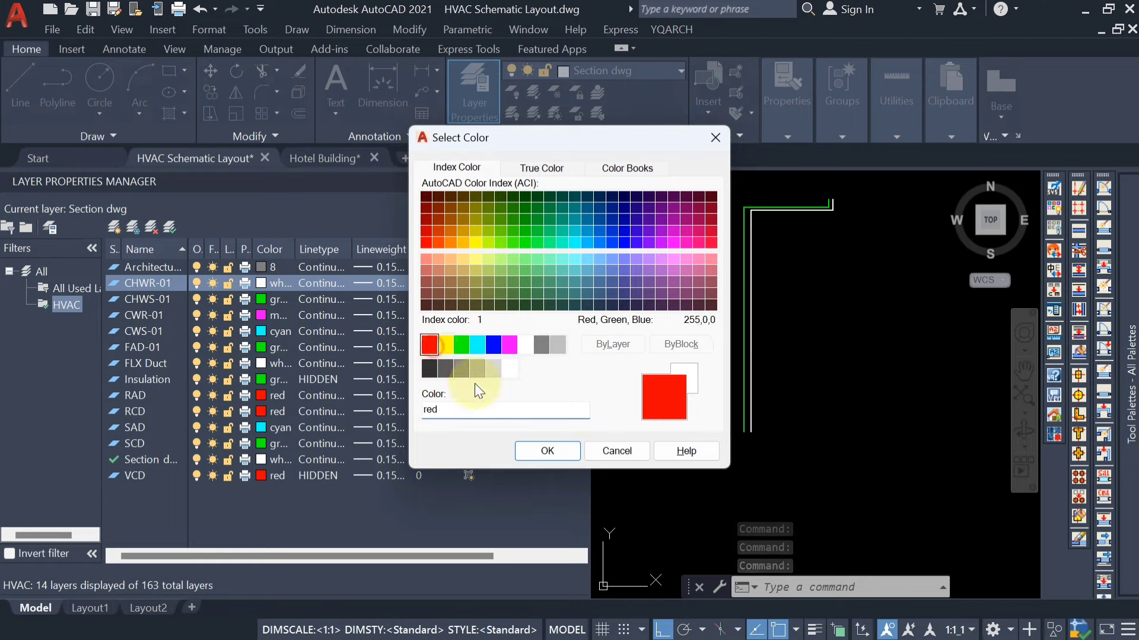
pyautogui.click(551, 451)
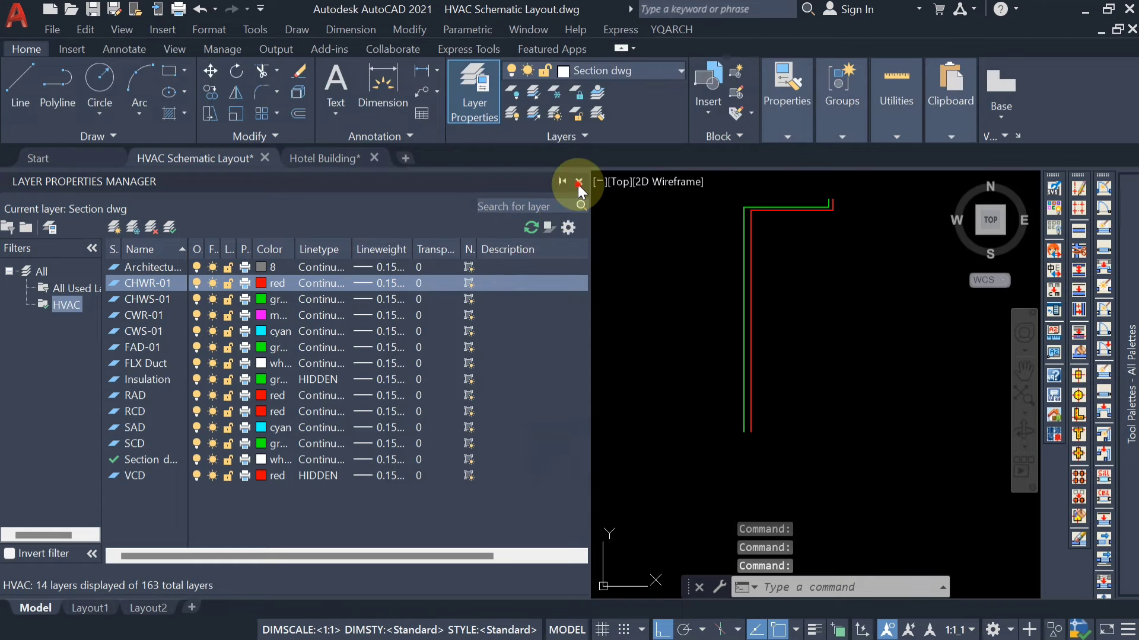
pyautogui.click(578, 182)
# Step: Match the green supply pipe's properties to the supply riser and its branch line above the ground floor
pyautogui.write('m')
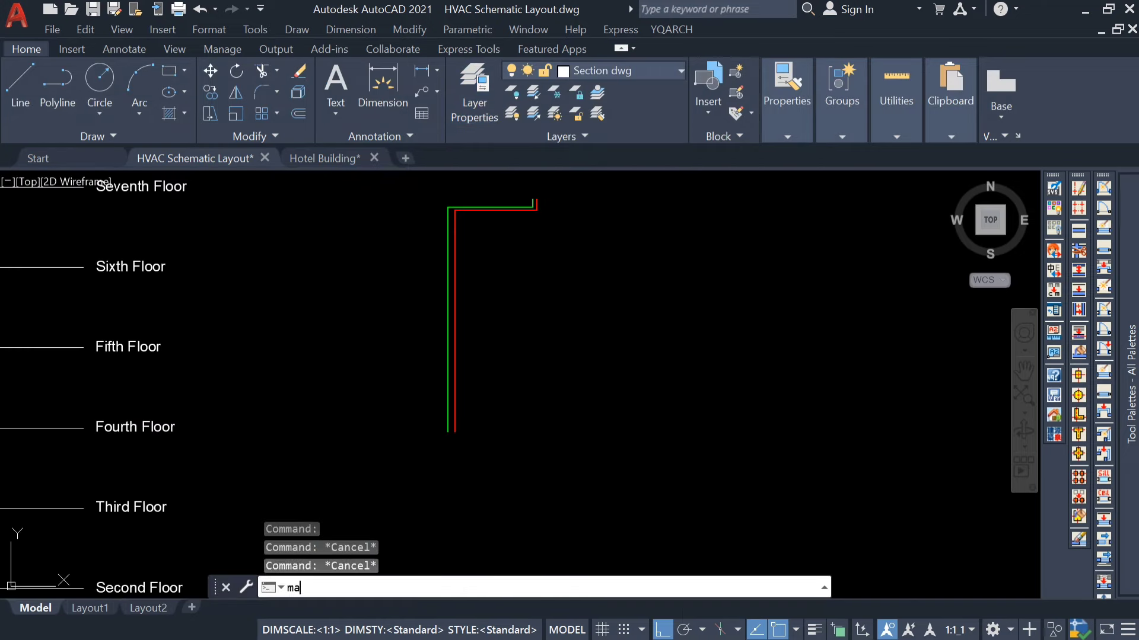
pyautogui.write('a')
pyautogui.press('Return')
pyautogui.scroll(2, 439, 315)
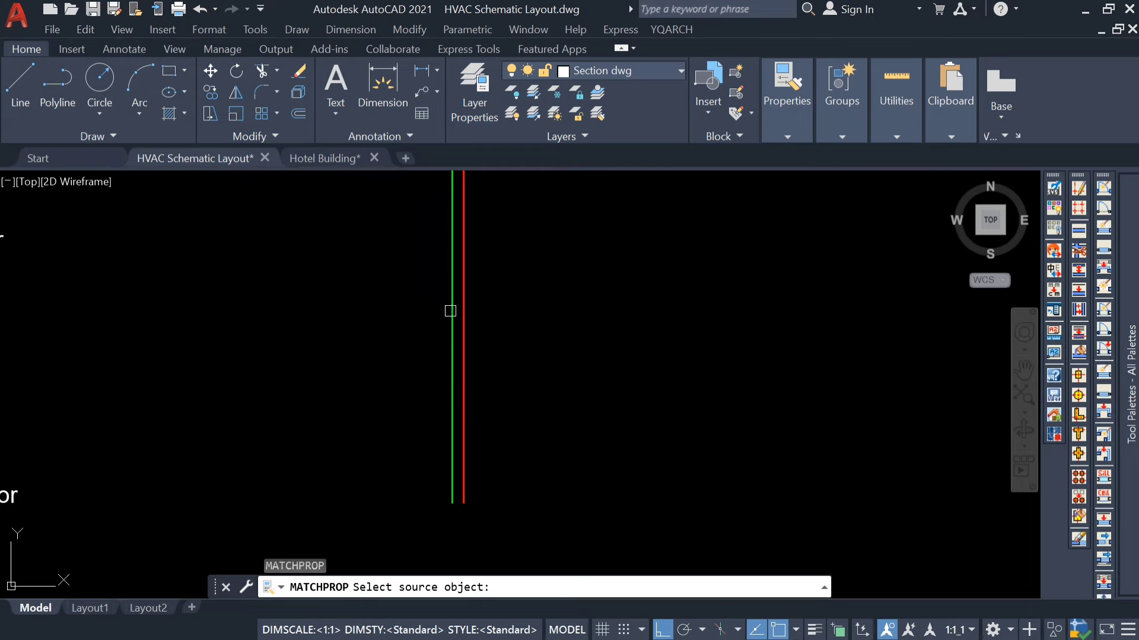
pyautogui.click(450, 311)
pyautogui.scroll(-3, 450, 310)
pyautogui.scroll(3, 119, 456)
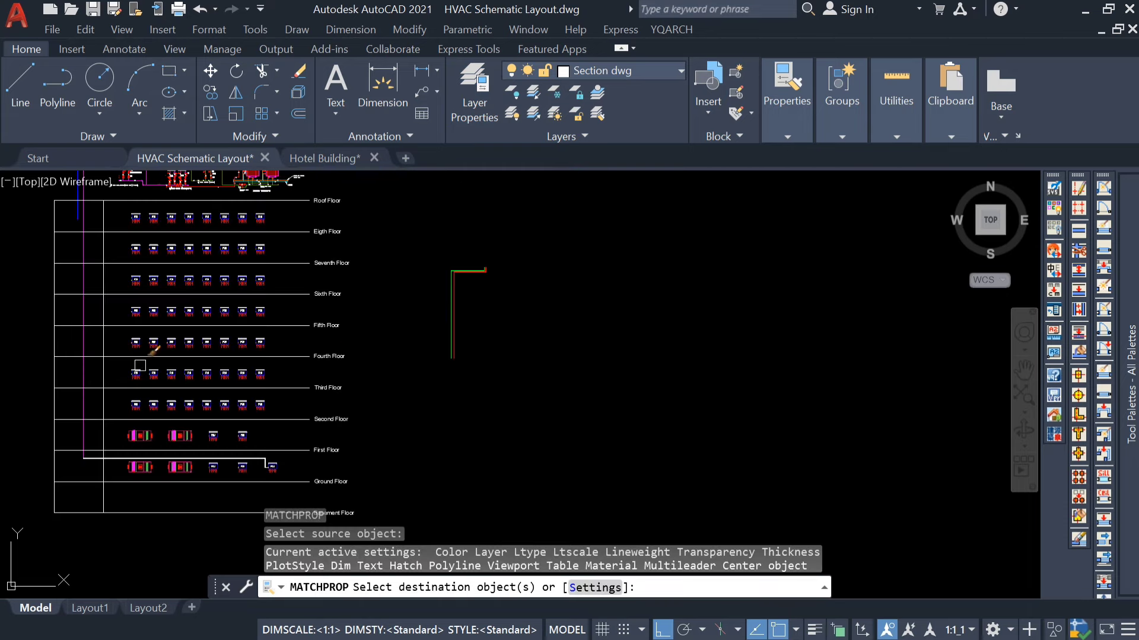
pyautogui.click(116, 450)
pyautogui.click(87, 406)
pyautogui.scroll(-2, 99, 418)
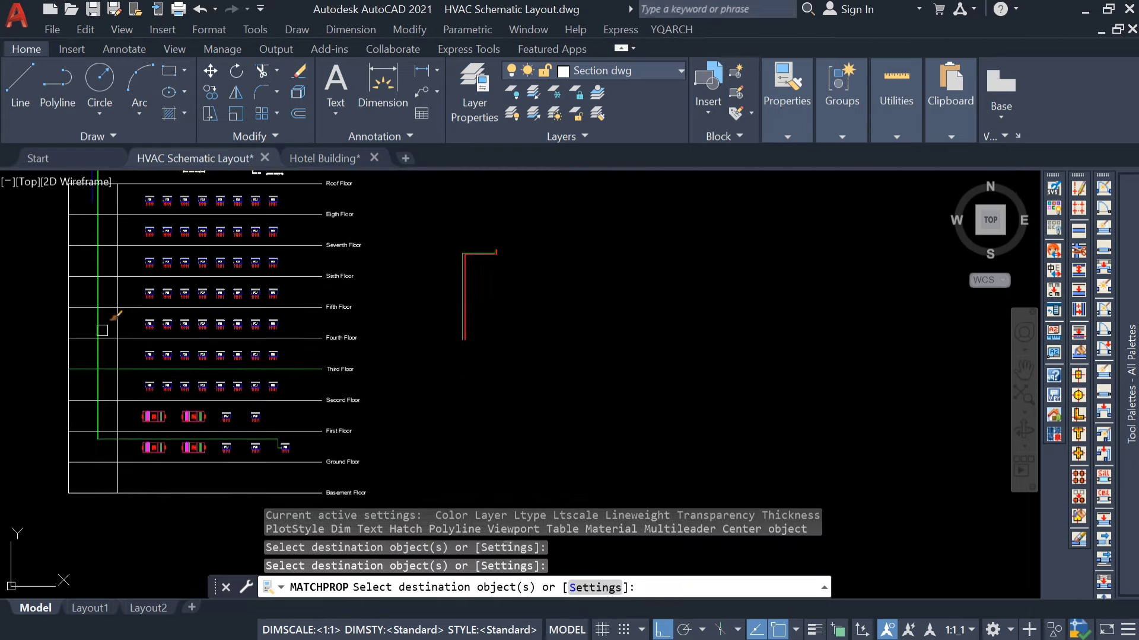
# Step: Apply the matched green supply properties to the header between the water cooled chillers and secondary pumps and to the bypass line
pyautogui.scroll(-1, 103, 332)
pyautogui.moveTo(111, 349); pyautogui.dragTo(181, 483, button='middle')
pyautogui.scroll(4, 168, 361)
pyautogui.scroll(4, 265, 335)
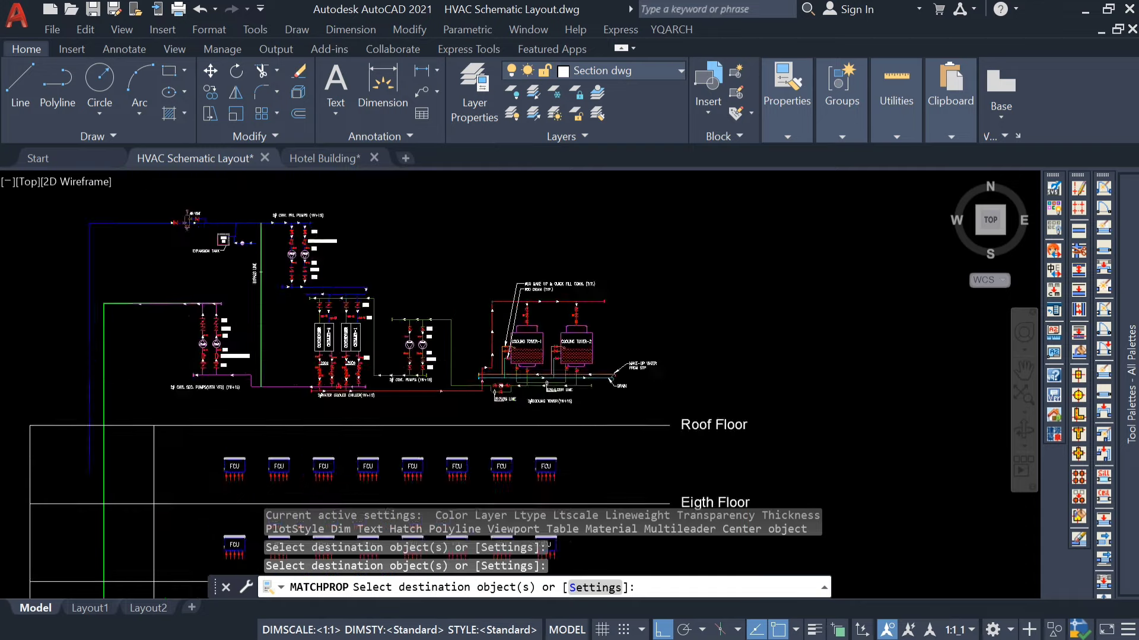
pyautogui.scroll(4, 249, 370)
pyautogui.click(240, 400)
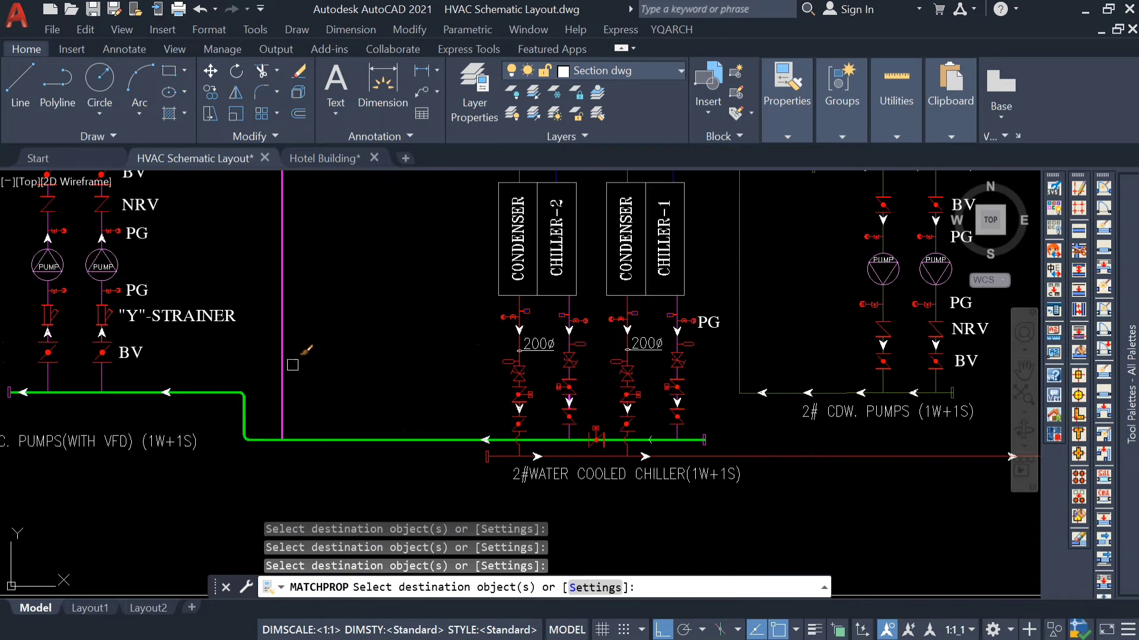
pyautogui.scroll(-5, 281, 371)
pyautogui.scroll(2, 444, 384)
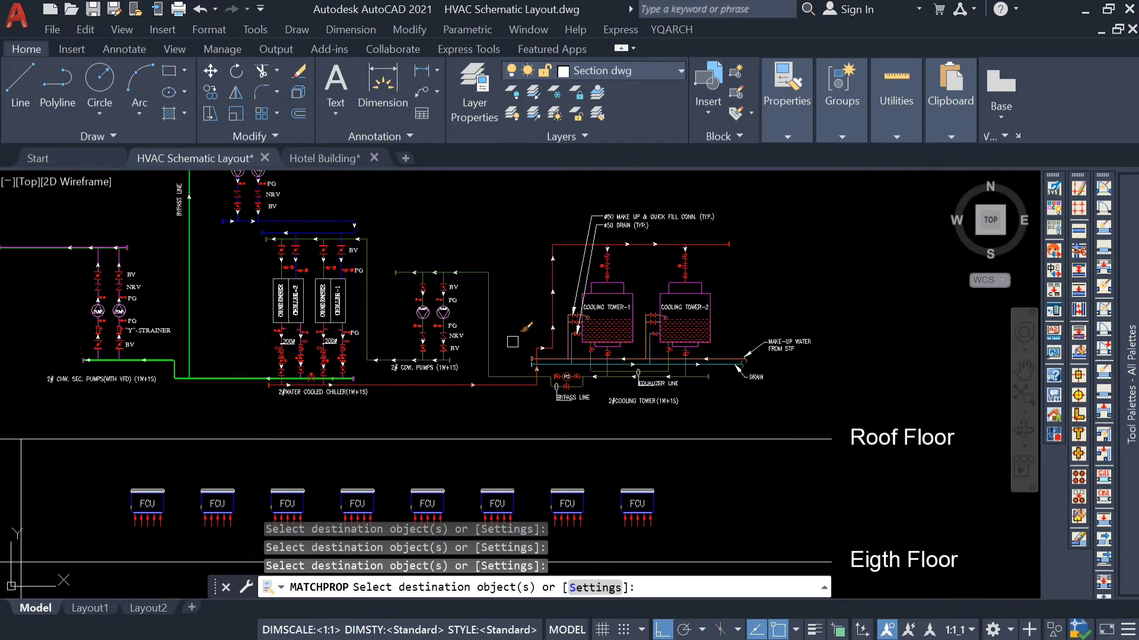
pyautogui.scroll(-4, 441, 392)
pyautogui.press('Escape')
pyautogui.moveTo(617, 399); pyautogui.dragTo(628, 312, button='middle')
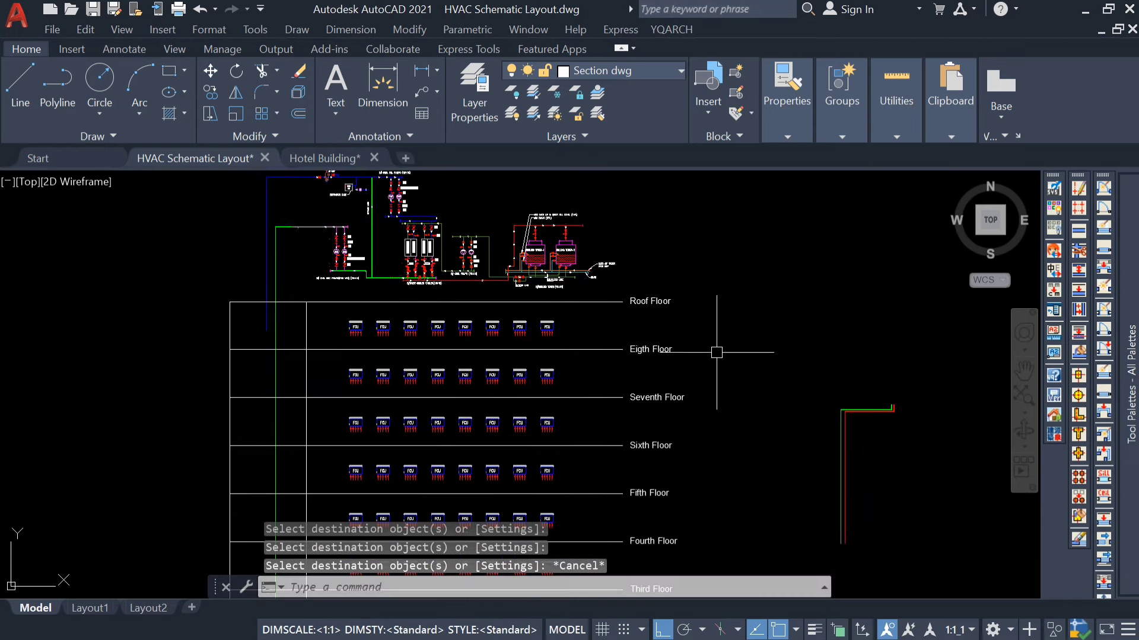
# Step: Match the red return pipe's properties to the blue return riser and its horizontal run toward the air vent
pyautogui.write('ma')
pyautogui.press('Return')
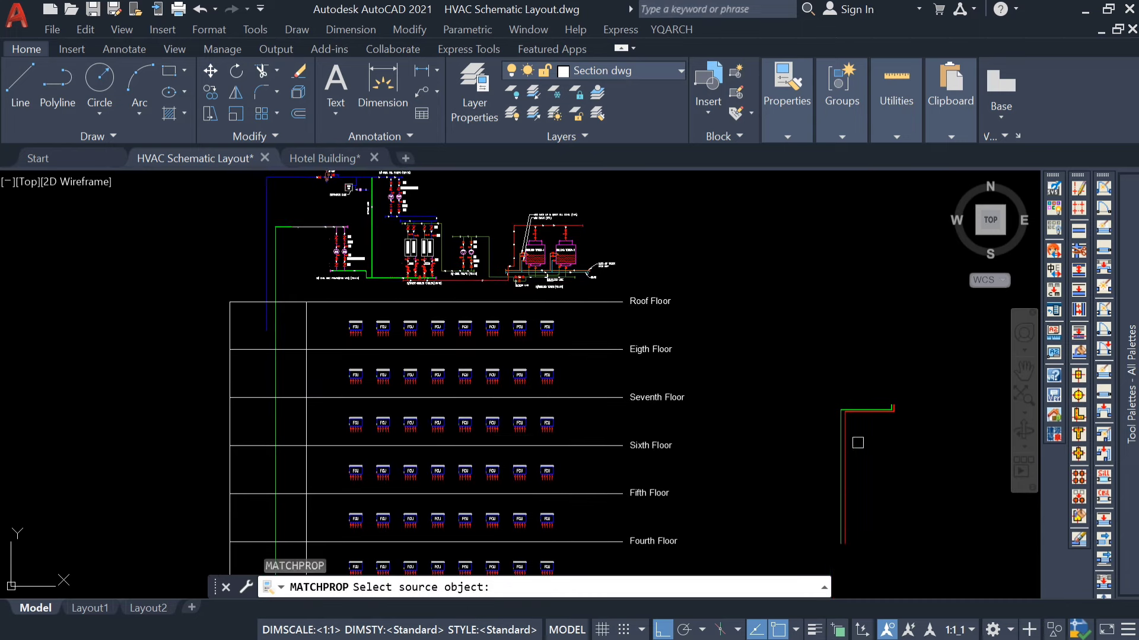
pyautogui.scroll(4, 858, 443)
pyautogui.click(812, 414)
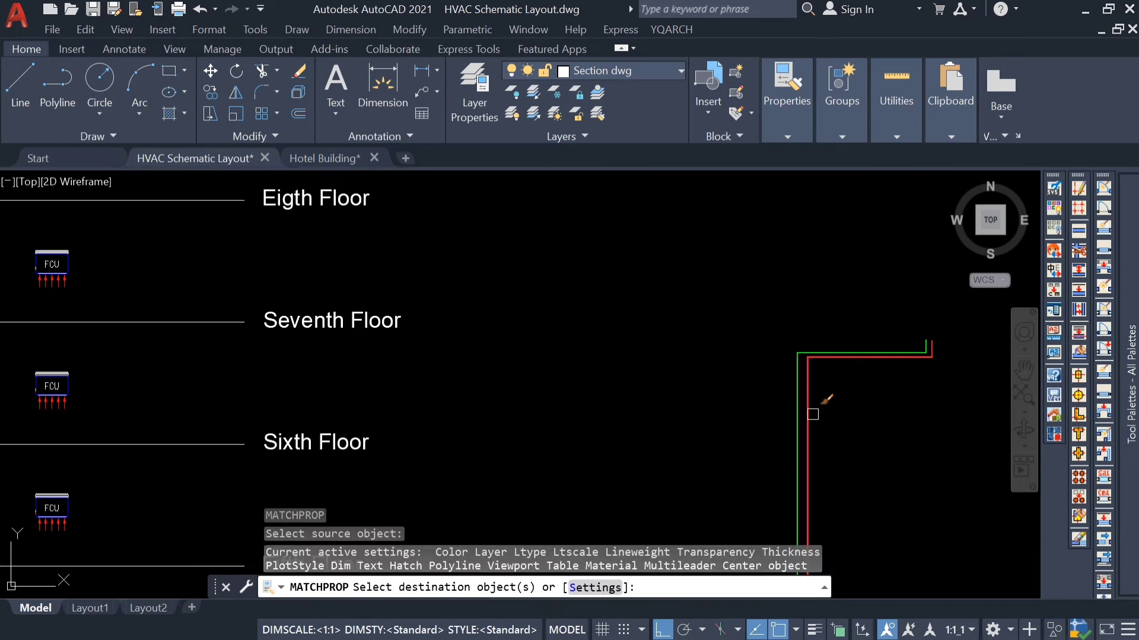
pyautogui.scroll(-6, 833, 390)
pyautogui.scroll(4, 470, 284)
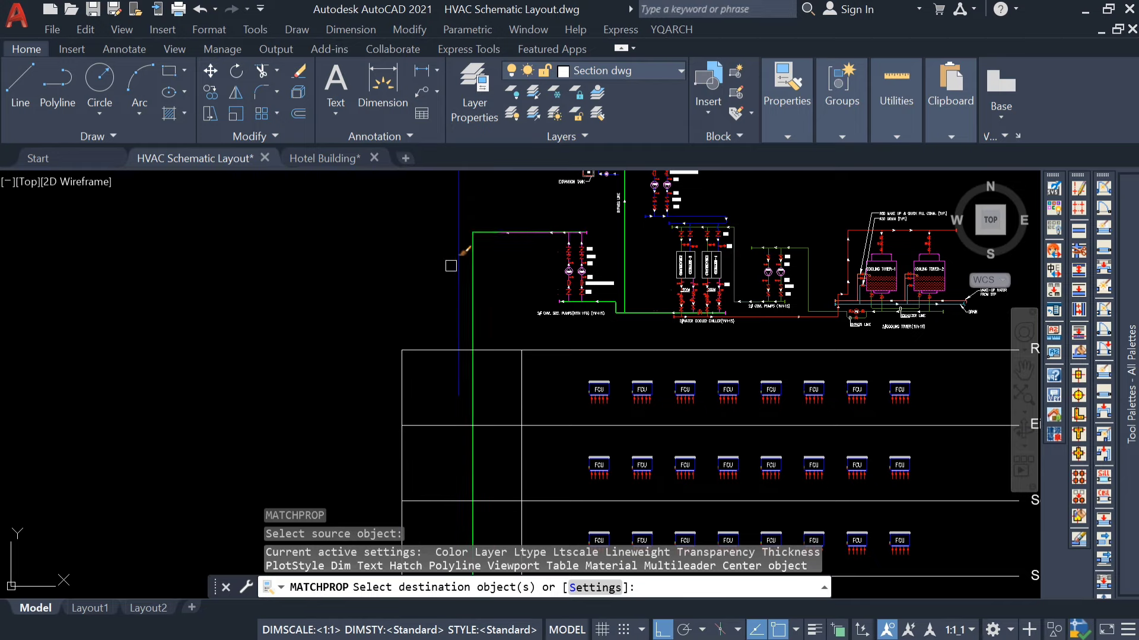
pyautogui.scroll(5, 461, 288)
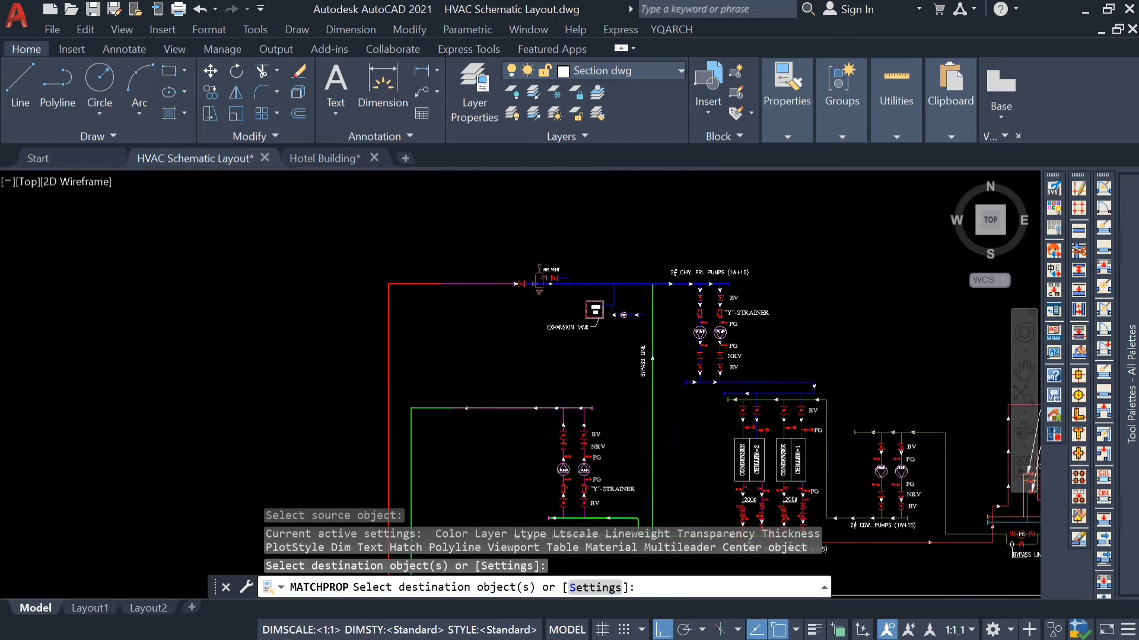
pyautogui.click(457, 271)
# Step: Apply the matched red return properties to the header between the air vent and the primary chilled water pumps
pyautogui.scroll(4, 615, 275)
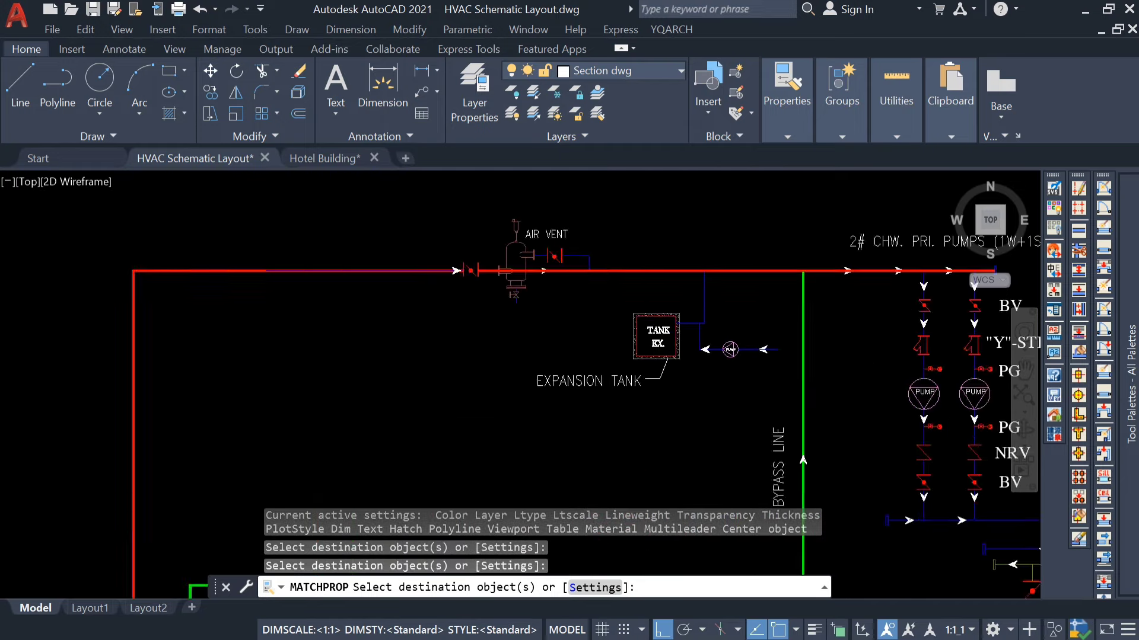
pyautogui.click(616, 274)
pyautogui.scroll(-4, 616, 274)
pyautogui.scroll(8, 719, 303)
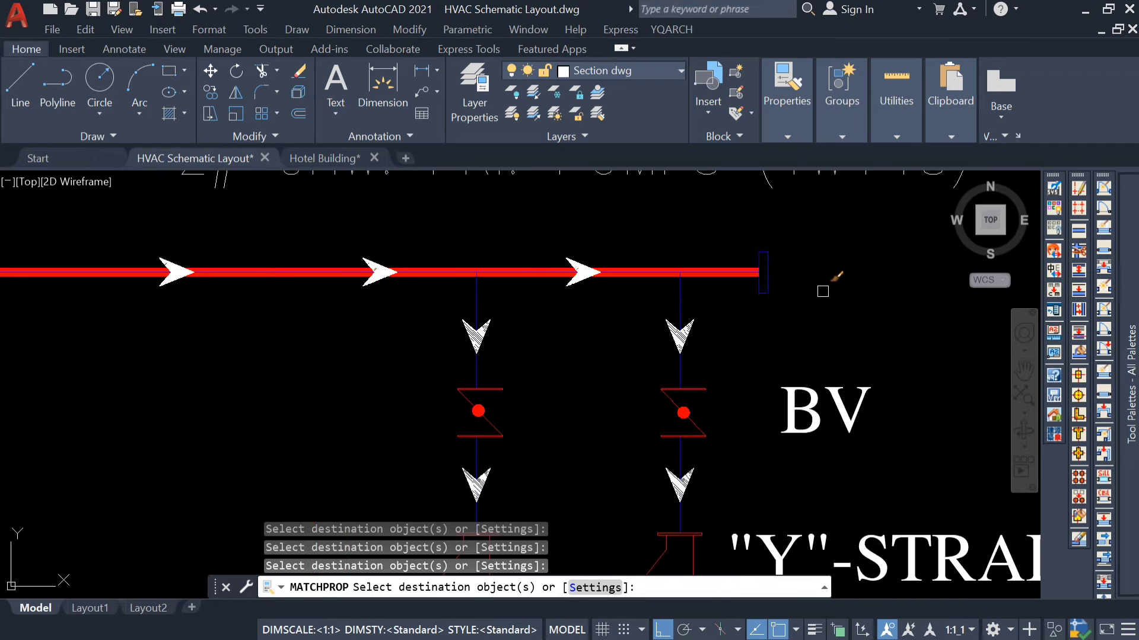
pyautogui.scroll(-4, 823, 291)
pyautogui.scroll(8, 736, 355)
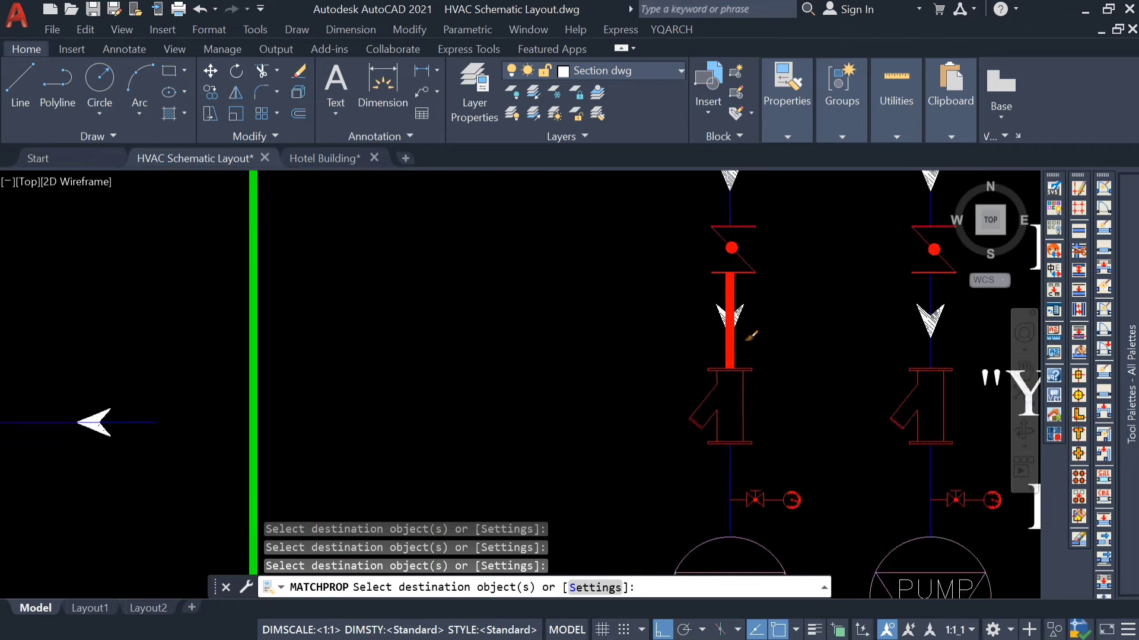
pyautogui.scroll(-8, 741, 343)
# Step: Apply the matched red return properties to the expansion tank connection and the fill line through its pump
pyautogui.scroll(4, 516, 323)
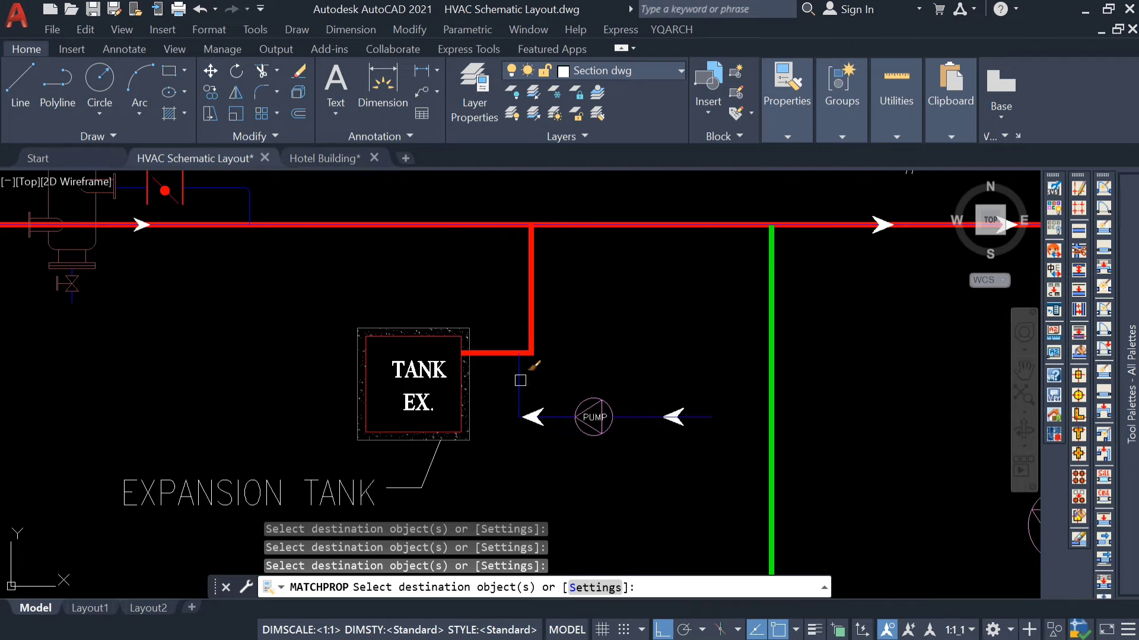
pyautogui.click(640, 425)
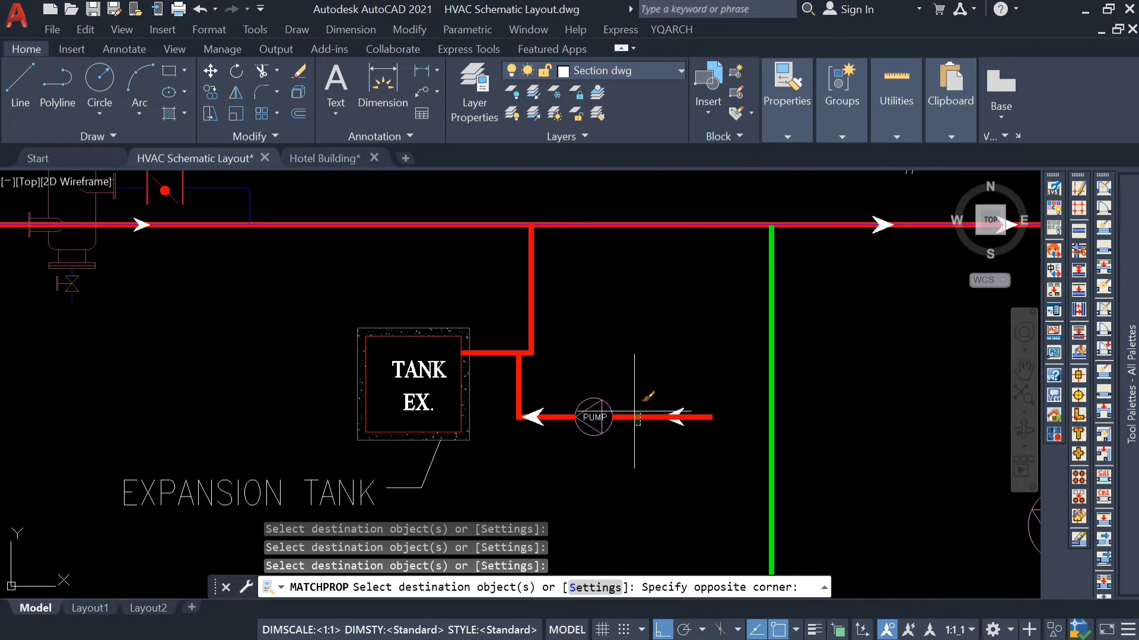
pyautogui.click(633, 412)
pyautogui.scroll(-4, 572, 332)
pyautogui.scroll(4, 635, 237)
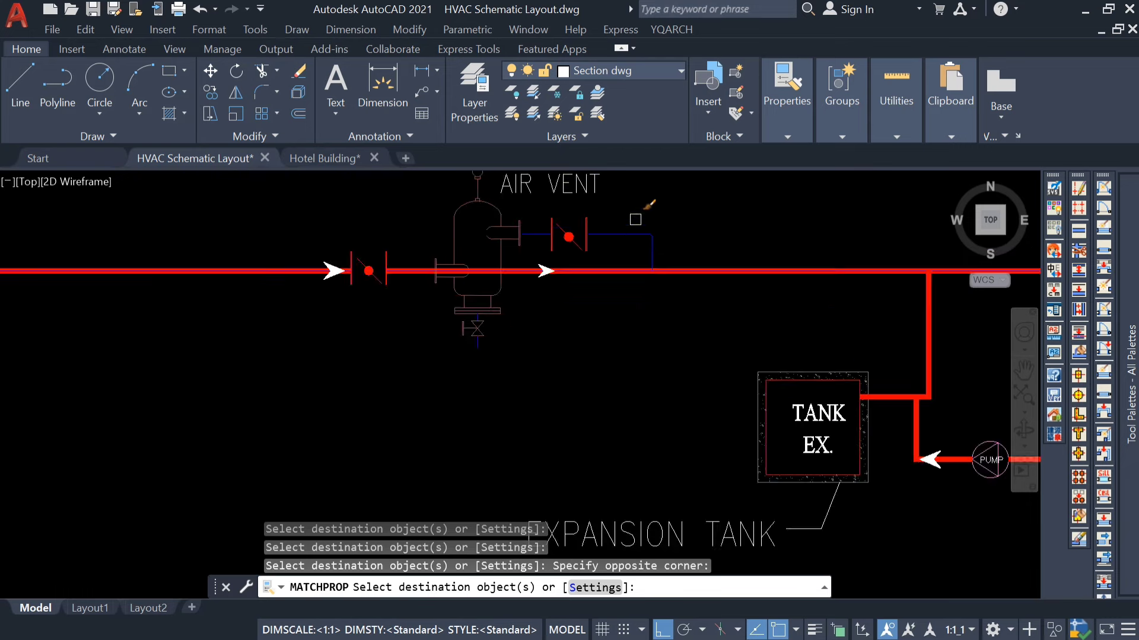
# Step: Apply the matched red return properties to the air vent's valved side connection and the short drain pipes below it
pyautogui.scroll(2, 635, 219)
pyautogui.click(686, 211)
pyautogui.click(619, 275)
pyautogui.click(474, 244)
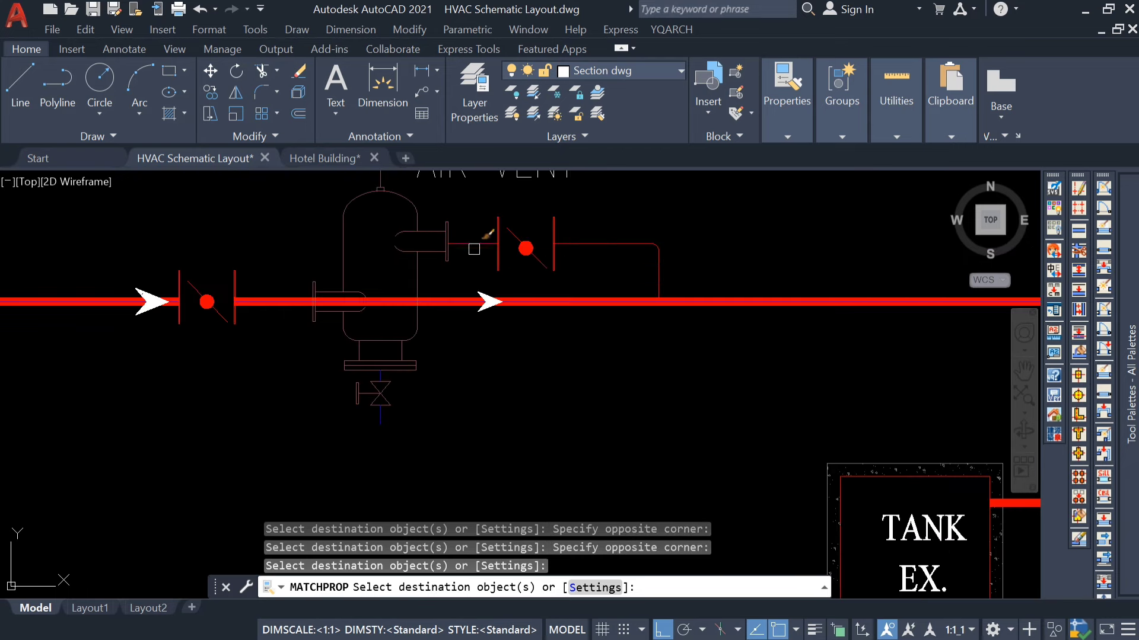
pyautogui.scroll(4, 366, 446)
pyautogui.click(447, 359)
pyautogui.click(342, 398)
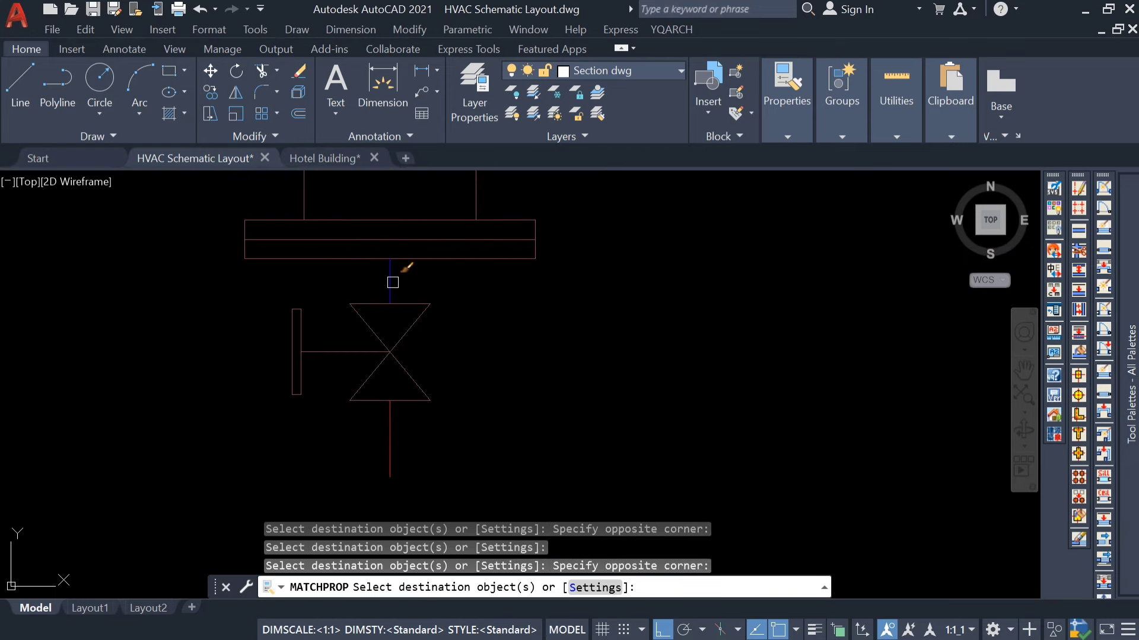
pyautogui.scroll(-5, 536, 322)
pyautogui.press('Escape')
pyautogui.scroll(-5, 466, 360)
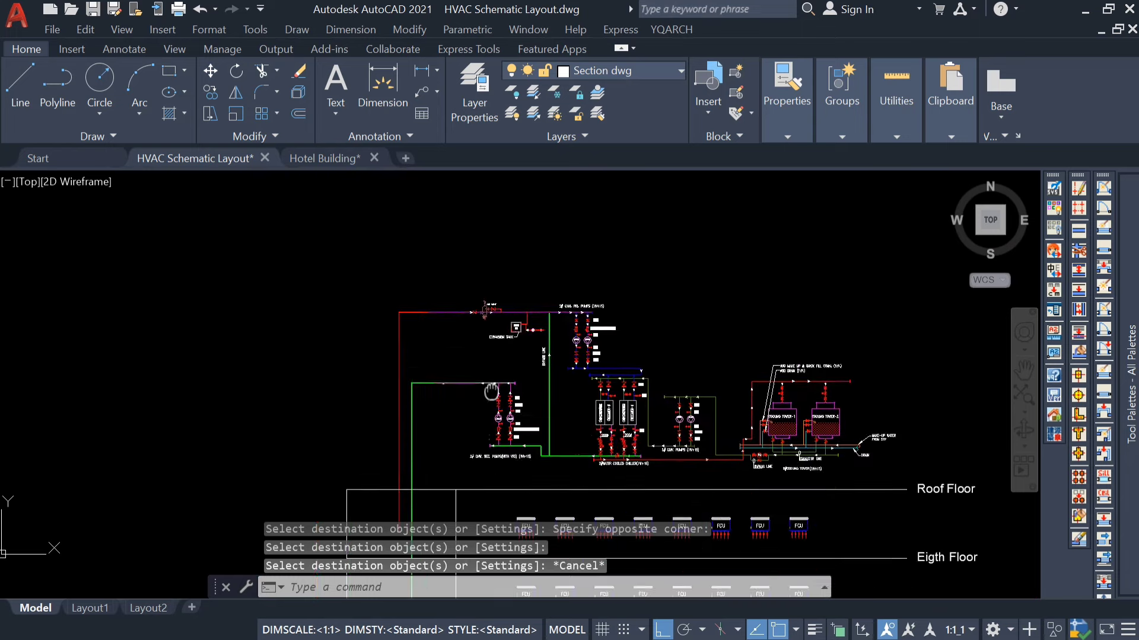
pyautogui.press('Escape')
# Step: Erase the leftover blue H_CHWR lines lying on top of the red return header before and after the air vent
pyautogui.scroll(8, 433, 249)
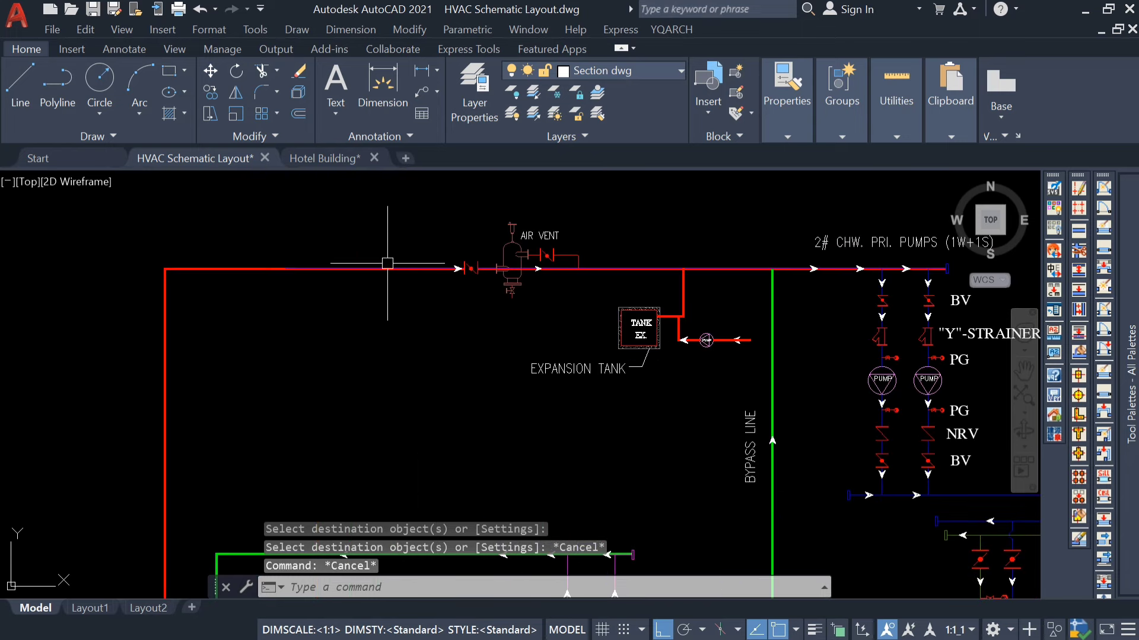
pyautogui.click(414, 274)
pyautogui.scroll(-5, 444, 337)
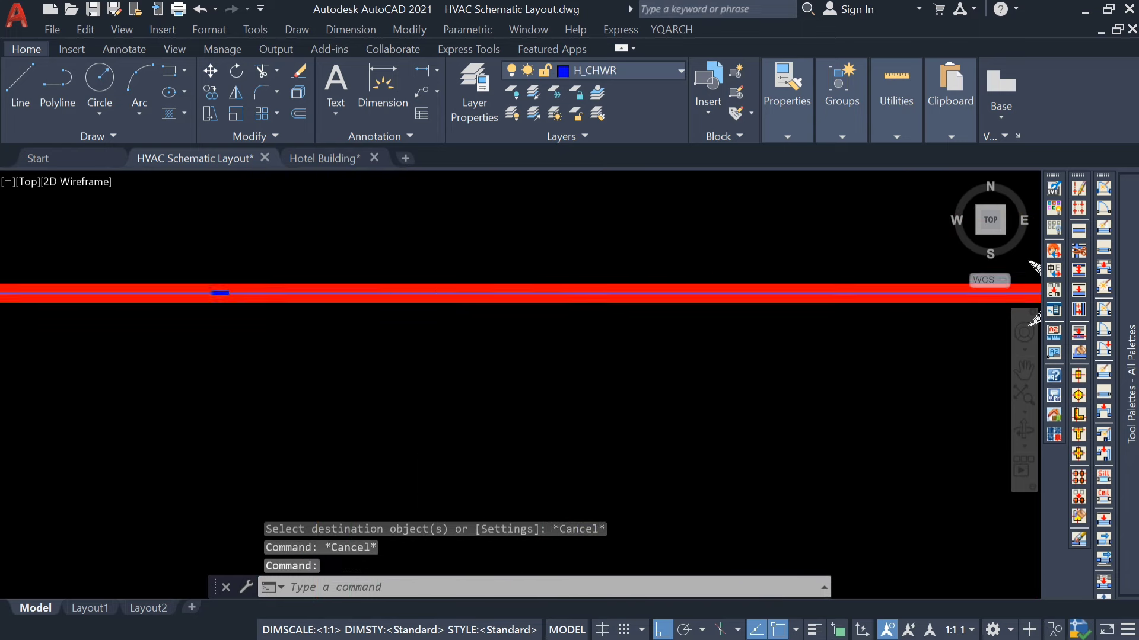
pyautogui.press('Delete')
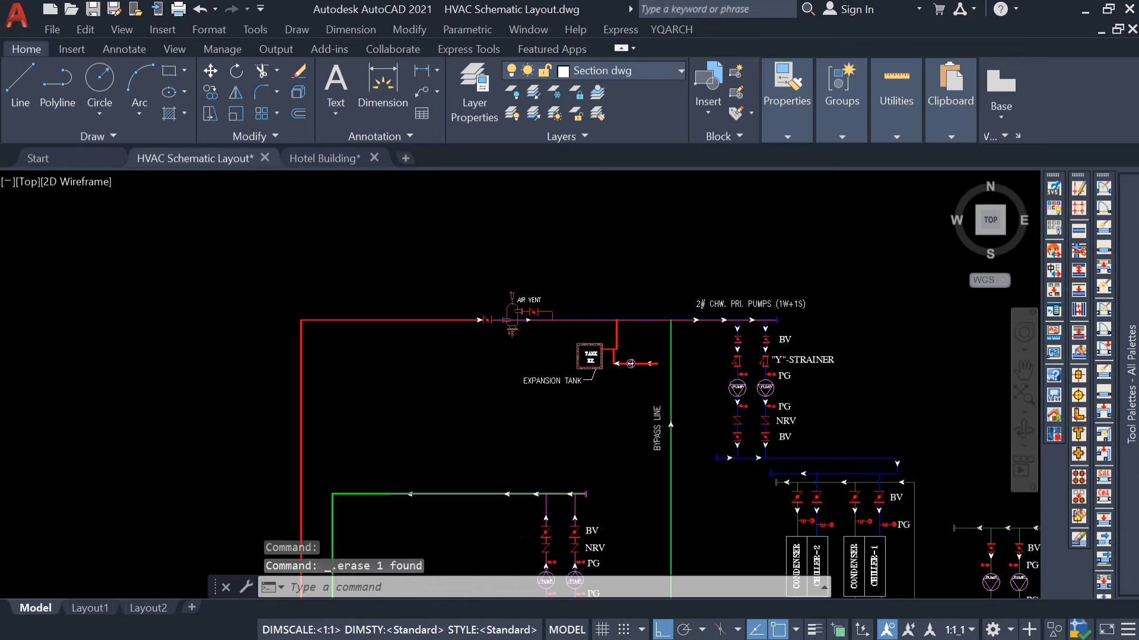
pyautogui.scroll(6, 579, 318)
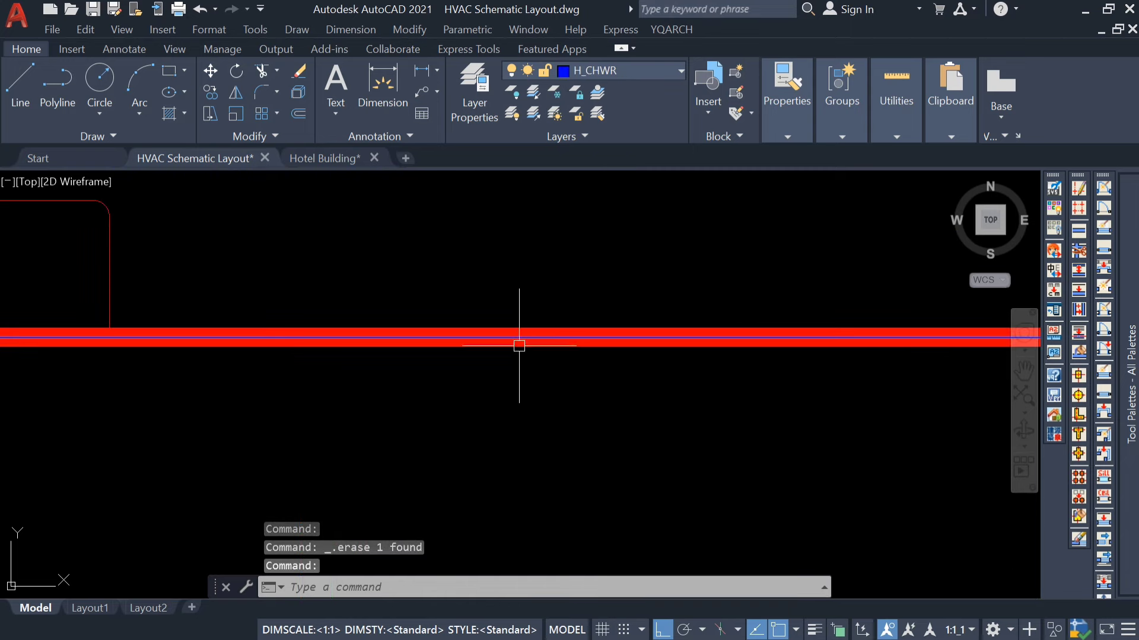
pyautogui.scroll(-7, 518, 343)
pyautogui.moveTo(490, 435); pyautogui.dragTo(439, 367, button='middle')
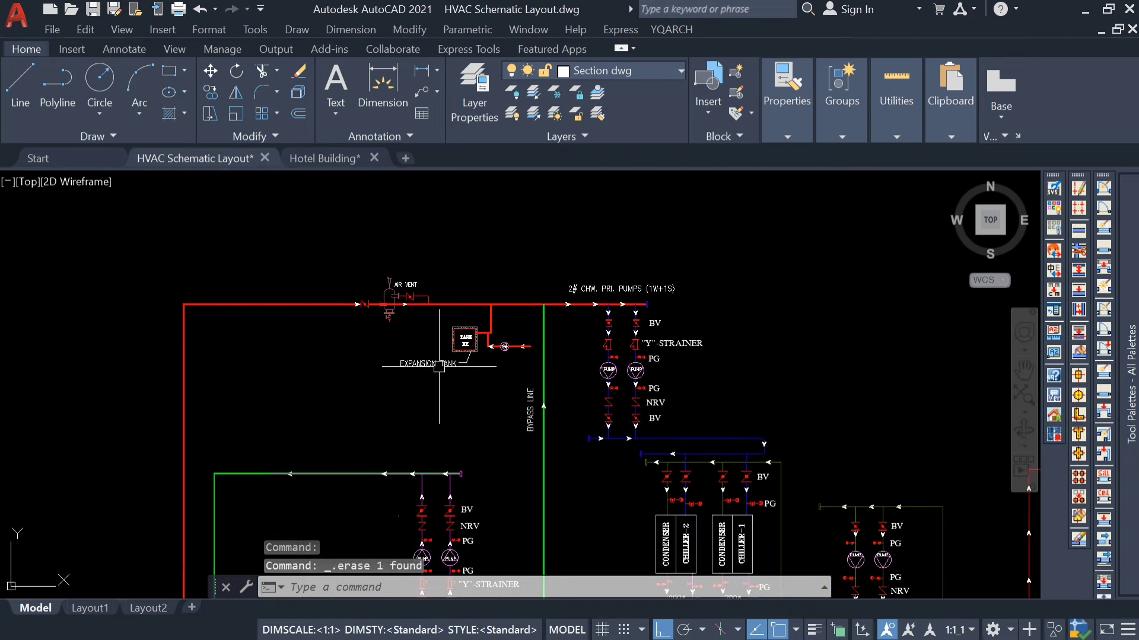
# Step: Assign the return header's end cap and the short blue pipes feeding the two primary pumps' upper valves to layer CHWR-01
pyautogui.scroll(4, 723, 297)
pyautogui.scroll(-2, 775, 304)
pyautogui.scroll(8, 670, 301)
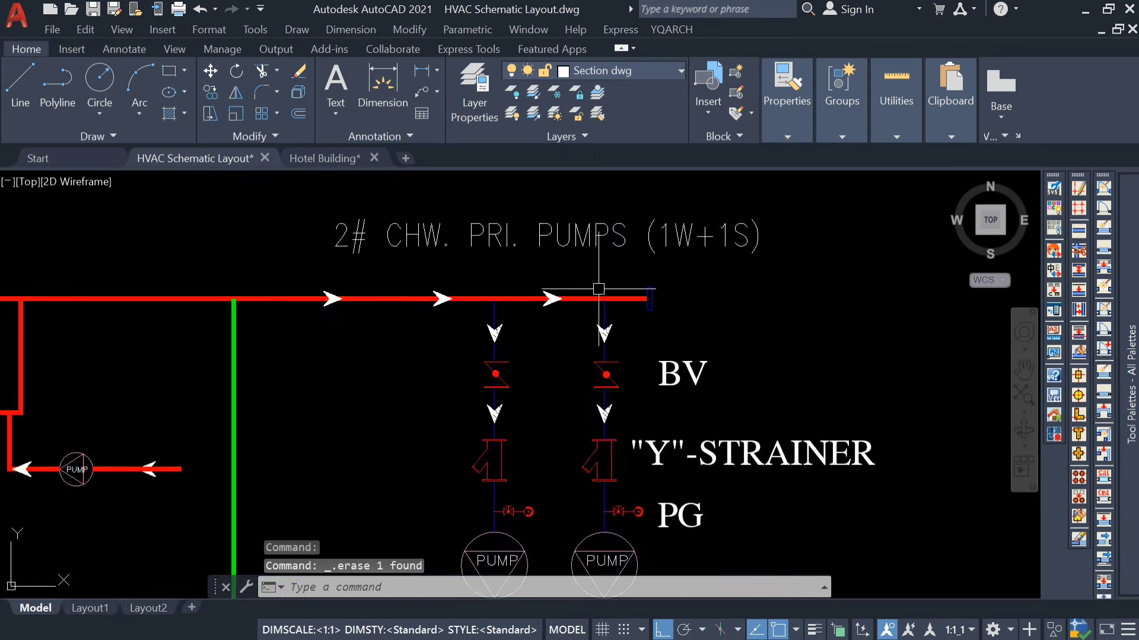
pyautogui.click(671, 301)
pyautogui.click(522, 324)
pyautogui.click(539, 311)
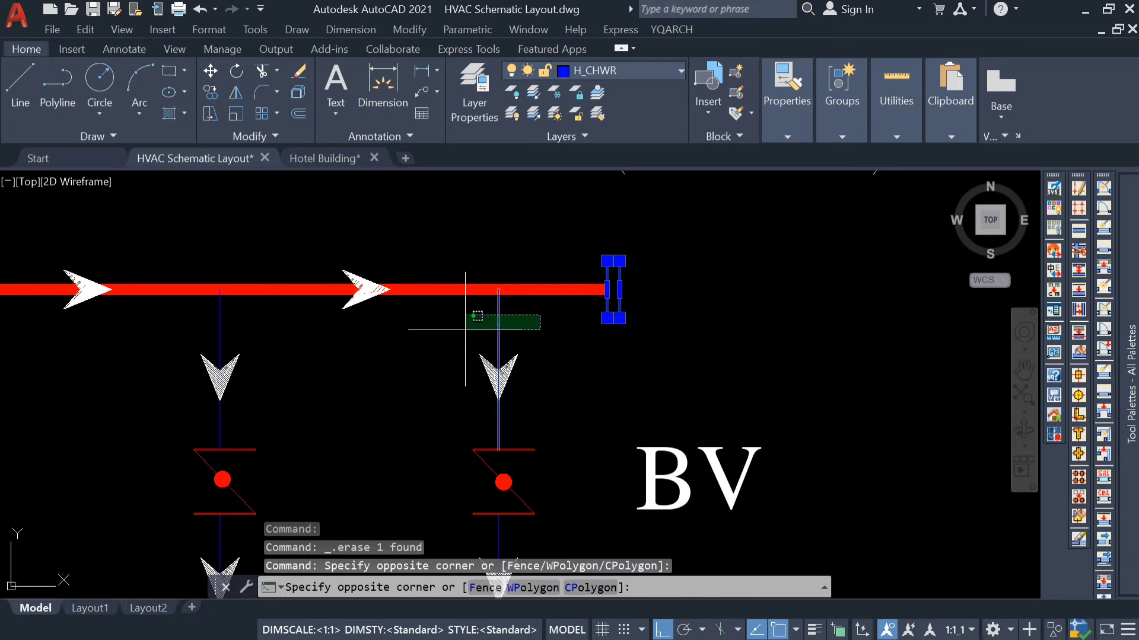
pyautogui.click(415, 332)
pyautogui.click(266, 313)
pyautogui.click(191, 336)
pyautogui.click(611, 71)
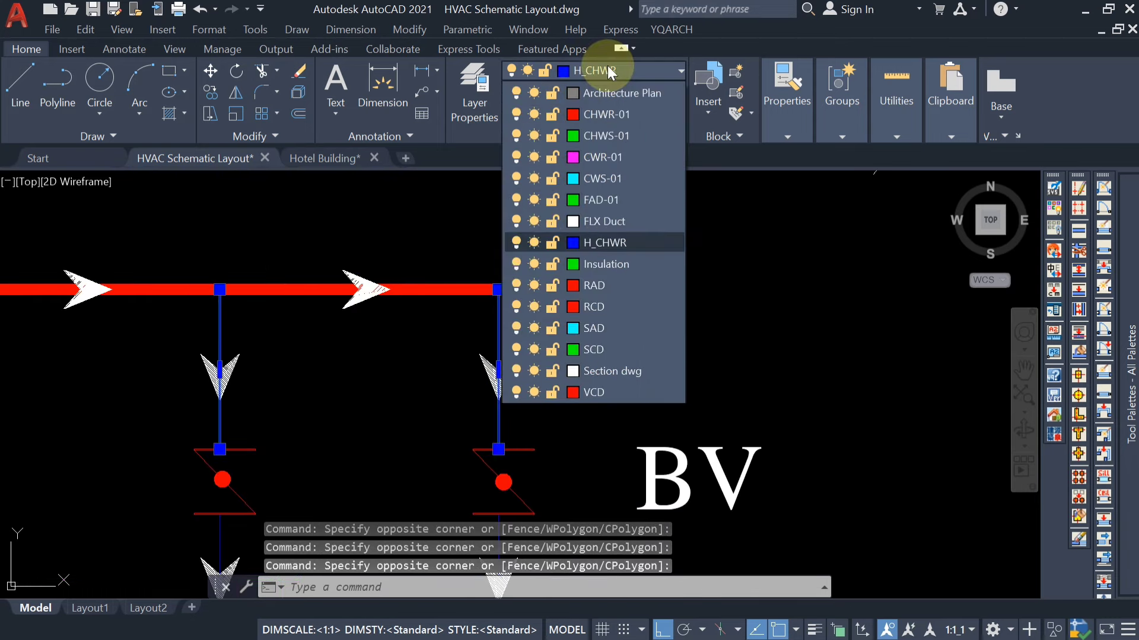
pyautogui.click(599, 114)
pyautogui.press('Escape')
# Step: Select every object similar to the blue H_CHWR pipe above the primary pump and assign them all to layer CHWR-01
pyautogui.scroll(-6, 682, 178)
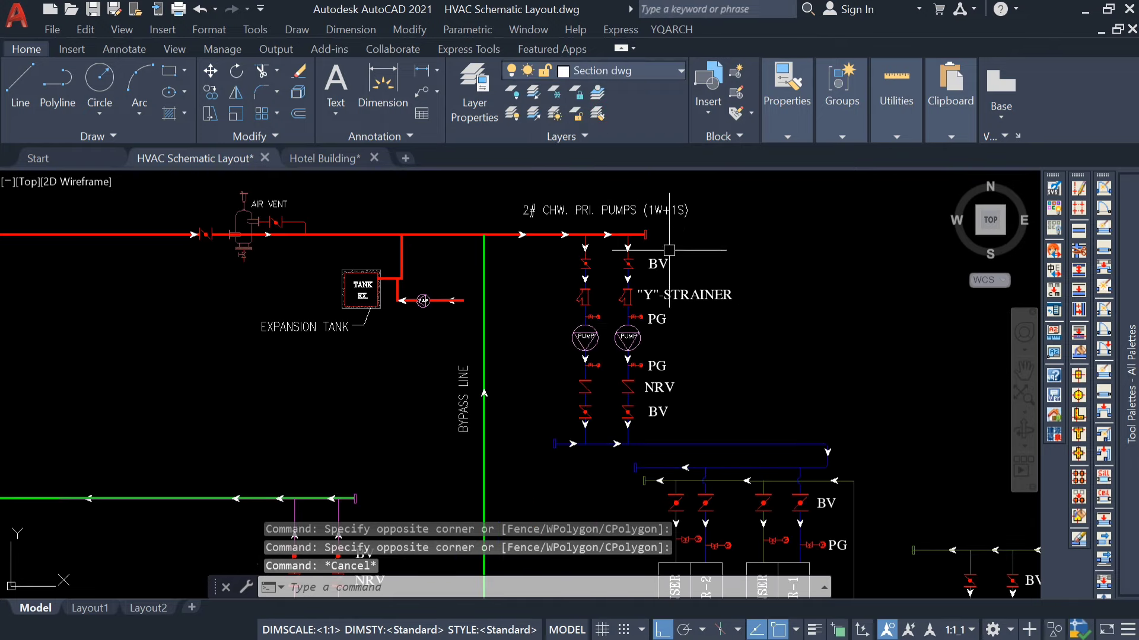
pyautogui.scroll(4, 640, 327)
pyautogui.click(584, 271)
pyautogui.rightClick(584, 272)
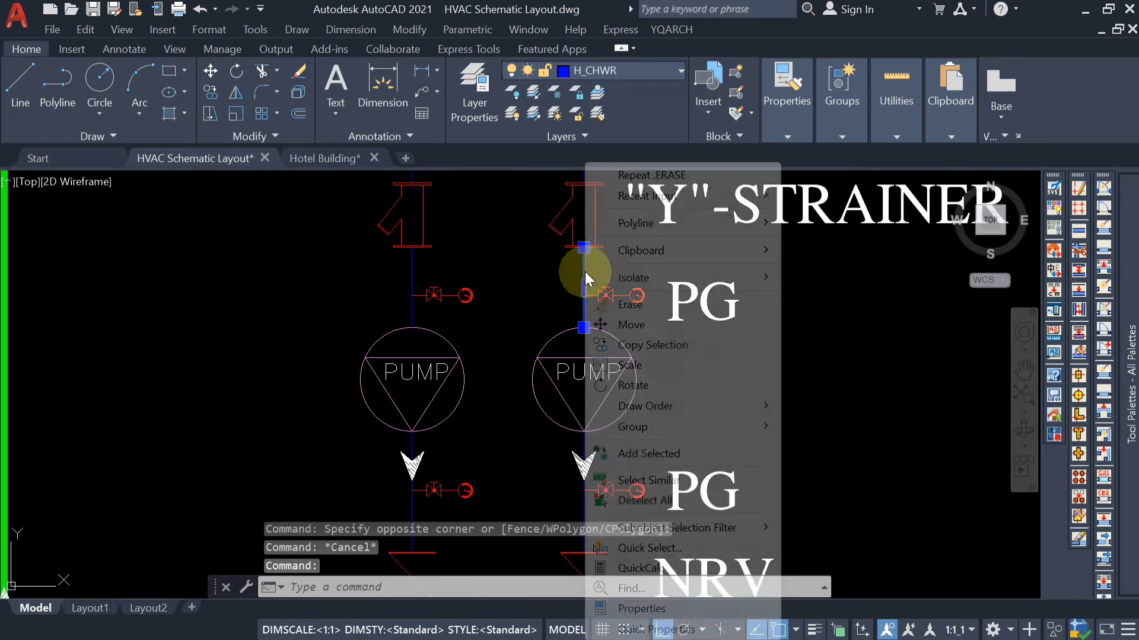
pyautogui.click(655, 483)
pyautogui.scroll(-5, 654, 483)
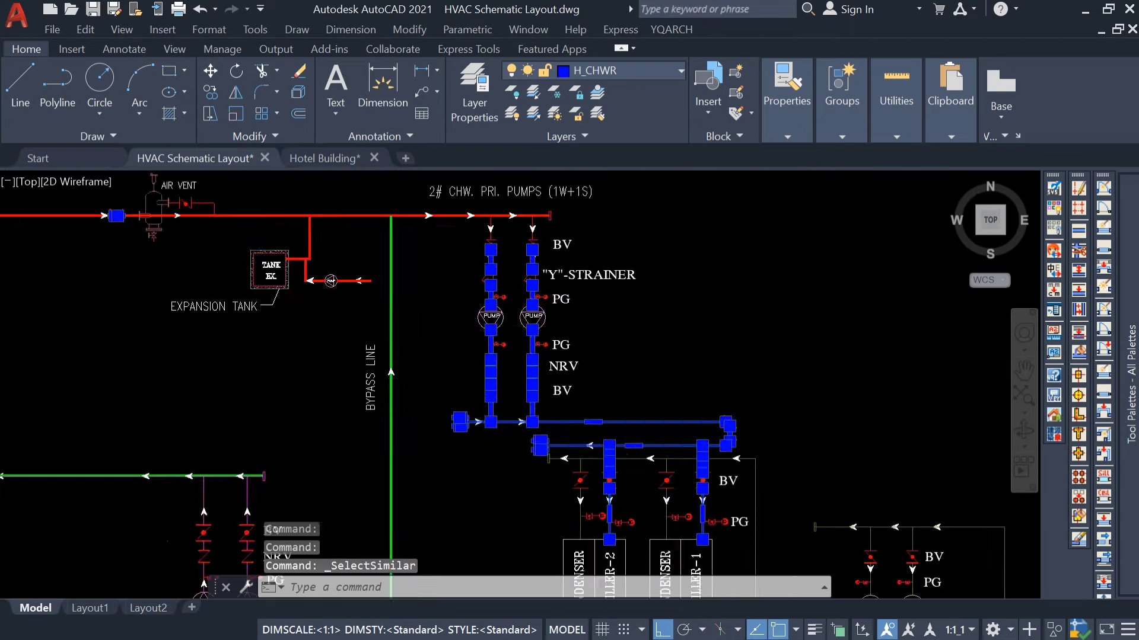
pyautogui.scroll(1, 487, 296)
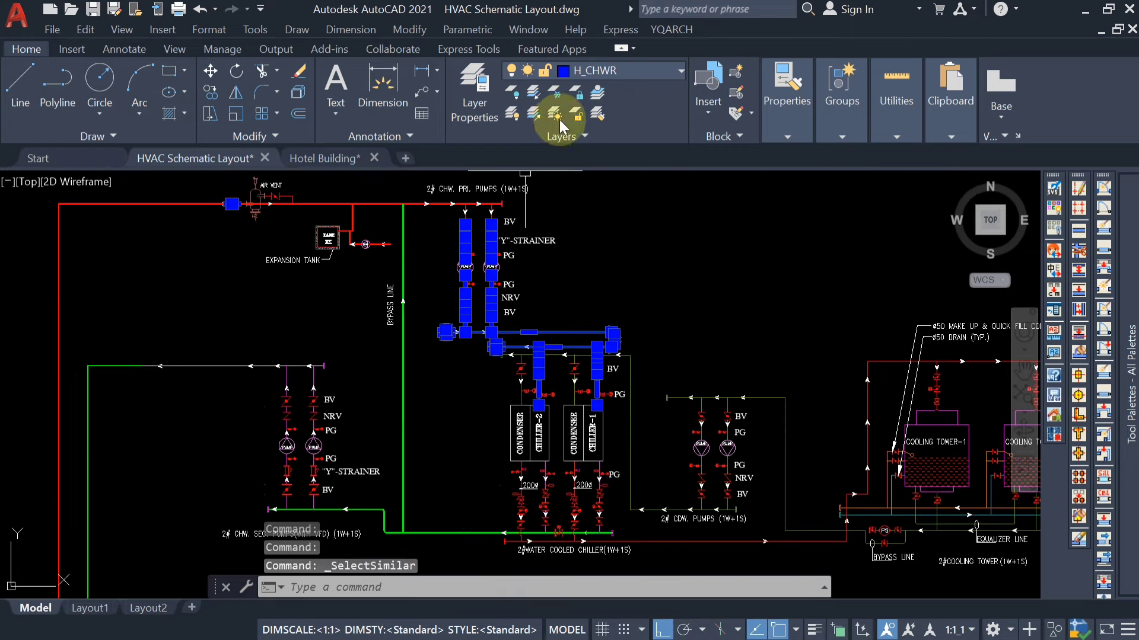
pyautogui.click(623, 70)
pyautogui.click(615, 113)
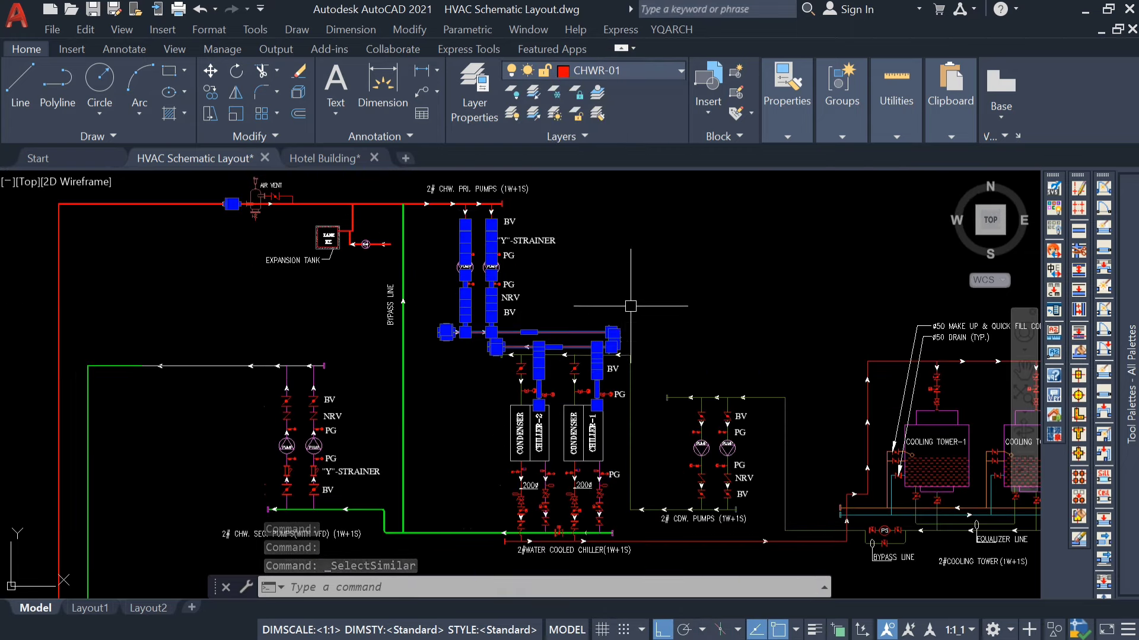
pyautogui.press('Escape')
# Step: Select every object similar to the magenta H_CHWS pipe below Chiller-1 and assign them all to the green layer CHWS-01
pyautogui.moveTo(633, 451); pyautogui.dragTo(644, 399, button='middle')
pyautogui.scroll(4, 612, 473)
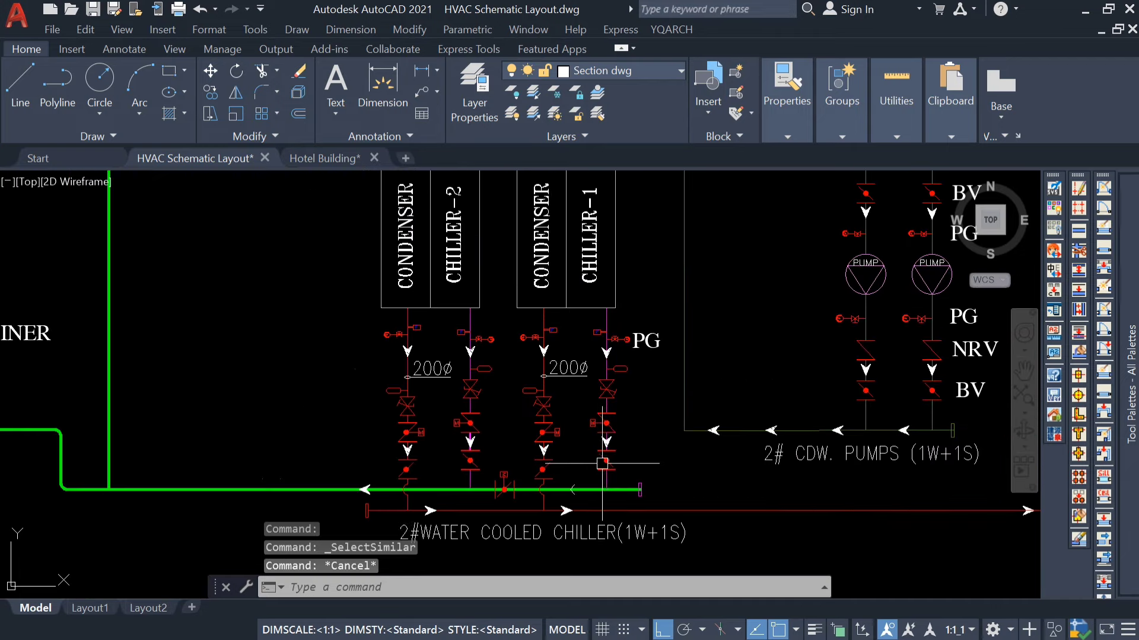
pyautogui.scroll(2, 610, 299)
pyautogui.click(603, 330)
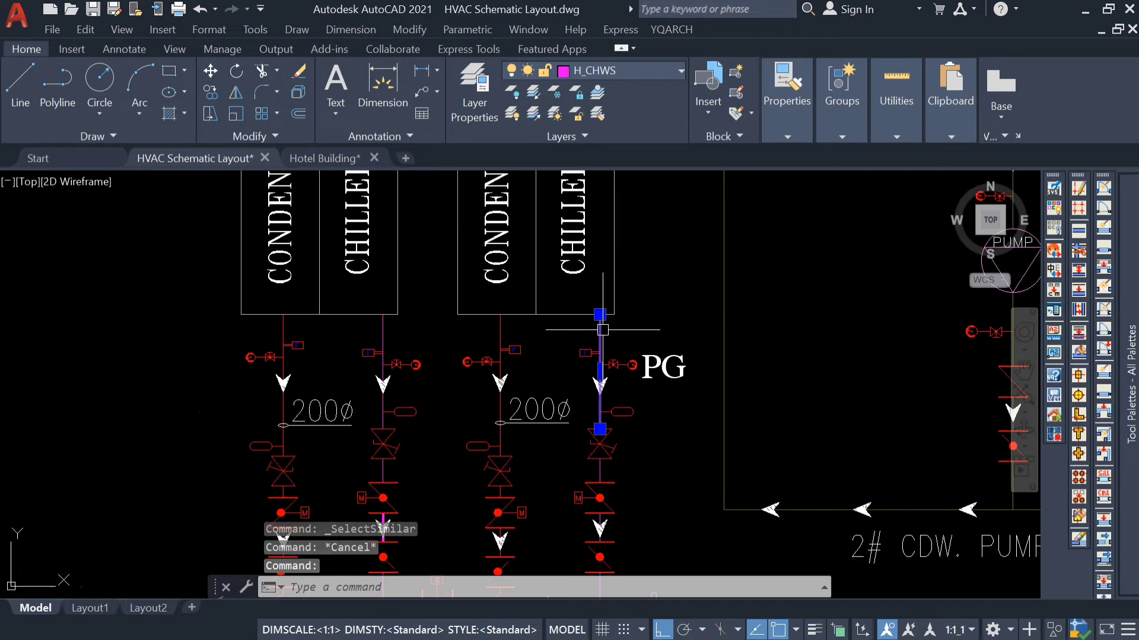
pyautogui.rightClick(603, 330)
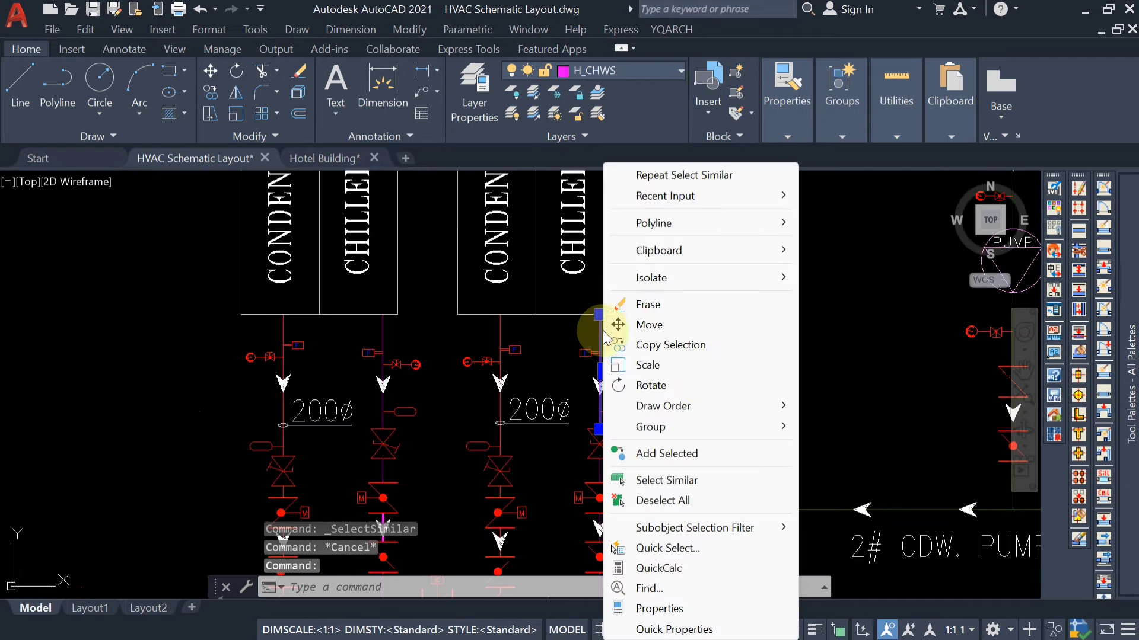
pyautogui.click(680, 487)
pyautogui.scroll(-3, 533, 355)
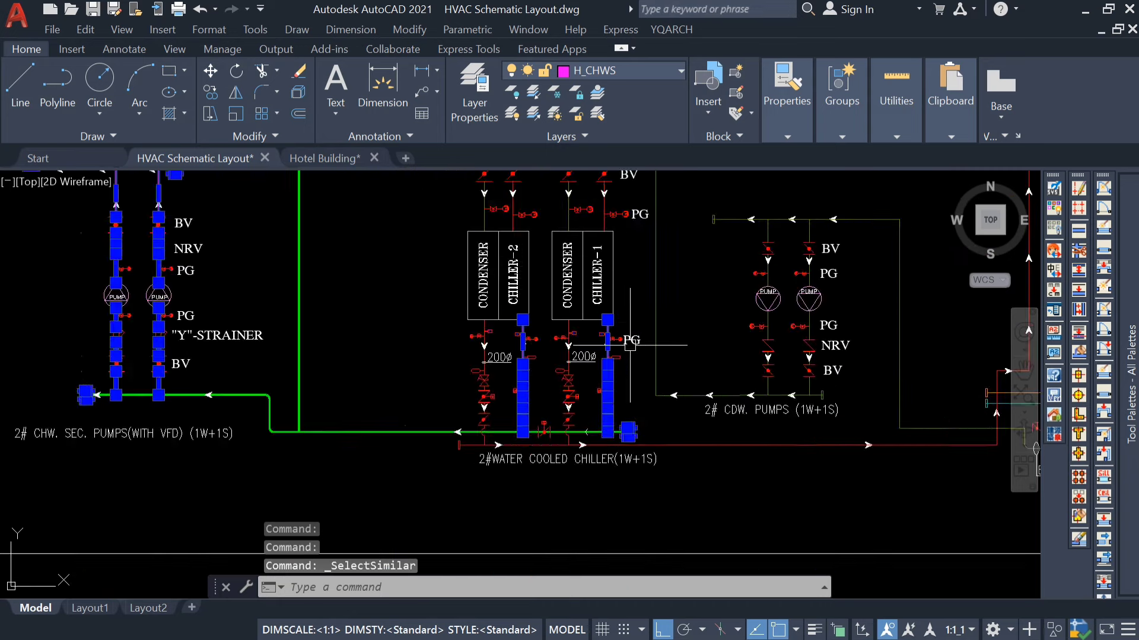
pyautogui.scroll(3, 509, 324)
pyautogui.scroll(-5, 509, 324)
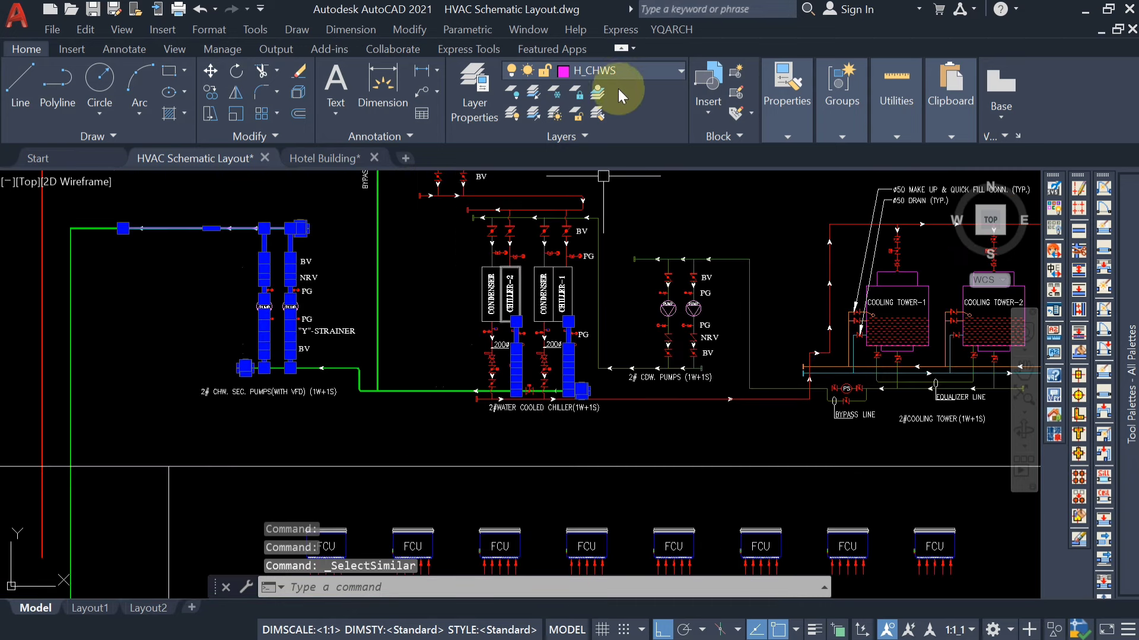
pyautogui.click(630, 66)
pyautogui.press('Escape')
pyautogui.press('Escape')
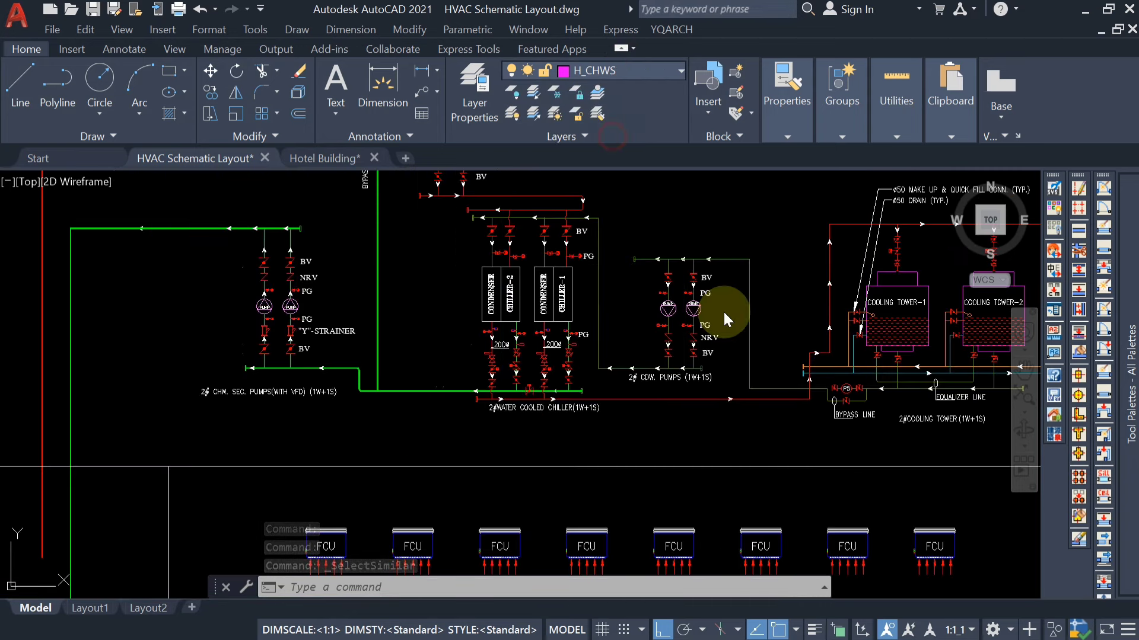
# Step: Review the relayered plant piping and the floors below, down to the supply line at the ground floor fan coil units
pyautogui.scroll(2, 606, 387)
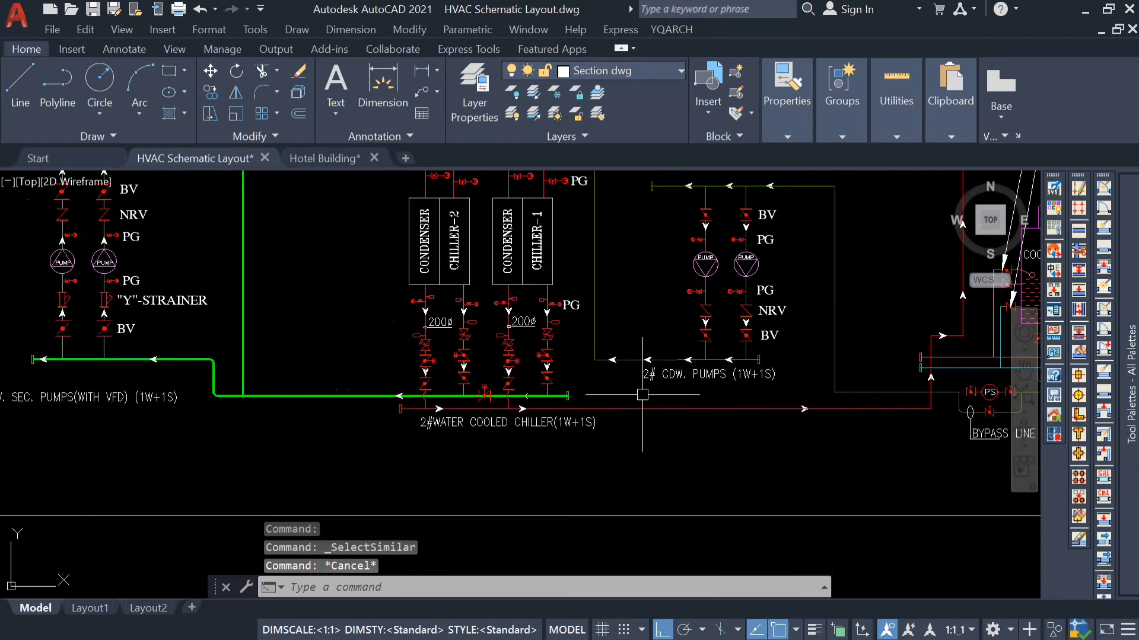
pyautogui.scroll(-4, 642, 395)
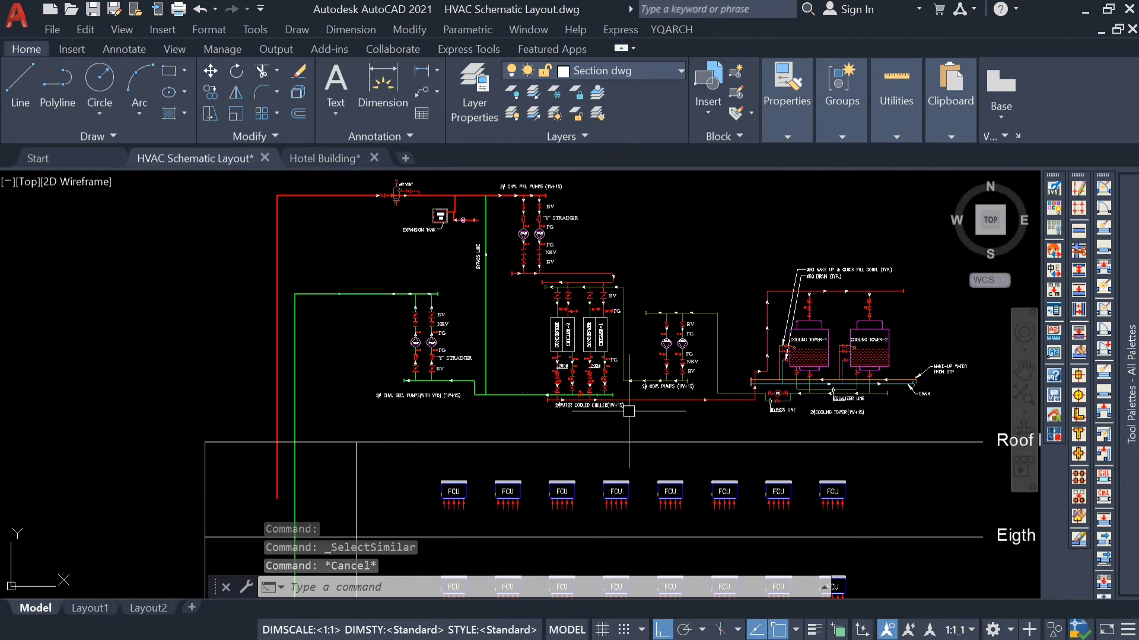
pyautogui.moveTo(814, 326); pyautogui.dragTo(718, 301, button='middle')
pyautogui.scroll(-4, 719, 300)
pyautogui.press('Escape')
pyautogui.moveTo(669, 370); pyautogui.dragTo(643, 281, button='middle')
pyautogui.moveTo(515, 489); pyautogui.dragTo(449, 378, button='middle')
pyautogui.scroll(3, 620, 494)
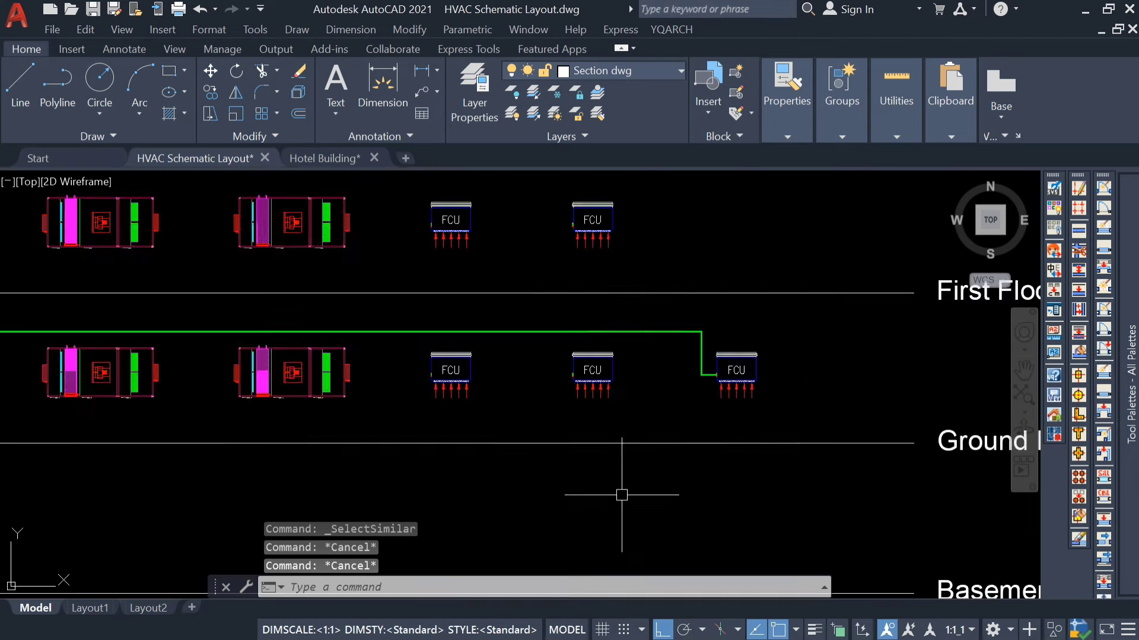
pyautogui.scroll(1, 679, 396)
pyautogui.moveTo(678, 394); pyautogui.dragTo(626, 440, button='middle')
pyautogui.scroll(2, 672, 385)
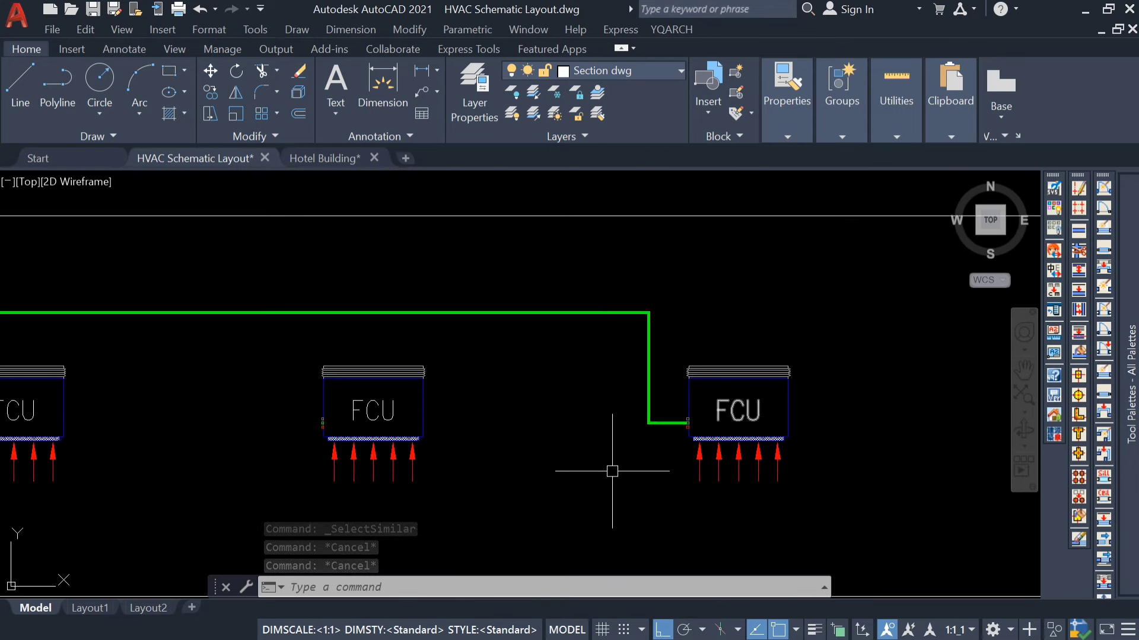
# Step: Draw an L-shaped polyline from the middle ground floor FCU's green connection port, sideways and up to the green supply line
pyautogui.write('pl')
pyautogui.press('Return')
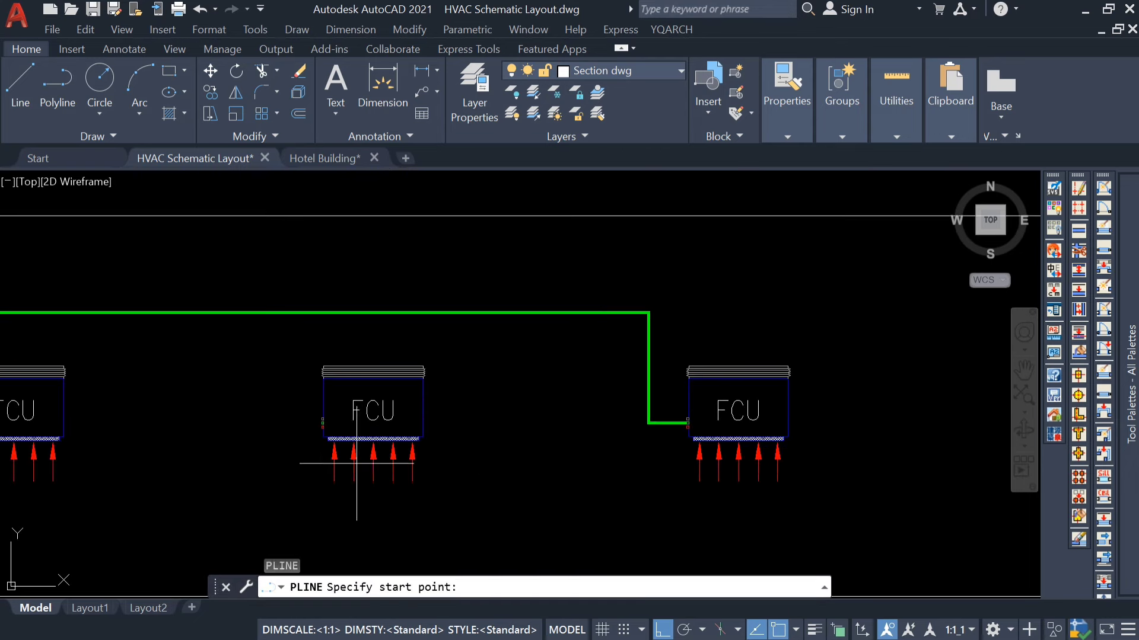
pyautogui.scroll(3, 308, 421)
pyautogui.scroll(2, 305, 428)
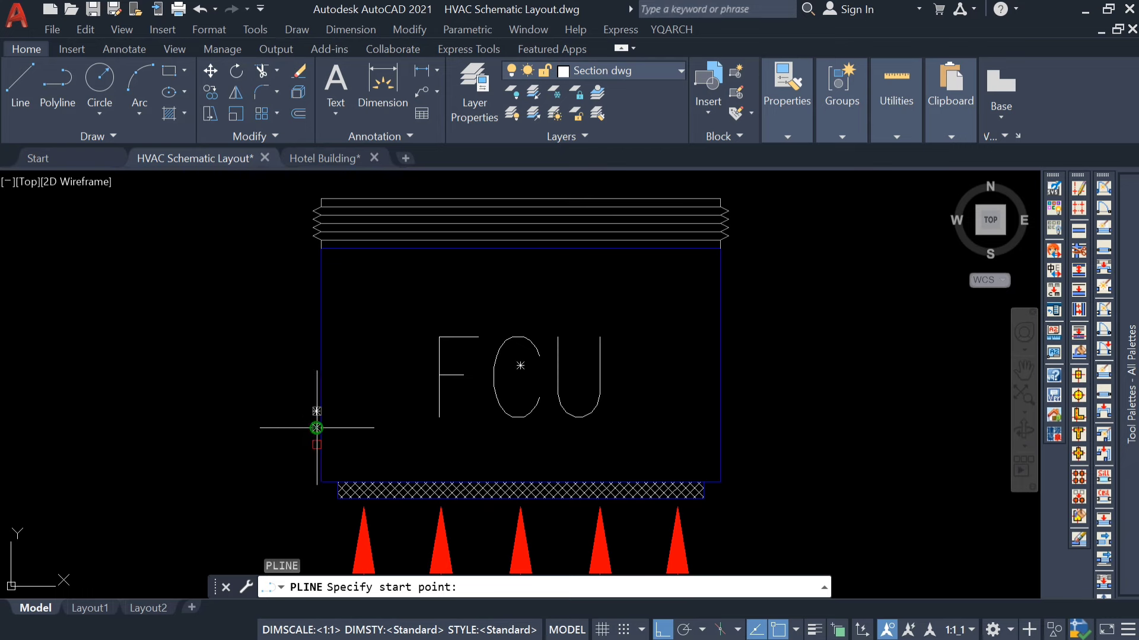
pyautogui.scroll(2, 317, 428)
pyautogui.click(317, 428)
pyautogui.scroll(-6, 316, 427)
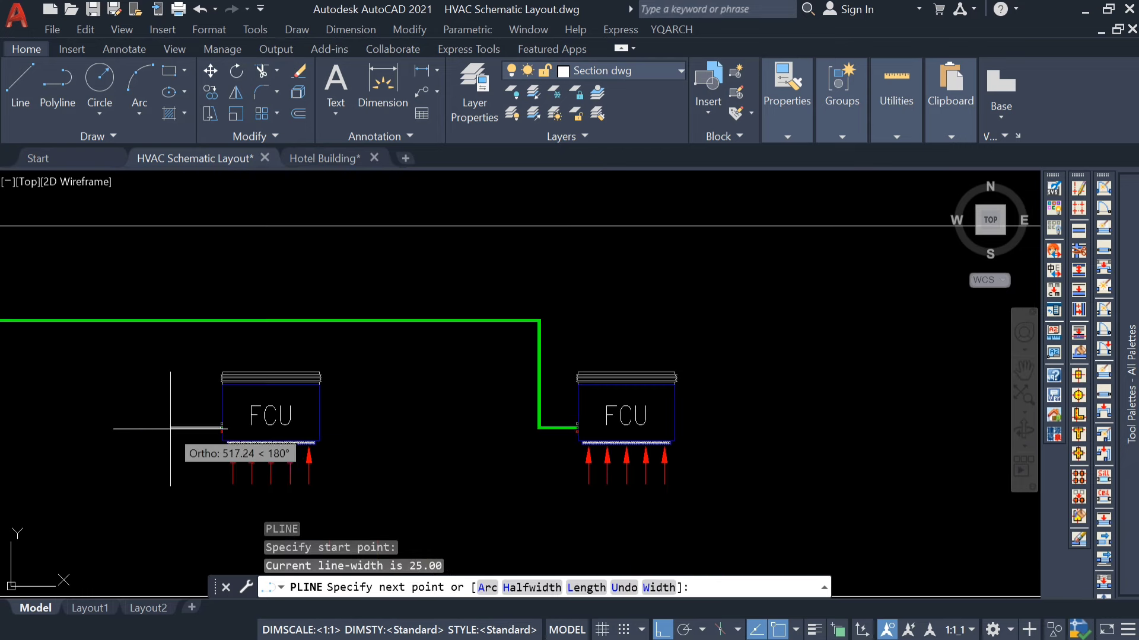
pyautogui.click(187, 428)
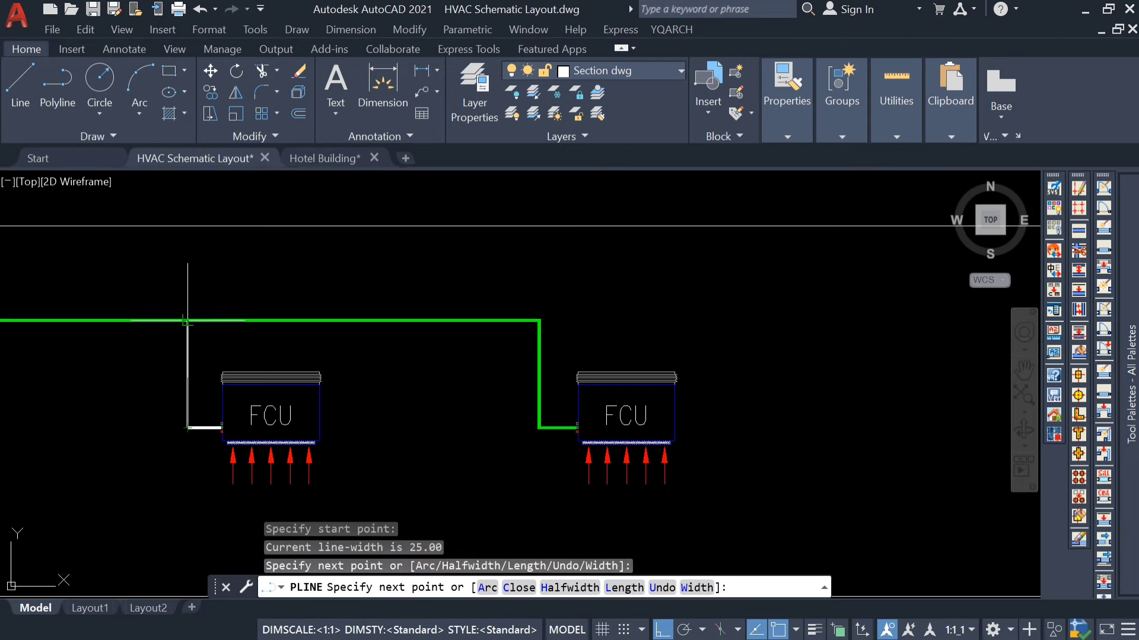
pyautogui.click(188, 321)
pyautogui.press('Escape')
pyautogui.moveTo(143, 399); pyautogui.dragTo(216, 406, button='middle')
pyautogui.press('Escape')
# Step: Match the properties of the green supply main onto the new white branch to the middle ground floor FCU
pyautogui.write('ma')
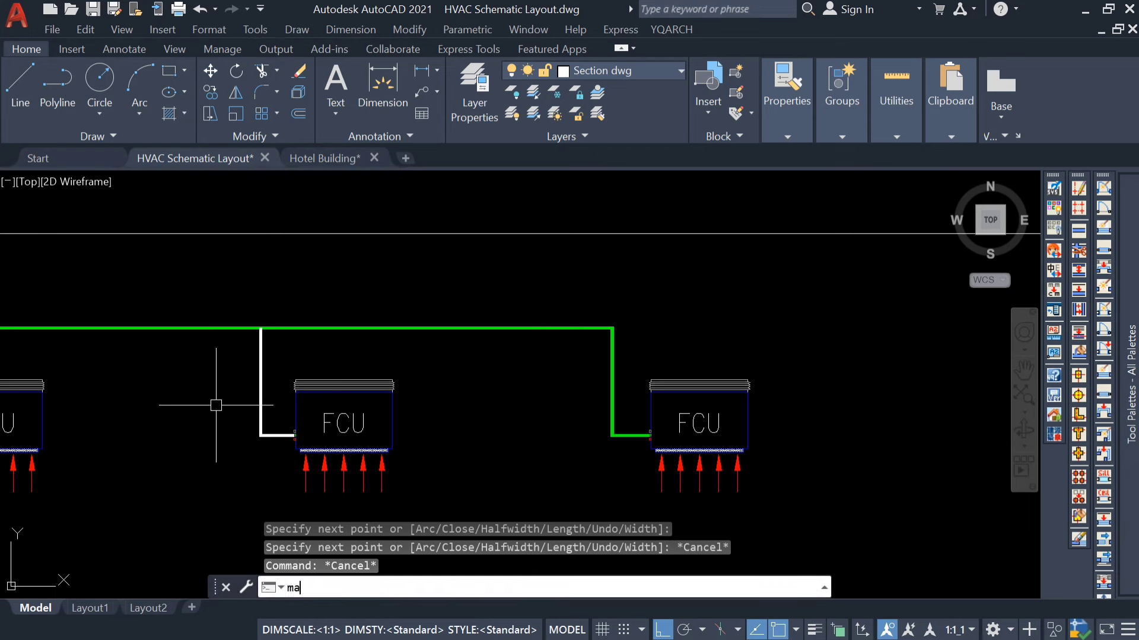
pyautogui.press('Return')
pyautogui.click(294, 328)
pyautogui.click(261, 356)
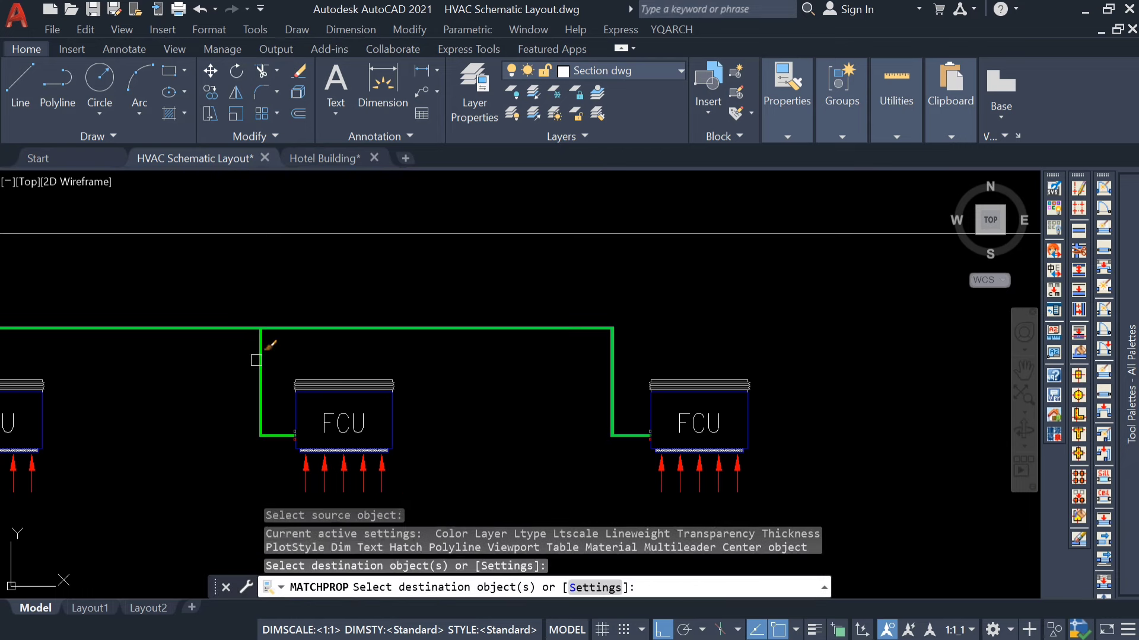
pyautogui.press('Escape')
# Step: Copy the middle FCU's green supply branch to the matching port of the remaining unconnected FCU on the ground floor
pyautogui.moveTo(229, 406); pyautogui.dragTo(493, 368, button='middle')
pyautogui.click(513, 350)
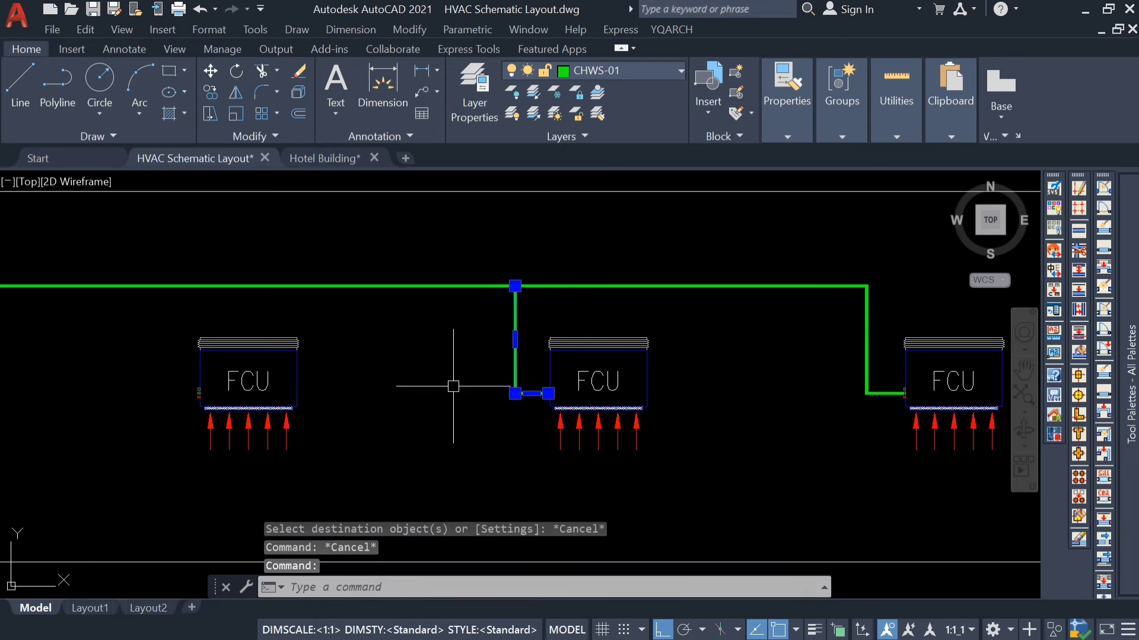
pyautogui.write('co')
pyautogui.press('Return')
pyautogui.scroll(4, 551, 395)
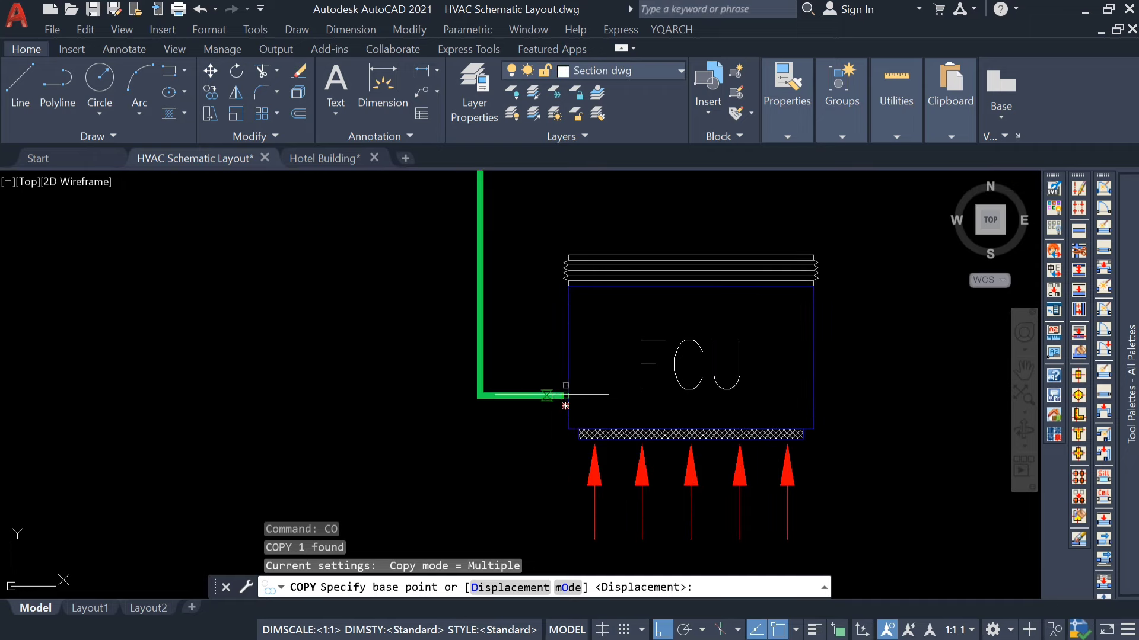
pyautogui.scroll(2, 580, 390)
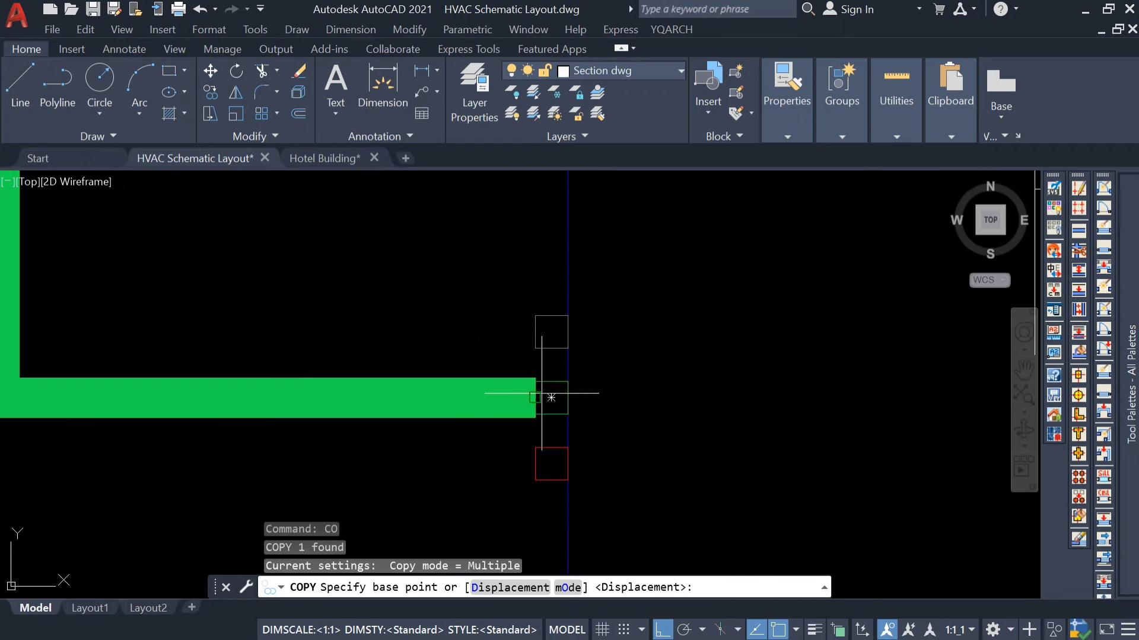
pyautogui.click(569, 400)
pyautogui.scroll(-5, 536, 397)
pyautogui.scroll(10, 196, 398)
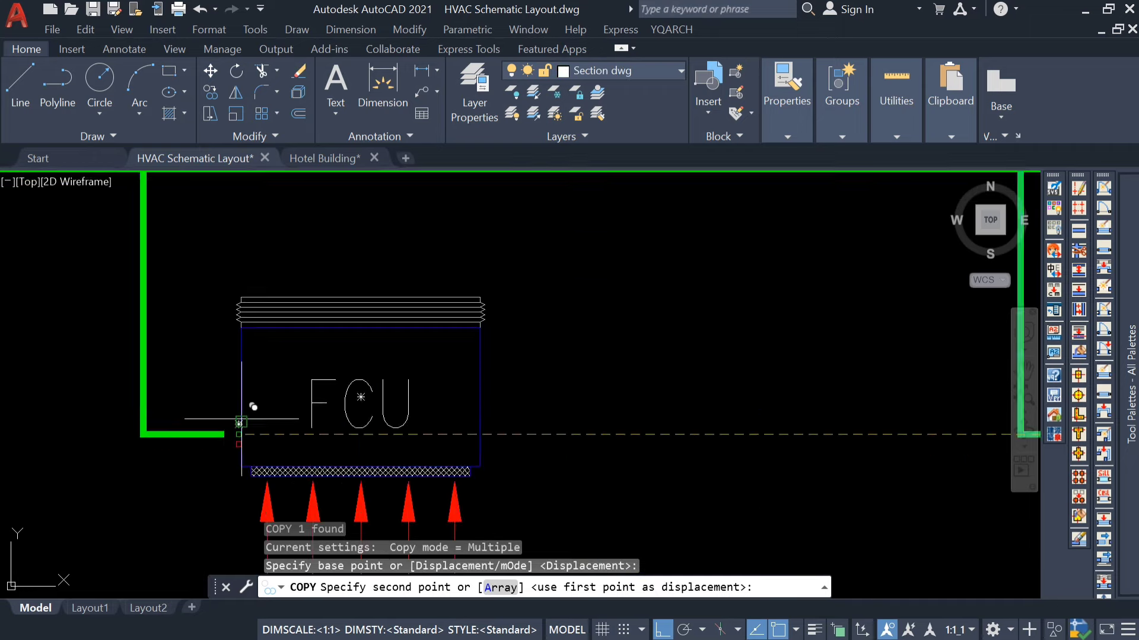
pyautogui.click(196, 398)
pyautogui.scroll(-8, 199, 424)
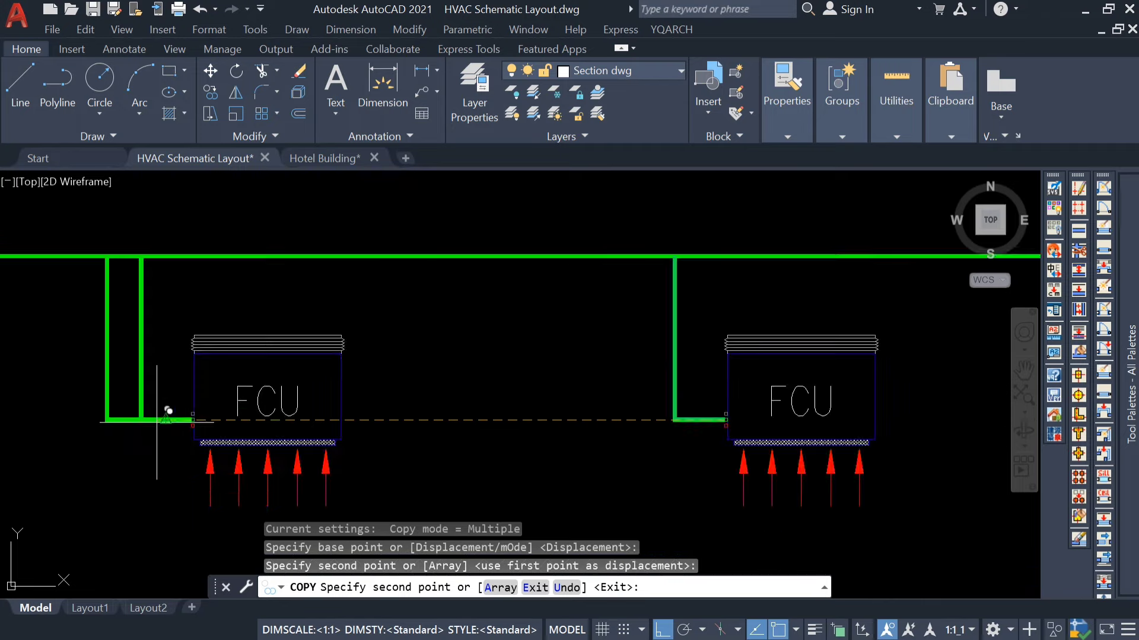
pyautogui.scroll(8, 223, 393)
pyautogui.scroll(-3, 249, 413)
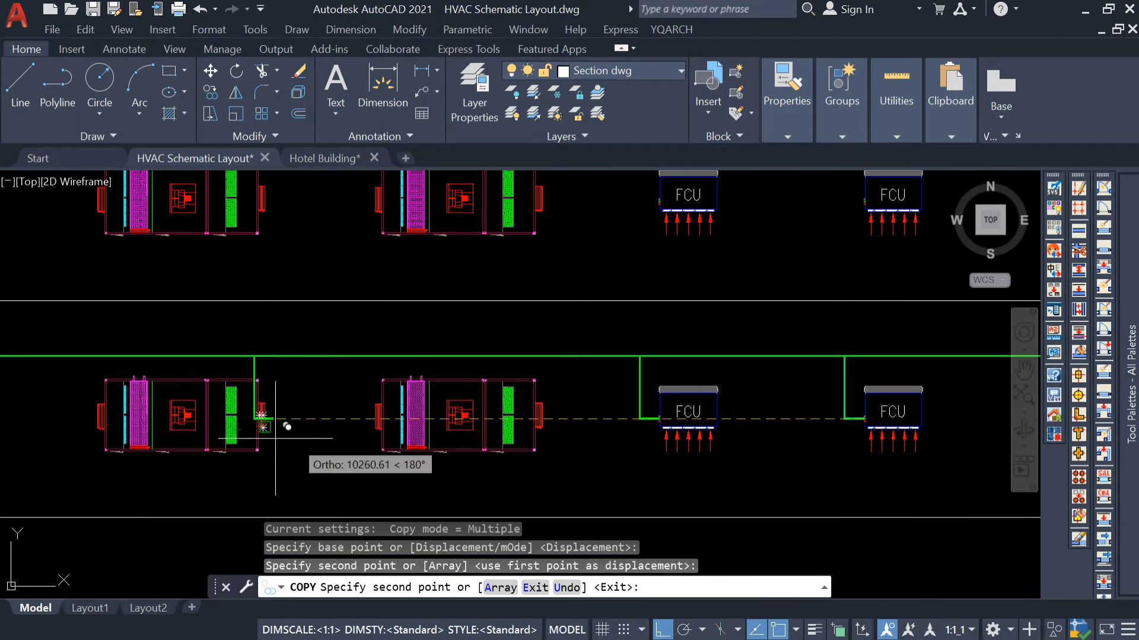
pyautogui.press('Escape')
# Step: Draw a vertical polyline from the right coil stub of the air handling unit nearest the FCUs up to the green supply line
pyautogui.scroll(5, 415, 368)
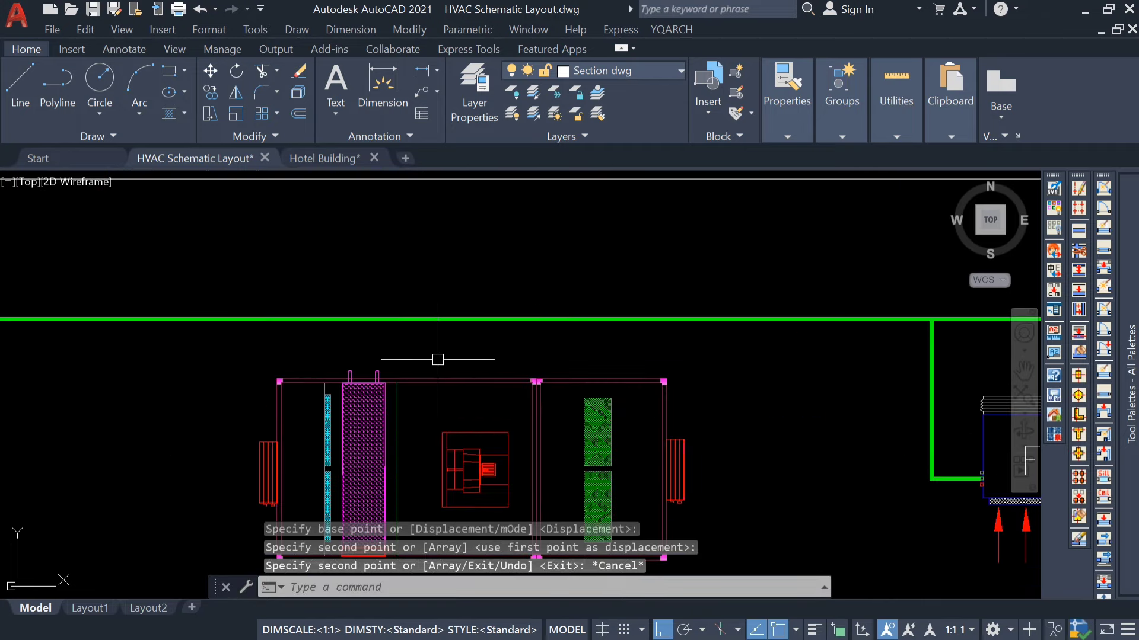
pyautogui.write('pl')
pyautogui.press('Return')
pyautogui.scroll(6, 458, 369)
pyautogui.scroll(4, 469, 377)
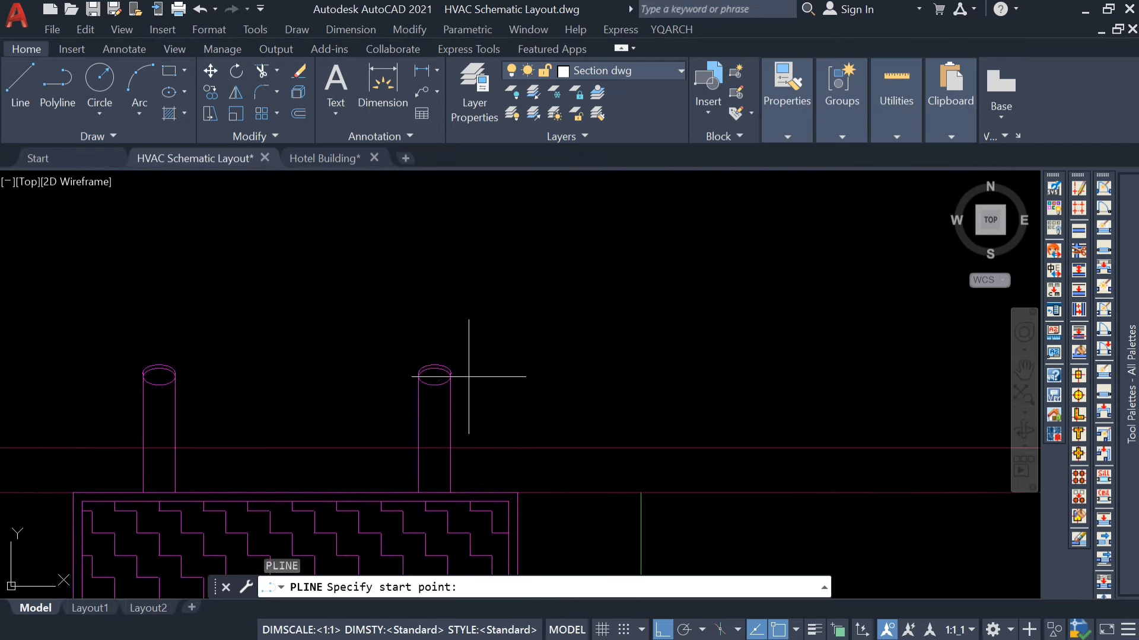
pyautogui.click(435, 377)
pyautogui.scroll(-5, 433, 332)
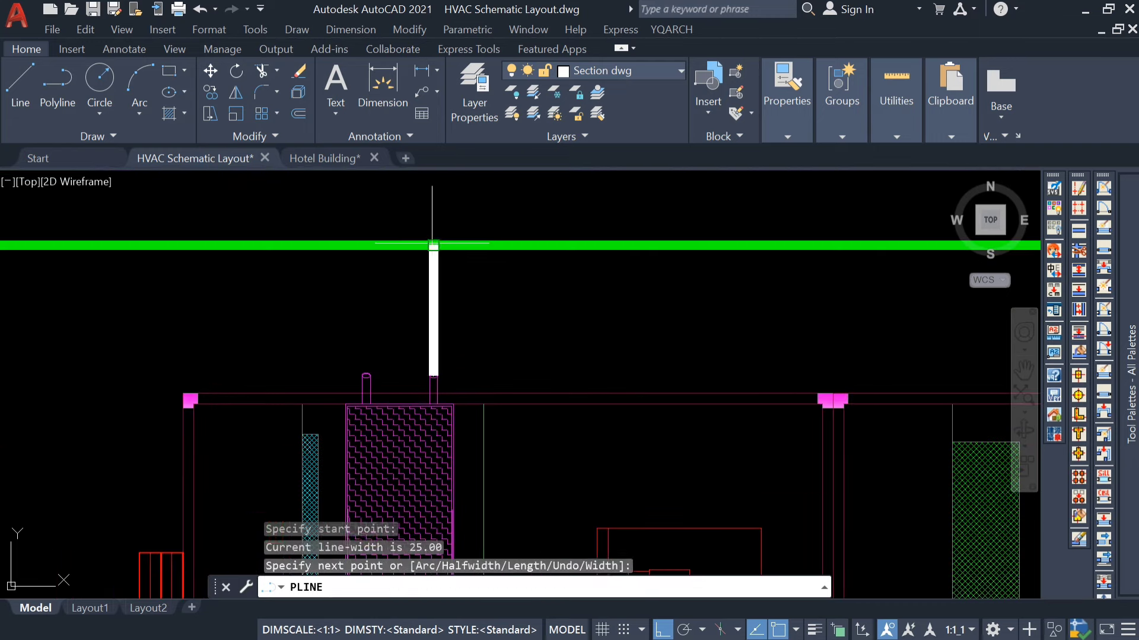
pyautogui.press('Escape')
# Step: Draw a vertical polyline from the right coil stub of the ground floor air handling unit farther from the FCUs up to the green supply line
pyautogui.rightClick(238, 214)
pyautogui.click(326, 229)
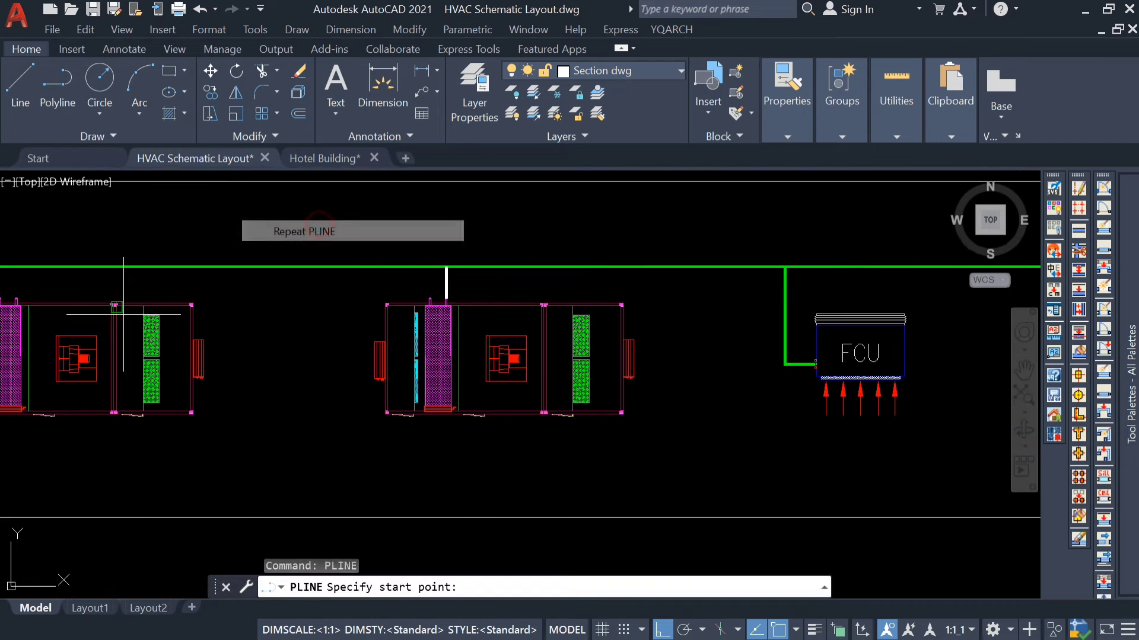
pyautogui.moveTo(123, 314); pyautogui.dragTo(443, 378, button='middle')
pyautogui.scroll(7, 444, 378)
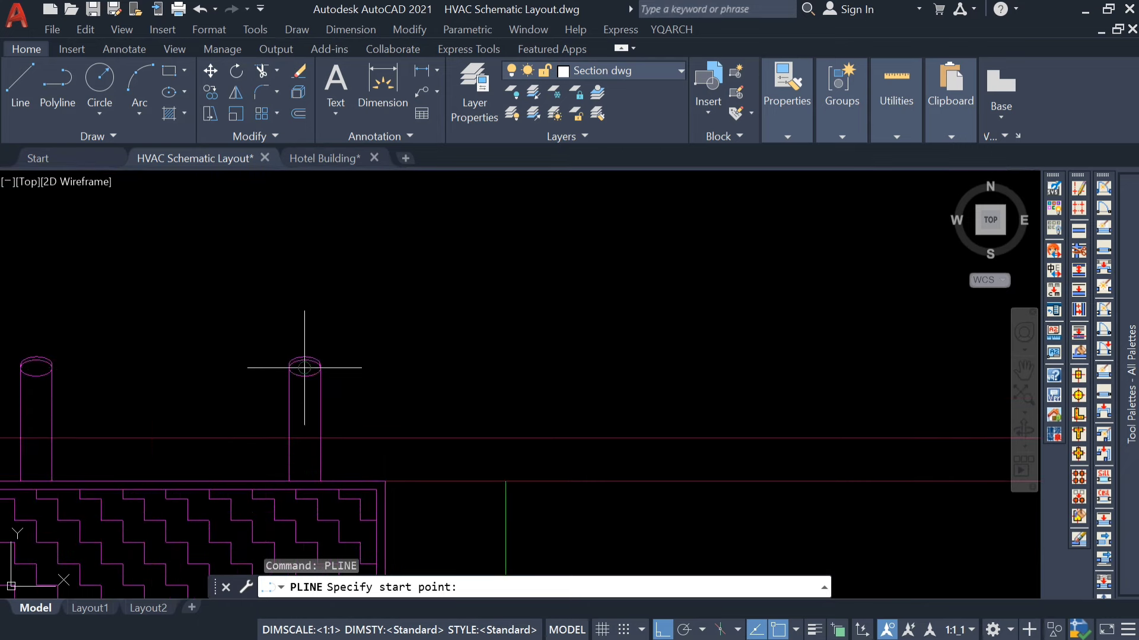
pyautogui.click(311, 370)
pyautogui.scroll(-5, 309, 369)
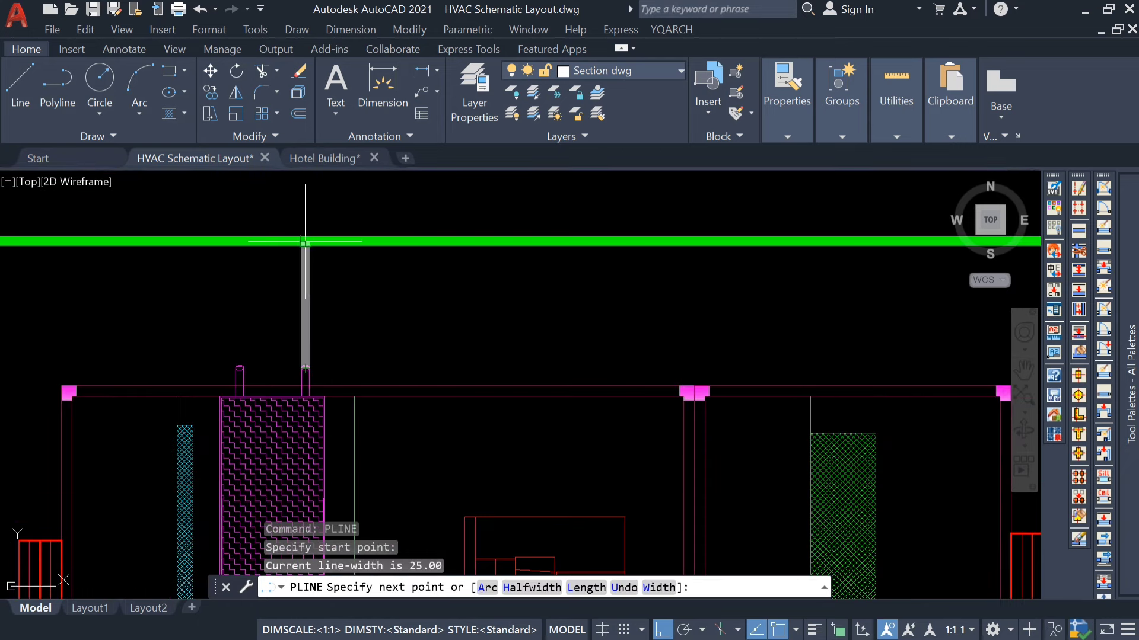
pyautogui.press('Escape')
pyautogui.scroll(-3, 437, 272)
pyautogui.press('Escape')
# Step: Match the properties of the green supply main onto the white vertical branches of both ground floor air handling units
pyautogui.write('ma')
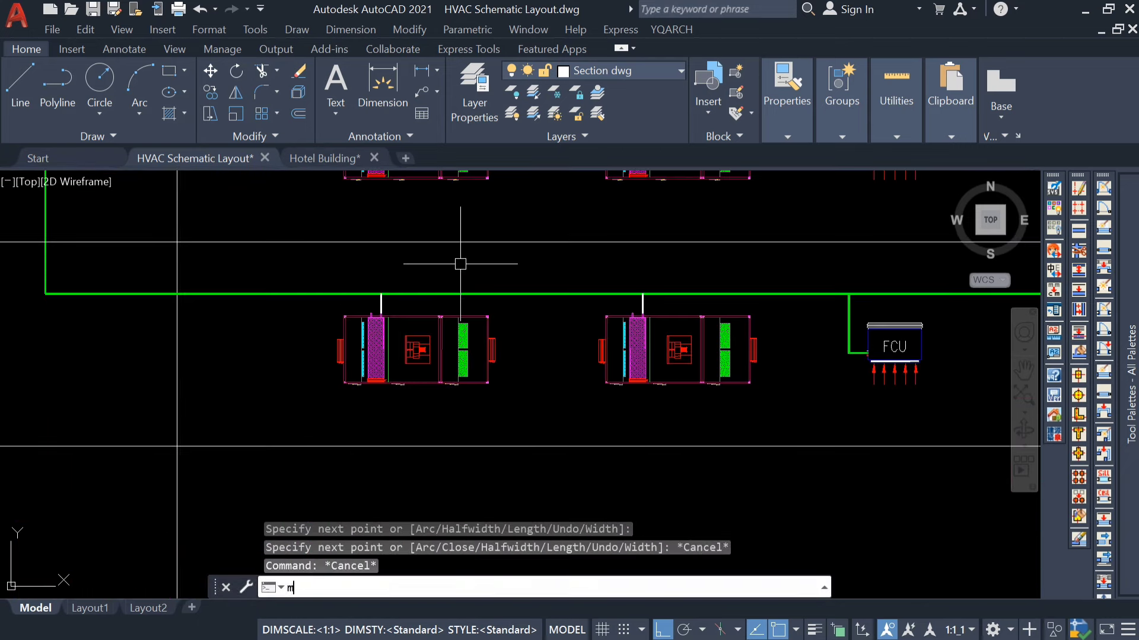
pyautogui.press('Return')
pyautogui.scroll(2, 618, 301)
pyautogui.click(622, 292)
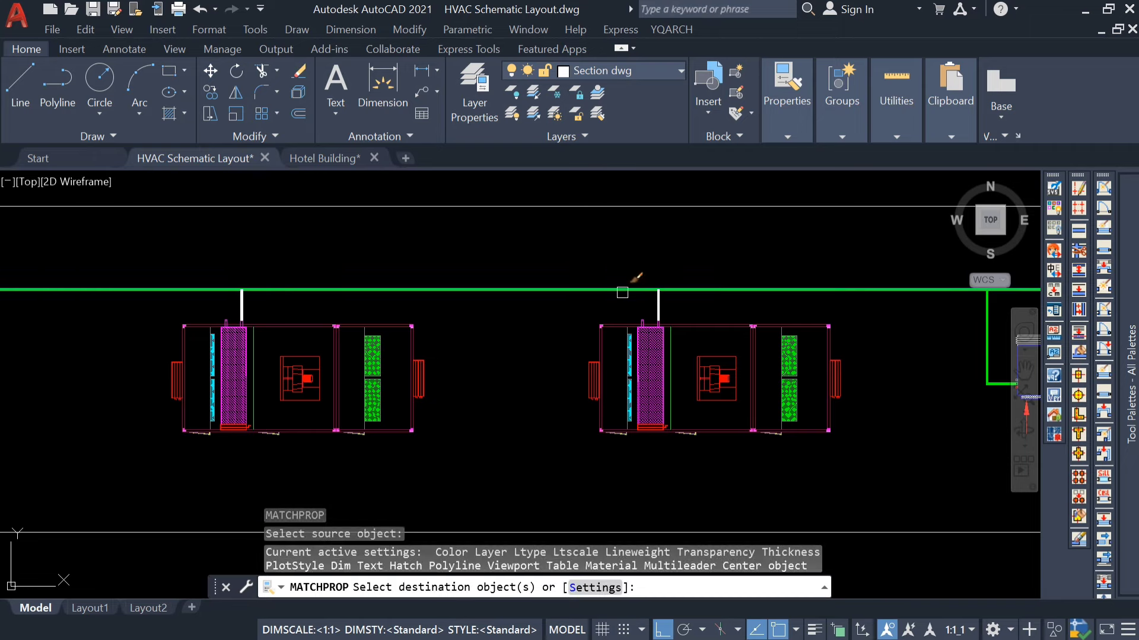
pyautogui.press('Escape')
pyautogui.press('Escape')
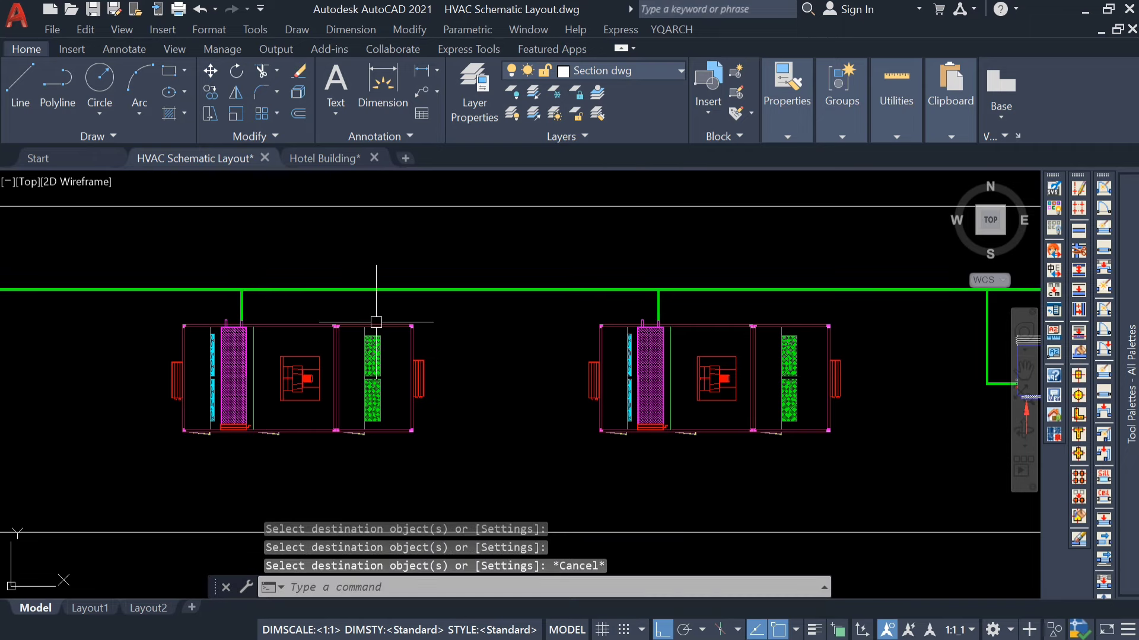
# Step: Begin a polyline for the first floor supply main at the green riser, above the level of that floor's air handling units
pyautogui.scroll(-4, 377, 322)
pyautogui.scroll(-2, 520, 395)
pyautogui.moveTo(519, 395); pyautogui.dragTo(508, 434, button='middle')
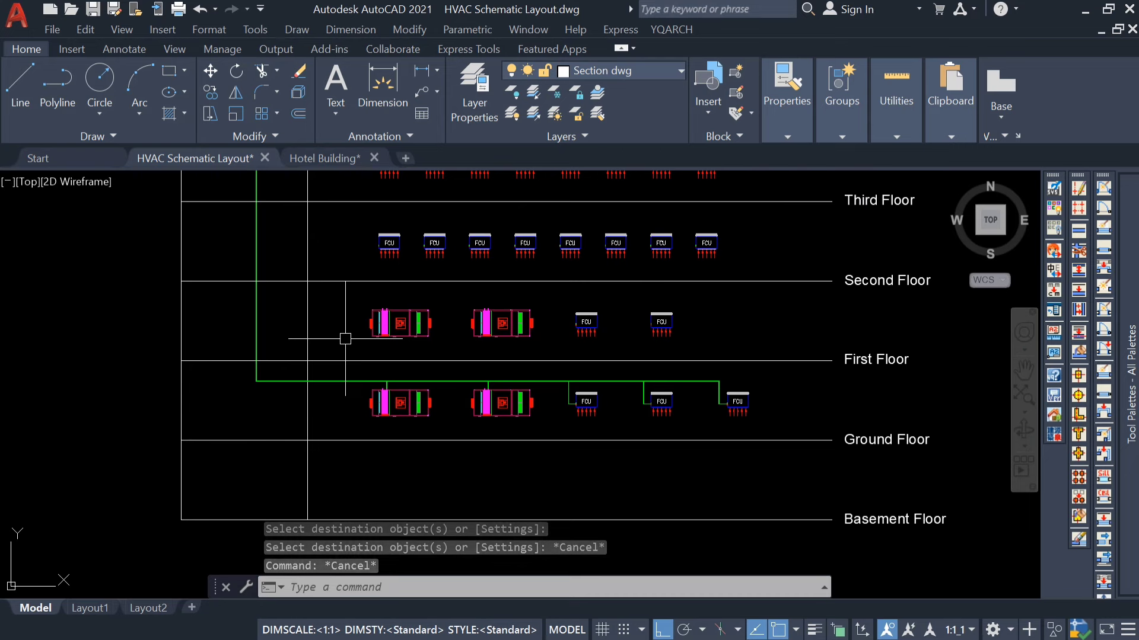
pyautogui.write('pl')
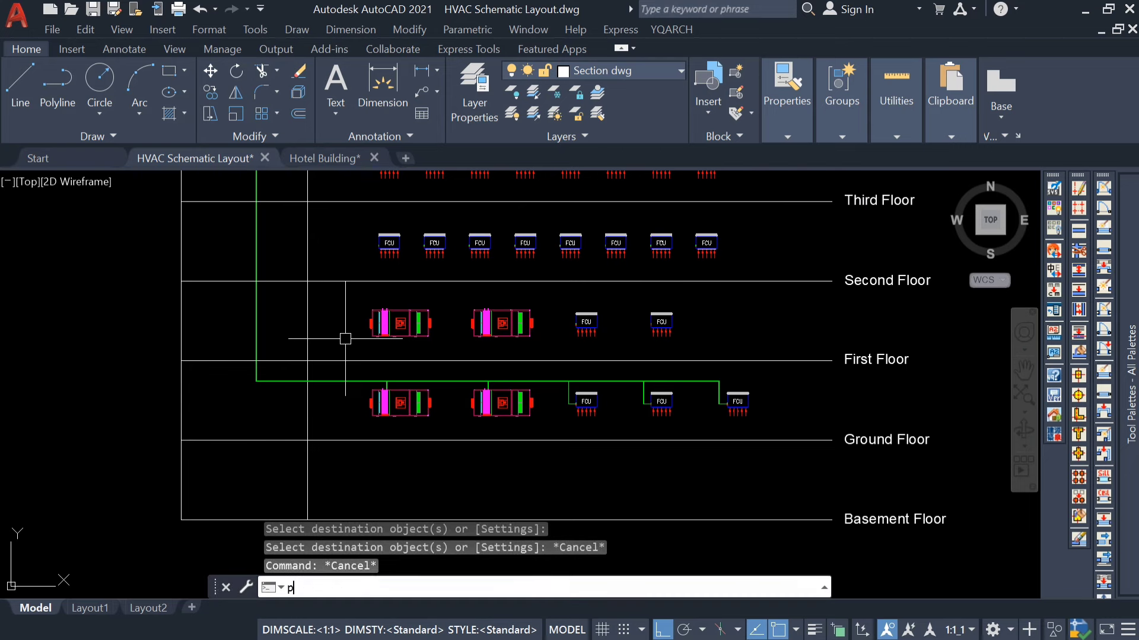
pyautogui.press('Return')
pyautogui.scroll(4, 279, 296)
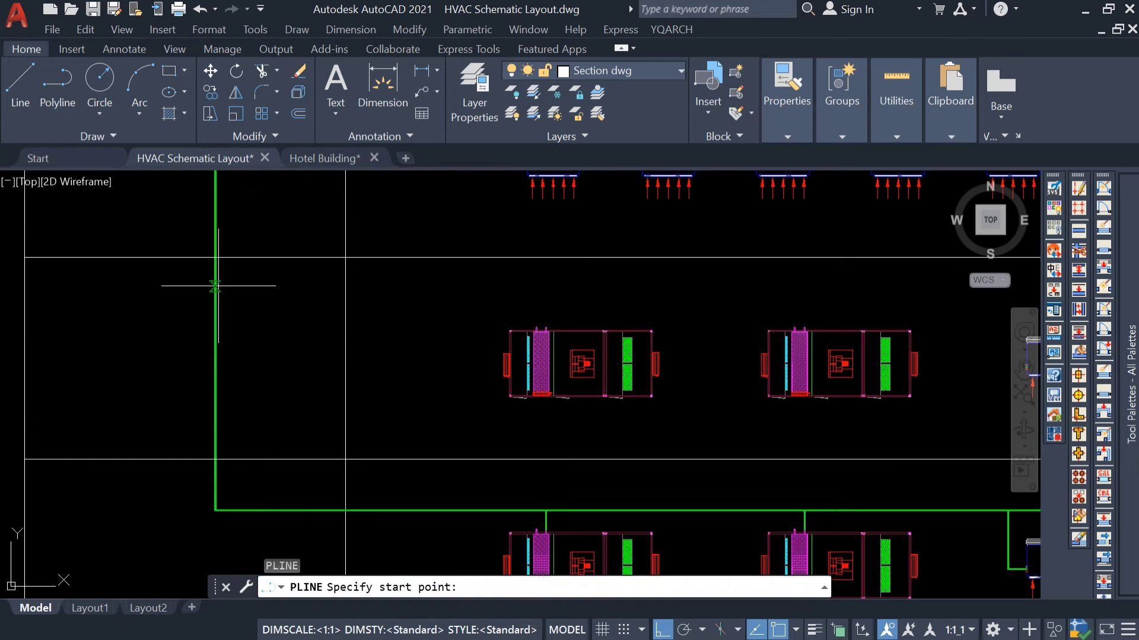
# Step: Draw the first-floor supply pipe as a polyline from the green riser across the floor and down to the last FCU's middle connection
pyautogui.click(215, 276)
pyautogui.scroll(-3, 522, 331)
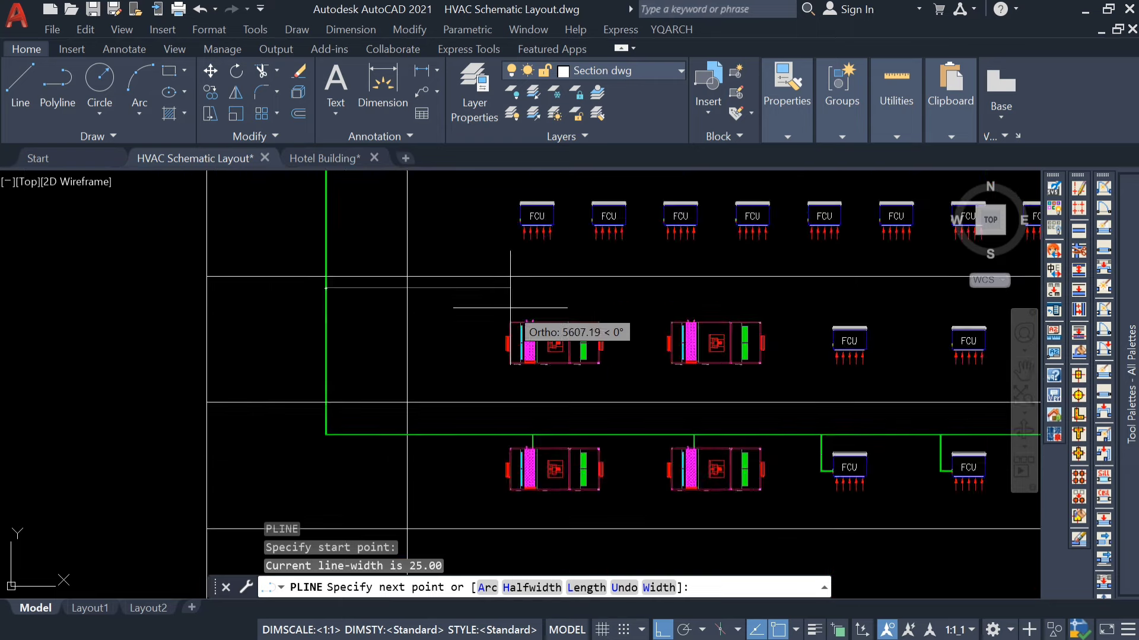
pyautogui.scroll(1, 830, 296)
pyautogui.scroll(5, 737, 285)
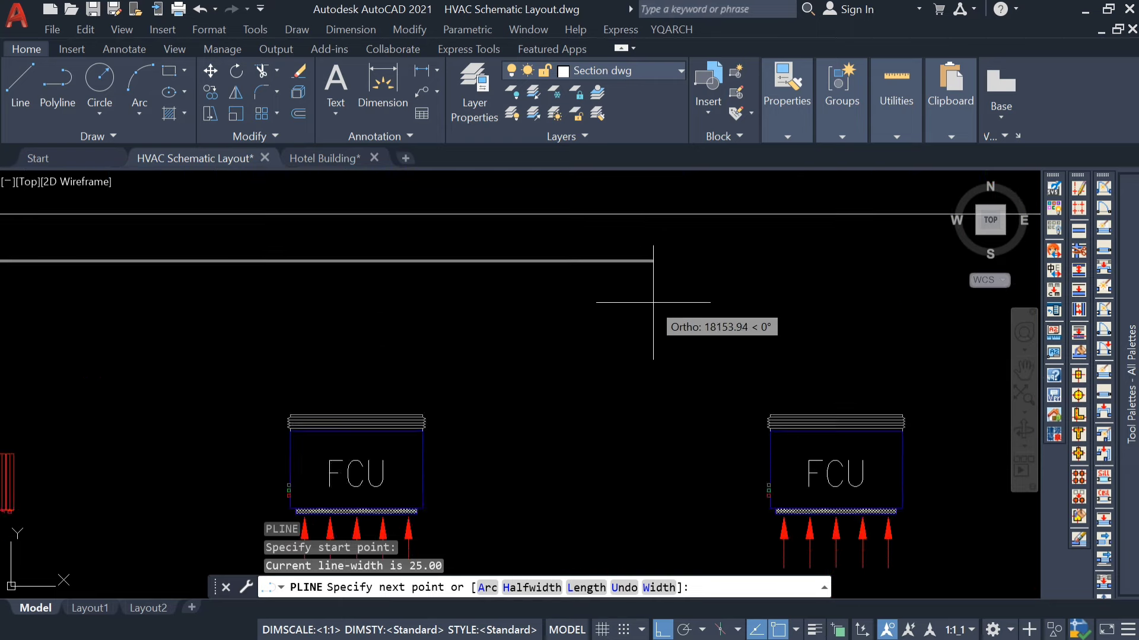
pyautogui.click(702, 297)
pyautogui.scroll(4, 759, 356)
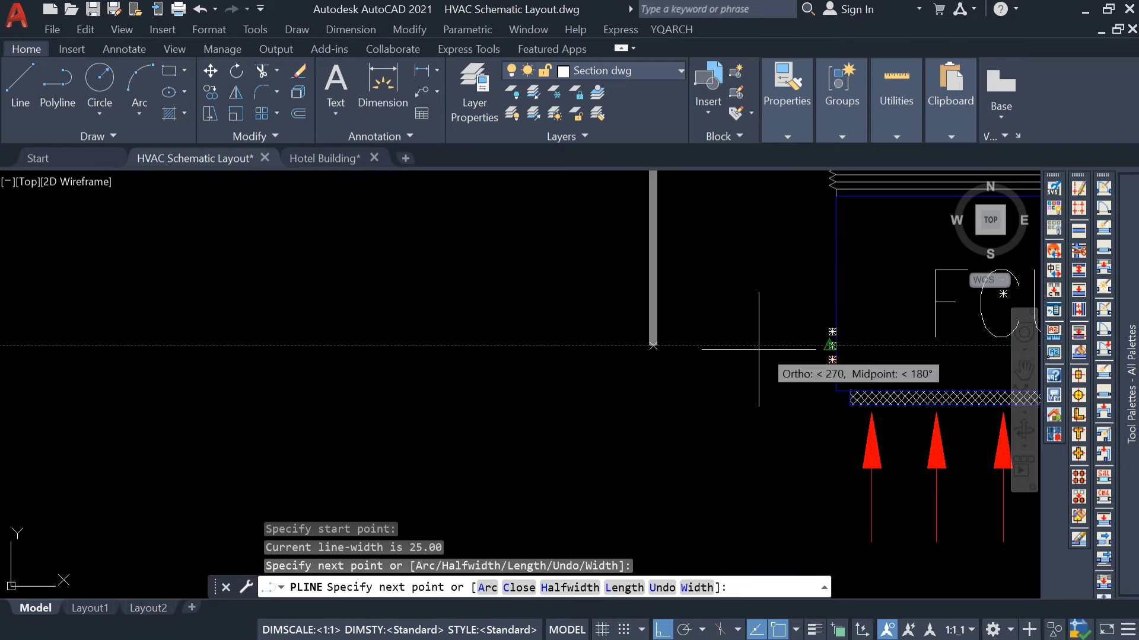
pyautogui.click(759, 350)
pyautogui.scroll(4, 762, 347)
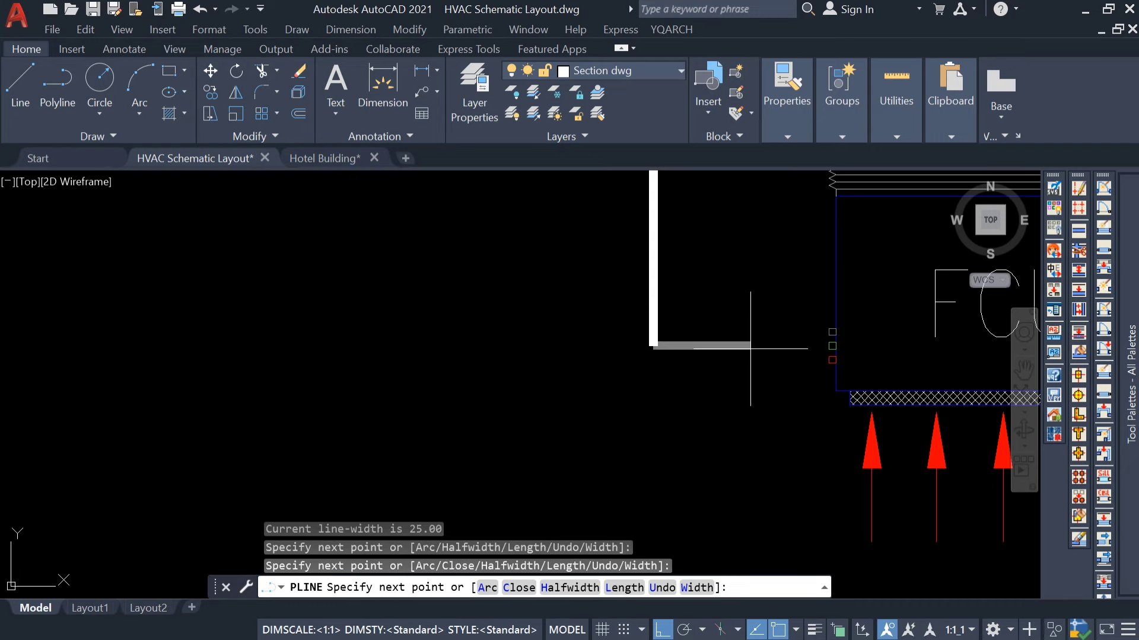
pyautogui.click(833, 343)
pyautogui.scroll(-8, 830, 342)
pyautogui.press('Escape')
# Step: Move the ground-floor main supply pipe straight up, closer to the First Floor line
pyautogui.moveTo(724, 393); pyautogui.dragTo(690, 321, button='middle')
pyautogui.click(537, 366)
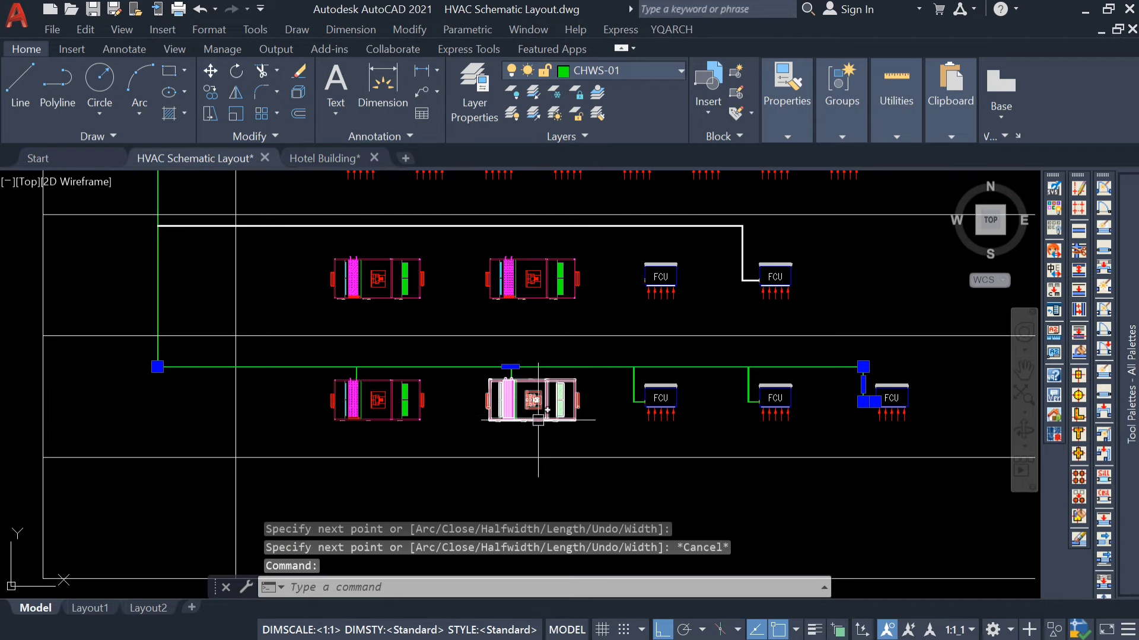
pyautogui.press('Return')
pyautogui.click(784, 518)
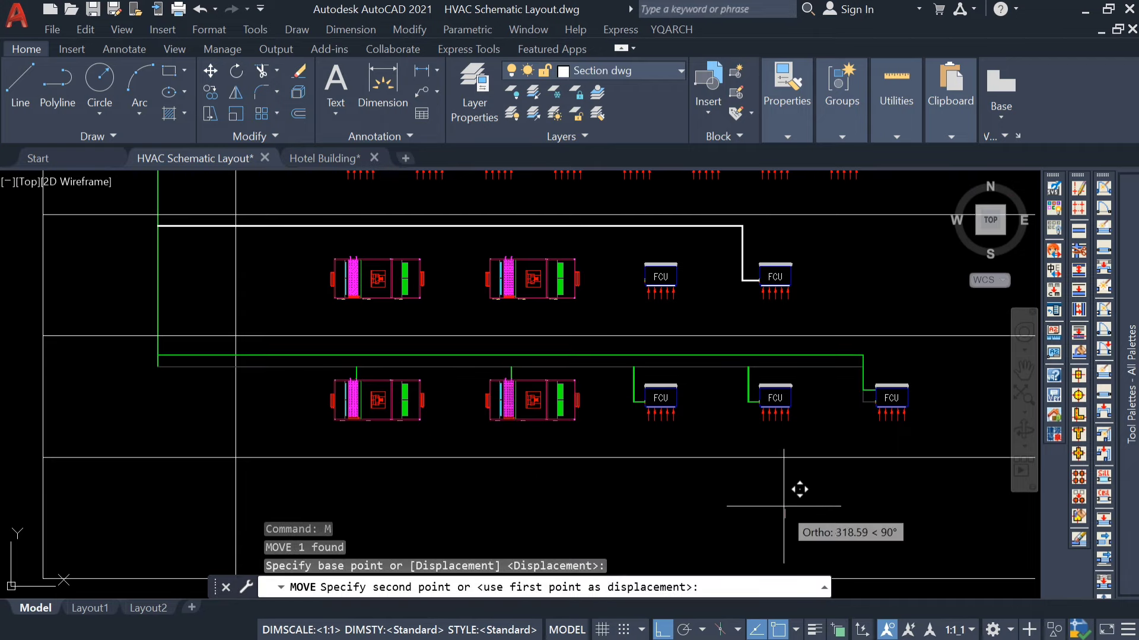
pyautogui.press('Escape')
pyautogui.press('Escape')
pyautogui.press('Escape')
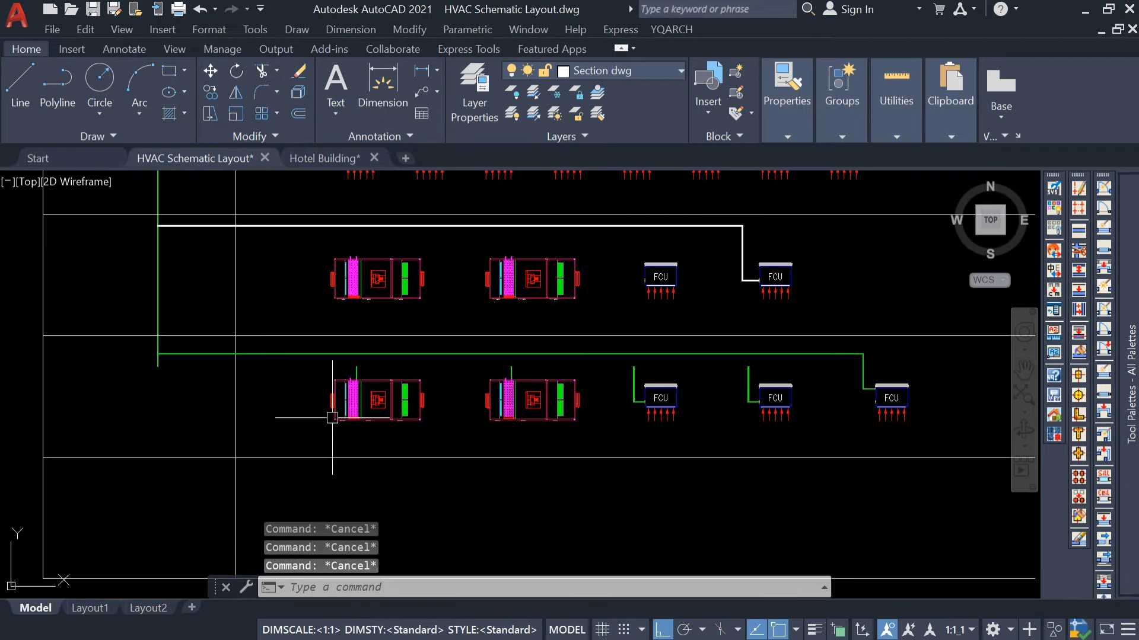
# Step: Trim the riser's stub hanging below the raised ground-floor main pipe
pyautogui.scroll(5, 153, 338)
pyautogui.write('tr')
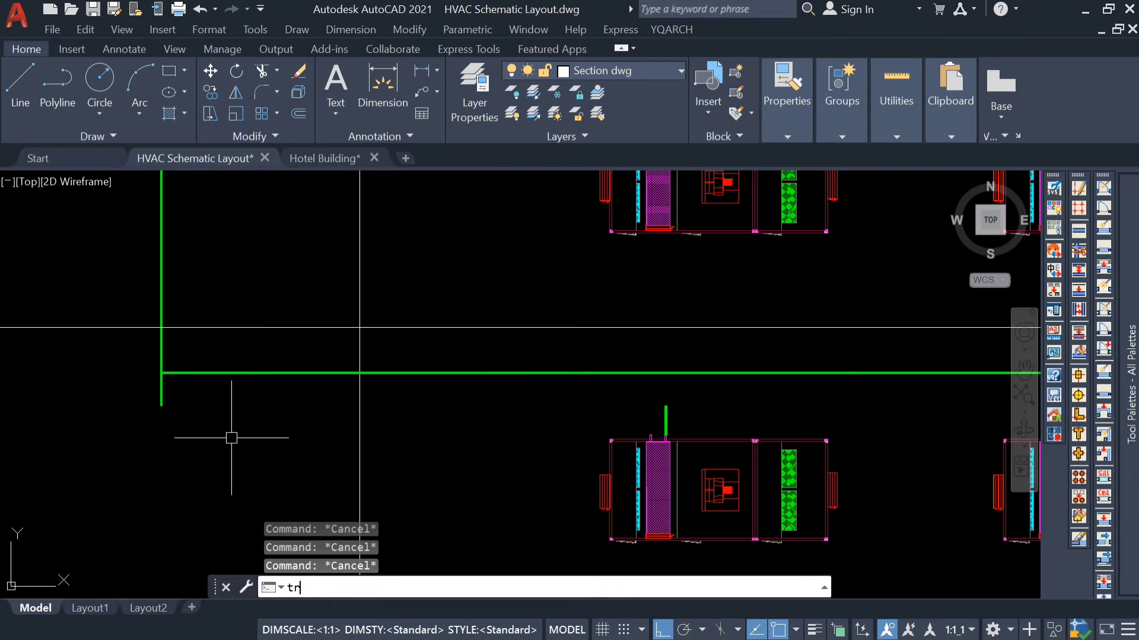
pyautogui.press('Return')
pyautogui.press('Escape')
# Step: Extend the branches of the two ground-floor air handling units and the first two FCUs up to the raised main pipe
pyautogui.scroll(-2, 226, 385)
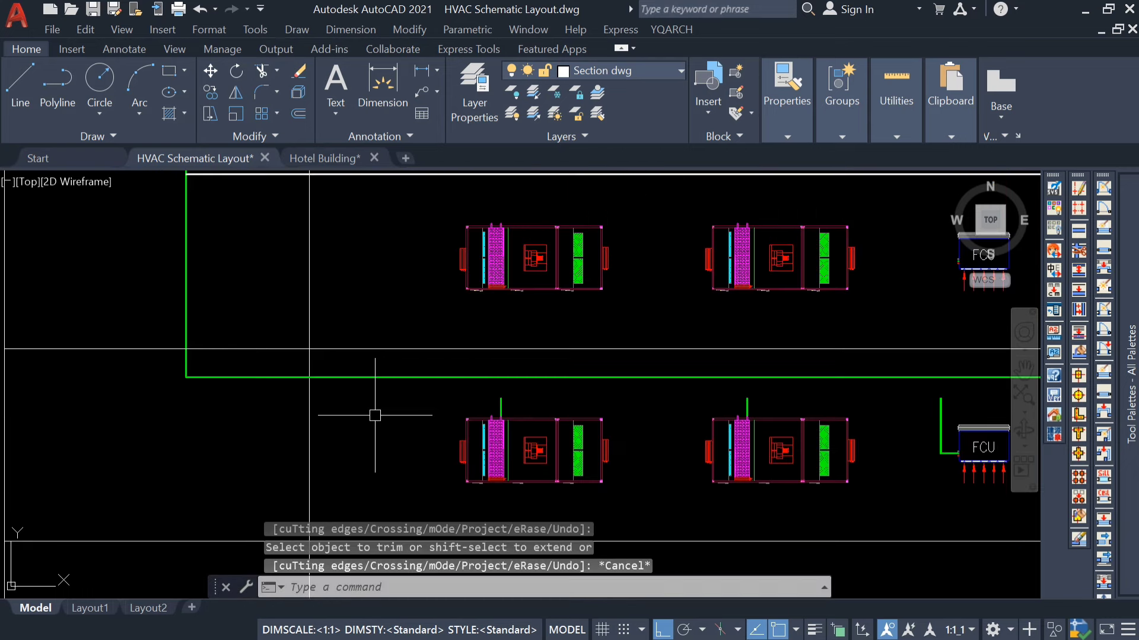
pyautogui.write('ex')
pyautogui.click(437, 419)
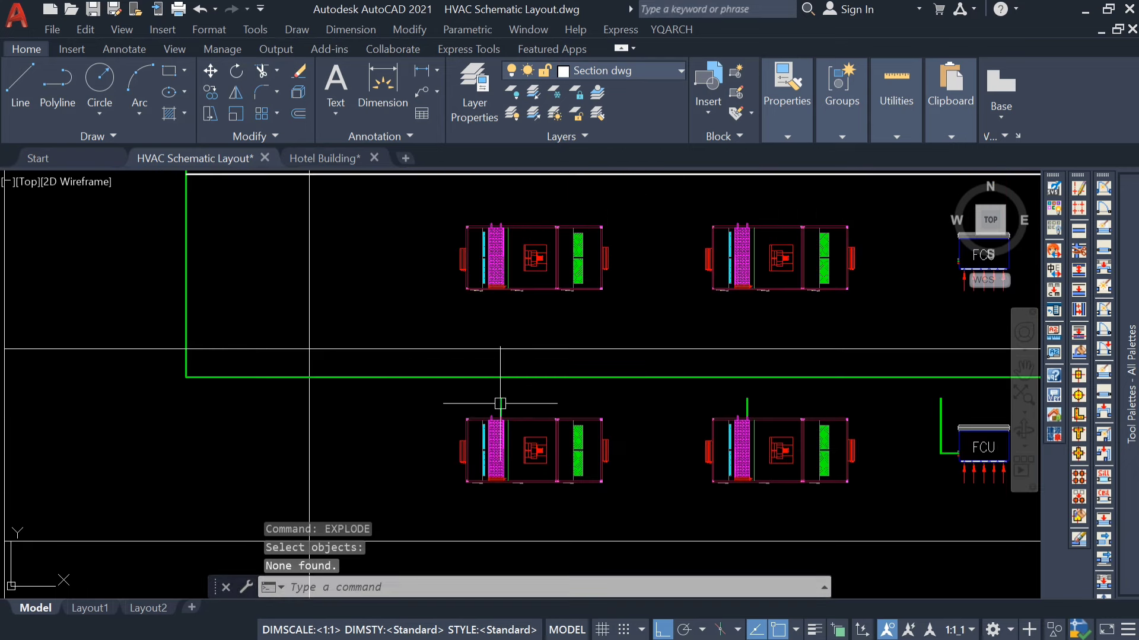
pyautogui.write('ex')
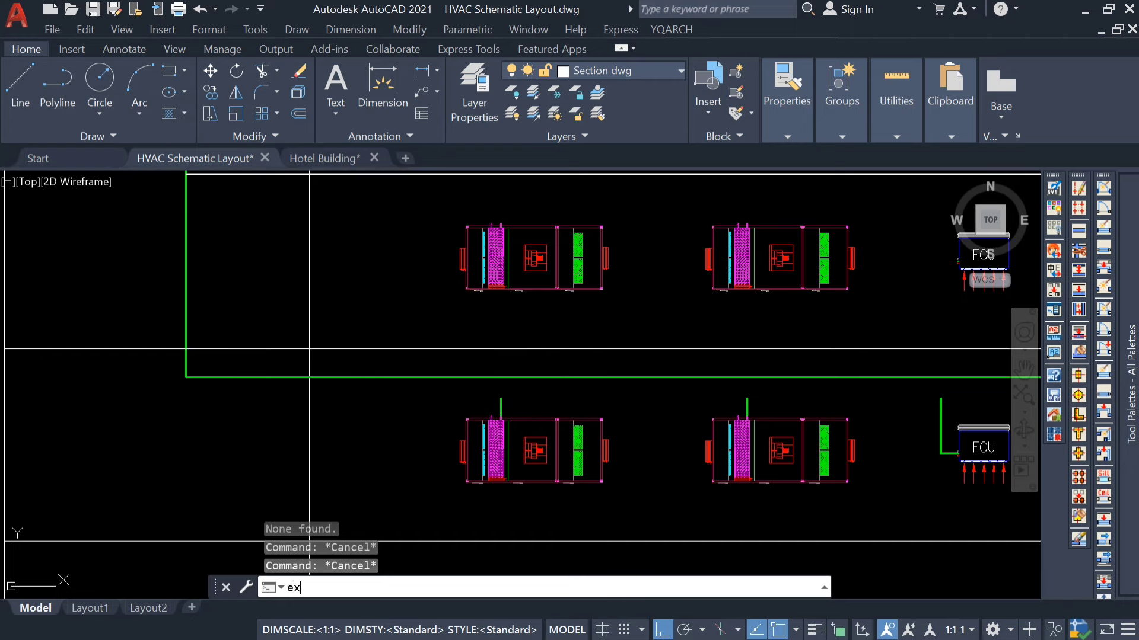
pyautogui.click(514, 399)
pyautogui.scroll(3, 513, 400)
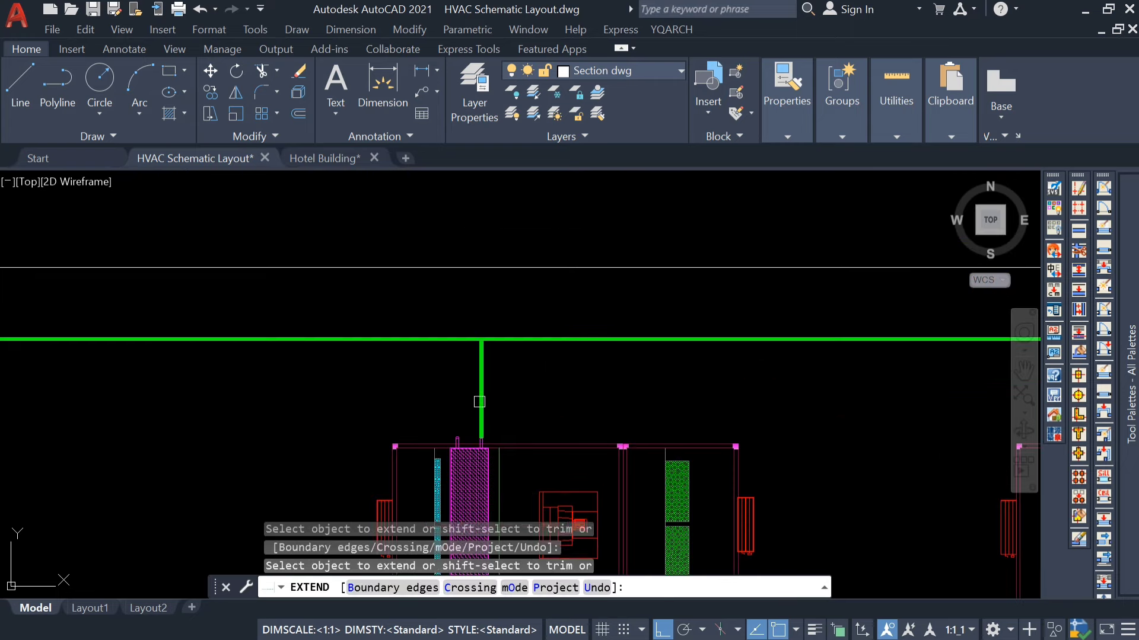
pyautogui.scroll(-2, 480, 401)
pyautogui.scroll(-3, 651, 373)
pyautogui.click(646, 391)
pyautogui.moveTo(647, 391); pyautogui.dragTo(403, 401, button='middle')
pyautogui.scroll(2, 587, 403)
pyautogui.click(451, 383)
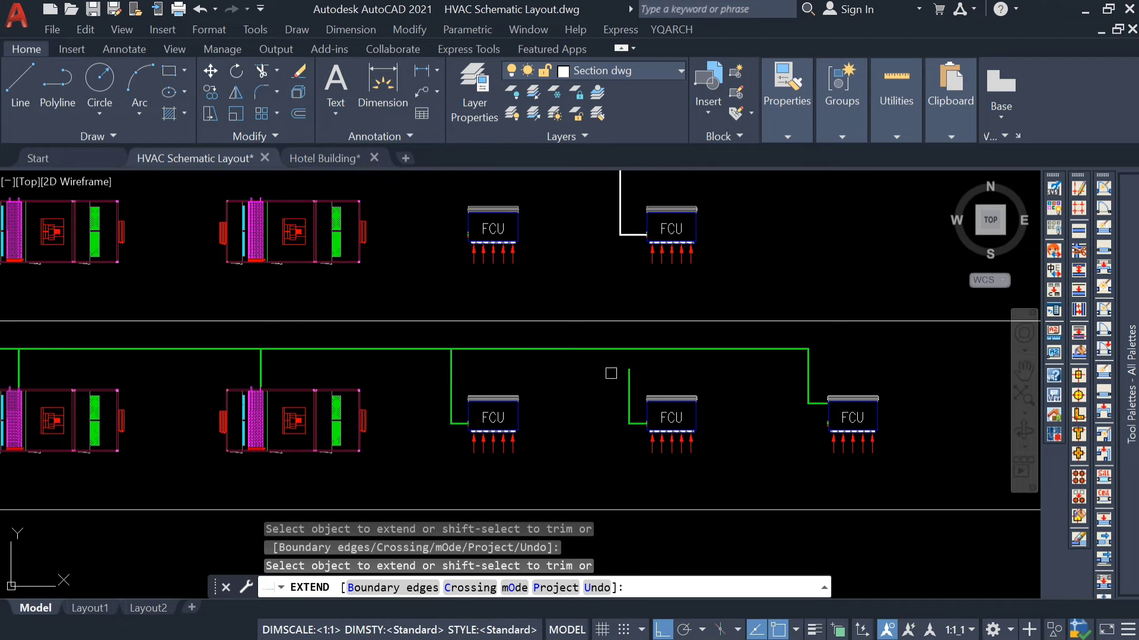
# Step: Stretch the pipe's horizontal end segment down to the middle connection of the last ground-floor FCU
pyautogui.scroll(5, 796, 383)
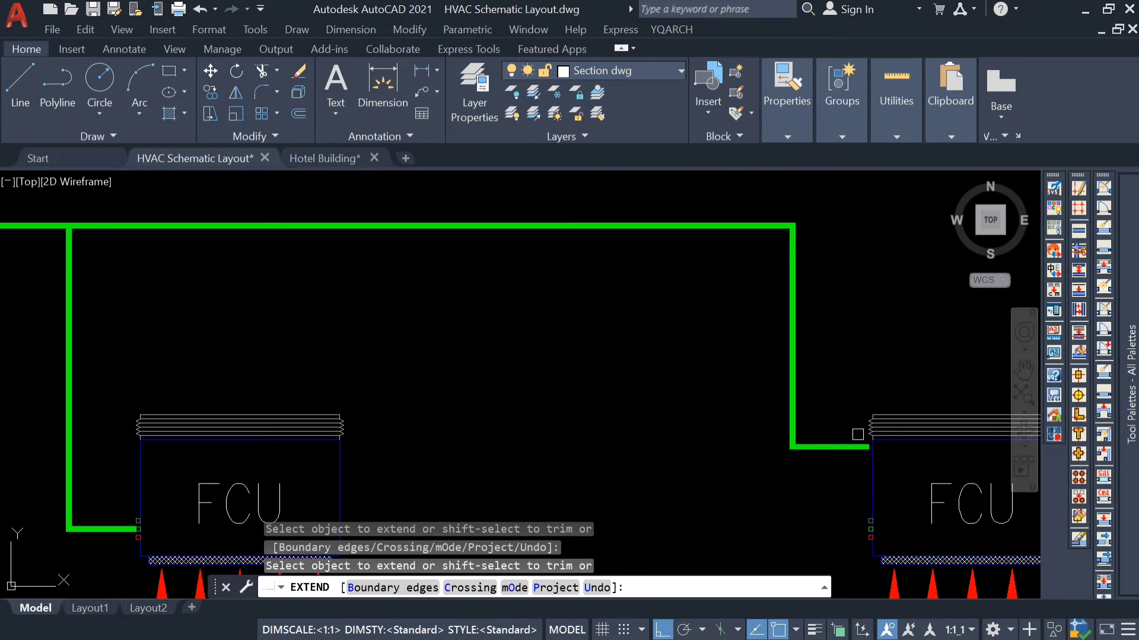
pyautogui.press('Escape')
pyautogui.click(735, 369)
pyautogui.click(735, 369)
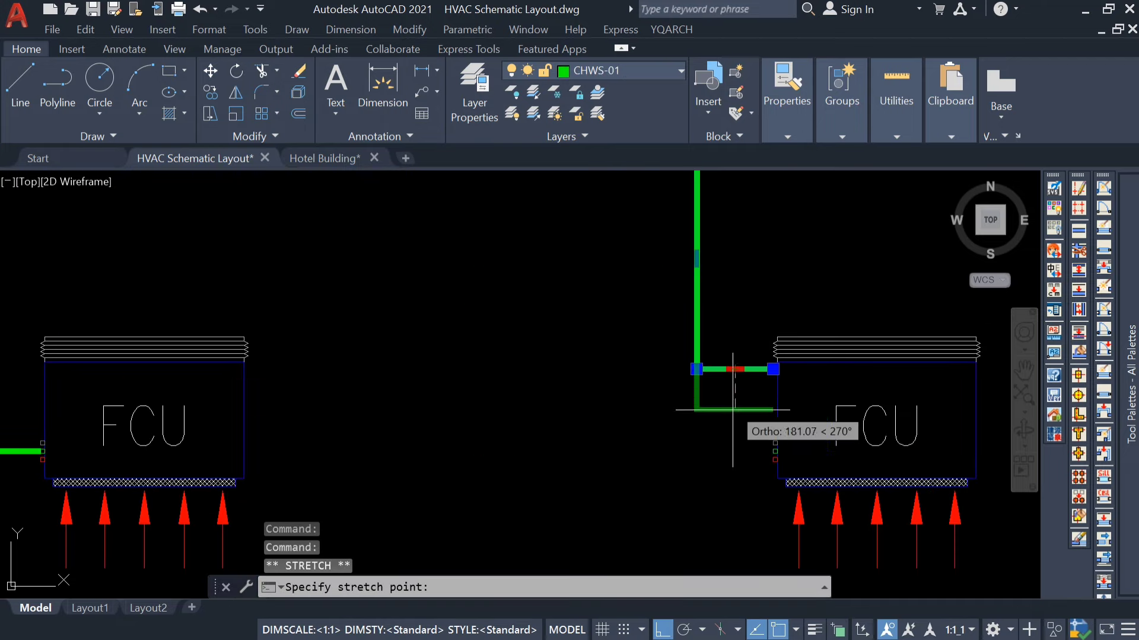
pyautogui.scroll(4, 735, 379)
pyautogui.scroll(-8, 735, 437)
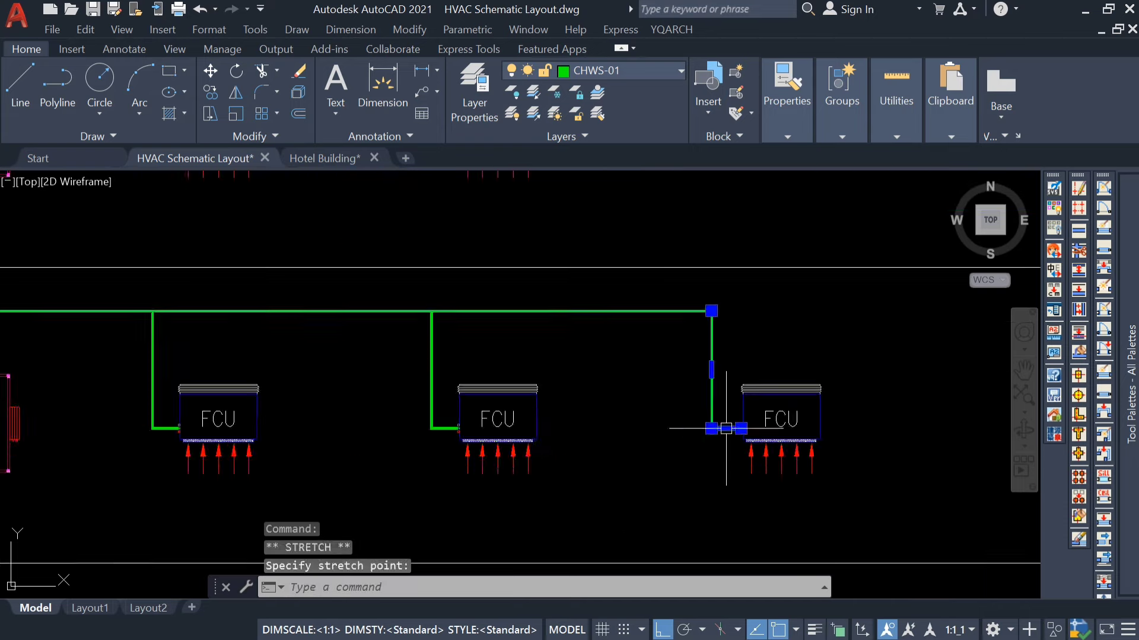
pyautogui.press('Escape')
# Step: Draw a vertical polyline branch from the first-floor first air handling unit's second coil connection up to the main pipe
pyautogui.moveTo(544, 391); pyautogui.dragTo(577, 406, button='middle')
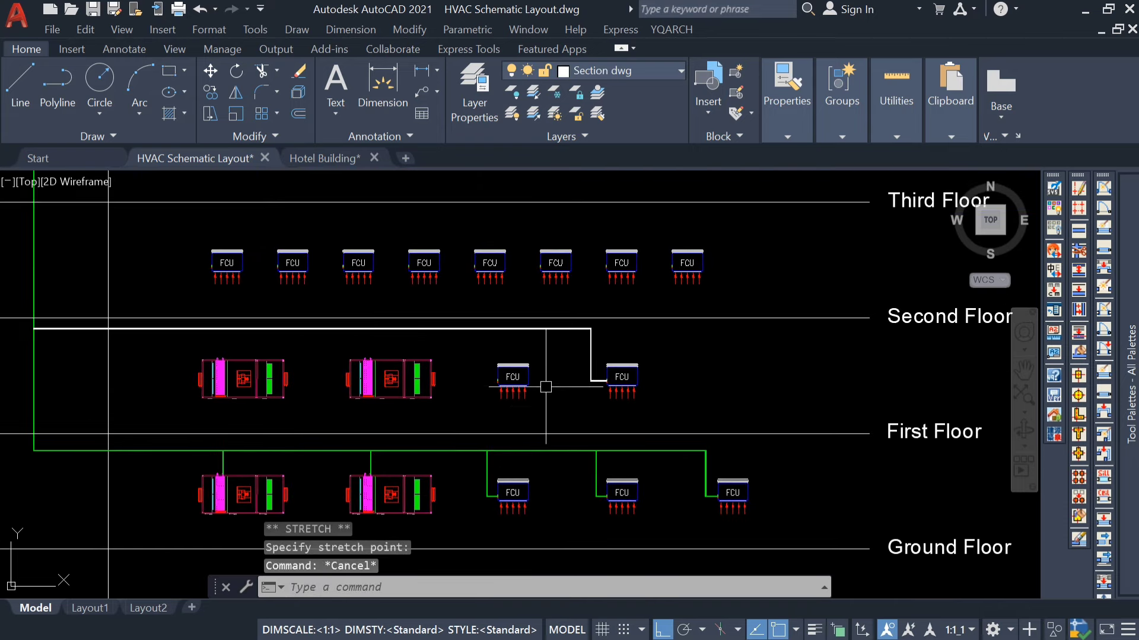
pyautogui.scroll(2, 522, 378)
pyautogui.moveTo(445, 369); pyautogui.dragTo(532, 361, button='middle')
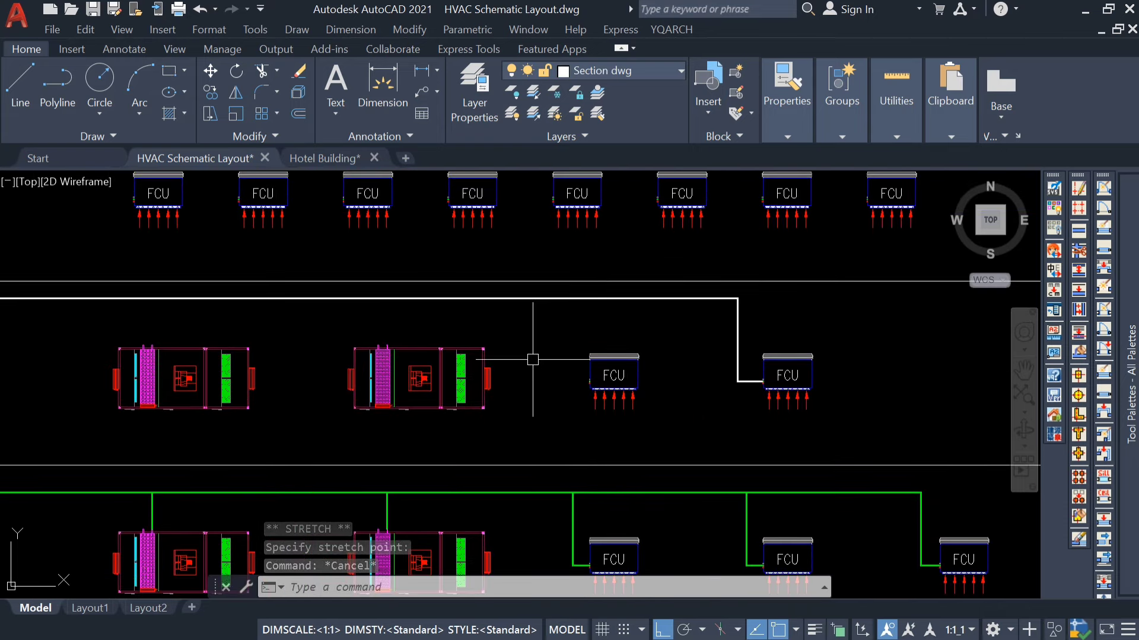
pyautogui.write('pl')
pyautogui.press('Return')
pyautogui.scroll(8, 154, 347)
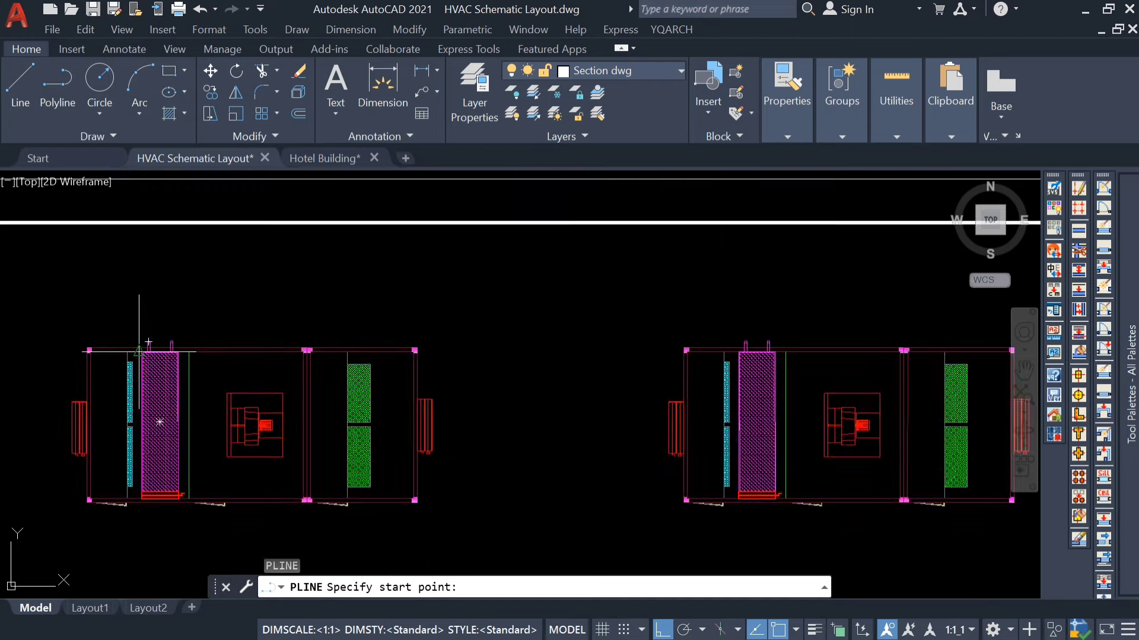
pyautogui.scroll(-8, 164, 342)
pyautogui.scroll(10, 202, 326)
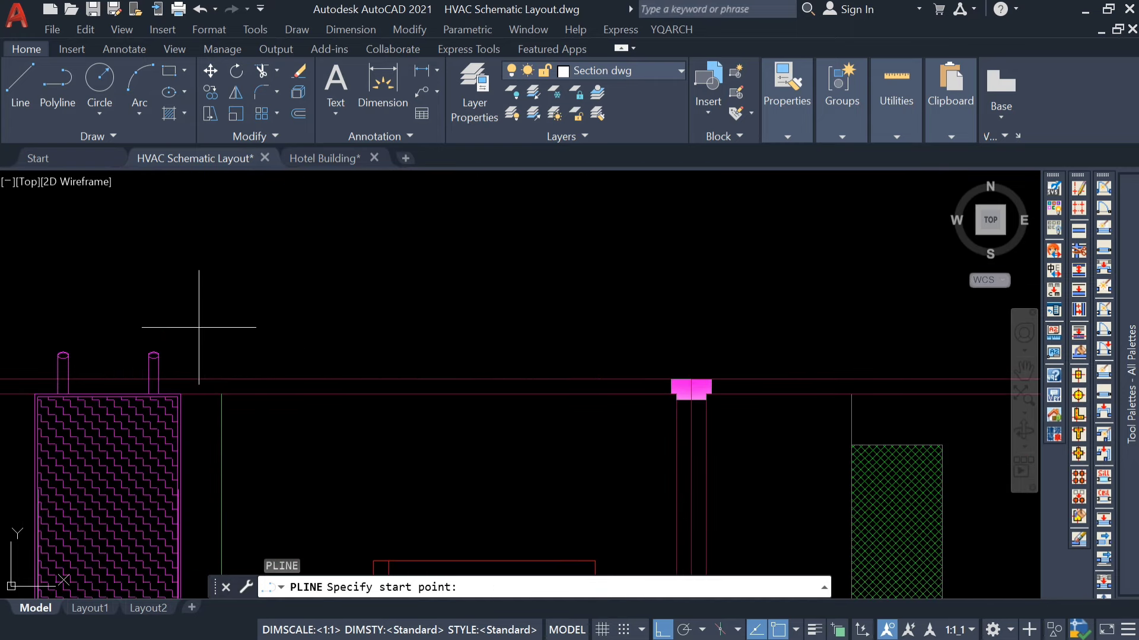
pyautogui.click(153, 355)
pyautogui.scroll(-3, 153, 356)
pyautogui.scroll(-2, 146, 267)
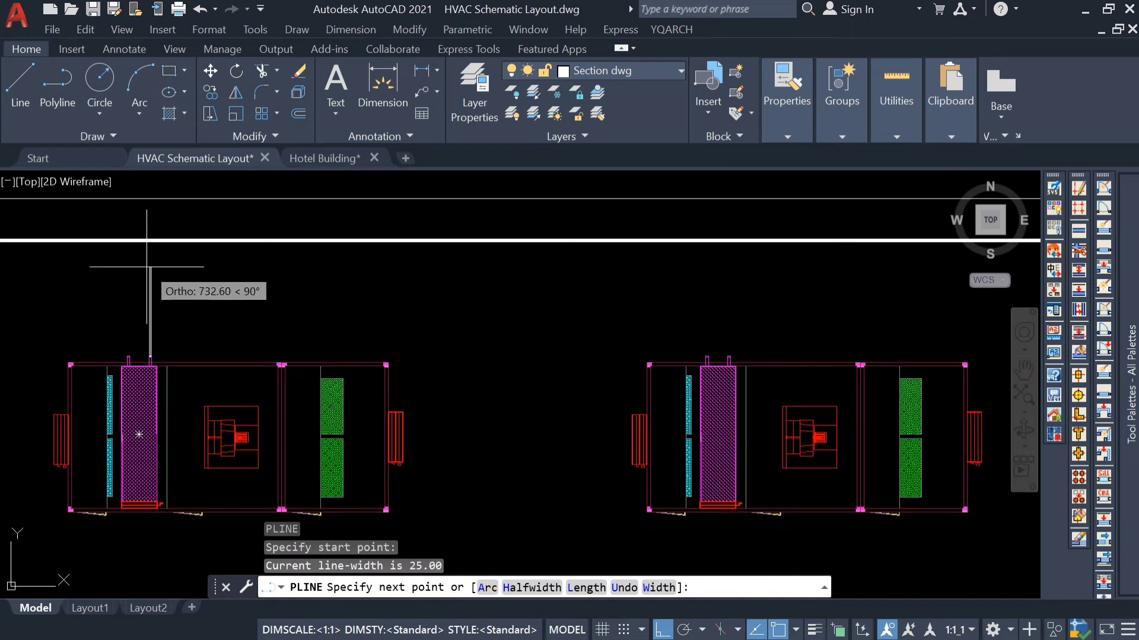
pyautogui.press('Escape')
# Step: Draw a matching vertical polyline branch from the second first-floor air handling unit's coil connection up to the main pipe
pyautogui.rightClick(363, 294)
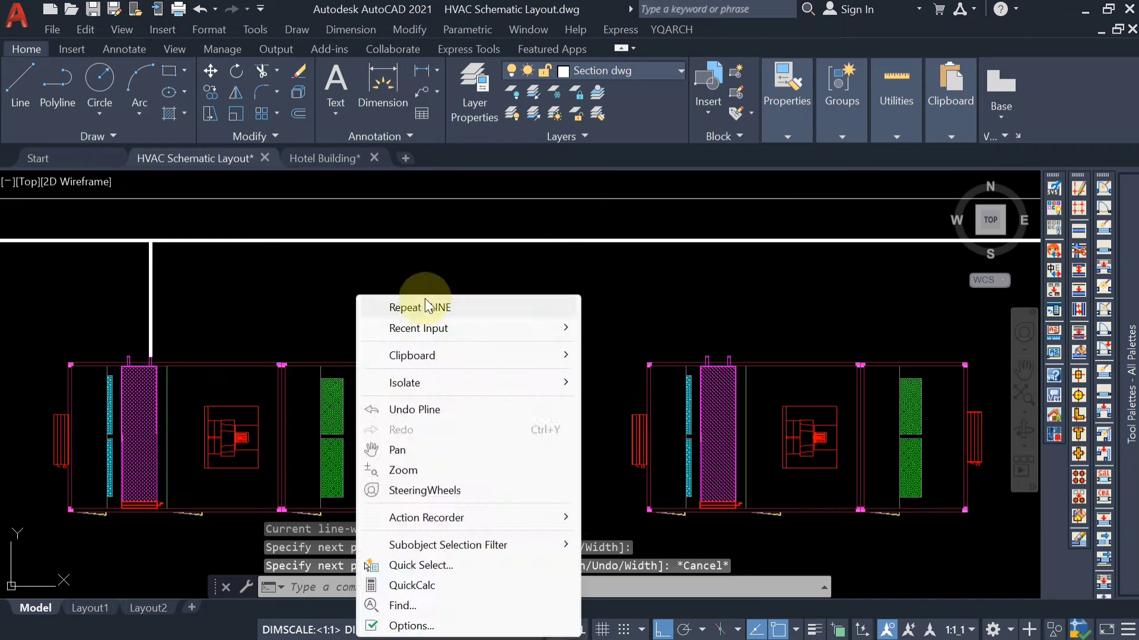
pyautogui.click(424, 299)
pyautogui.scroll(4, 763, 349)
pyautogui.scroll(5, 699, 370)
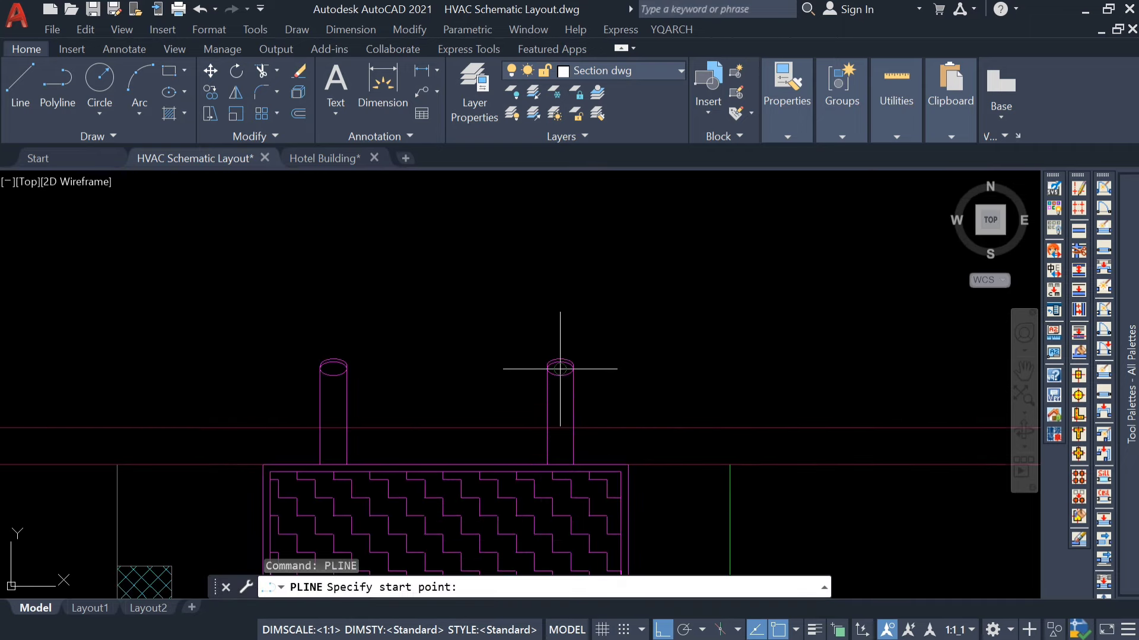
pyautogui.click(557, 369)
pyautogui.scroll(-7, 556, 369)
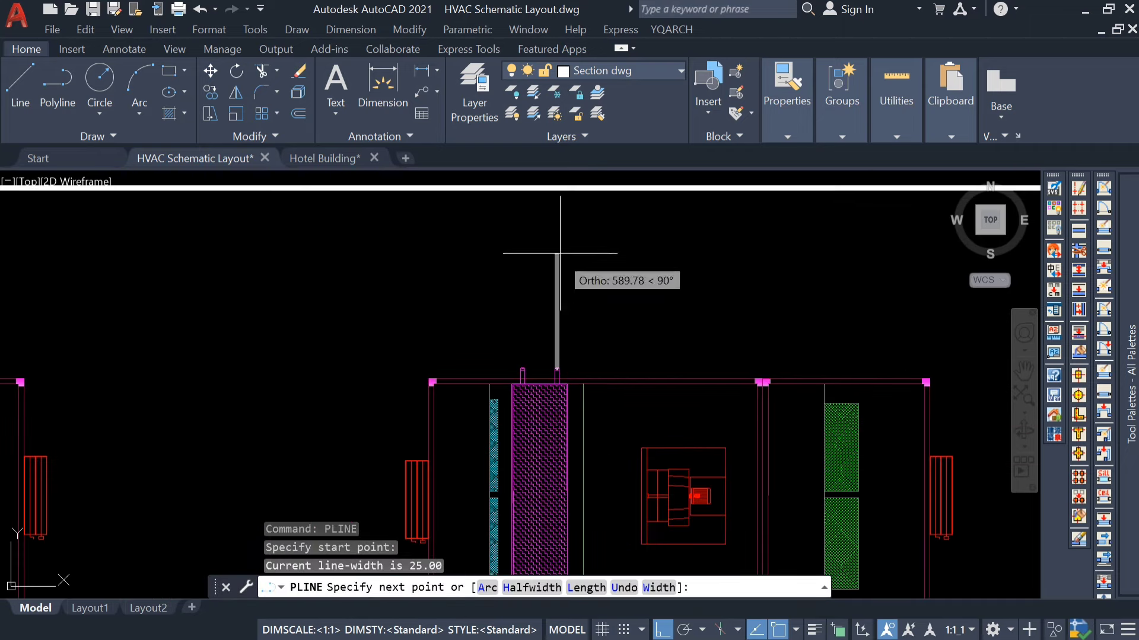
pyautogui.click(556, 190)
pyautogui.scroll(-5, 556, 190)
pyautogui.press('Escape')
# Step: Draw an L-shaped polyline branch from the first first-floor FCU's middle connection out and up to the main pipe
pyautogui.scroll(4, 610, 270)
pyautogui.rightClick(618, 289)
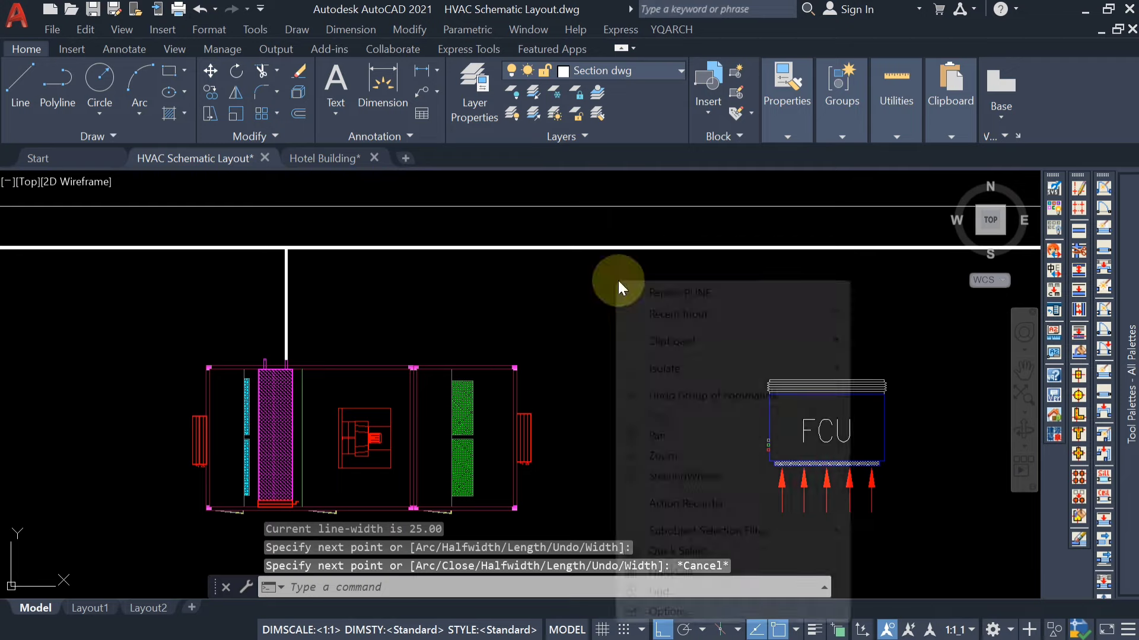
pyautogui.click(628, 291)
pyautogui.scroll(5, 718, 517)
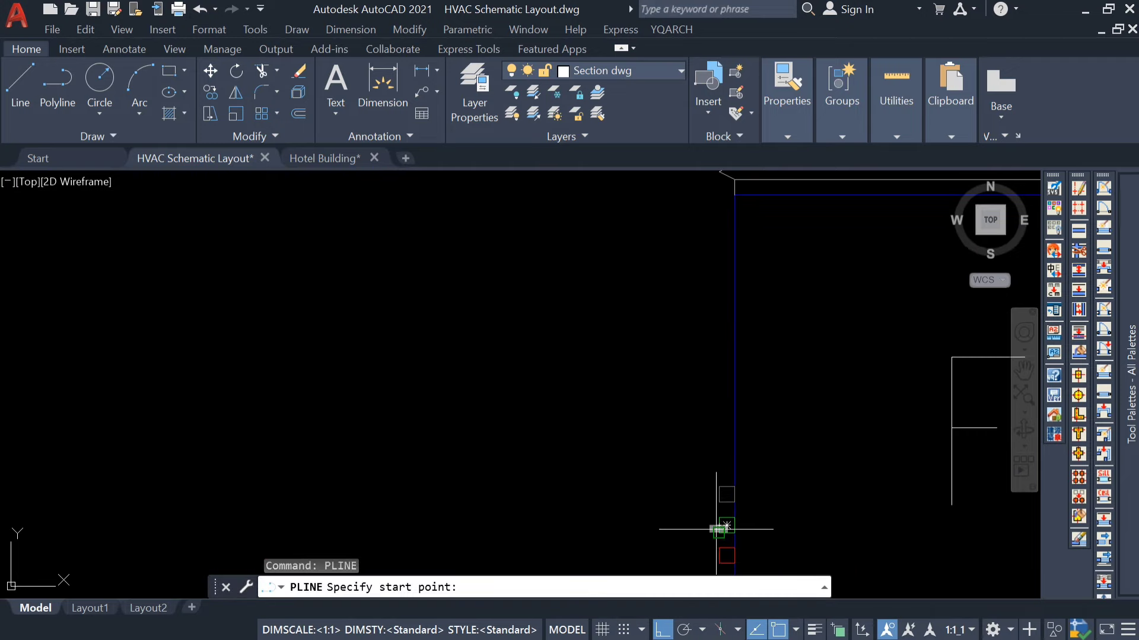
pyautogui.click(719, 529)
pyautogui.scroll(-5, 682, 527)
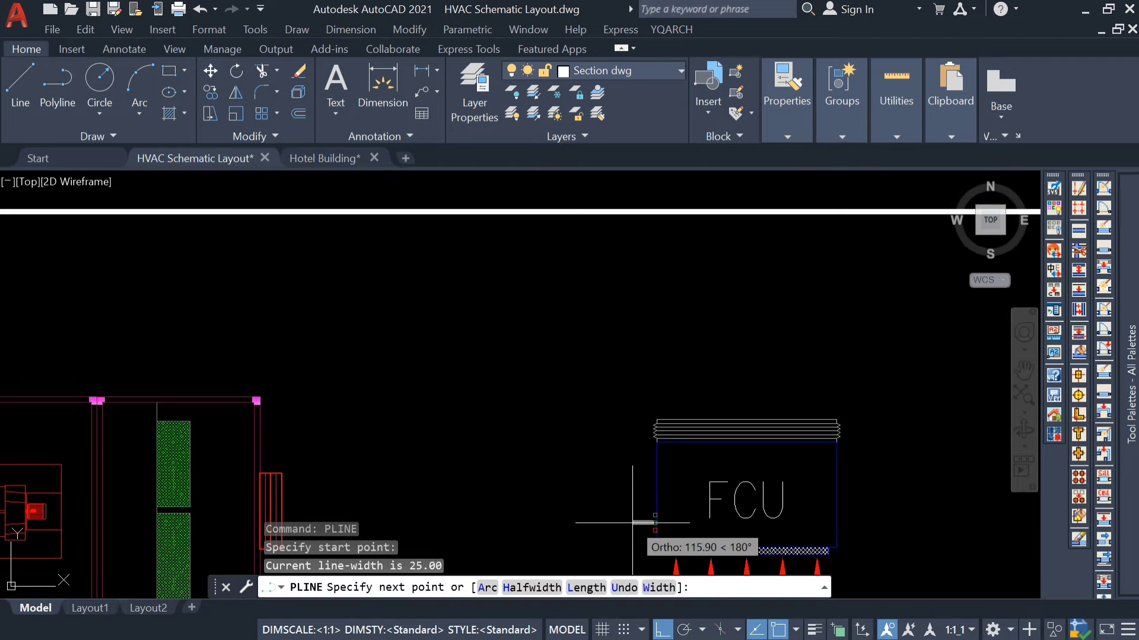
pyautogui.click(563, 522)
pyautogui.click(559, 222)
pyautogui.press('Escape')
pyautogui.scroll(-5, 554, 273)
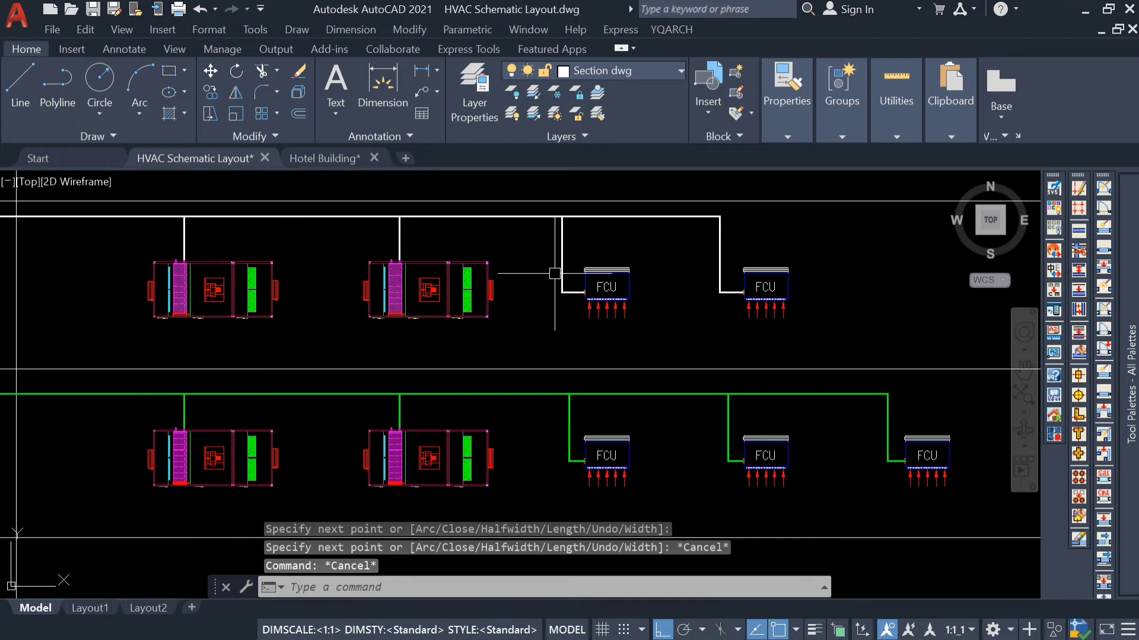
# Step: Match the properties of the green ground-floor main pipe onto the white first-floor main pipe and its branches
pyautogui.write('ma')
pyautogui.press('Return')
pyautogui.click(502, 398)
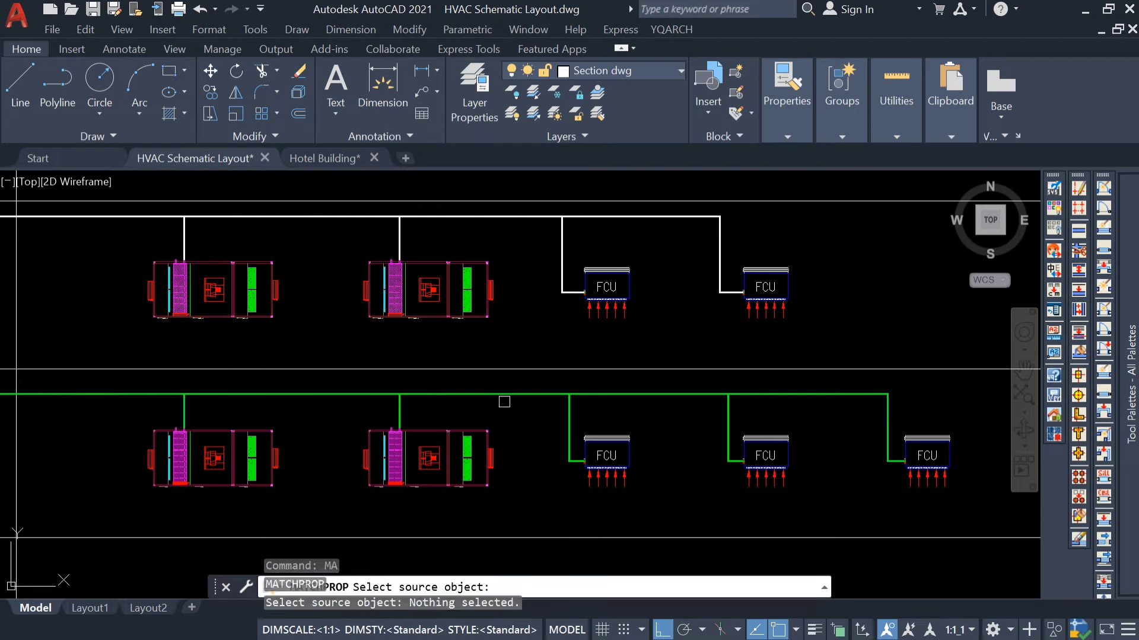
pyautogui.click(506, 395)
pyautogui.moveTo(549, 293); pyautogui.dragTo(639, 409, button='middle')
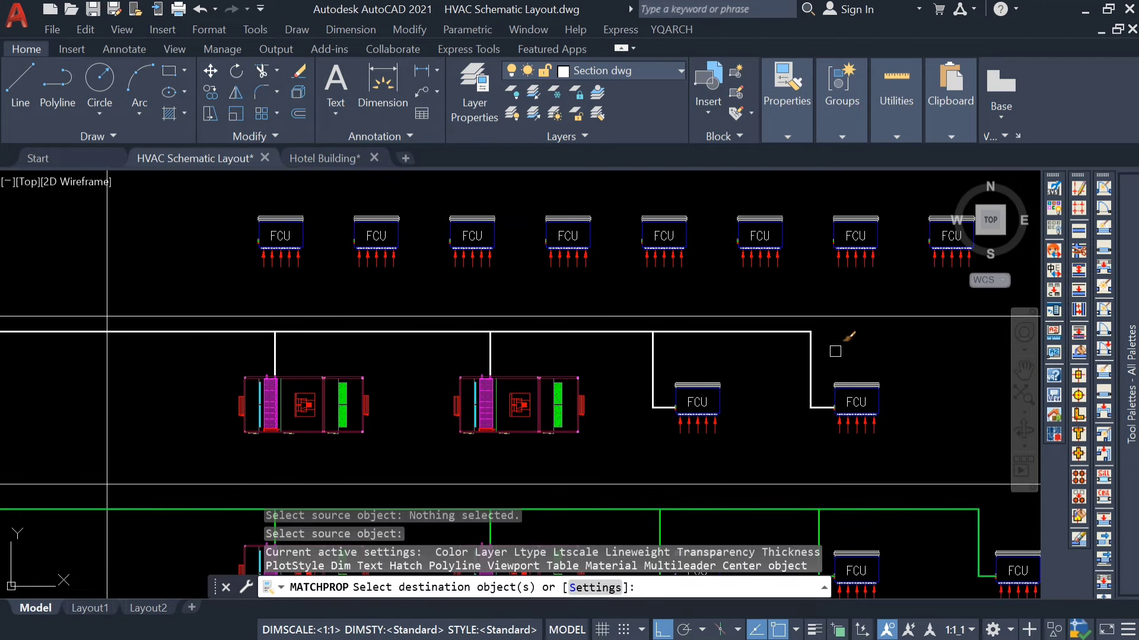
pyautogui.click(178, 408)
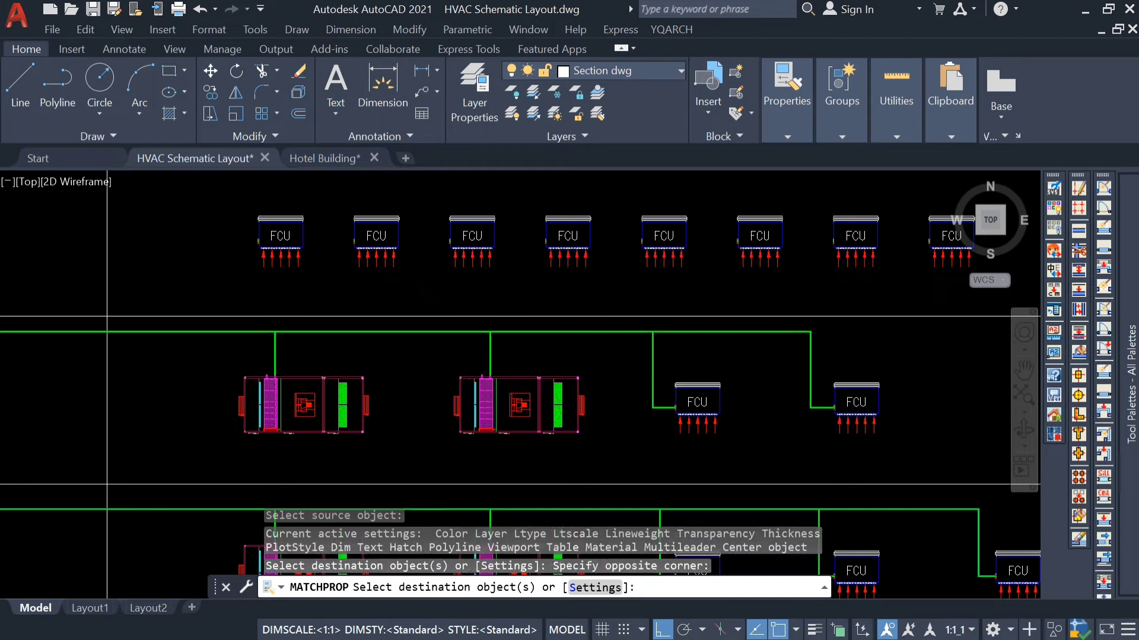
pyautogui.scroll(-6, 457, 386)
pyautogui.press('Escape')
# Step: Draw the second-floor main pipe as a polyline from the green riser across the floor and down to the last FCU's middle connection
pyautogui.scroll(4, 386, 386)
pyautogui.write('pl')
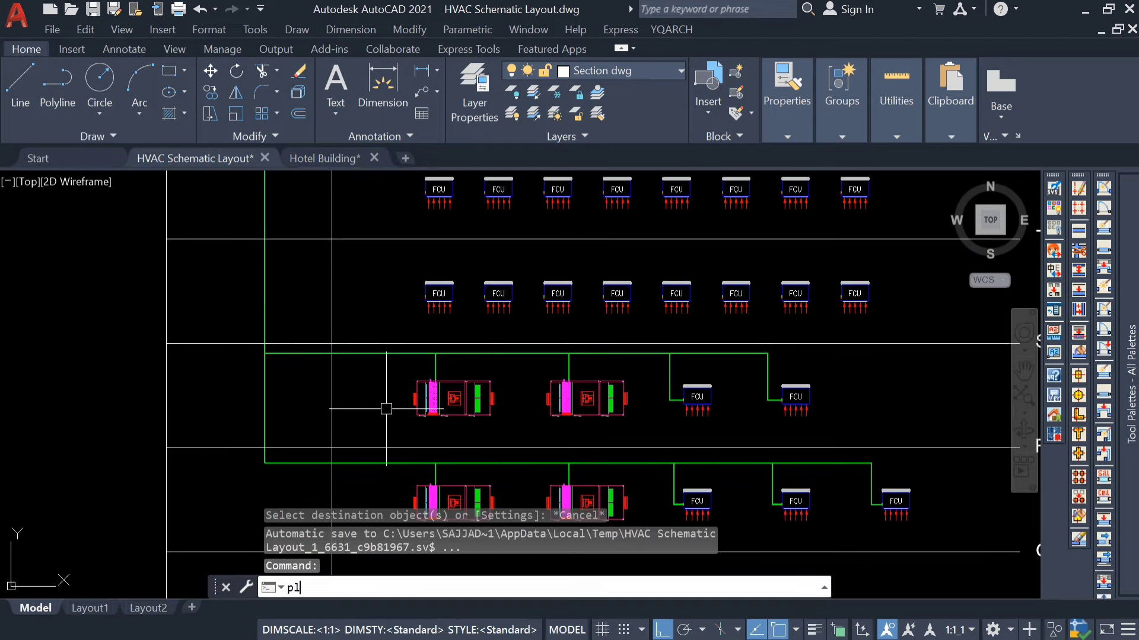
pyautogui.press('Return')
pyautogui.click(264, 255)
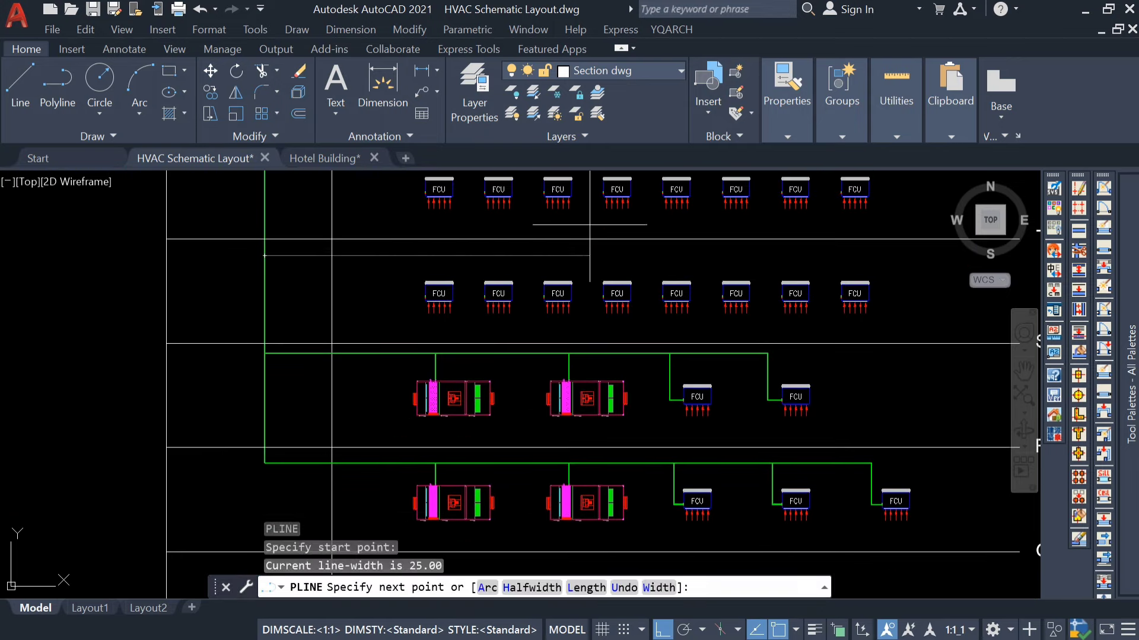
pyautogui.scroll(8, 821, 240)
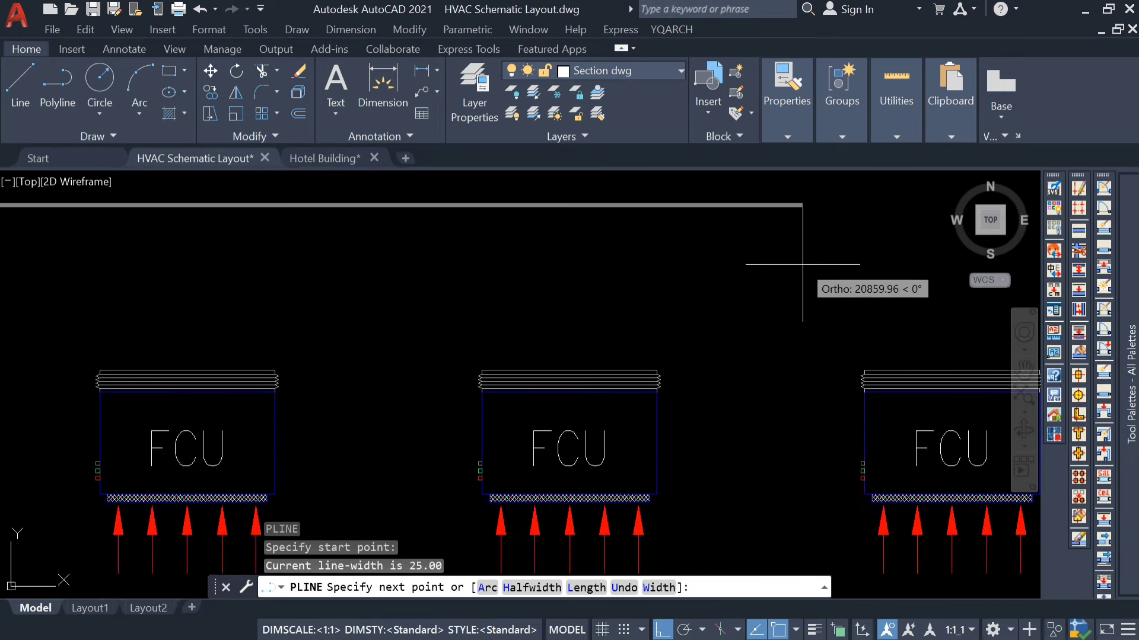
pyautogui.click(803, 265)
pyautogui.scroll(5, 795, 442)
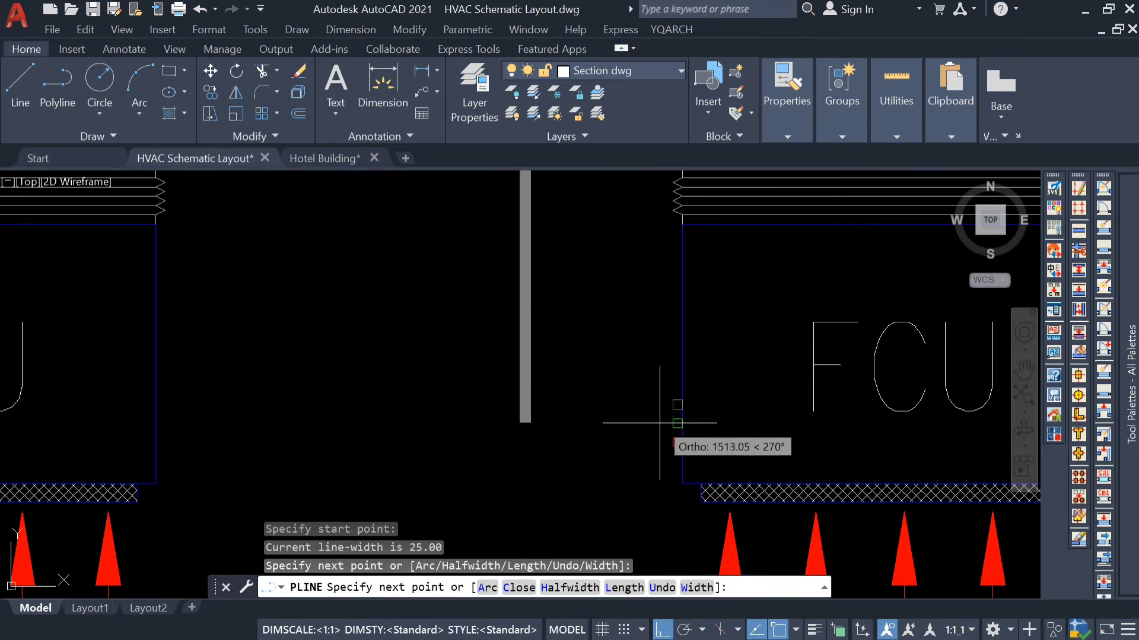
pyautogui.click(676, 424)
pyautogui.scroll(3, 682, 424)
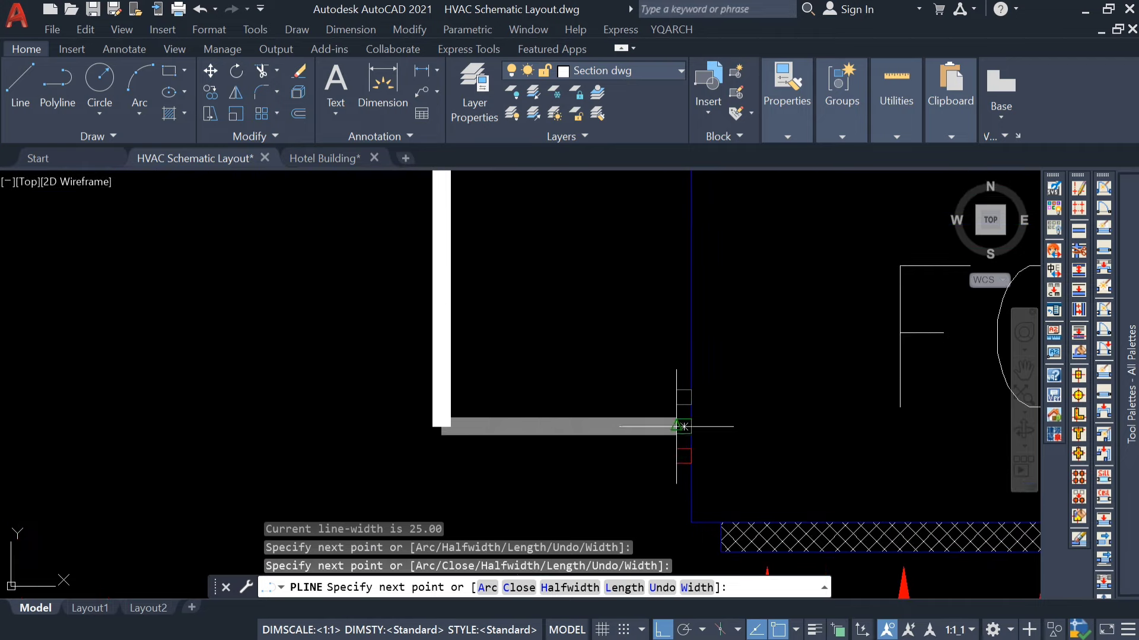
pyautogui.click(683, 426)
pyautogui.scroll(-10, 683, 426)
pyautogui.press('Escape')
# Step: Draw an L-shaped polyline branch from the seventh second-floor FCU's middle connection out and up to the main pipe
pyautogui.rightClick(603, 364)
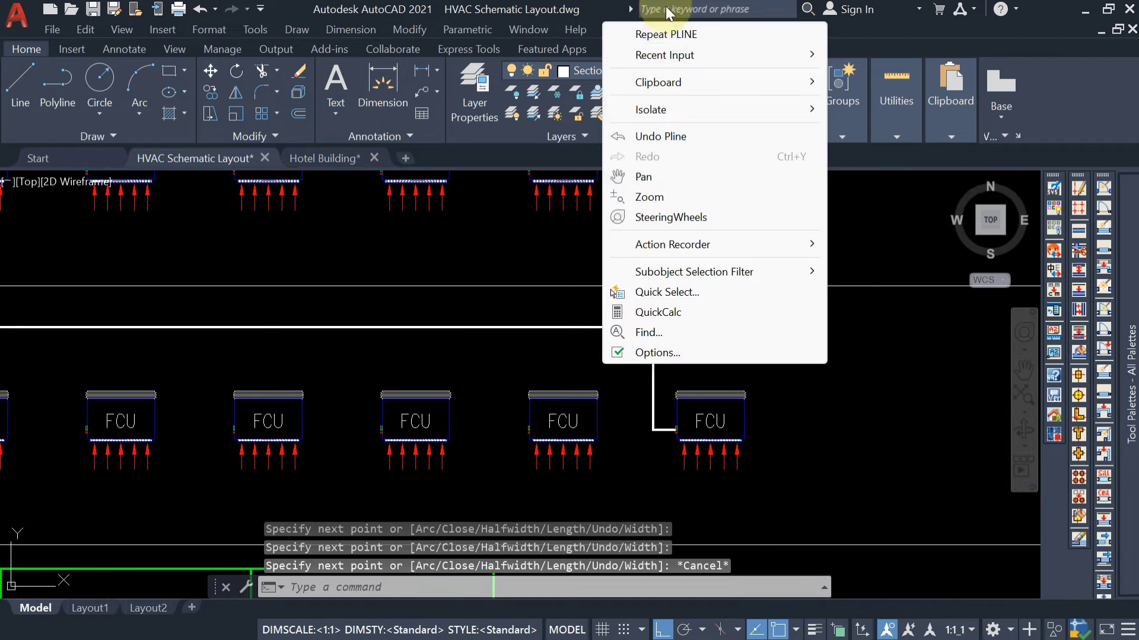
pyautogui.click(666, 36)
pyautogui.scroll(12, 589, 417)
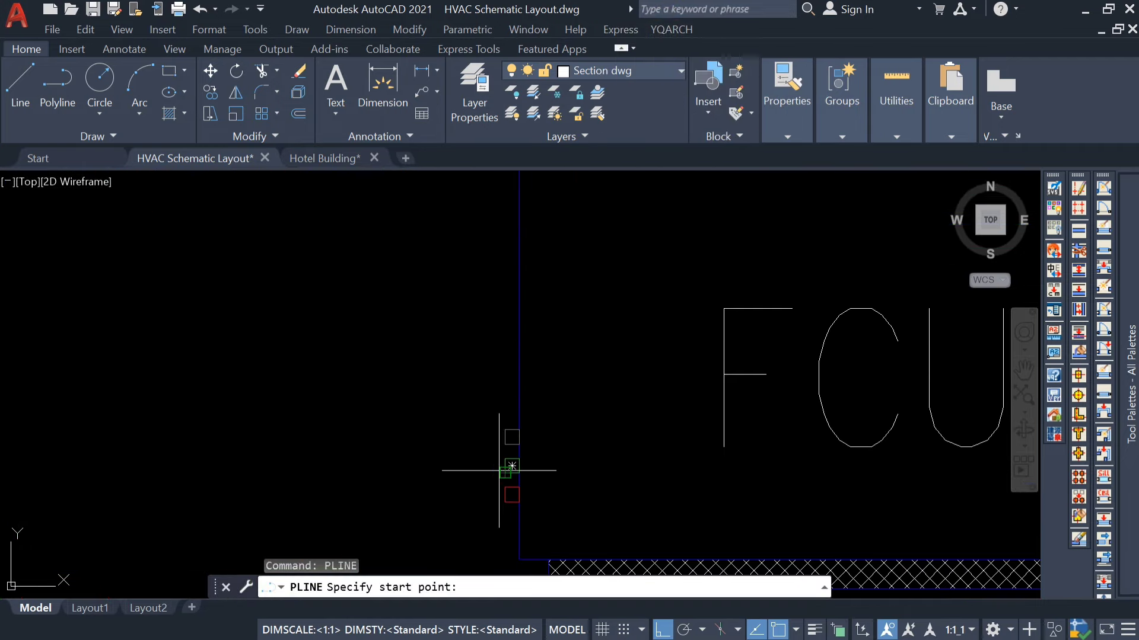
pyautogui.click(512, 466)
pyautogui.scroll(-6, 510, 466)
pyautogui.click(437, 463)
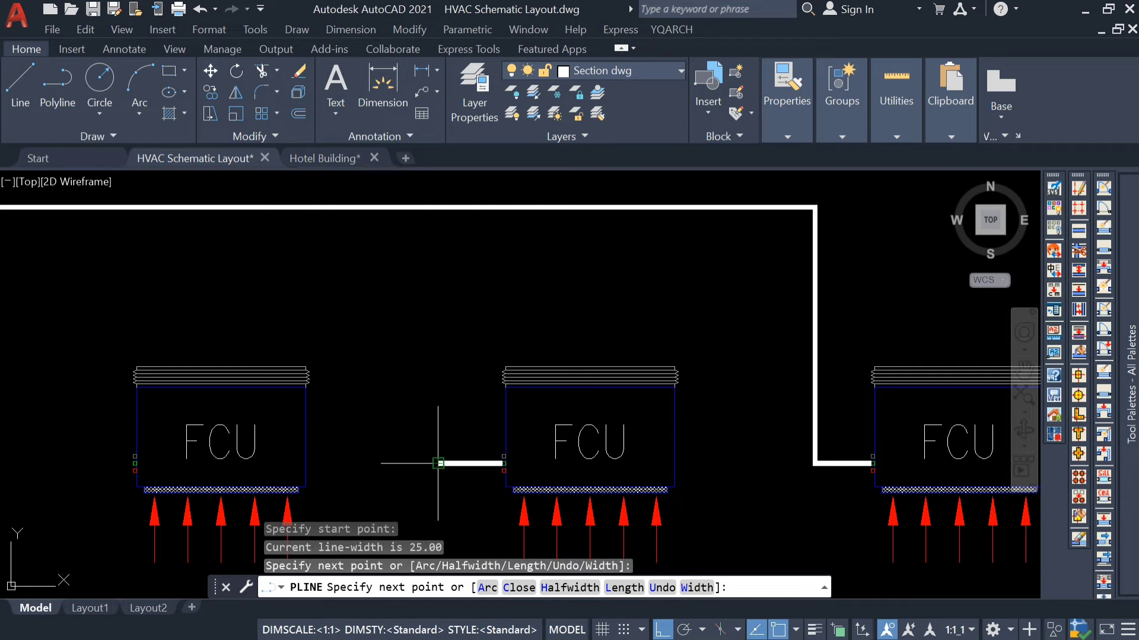
pyautogui.click(438, 207)
pyautogui.press('Escape')
# Step: Copy the seventh FCU's branch by its connection end onto the middle connections of the sixth and fifth second-floor FCUs
pyautogui.click(438, 240)
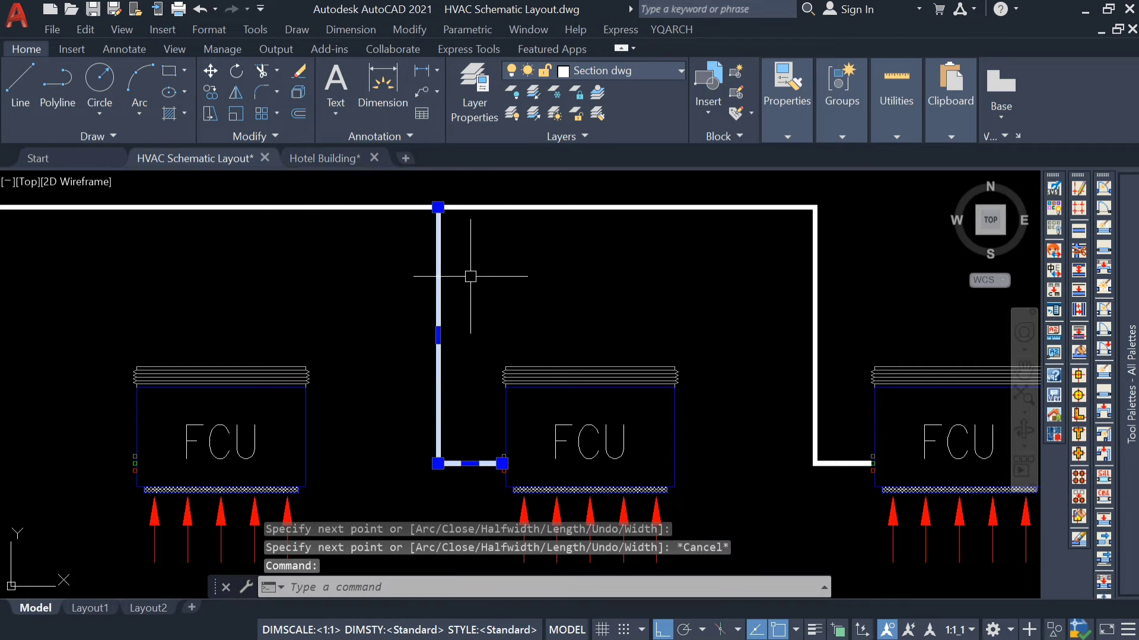
pyautogui.write('co')
pyautogui.press('Return')
pyautogui.scroll(5, 502, 463)
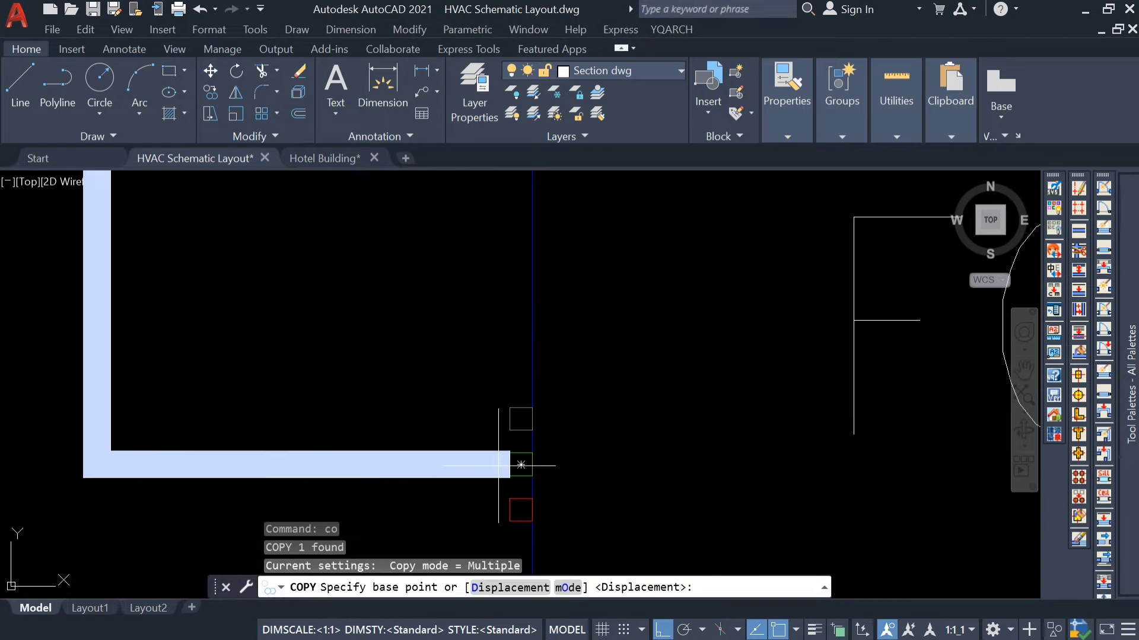
pyautogui.click(520, 464)
pyautogui.scroll(-6, 510, 450)
pyautogui.scroll(6, 296, 457)
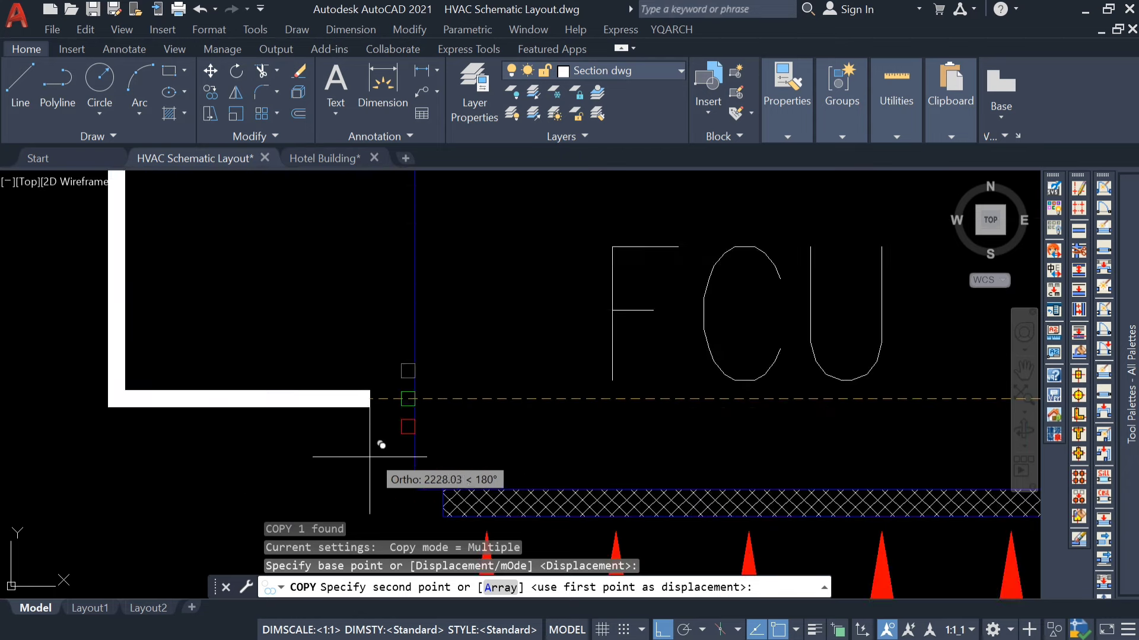
pyautogui.click(408, 398)
pyautogui.scroll(-5, 332, 394)
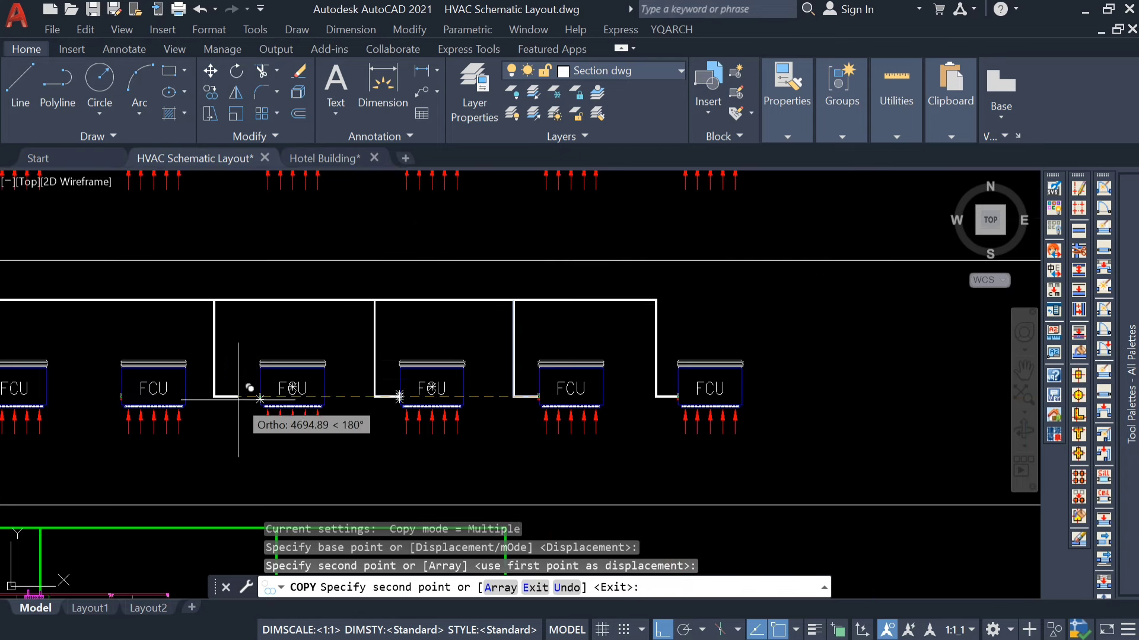
pyautogui.scroll(5, 255, 386)
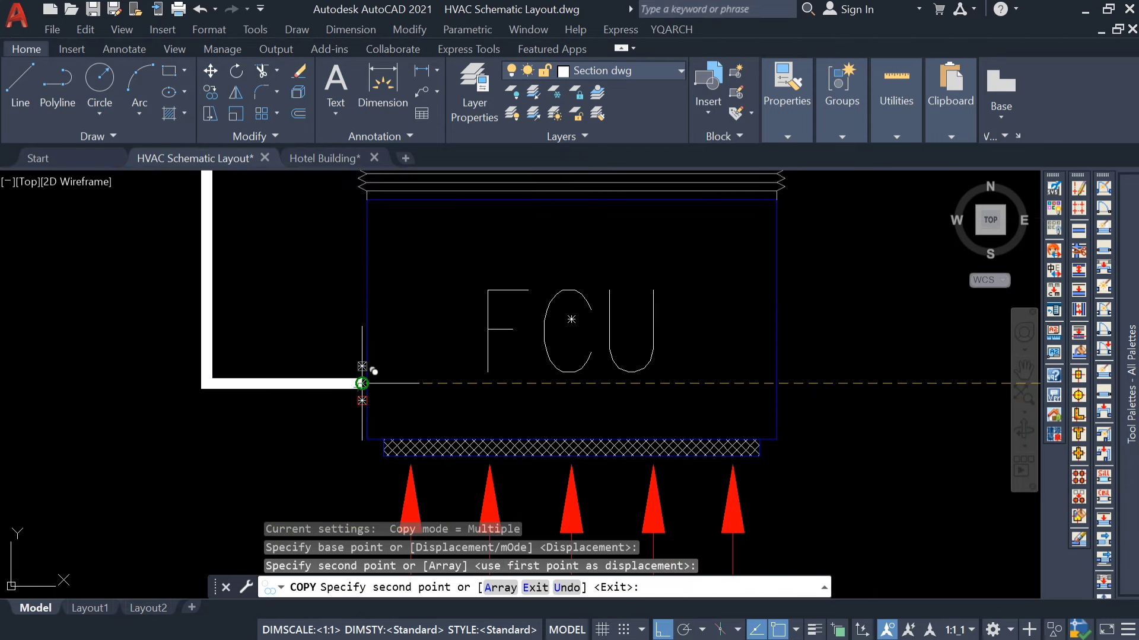
pyautogui.scroll(3, 358, 381)
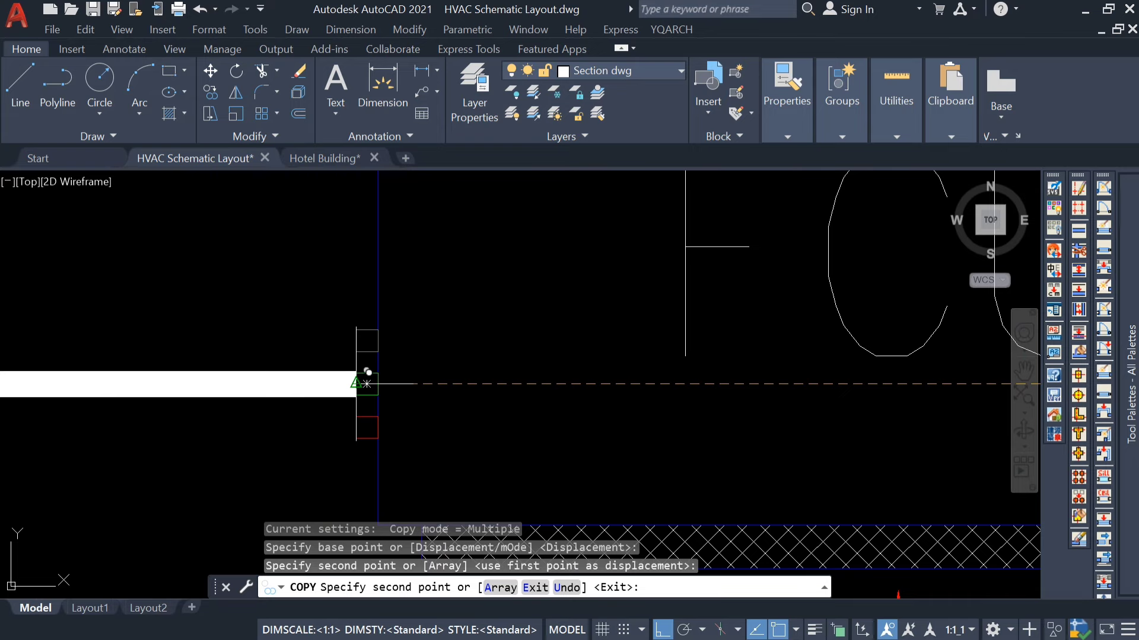
pyautogui.click(367, 383)
# Step: Place further branch copies at the middle connections of the fourth, third, second and first FCUs on the second floor
pyautogui.scroll(-5, 367, 383)
pyautogui.scroll(5, 381, 394)
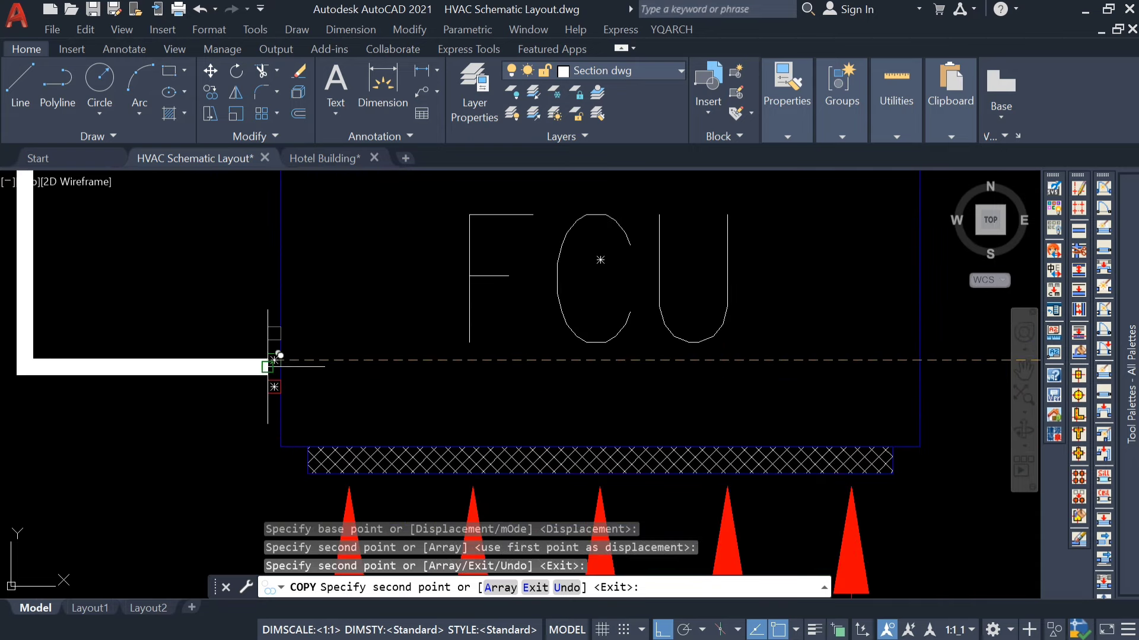
pyautogui.click(274, 360)
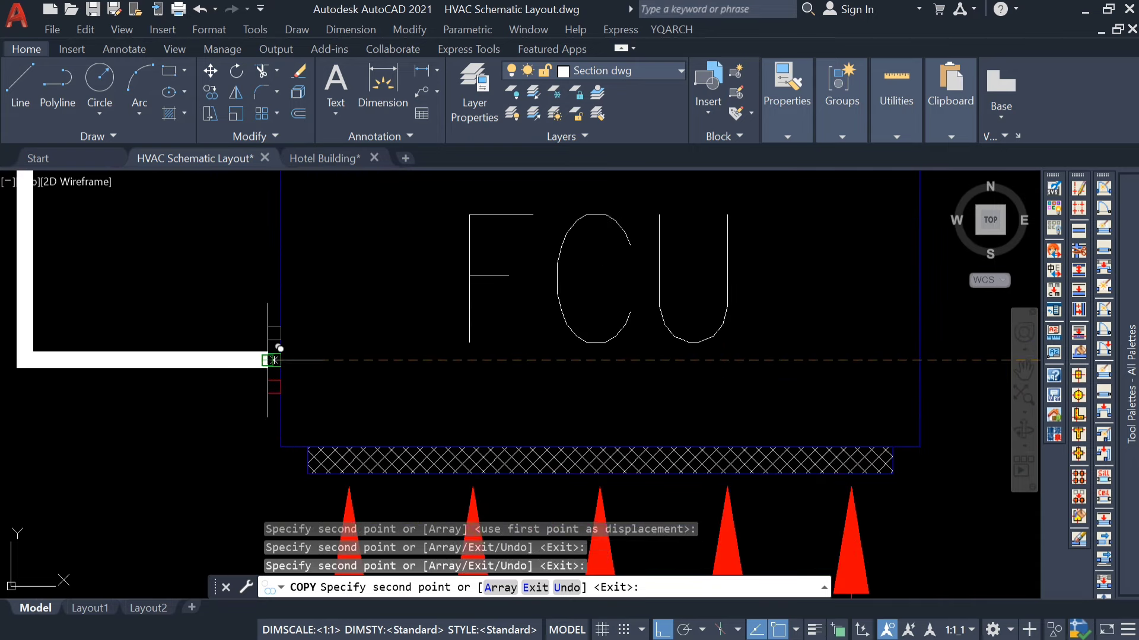
pyautogui.scroll(-5, 204, 381)
pyautogui.scroll(5, 325, 373)
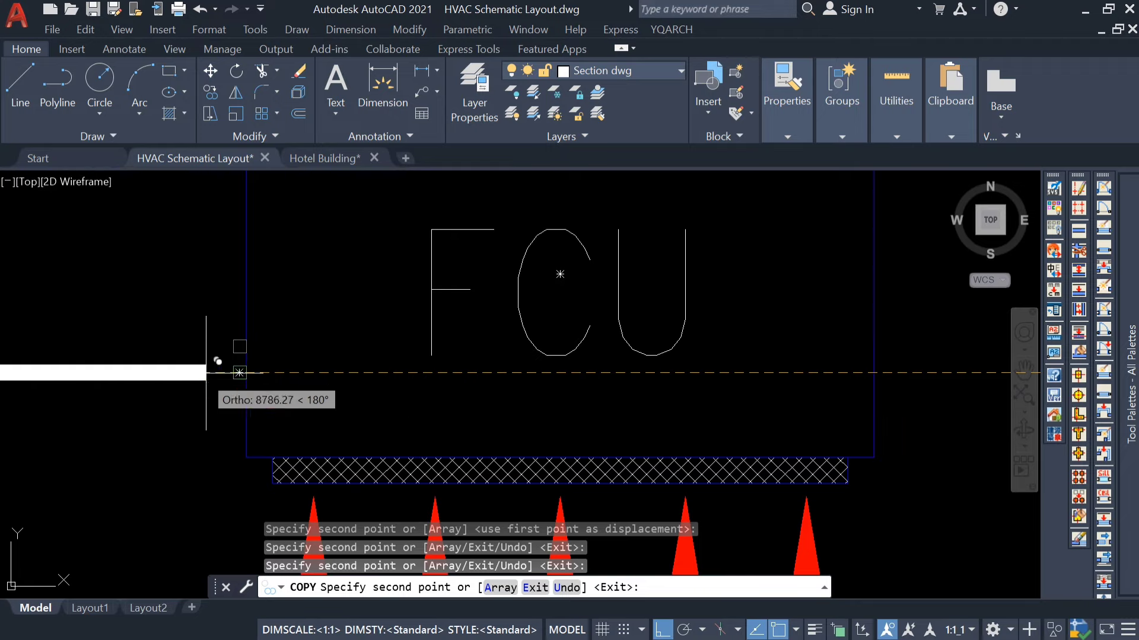
pyautogui.click(238, 372)
pyautogui.scroll(-6, 234, 368)
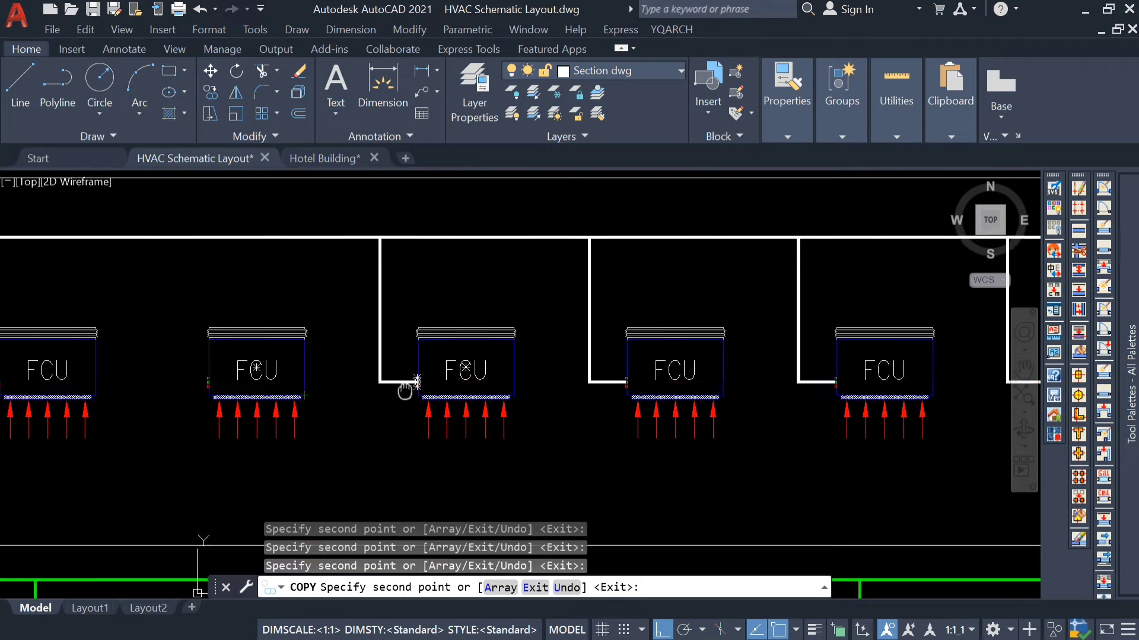
pyautogui.scroll(3, 445, 394)
pyautogui.scroll(5, 516, 405)
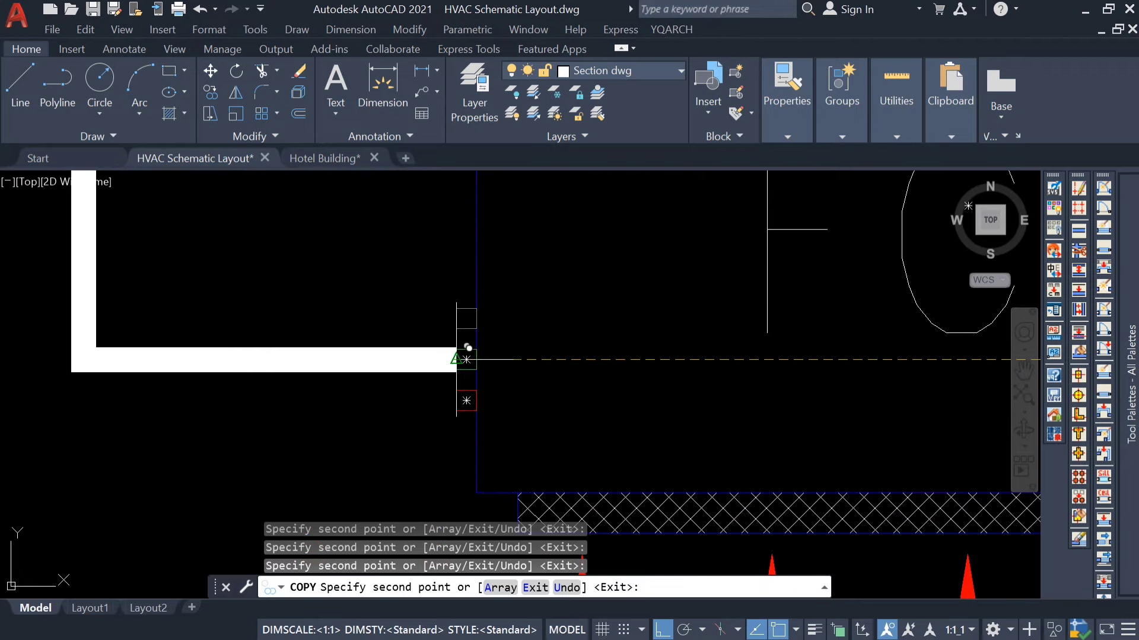
pyautogui.scroll(-5, 467, 359)
pyautogui.scroll(6, 300, 342)
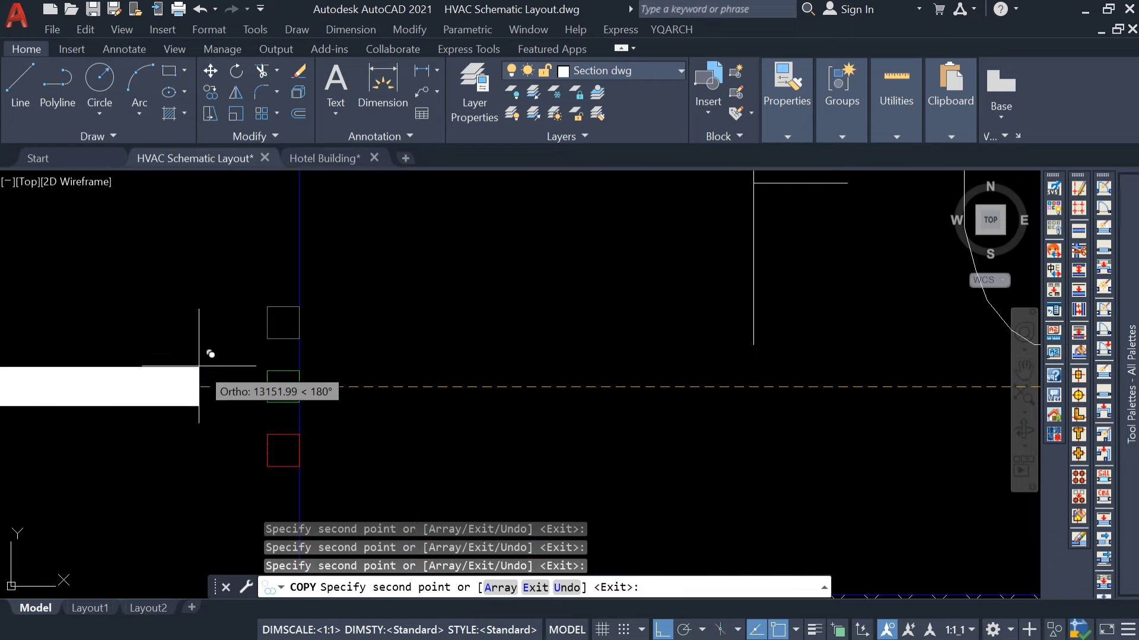
pyautogui.scroll(-8, 283, 387)
pyautogui.press('Escape')
pyautogui.press('Escape')
pyautogui.press('Escape')
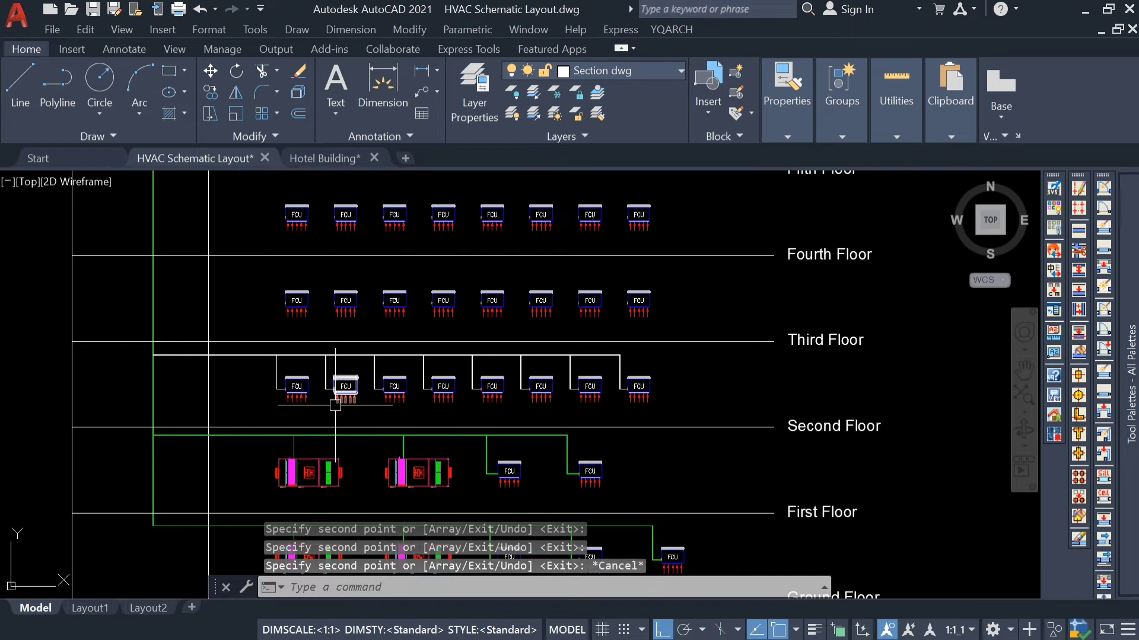
# Step: Match the properties of the green first-floor main pipe onto the white second-floor main pipe and all its branches
pyautogui.write('ma')
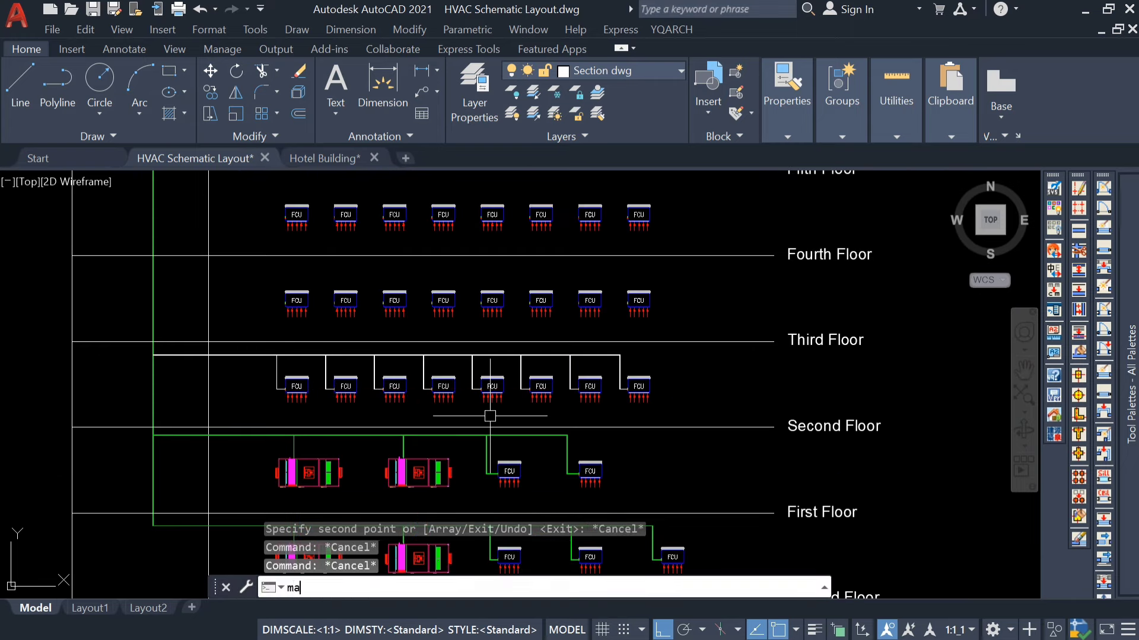
pyautogui.press('Return')
pyautogui.click(464, 436)
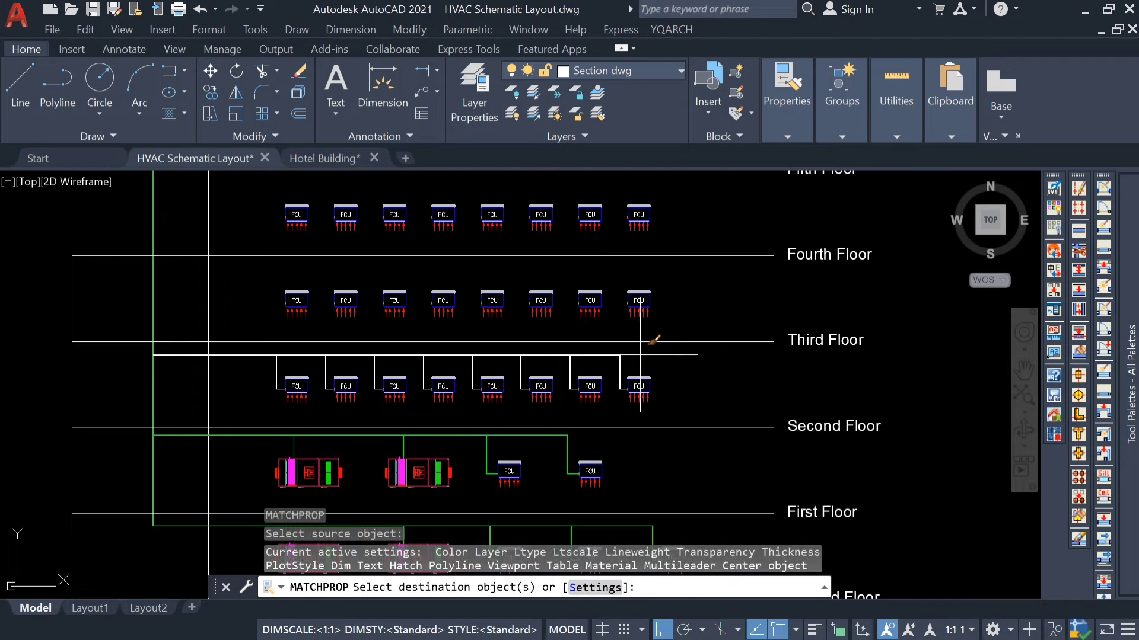
pyautogui.click(263, 361)
pyautogui.press('Escape')
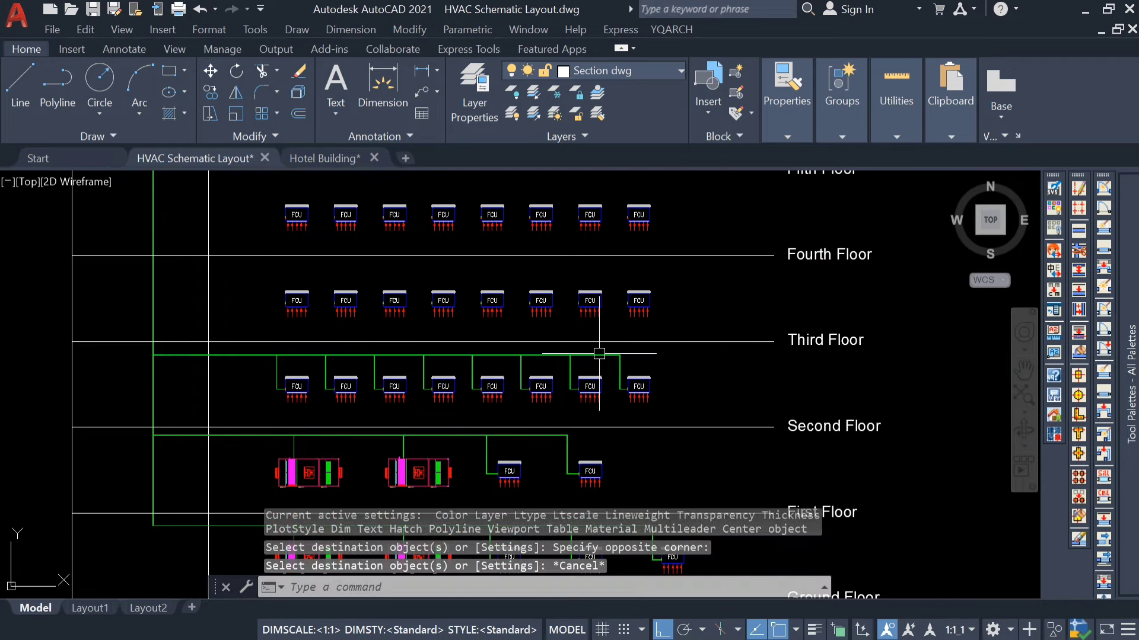
# Step: Copy the second-floor main pipe and its branches to the third and fourth floors, using the ends of the floor lines as reference points
pyautogui.scroll(2, 408, 340)
pyautogui.click(767, 355)
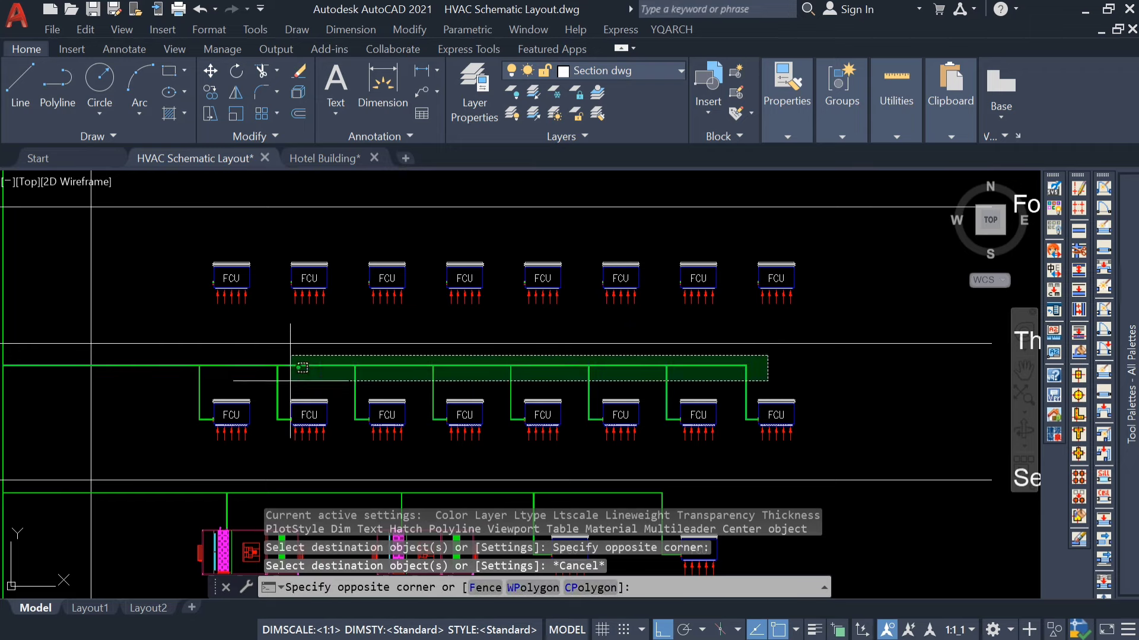
pyautogui.click(177, 386)
pyautogui.write('co')
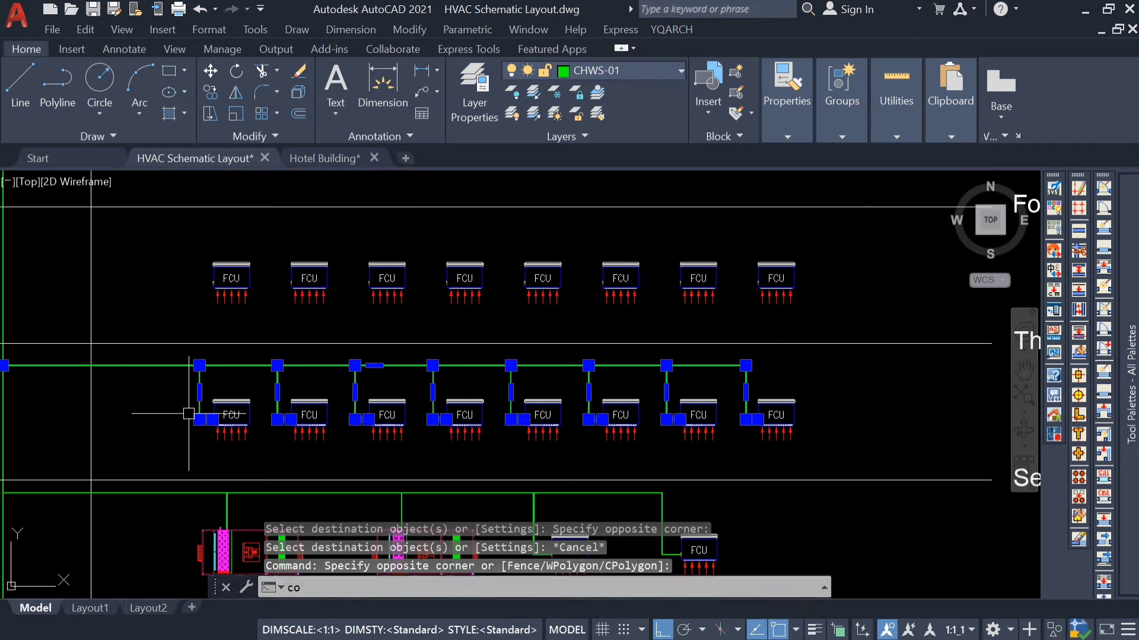
pyautogui.press('Return')
pyautogui.scroll(-2, 639, 408)
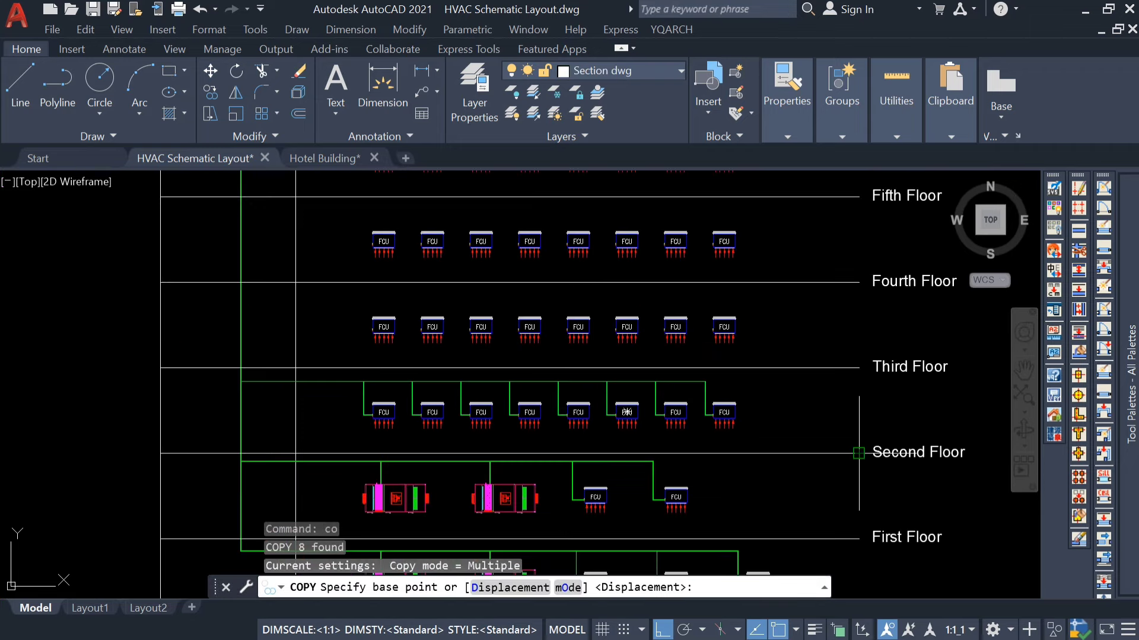
pyautogui.click(858, 453)
pyautogui.click(859, 368)
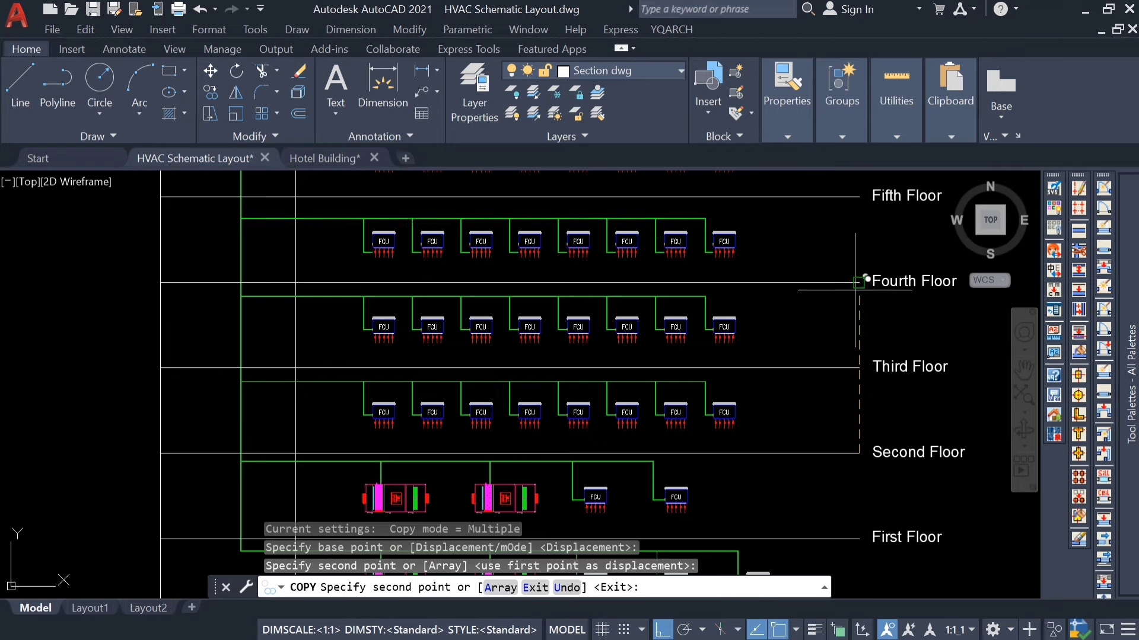
pyautogui.click(858, 283)
# Step: Place more copies of the main pipe and branches on the fifth, sixth, seventh and eighth floors, aligned to their floor lines
pyautogui.moveTo(870, 185); pyautogui.dragTo(761, 487, button='middle')
pyautogui.click(795, 357)
pyautogui.click(795, 271)
pyautogui.click(789, 359)
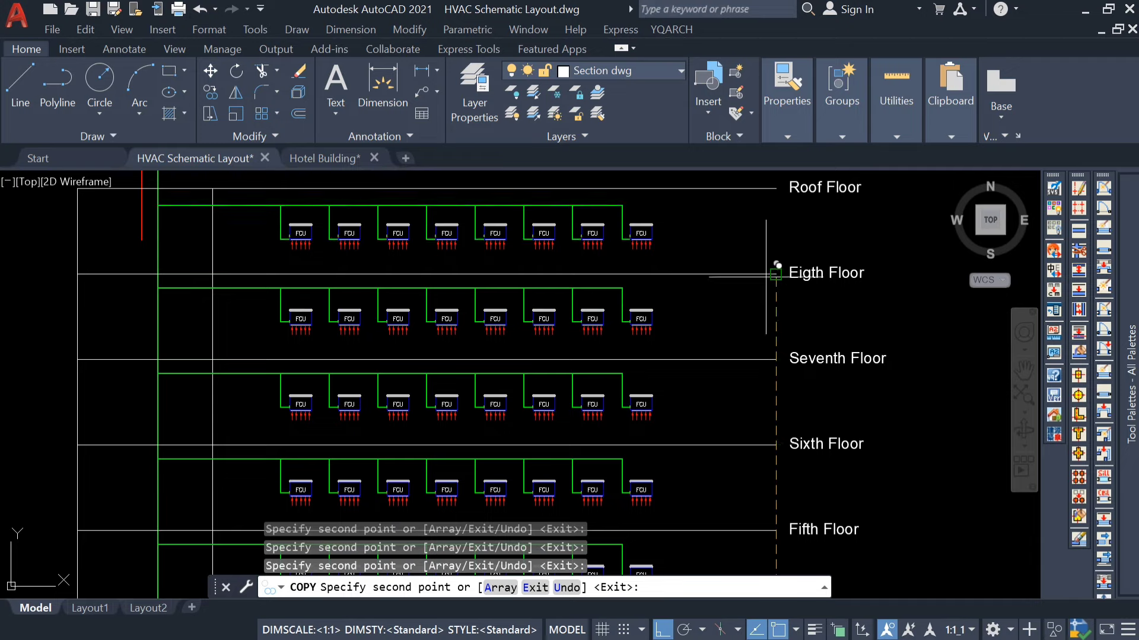
pyautogui.scroll(-4, 775, 272)
pyautogui.press('Escape')
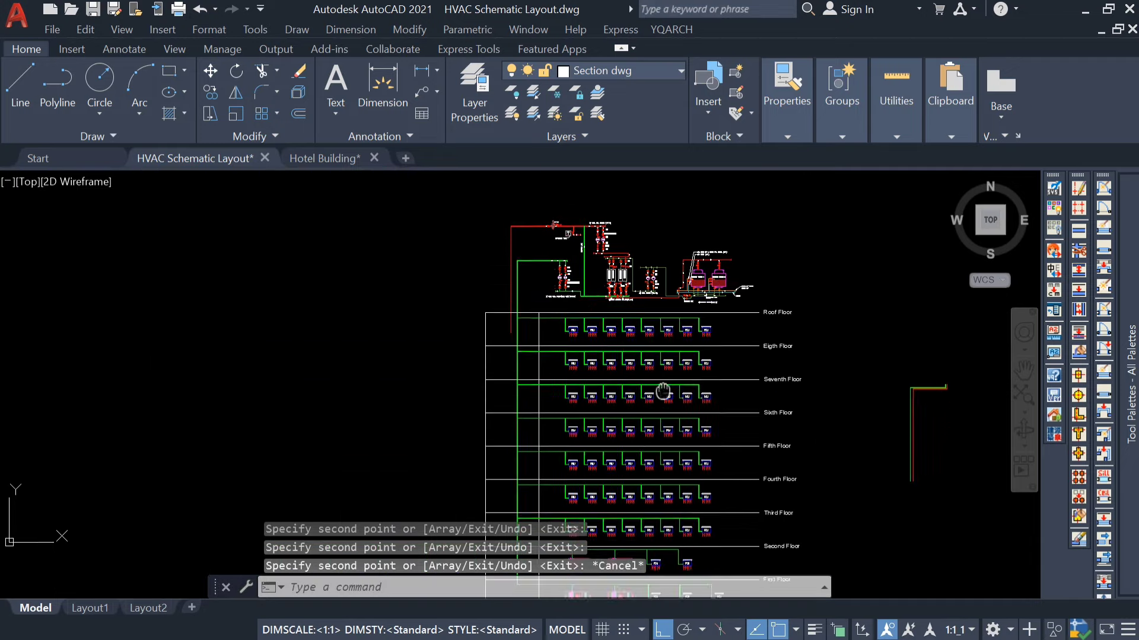
# Step: Stretch the lower end of the red CHWR-01 riser straight down about 29417 units, to just below the ground-floor supply main
pyautogui.scroll(4, 477, 175)
pyautogui.scroll(-4, 491, 209)
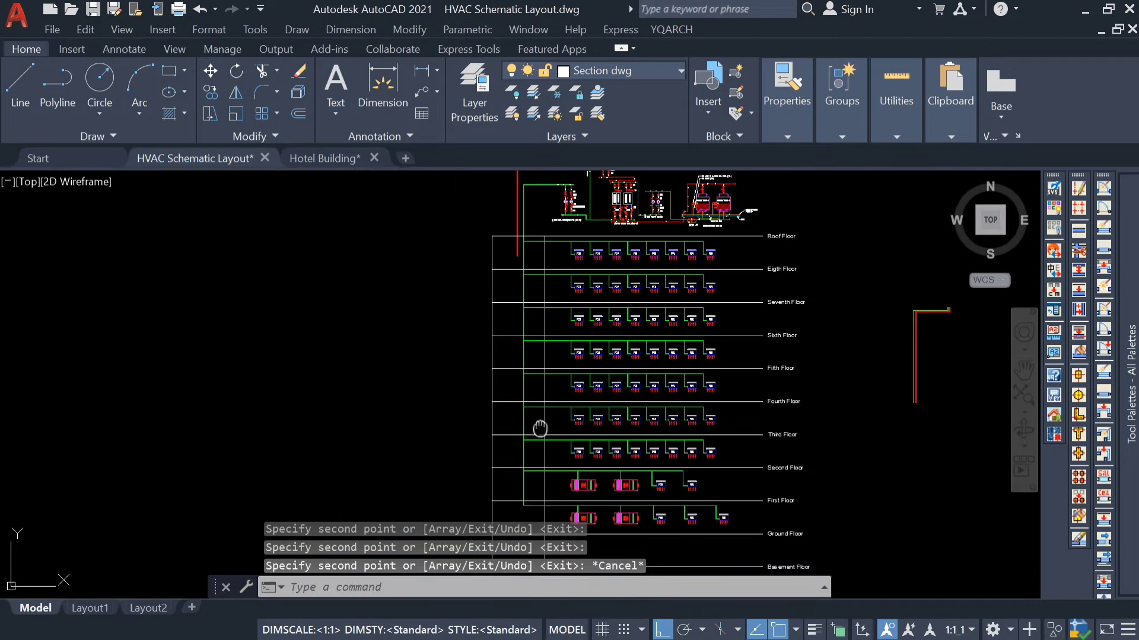
pyautogui.scroll(2, 522, 237)
pyautogui.click(513, 273)
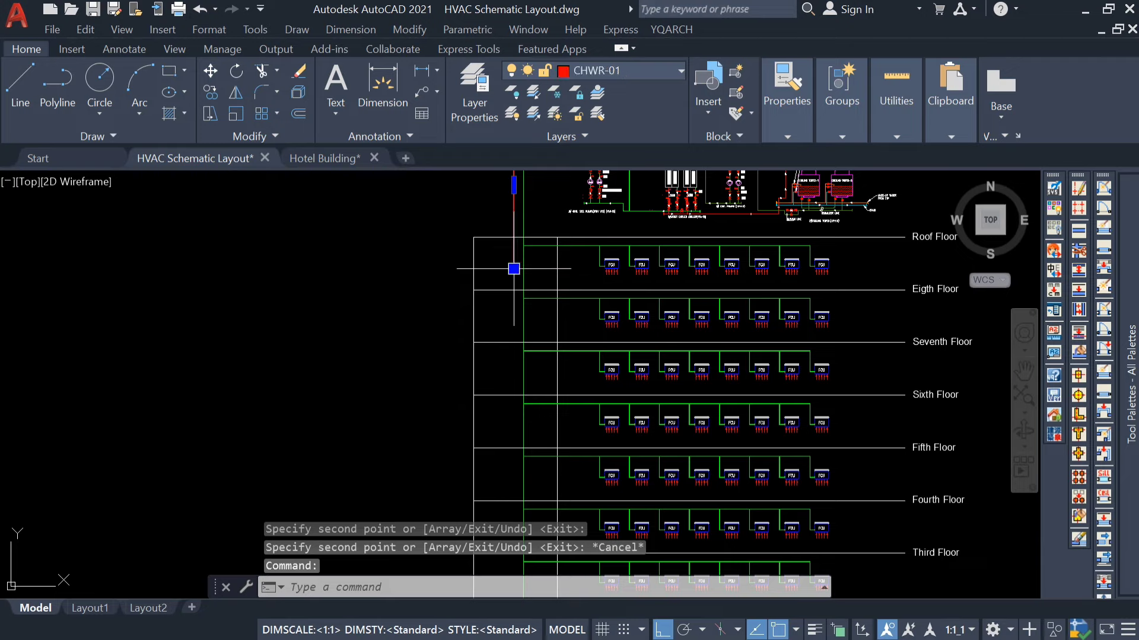
pyautogui.click(513, 268)
pyautogui.scroll(-5, 513, 269)
pyautogui.scroll(5, 520, 324)
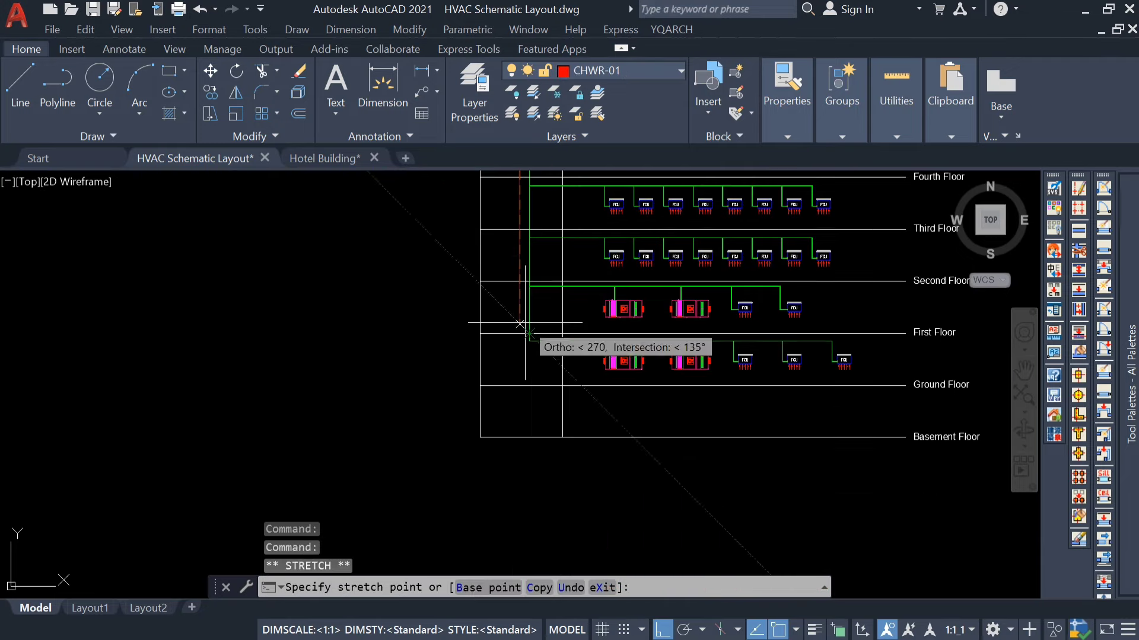
pyautogui.scroll(6, 519, 324)
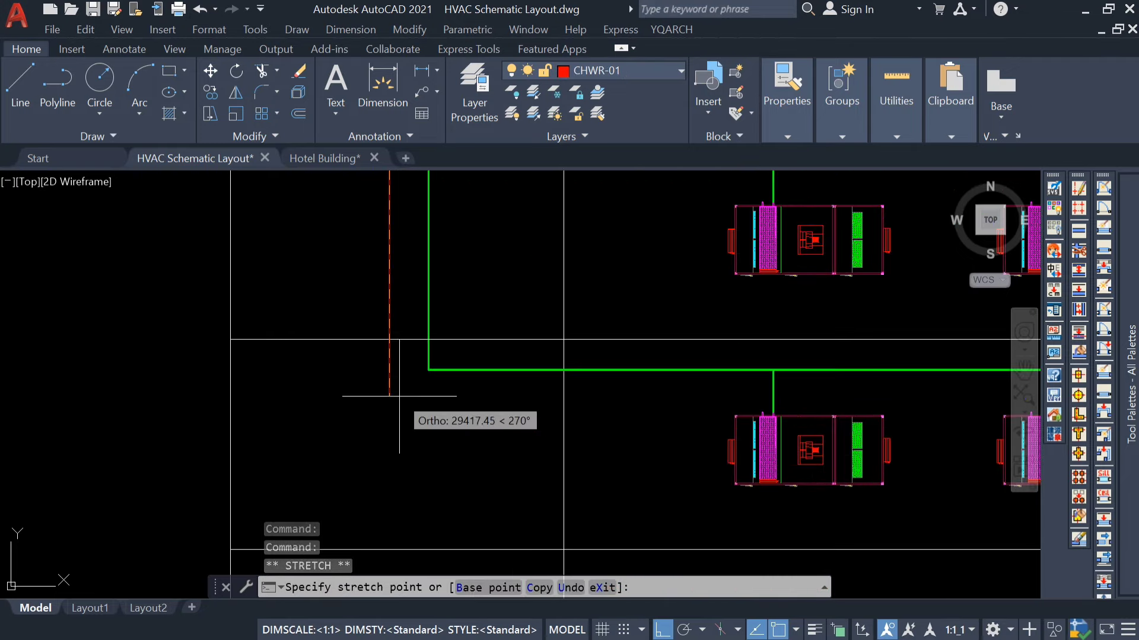
pyautogui.click(403, 394)
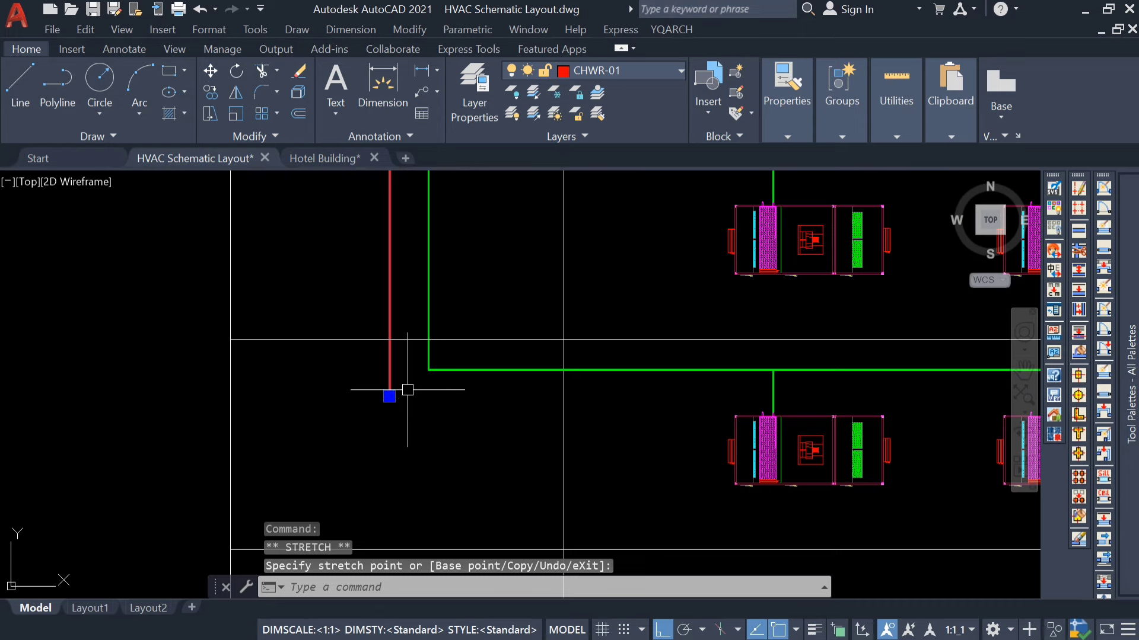
# Step: Draw the ground-floor return main as a polyline from the red riser, below the green supply main, down to the last FCU's red return connection
pyautogui.press('Escape')
pyautogui.write('pl')
pyautogui.press('Return')
pyautogui.scroll(4, 406, 387)
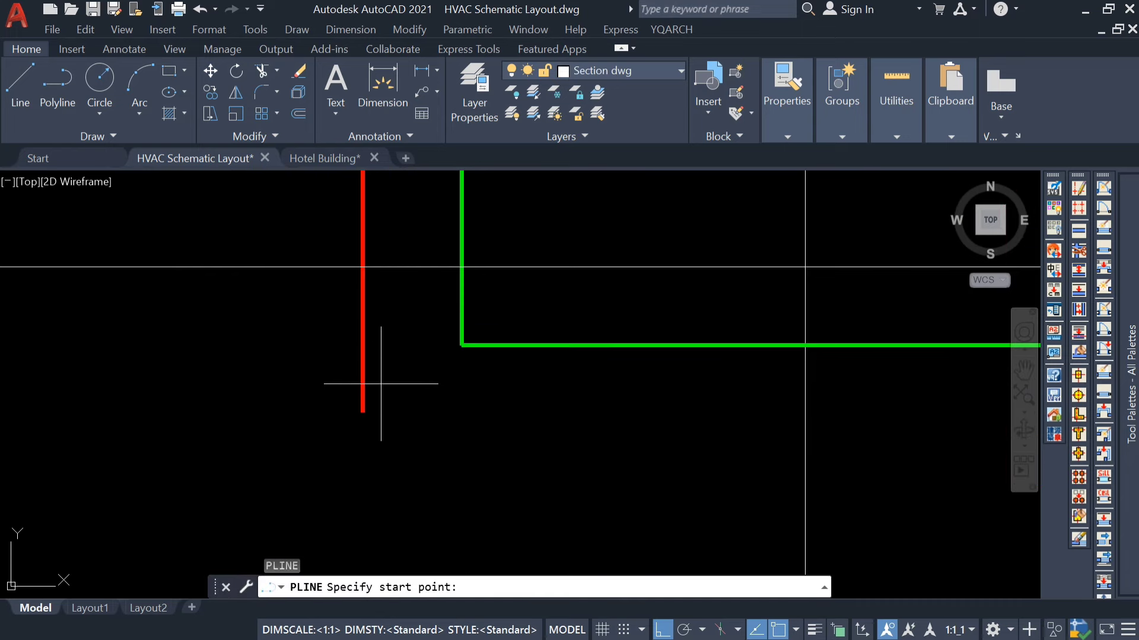
pyautogui.click(363, 379)
pyautogui.scroll(-4, 456, 385)
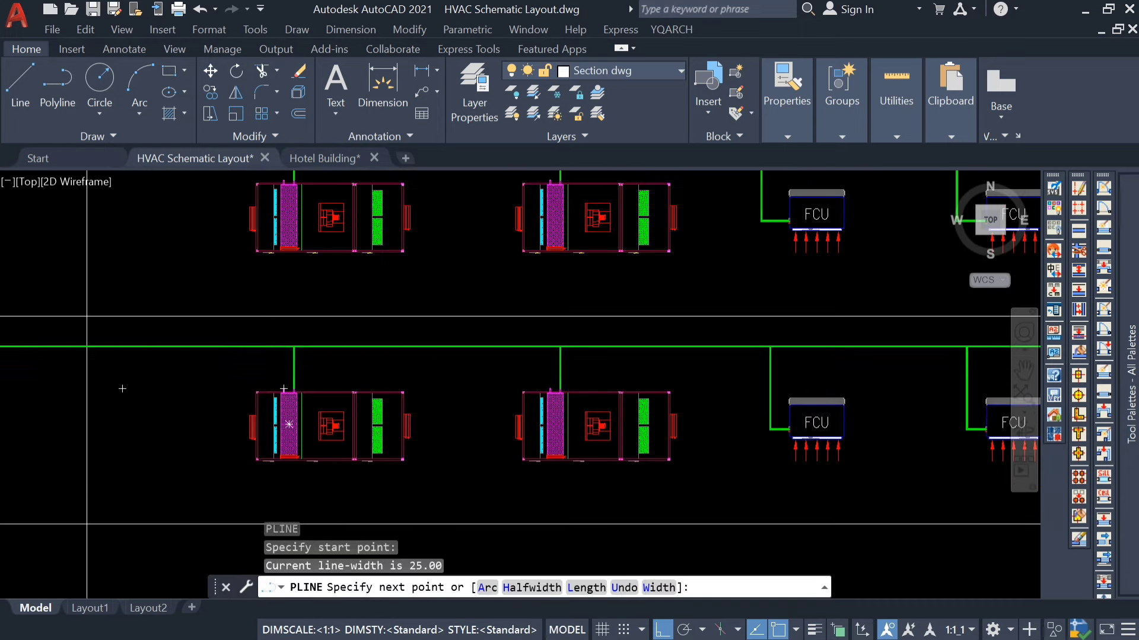
pyautogui.moveTo(778, 379); pyautogui.dragTo(534, 369, button='middle')
pyautogui.scroll(6, 687, 371)
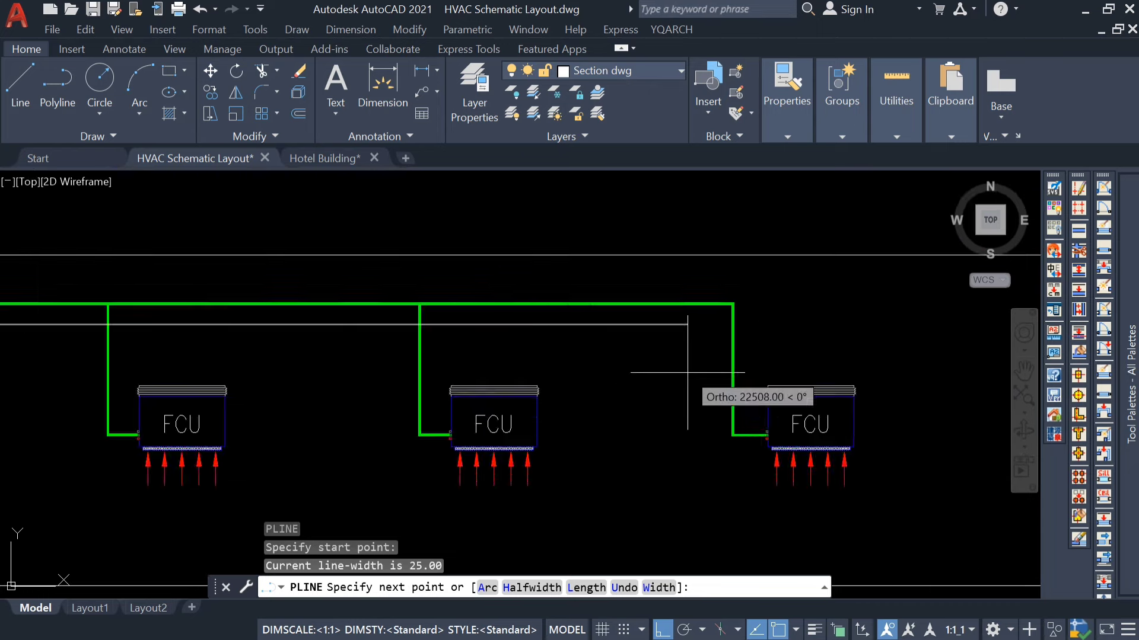
pyautogui.scroll(2, 736, 338)
pyautogui.scroll(-4, 741, 298)
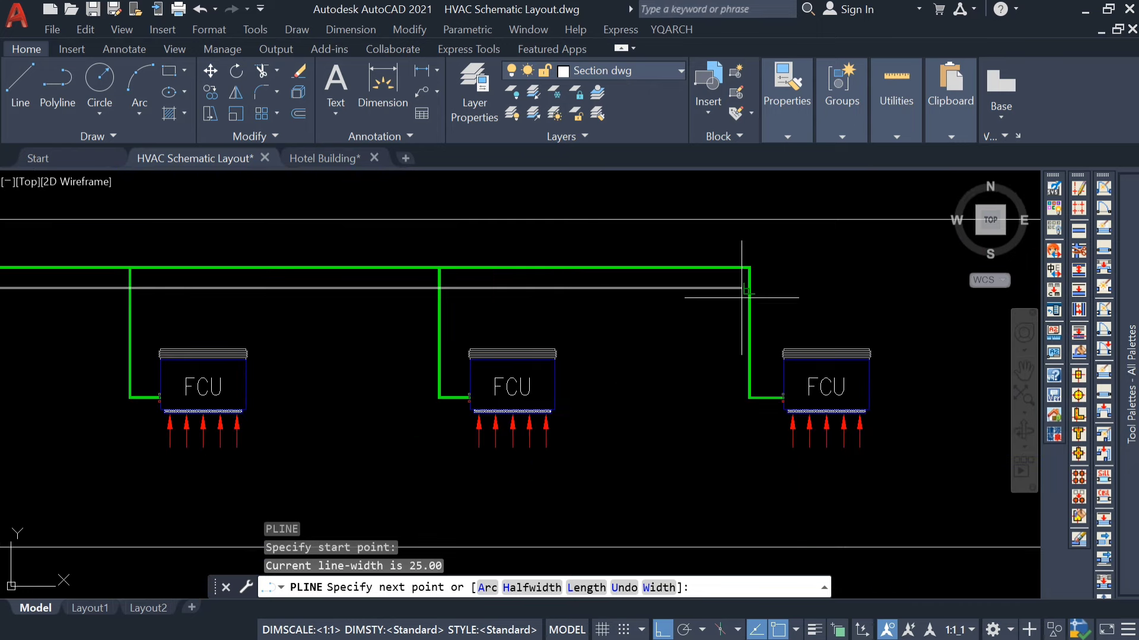
pyautogui.scroll(2, 741, 297)
pyautogui.click(735, 295)
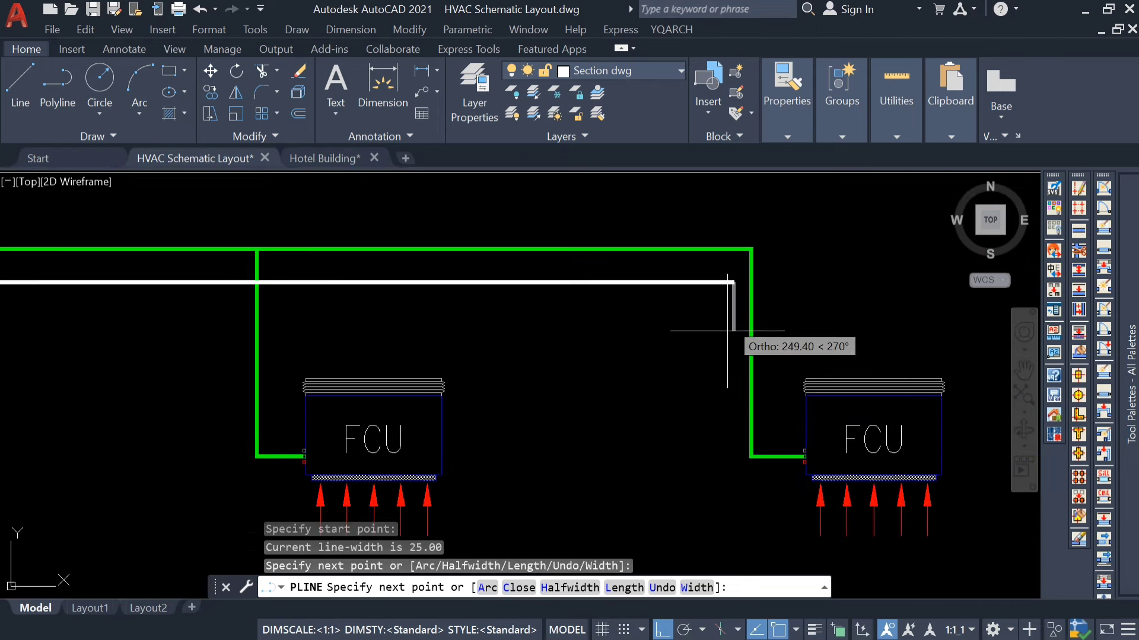
pyautogui.scroll(8, 741, 474)
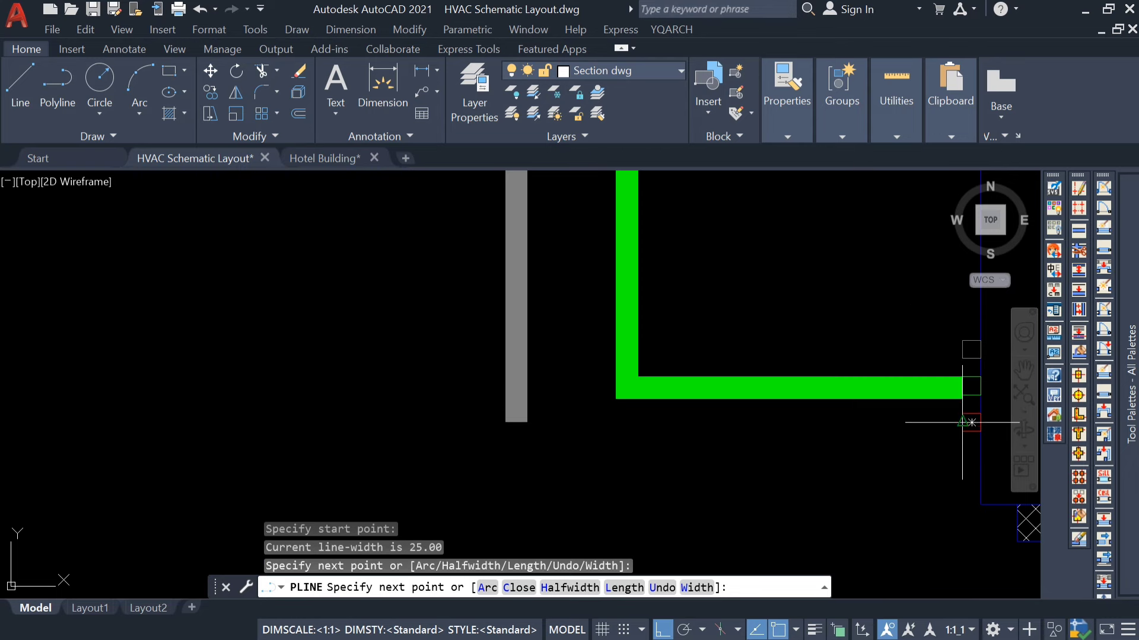
pyautogui.click(853, 445)
pyautogui.scroll(5, 949, 385)
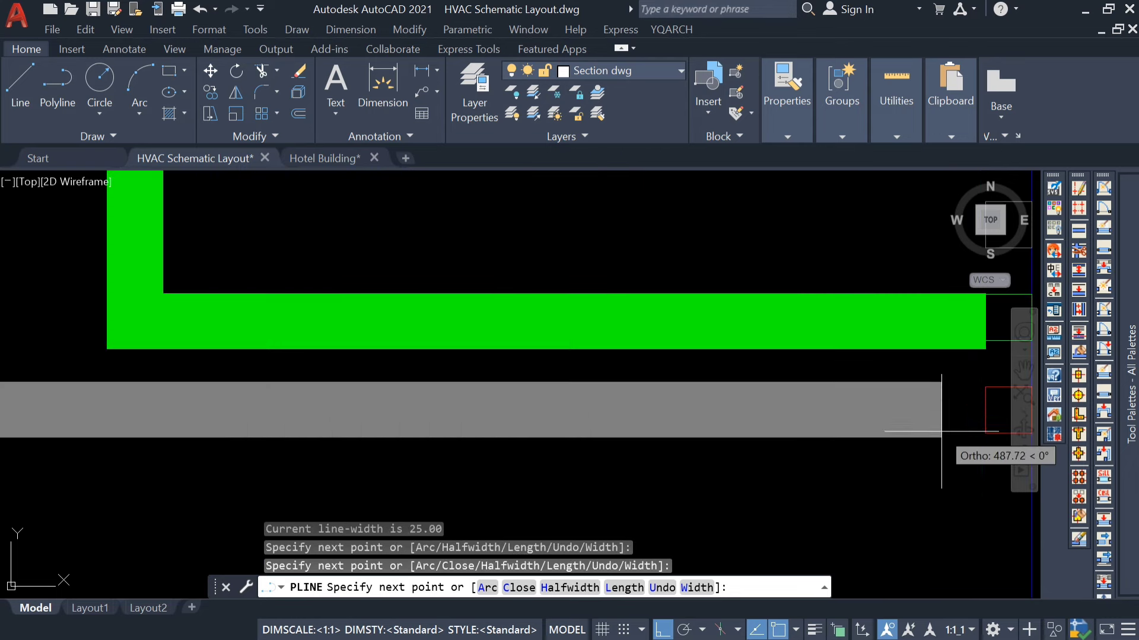
pyautogui.click(1008, 410)
pyautogui.scroll(-8, 953, 453)
pyautogui.press('Escape')
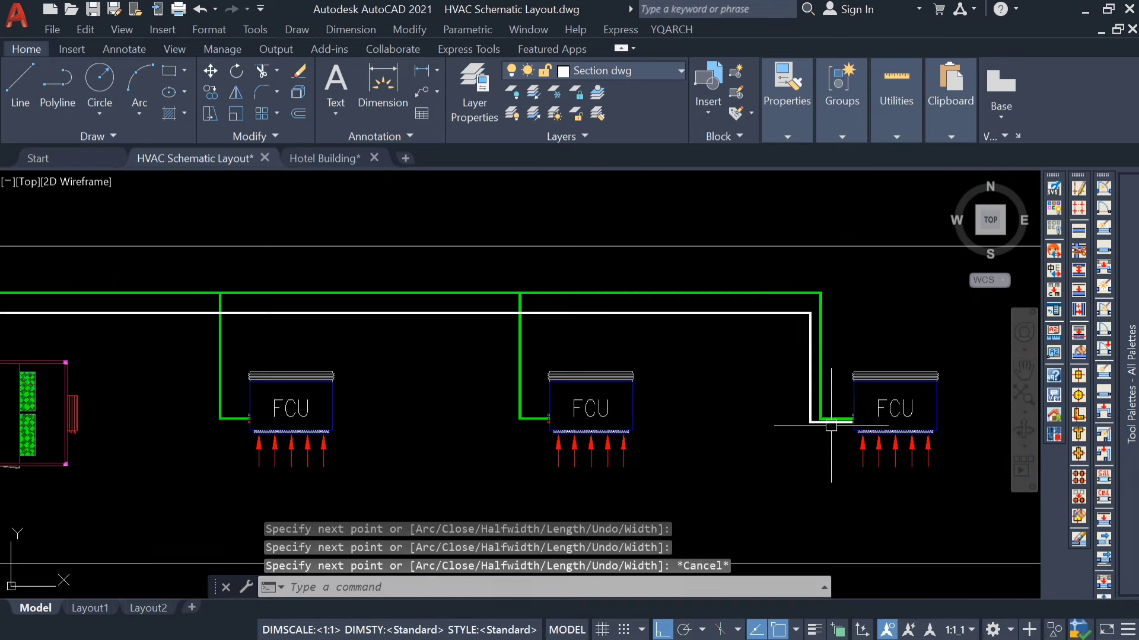
pyautogui.moveTo(759, 417); pyautogui.dragTo(688, 397, button='middle')
pyautogui.press('Escape')
pyautogui.press('Escape')
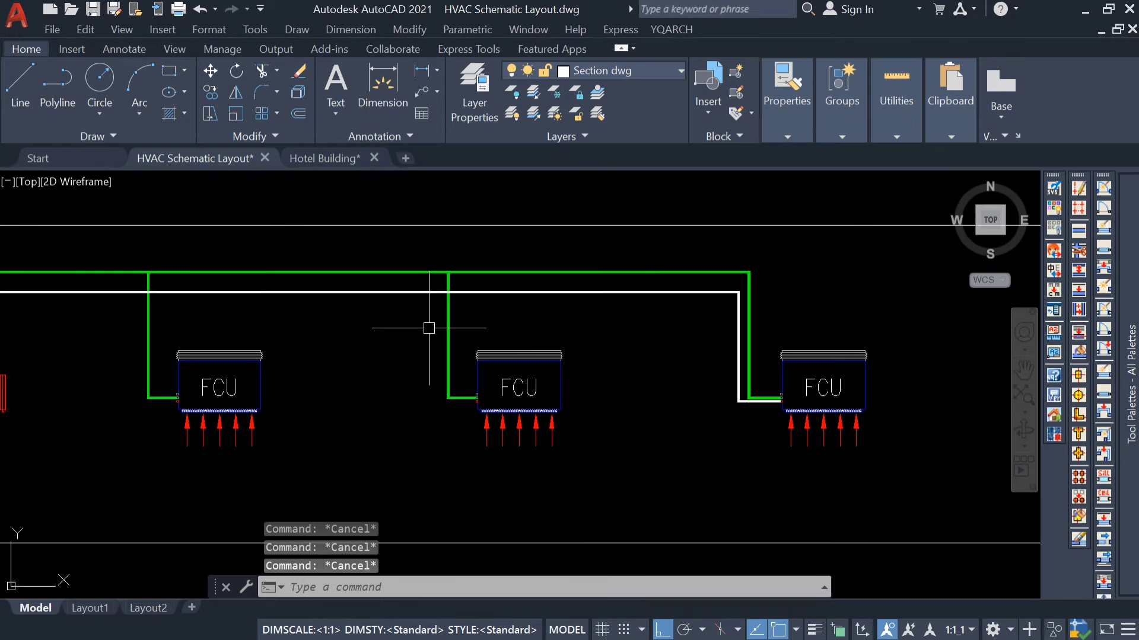
# Step: Draw a polyline return branch from the middle ground-floor FCU's red connection, outside the green supply branch, up to the white return main
pyautogui.write('pl')
pyautogui.press('Return')
pyautogui.scroll(8, 439, 391)
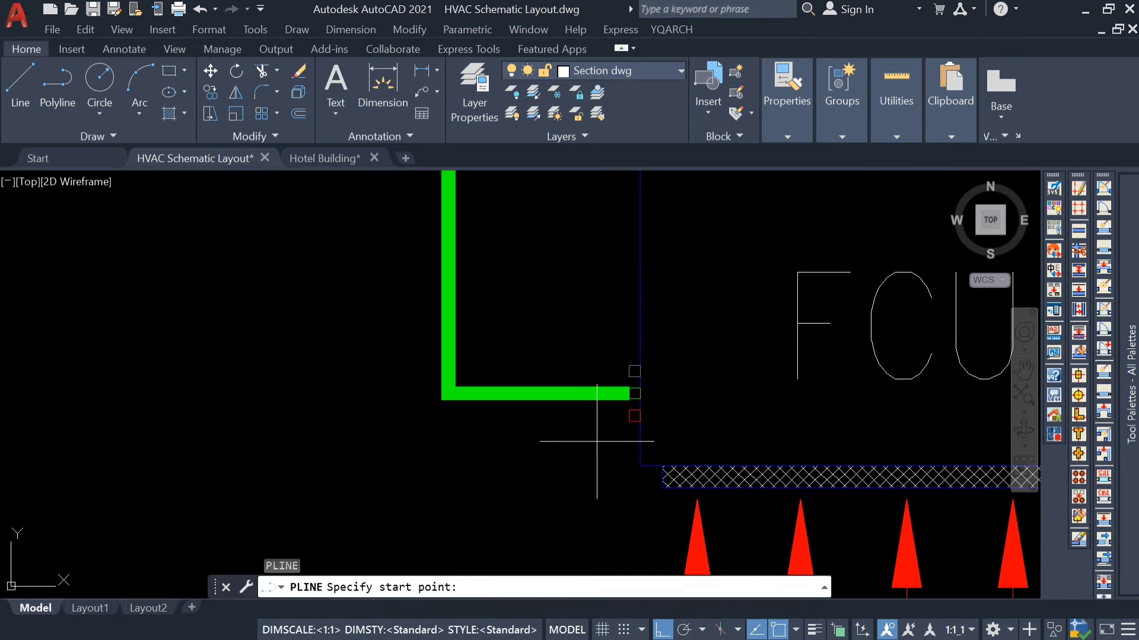
pyautogui.scroll(4, 634, 415)
pyautogui.scroll(-5, 607, 414)
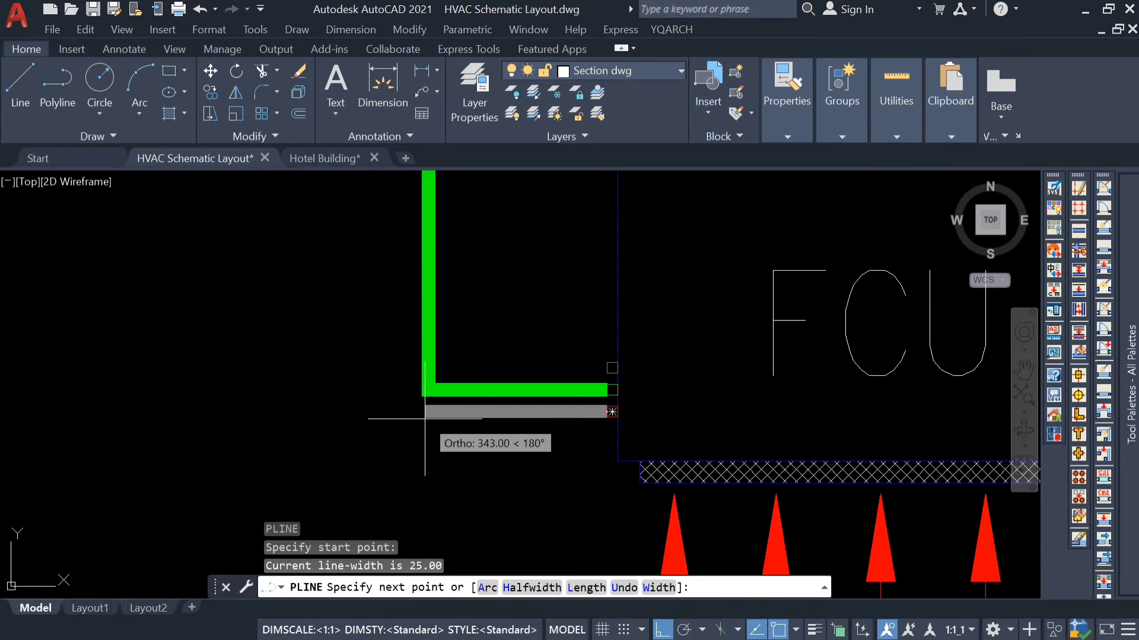
pyautogui.click(400, 415)
pyautogui.scroll(-4, 401, 415)
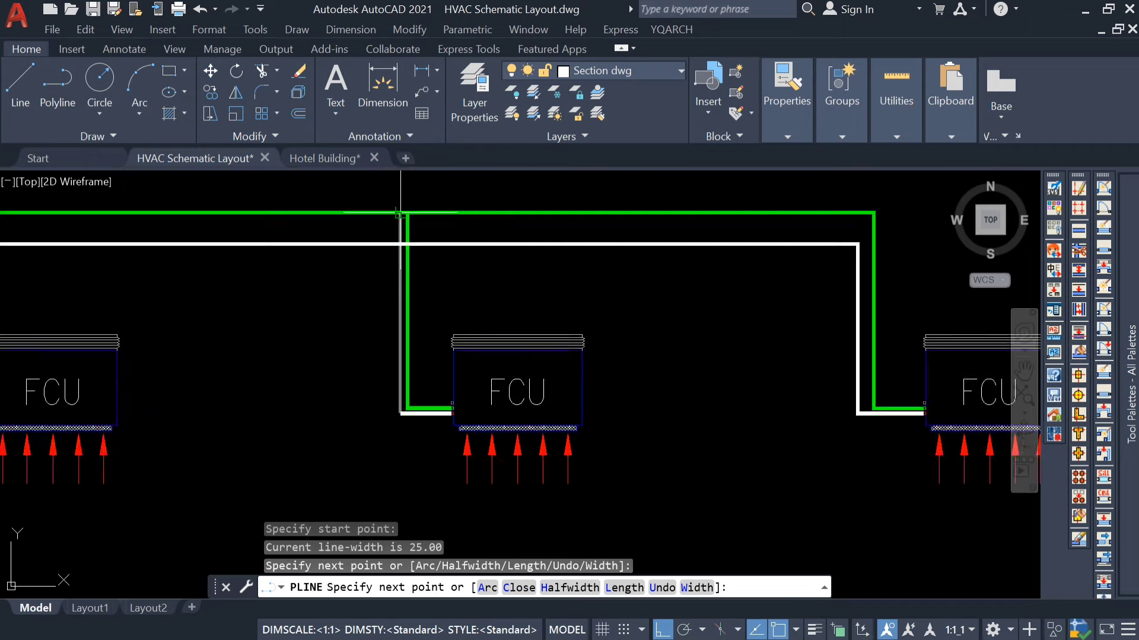
pyautogui.scroll(2, 400, 241)
pyautogui.press('Escape')
pyautogui.scroll(-3, 330, 293)
pyautogui.moveTo(330, 292); pyautogui.dragTo(538, 364, button='middle')
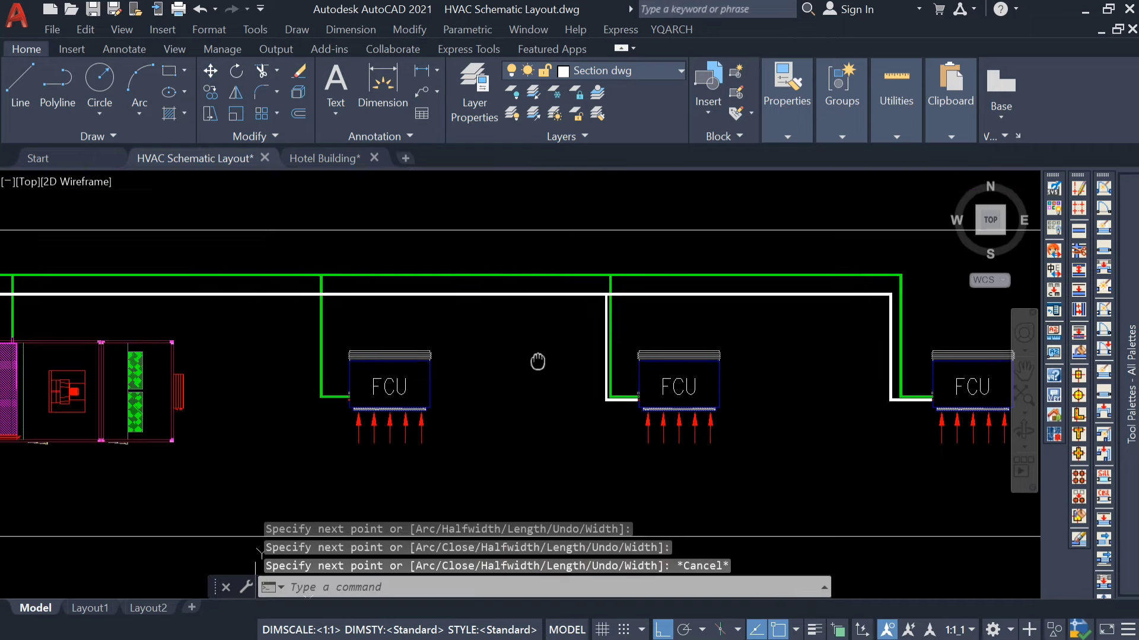
# Step: Copy the middle FCU's white return branch to the first ground-floor FCU, using the red return connections as base and target points
pyautogui.press('Escape')
pyautogui.scroll(4, 675, 329)
pyautogui.click(703, 357)
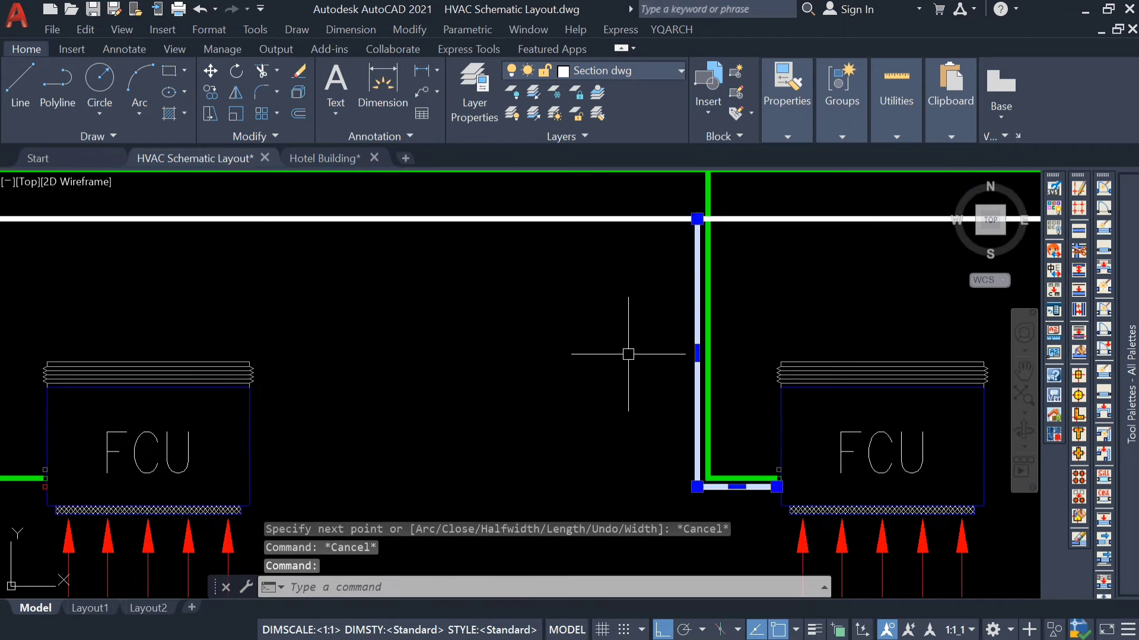
pyautogui.scroll(-4, 511, 333)
pyautogui.write('co')
pyautogui.press('Return')
pyautogui.scroll(8, 655, 383)
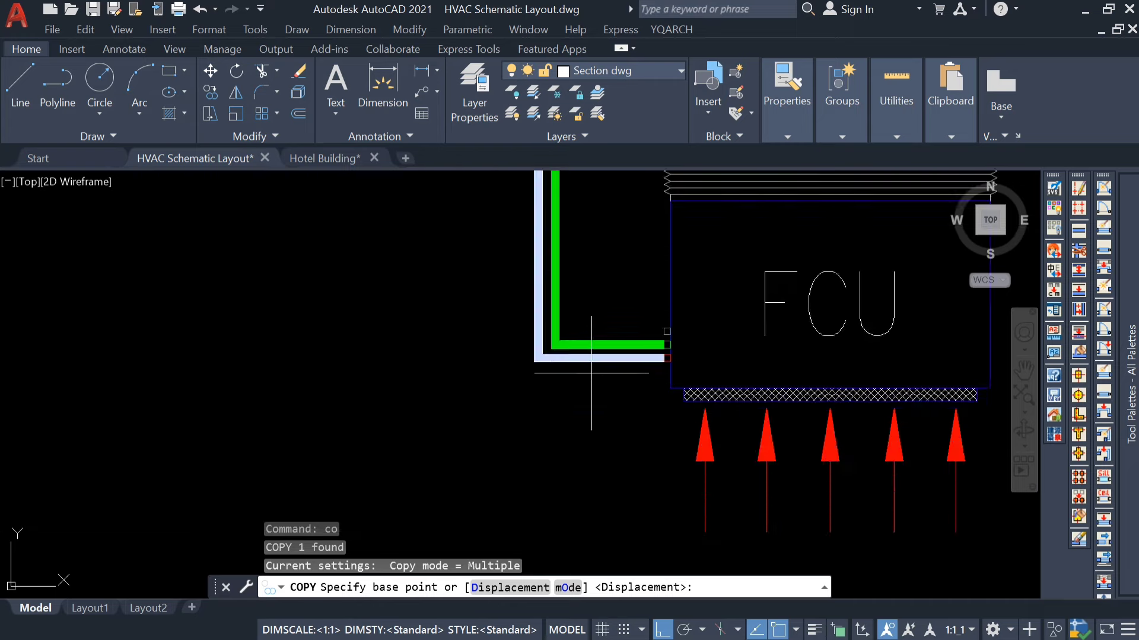
pyautogui.click(717, 383)
pyautogui.scroll(-6, 717, 383)
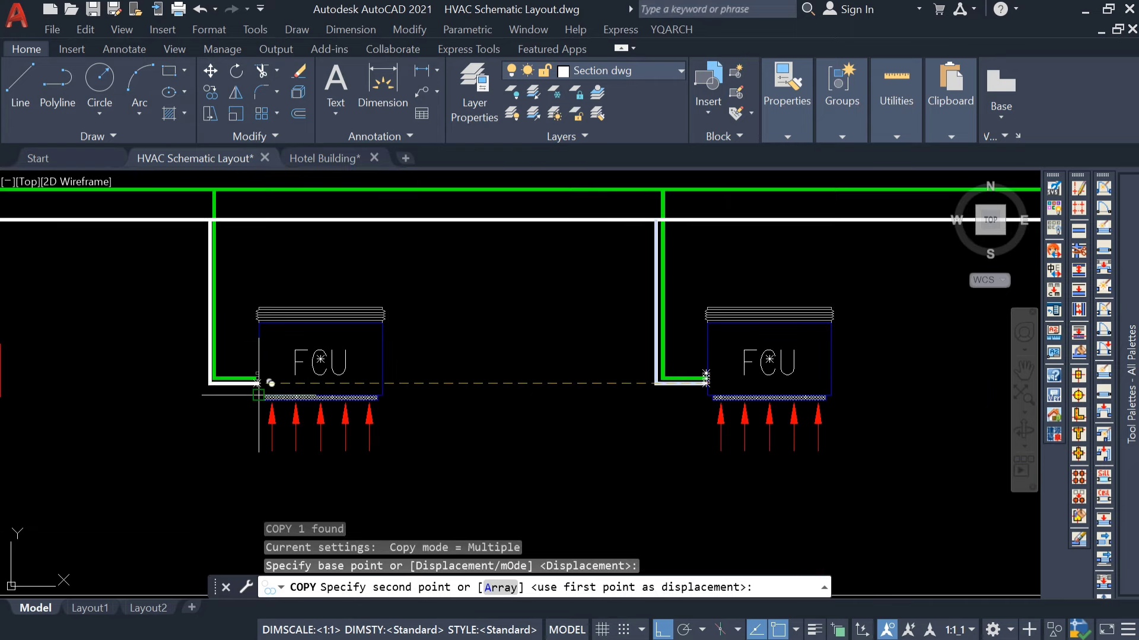
pyautogui.scroll(7, 272, 386)
pyautogui.click(336, 315)
pyautogui.scroll(-5, 336, 316)
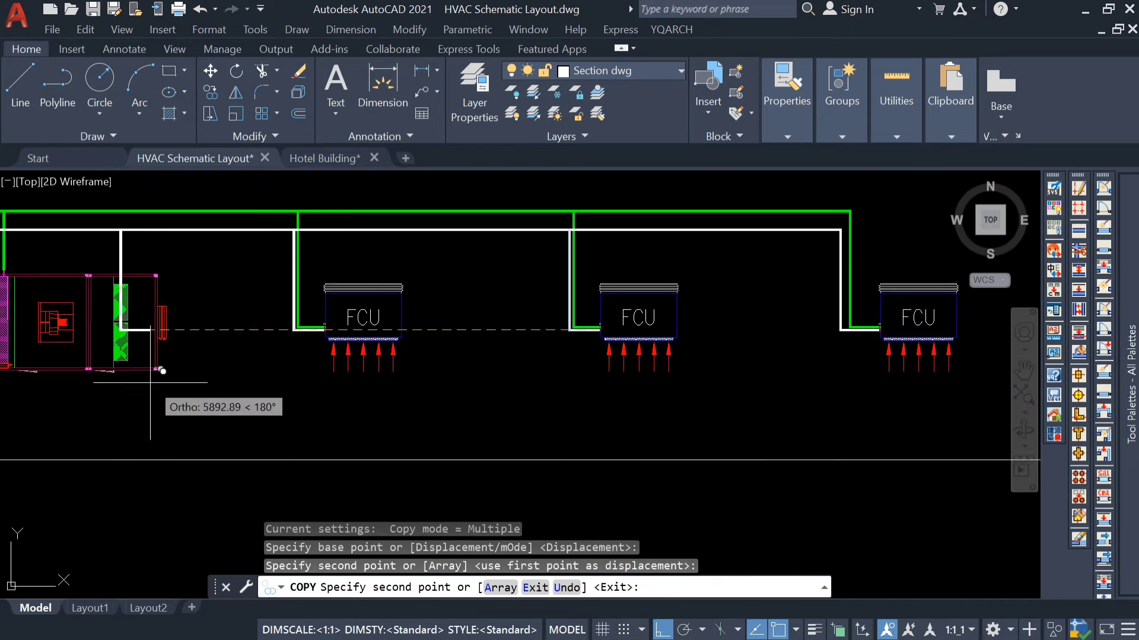
pyautogui.scroll(3, 383, 296)
pyautogui.press('Escape')
# Step: Draw a vertical polyline return branch from the second ground-floor air handling unit's free coil connection up to the white return main
pyautogui.write('pl')
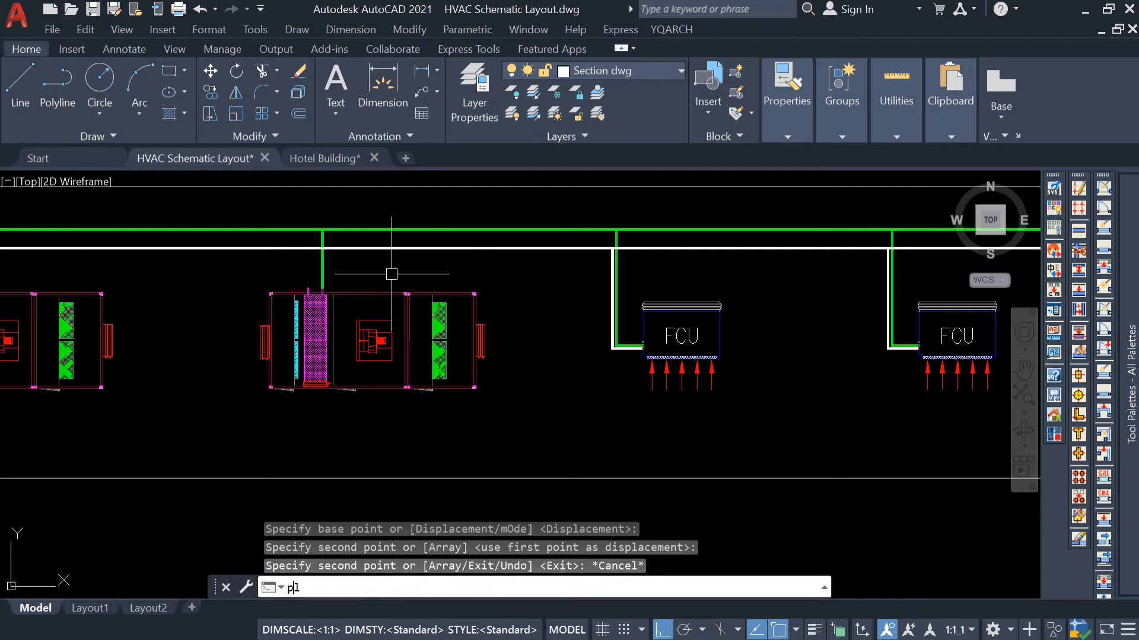
pyautogui.press('Return')
pyautogui.scroll(6, 326, 276)
pyautogui.click(228, 334)
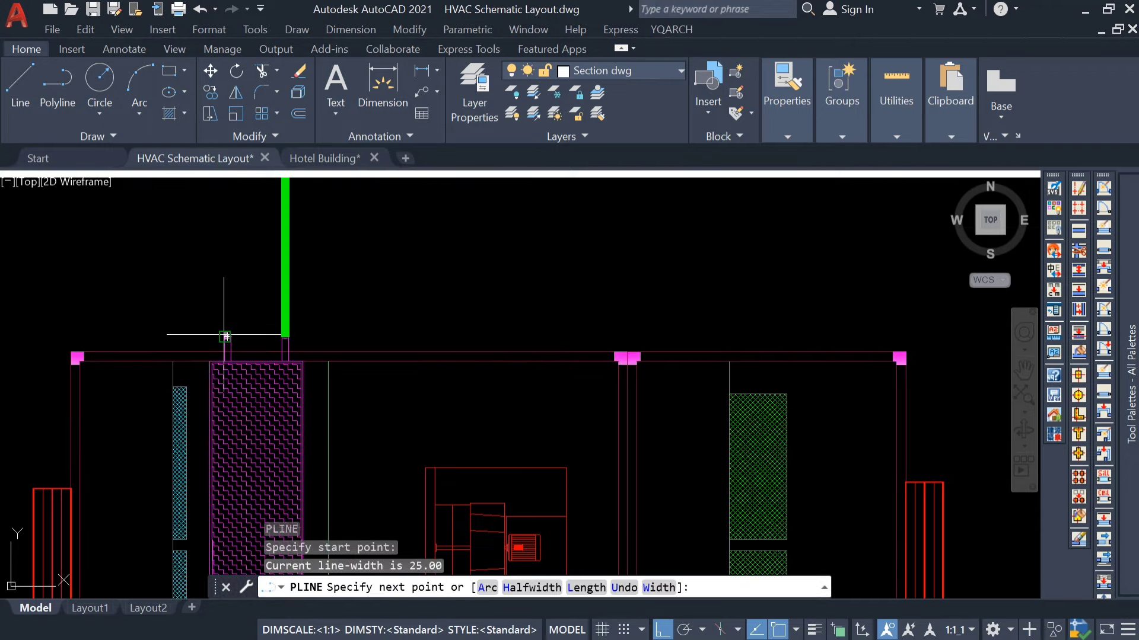
pyautogui.scroll(-4, 227, 334)
pyautogui.click(225, 335)
pyautogui.press('Escape')
pyautogui.moveTo(100, 314); pyautogui.dragTo(583, 340, button='middle')
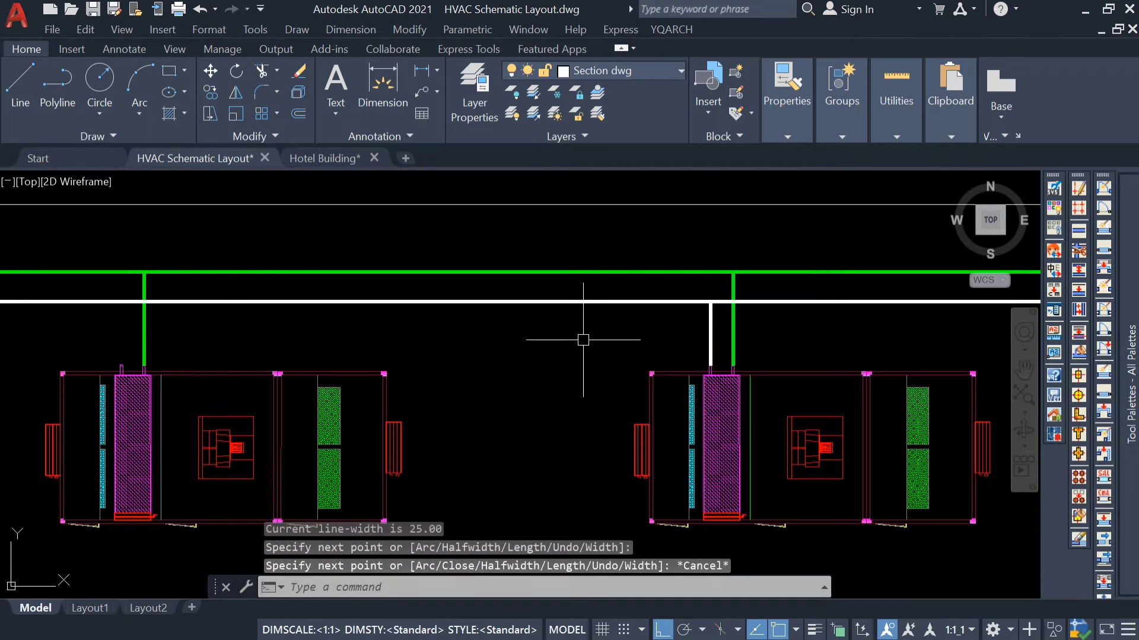
# Step: Draw the matching return branch from the first ground-floor air handling unit's free coil connection up to the return main
pyautogui.rightClick(229, 302)
pyautogui.click(291, 308)
pyautogui.scroll(5, 136, 353)
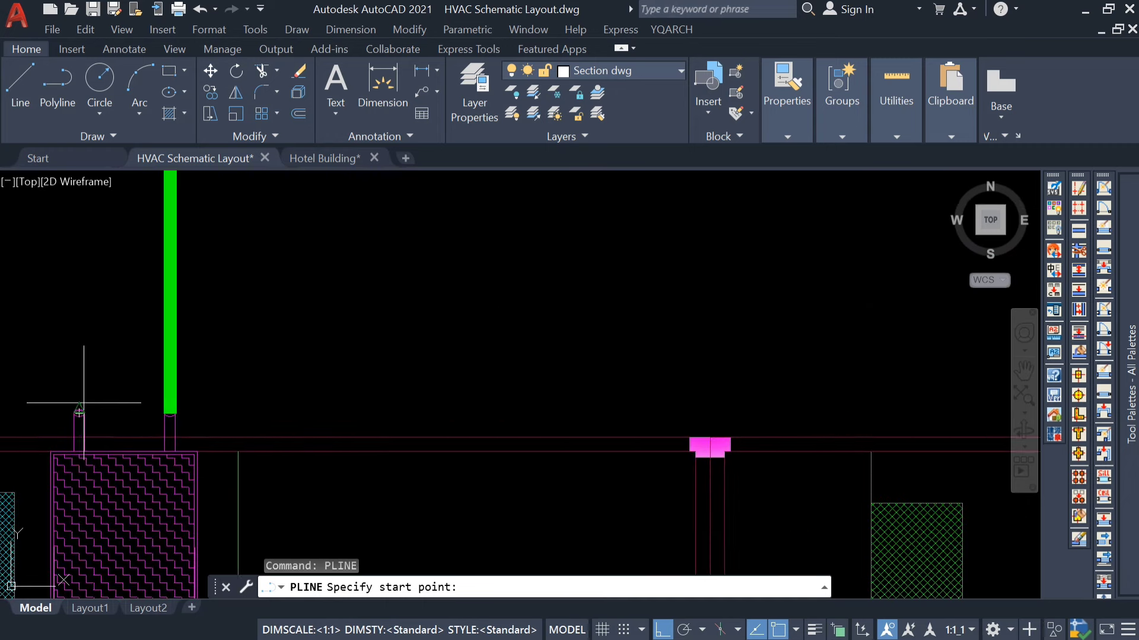
pyautogui.click(76, 415)
pyautogui.scroll(-3, 76, 409)
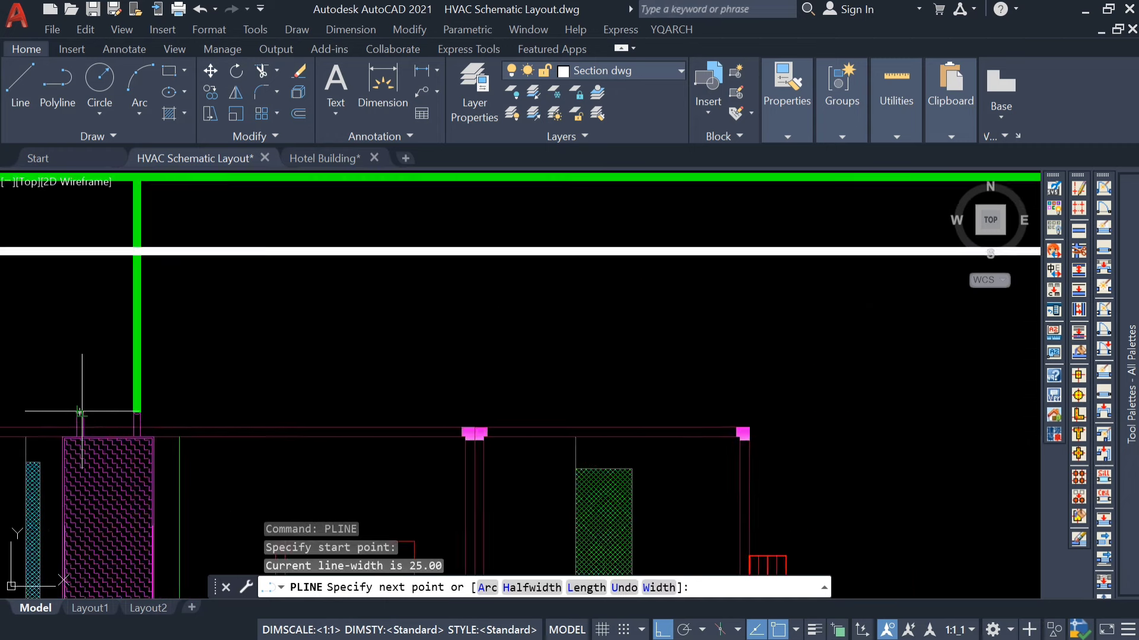
pyautogui.press('Escape')
pyautogui.scroll(-6, 320, 326)
pyautogui.moveTo(158, 361); pyautogui.dragTo(590, 323, button='middle')
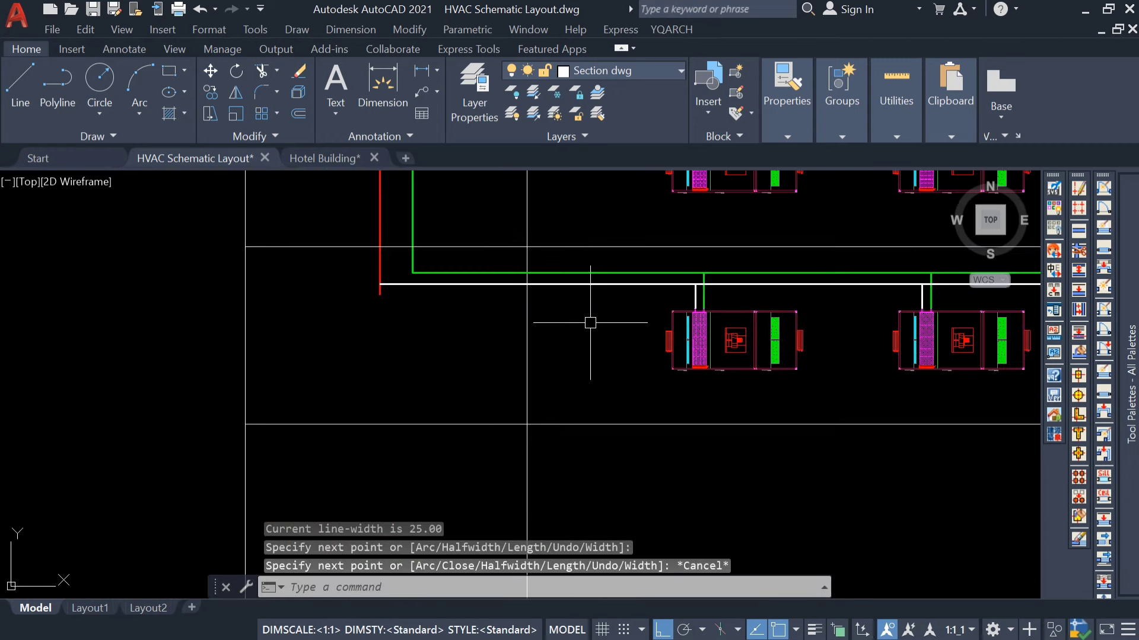
# Step: Trim the end of the red riser that projects below the white ground-floor return main
pyautogui.write('tr')
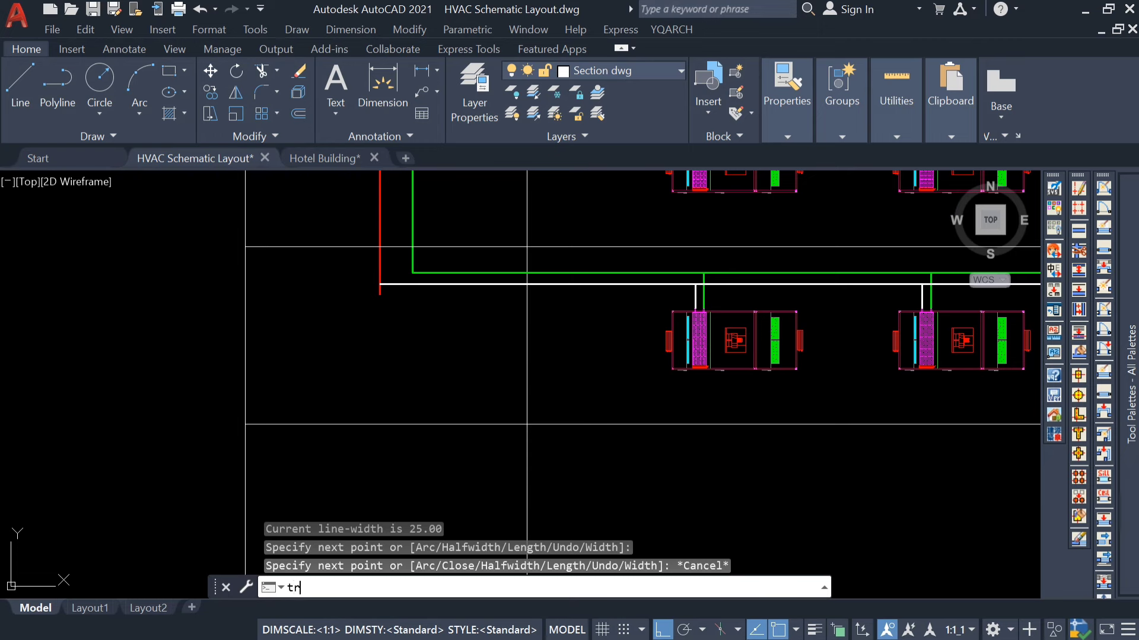
pyautogui.press('Return')
pyautogui.click(372, 293)
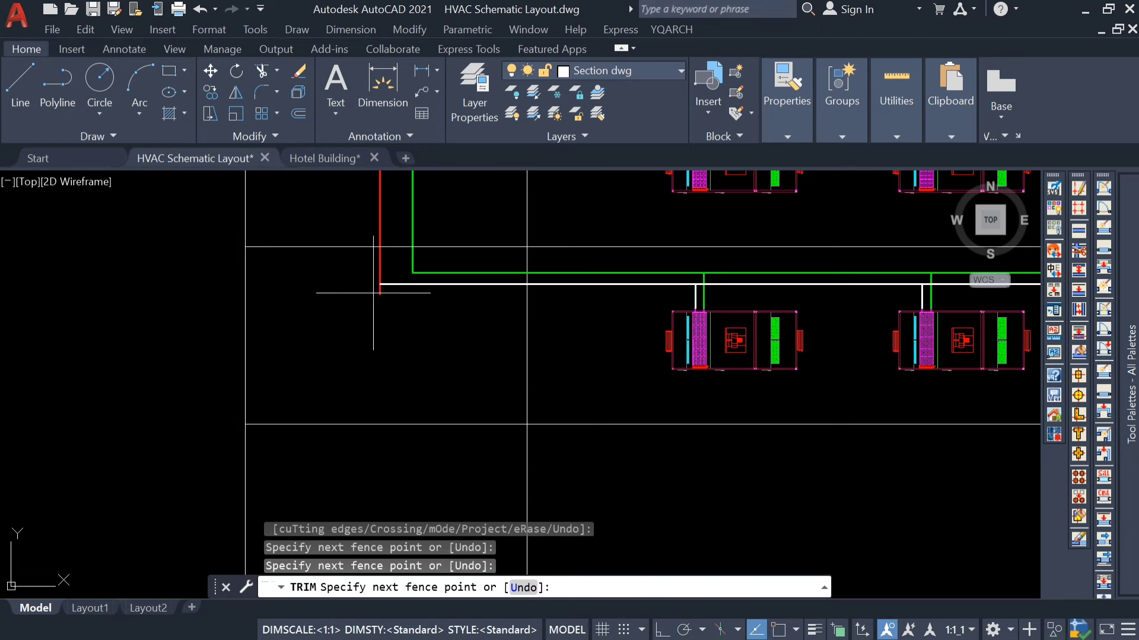
pyautogui.press('Return')
pyautogui.press('Escape')
pyautogui.press('Escape')
# Step: Match the red riser's properties onto the white ground-floor return main and the return branches of both air handling units
pyautogui.write('ma')
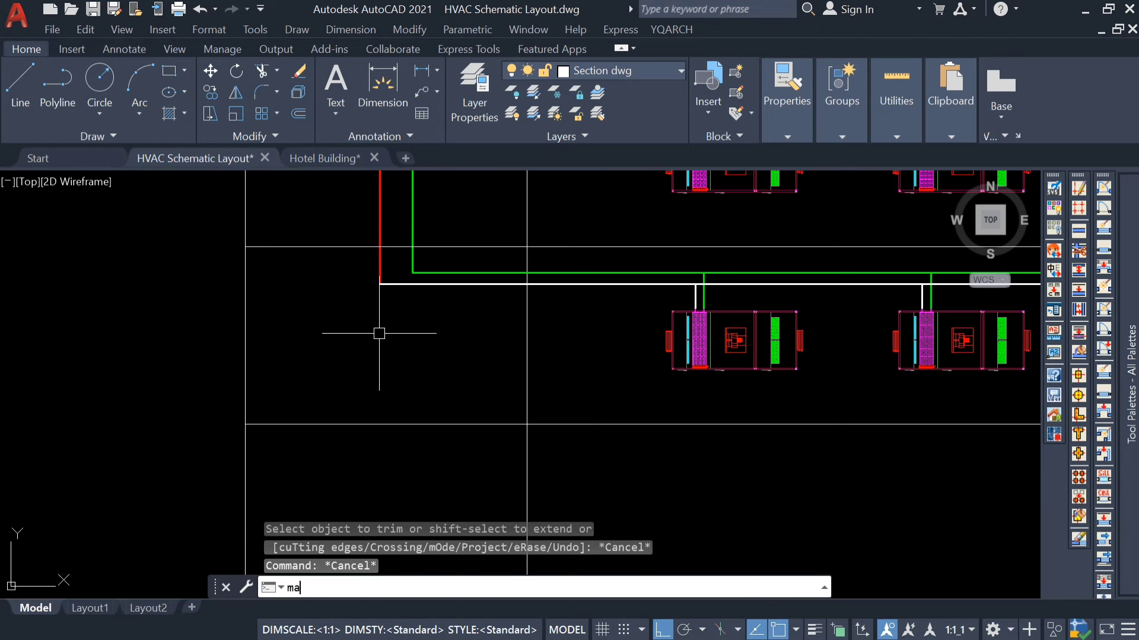
pyautogui.press('Return')
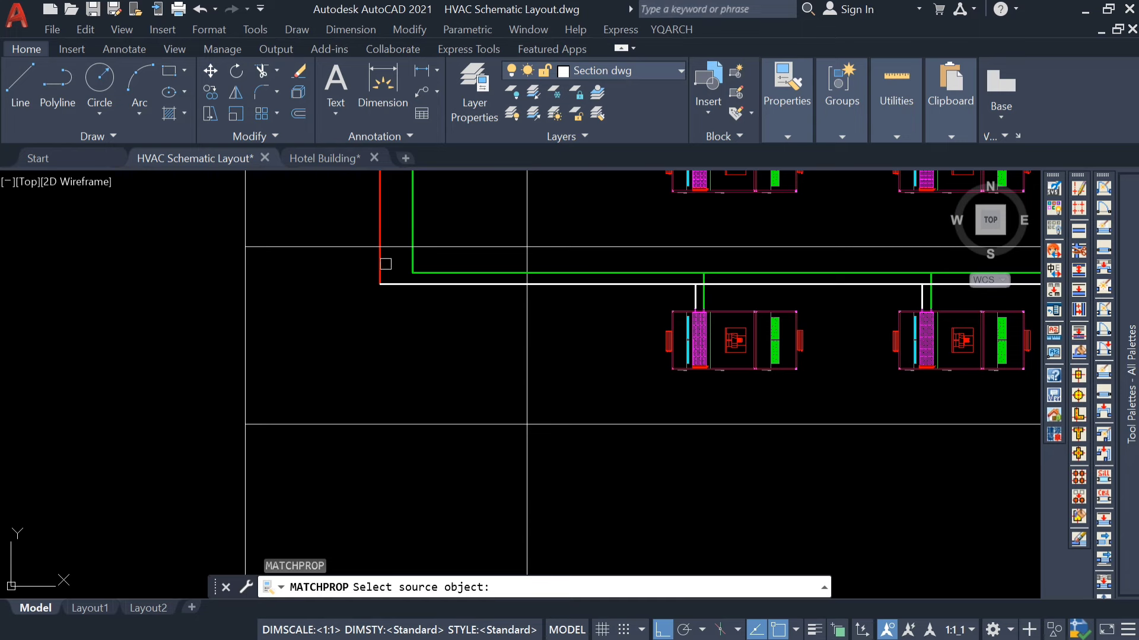
pyautogui.click(375, 267)
pyautogui.click(421, 284)
pyautogui.scroll(2, 720, 297)
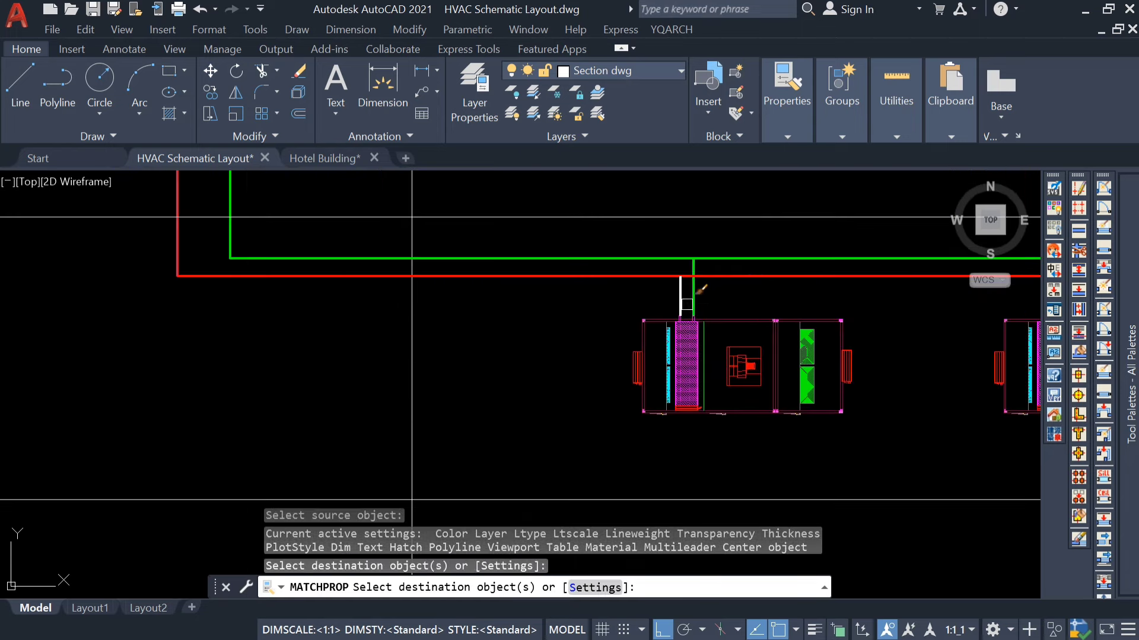
pyautogui.click(674, 305)
pyautogui.moveTo(470, 336); pyautogui.dragTo(164, 412, button='middle')
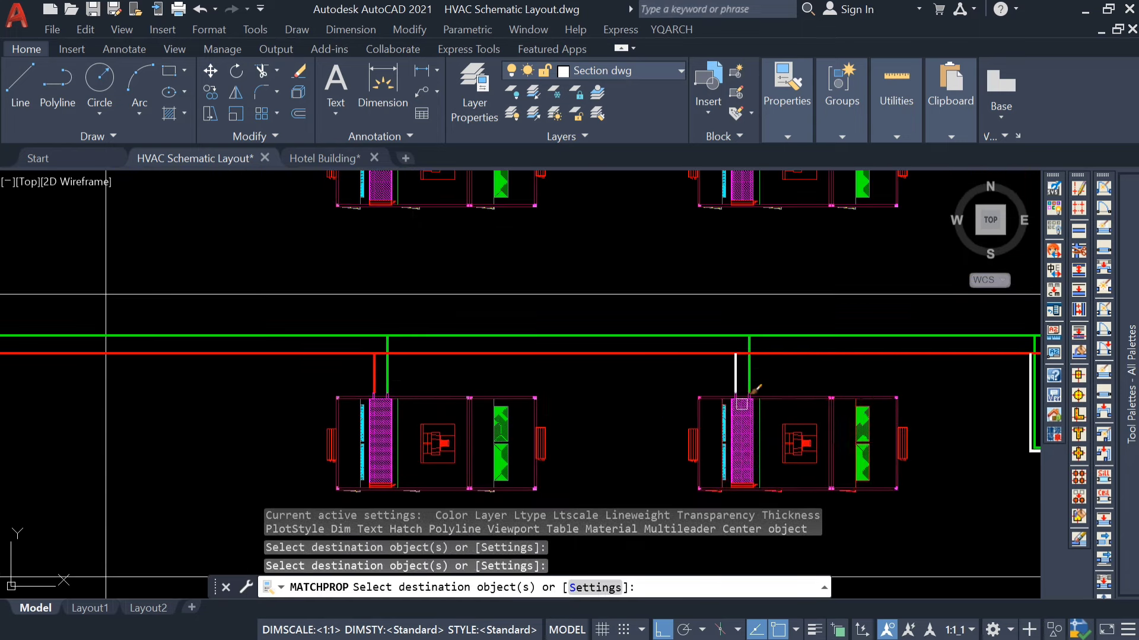
pyautogui.click(731, 374)
# Step: Apply the red riser's properties to the white return branches of the first and middle ground-floor FCUs
pyautogui.scroll(-6, 615, 381)
pyautogui.scroll(6, 765, 392)
pyautogui.scroll(4, 490, 366)
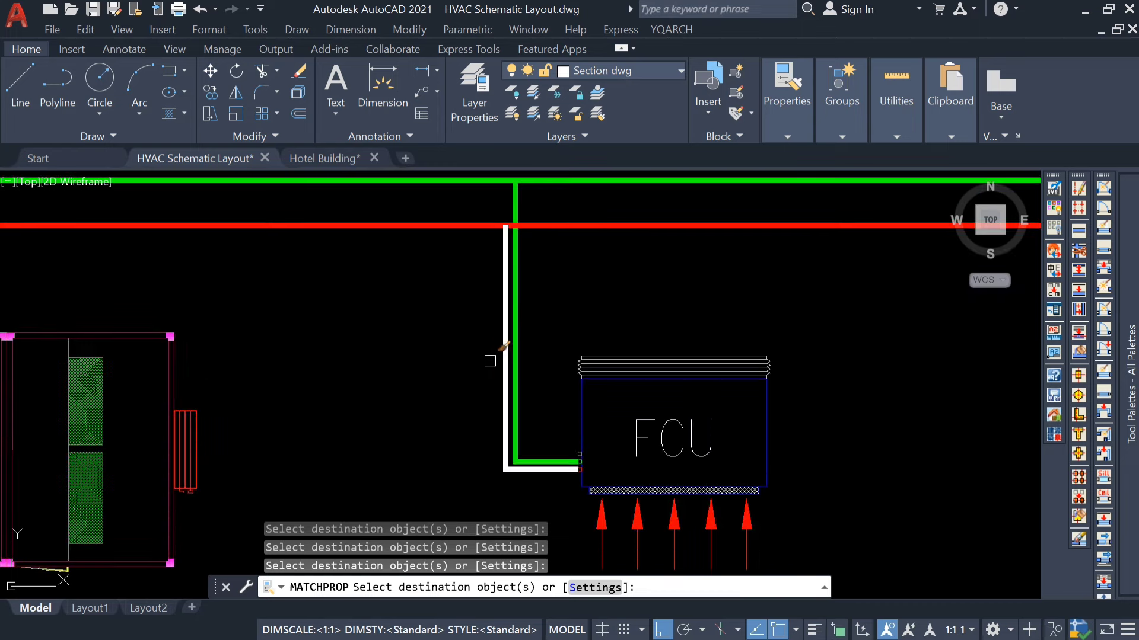
pyautogui.scroll(-2, 498, 356)
pyautogui.scroll(4, 890, 335)
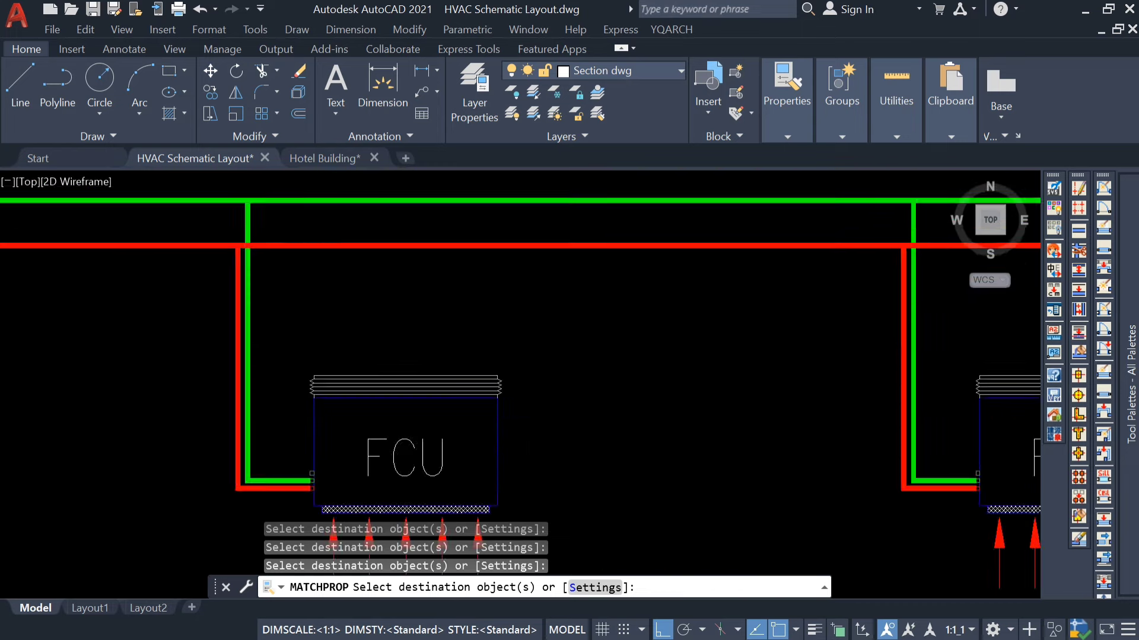
pyautogui.scroll(-4, 727, 354)
pyautogui.scroll(-1, 729, 389)
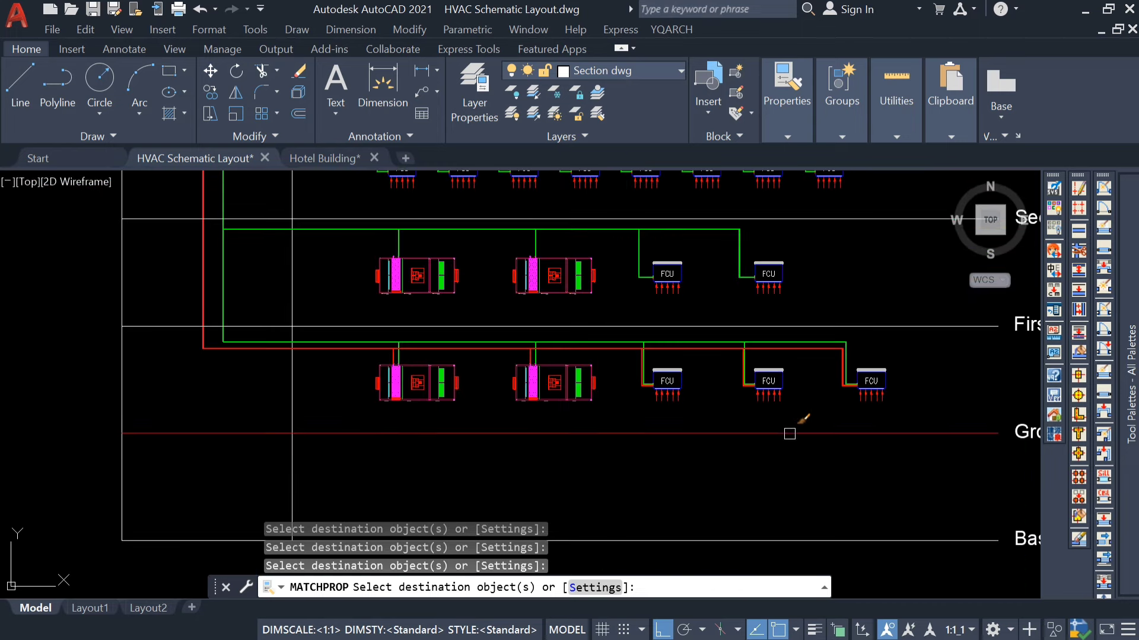
pyautogui.press('Escape')
pyautogui.press('Escape')
# Step: Draw the first-floor return main as a horizontal polyline about 19,200 units long from the red riser to just before the last FCU's supply drop
pyautogui.moveTo(628, 392); pyautogui.dragTo(647, 446, button='middle')
pyautogui.write('pl')
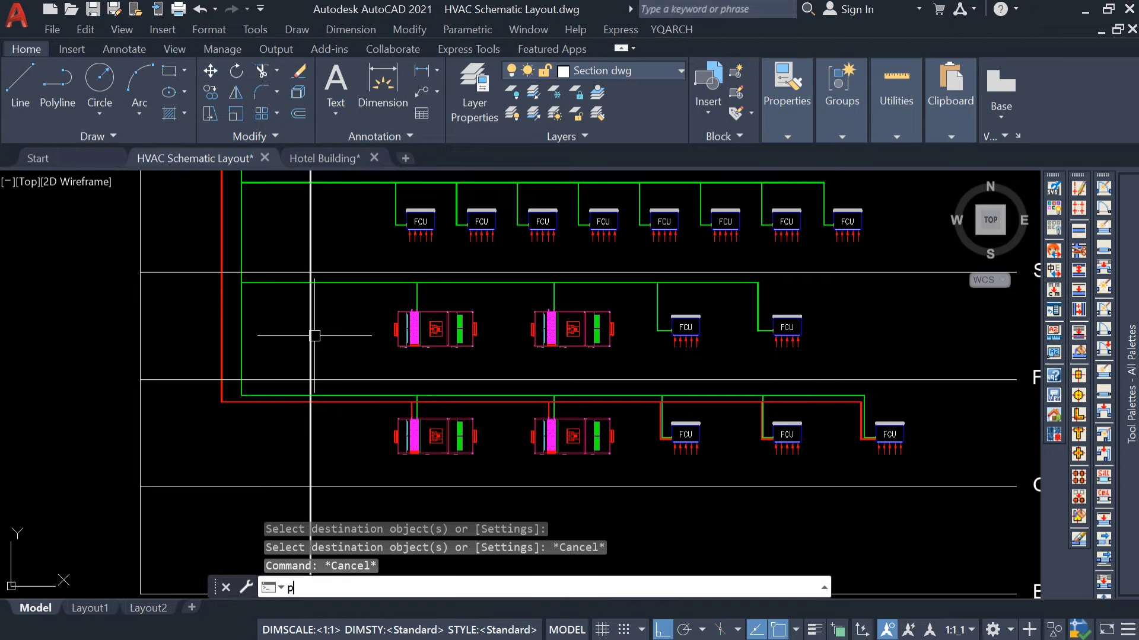
pyautogui.press('Return')
pyautogui.scroll(2, 218, 298)
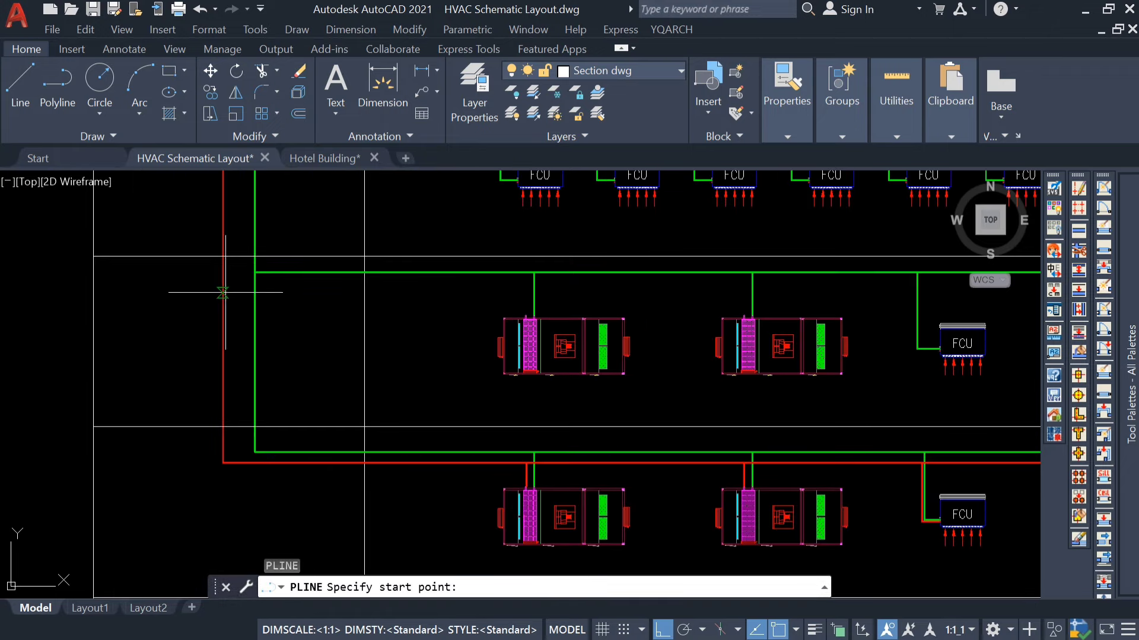
pyautogui.click(223, 289)
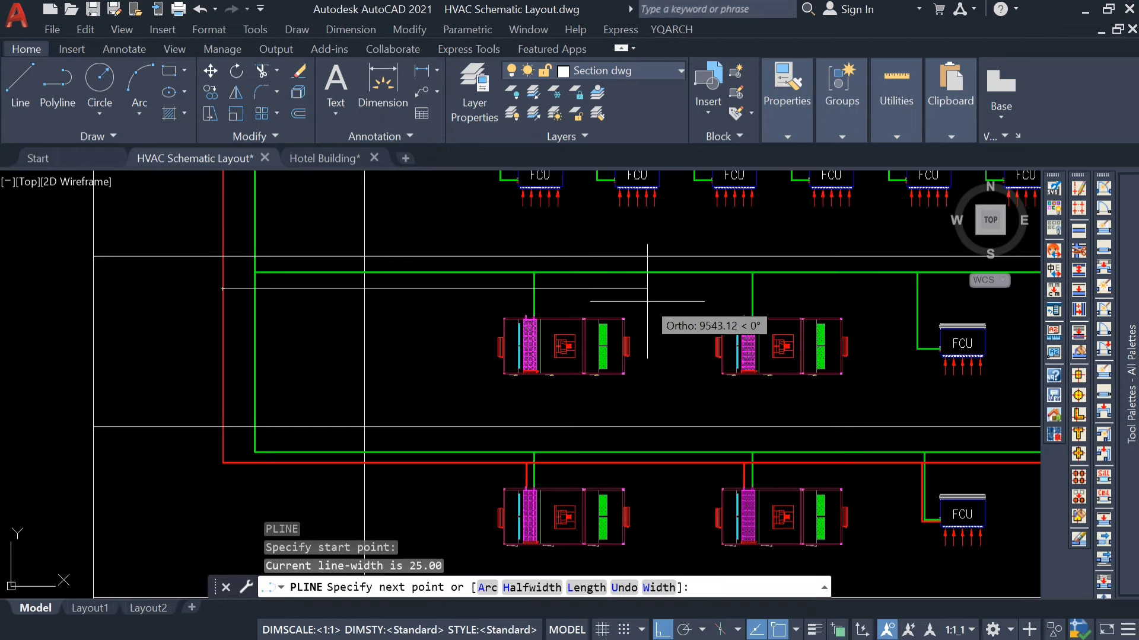
pyautogui.moveTo(719, 292); pyautogui.dragTo(661, 293, button='middle')
pyautogui.moveTo(808, 299); pyautogui.dragTo(552, 306, button='middle')
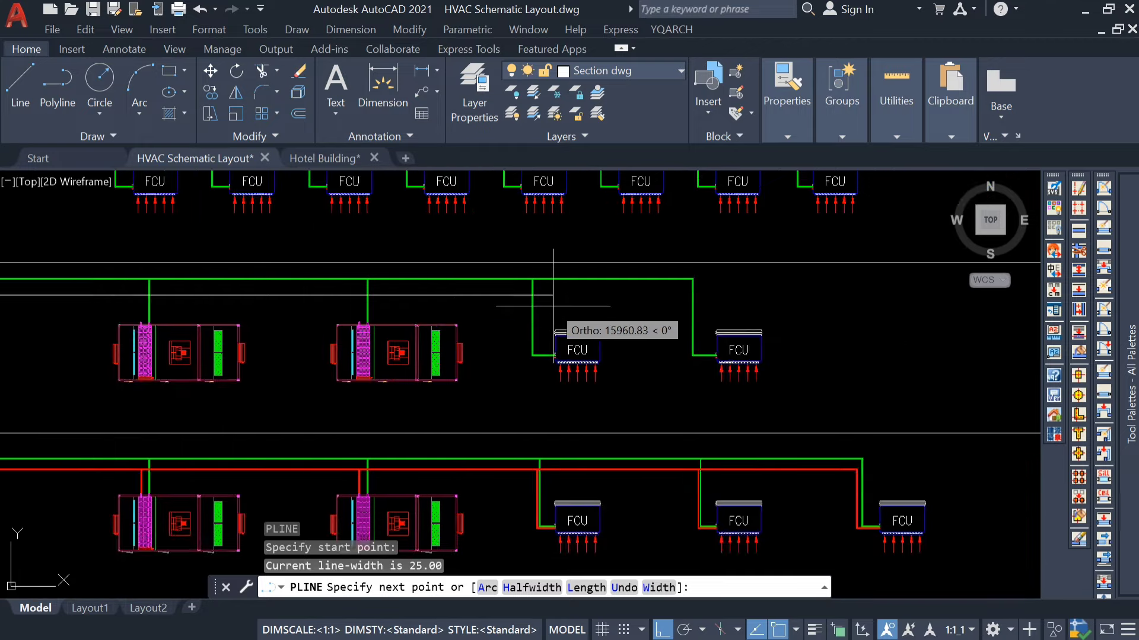
pyautogui.scroll(6, 552, 306)
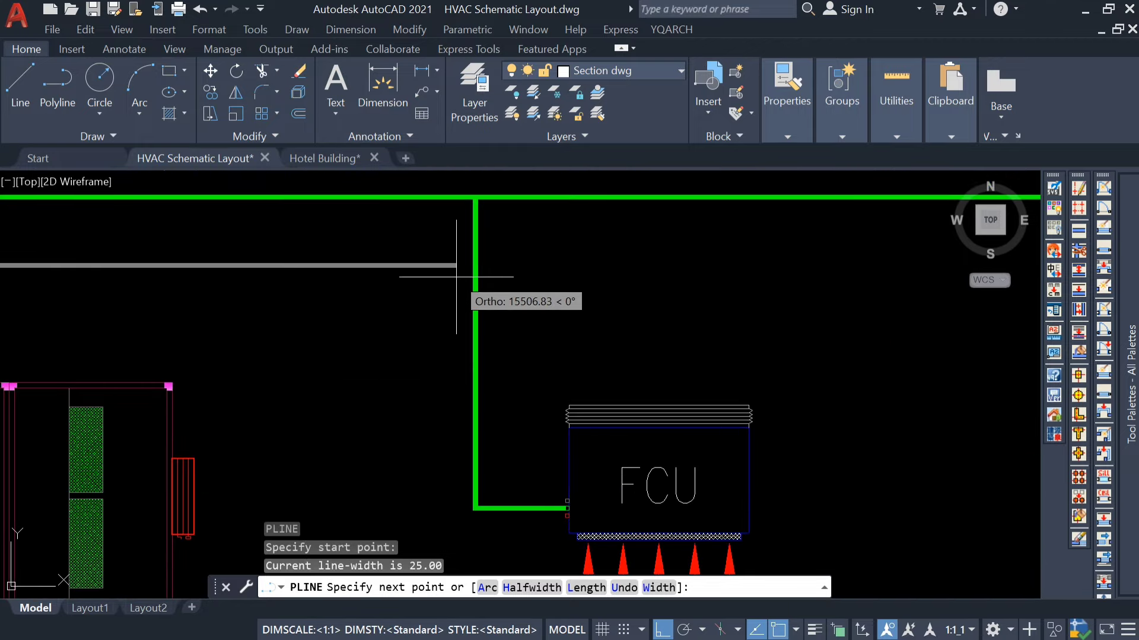
pyautogui.scroll(-3, 704, 298)
pyautogui.scroll(3, 670, 261)
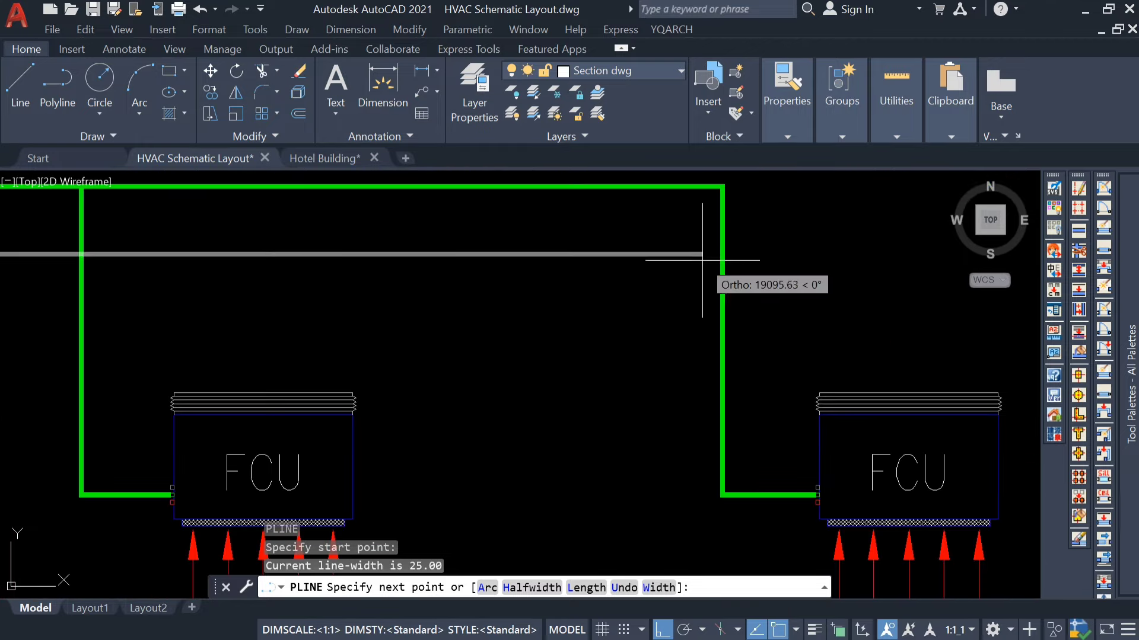
pyautogui.scroll(2, 710, 266)
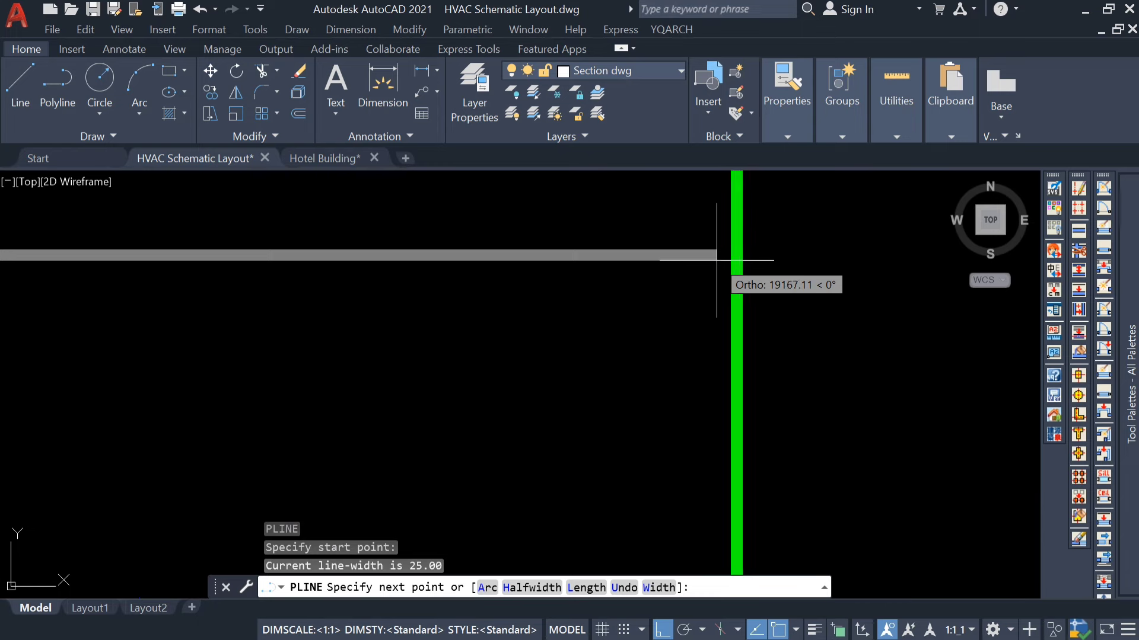
pyautogui.click(714, 264)
# Step: Continue the first-floor return polyline down about 1,390 units and across to the last FCU's red connection
pyautogui.scroll(-3, 676, 451)
pyautogui.scroll(3, 795, 388)
pyautogui.scroll(3, 795, 389)
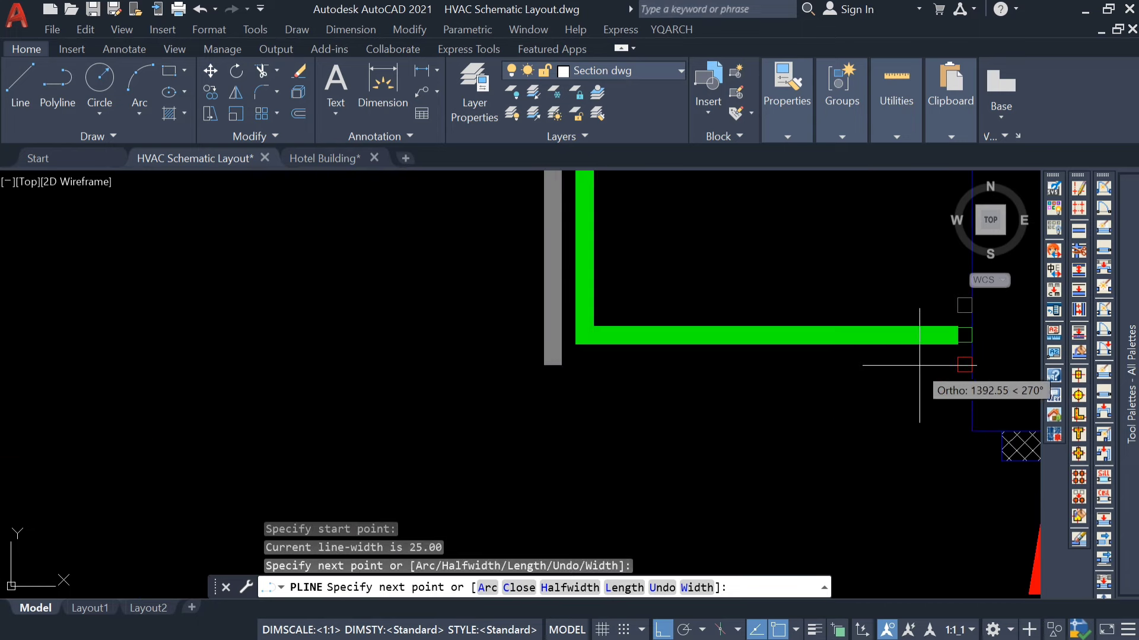
pyautogui.click(832, 364)
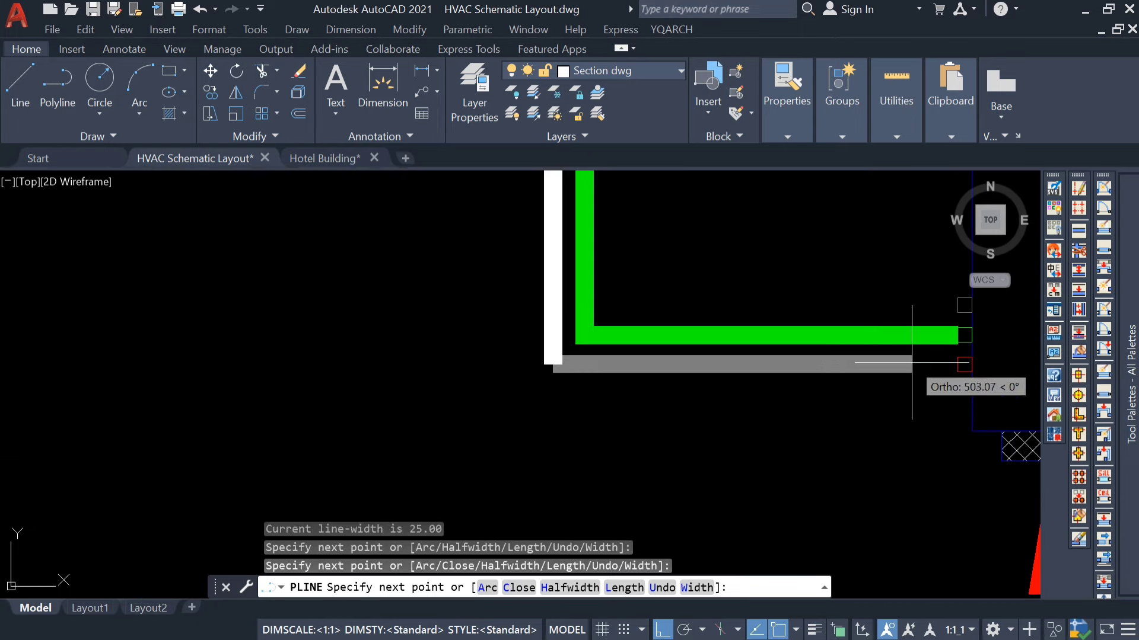
pyautogui.scroll(3, 987, 374)
pyautogui.click(987, 362)
pyautogui.scroll(-3, 987, 363)
pyautogui.press('Escape')
pyautogui.scroll(-4, 856, 431)
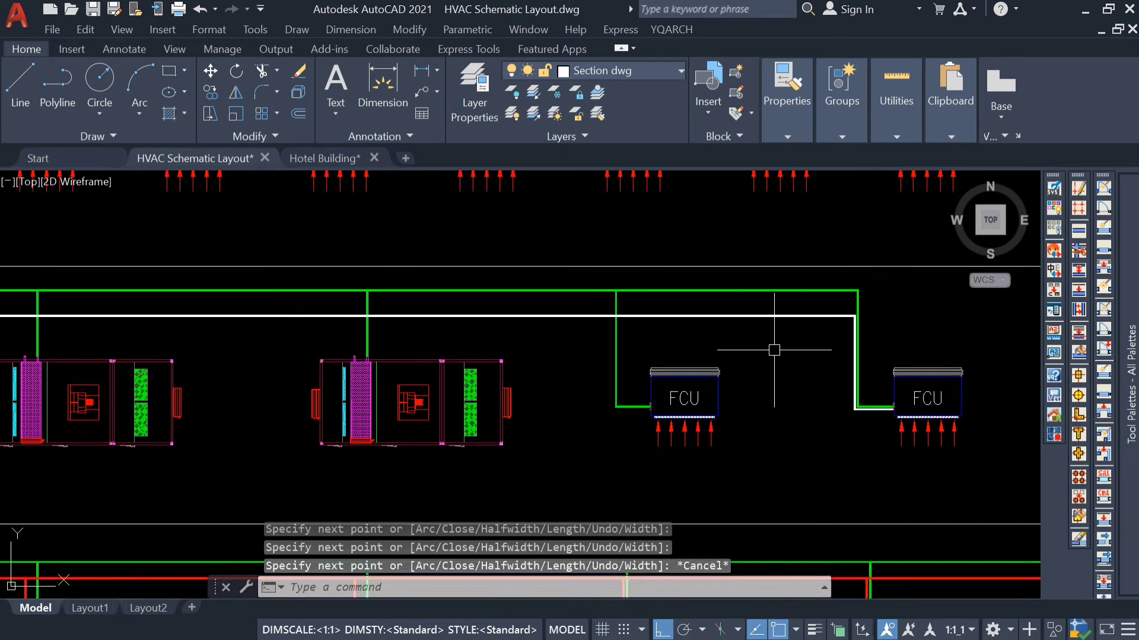
# Step: Draw a return branch polyline from the first first-floor FCU's red connection across and up to the return main
pyautogui.rightClick(777, 298)
pyautogui.click(865, 309)
pyautogui.scroll(2, 648, 440)
pyautogui.scroll(6, 648, 439)
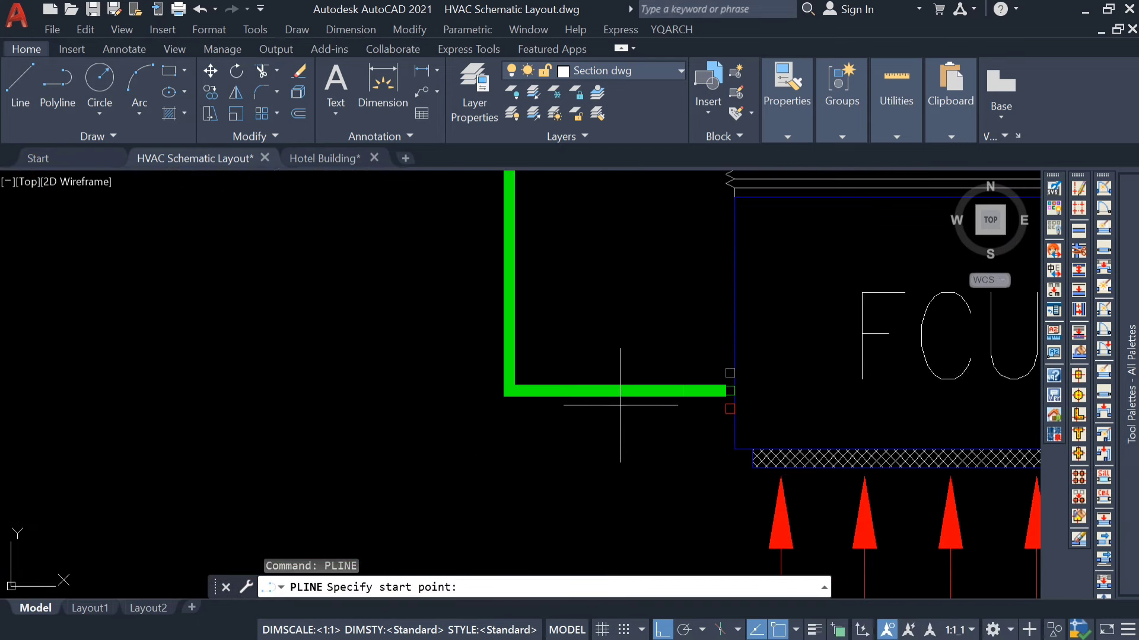
pyautogui.click(810, 399)
pyautogui.scroll(-5, 782, 403)
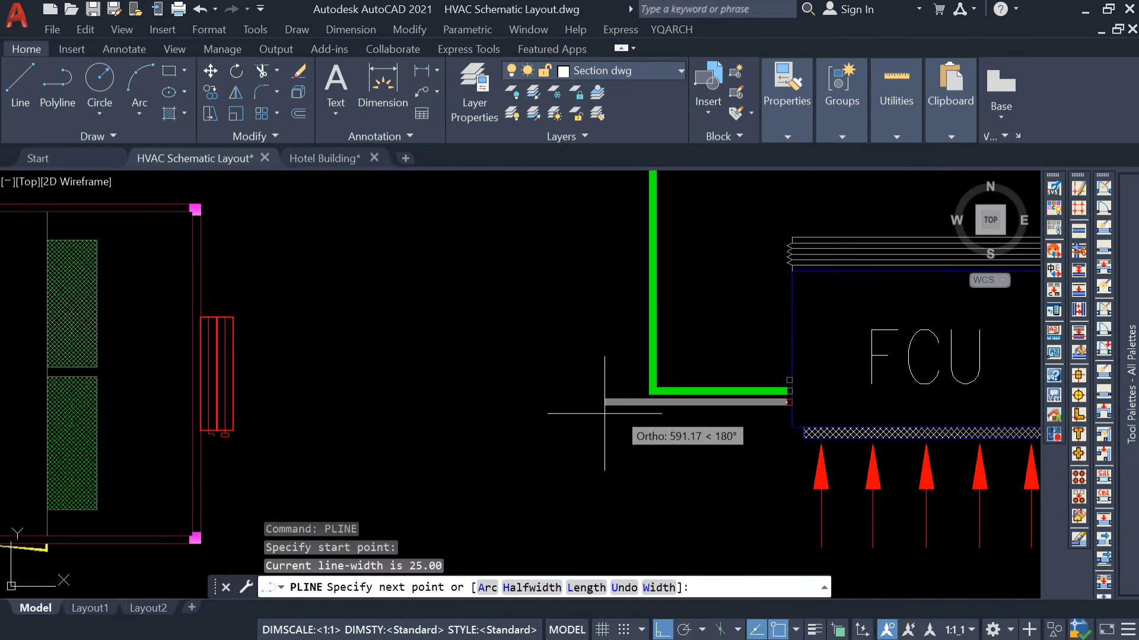
pyautogui.click(630, 402)
pyautogui.scroll(-4, 629, 391)
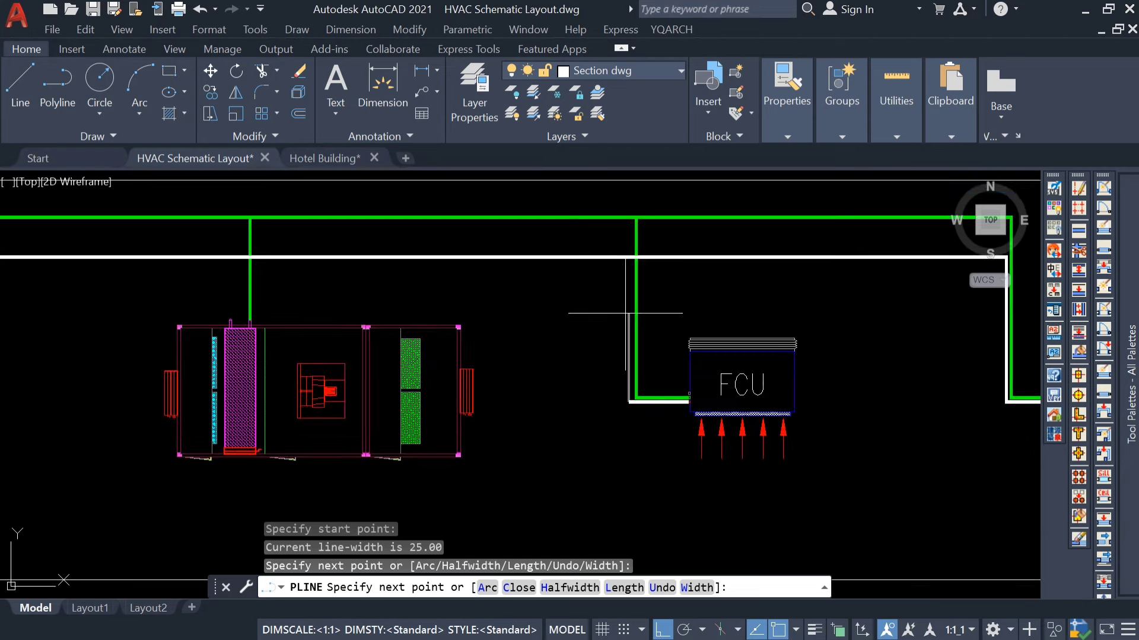
pyautogui.press('Escape')
# Step: Draw a vertical return branch from the second first-floor air handling unit's free coil connection up to the return main
pyautogui.rightClick(456, 295)
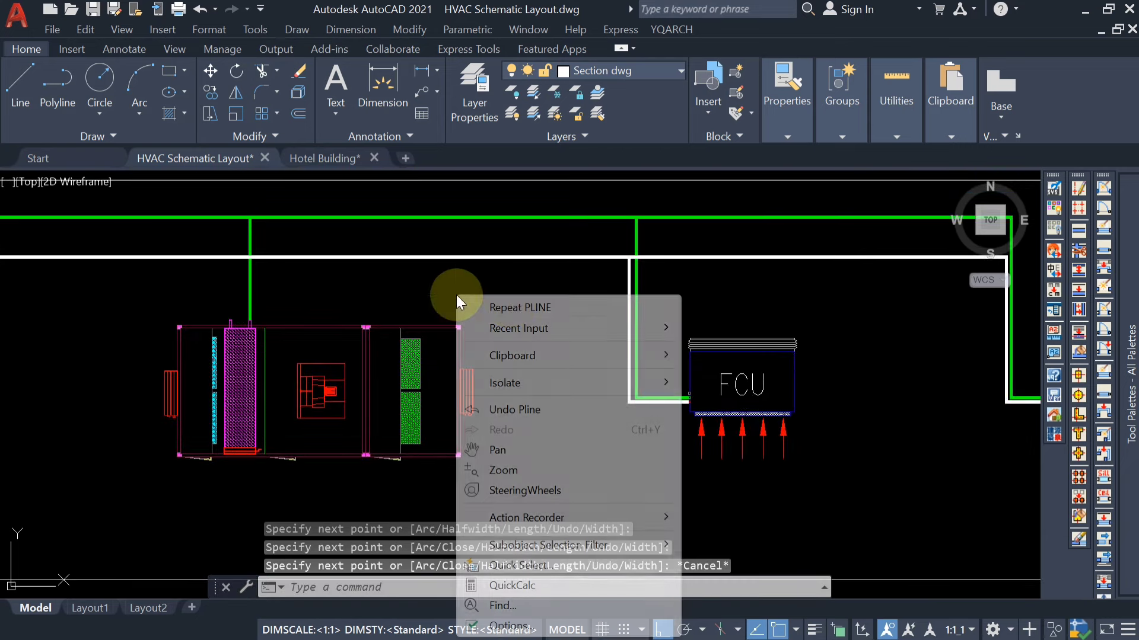
pyautogui.click(500, 297)
pyautogui.scroll(2, 196, 307)
pyautogui.scroll(4, 234, 327)
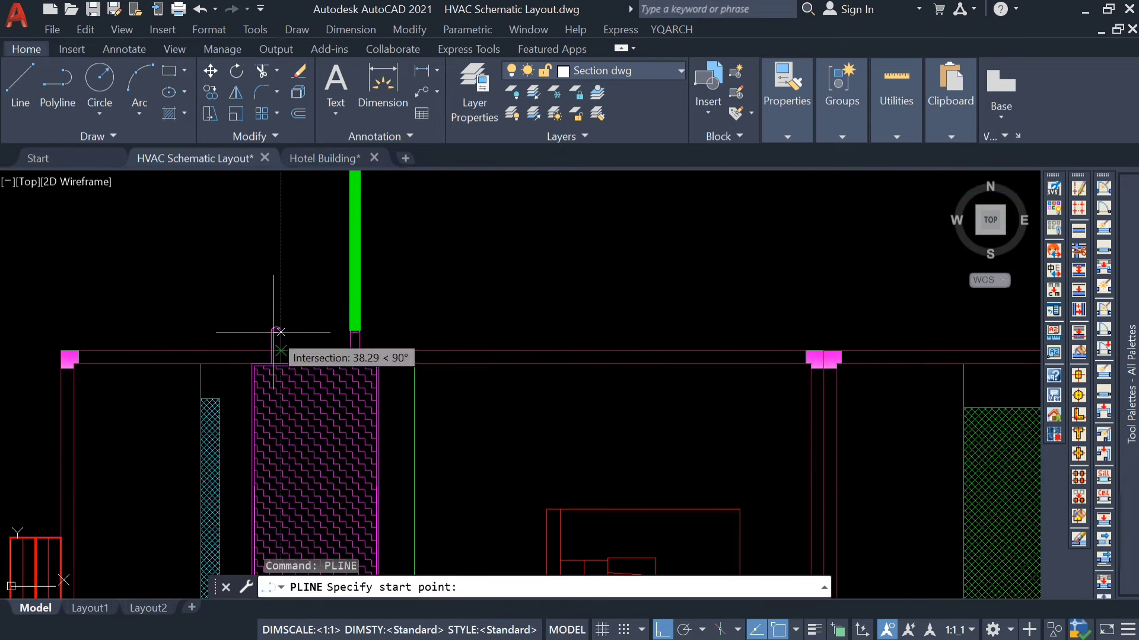
pyautogui.scroll(3, 277, 332)
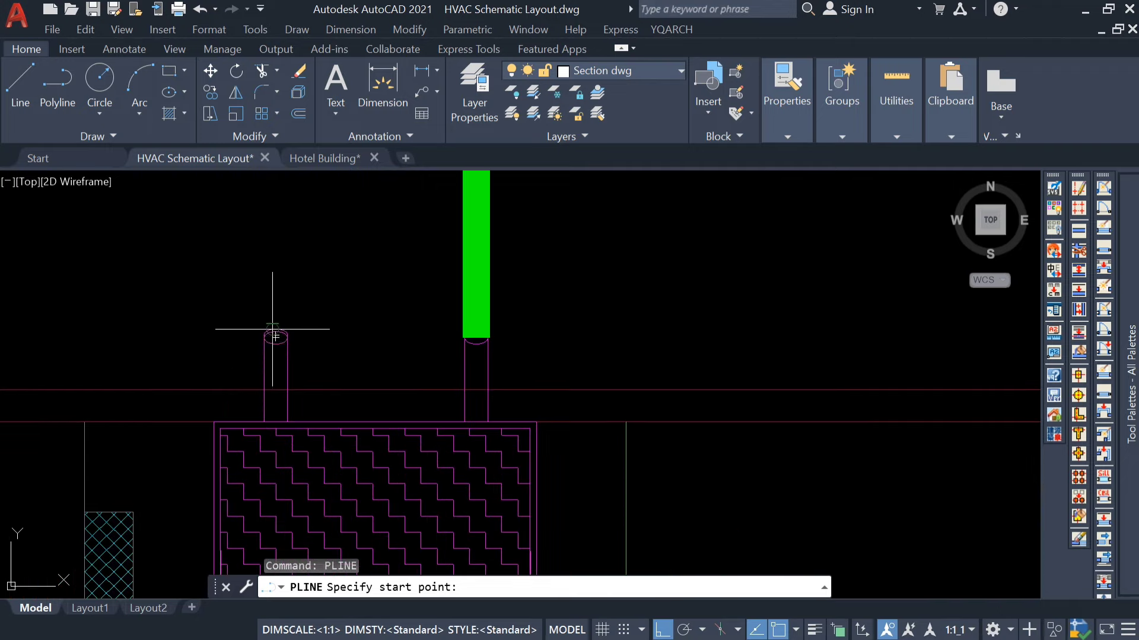
pyautogui.click(276, 337)
pyautogui.scroll(-5, 275, 332)
pyautogui.click(246, 244)
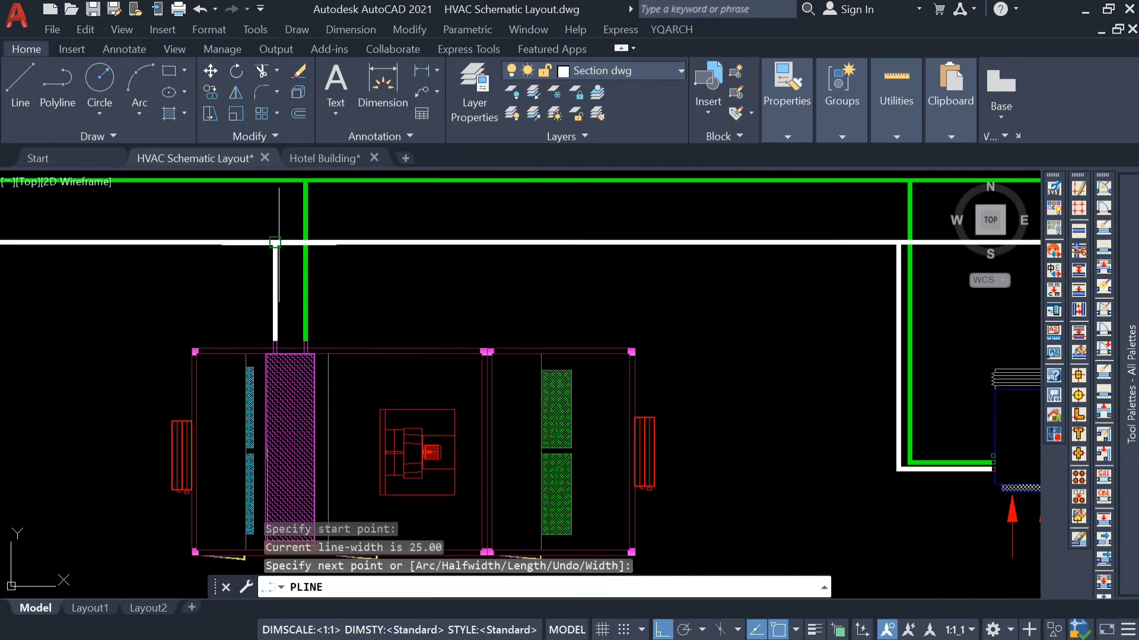
pyautogui.press('Escape')
# Step: Draw the matching return branch from the first air handling unit's free coil connection on the first floor up to the return main
pyautogui.scroll(-2, 236, 297)
pyautogui.scroll(-2, 235, 297)
pyautogui.scroll(5, 249, 299)
pyautogui.rightClick(181, 269)
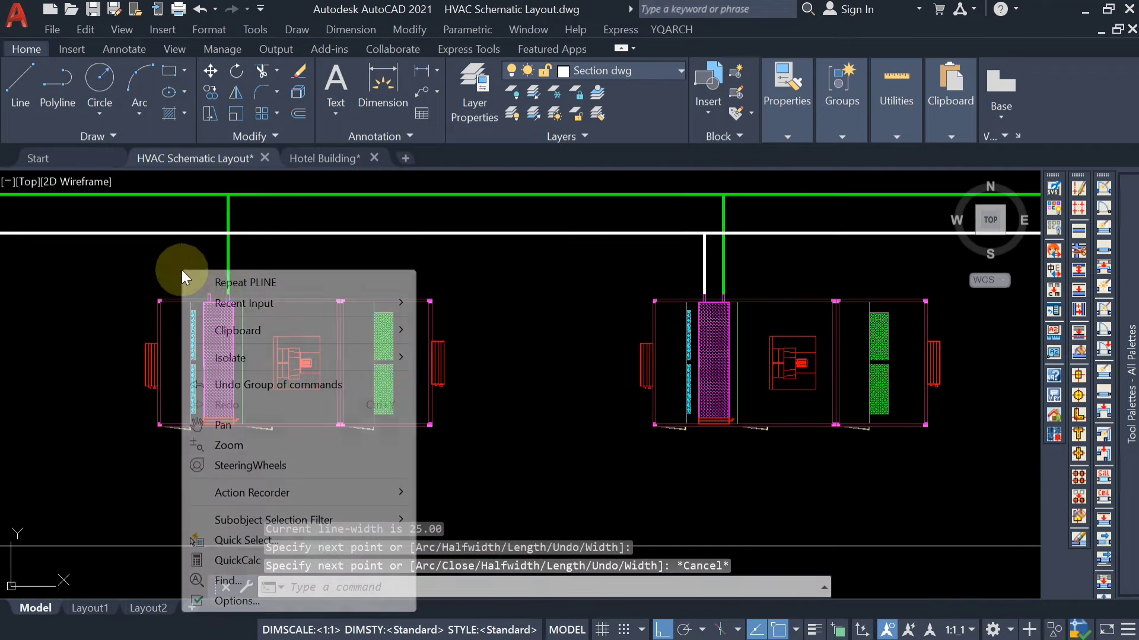
pyautogui.click(242, 284)
pyautogui.scroll(4, 201, 266)
pyautogui.scroll(4, 223, 341)
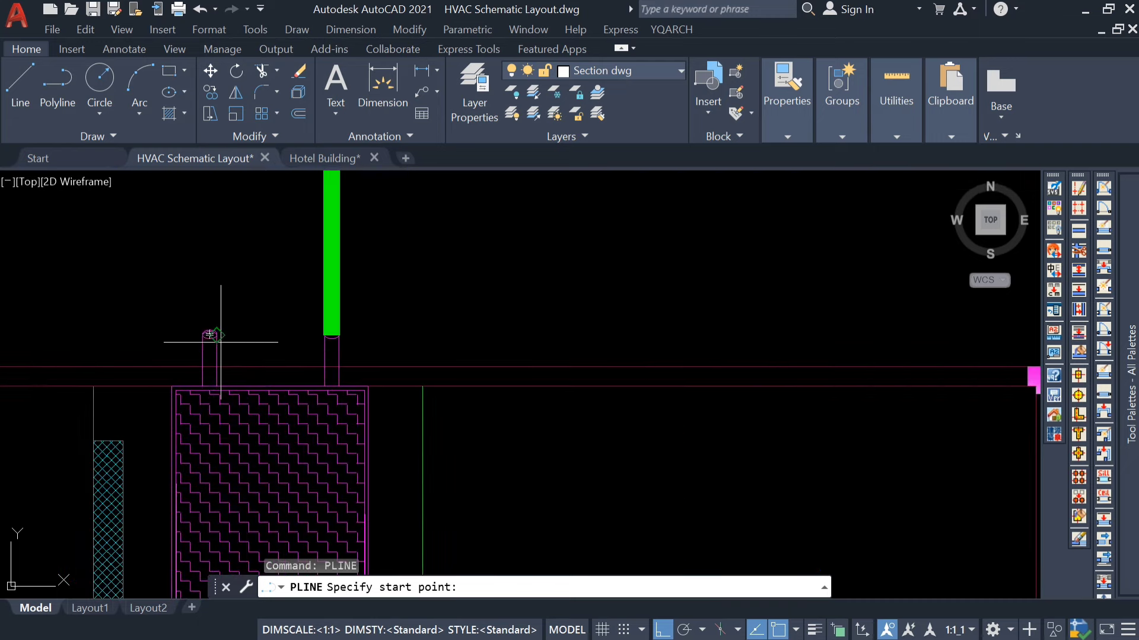
pyautogui.click(210, 335)
pyautogui.scroll(-3, 213, 339)
pyautogui.click(213, 339)
pyautogui.press('Escape')
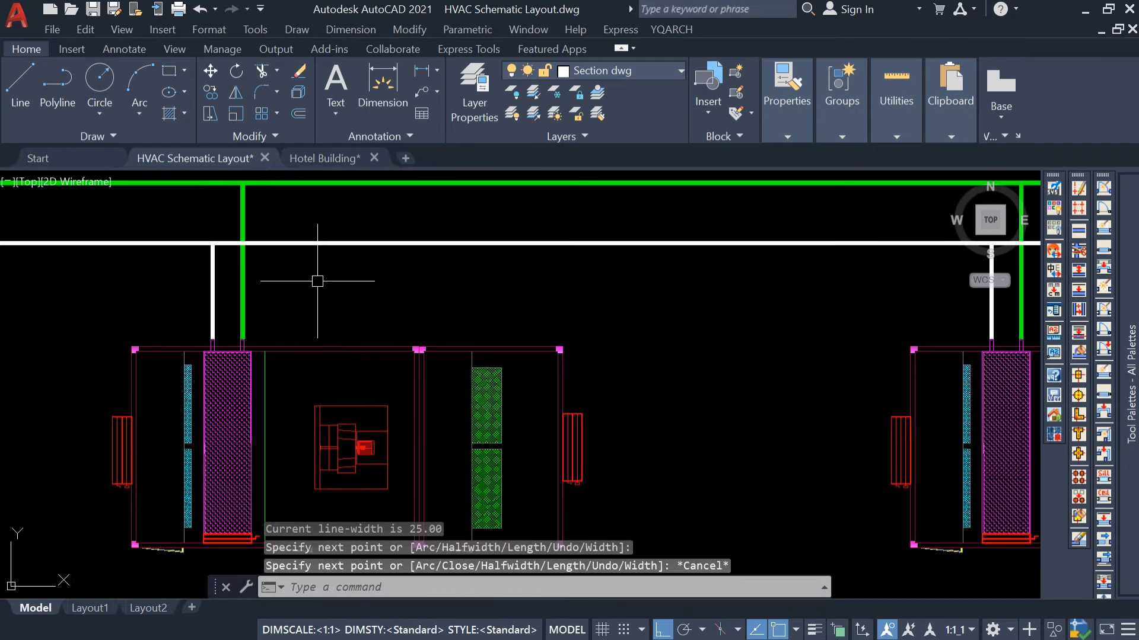
# Step: Match the red ground-floor return main's properties onto the white first-floor return main and the first air handling unit's return branch
pyautogui.scroll(-6, 442, 287)
pyautogui.write('ma')
pyautogui.press('Return')
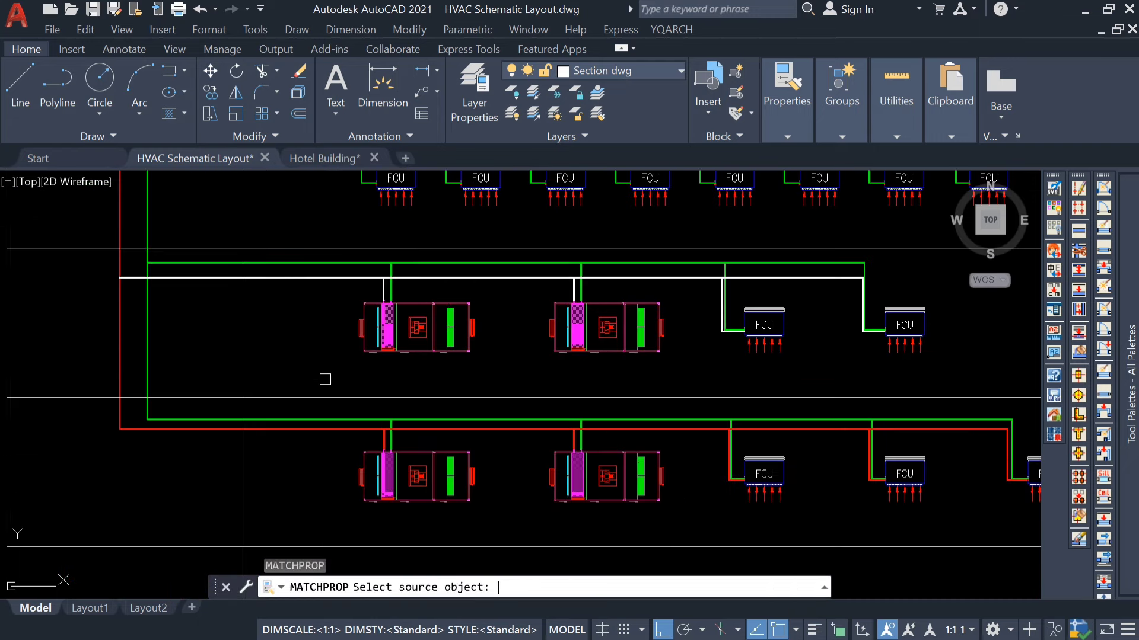
pyautogui.click(312, 433)
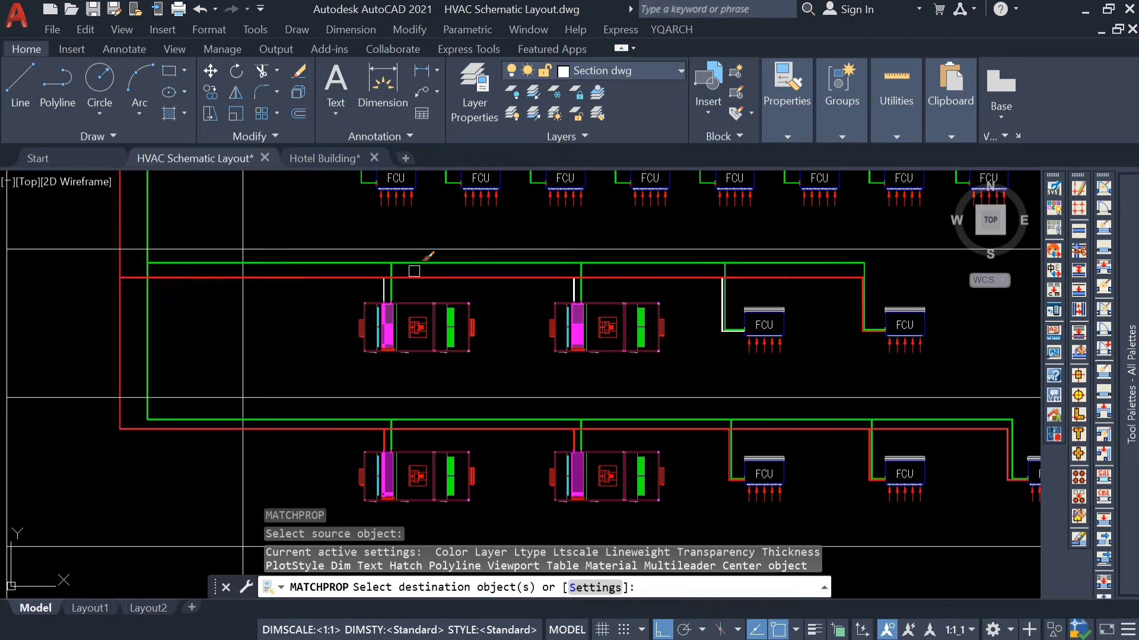
pyautogui.scroll(4, 400, 270)
pyautogui.scroll(3, 365, 275)
pyautogui.click(364, 275)
pyautogui.click(313, 339)
# Step: Apply the same red return properties to the return branches of the second air handling unit and first FCU on the first floor
pyautogui.scroll(-5, 312, 340)
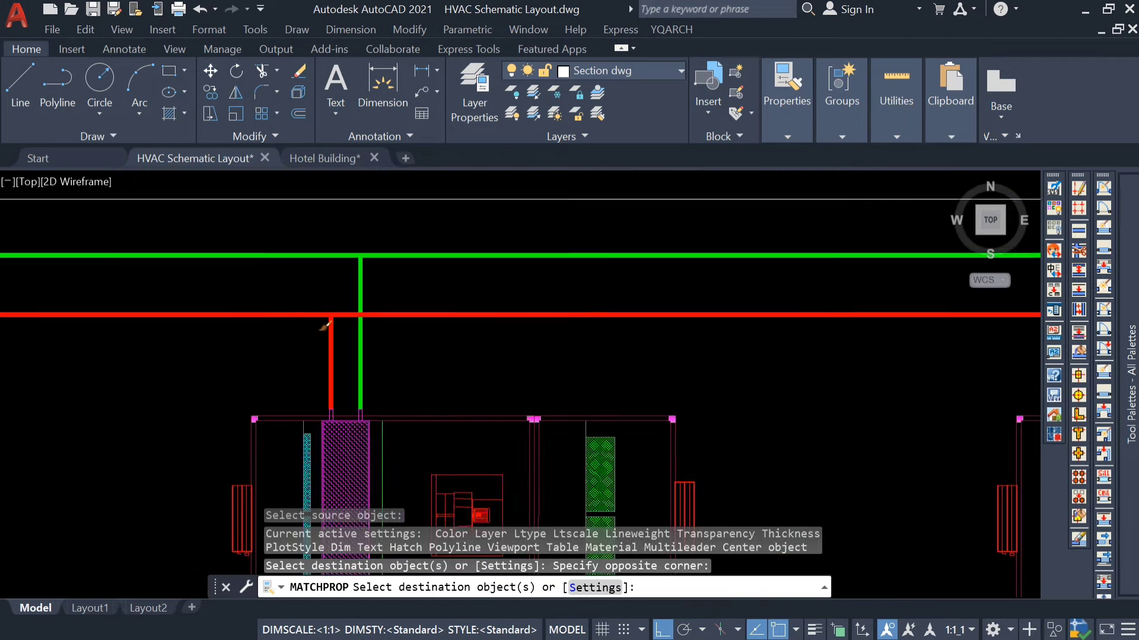
pyautogui.click(617, 344)
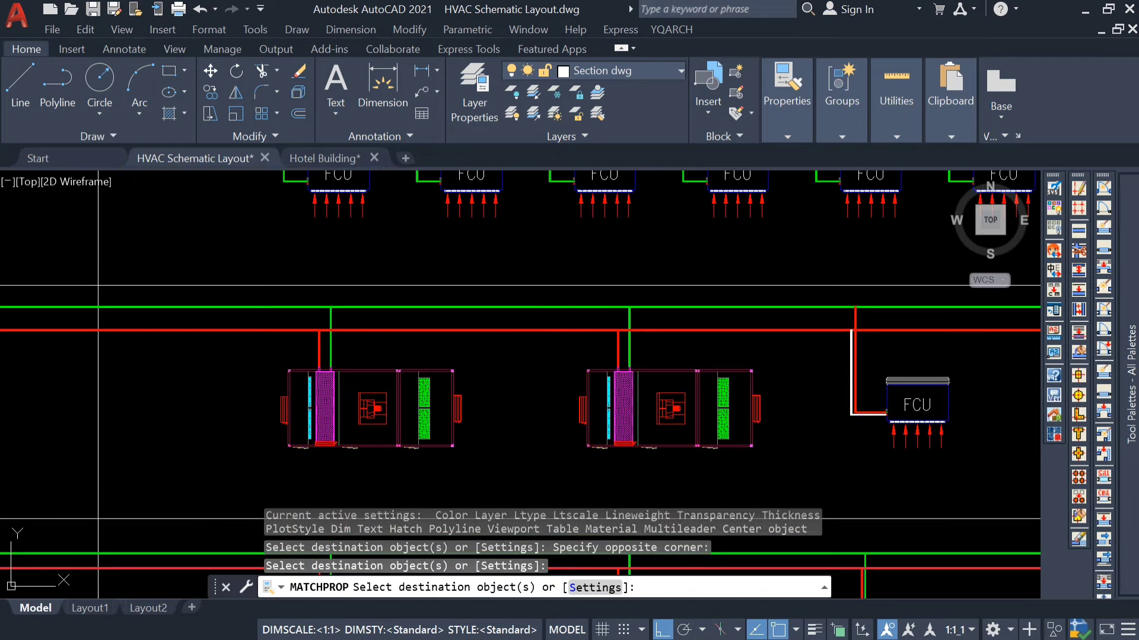
pyautogui.scroll(4, 854, 354)
pyautogui.click(829, 341)
pyautogui.scroll(-6, 750, 358)
pyautogui.scroll(4, 961, 360)
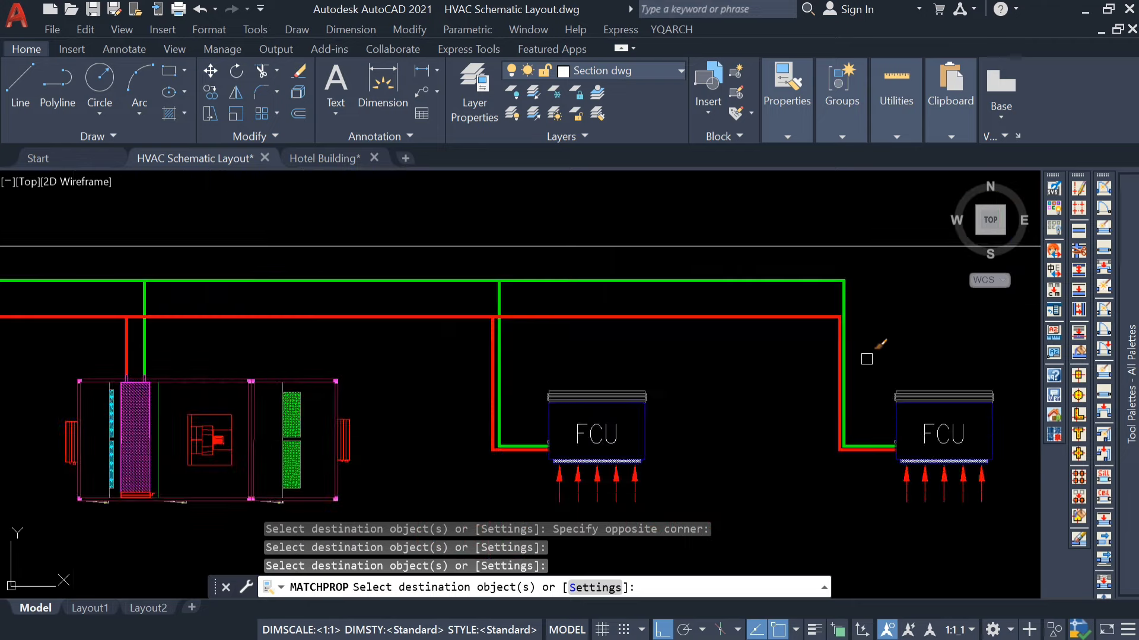
pyautogui.scroll(-5, 854, 363)
pyautogui.press('Escape')
pyautogui.press('Escape')
# Step: Draw the second-floor return main as a horizontal polyline about 21,500 units long from the red riser to just before the last FCU's supply drop
pyautogui.moveTo(446, 307); pyautogui.dragTo(339, 344, button='middle')
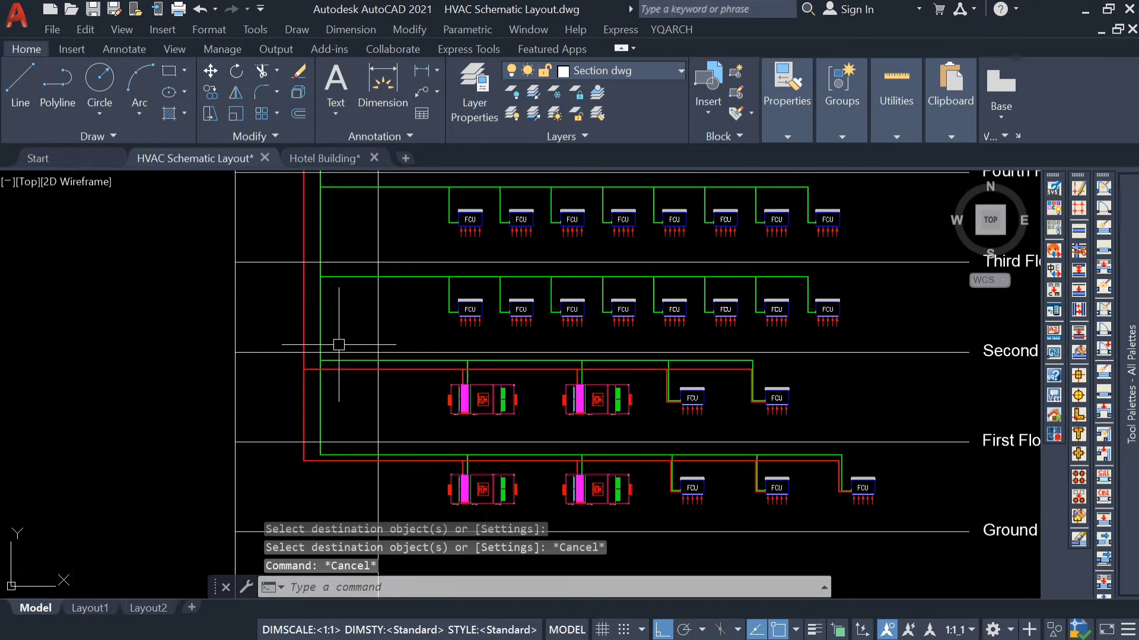
pyautogui.write('pl')
pyautogui.press('Return')
pyautogui.scroll(3, 305, 298)
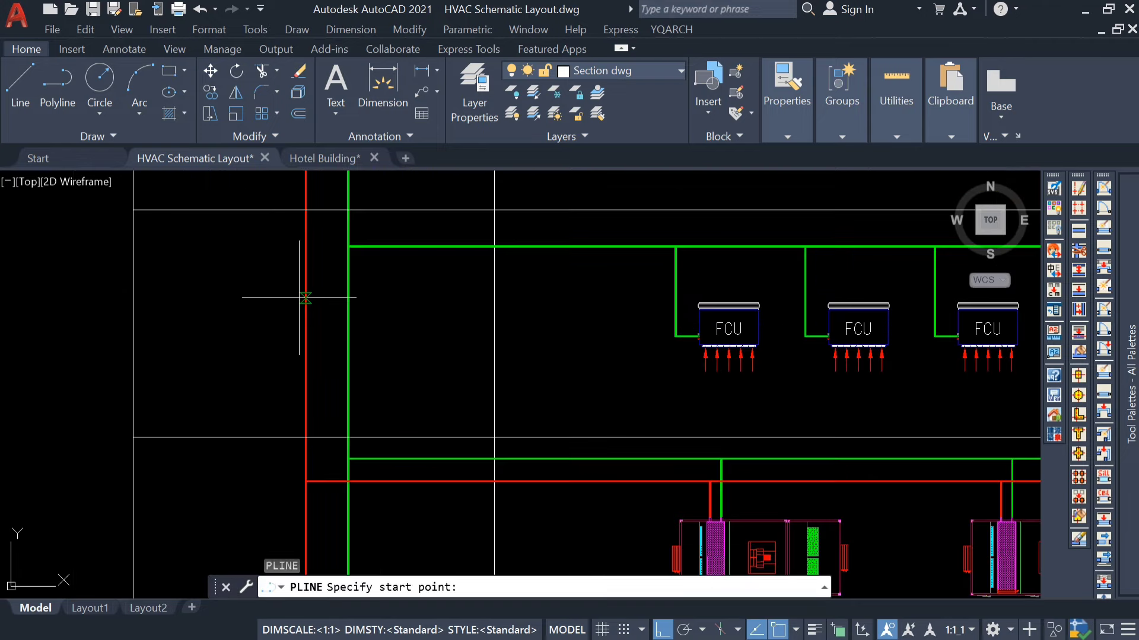
pyautogui.moveTo(306, 284); pyautogui.dragTo(227, 306, button='middle')
pyautogui.scroll(4, 227, 287)
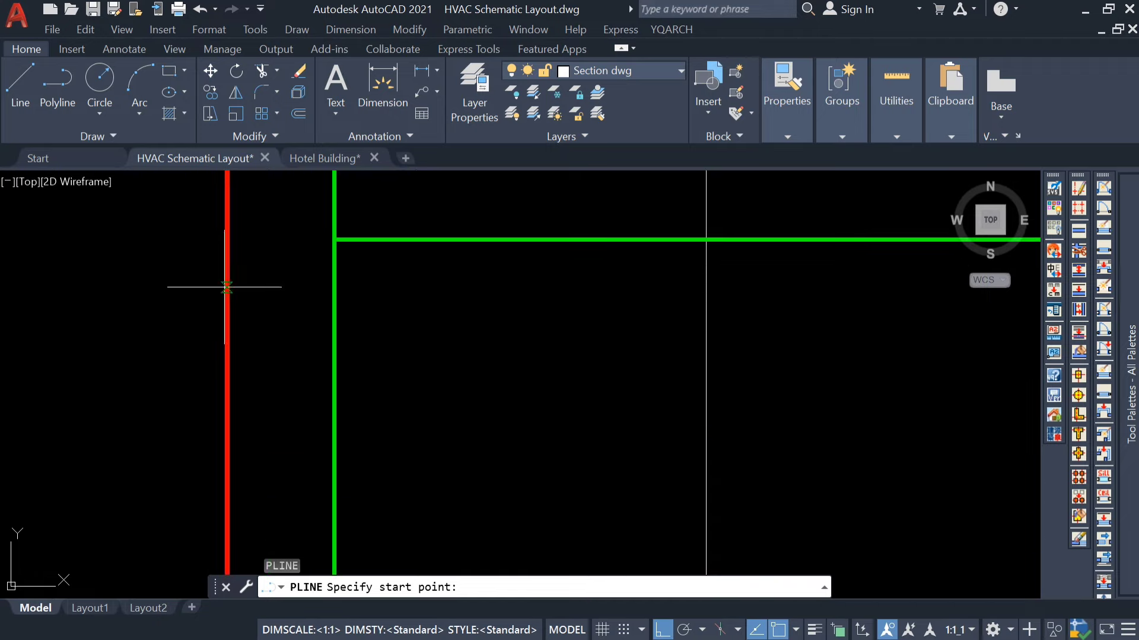
pyautogui.click(227, 268)
pyautogui.scroll(-4, 623, 272)
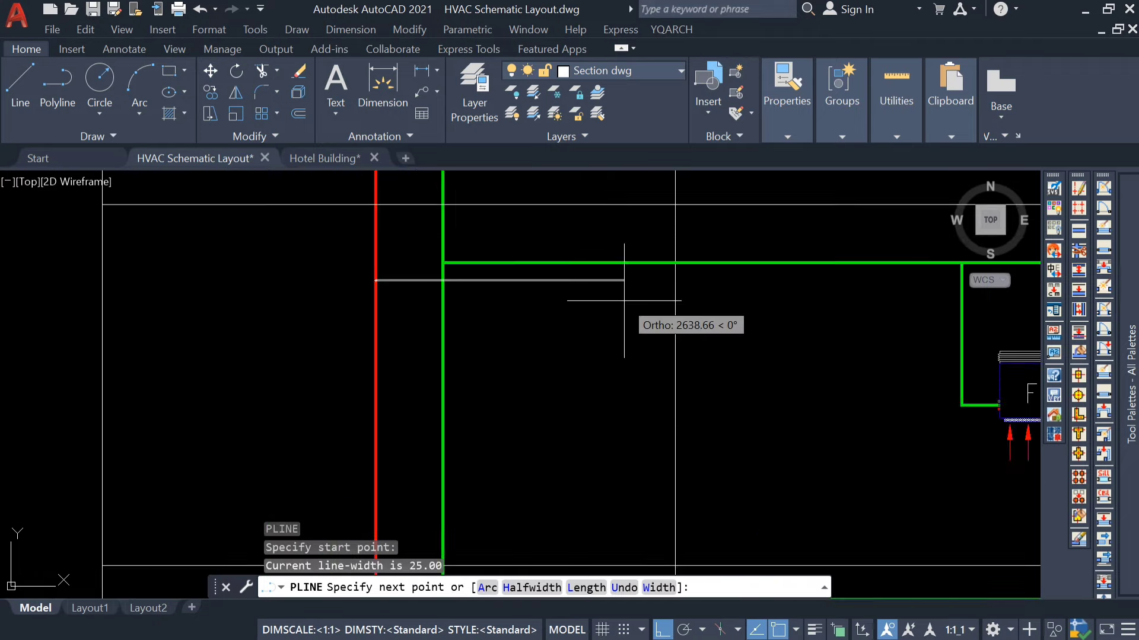
pyautogui.moveTo(623, 272); pyautogui.dragTo(367, 296, button='middle')
pyautogui.scroll(-4, 367, 295)
pyautogui.moveTo(826, 304); pyautogui.dragTo(543, 299, button='middle')
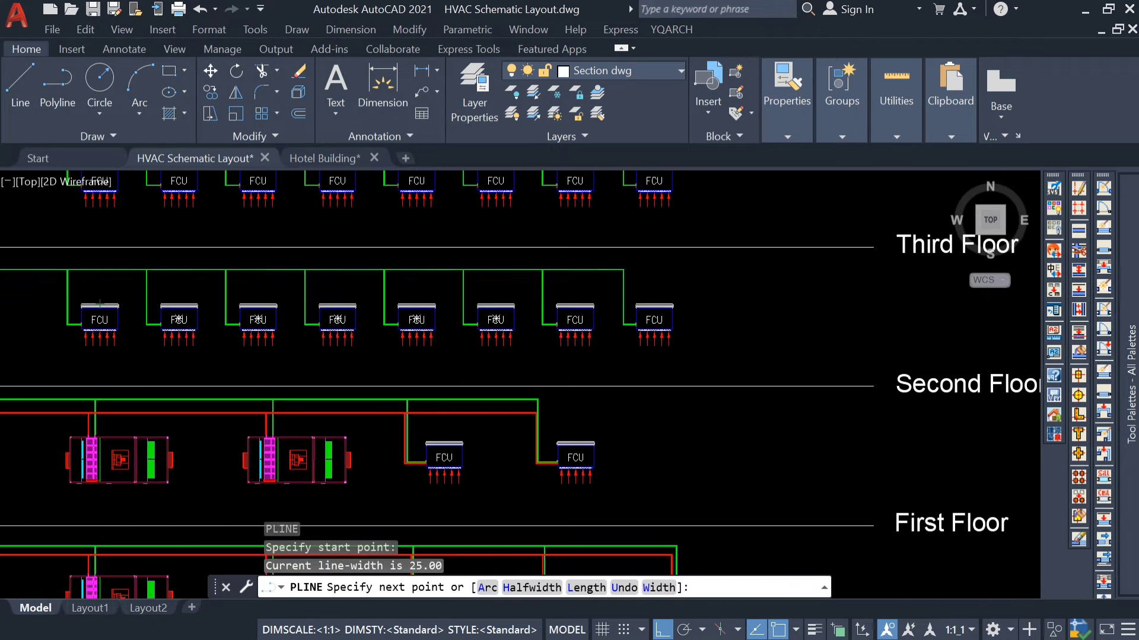
pyautogui.scroll(6, 557, 299)
pyautogui.scroll(8, 620, 239)
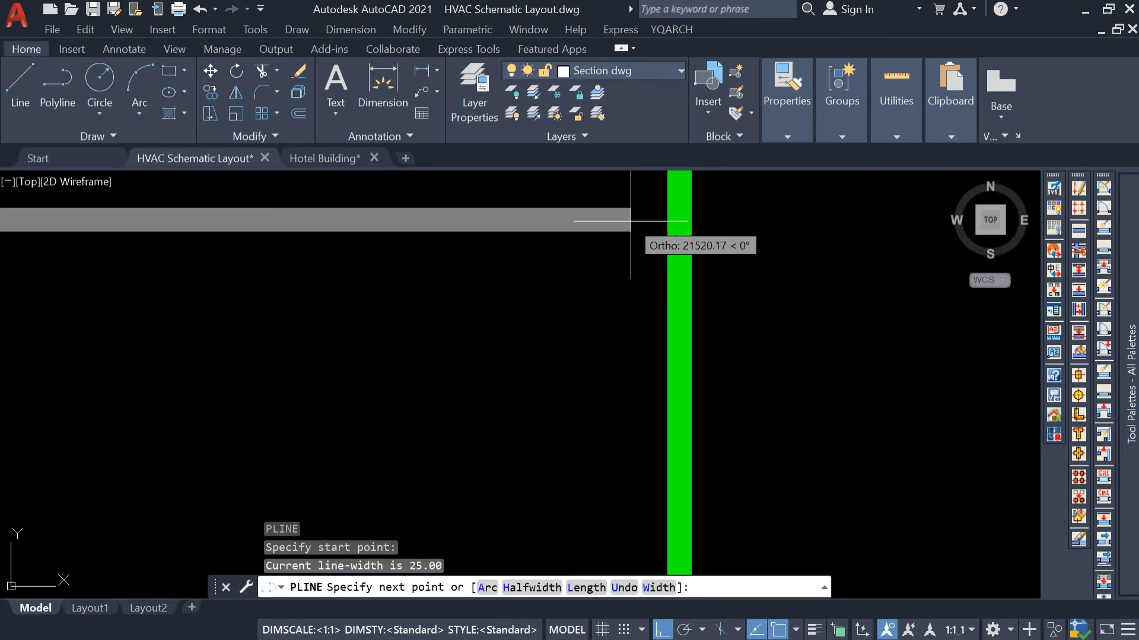
pyautogui.click(639, 220)
# Step: Continue the second-floor return polyline down and across to the last FCU's red connection
pyautogui.scroll(-8, 639, 221)
pyautogui.scroll(5, 647, 406)
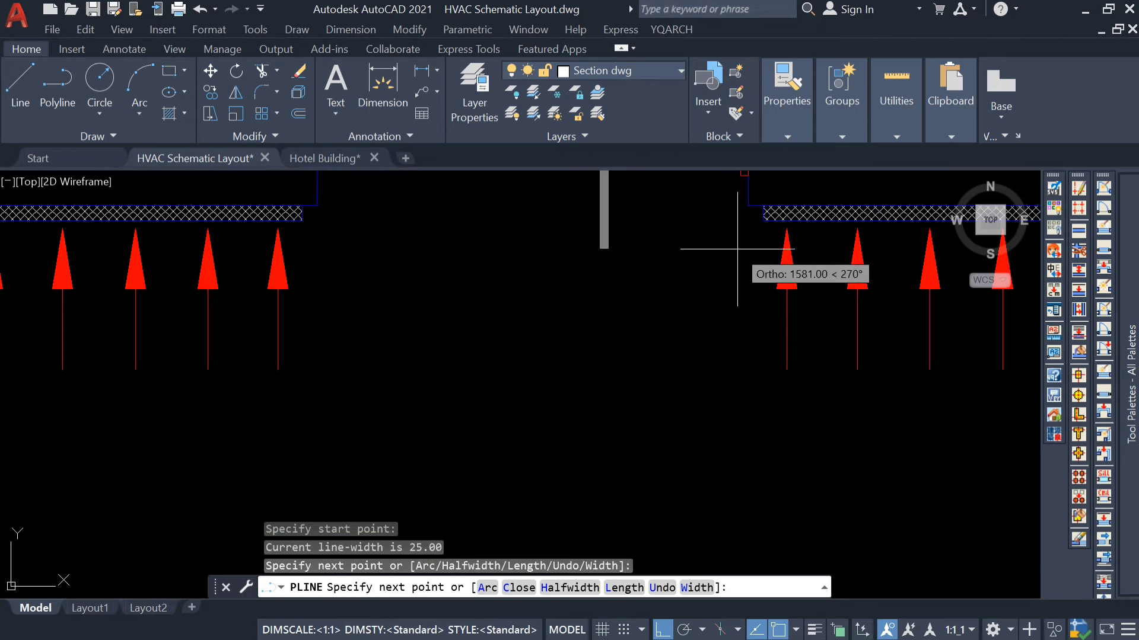
pyautogui.moveTo(737, 249); pyautogui.dragTo(699, 422, button='middle')
pyautogui.scroll(4, 705, 356)
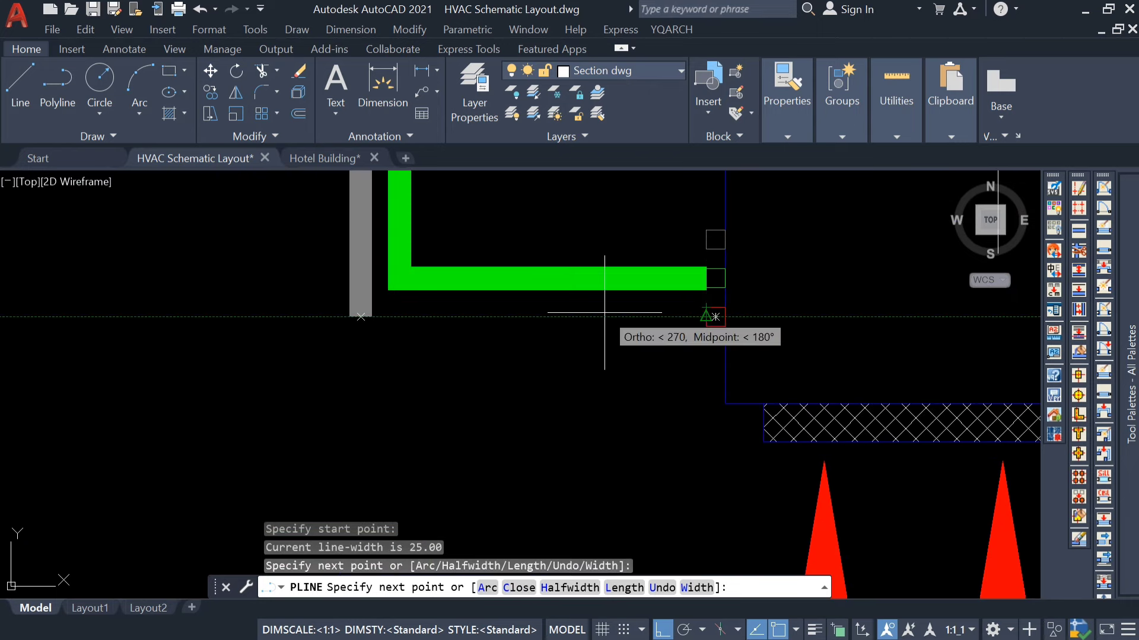
pyautogui.click(683, 315)
pyautogui.click(715, 317)
pyautogui.press('Escape')
pyautogui.scroll(-6, 600, 351)
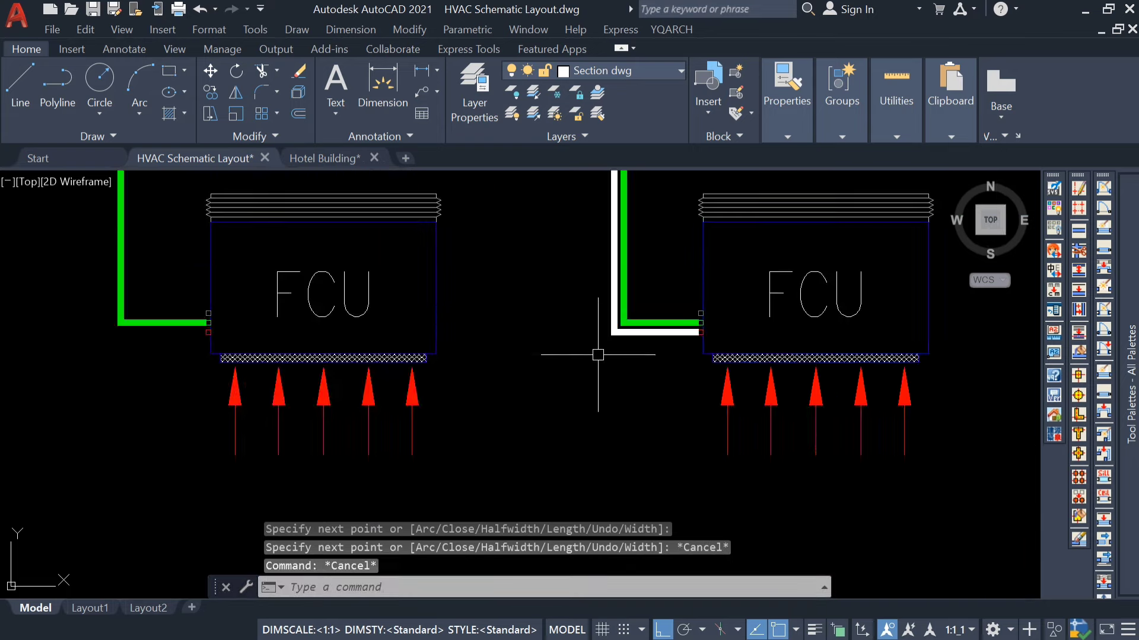
# Step: Draw the seventh second-floor FCU's return branch as a polyline from its red connection, across and up to the return main
pyautogui.rightClick(546, 227)
pyautogui.click(596, 223)
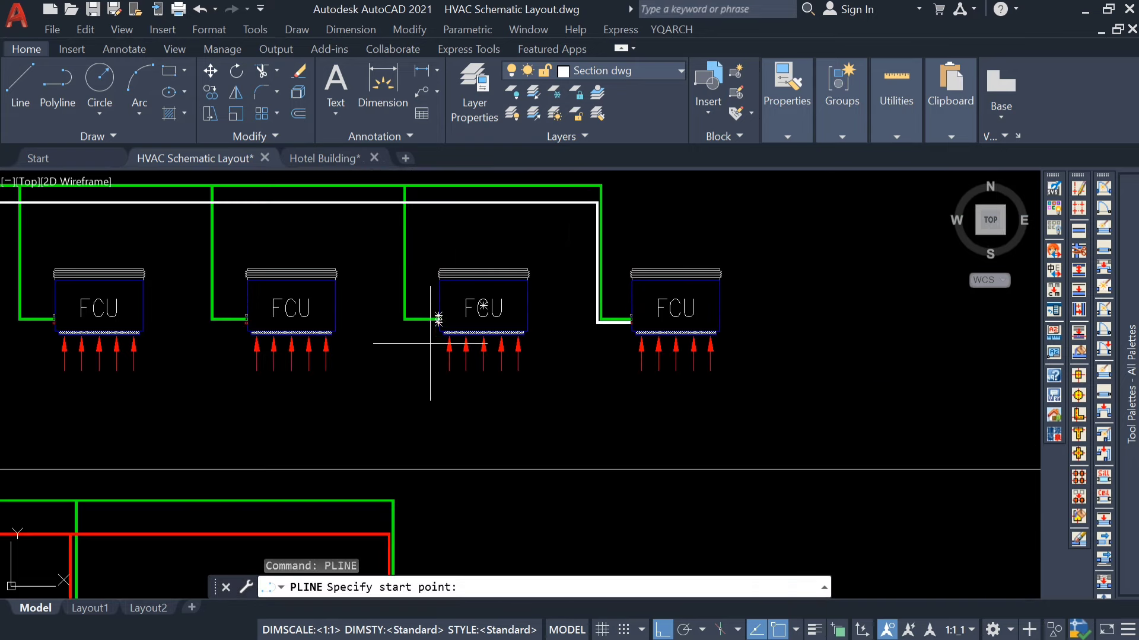
pyautogui.scroll(5, 453, 314)
pyautogui.click(462, 257)
pyautogui.scroll(-3, 458, 250)
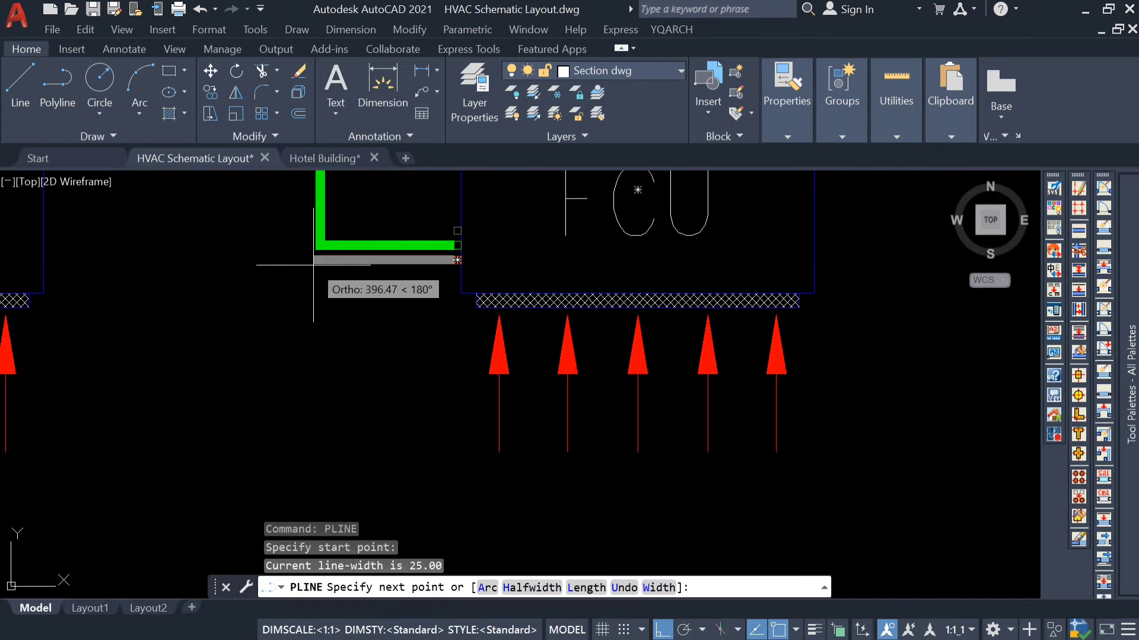
pyautogui.scroll(-7, 303, 306)
pyautogui.scroll(5, 302, 204)
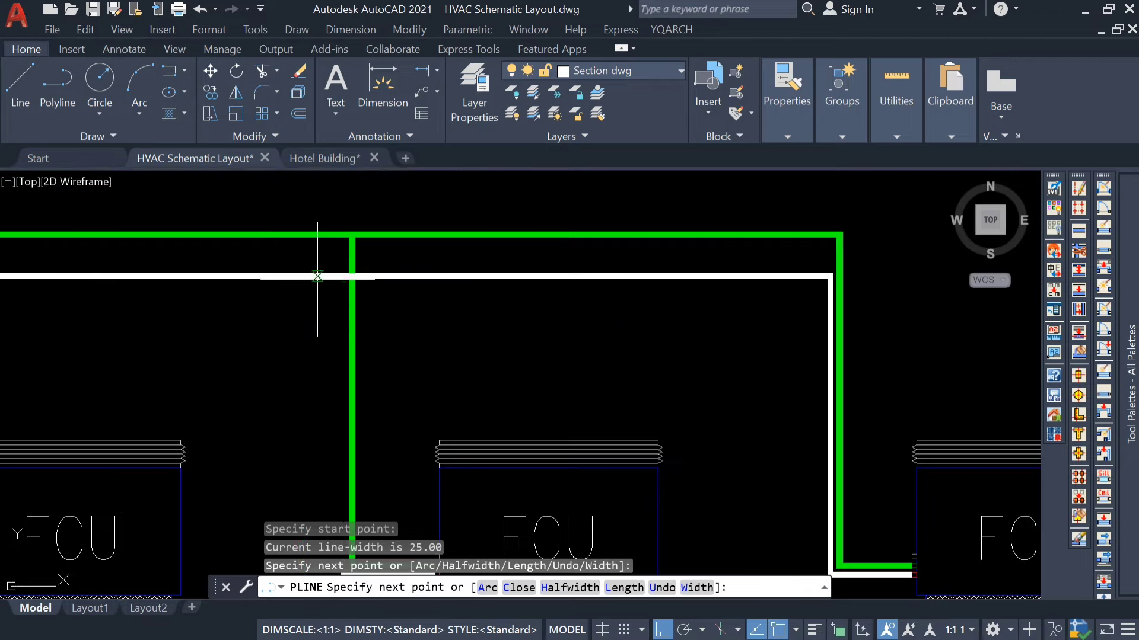
pyautogui.click(339, 277)
pyautogui.press('Escape')
pyautogui.scroll(-3, 338, 322)
pyautogui.press('Escape')
# Step: Copy that return branch to the sixth and fifth second-floor FCUs, using the midpoint of the FCU body's upper edge as base point
pyautogui.scroll(3, 313, 339)
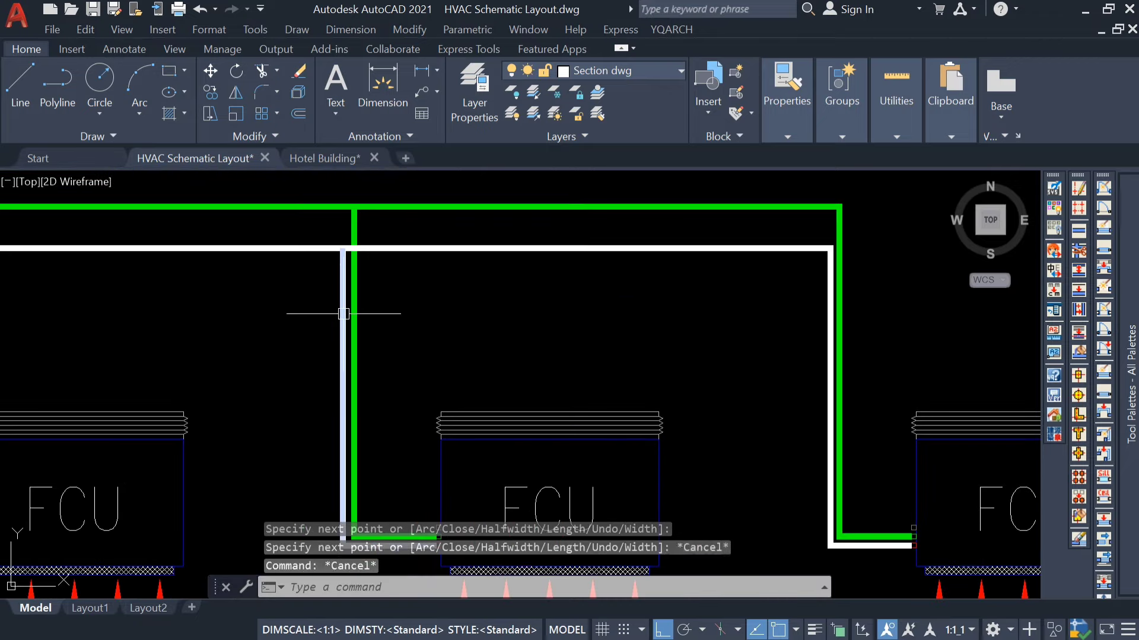
pyautogui.write('co')
pyautogui.press('Return')
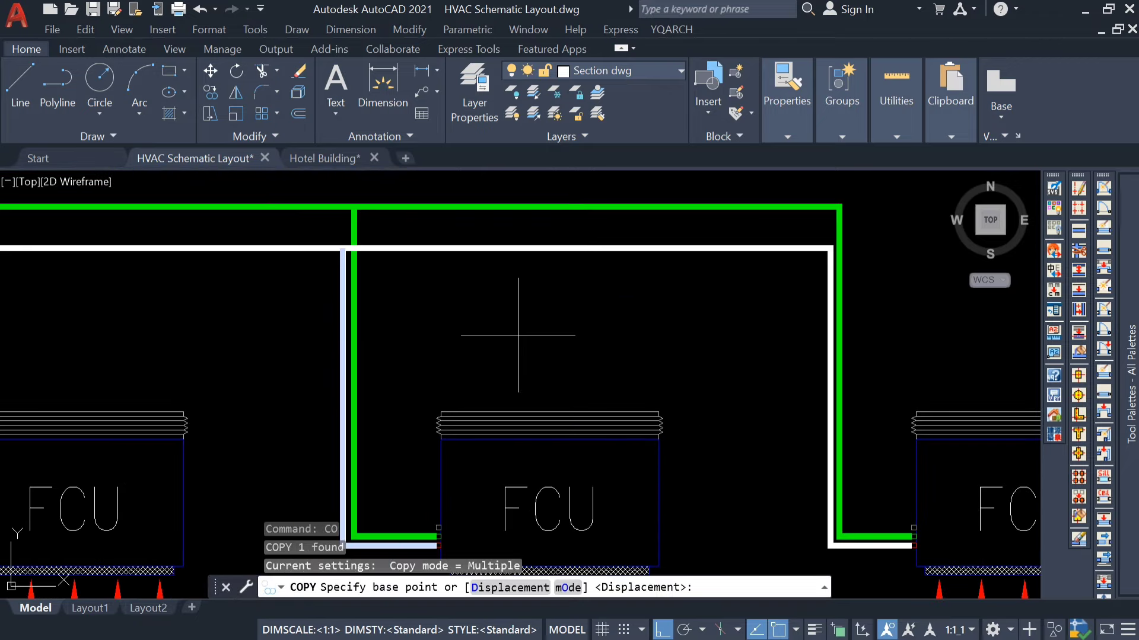
pyautogui.scroll(-4, 560, 365)
pyautogui.scroll(4, 556, 411)
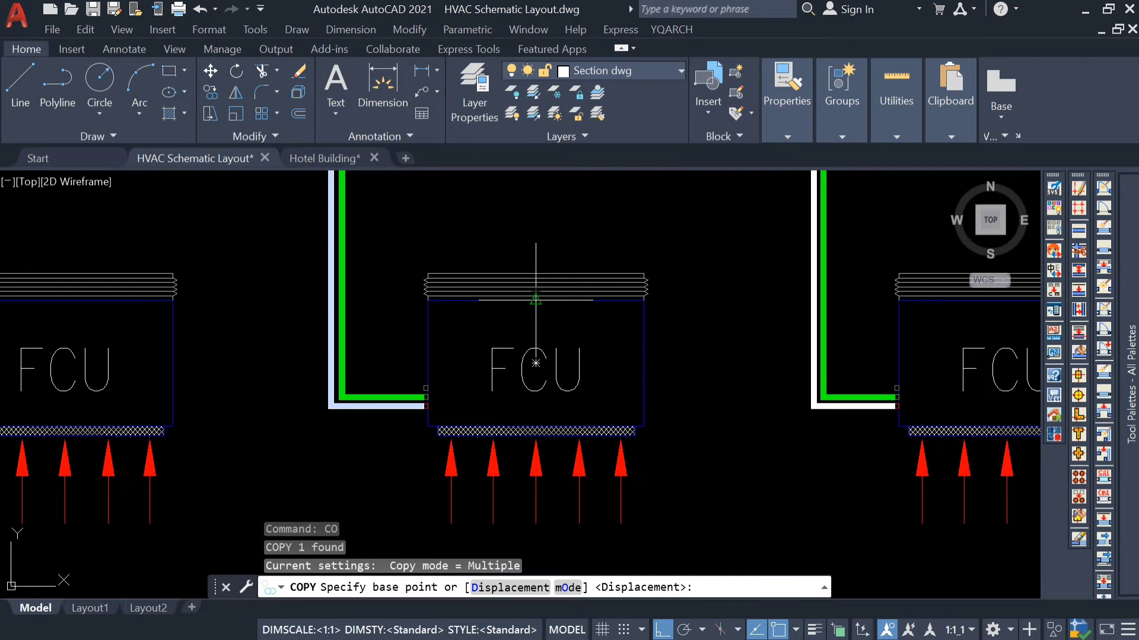
pyautogui.click(538, 288)
pyautogui.scroll(-4, 521, 266)
pyautogui.scroll(4, 465, 280)
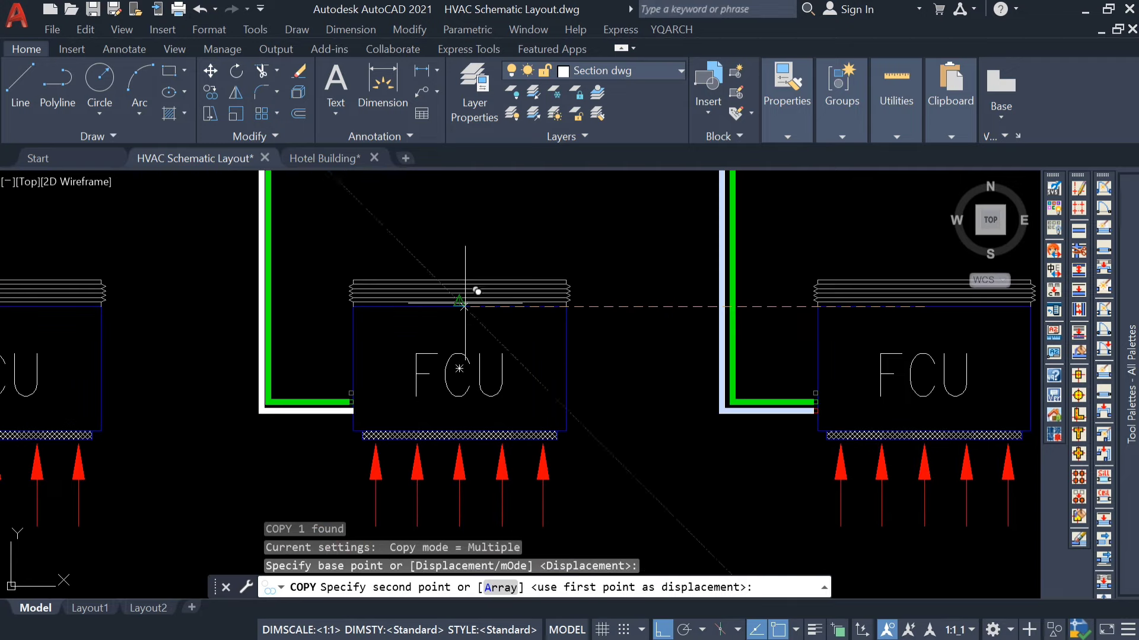
pyautogui.click(459, 294)
pyautogui.scroll(-4, 459, 293)
pyautogui.scroll(5, 304, 294)
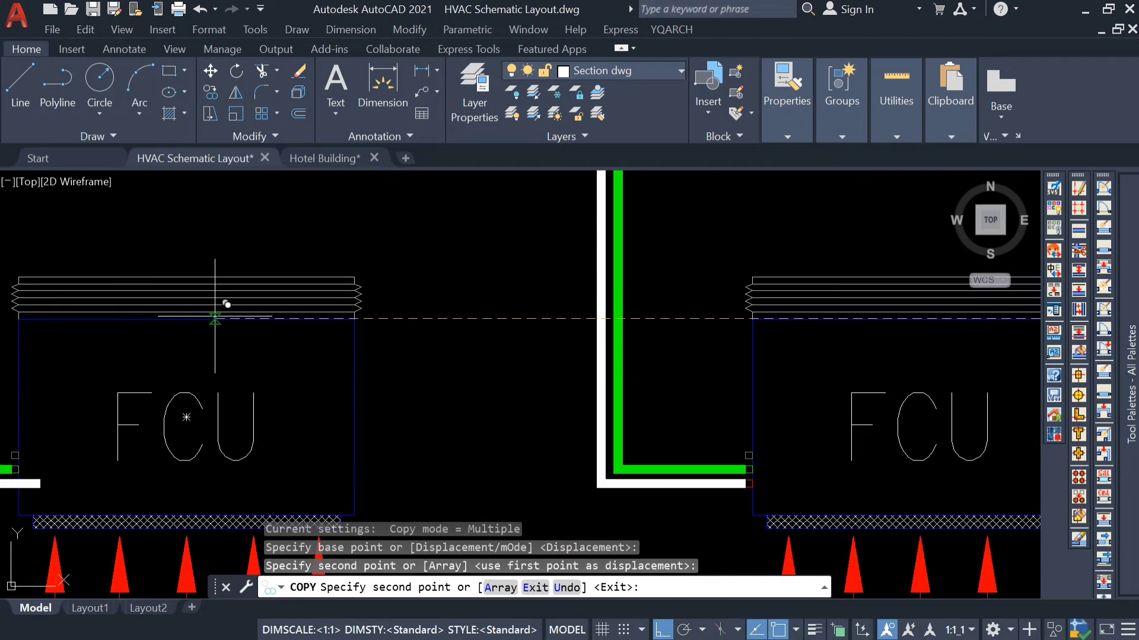
pyautogui.click(195, 317)
pyautogui.scroll(-4, 195, 317)
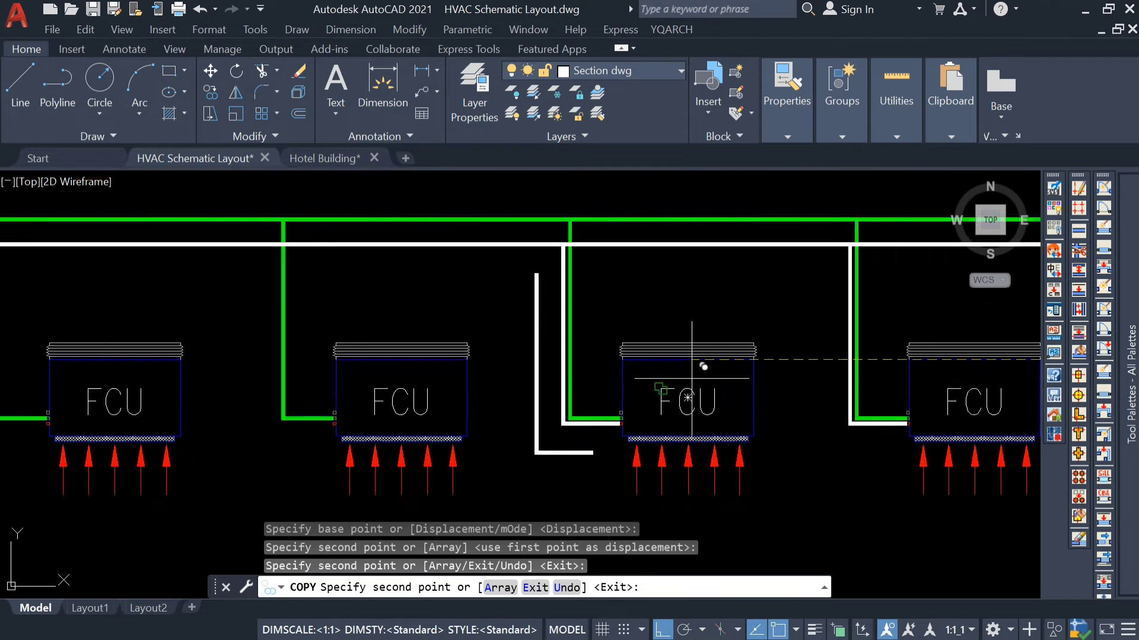
# Step: Place further copies of the return branch at the fourth, third, second and first FCUs on the second floor
pyautogui.scroll(4, 414, 368)
pyautogui.click(387, 320)
pyautogui.scroll(-4, 392, 323)
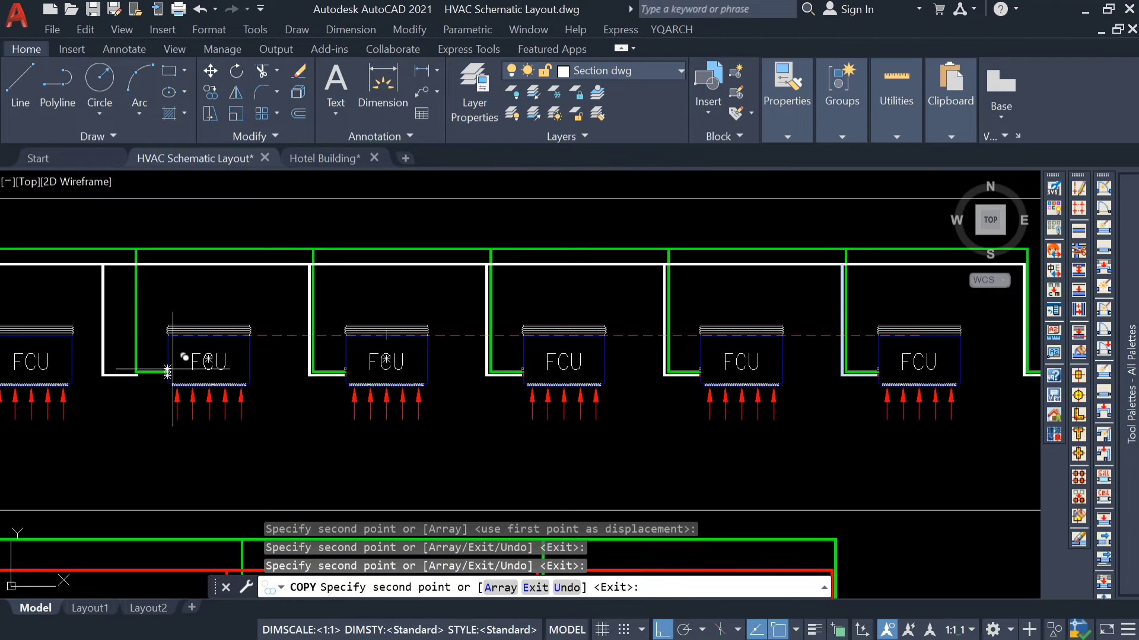
pyautogui.scroll(2, 452, 359)
pyautogui.scroll(2, 452, 359)
pyautogui.click(433, 338)
pyautogui.scroll(-4, 437, 348)
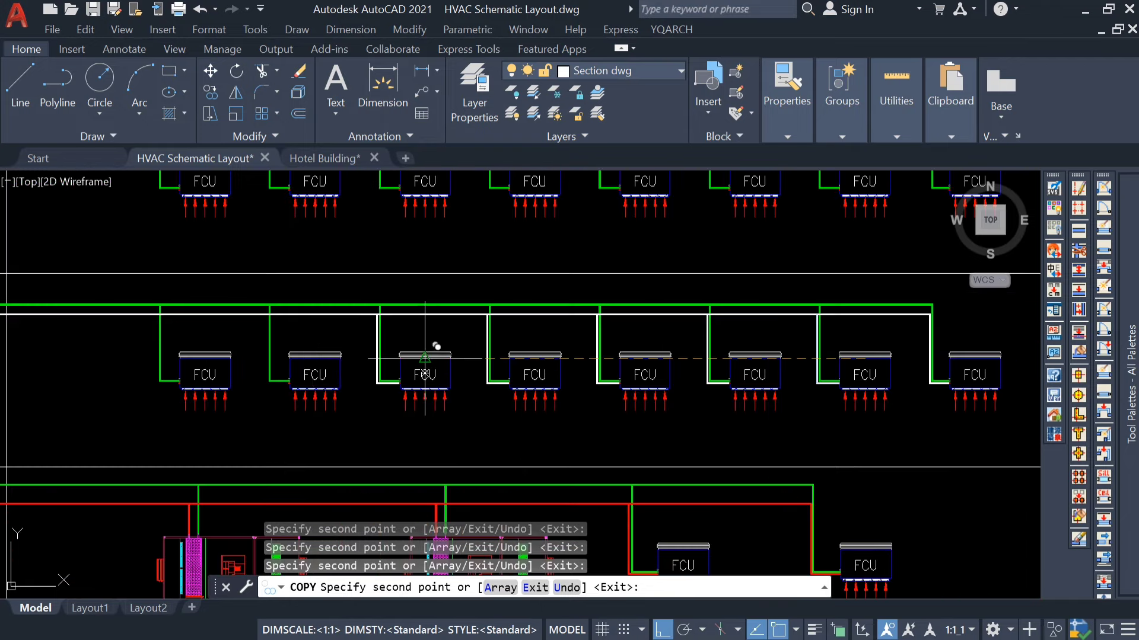
pyautogui.scroll(4, 341, 354)
pyautogui.click(239, 321)
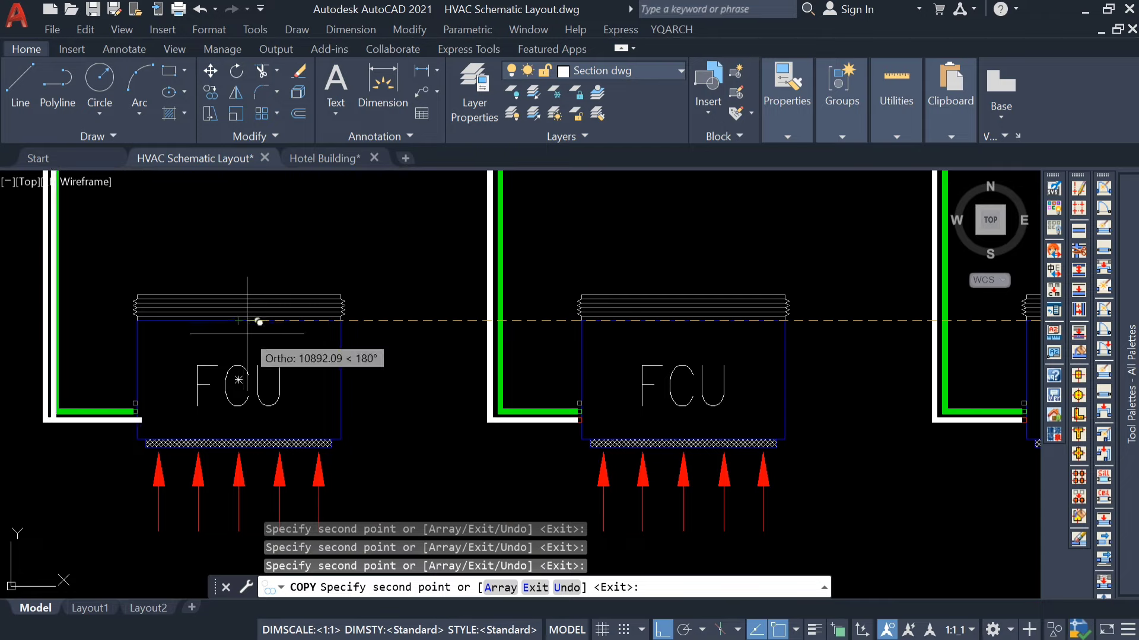
pyautogui.scroll(-4, 250, 333)
pyautogui.moveTo(298, 354); pyautogui.dragTo(471, 376, button='middle')
pyautogui.scroll(4, 446, 356)
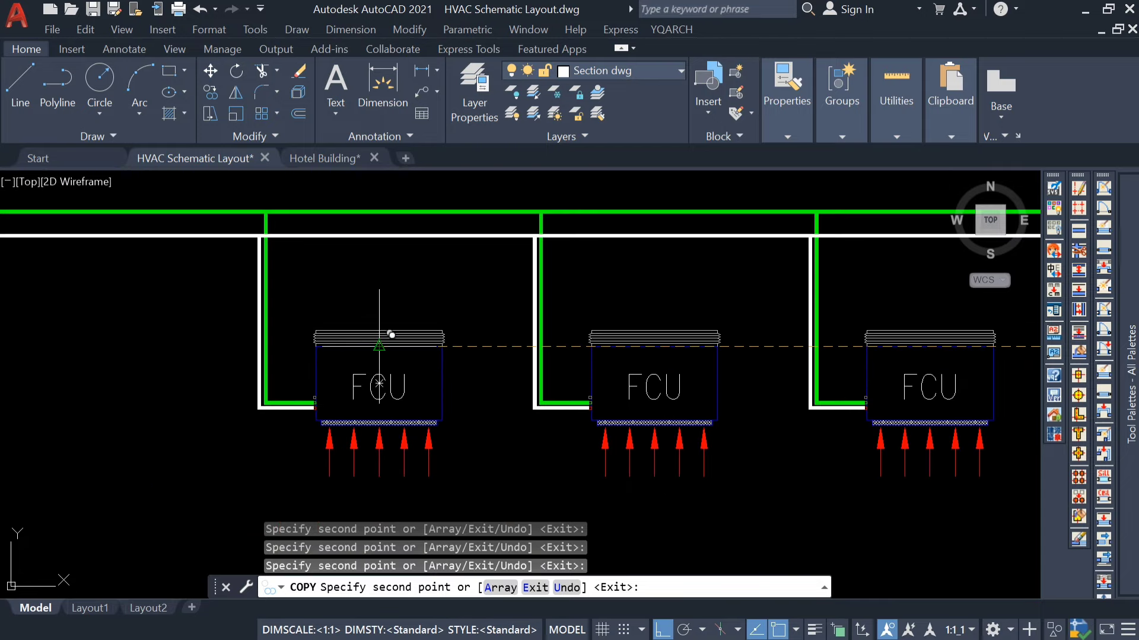
pyautogui.press('Escape')
# Step: Match the red riser's properties onto the white second-floor return main and the first FCU's return branch
pyautogui.scroll(-4, 290, 401)
pyautogui.write('ma')
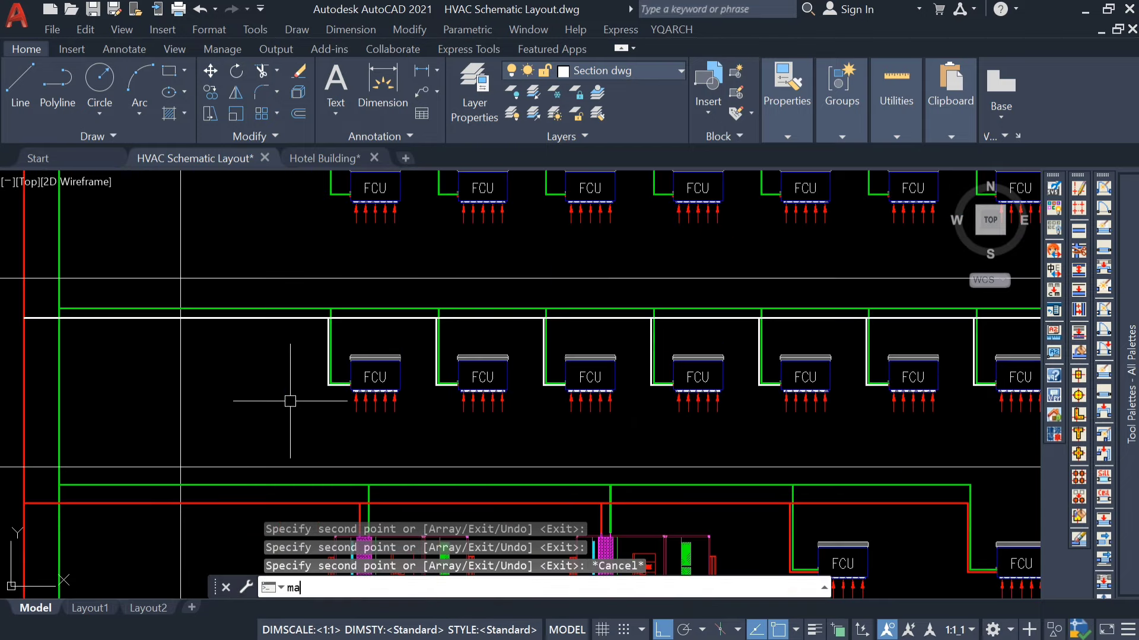
pyautogui.press('Return')
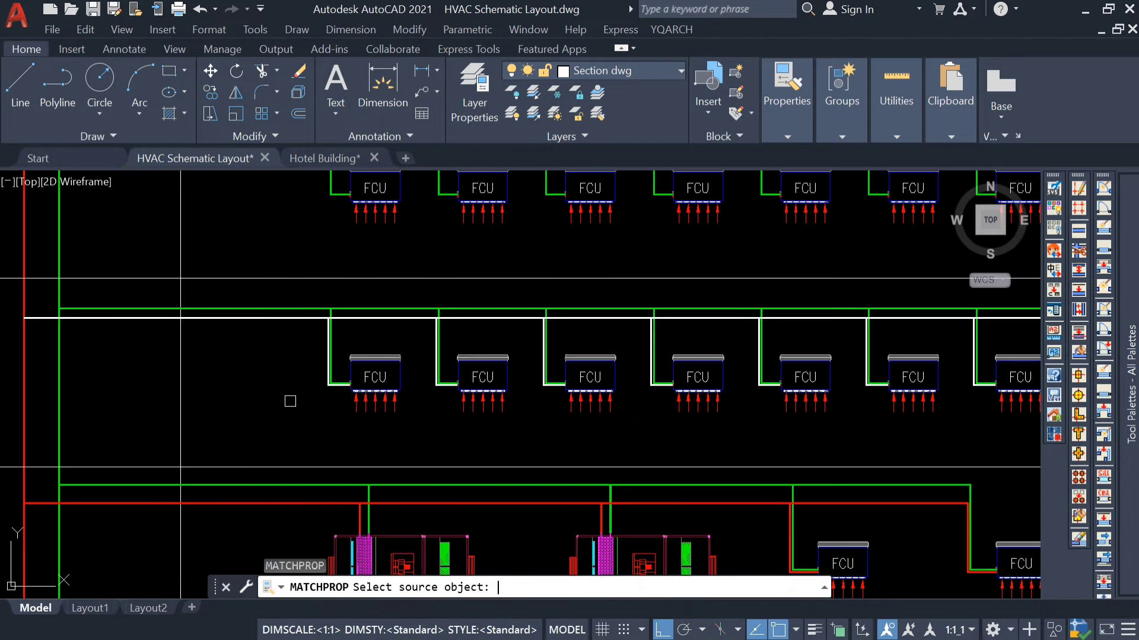
pyautogui.click(23, 381)
pyautogui.scroll(8, 243, 314)
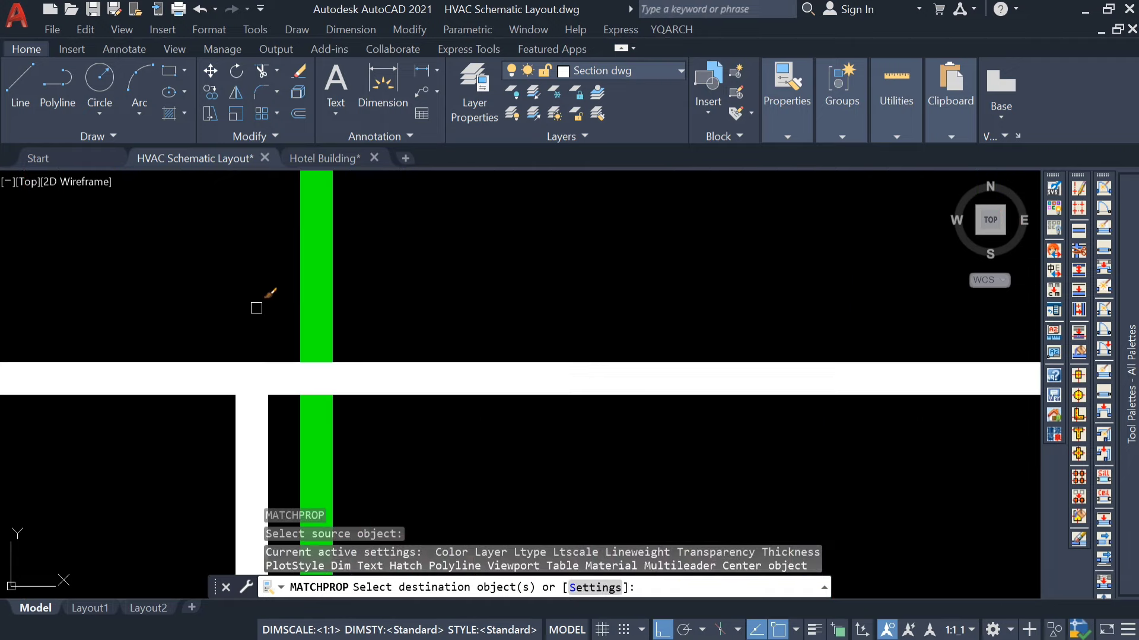
pyautogui.click(257, 308)
pyautogui.click(234, 399)
pyautogui.scroll(-5, 312, 345)
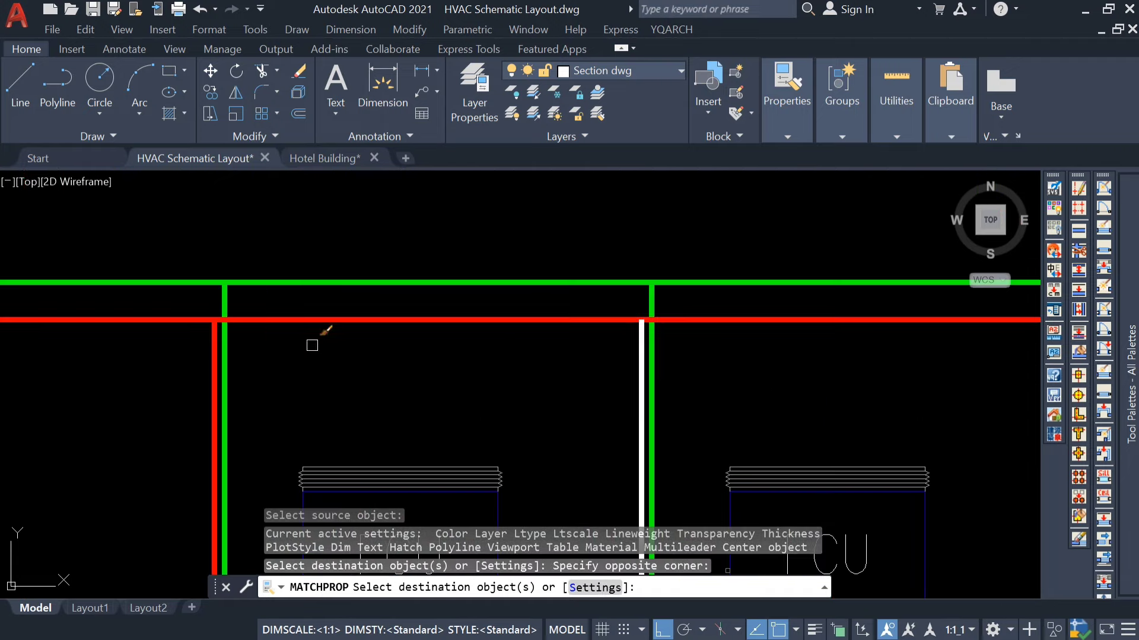
# Step: Apply the same red return properties to the return branches of the second through seventh FCUs on the second floor
pyautogui.click(637, 368)
pyautogui.scroll(-6, 595, 364)
pyautogui.moveTo(792, 361); pyautogui.dragTo(643, 351, button='middle')
pyautogui.scroll(6, 667, 345)
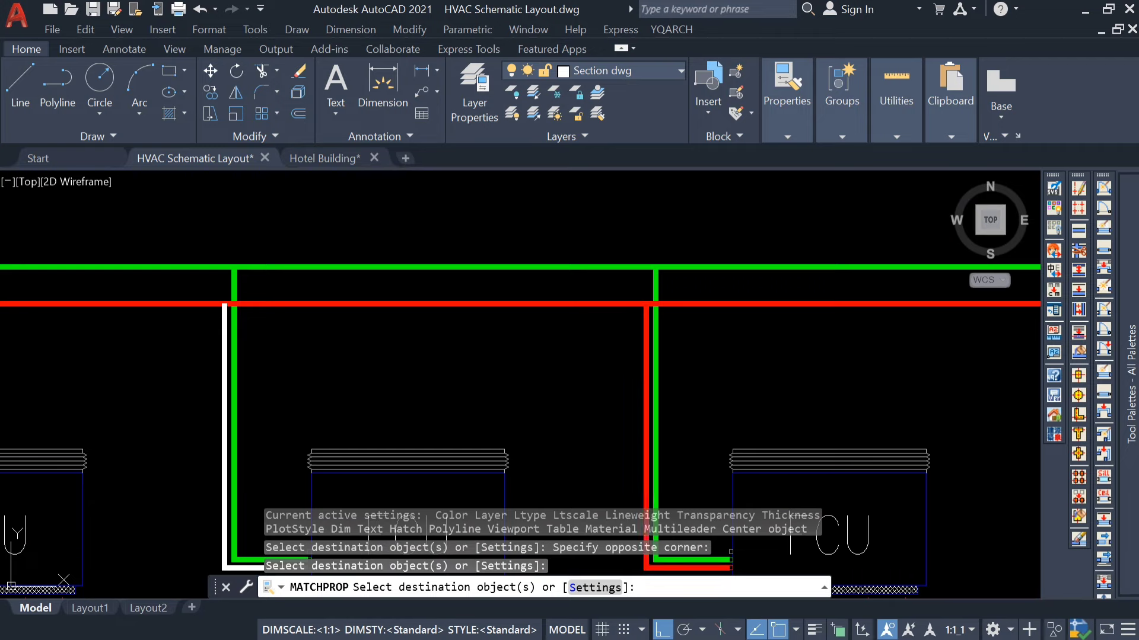
pyautogui.scroll(-6, 219, 339)
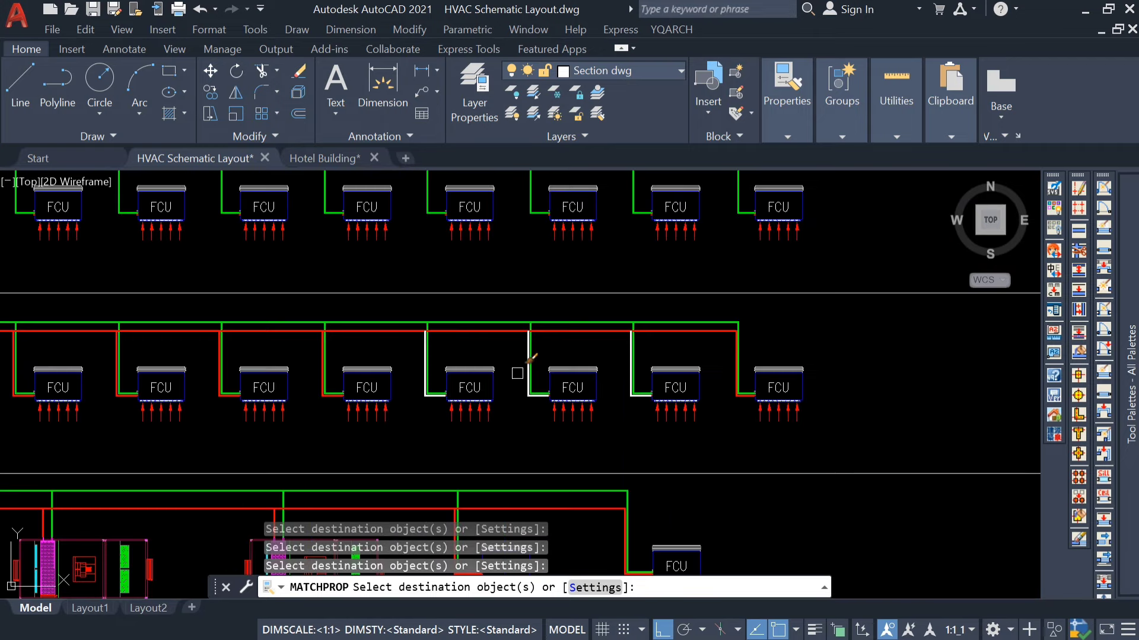
pyautogui.scroll(6, 341, 317)
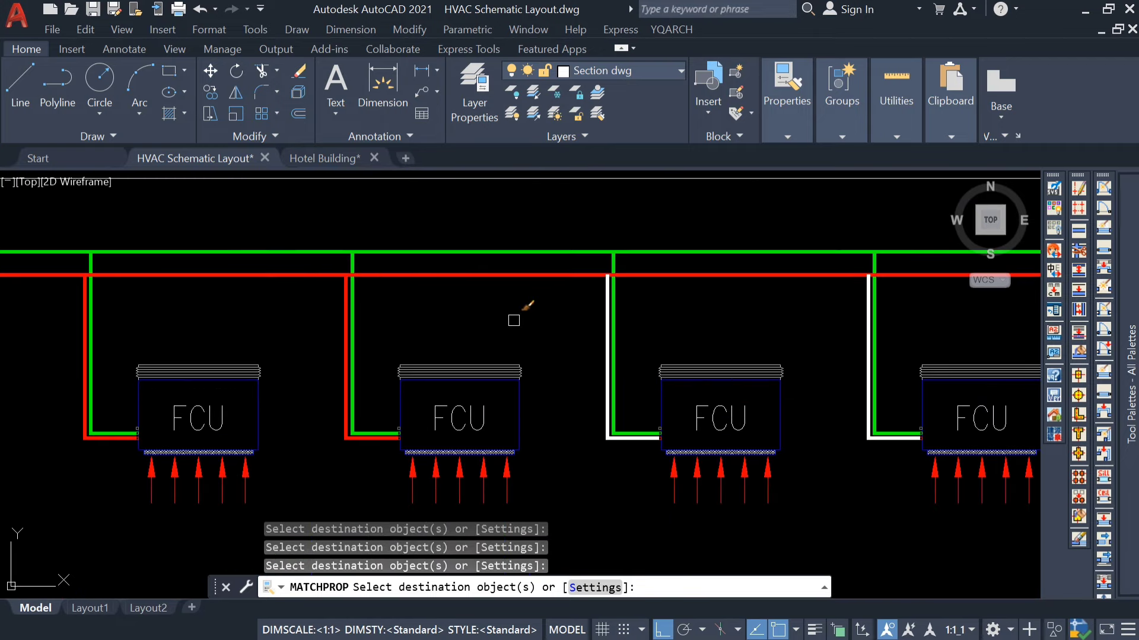
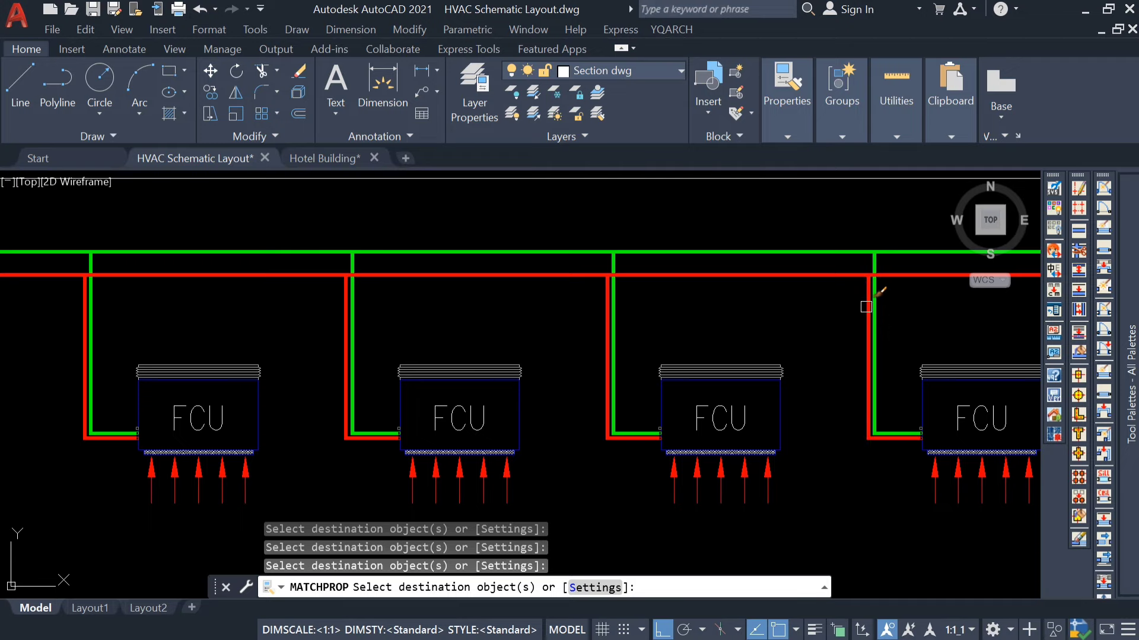
pyautogui.scroll(-5, 789, 323)
pyautogui.press('Escape')
# Step: Copy the second-floor return main and its seven FCU branches to the third floor, using the floor lines' endpoints as reference
pyautogui.scroll(10, 857, 312)
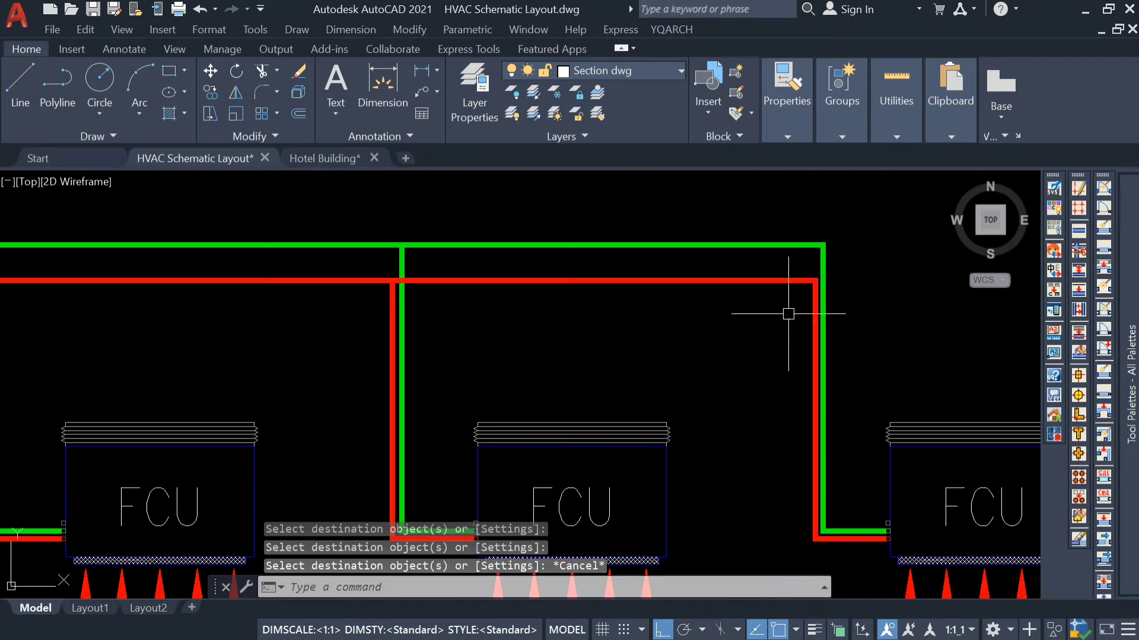
pyautogui.click(816, 272)
pyautogui.click(740, 333)
pyautogui.scroll(-4, 698, 321)
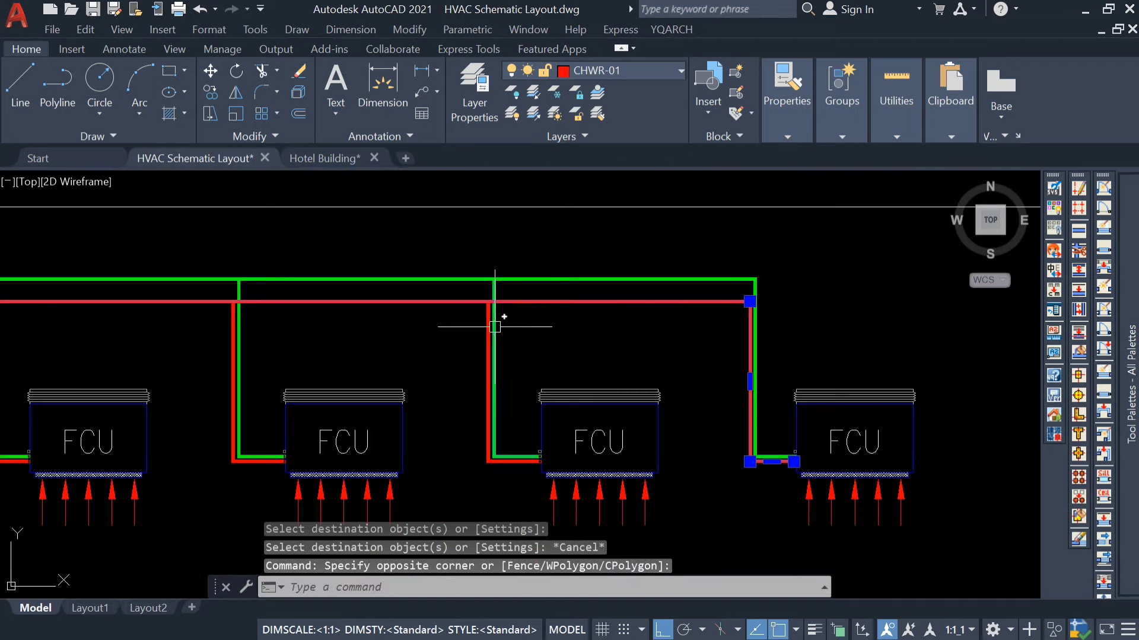
pyautogui.scroll(4, 491, 320)
pyautogui.click(473, 310)
pyautogui.scroll(-4, 473, 312)
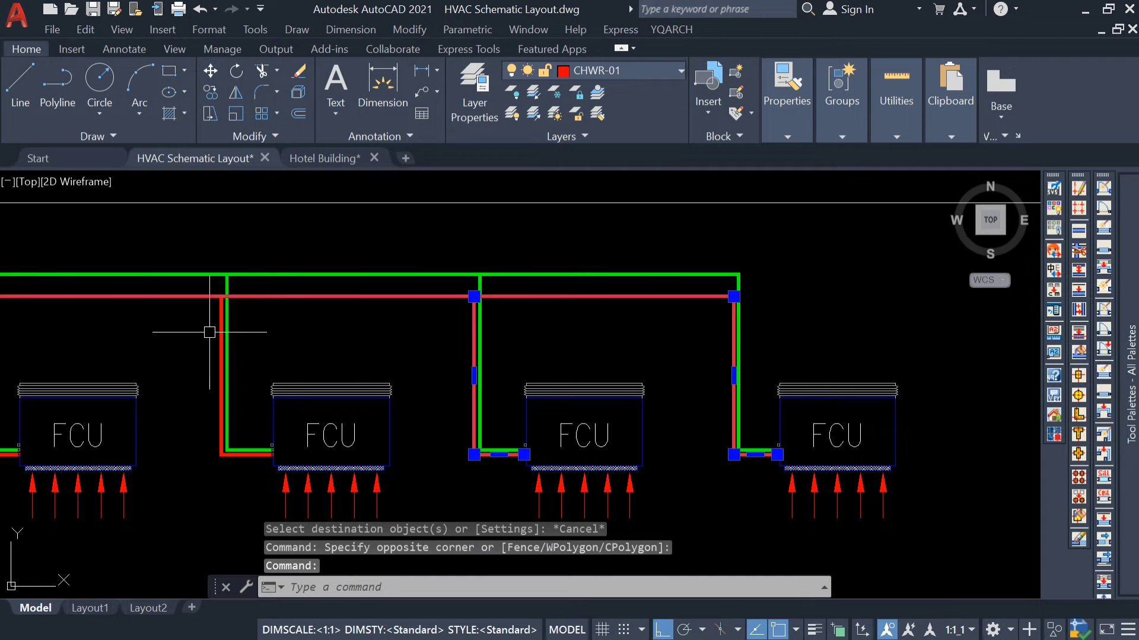
pyautogui.scroll(4, 213, 323)
pyautogui.click(228, 311)
pyautogui.scroll(-5, 228, 312)
pyautogui.scroll(2, 550, 359)
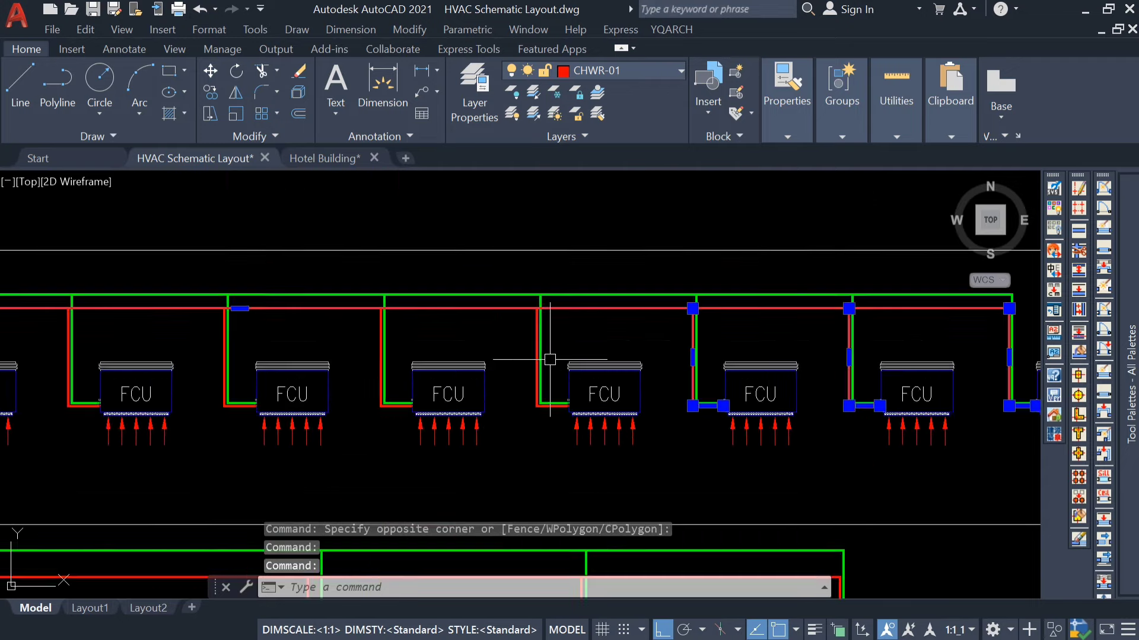
pyautogui.scroll(2, 552, 356)
pyautogui.click(526, 320)
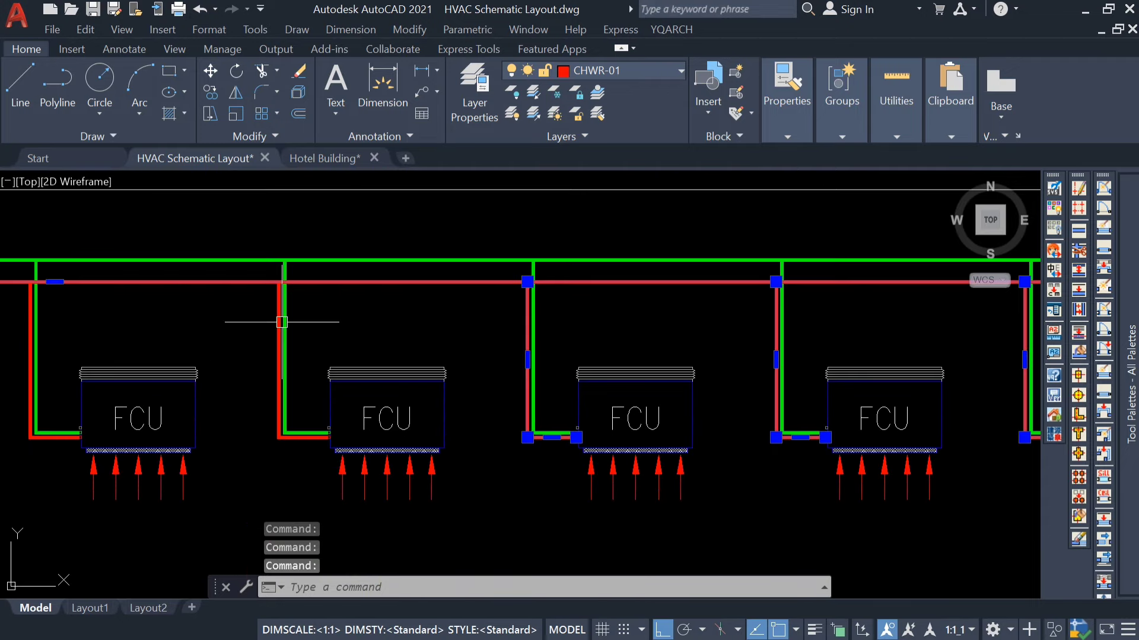
pyautogui.scroll(-4, 284, 359)
pyautogui.scroll(5, 343, 363)
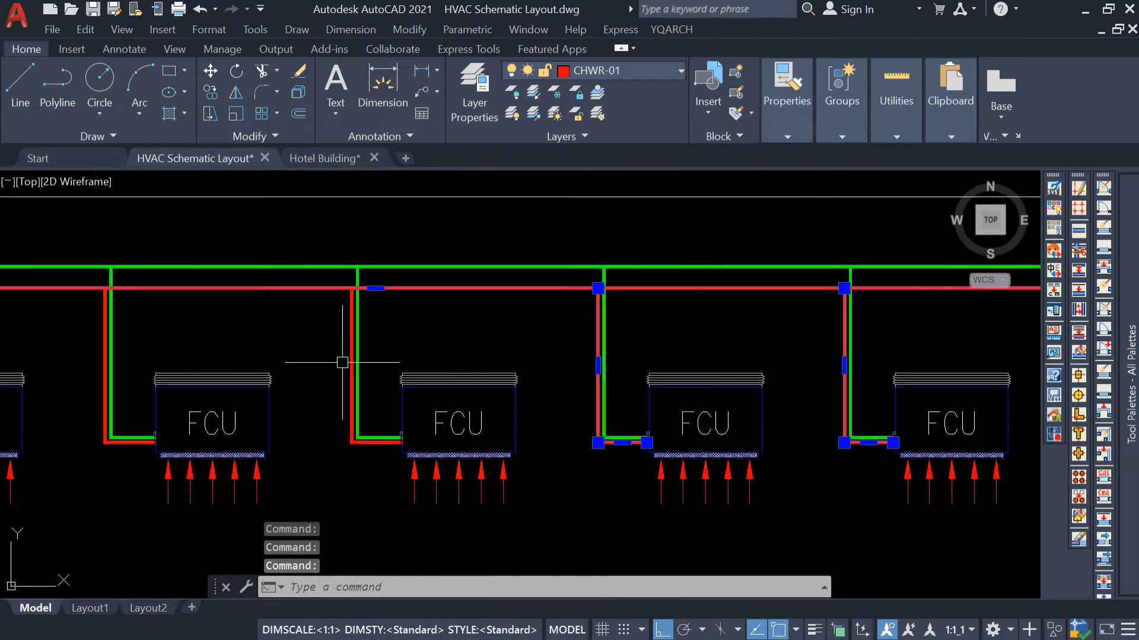
pyautogui.scroll(-2, 348, 347)
pyautogui.scroll(2, 166, 338)
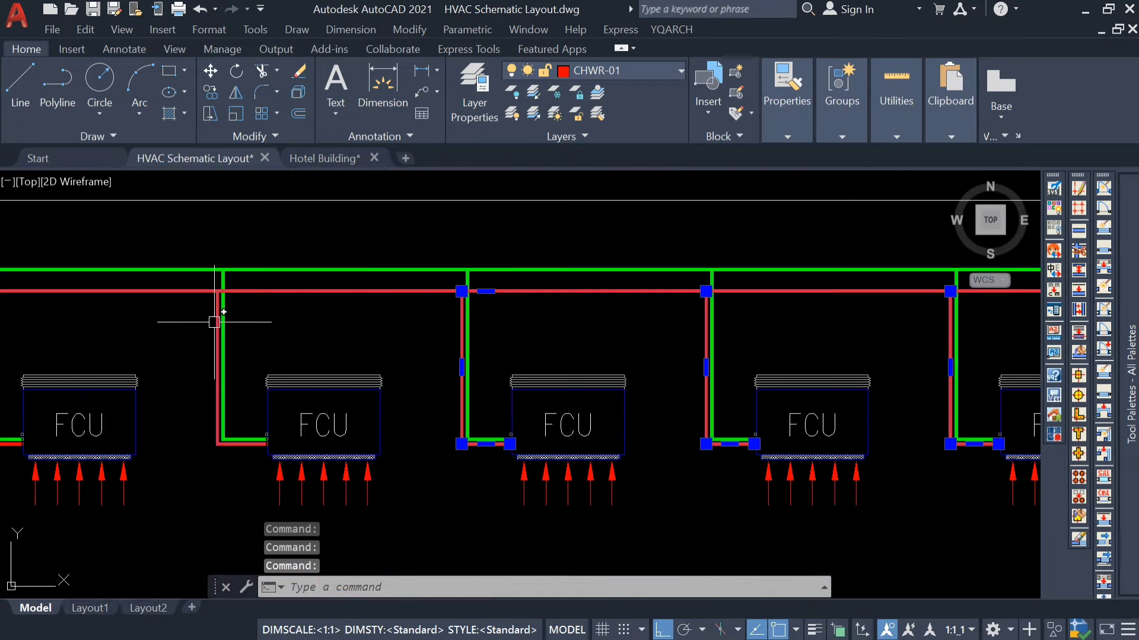
pyautogui.scroll(-3, 274, 351)
pyautogui.scroll(5, 393, 303)
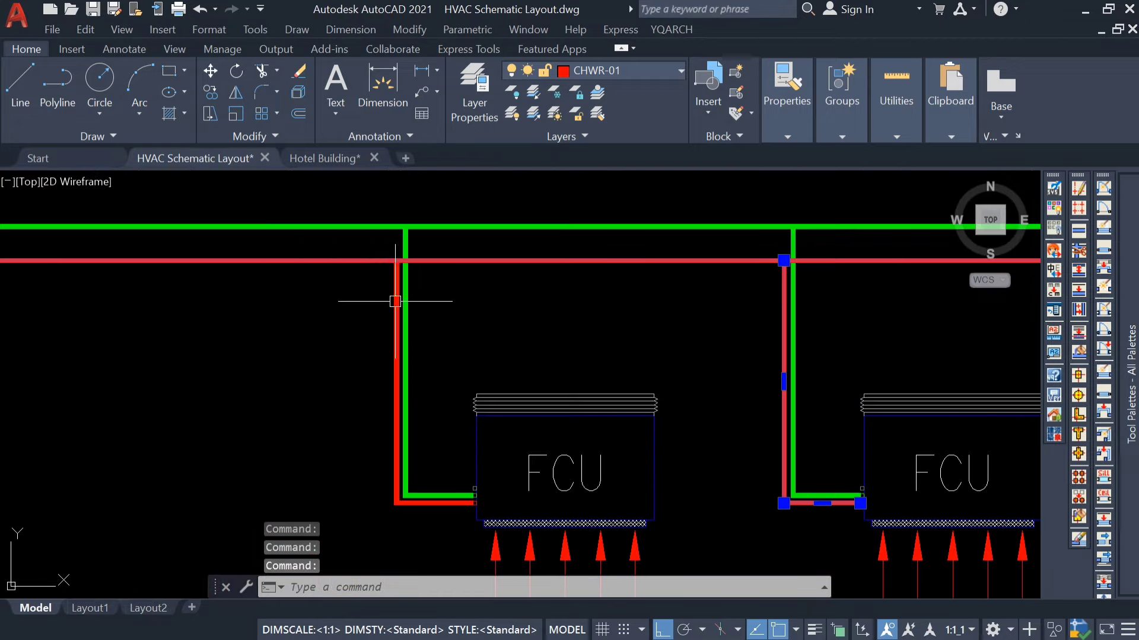
pyautogui.scroll(-5, 390, 305)
pyautogui.write('c')
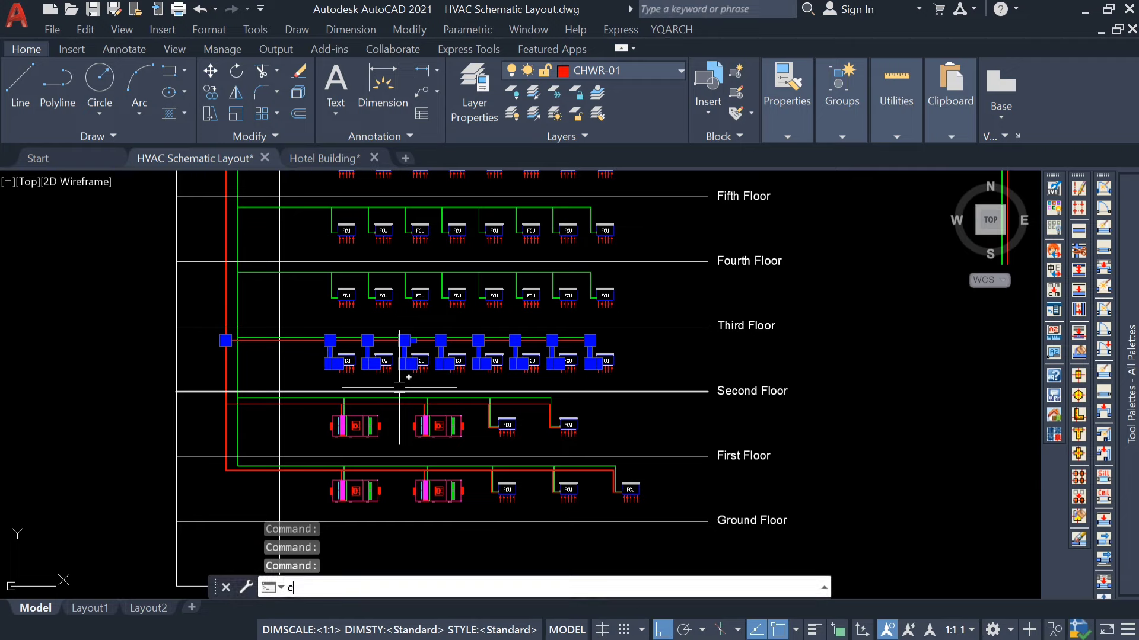
pyautogui.write('o')
pyautogui.press('Return')
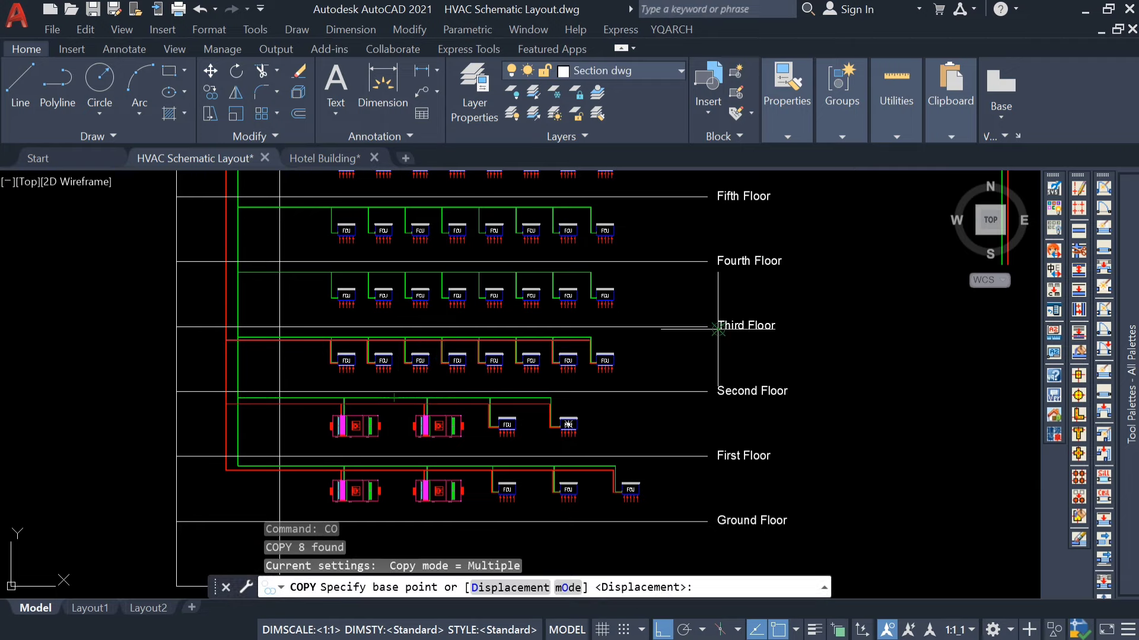
pyautogui.click(706, 327)
pyautogui.click(709, 261)
# Step: Place further copies of the return main and branches on the fourth through eighth floors, snapping to the floor lines' endpoints
pyautogui.moveTo(700, 191); pyautogui.dragTo(693, 318, button='middle')
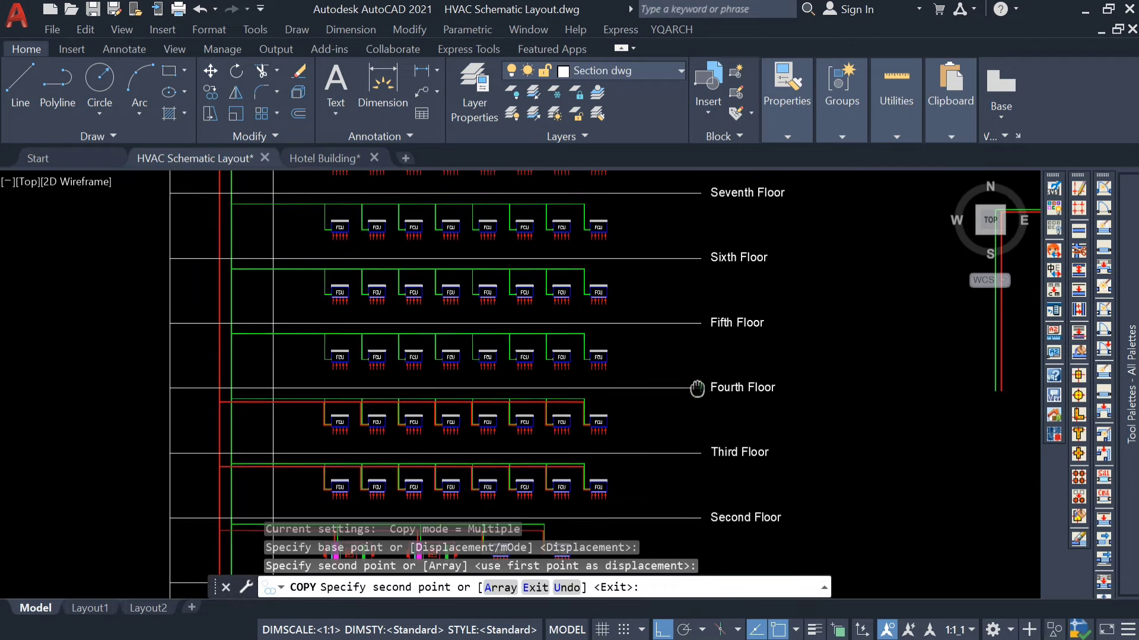
pyautogui.click(700, 324)
pyautogui.click(700, 259)
pyautogui.moveTo(700, 259); pyautogui.dragTo(691, 386, button='middle')
pyautogui.click(690, 320)
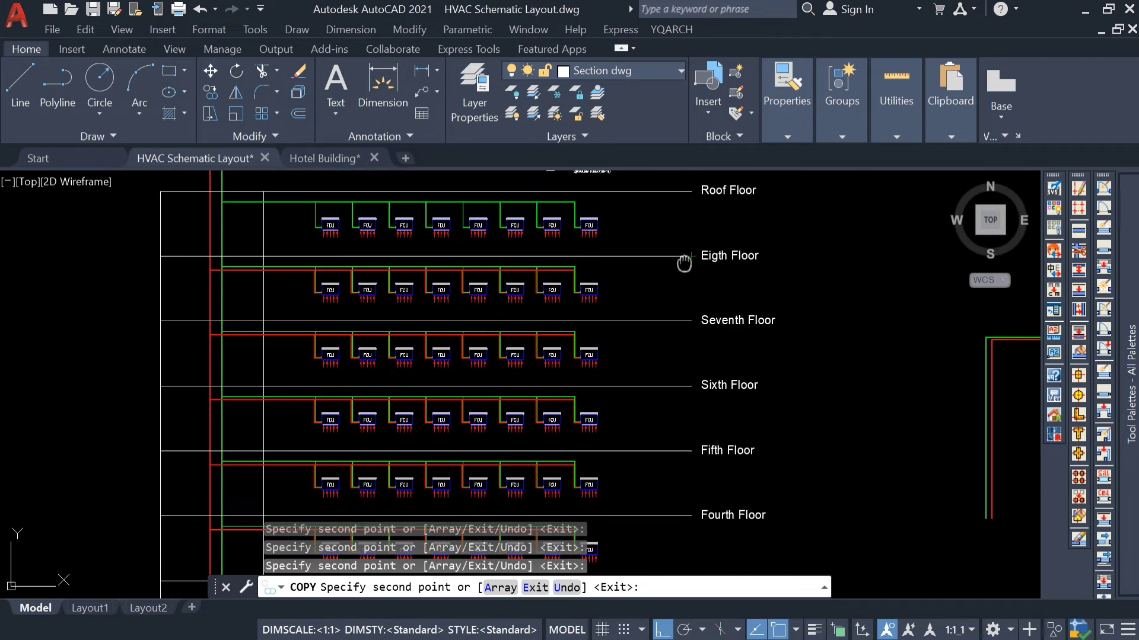
pyautogui.moveTo(684, 262); pyautogui.dragTo(688, 396, button='middle')
pyautogui.press('Escape')
pyautogui.scroll(-3, 381, 379)
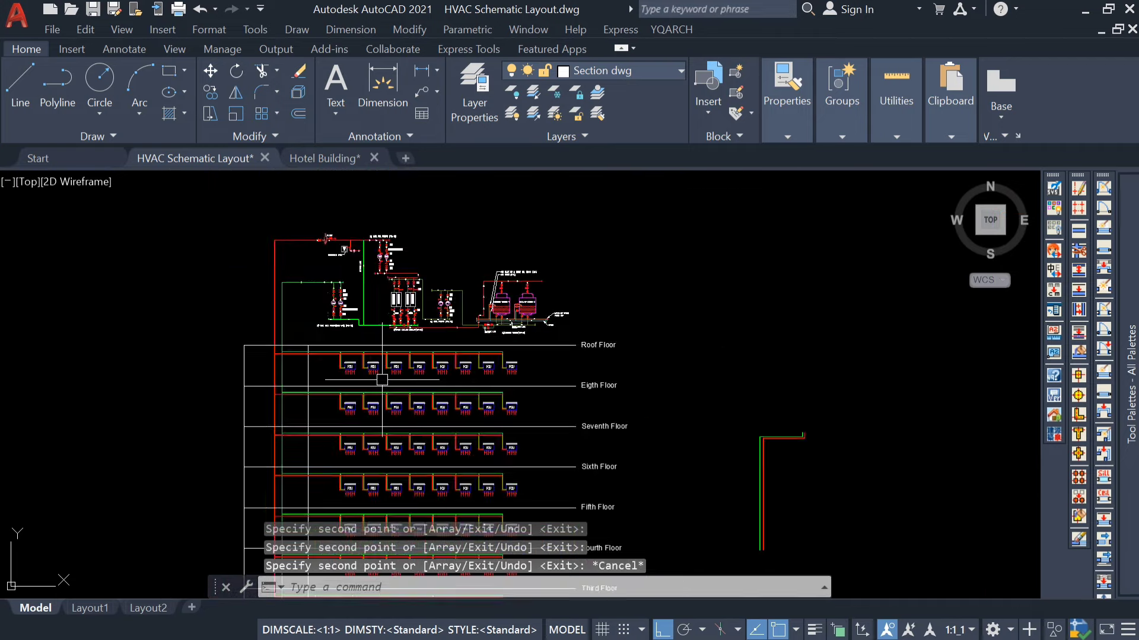
pyautogui.scroll(-2, 382, 379)
pyautogui.moveTo(391, 416); pyautogui.dragTo(434, 292, button='middle')
pyautogui.scroll(2, 405, 380)
pyautogui.moveTo(400, 439); pyautogui.dragTo(395, 383, button='middle')
pyautogui.scroll(2, 394, 382)
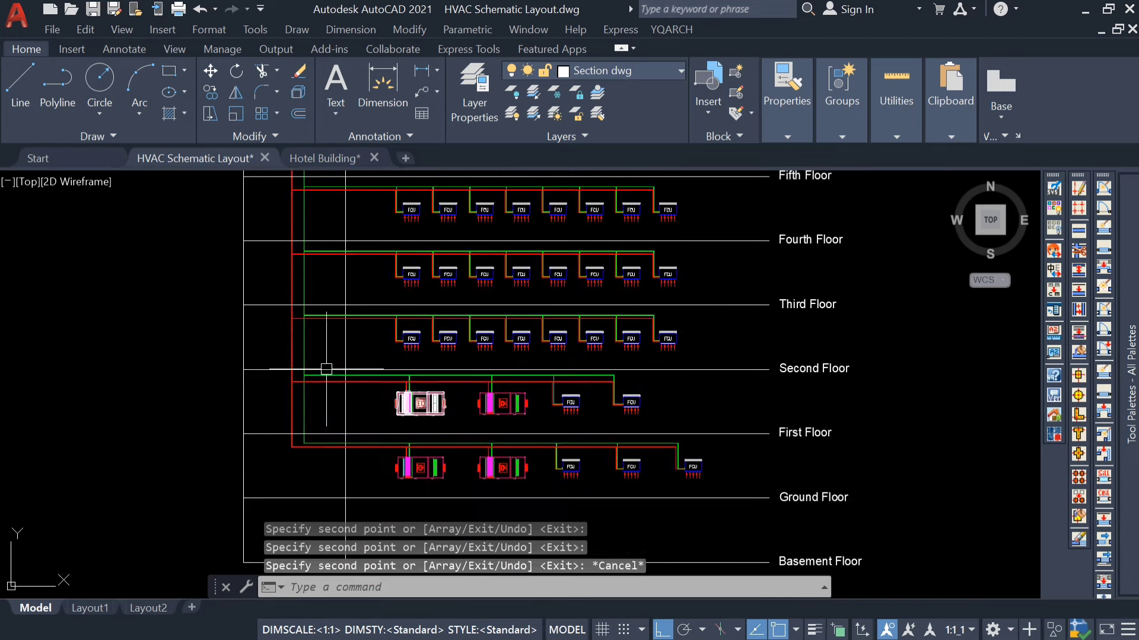
# Step: Delete the leftover pipe pieces and the spare FCU block lying beside the schematic
pyautogui.scroll(3, 326, 369)
pyautogui.scroll(-4, 323, 376)
pyautogui.scroll(-3, 589, 320)
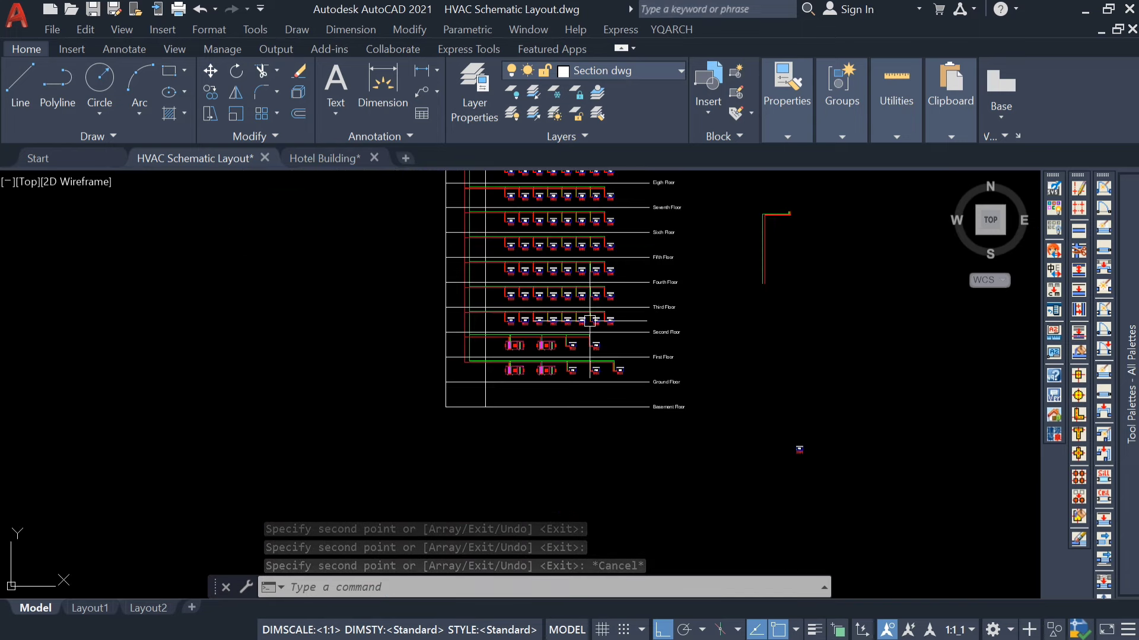
pyautogui.moveTo(589, 323); pyautogui.dragTo(592, 471, button='middle')
pyautogui.scroll(3, 547, 322)
pyautogui.scroll(-3, 577, 357)
pyautogui.moveTo(647, 410); pyautogui.dragTo(537, 260, button='middle')
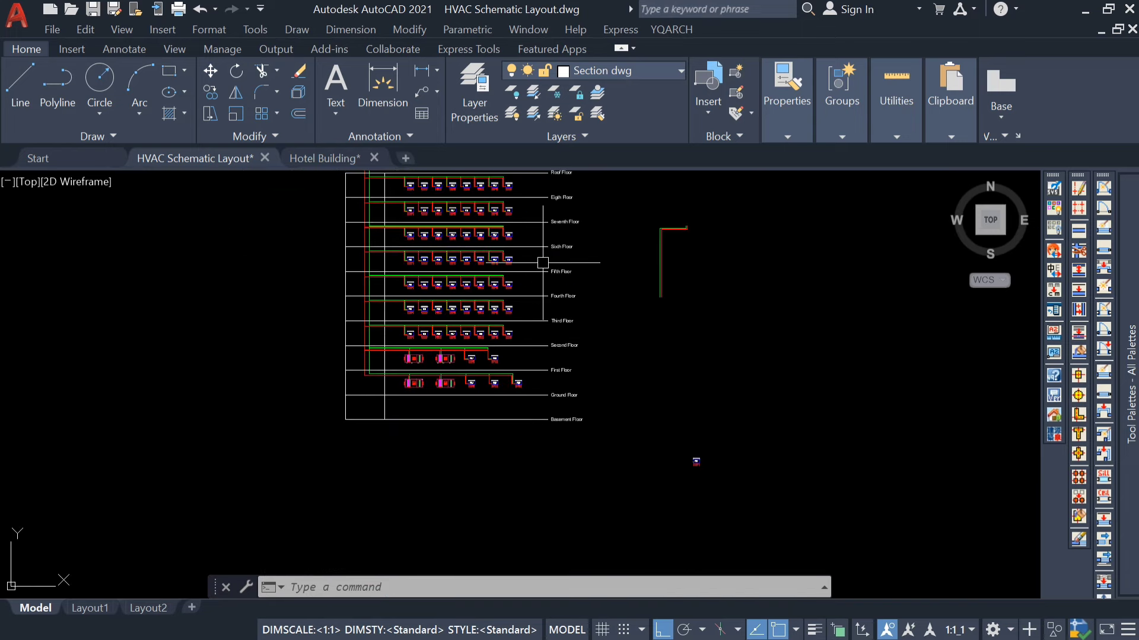
pyautogui.click(762, 216)
pyautogui.click(648, 521)
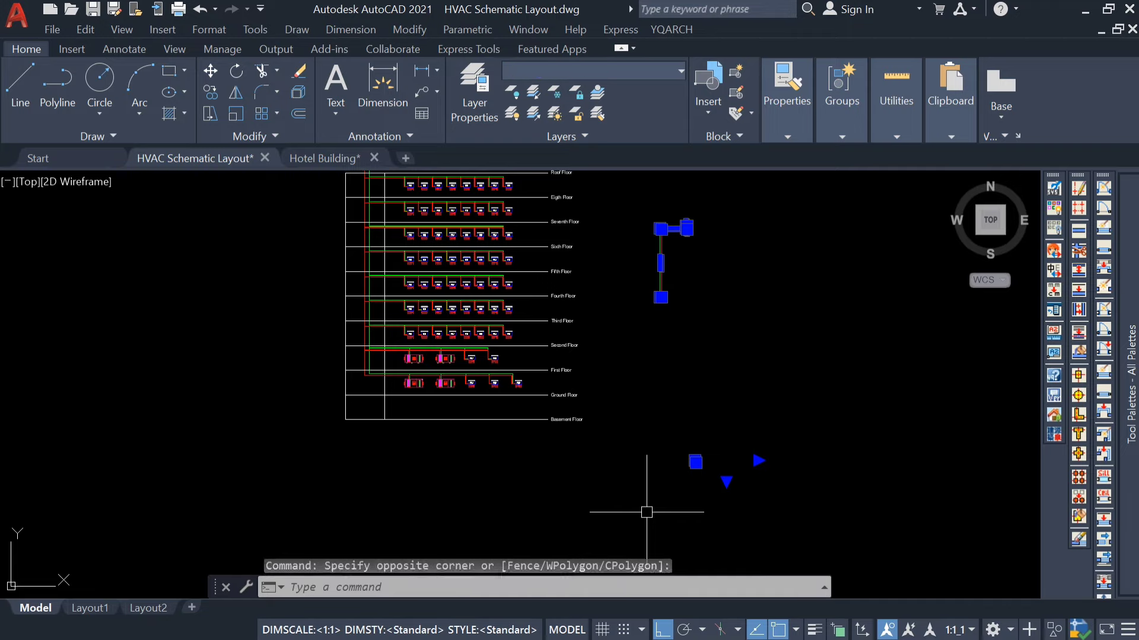
pyautogui.press('Delete')
# Step: Copy the Basement Floor label to the empty space below the basement line, with ortho mode off
pyautogui.moveTo(558, 285); pyautogui.dragTo(539, 379, button='middle')
pyautogui.scroll(4, 376, 231)
pyautogui.moveTo(403, 436); pyautogui.dragTo(368, 315, button='middle')
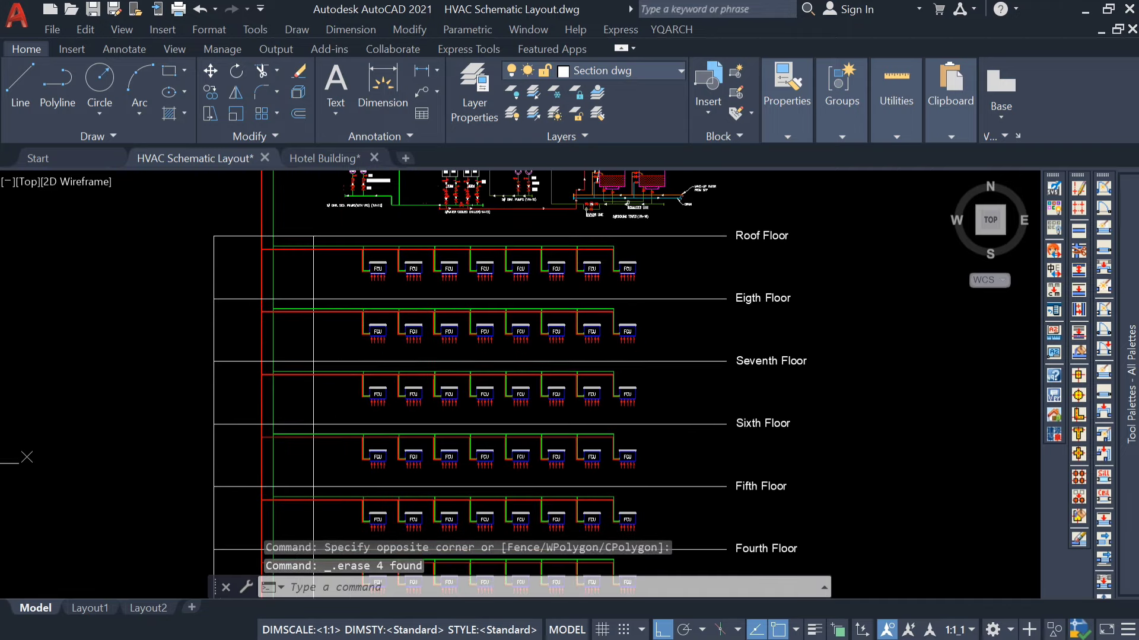
pyautogui.scroll(-2, 353, 369)
pyautogui.moveTo(528, 427); pyautogui.dragTo(528, 424, button='middle')
pyautogui.scroll(-2, 528, 430)
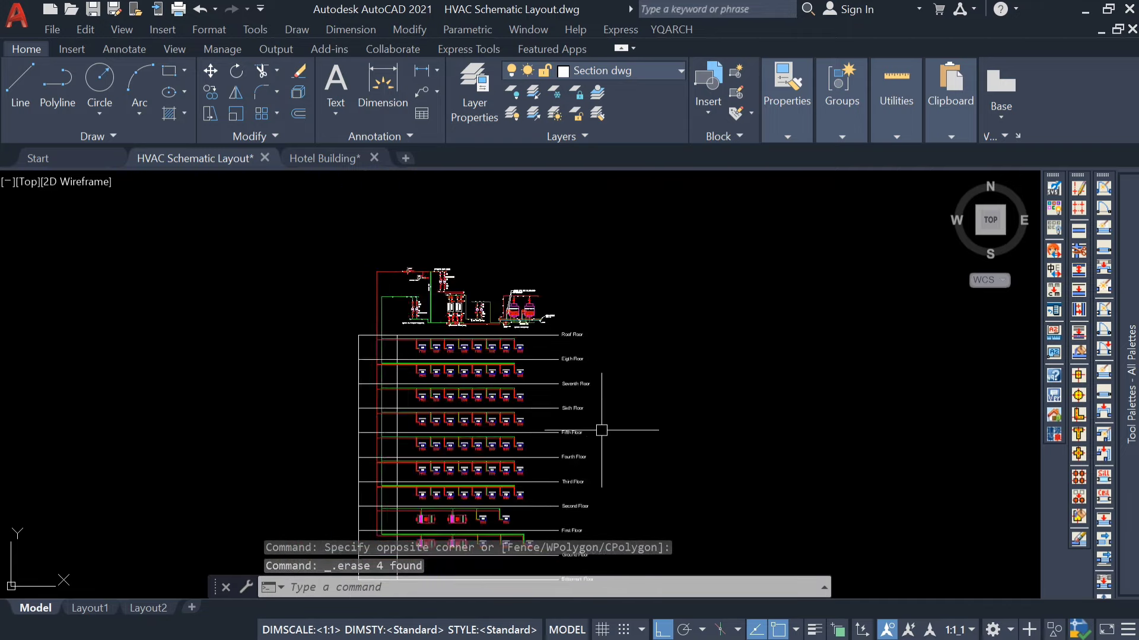
pyautogui.moveTo(721, 439); pyautogui.dragTo(622, 376, button='middle')
pyautogui.scroll(2, 454, 439)
pyautogui.scroll(4, 589, 482)
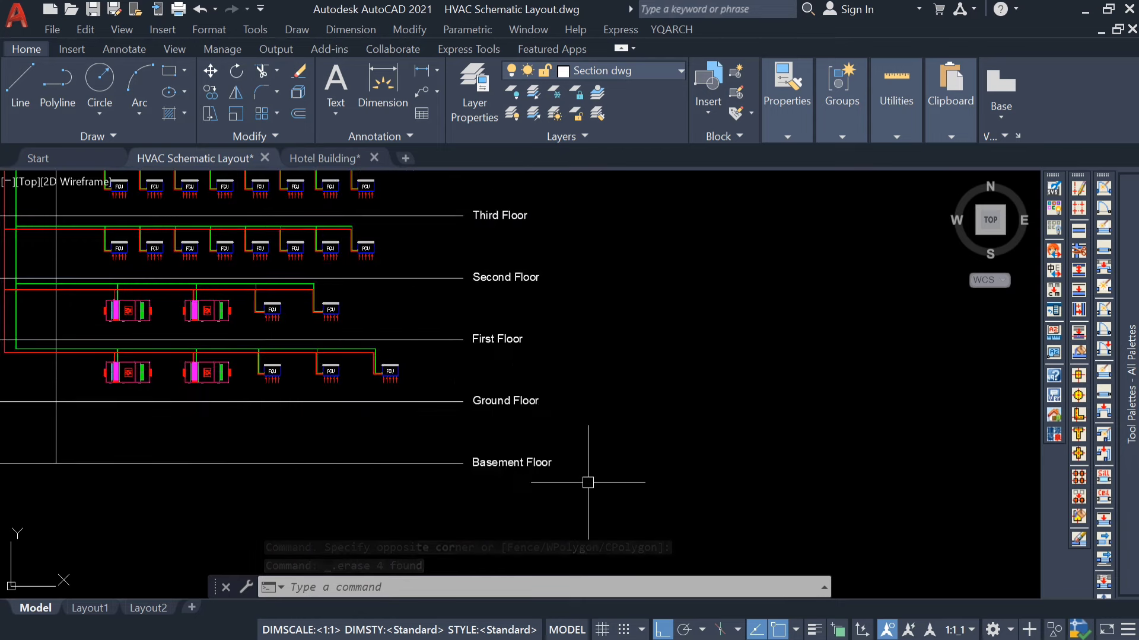
pyautogui.click(539, 466)
pyautogui.write('co')
pyautogui.press('Return')
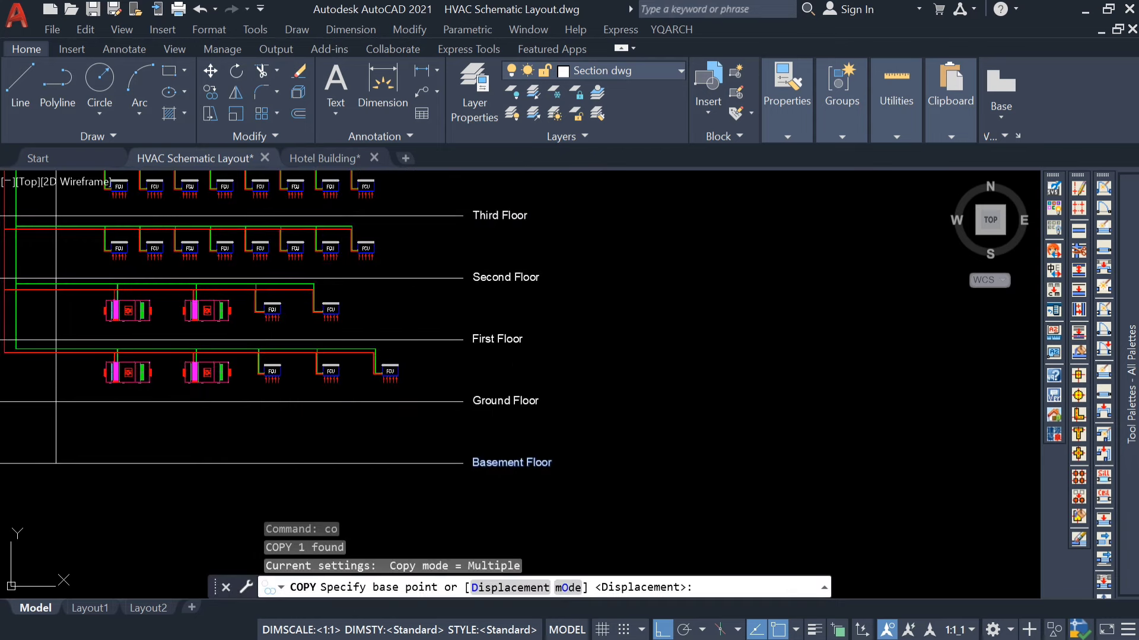
pyautogui.click(722, 409)
pyautogui.moveTo(608, 452); pyautogui.dragTo(677, 379, button='middle')
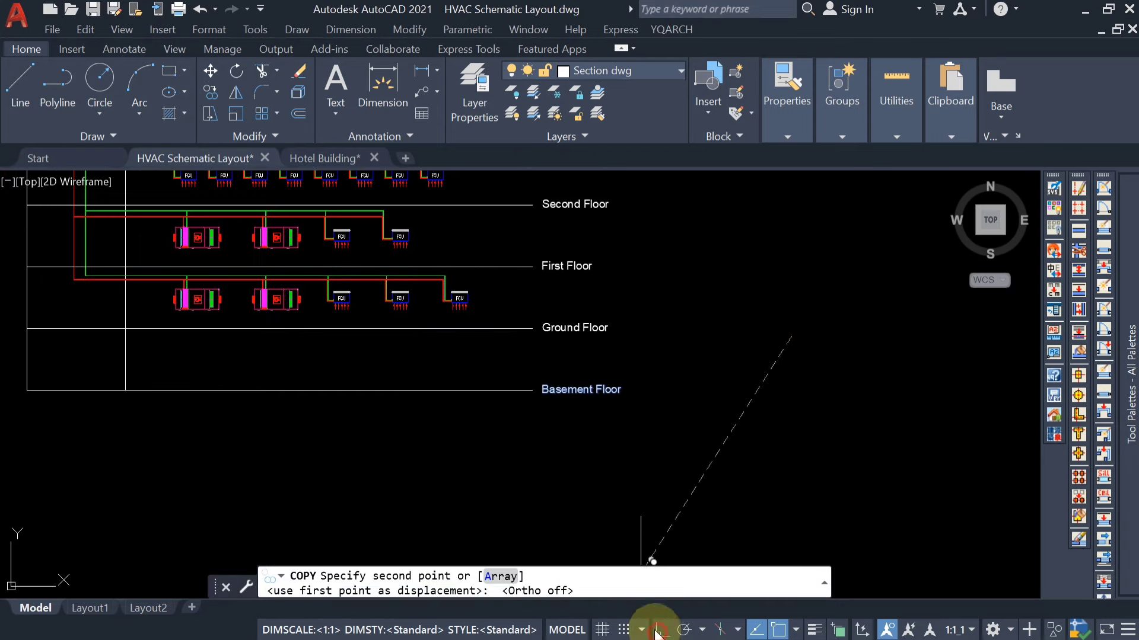
pyautogui.press('Escape')
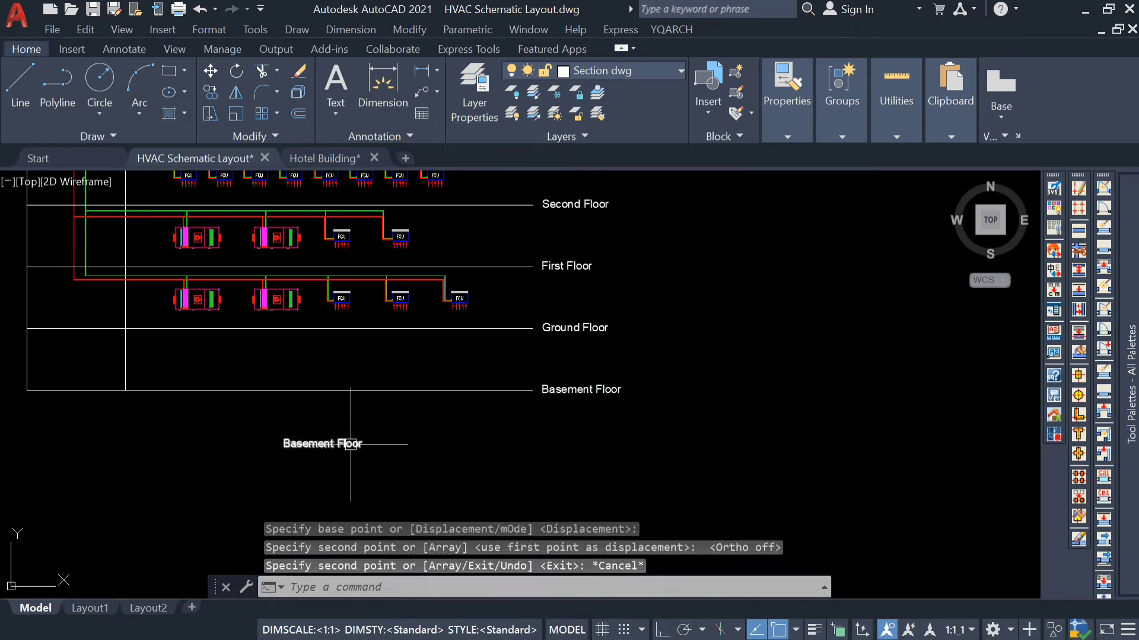
# Step: Change the copied label's text to "Chilled Water Pipe Schematic Layout"
pyautogui.doubleClick(351, 443)
pyautogui.moveTo(385, 444); pyautogui.dragTo(242, 439)
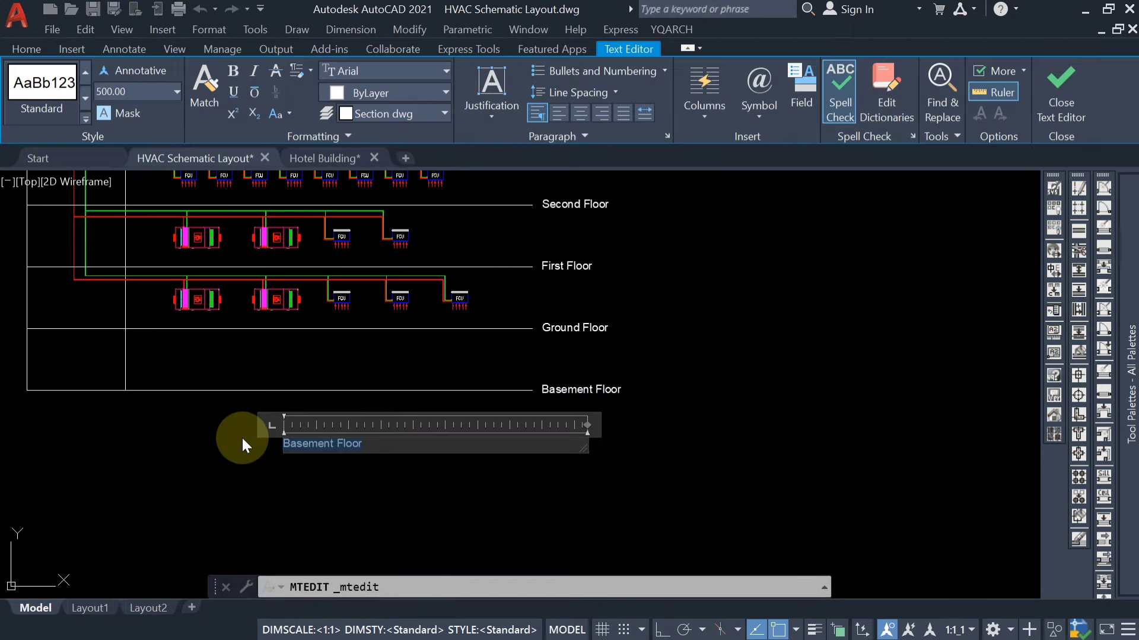
pyautogui.write('Chilled')
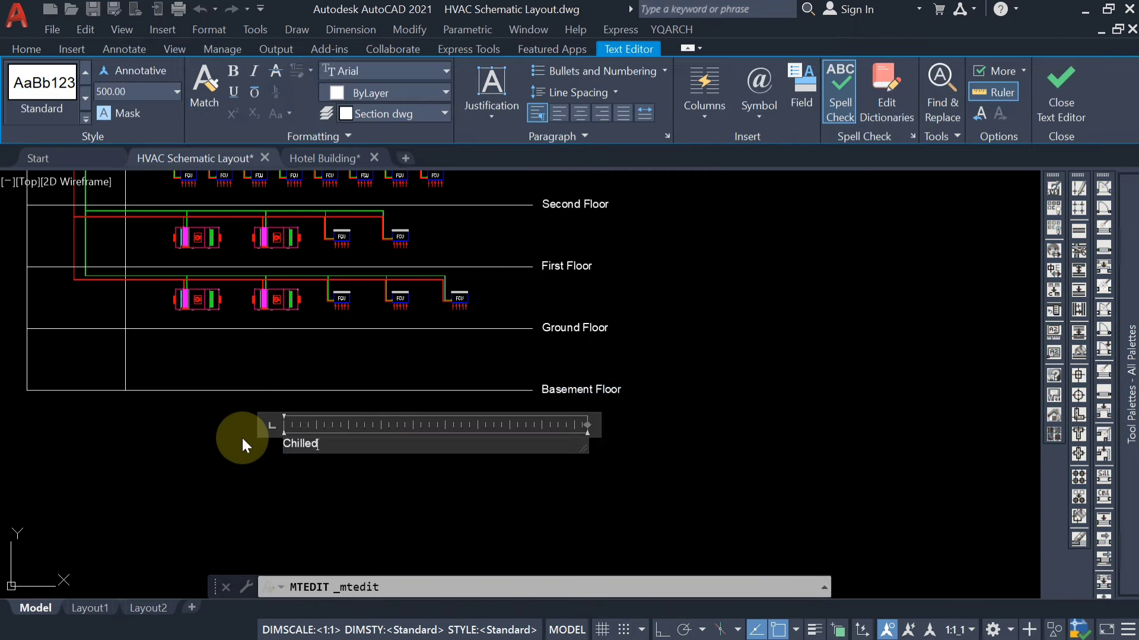
pyautogui.write(' Water Pipe Schematic Layout')
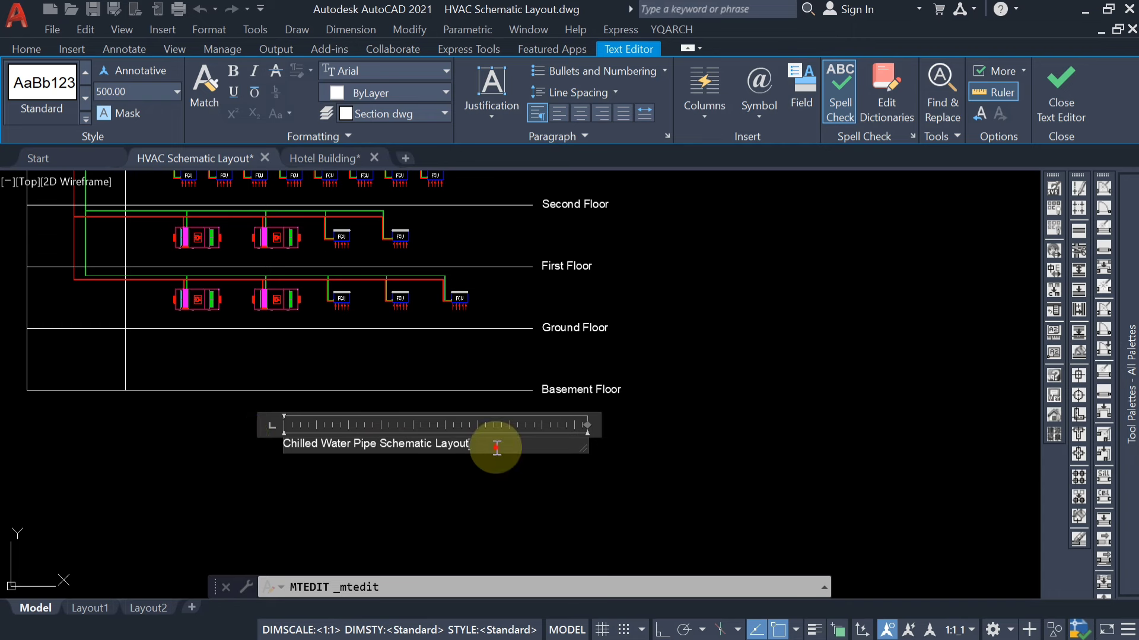
# Step: Set the title's text height to 2000 and widen its text frame so the title fits on one line
pyautogui.moveTo(500, 445); pyautogui.dragTo(177, 445)
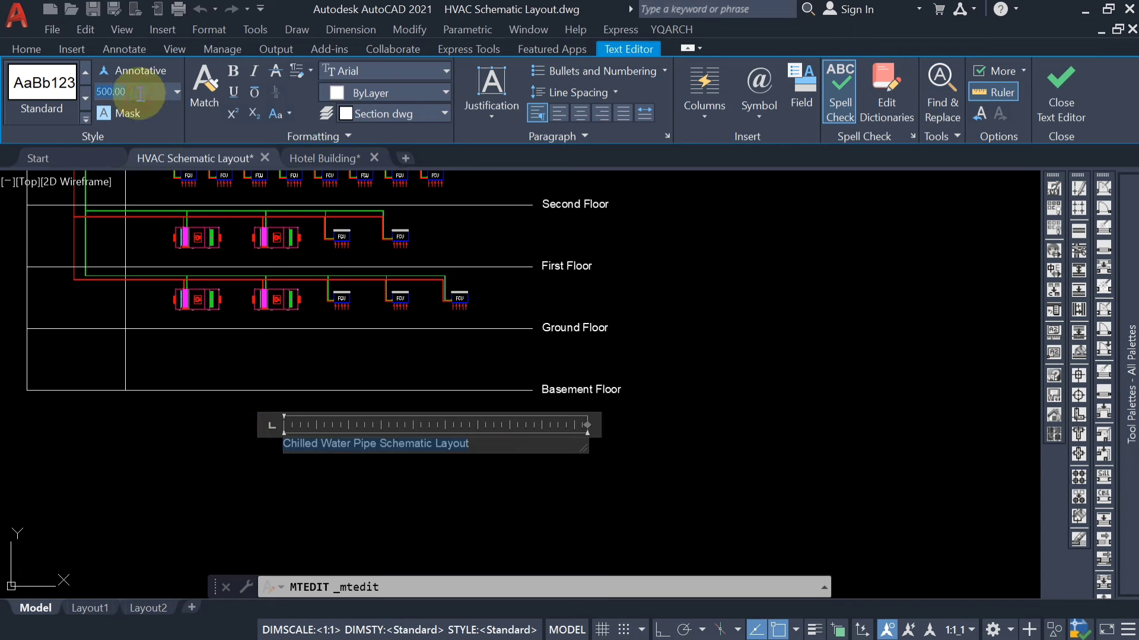
pyautogui.press('Return')
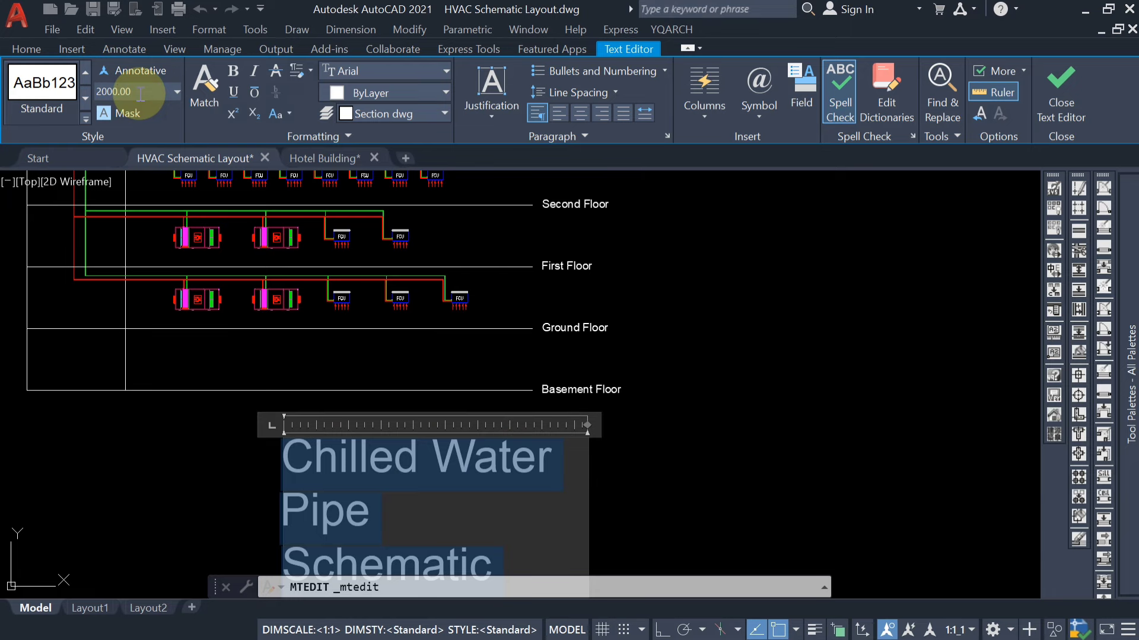
pyautogui.scroll(-5, 249, 220)
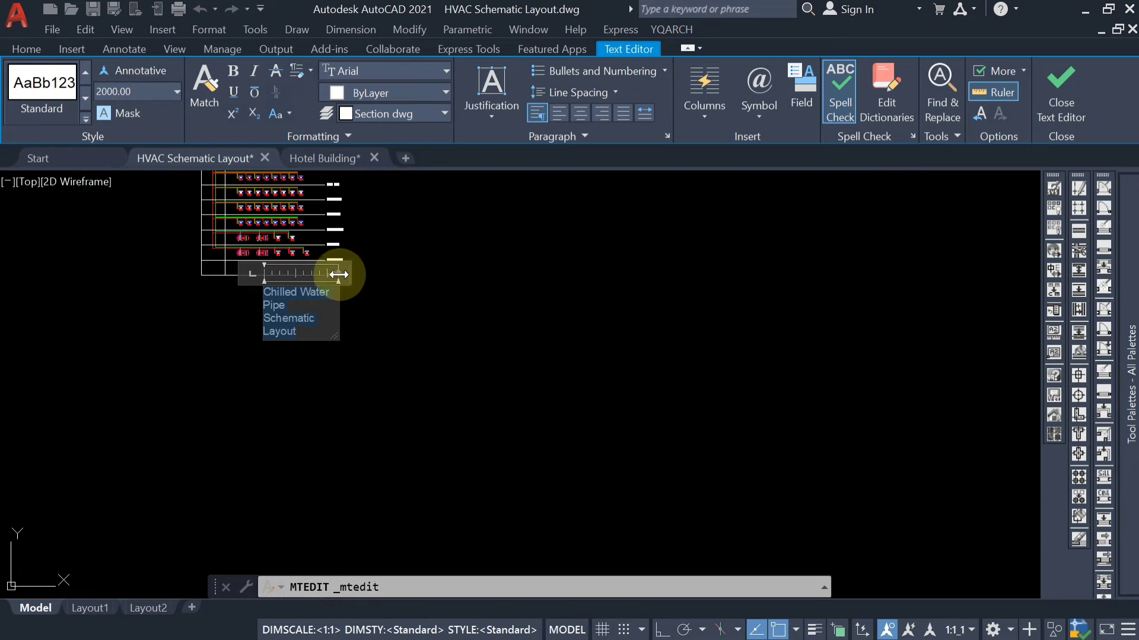
pyautogui.moveTo(339, 274); pyautogui.dragTo(458, 279)
pyautogui.press('Escape')
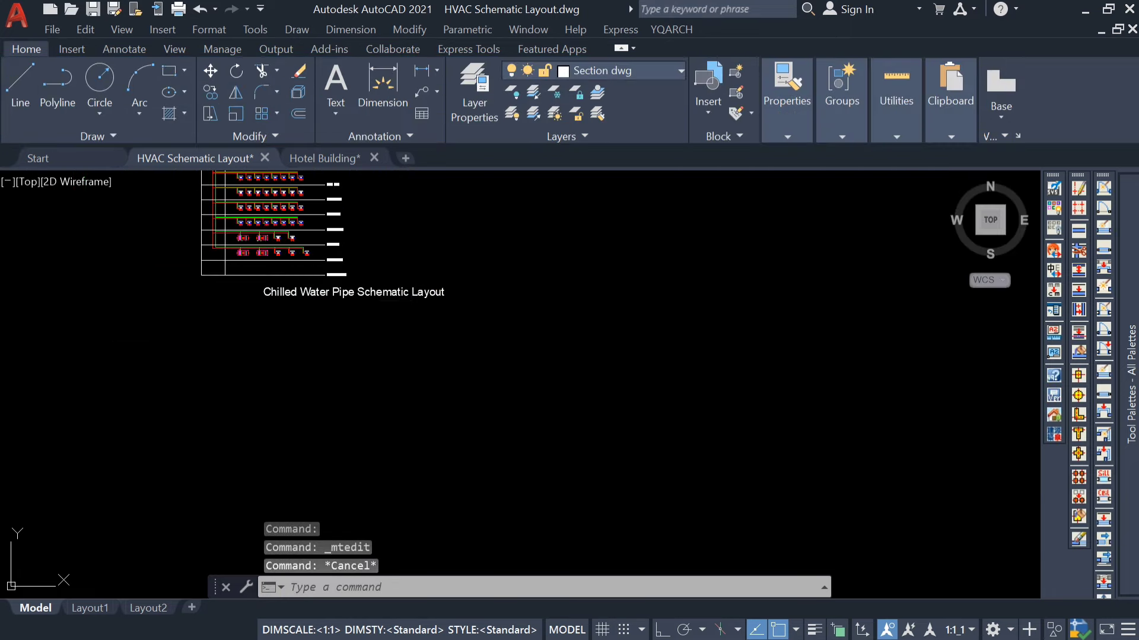
# Step: Move the enlarged title left and slightly down, beneath the building schematic
pyautogui.click(410, 293)
pyautogui.press('Escape')
pyautogui.click(410, 290)
pyautogui.press('Return')
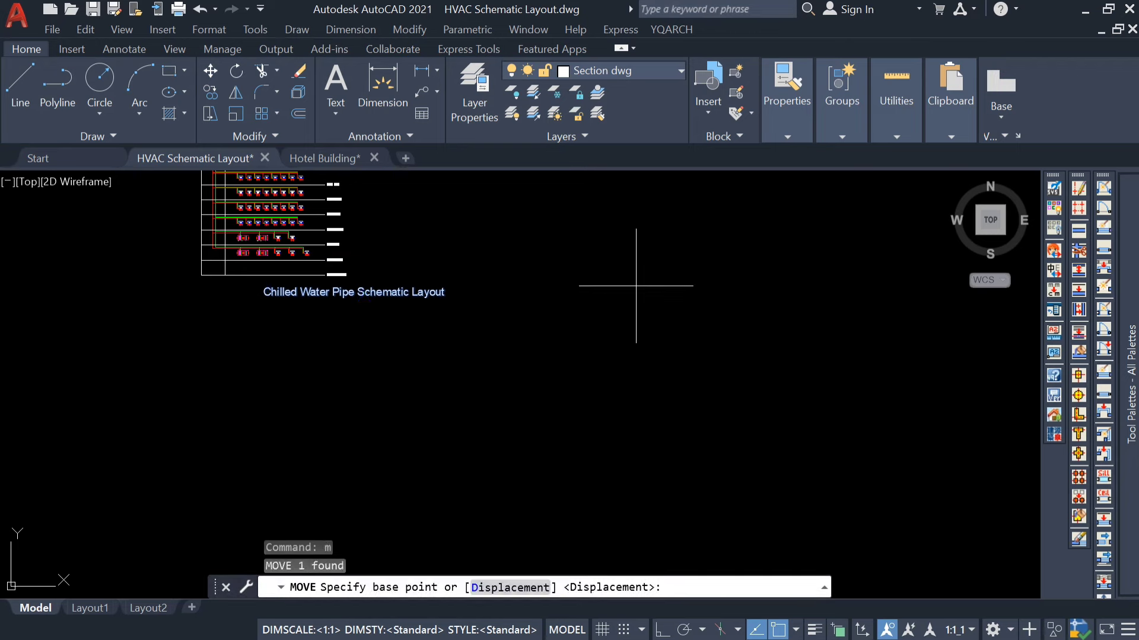
pyautogui.click(636, 287)
pyautogui.click(563, 299)
pyautogui.press('Escape')
# Step: Reduce the text height of the Chilled Water Pipe Schematic Layout title
pyautogui.moveTo(433, 337); pyautogui.dragTo(574, 441, button='middle')
pyautogui.doubleClick(449, 410)
pyautogui.moveTo(523, 407); pyautogui.dragTo(212, 417)
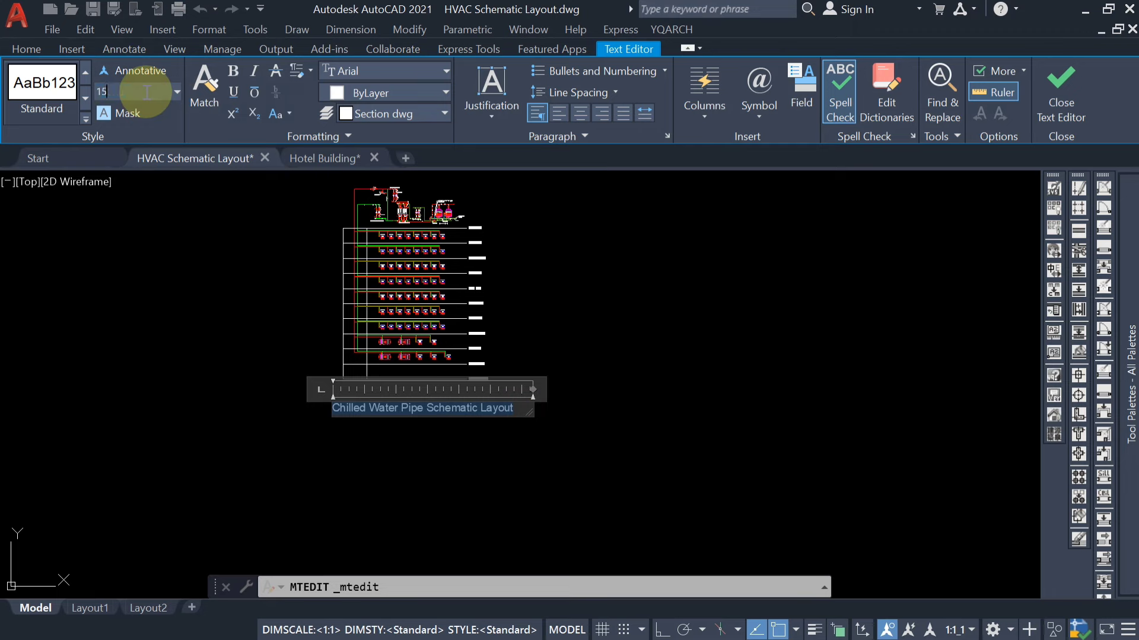
pyautogui.press('Return')
pyautogui.click(376, 432)
pyautogui.press('Escape')
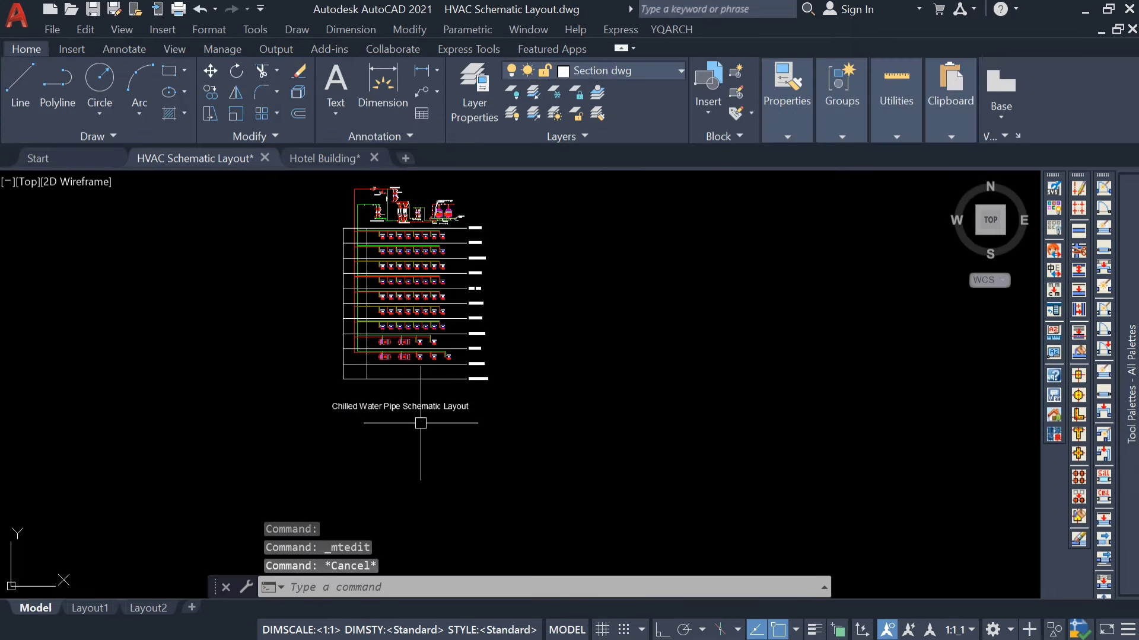
# Step: Shift the resized title slightly right to centre it beneath the schematic
pyautogui.click(416, 416)
pyautogui.click(379, 392)
pyautogui.write('m')
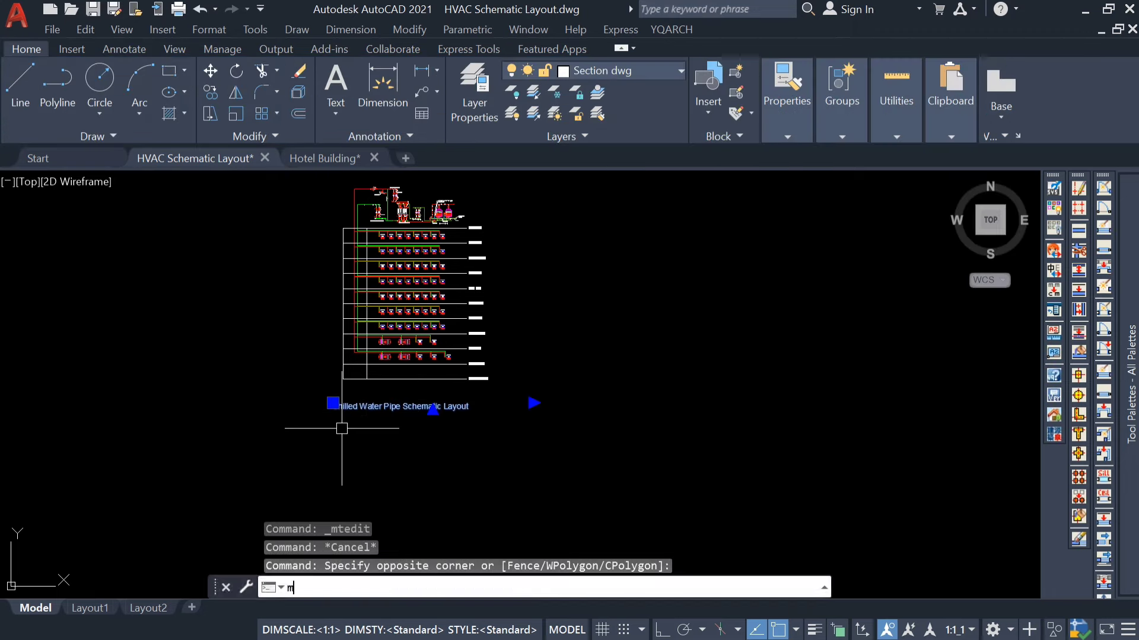
pyautogui.press('Return')
pyautogui.click(384, 469)
pyautogui.press('Escape')
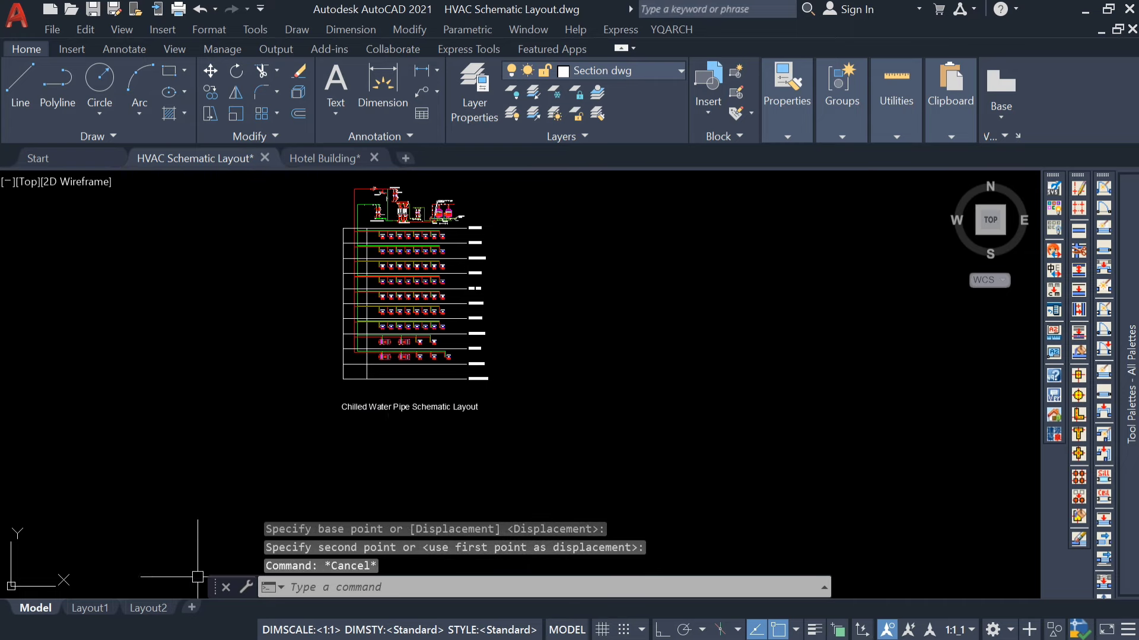
# Step: Switch to the Hotel Building drawing and examine the pipe flow and size labels of the two ground-floor air handling units
pyautogui.click(339, 158)
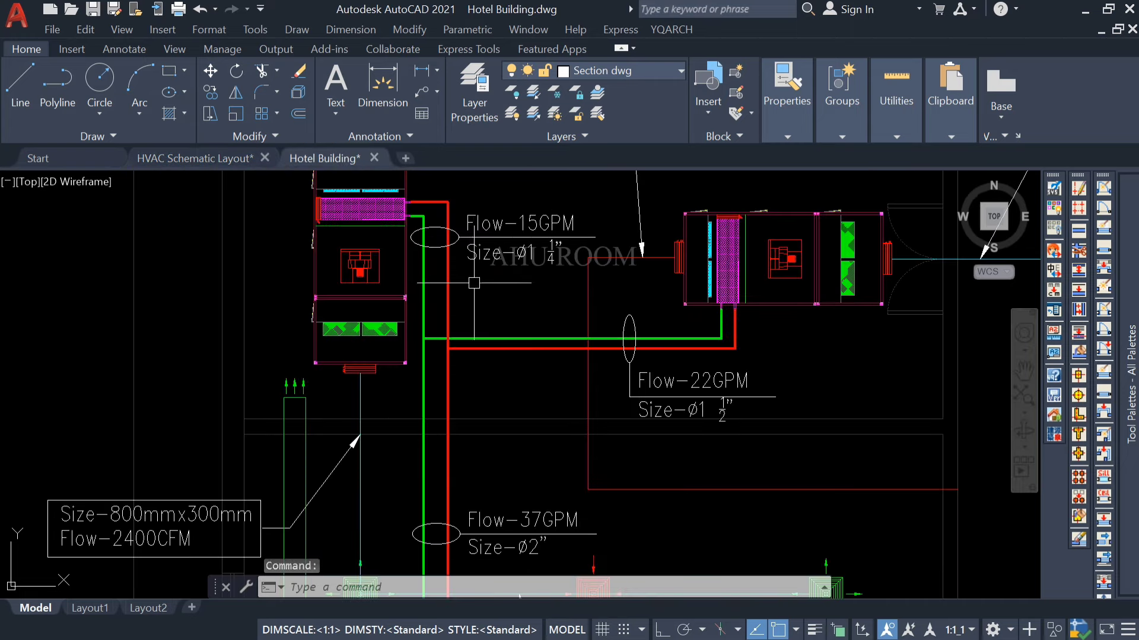
pyautogui.scroll(-6, 474, 282)
pyautogui.moveTo(536, 395); pyautogui.dragTo(462, 313, button='middle')
pyautogui.scroll(-6, 473, 324)
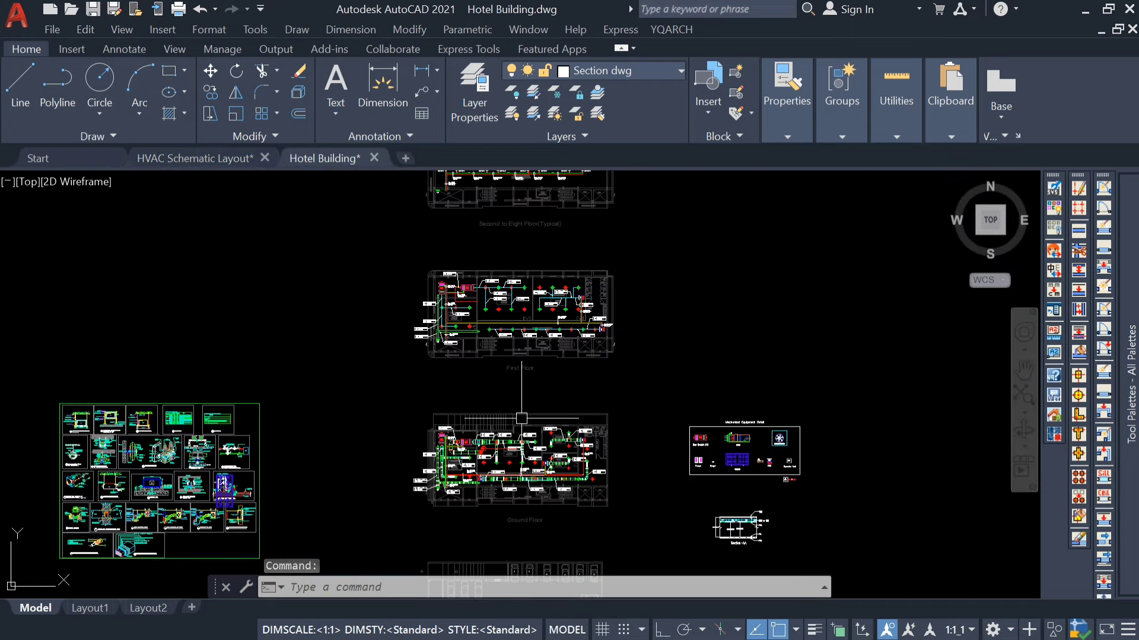
pyautogui.moveTo(482, 569)
pyautogui.mouseDown(button='middle')
pyautogui.moveTo(459, 421)
pyautogui.moveTo(451, 432)
pyautogui.mouseUp(button='middle')
pyautogui.scroll(2, 453, 374)
pyautogui.scroll(12, 350, 237)
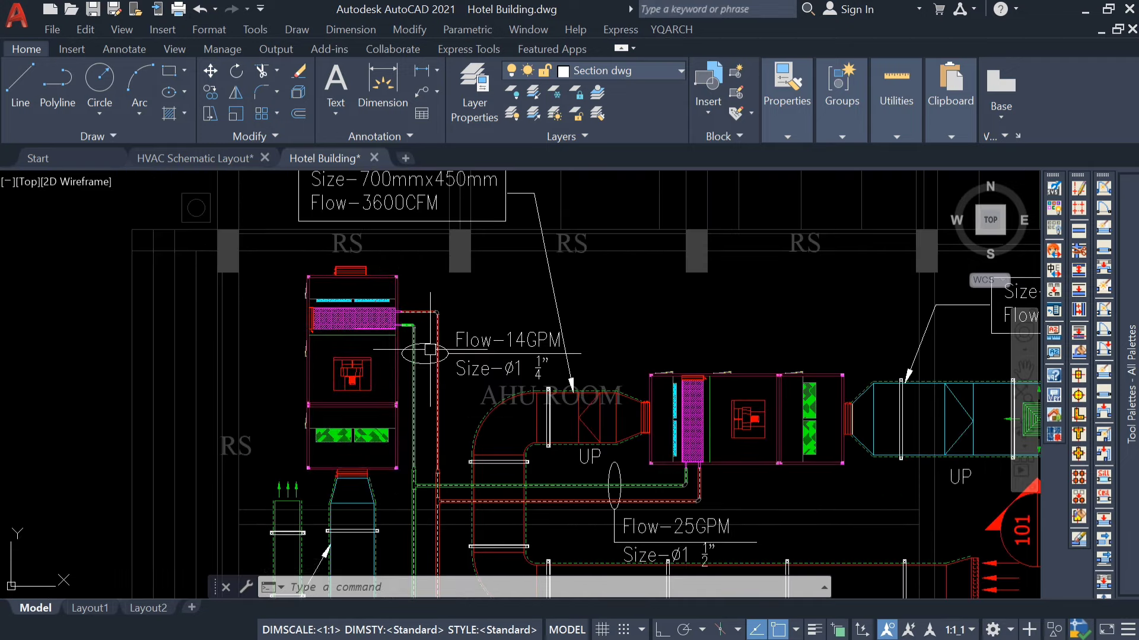
pyautogui.scroll(-2, 490, 370)
pyautogui.moveTo(574, 424); pyautogui.dragTo(451, 423, button='middle')
pyautogui.scroll(2, 547, 446)
pyautogui.moveTo(564, 454); pyautogui.dragTo(542, 399, button='middle')
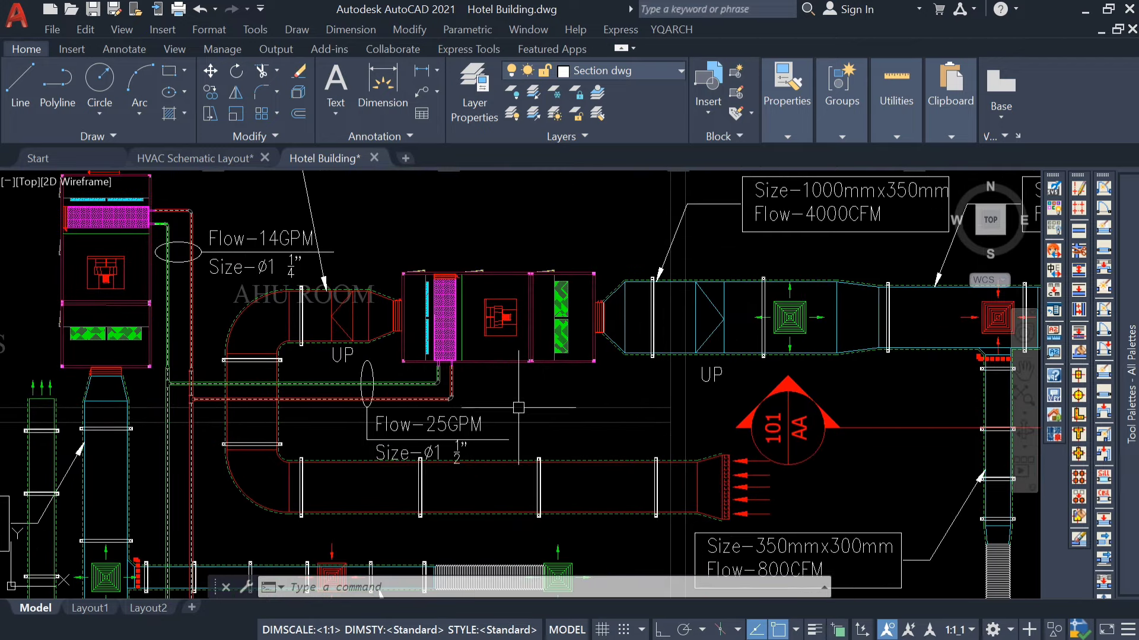
# Step: Examine the chilled water flow and pipe size labels of the corridor, office and conference FCUs on the ground floor
pyautogui.scroll(-6, 470, 427)
pyautogui.moveTo(568, 455)
pyautogui.mouseDown(button='middle')
pyautogui.moveTo(528, 402)
pyautogui.moveTo(375, 316)
pyautogui.mouseUp(button='middle')
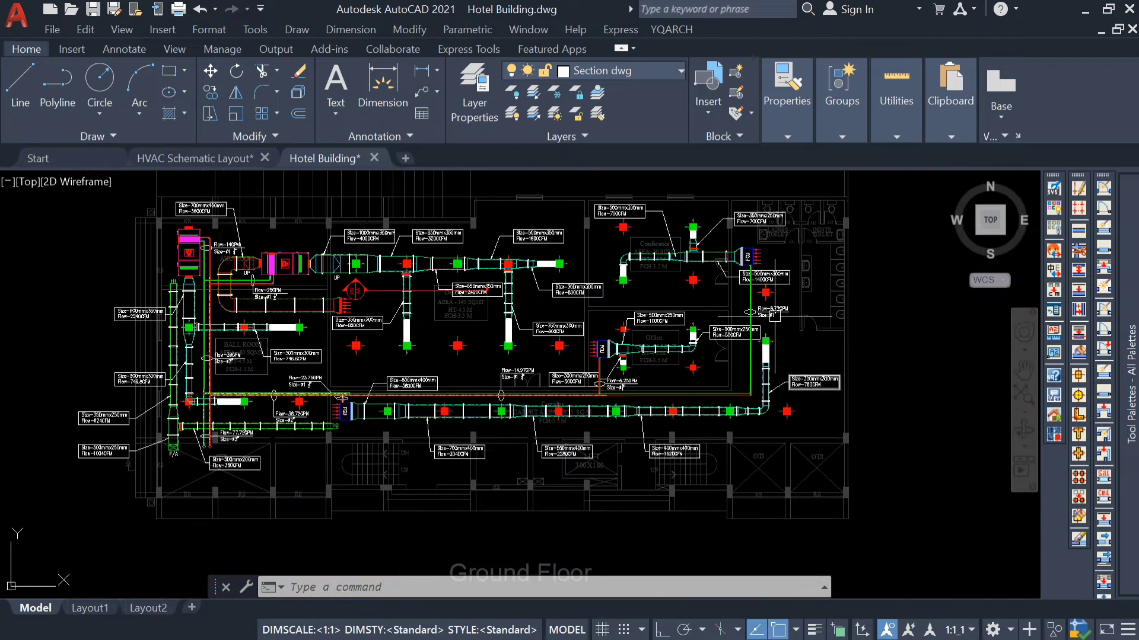
pyautogui.scroll(2, 775, 316)
pyautogui.moveTo(768, 324); pyautogui.dragTo(739, 384, button='middle')
pyautogui.scroll(-2, 739, 384)
pyautogui.moveTo(647, 453); pyautogui.dragTo(652, 432, button='middle')
pyautogui.scroll(6, 304, 456)
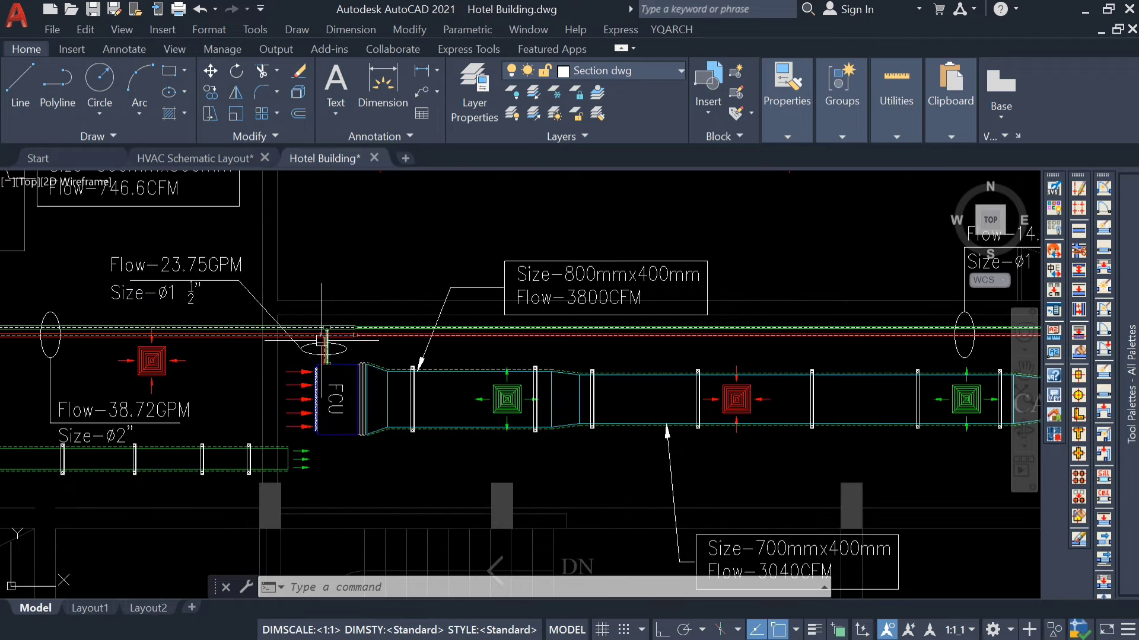
pyautogui.moveTo(321, 341); pyautogui.dragTo(457, 367, button='middle')
pyautogui.scroll(-6, 470, 376)
pyautogui.moveTo(807, 395); pyautogui.dragTo(510, 447, button='middle')
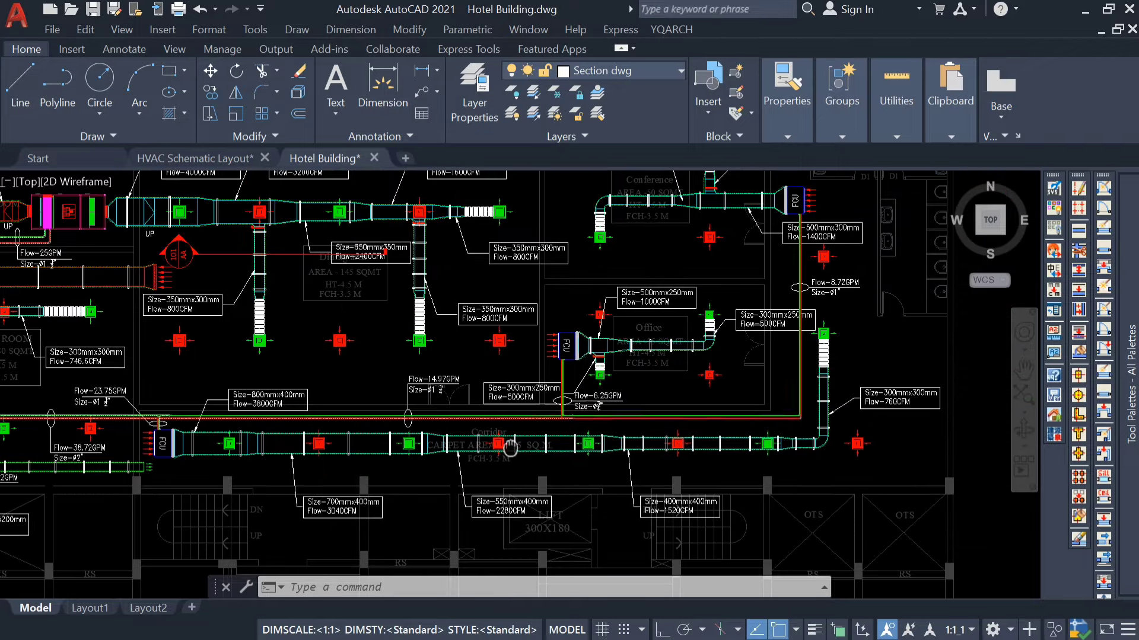
pyautogui.scroll(6, 586, 393)
pyautogui.scroll(-1, 529, 336)
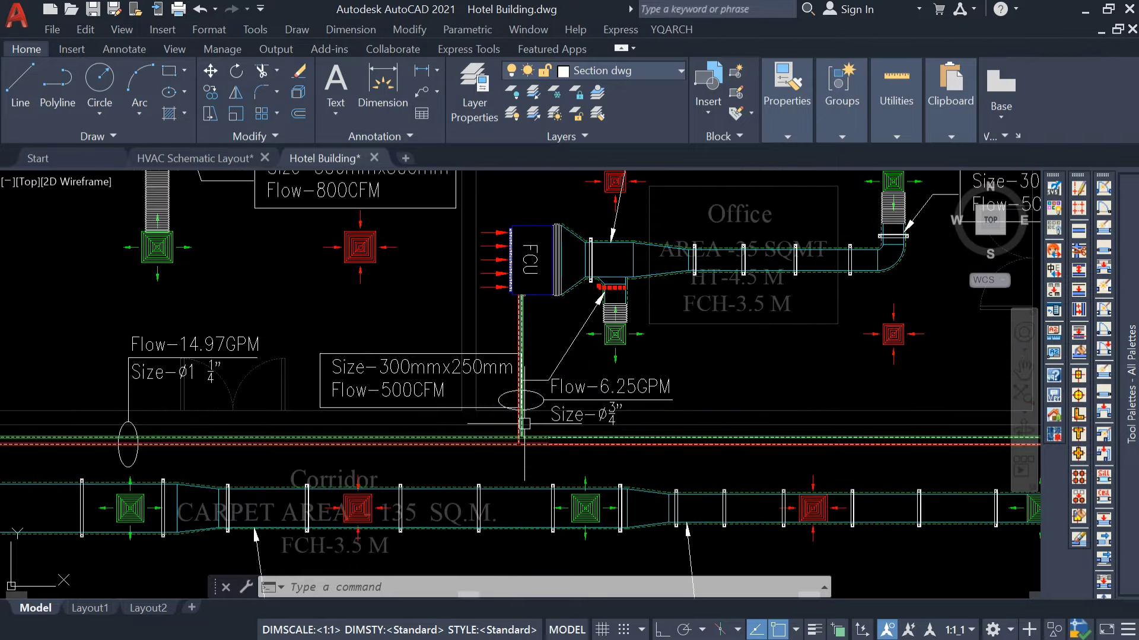
pyautogui.scroll(-3, 529, 336)
pyautogui.moveTo(832, 328); pyautogui.dragTo(727, 365, button='middle')
pyautogui.scroll(4, 804, 216)
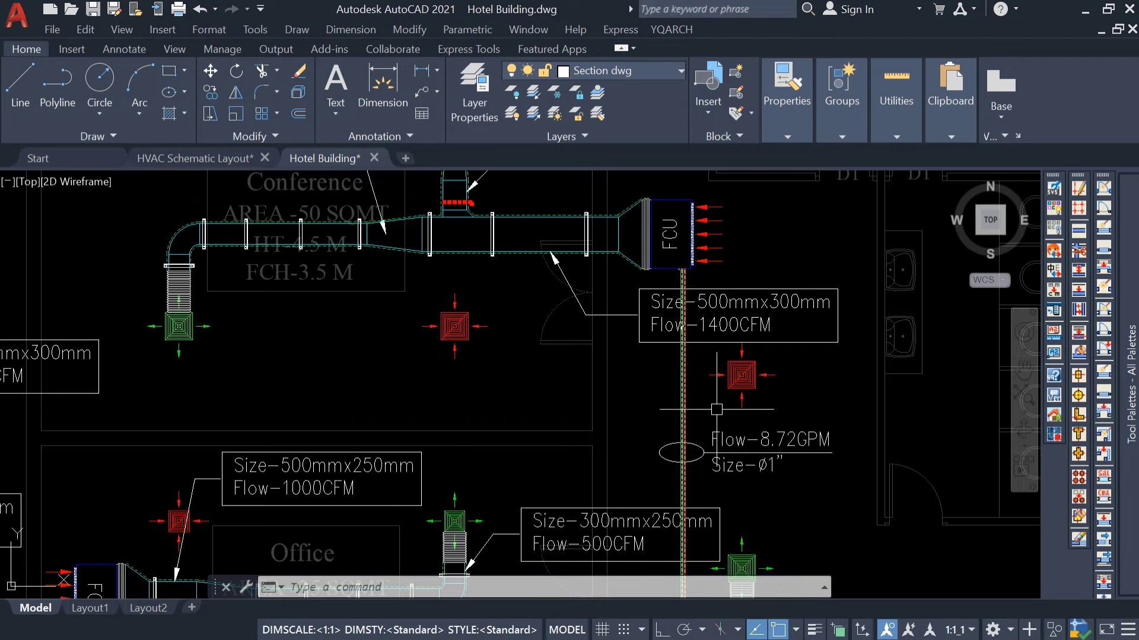
# Step: Look over the whole ground-floor plan and return to the flow and size label of the vertically placed air handling unit
pyautogui.scroll(-5, 663, 394)
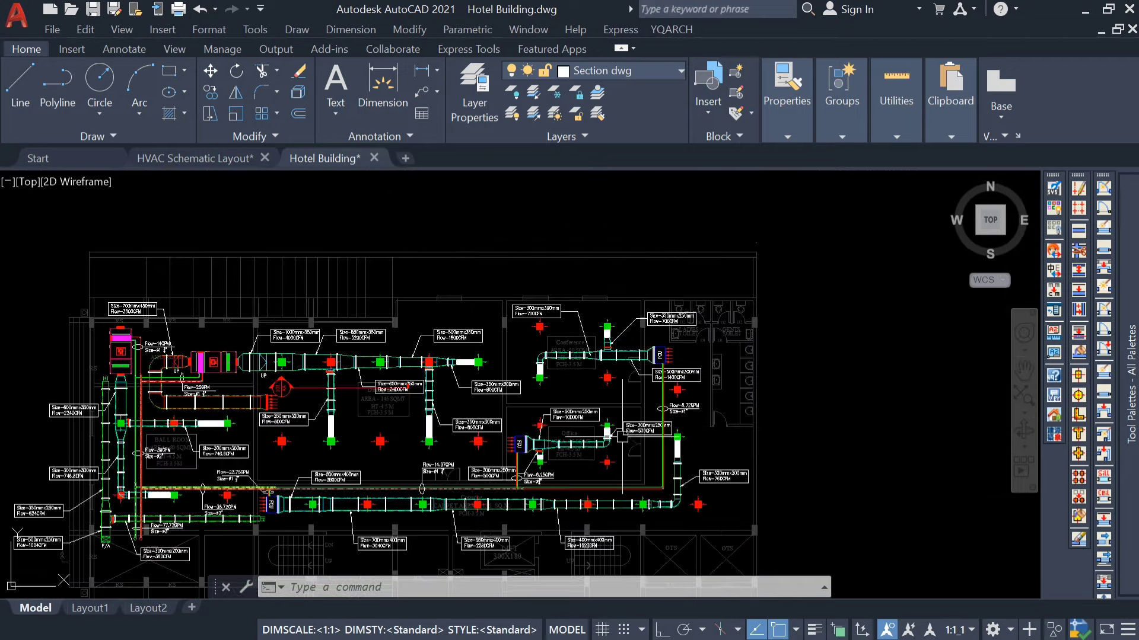
pyautogui.moveTo(467, 493); pyautogui.dragTo(580, 446, button='middle')
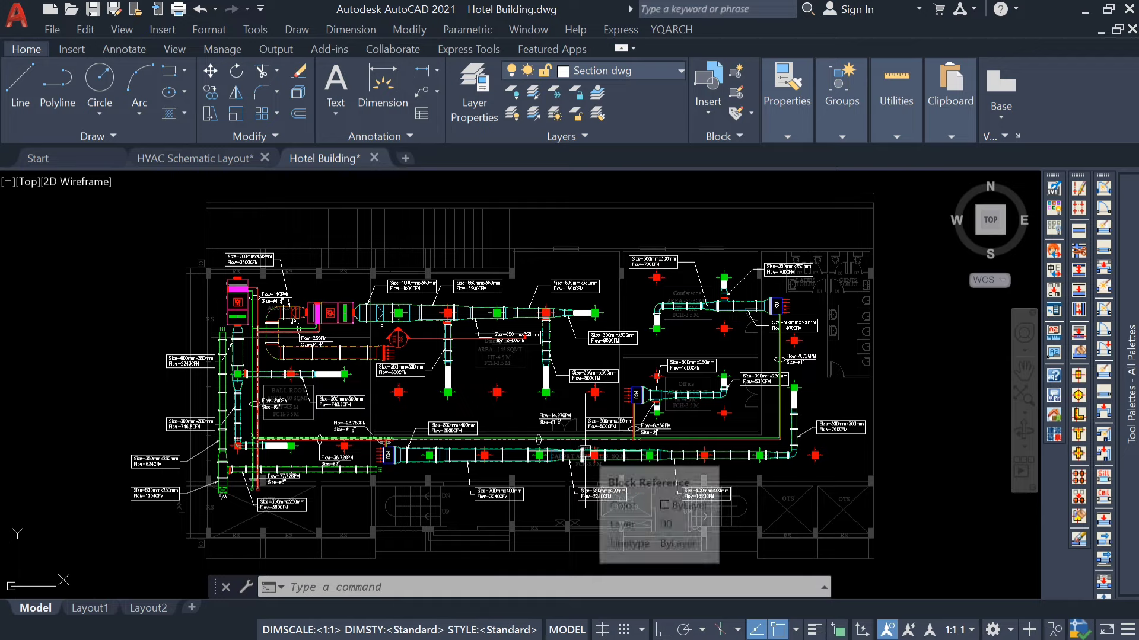
pyautogui.scroll(1, 584, 452)
pyautogui.scroll(-2, 160, 373)
pyautogui.moveTo(204, 395); pyautogui.dragTo(374, 442, button='middle')
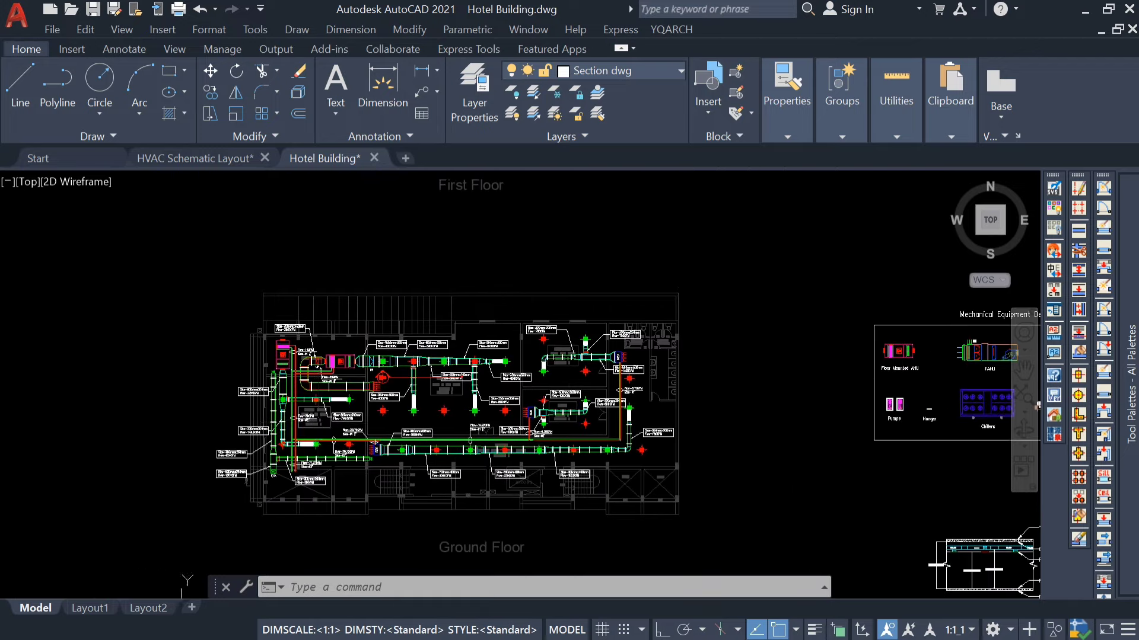
pyautogui.scroll(1, 374, 442)
pyautogui.scroll(-2, 395, 462)
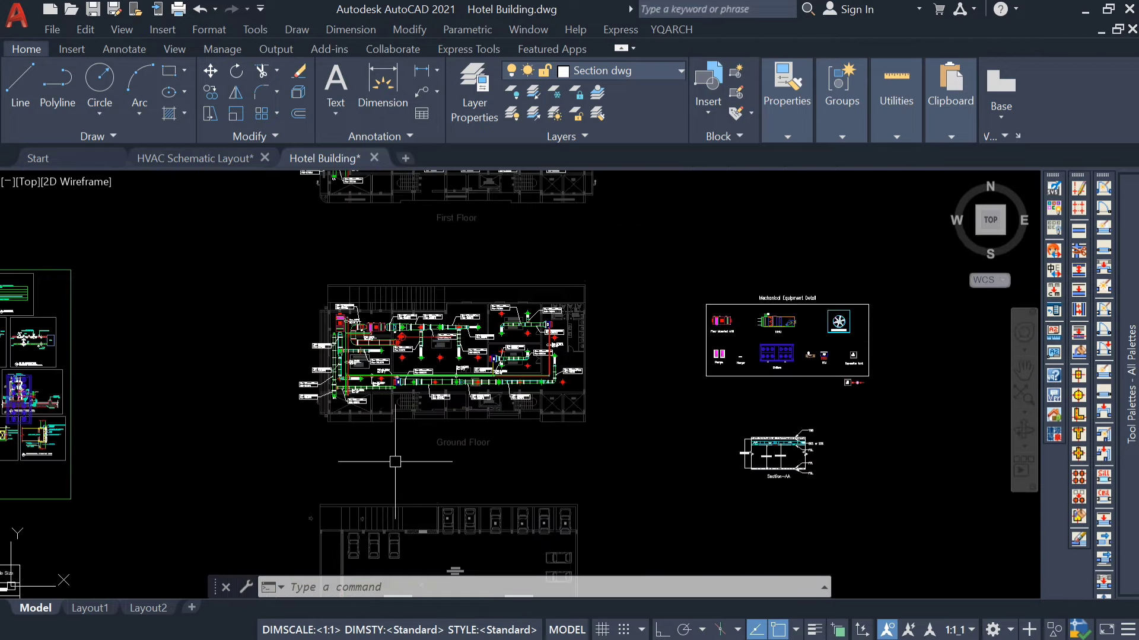
pyautogui.scroll(6, 350, 326)
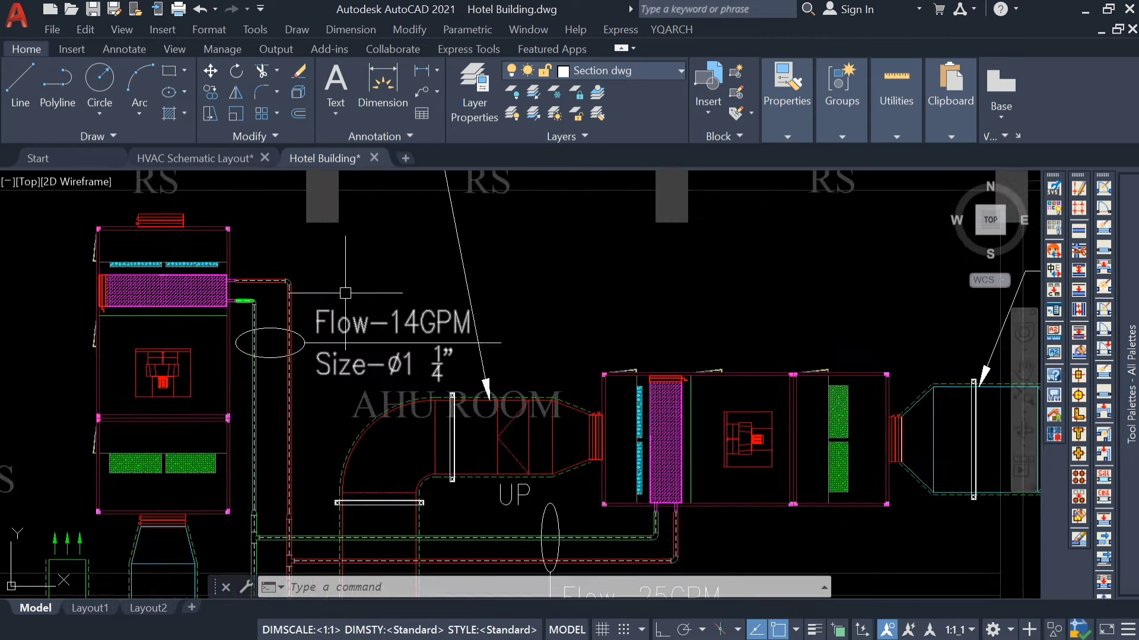
# Step: Copy the Flow-14GPM, Size-ø1 1/4" label of the vertically placed air handling unit with a base point just below it
pyautogui.click(362, 270)
pyautogui.press('Escape')
pyautogui.moveTo(371, 379); pyautogui.dragTo(471, 344, button='middle')
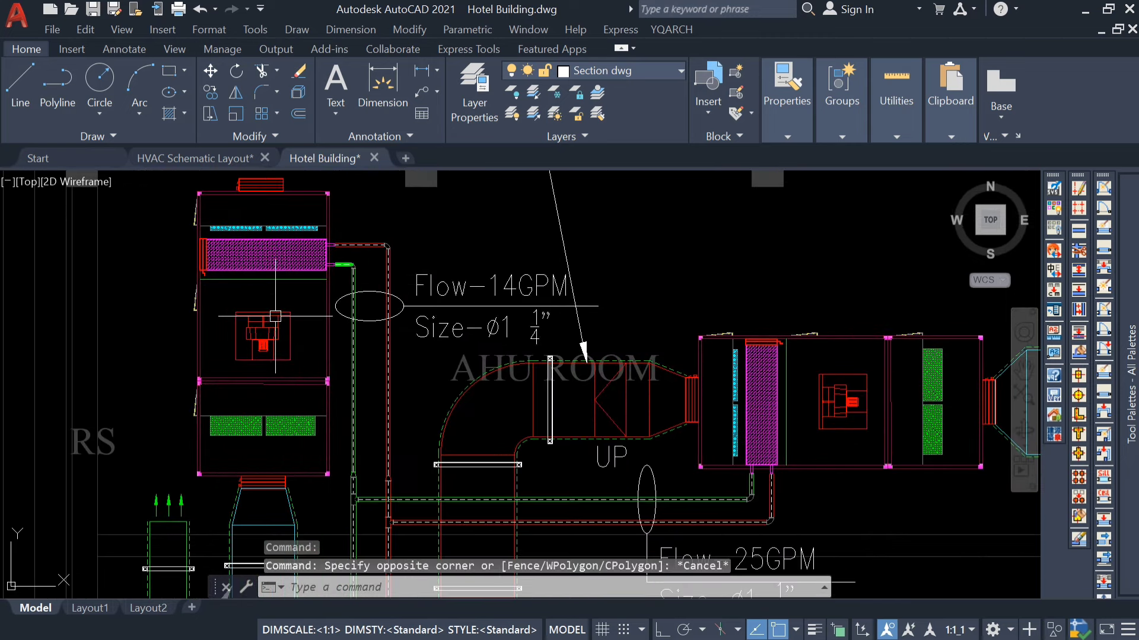
pyautogui.click(453, 335)
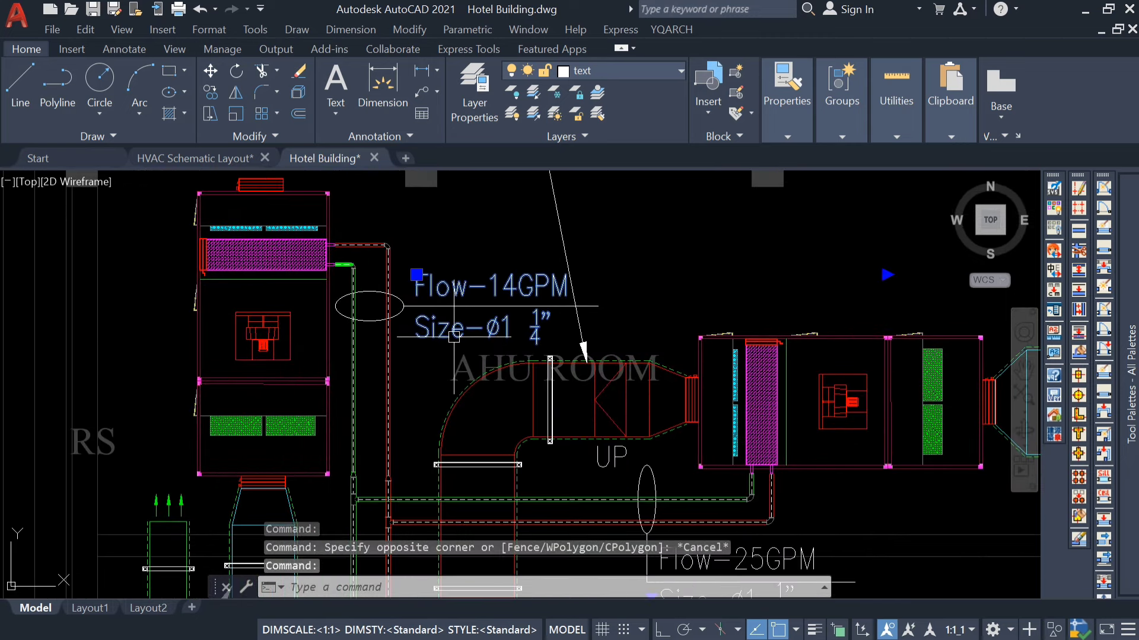
pyautogui.hotkey('ctrl', 'shift', 'c')
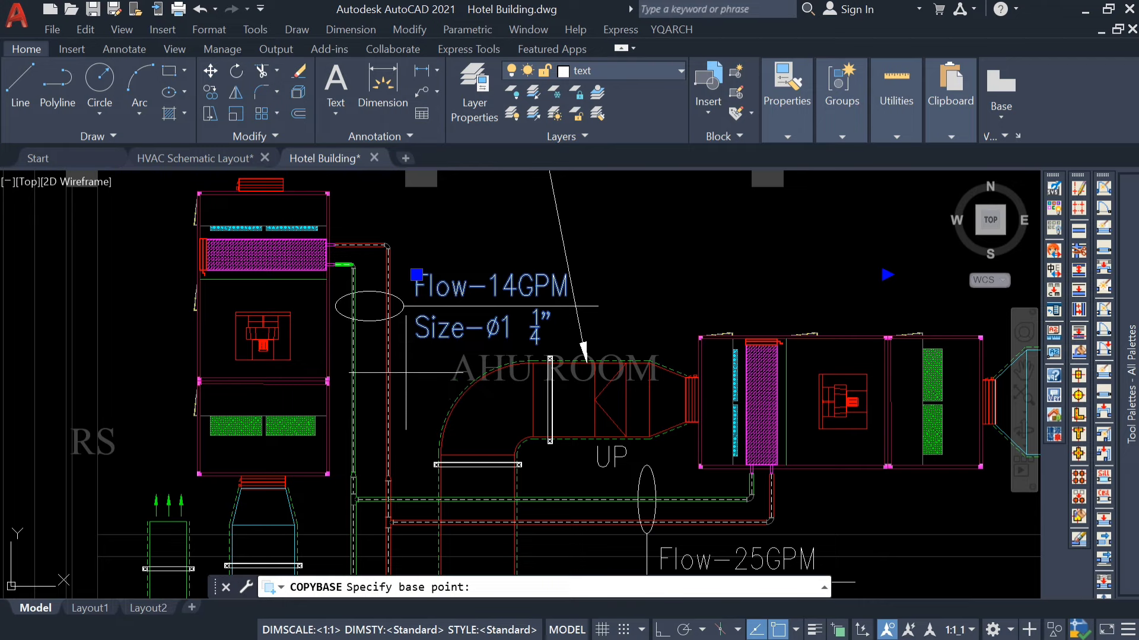
pyautogui.click(399, 390)
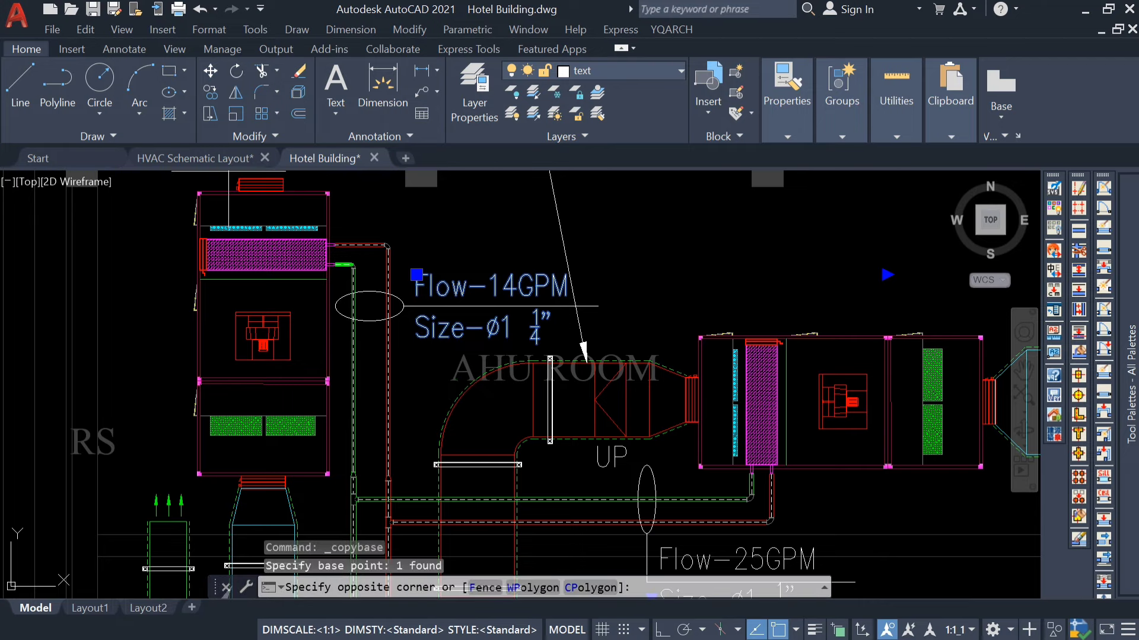
# Step: Switch to the HVAC Schematic Layout drawing and paste the label as a block beside the first ground-floor air handling unit
pyautogui.click(195, 159)
pyautogui.scroll(8, 404, 366)
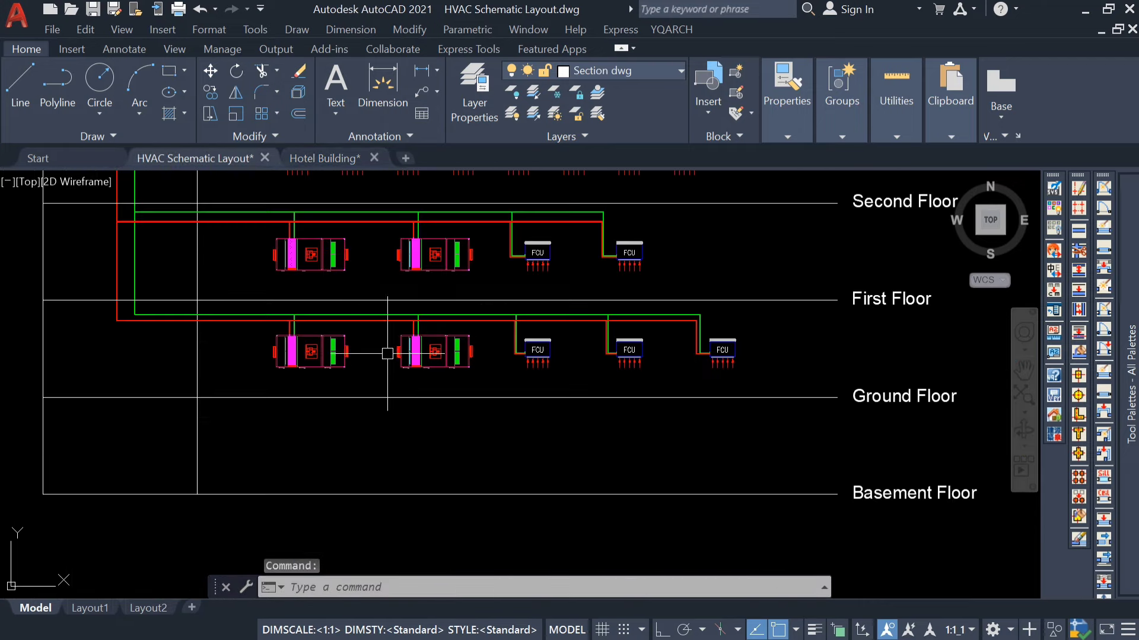
pyautogui.hotkey('ctrl', 'shift', 'v')
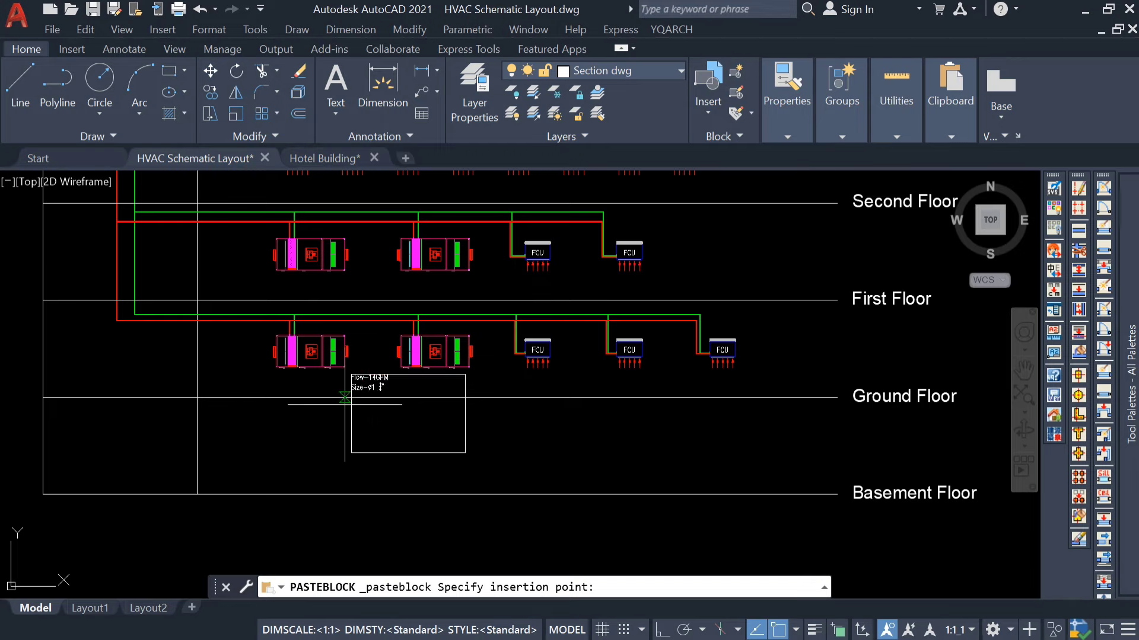
pyautogui.scroll(3, 150, 371)
pyautogui.press('Escape')
pyautogui.press('Escape')
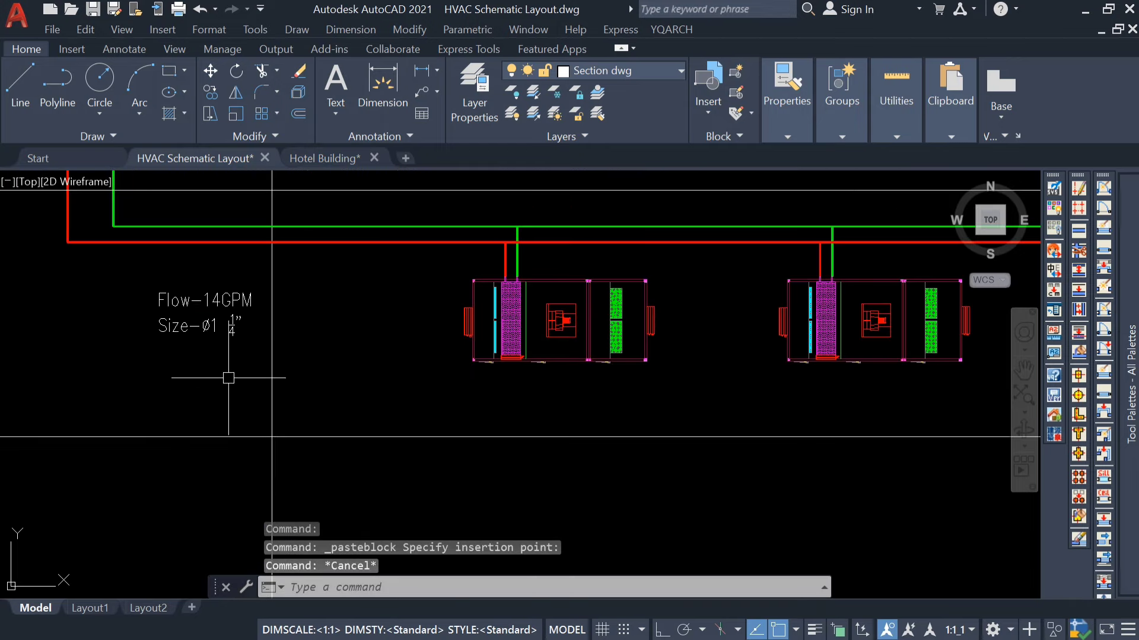
pyautogui.press('Escape')
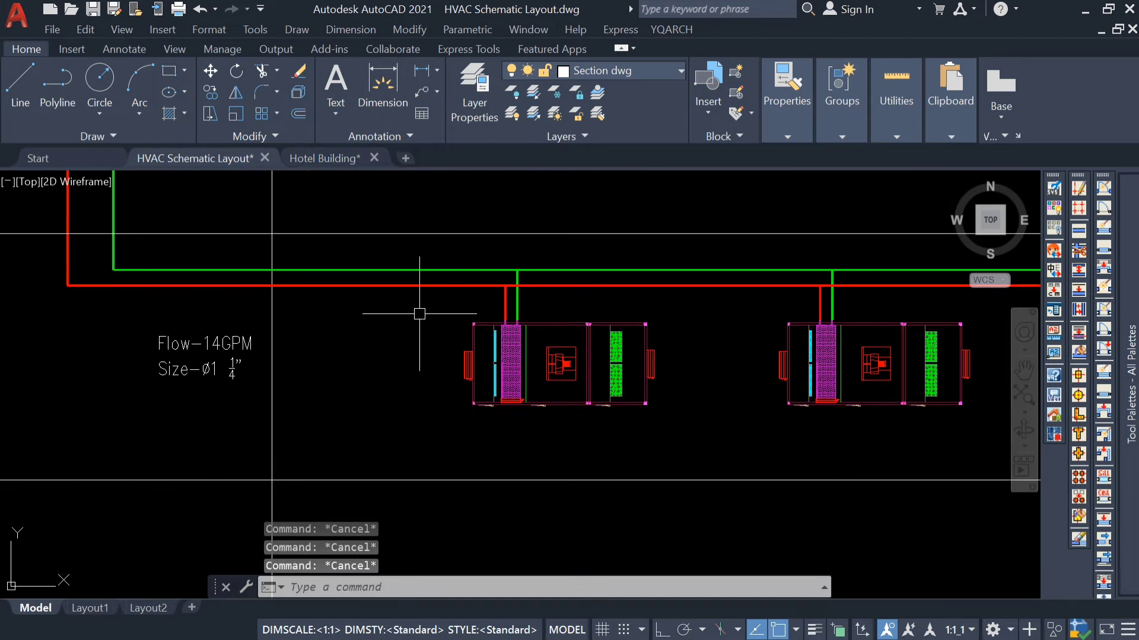
# Step: Draw a flat horizontal ellipse centred on the green branch pipe above the first ground-floor air handling unit, reaching the red branch
pyautogui.click(169, 92)
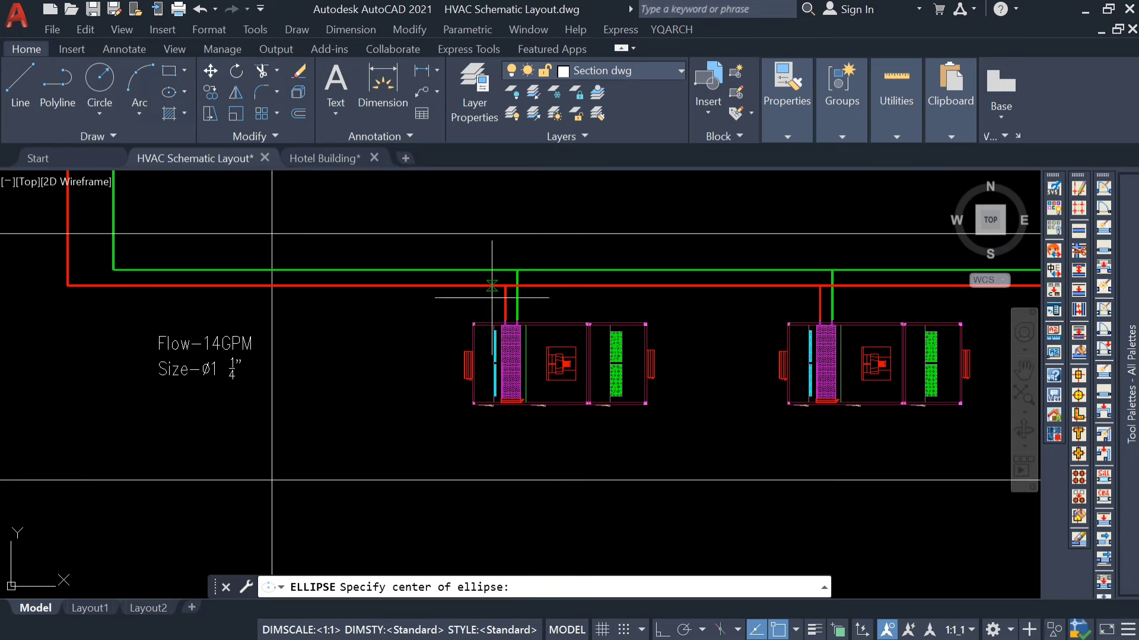
pyautogui.scroll(4, 498, 300)
pyautogui.click(544, 310)
pyautogui.scroll(2, 509, 318)
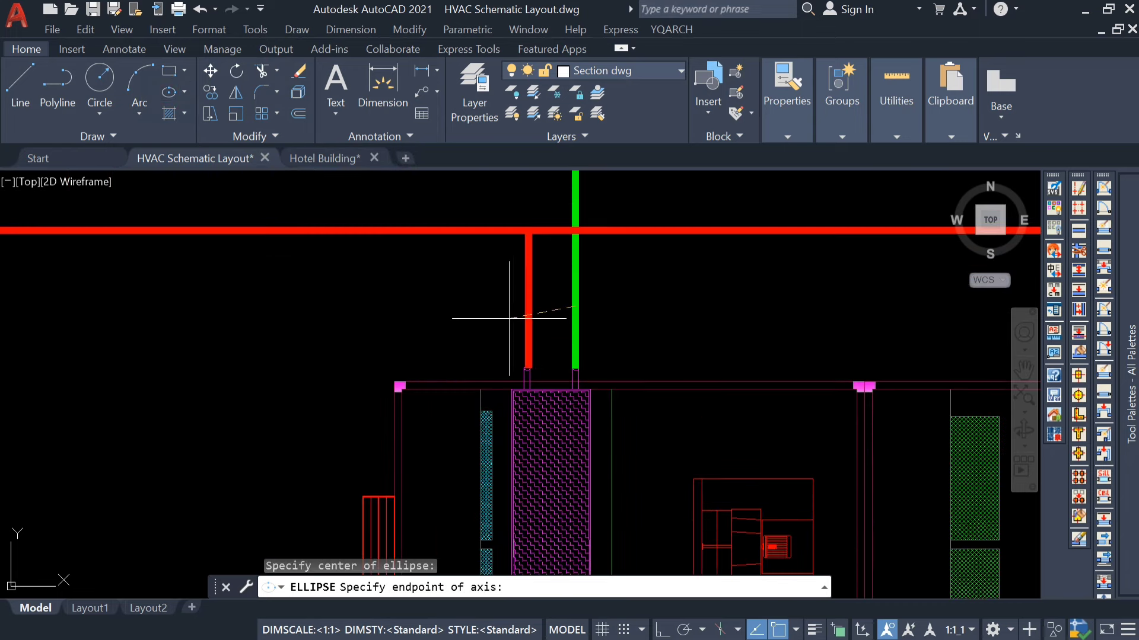
pyautogui.click(526, 307)
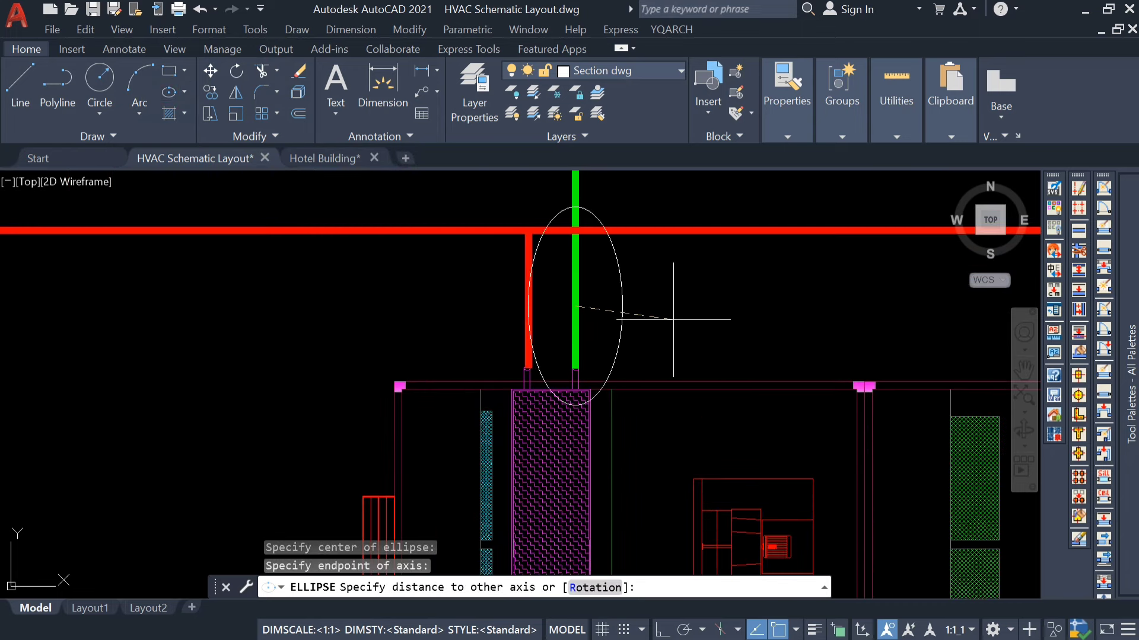
pyautogui.click(584, 323)
pyautogui.press('Escape')
pyautogui.scroll(2, 591, 320)
# Step: Move the ellipse sideways so it encircles both the red and green branch pipes evenly
pyautogui.click(597, 328)
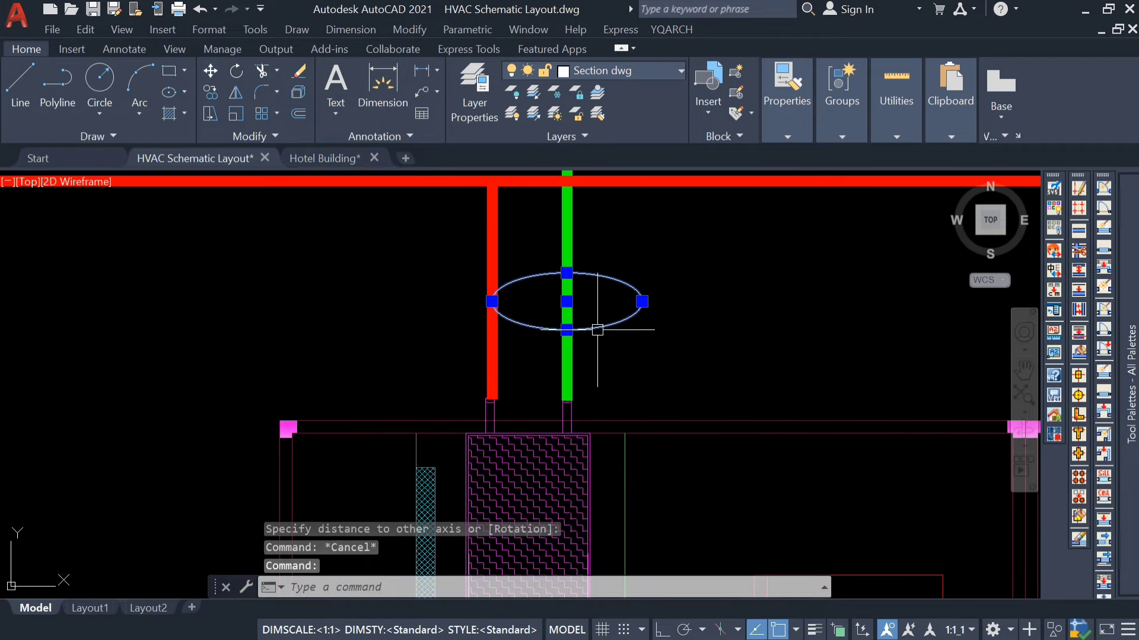
pyautogui.press('Return')
pyautogui.click(762, 327)
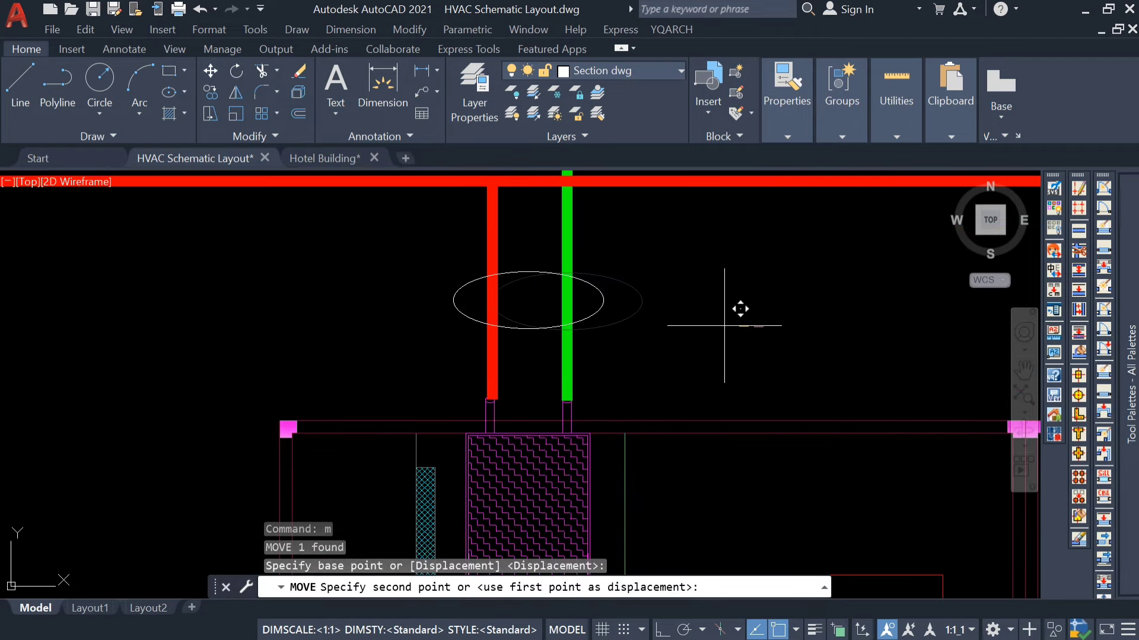
pyautogui.press('Escape')
# Step: Draw a straight horizontal leader line with Ortho on, running left from the ellipse's left quadrant
pyautogui.write('l')
pyautogui.press('Return')
pyautogui.scroll(-3, 655, 323)
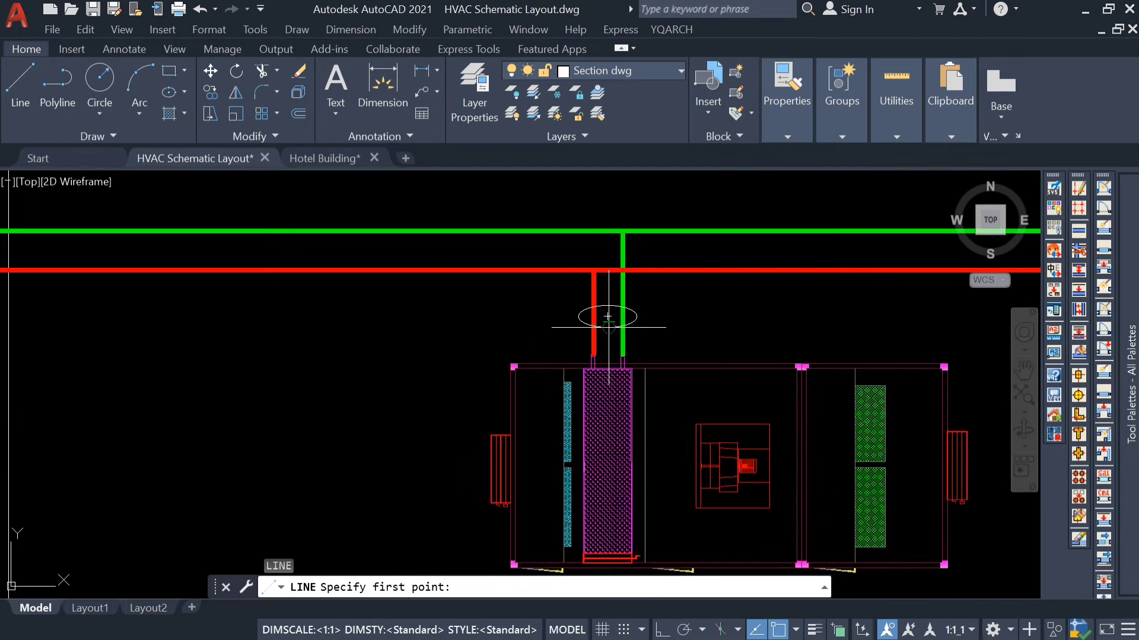
pyautogui.click(578, 316)
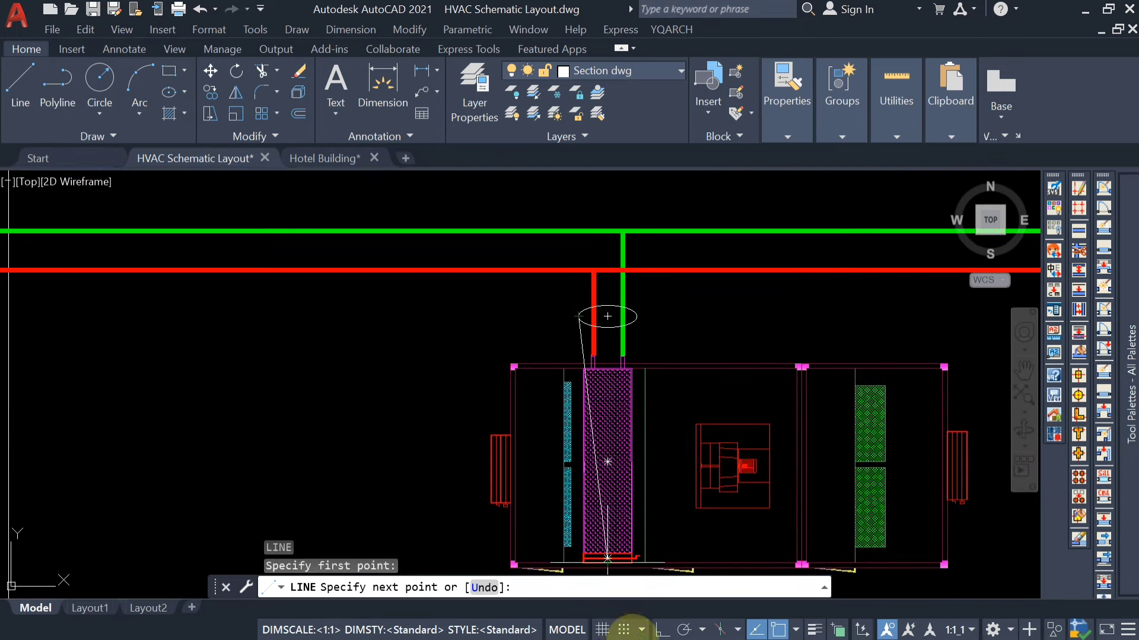
pyautogui.click(662, 630)
pyautogui.scroll(2, 449, 319)
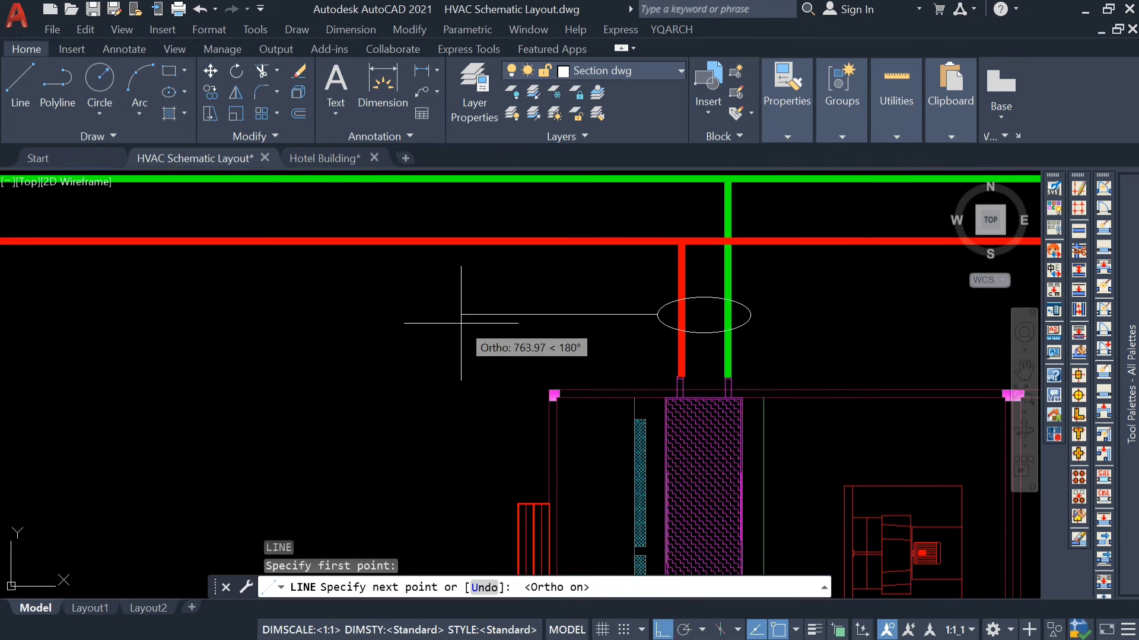
pyautogui.click(422, 322)
pyautogui.press('Escape')
pyautogui.scroll(-3, 422, 322)
pyautogui.press('Escape')
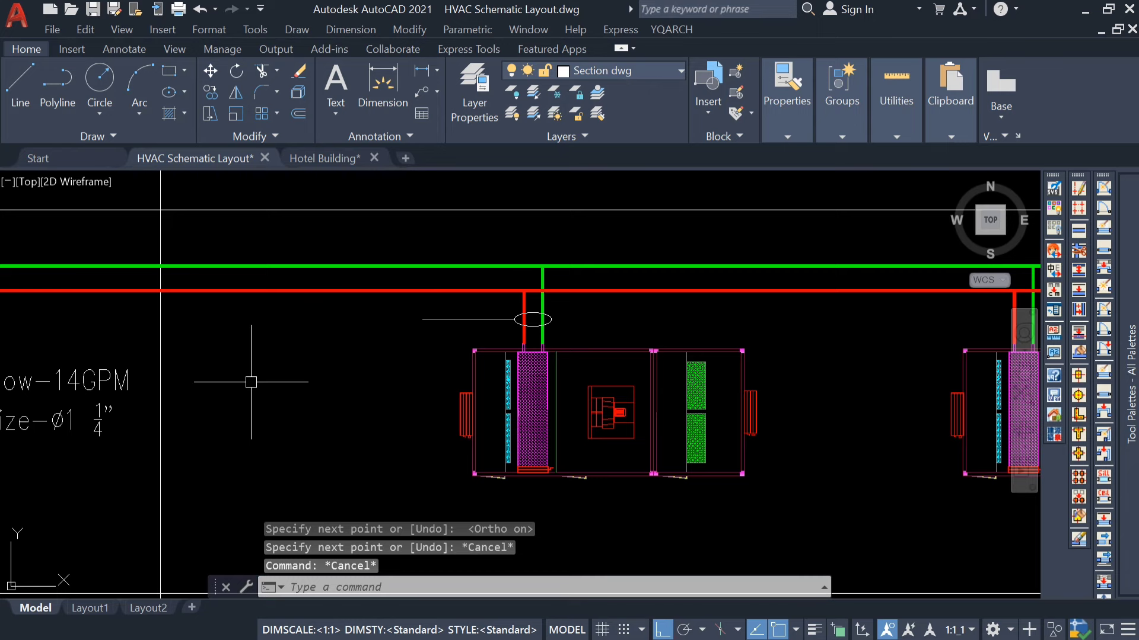
# Step: Move the pasted Flow-14GPM label next to the leader line with Ortho off
pyautogui.click(115, 396)
pyautogui.moveTo(229, 406); pyautogui.dragTo(376, 407, button='middle')
pyautogui.write('M')
pyautogui.press('Return')
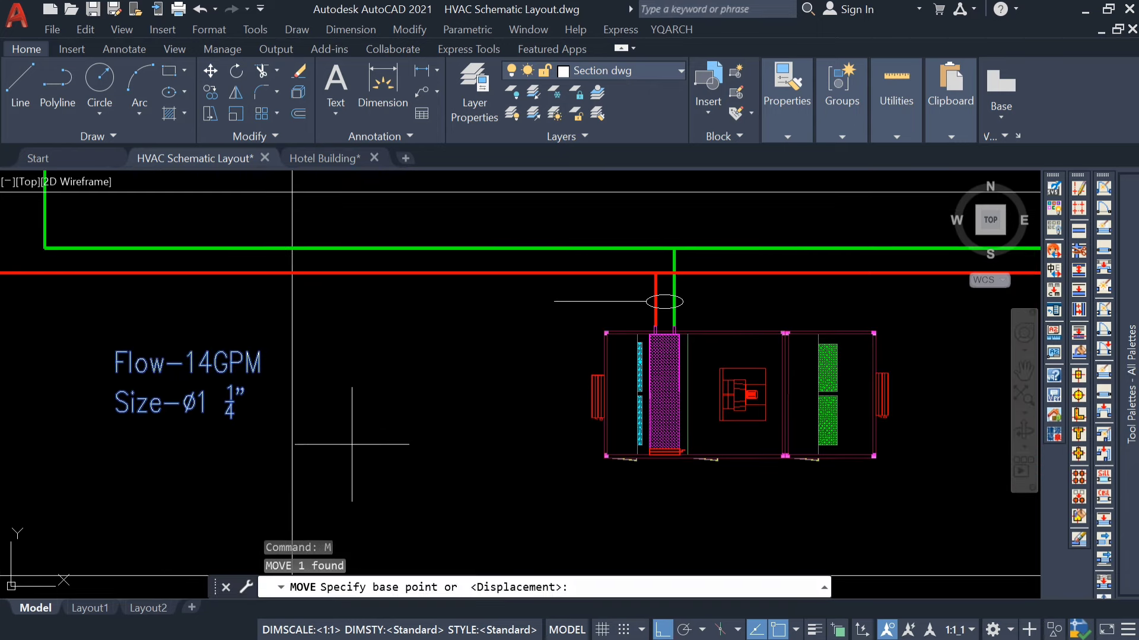
pyautogui.click(351, 444)
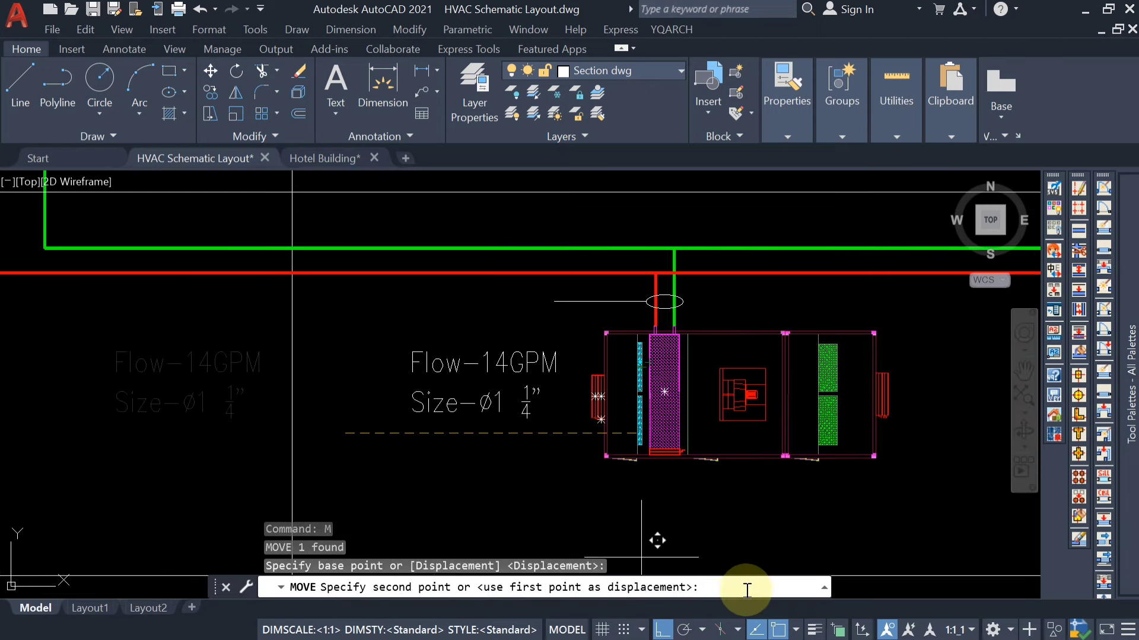
pyautogui.click(661, 630)
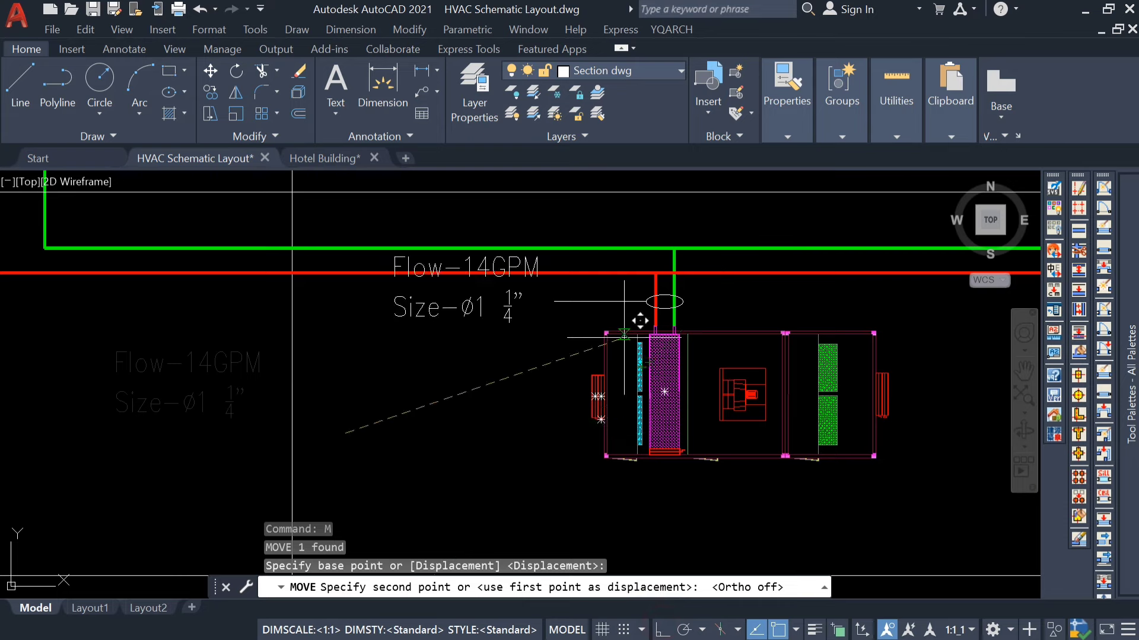
pyautogui.scroll(2, 648, 343)
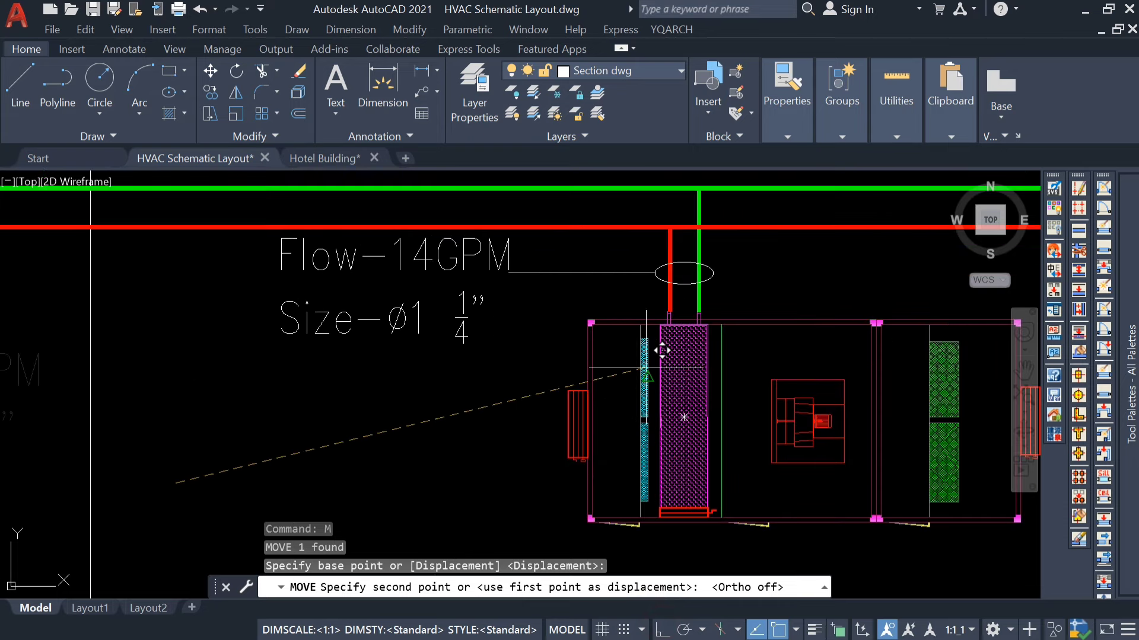
pyautogui.press('Escape')
pyautogui.press('Escape')
pyautogui.doubleClick(500, 321)
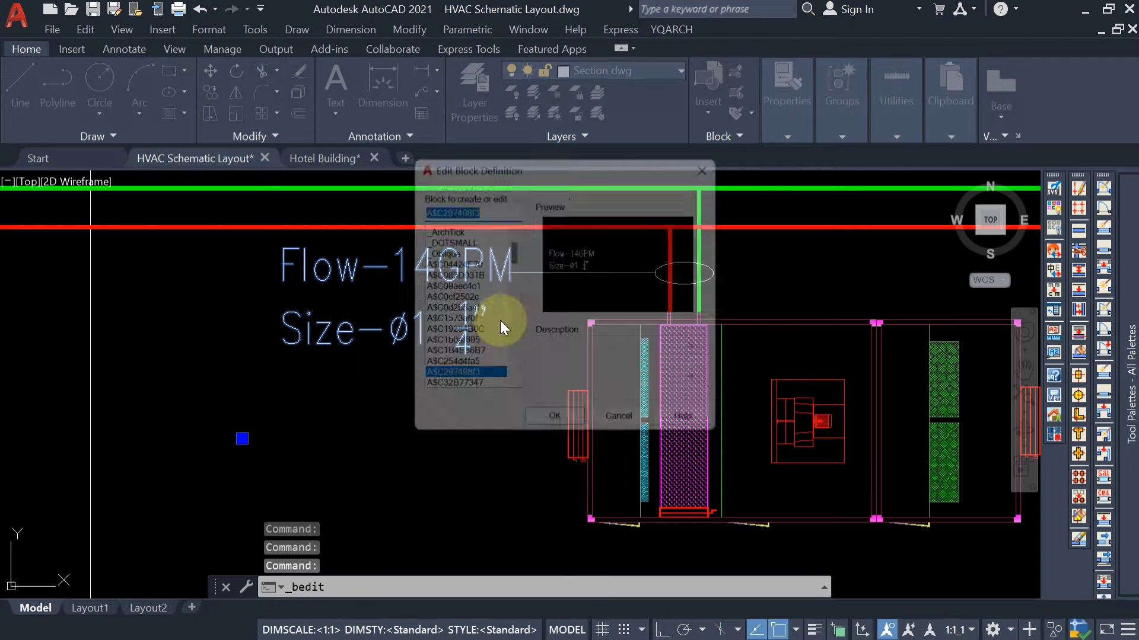
pyautogui.press('Escape')
pyautogui.click(392, 333)
pyautogui.press('Escape')
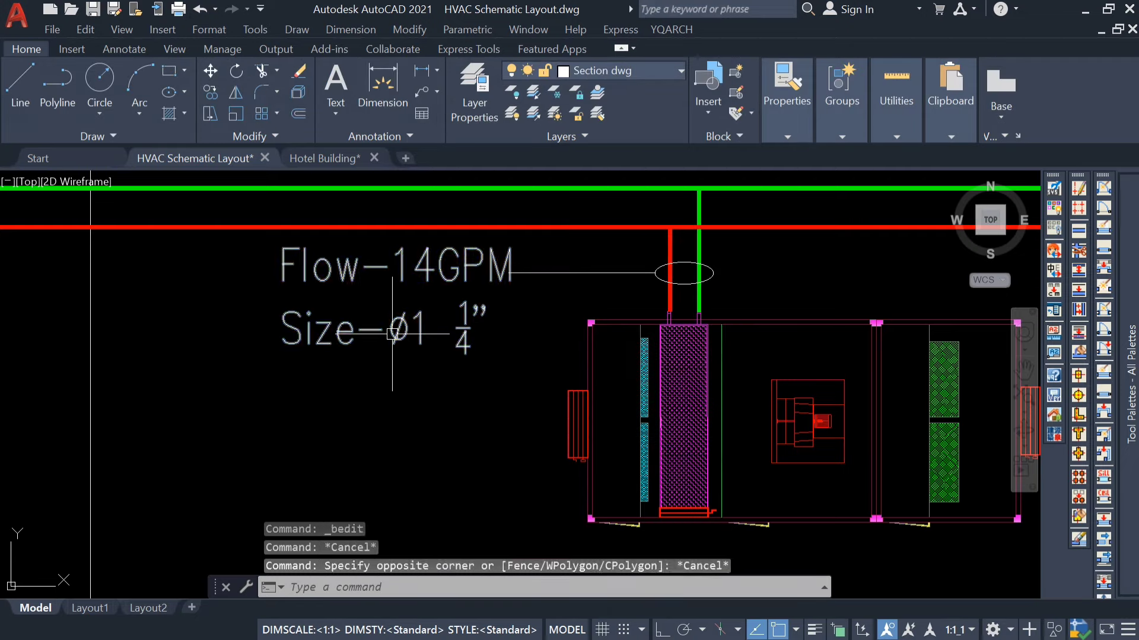
# Step: Explode the pasted label block and reduce the text height of both the flow and size lines
pyautogui.click(392, 333)
pyautogui.write('x')
pyautogui.press('Return')
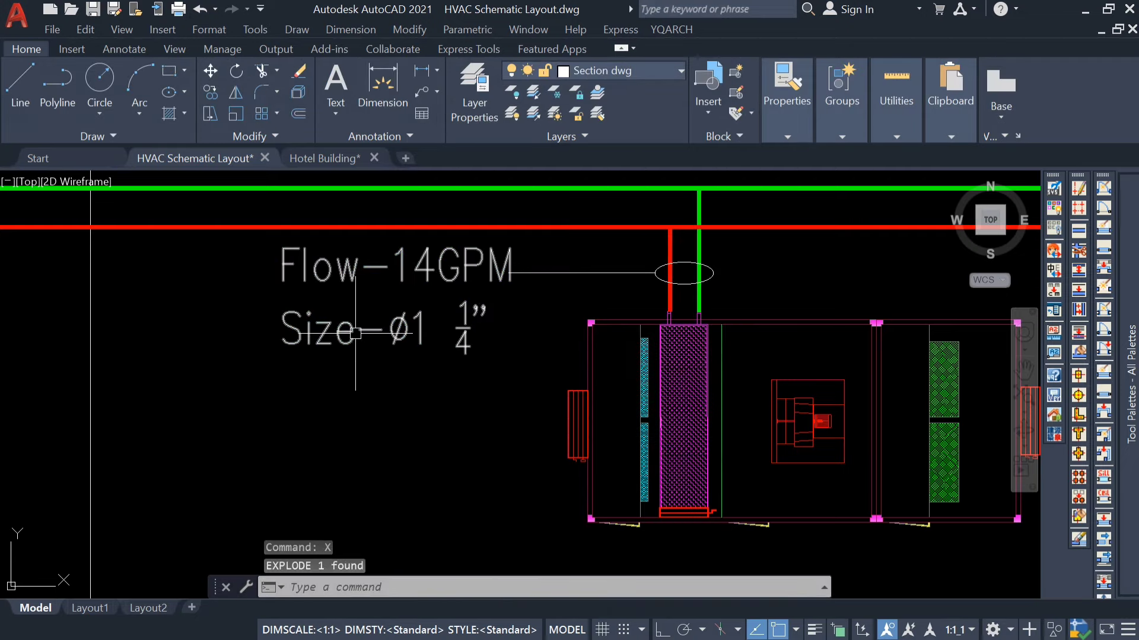
pyautogui.doubleClick(331, 332)
pyautogui.moveTo(522, 346); pyautogui.dragTo(114, 152)
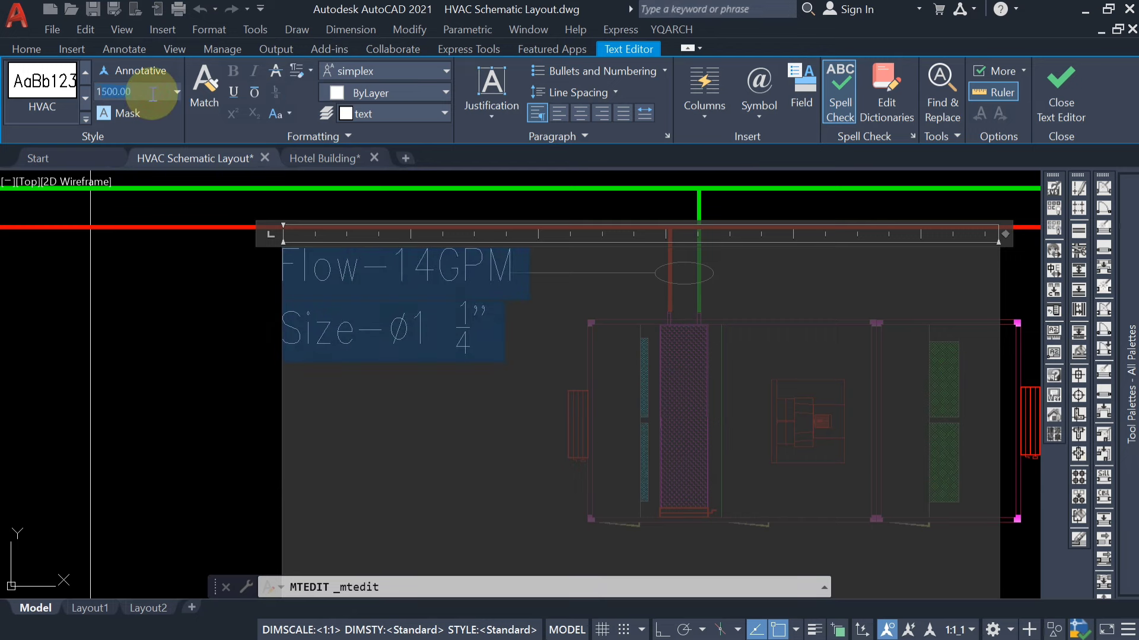
pyautogui.press('Escape')
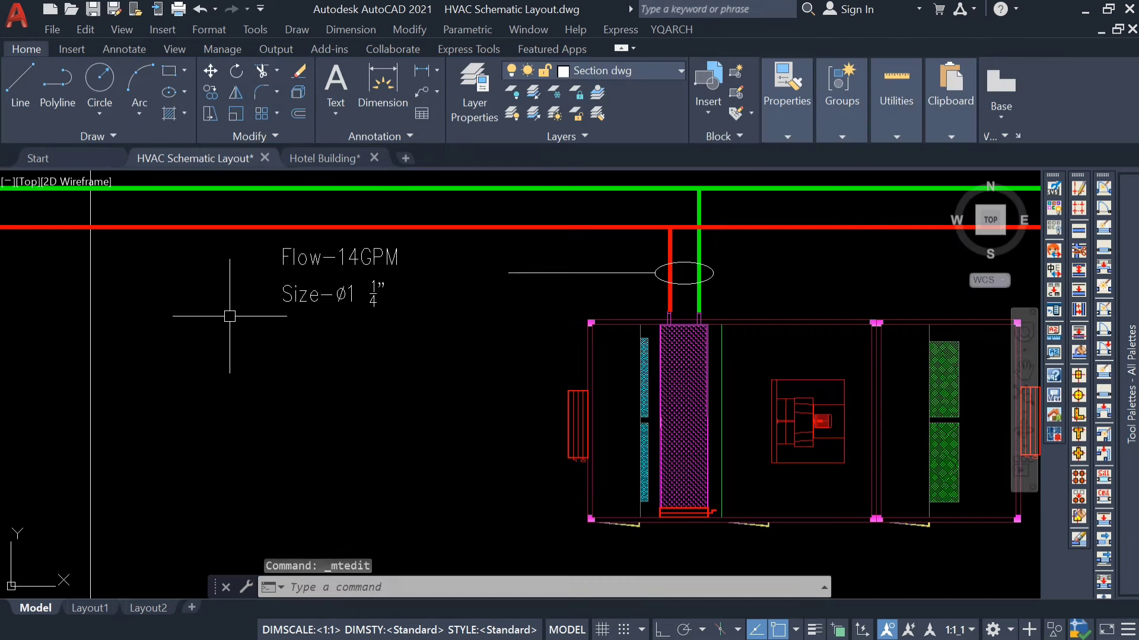
# Step: Move the resized label onto the leader line, with the flow text above it and the size text below
pyautogui.write('m')
pyautogui.press('Return')
pyautogui.click(316, 375)
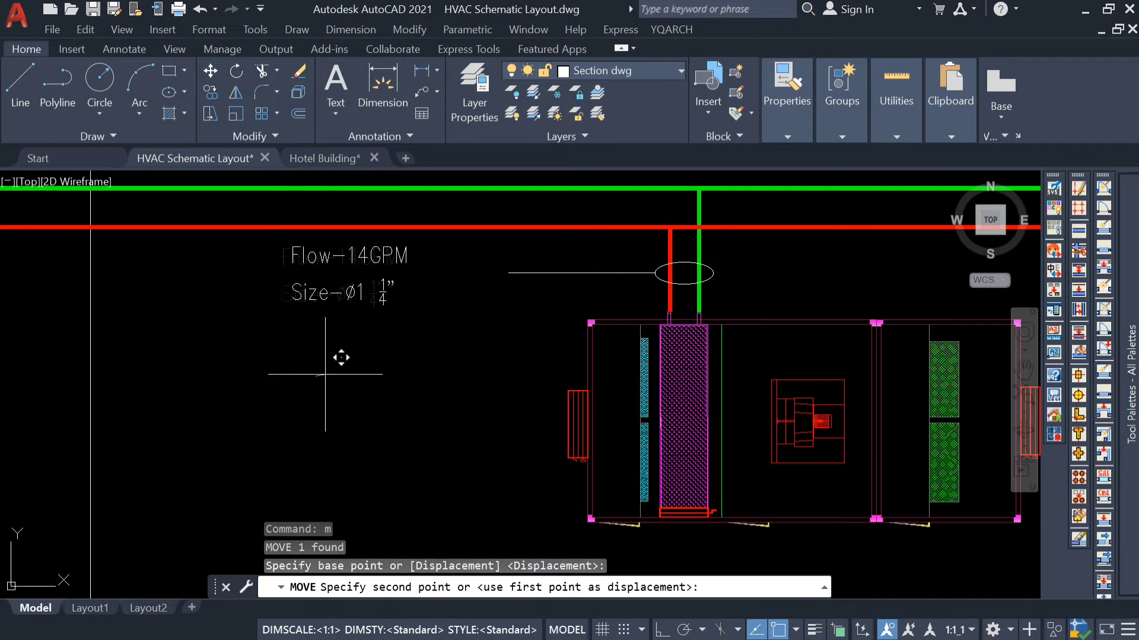
pyautogui.click(559, 363)
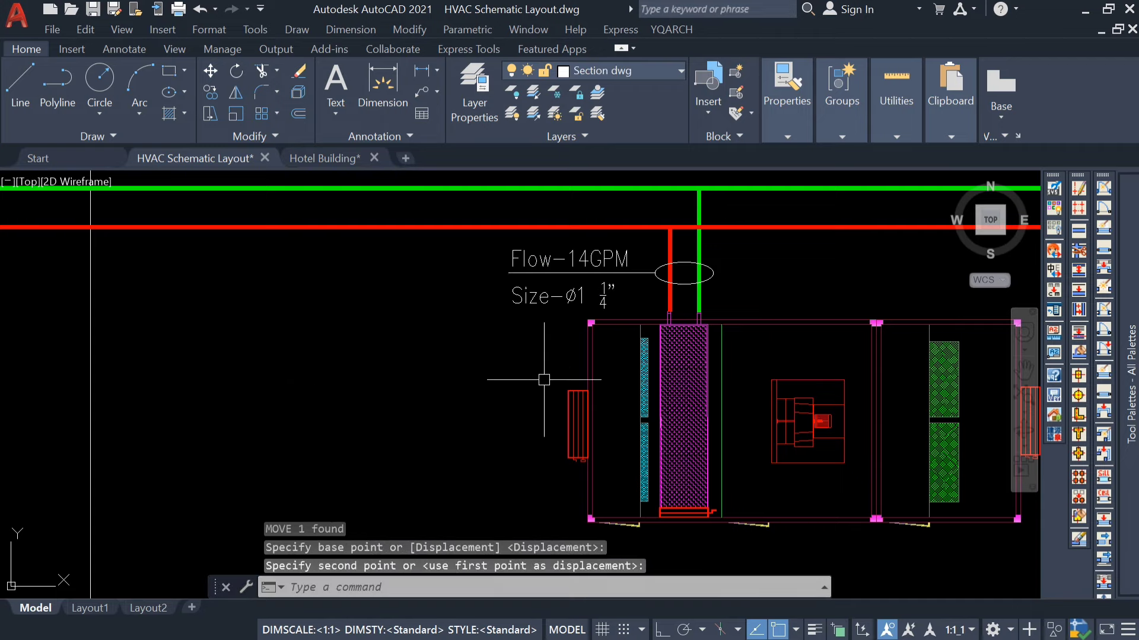
pyautogui.scroll(-2, 449, 329)
pyautogui.press('Escape')
# Step: Copy the label, leader line and ellipse horizontally with Ortho on to the branch pipes of the second ground-floor air handling unit
pyautogui.scroll(3, 567, 285)
pyautogui.click(577, 262)
pyautogui.click(437, 364)
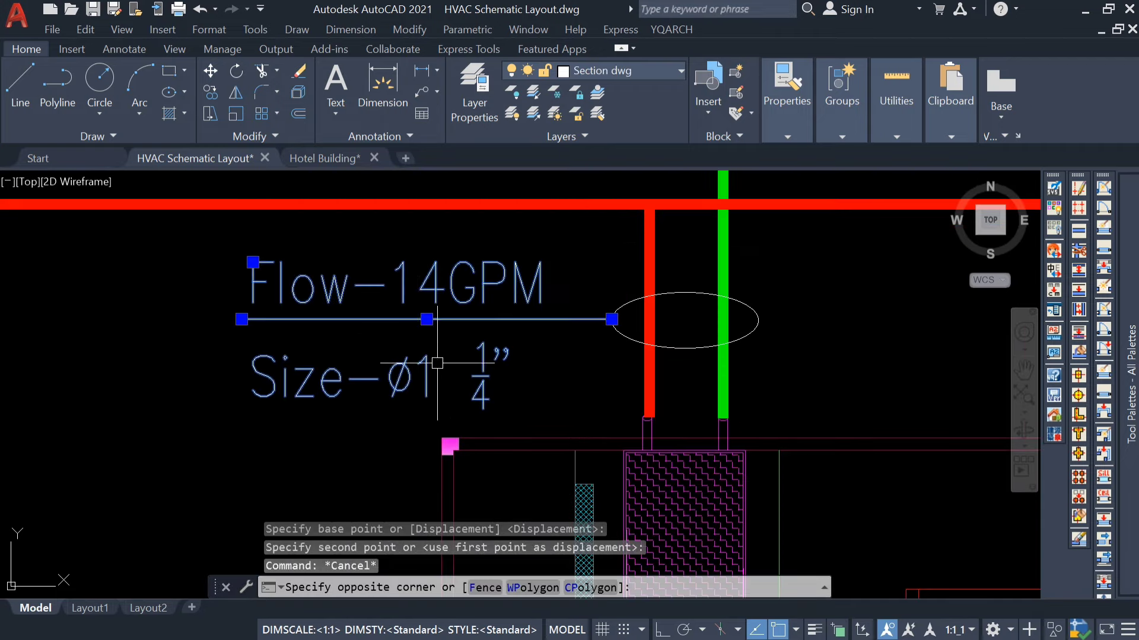
pyautogui.scroll(-2, 407, 309)
pyautogui.scroll(1, 495, 320)
pyautogui.click(493, 324)
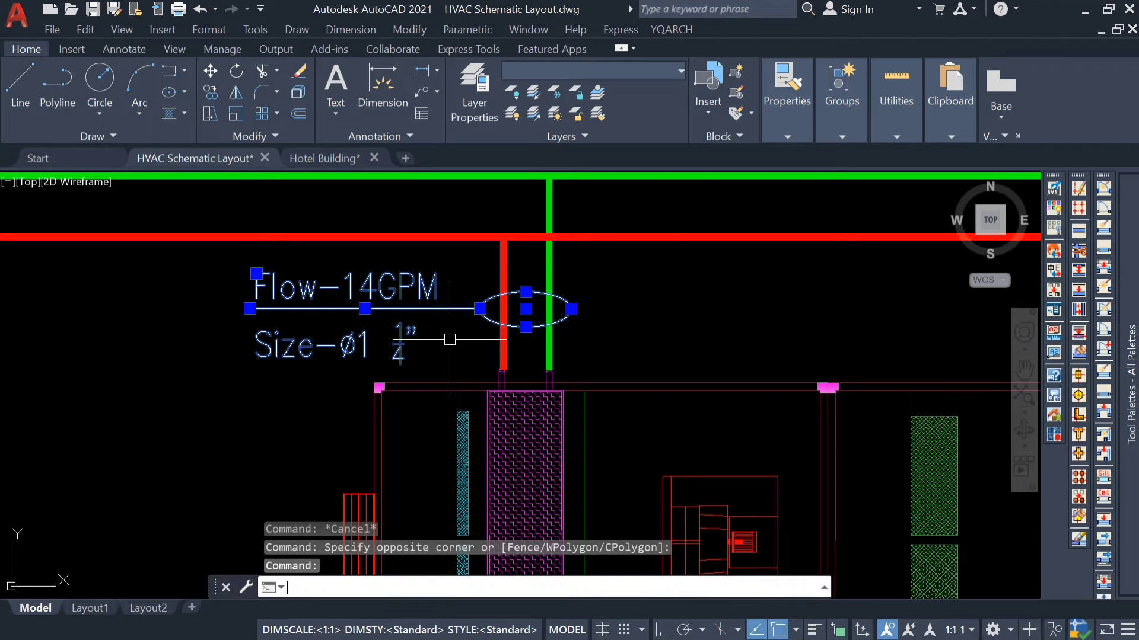
pyautogui.press('Return')
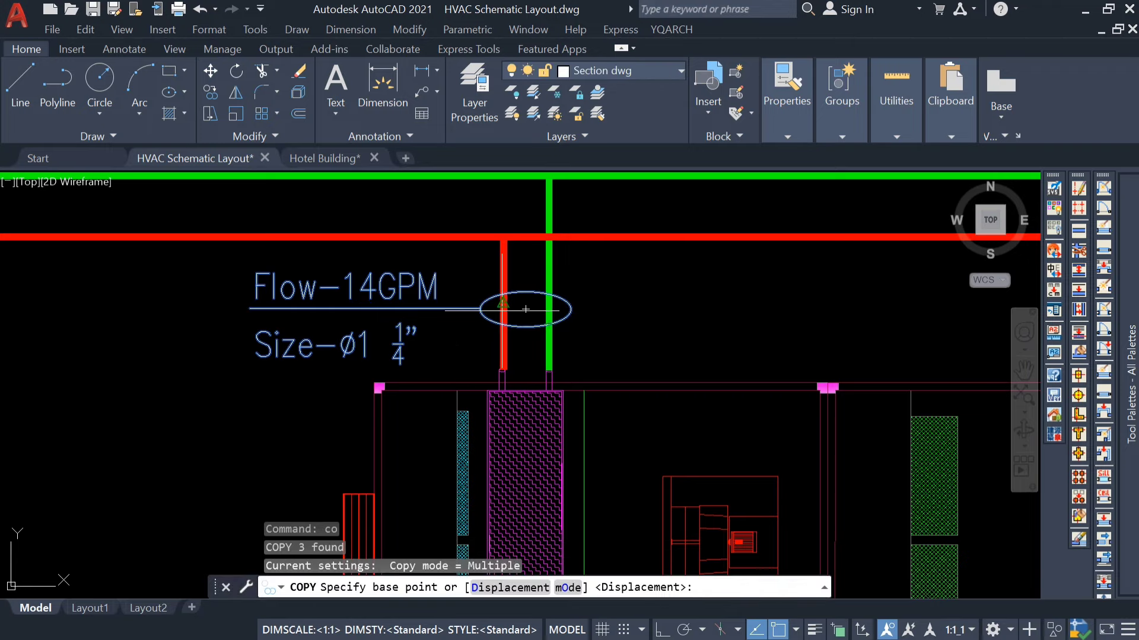
pyautogui.scroll(2, 496, 315)
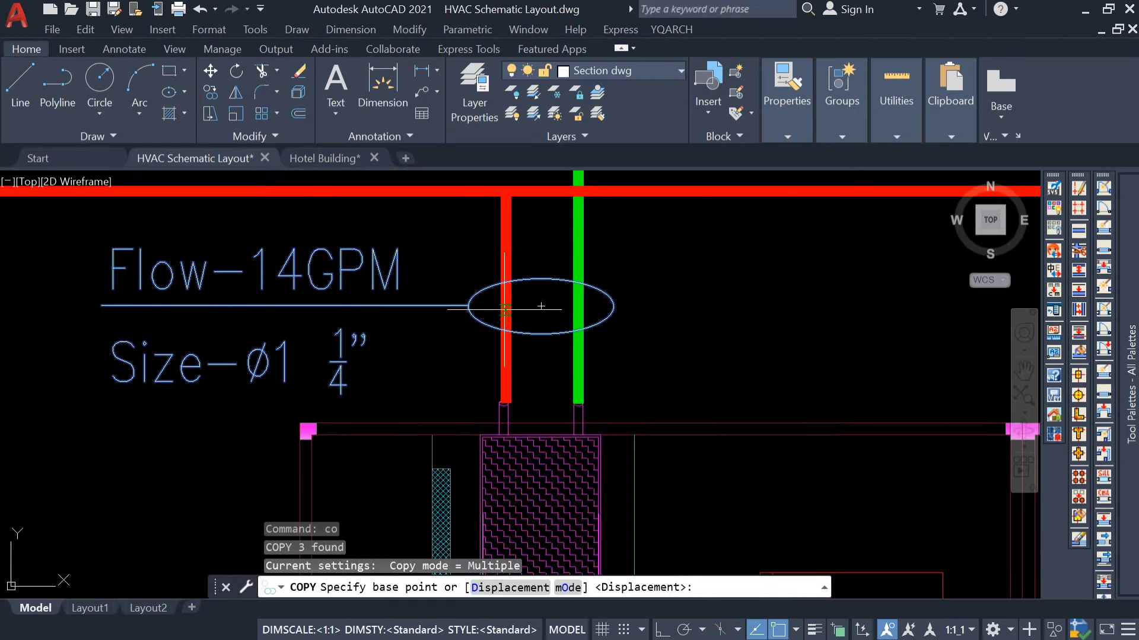
pyautogui.click(504, 309)
pyautogui.scroll(-4, 505, 310)
pyautogui.moveTo(912, 343); pyautogui.dragTo(385, 354, button='middle')
pyautogui.scroll(-4, 385, 354)
pyautogui.scroll(2, 482, 346)
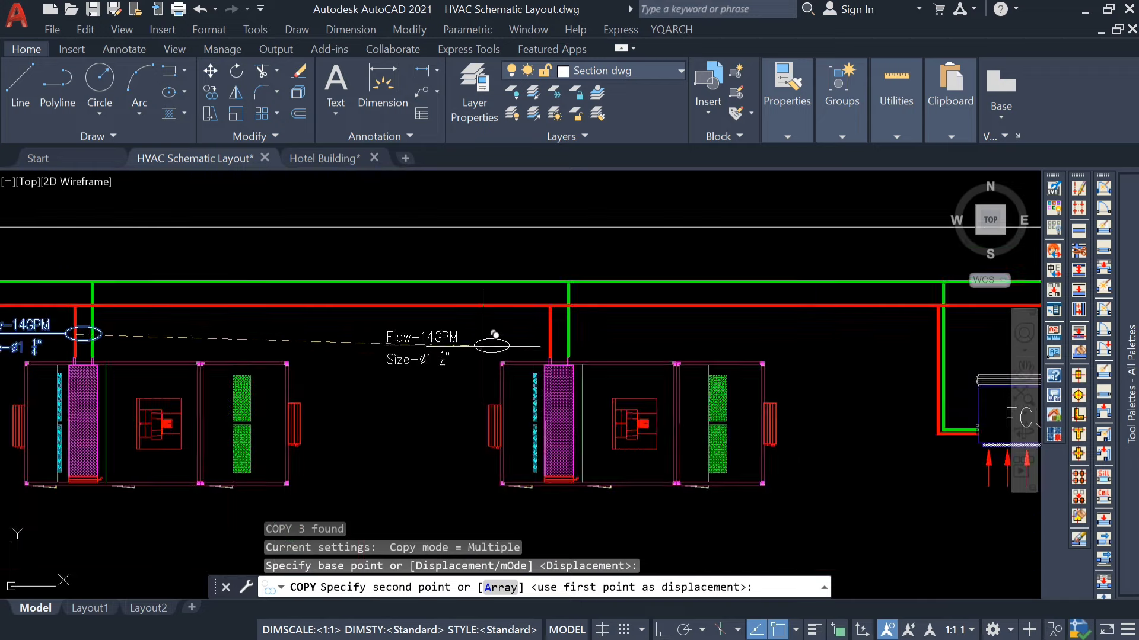
pyautogui.scroll(2, 482, 346)
pyautogui.click(661, 630)
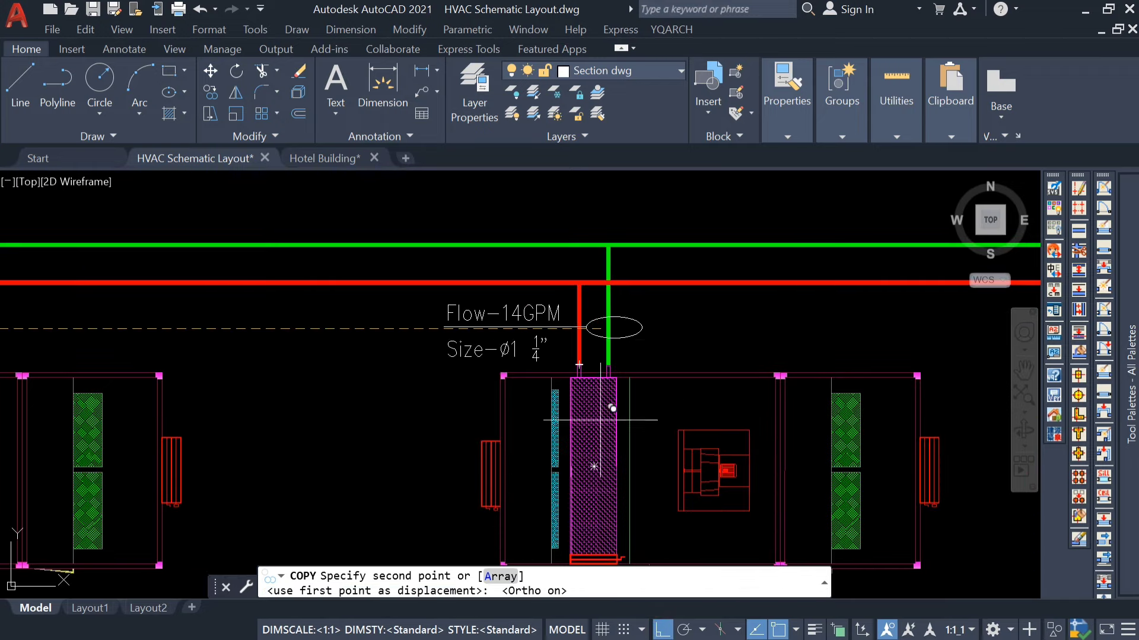
pyautogui.click(591, 326)
pyautogui.press('Escape')
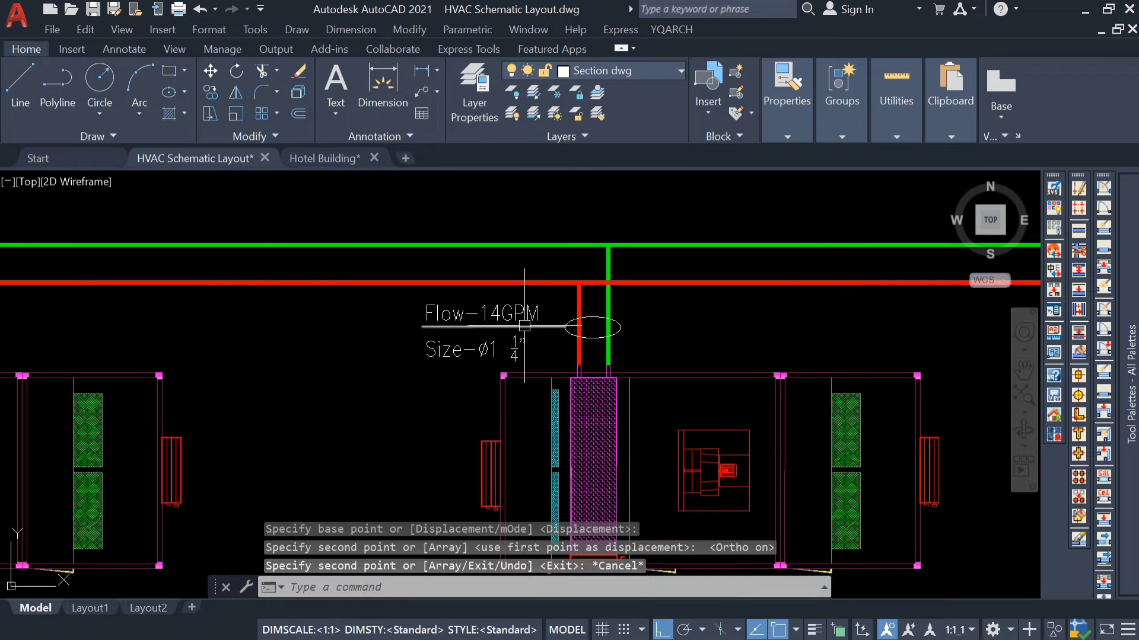
# Step: Check the second ground-floor air handling unit's pipe label in the Hotel Building drawing, and edit its schematic label to Flow-20GPM and Size-ø1 1/2"
pyautogui.click(321, 158)
pyautogui.scroll(-3, 515, 362)
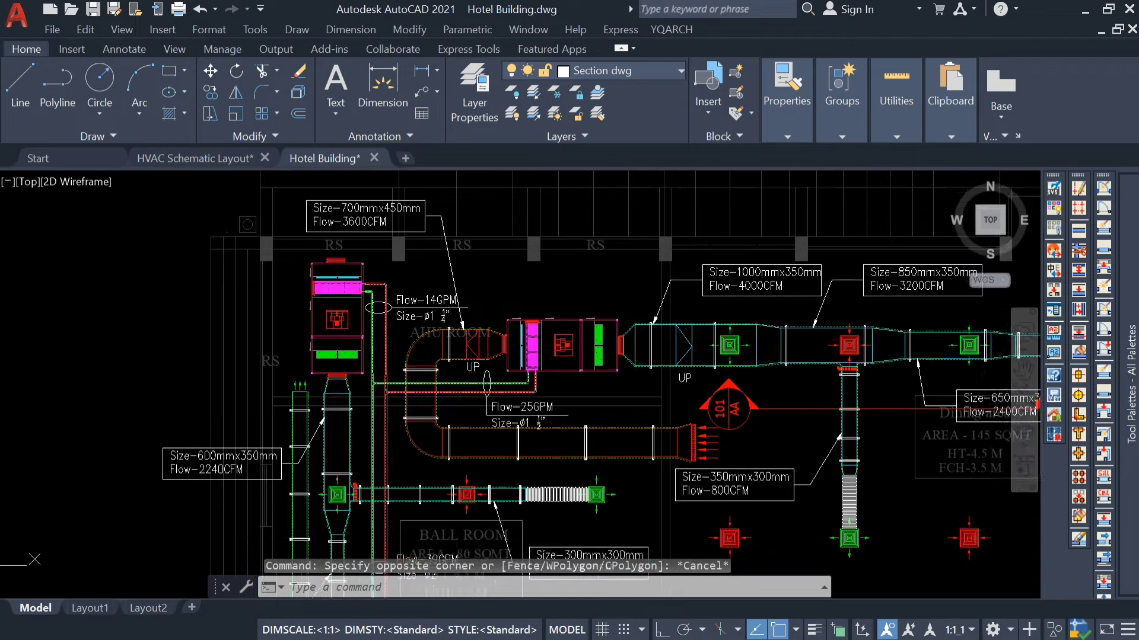
pyautogui.scroll(4, 539, 403)
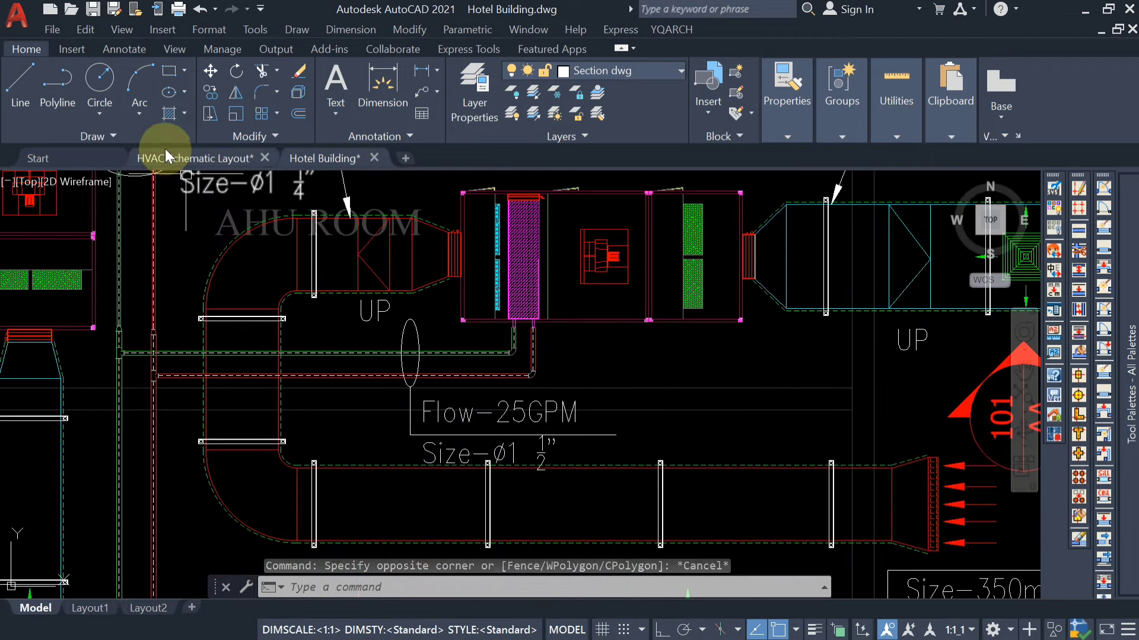
pyautogui.click(166, 155)
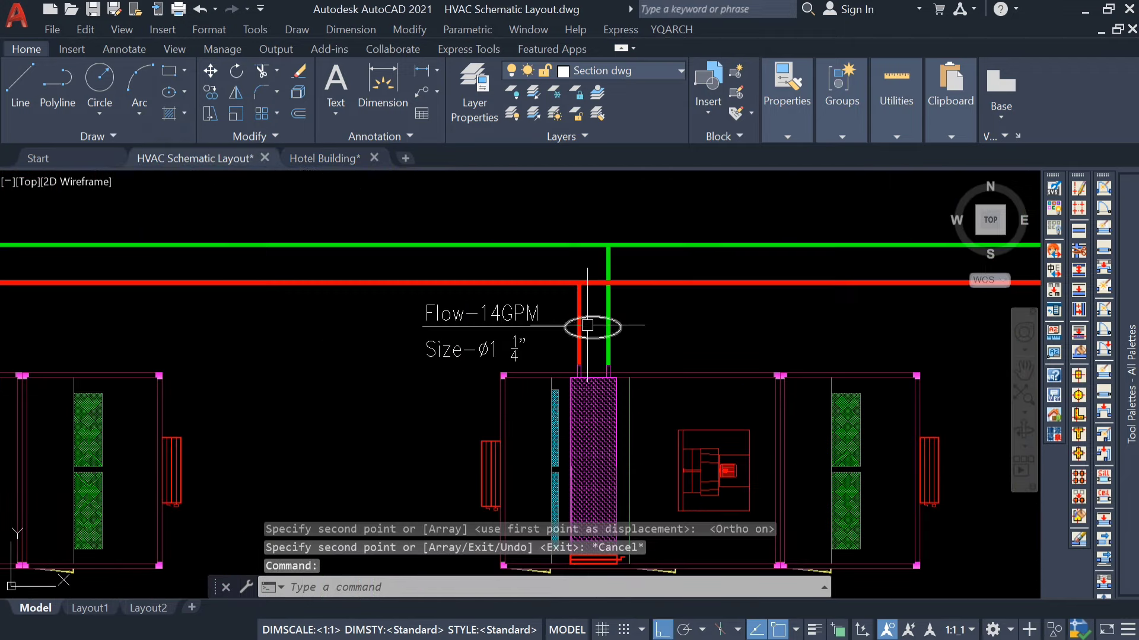
pyautogui.doubleClick(486, 314)
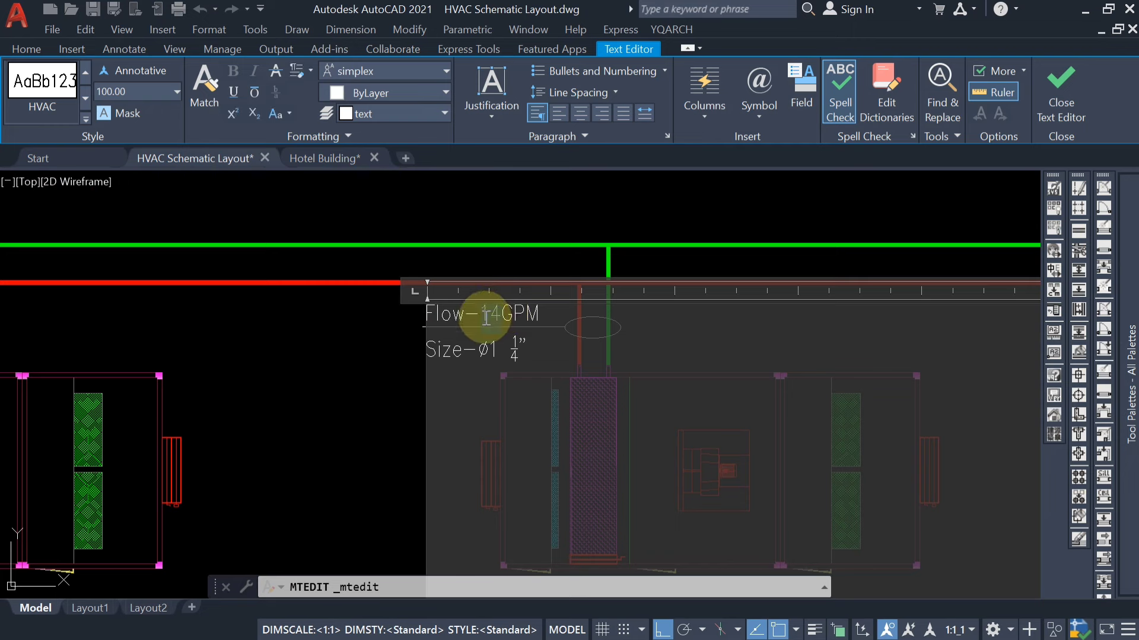
pyautogui.write('20')
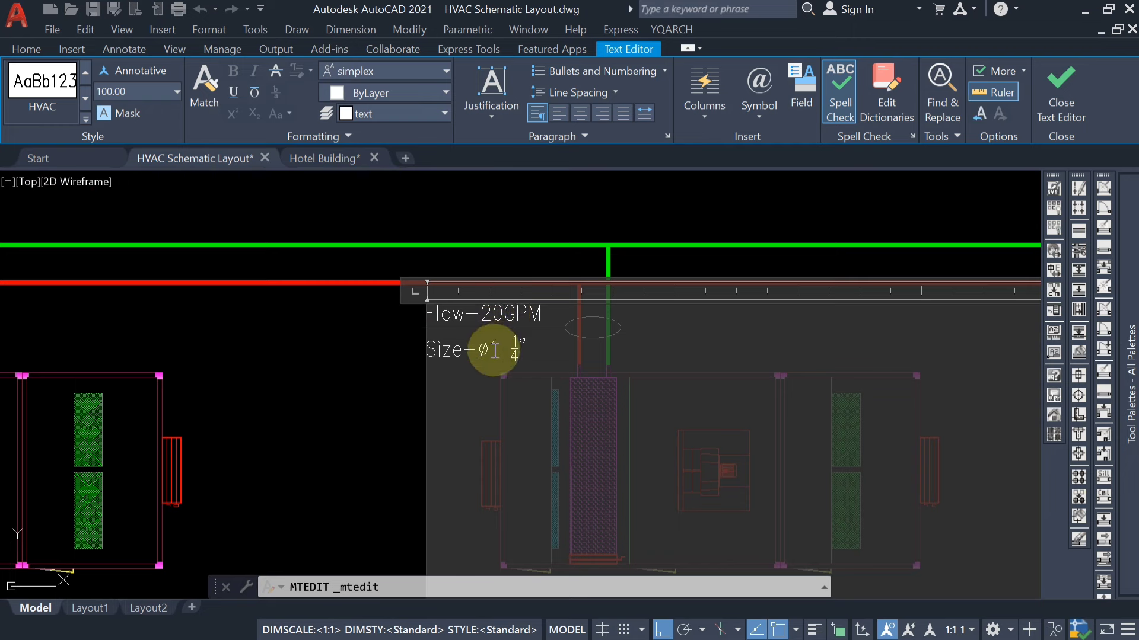
pyautogui.click(514, 353)
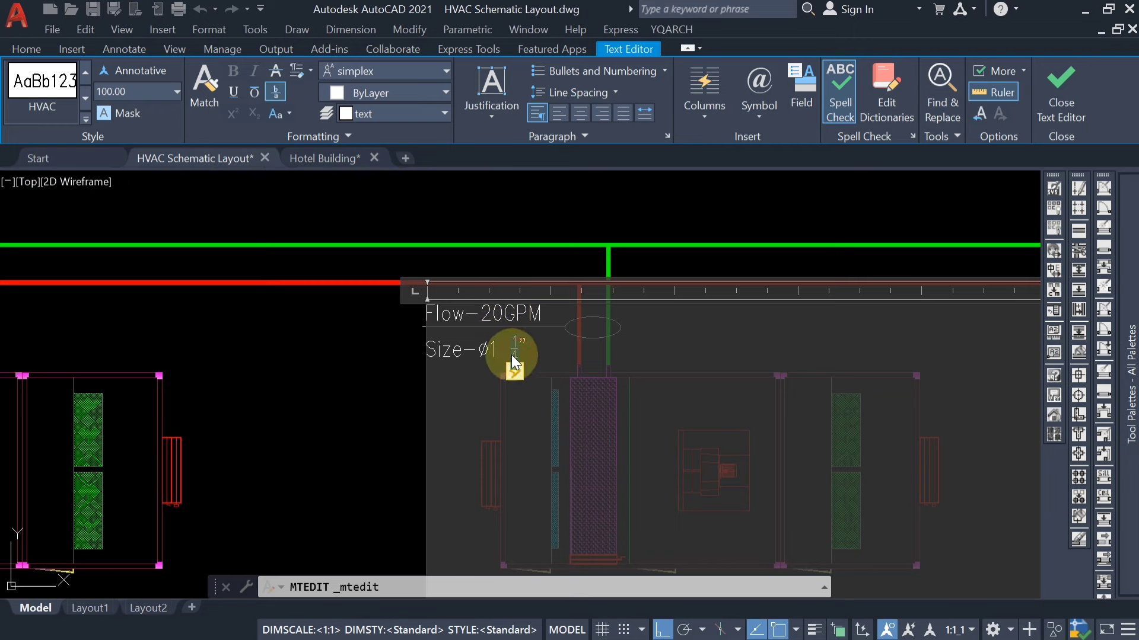
pyautogui.click(376, 376)
pyautogui.scroll(-5, 406, 356)
pyautogui.scroll(5, 410, 411)
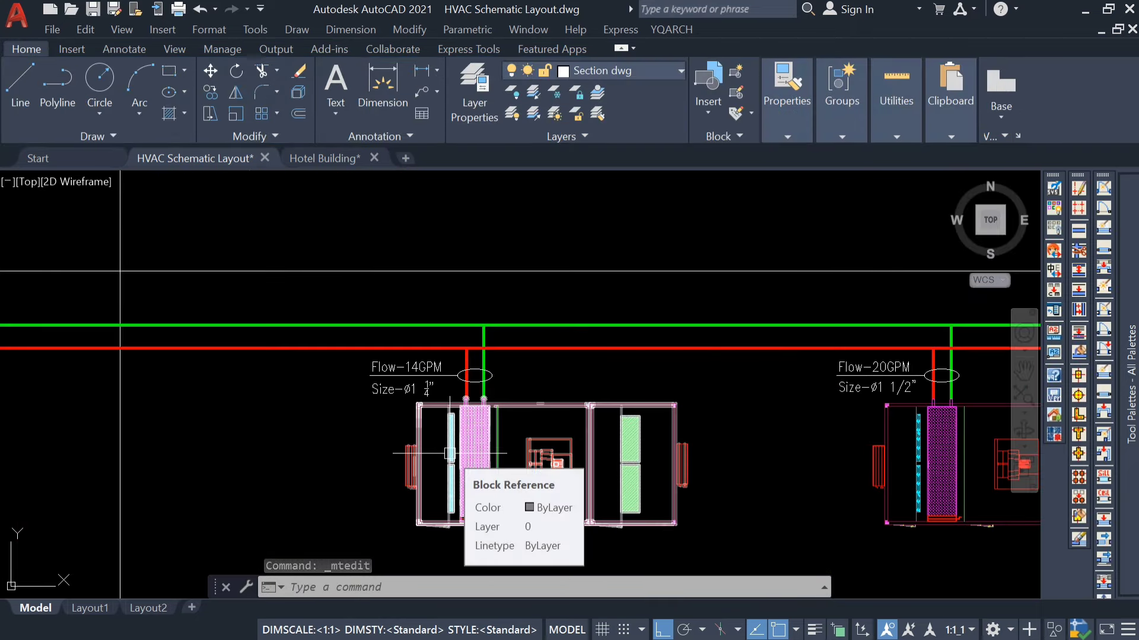
# Step: Examine the flow and pipe size label of the corridor fan coil unit on the Hotel Building ground floor plan and return to the schematic
pyautogui.scroll(-3, 448, 453)
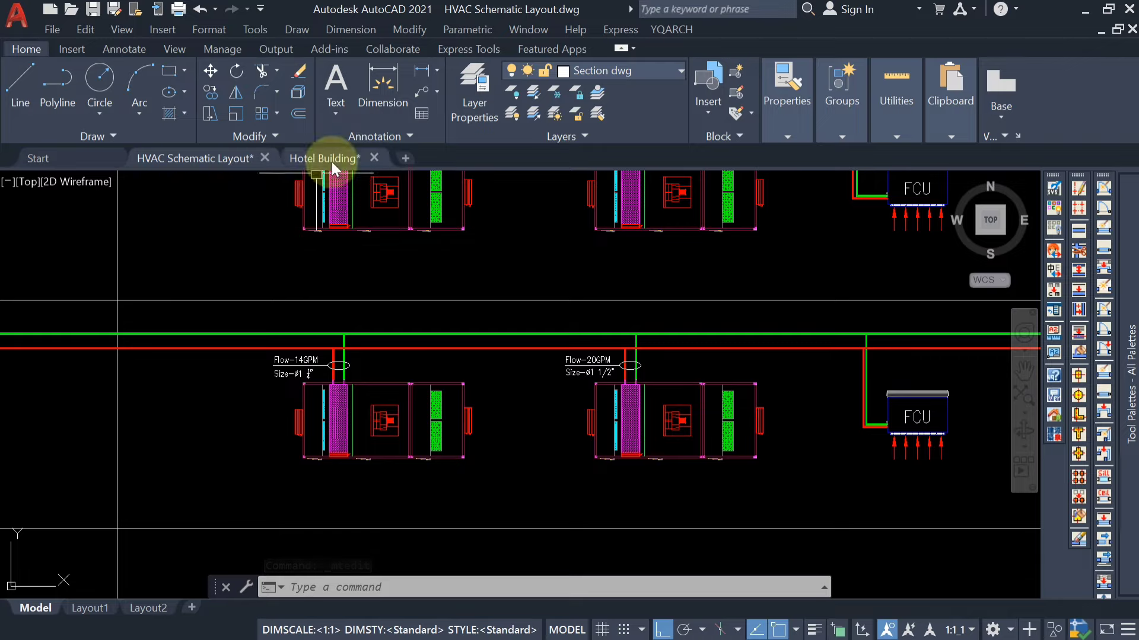
pyautogui.click(326, 158)
pyautogui.scroll(-6, 394, 355)
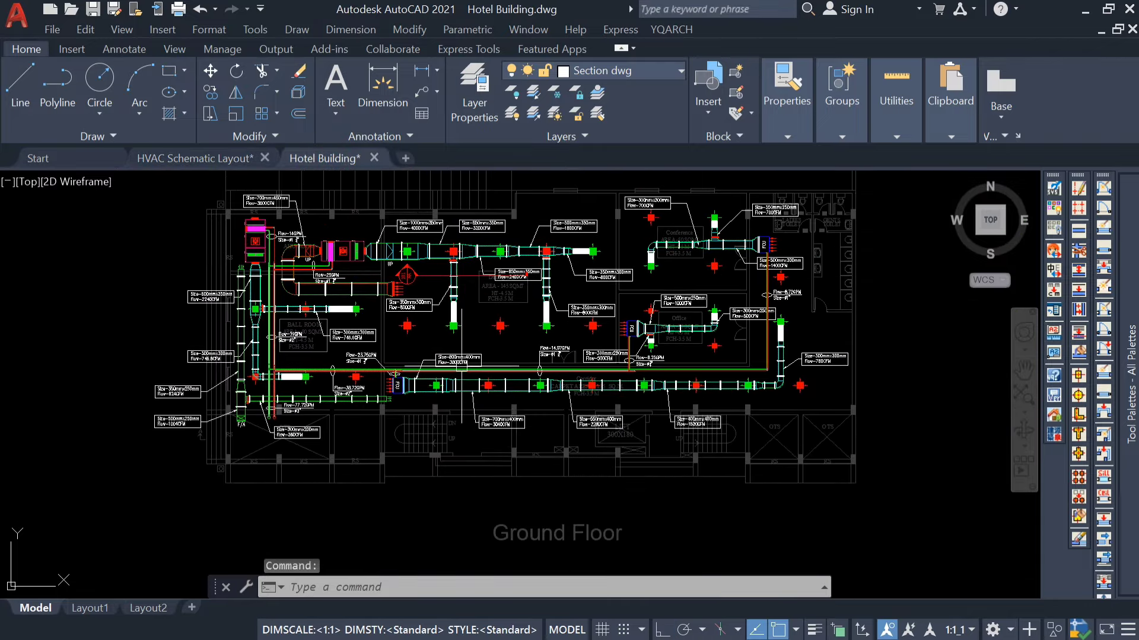
pyautogui.scroll(3, 394, 355)
pyautogui.scroll(5, 394, 355)
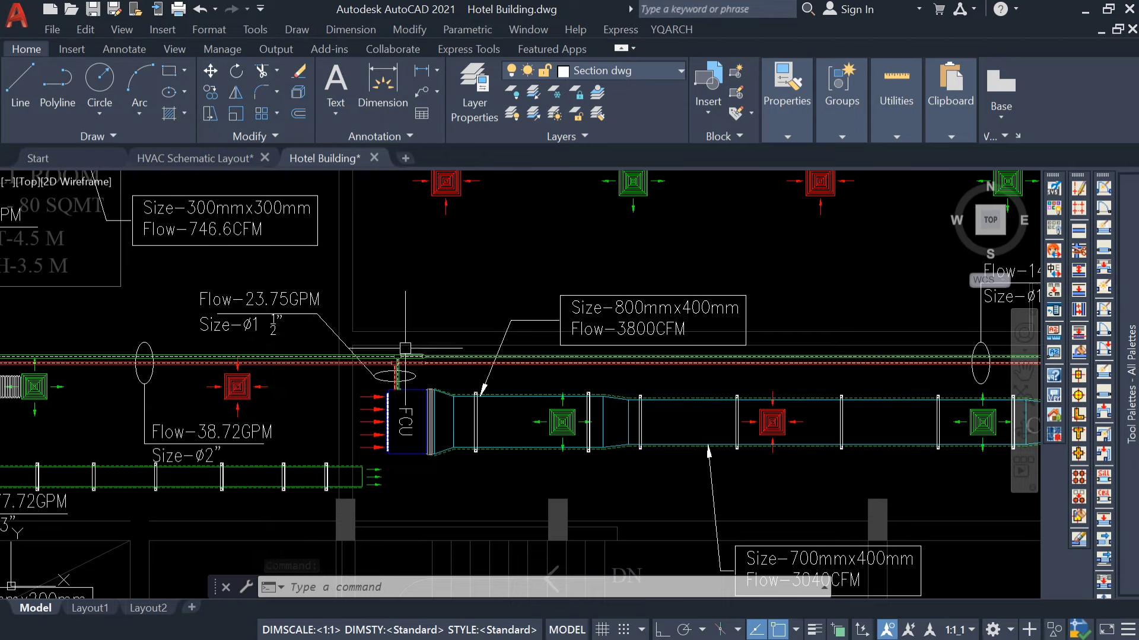
pyautogui.click(195, 157)
# Step: Copy the second air handling unit's label, leader line and ellipse horizontally to the branch pipes of the three ground-floor fan coil units
pyautogui.scroll(4, 620, 362)
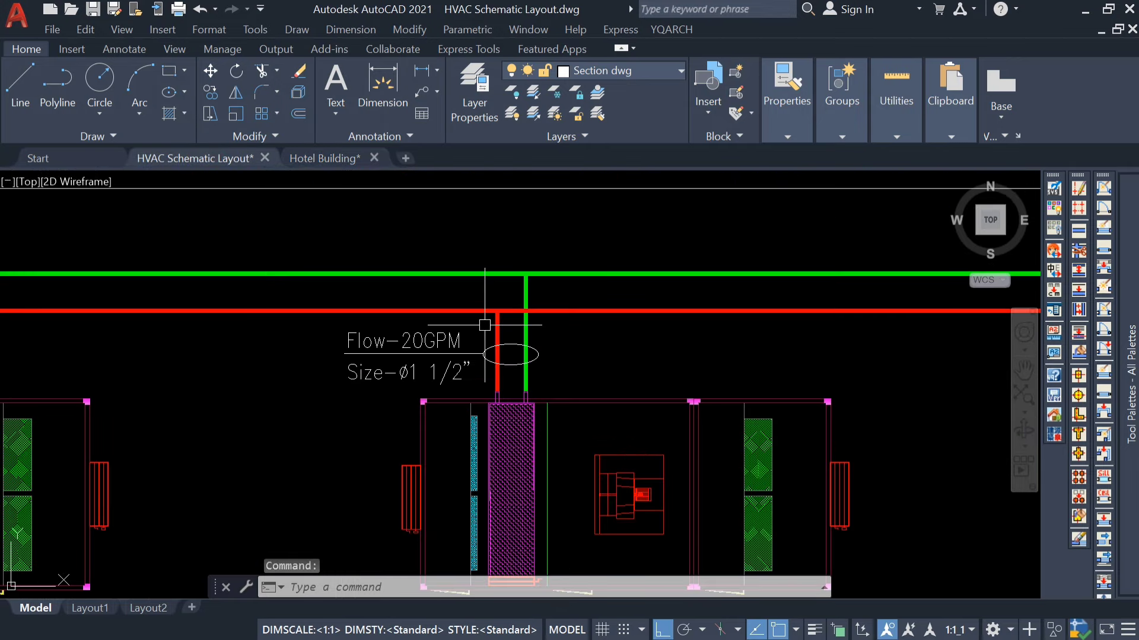
pyautogui.click(484, 325)
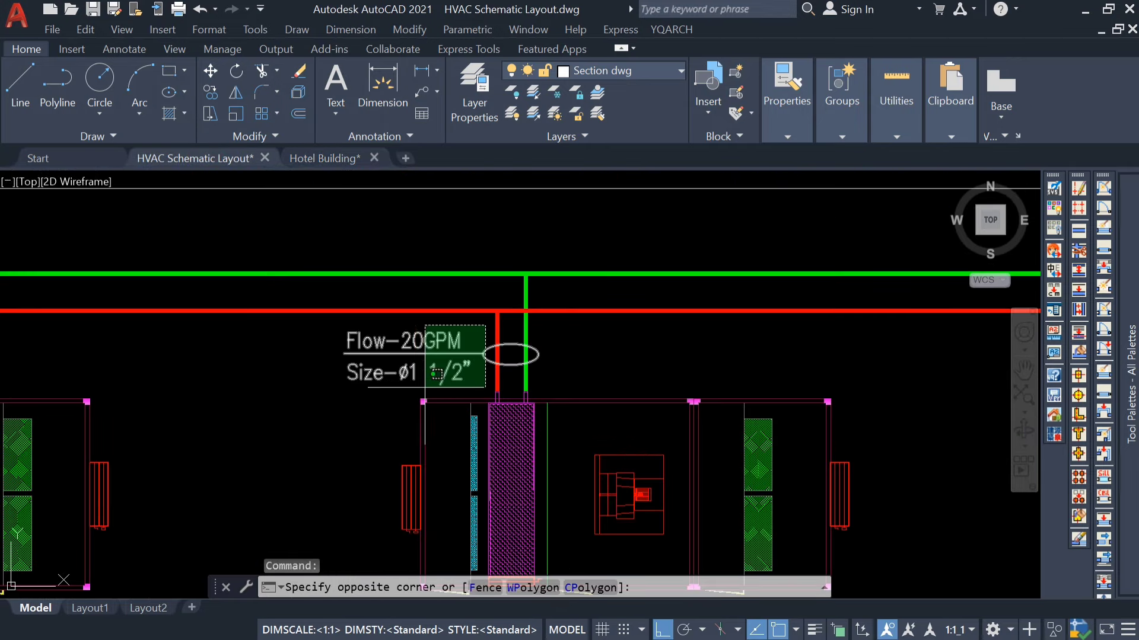
pyautogui.click(385, 383)
pyautogui.write('co')
pyautogui.press('Return')
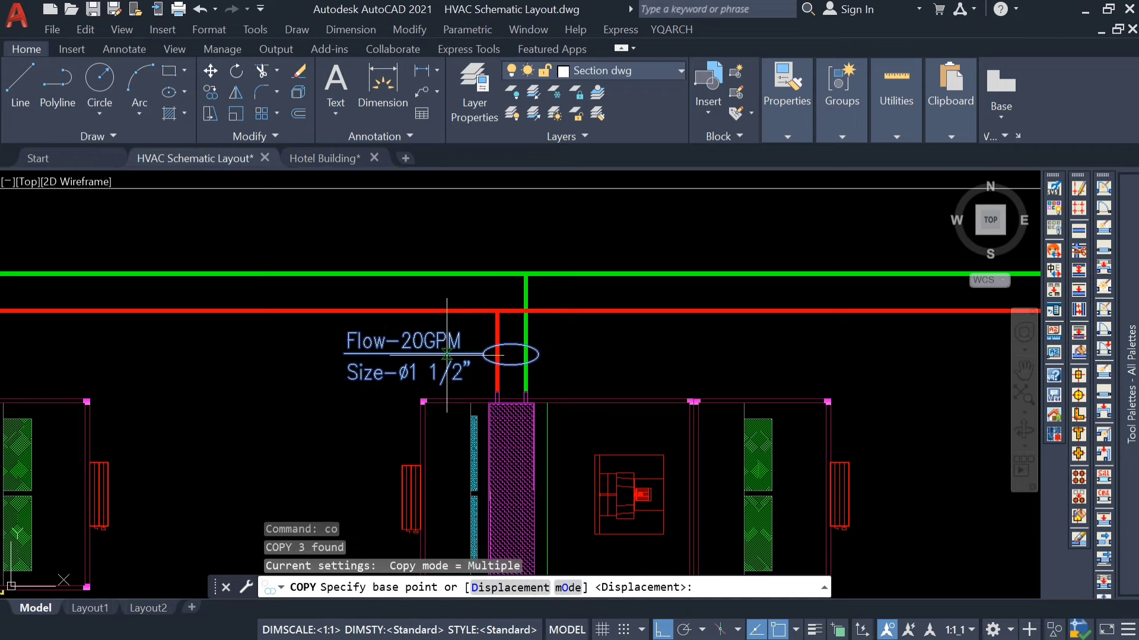
pyautogui.click(497, 350)
pyautogui.scroll(-2, 93, 355)
pyautogui.scroll(2, 736, 361)
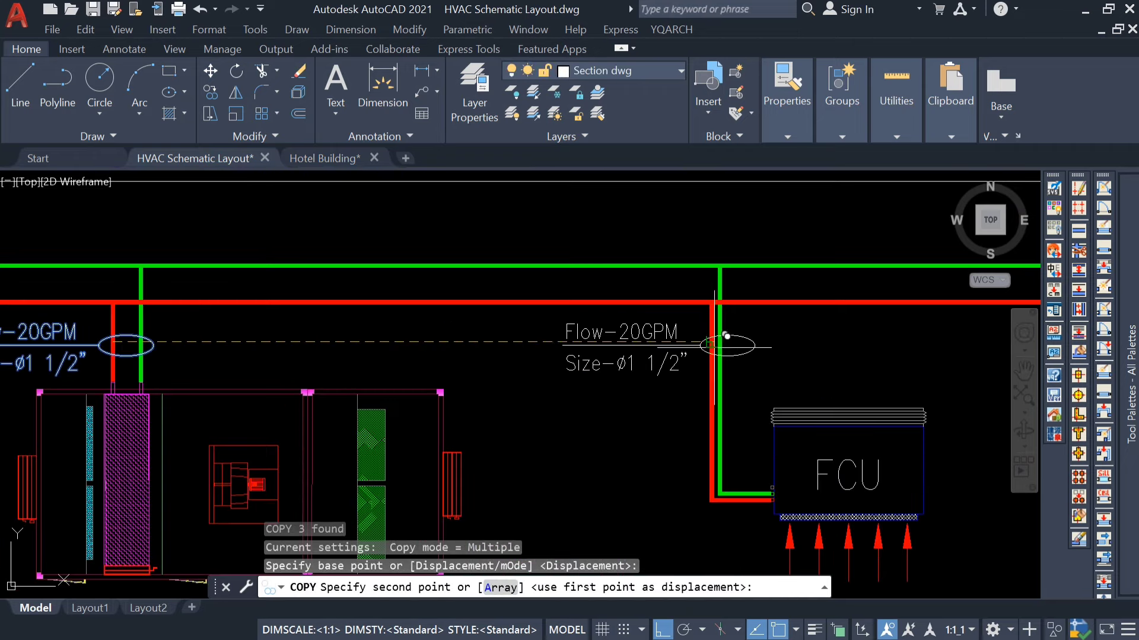
pyautogui.click(723, 336)
pyautogui.scroll(-3, 723, 342)
pyautogui.scroll(2, 771, 345)
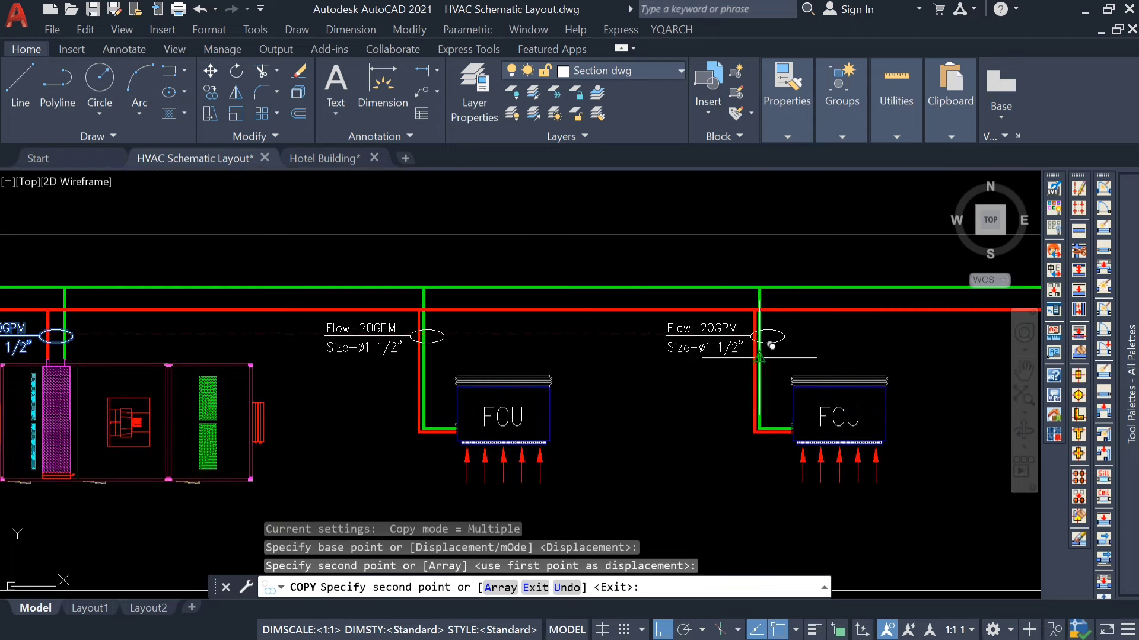
pyautogui.click(748, 337)
pyautogui.scroll(-3, 749, 338)
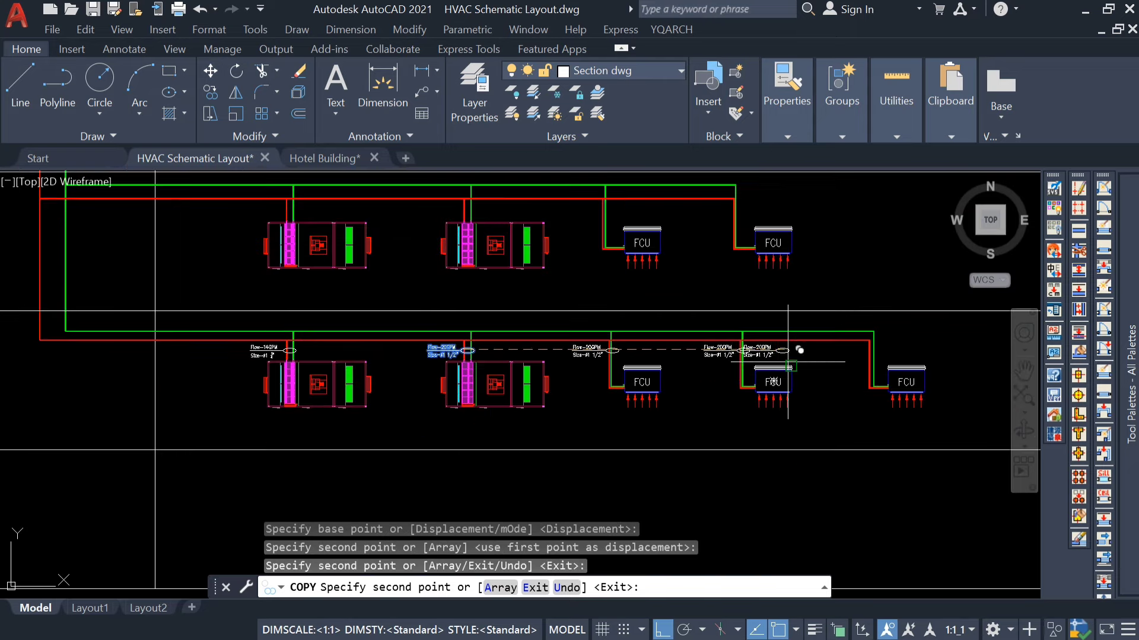
pyautogui.scroll(3, 878, 344)
pyautogui.click(884, 340)
pyautogui.press('Escape')
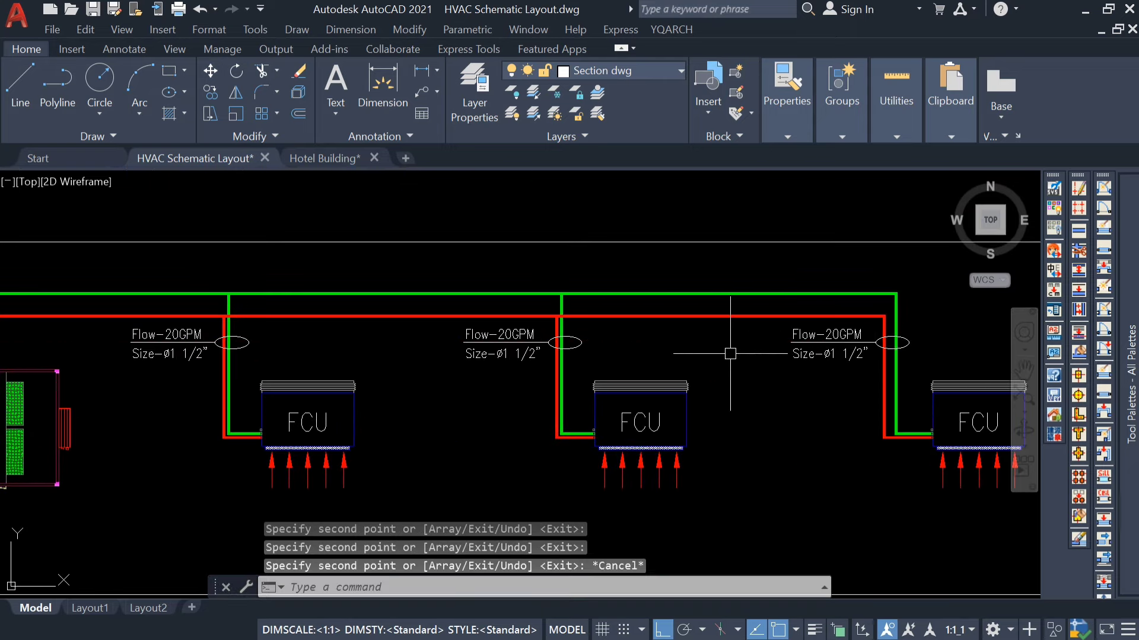
# Step: Recheck the corridor fan coil unit's label in the Hotel Building drawing and set the first FCU's schematic label to Flow-23.75GPM
pyautogui.scroll(-2, 726, 353)
pyautogui.click(329, 156)
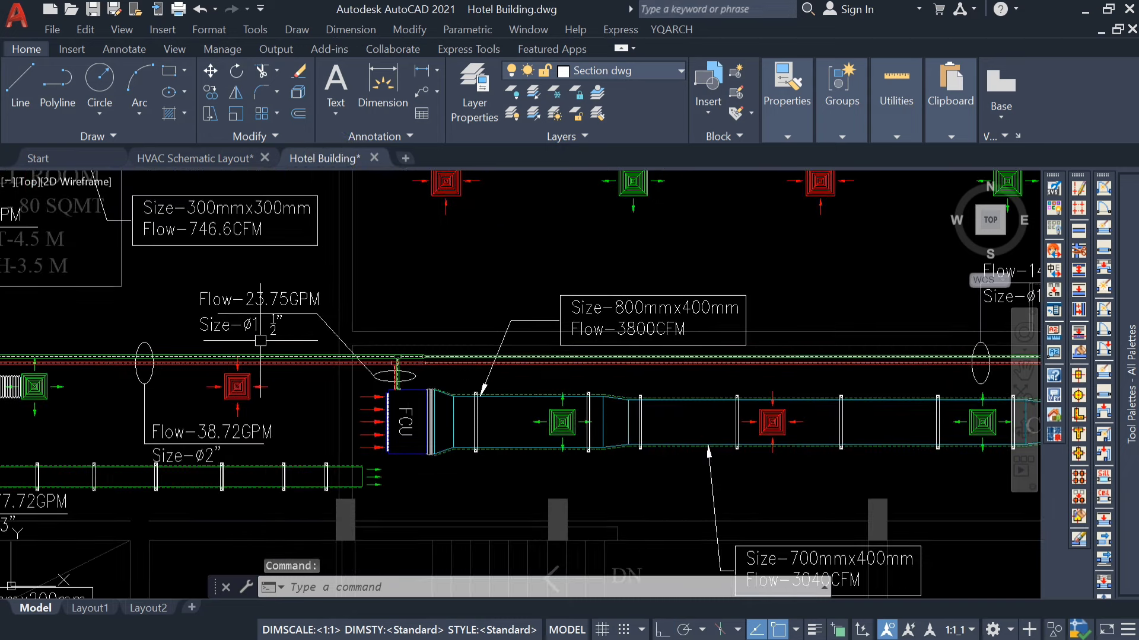
pyautogui.click(230, 158)
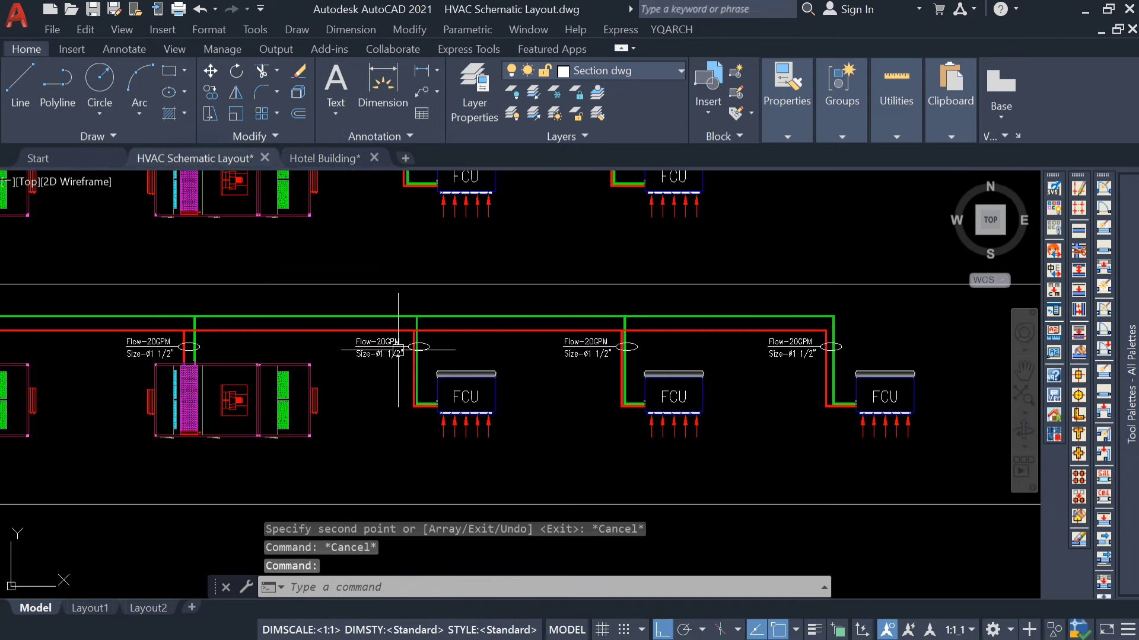
pyautogui.scroll(5, 398, 350)
pyautogui.doubleClick(425, 338)
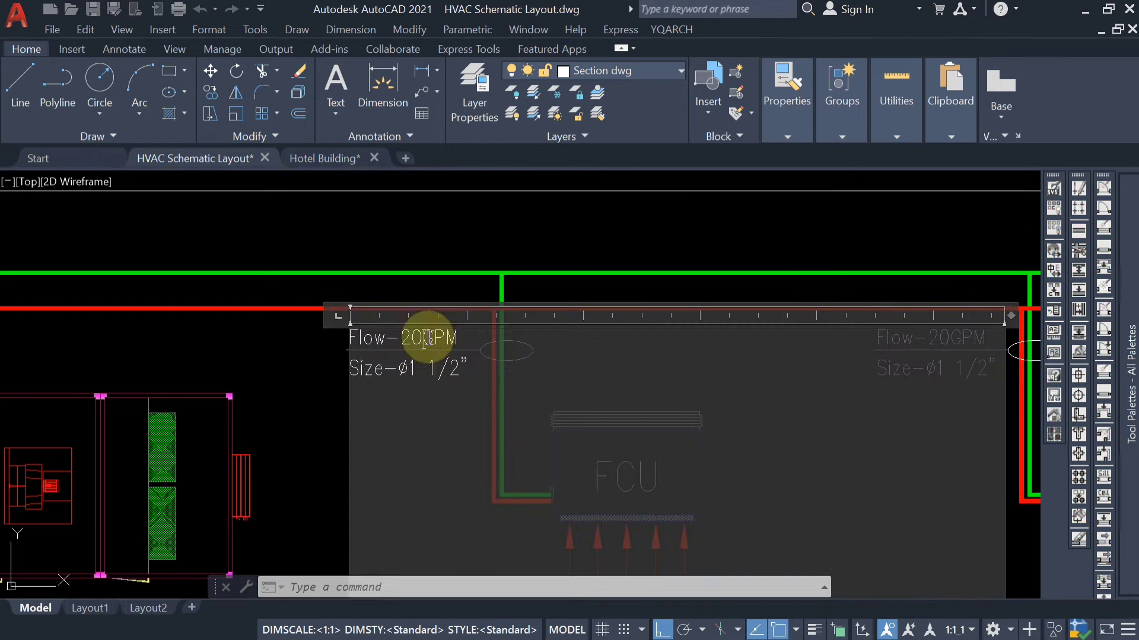
pyautogui.moveTo(422, 338); pyautogui.dragTo(400, 339)
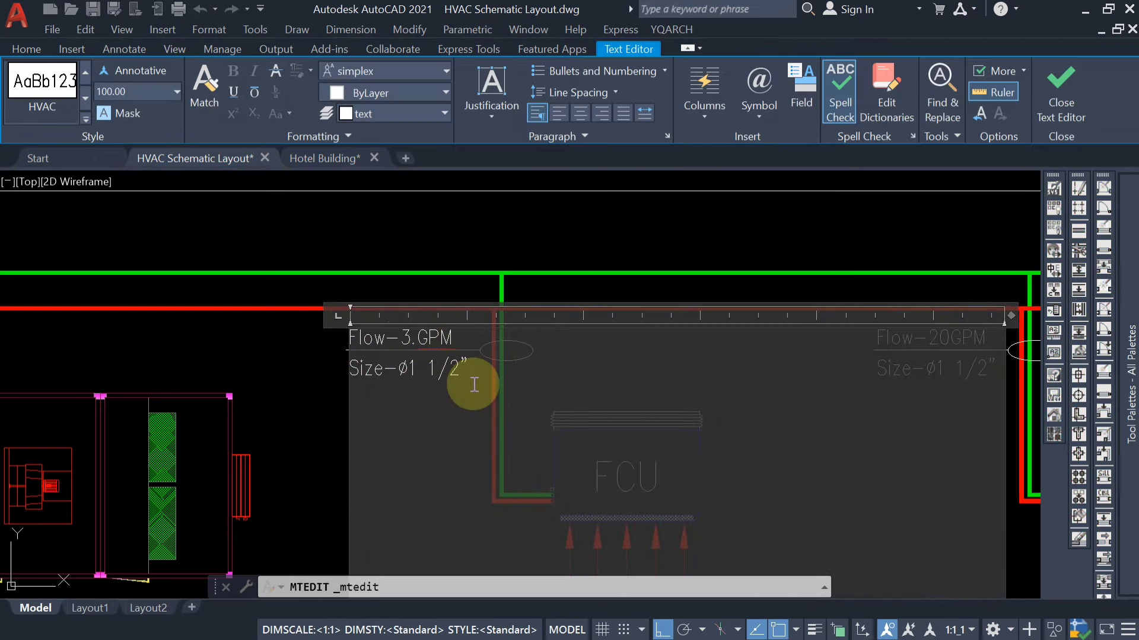
pyautogui.click(403, 342)
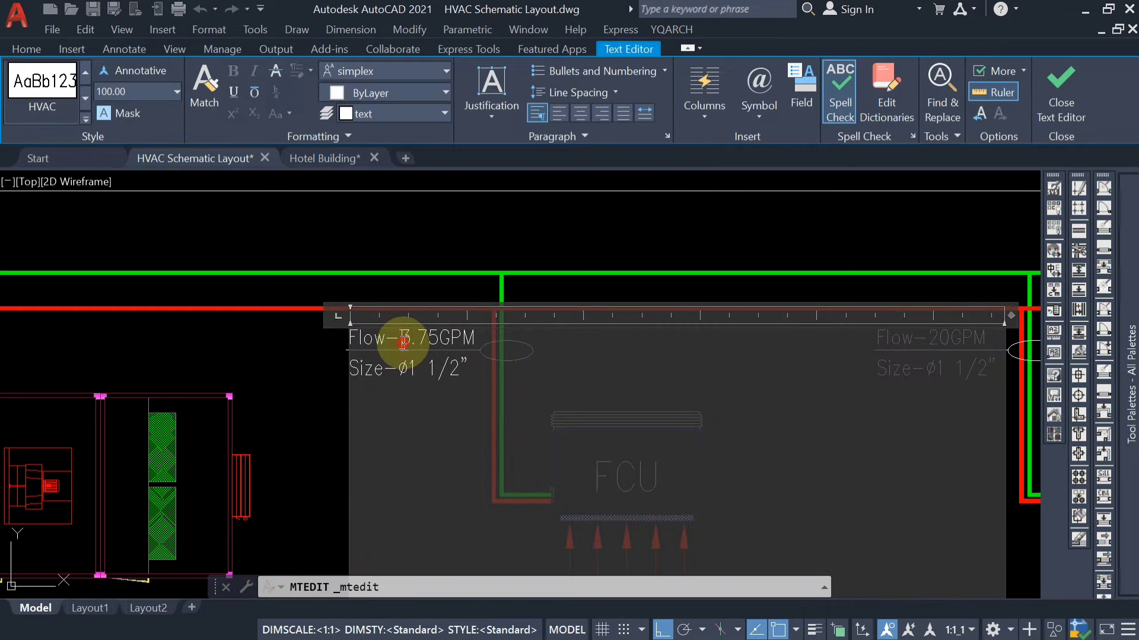
pyautogui.write('2')
pyautogui.click(310, 443)
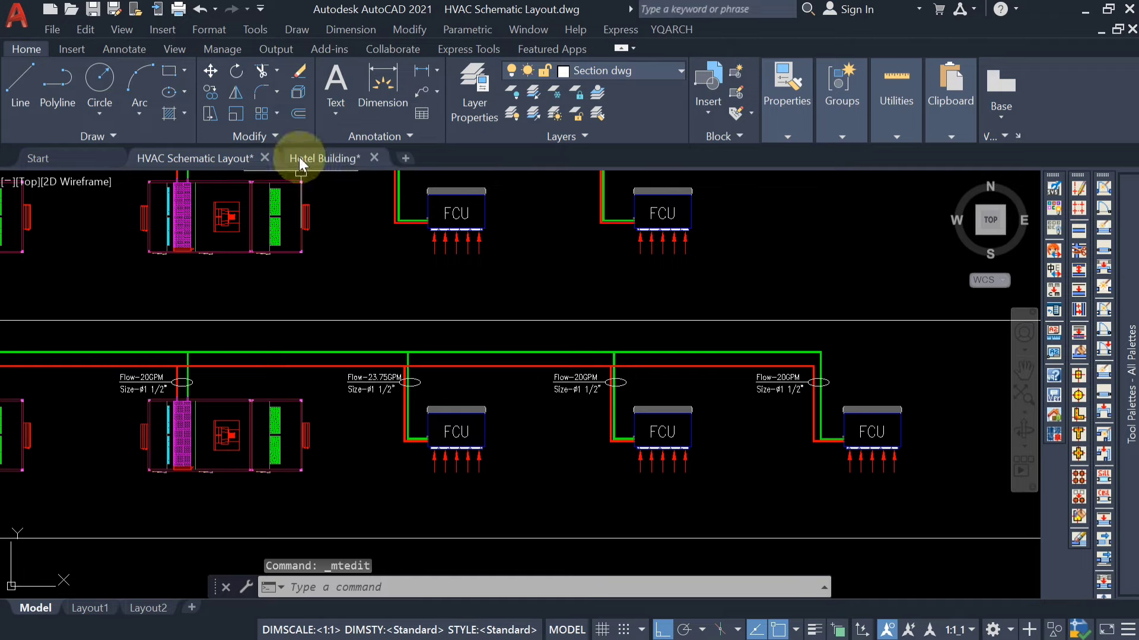
# Step: Look up the office fan coil unit's pipe label in the Hotel Building drawing and set the second FCU's schematic label to Flow-6.25GPM and Size-ø3/4"
pyautogui.click(299, 158)
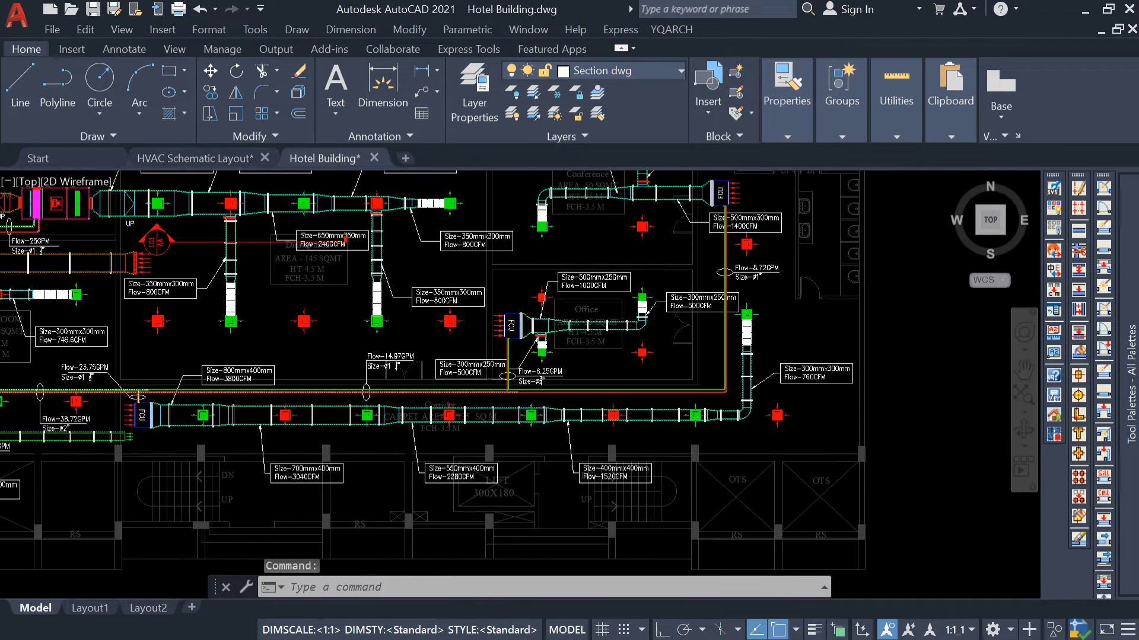
pyautogui.scroll(4, 528, 387)
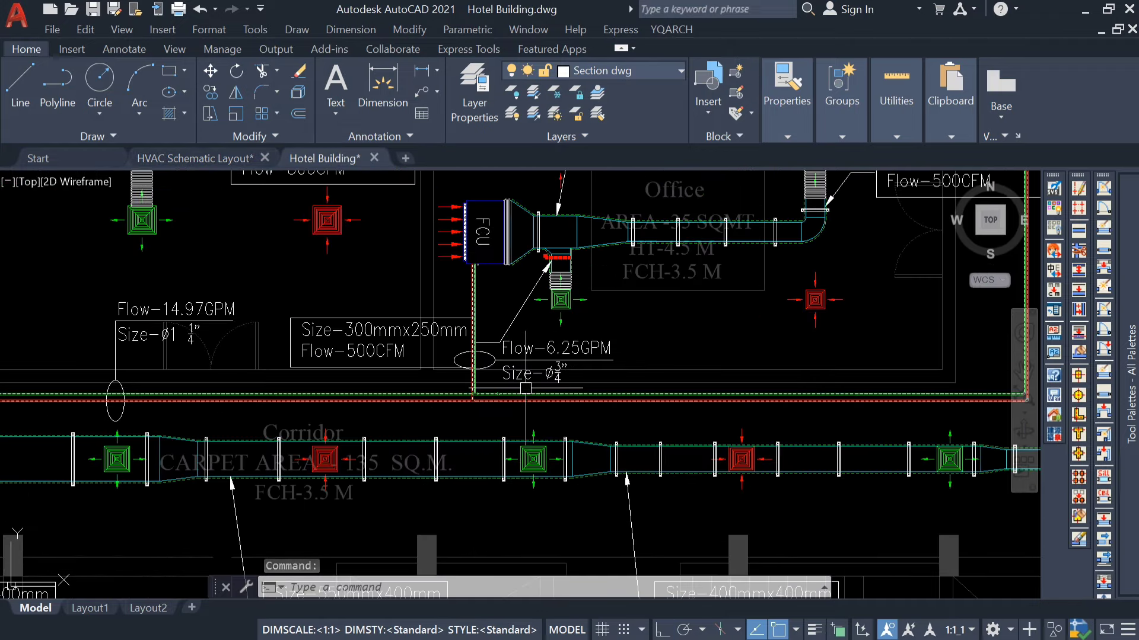
pyautogui.scroll(2, 525, 389)
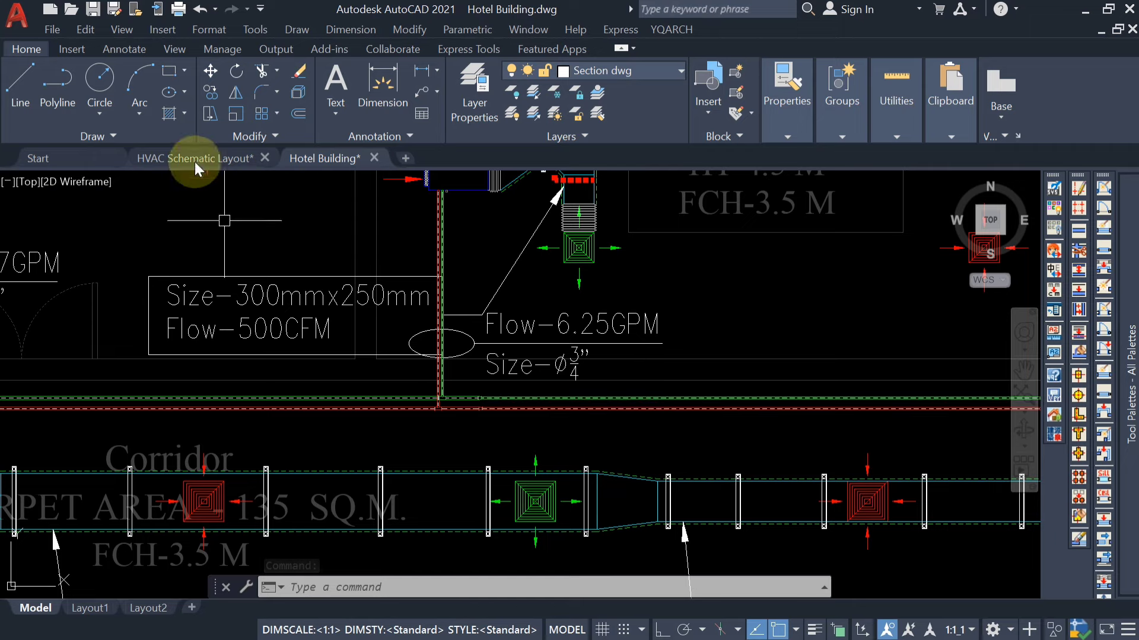
pyautogui.click(244, 166)
pyautogui.scroll(4, 587, 367)
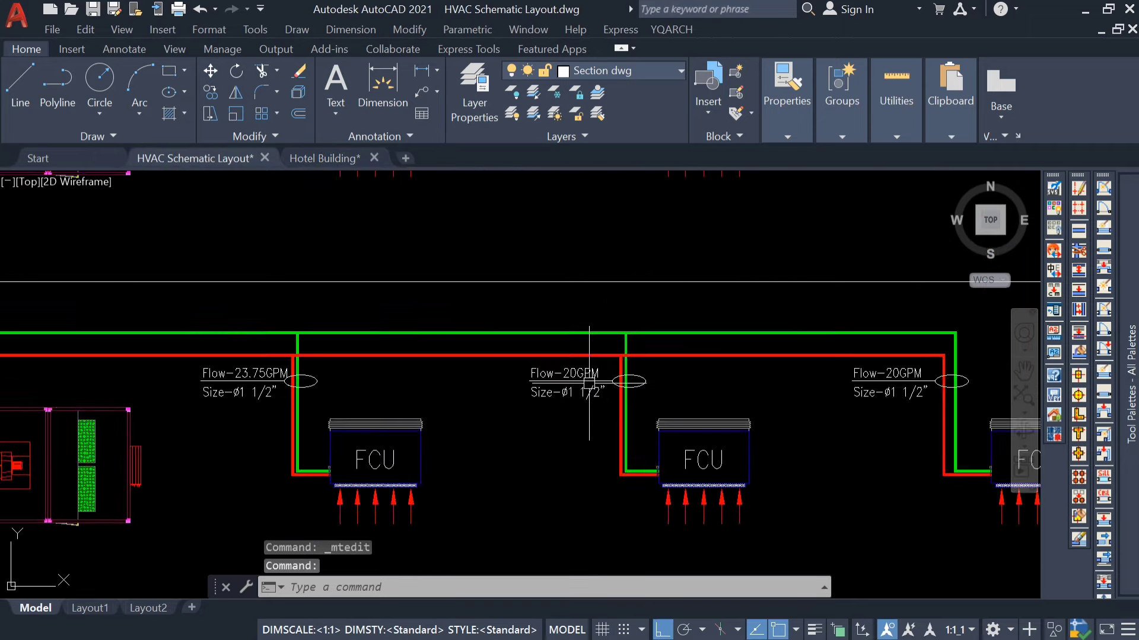
pyautogui.click(582, 365)
pyautogui.doubleClick(580, 367)
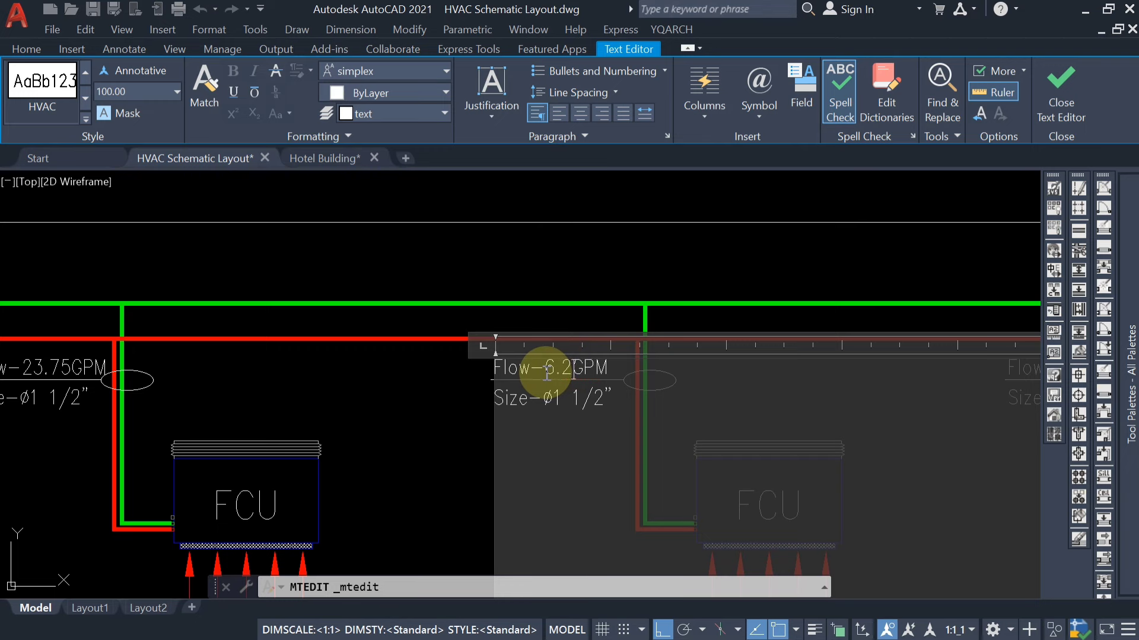
pyautogui.moveTo(600, 398); pyautogui.dragTo(559, 400)
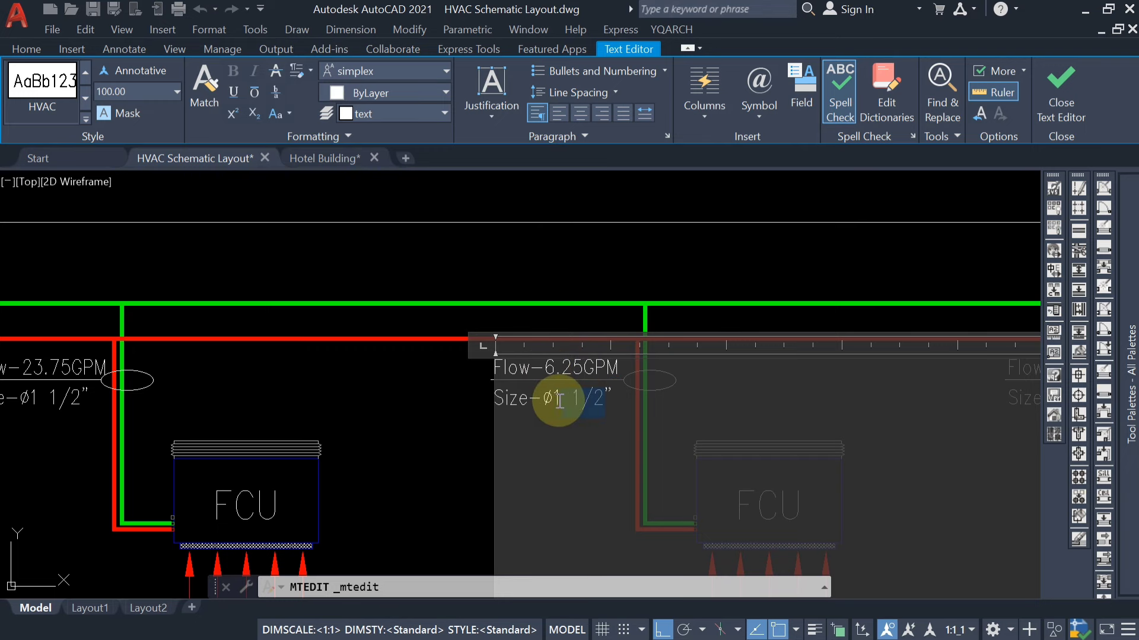
pyautogui.write('3/4')
pyautogui.hotkey('ctrl', 'Return')
# Step: Examine the flow and pipe size label of the conference room fan coil unit in the Hotel Building drawing
pyautogui.click(325, 158)
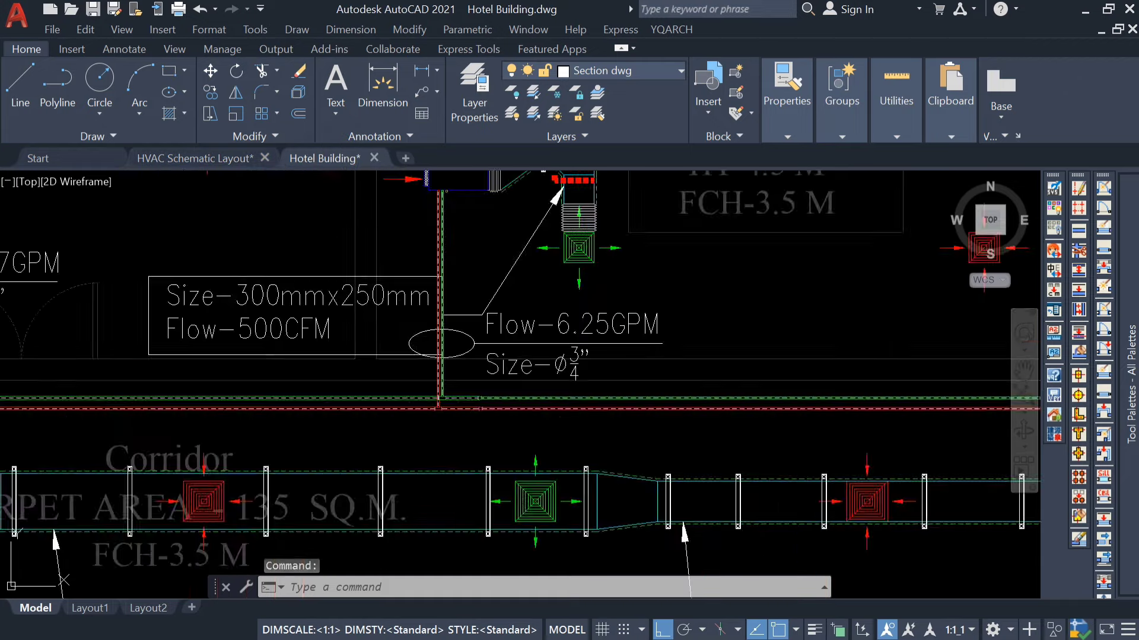
pyautogui.moveTo(603, 357)
pyautogui.mouseDown(button='middle')
pyautogui.moveTo(485, 440)
pyautogui.moveTo(417, 510)
pyautogui.mouseUp(button='middle')
pyautogui.moveTo(527, 281); pyautogui.dragTo(498, 335, button='middle')
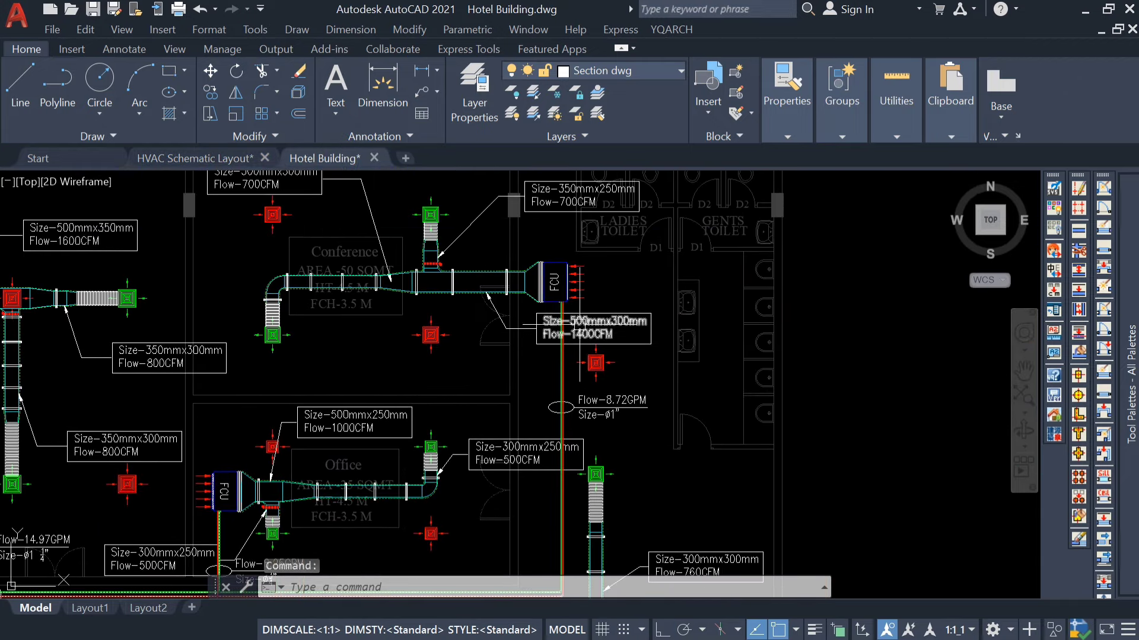
pyautogui.scroll(2, 579, 320)
pyautogui.moveTo(592, 455); pyautogui.dragTo(613, 335, button='middle')
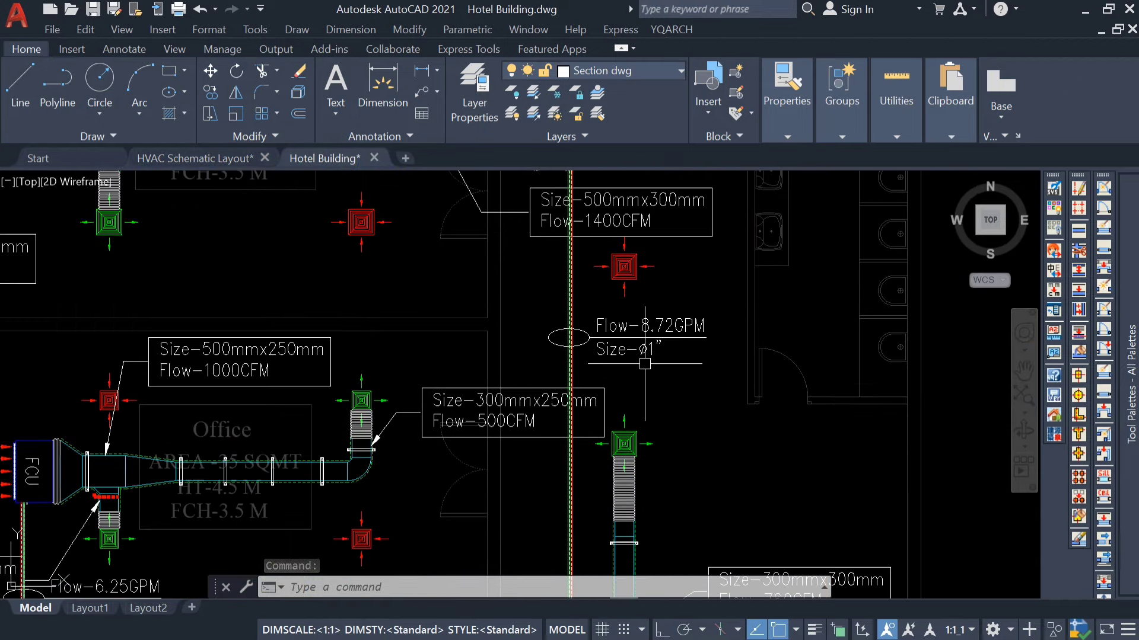
# Step: In the schematic, set the third ground-floor FCU's label to Flow-8.72GPM and Size-ø1"
pyautogui.click(198, 159)
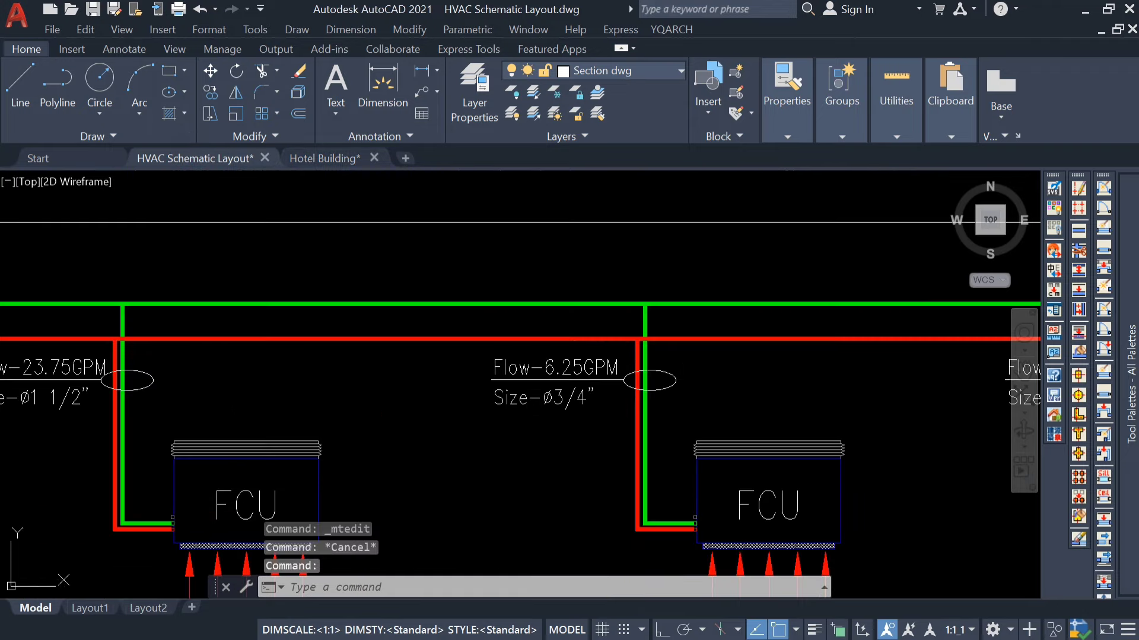
pyautogui.scroll(-5, 733, 399)
pyautogui.moveTo(727, 397); pyautogui.dragTo(503, 391, button='middle')
pyautogui.scroll(5, 598, 388)
pyautogui.doubleClick(596, 352)
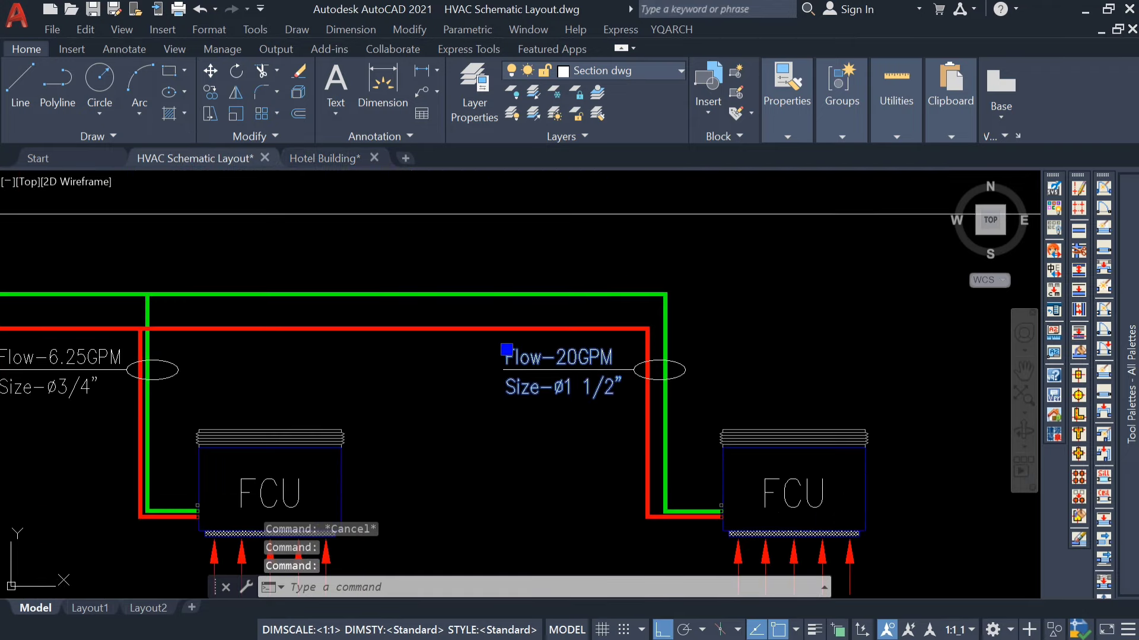
pyautogui.moveTo(565, 354); pyautogui.dragTo(535, 366)
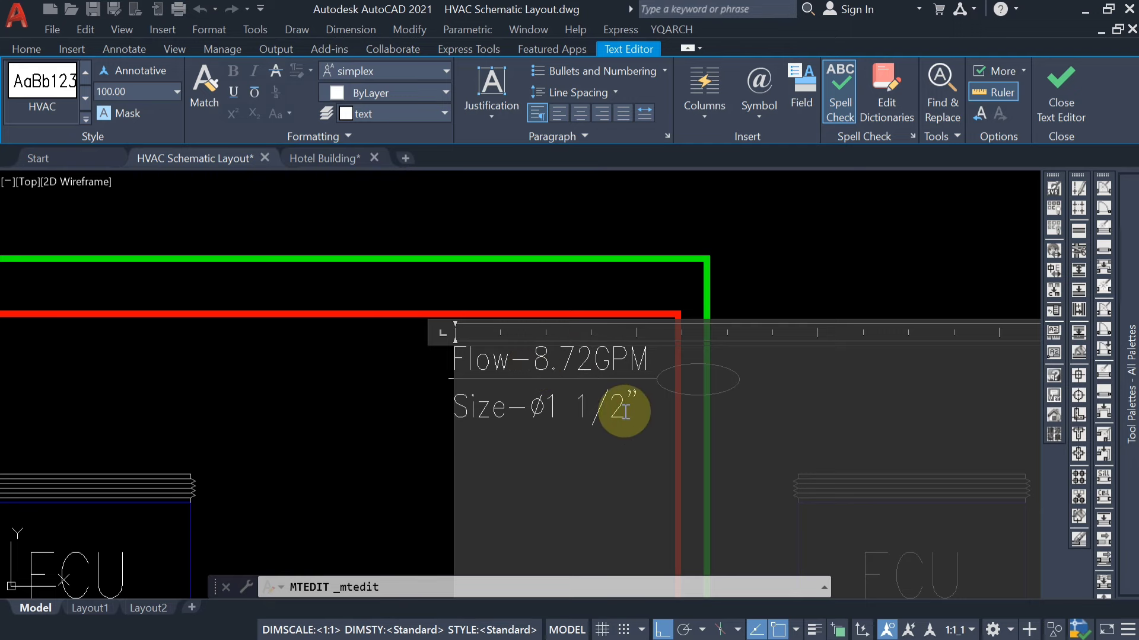
pyautogui.click(376, 402)
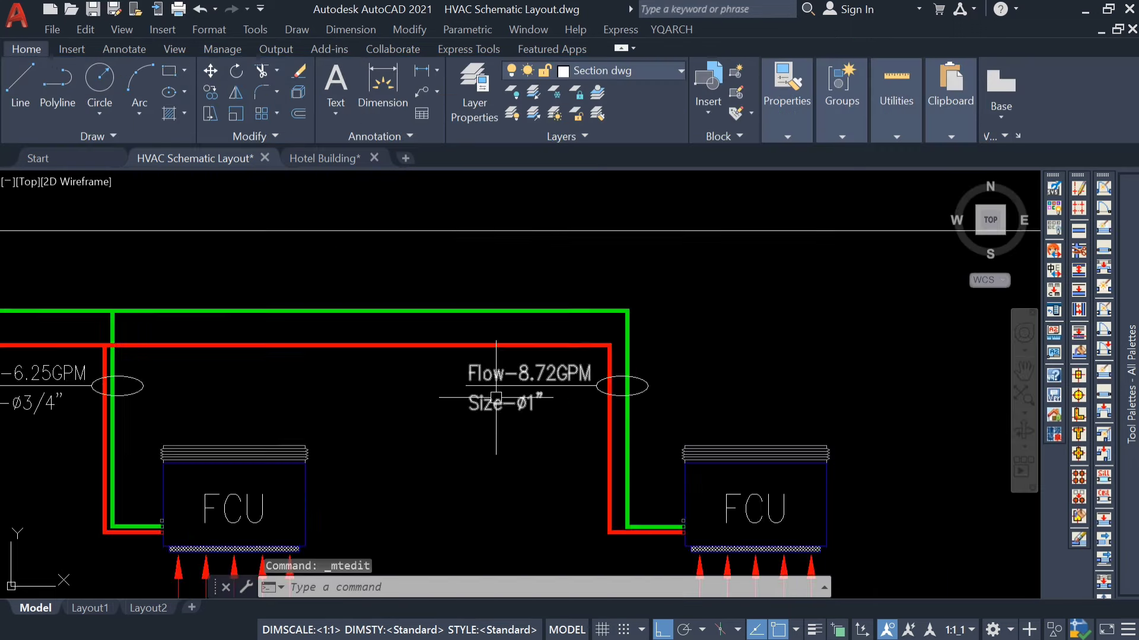
# Step: Examine the corridor main pipe's label upstream of the office FCU branch in the Hotel Building drawing and return to the schematic
pyautogui.scroll(-5, 498, 392)
pyautogui.moveTo(471, 423); pyautogui.dragTo(616, 443, button='middle')
pyautogui.moveTo(211, 388); pyautogui.dragTo(390, 383, button='middle')
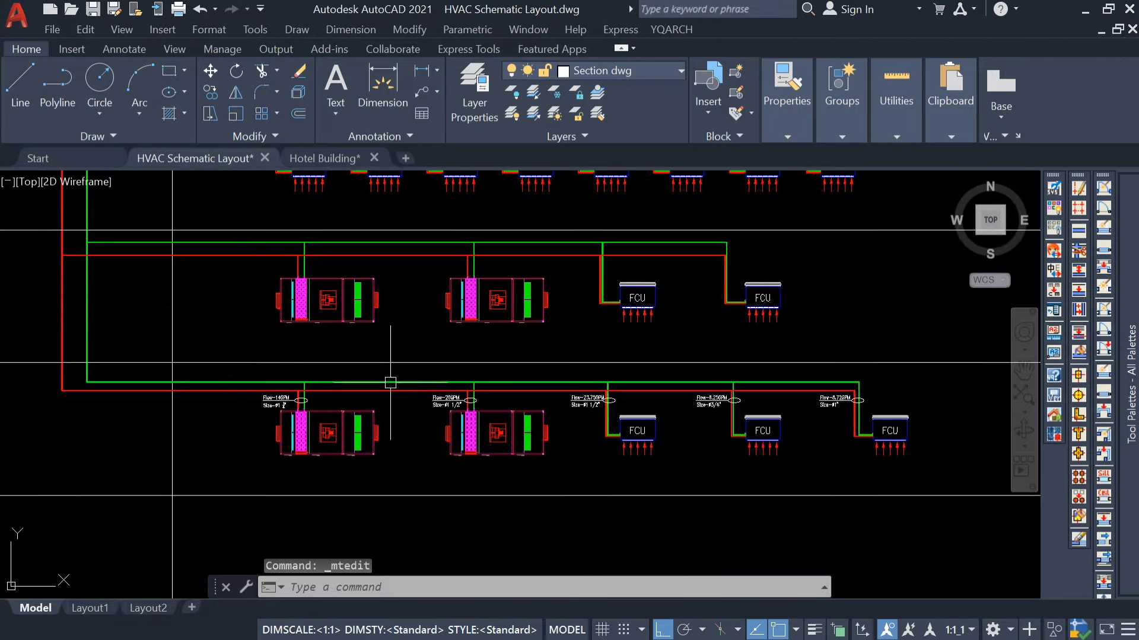
pyautogui.moveTo(721, 414); pyautogui.dragTo(583, 409, button='middle')
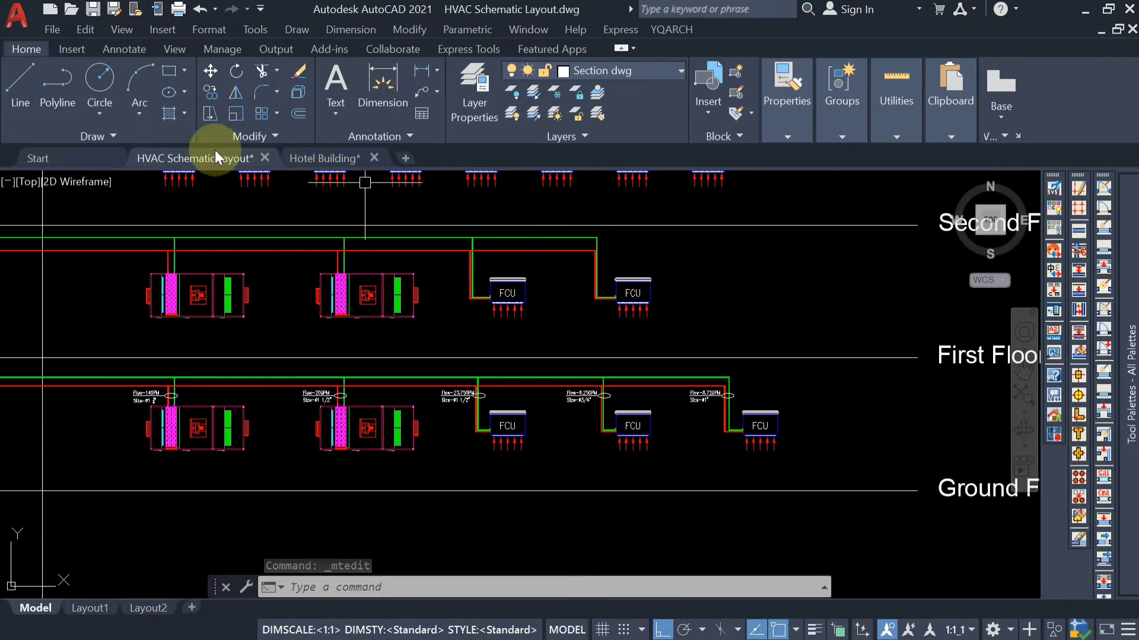
pyautogui.click(324, 162)
pyautogui.scroll(-7, 634, 417)
pyautogui.scroll(5, 610, 444)
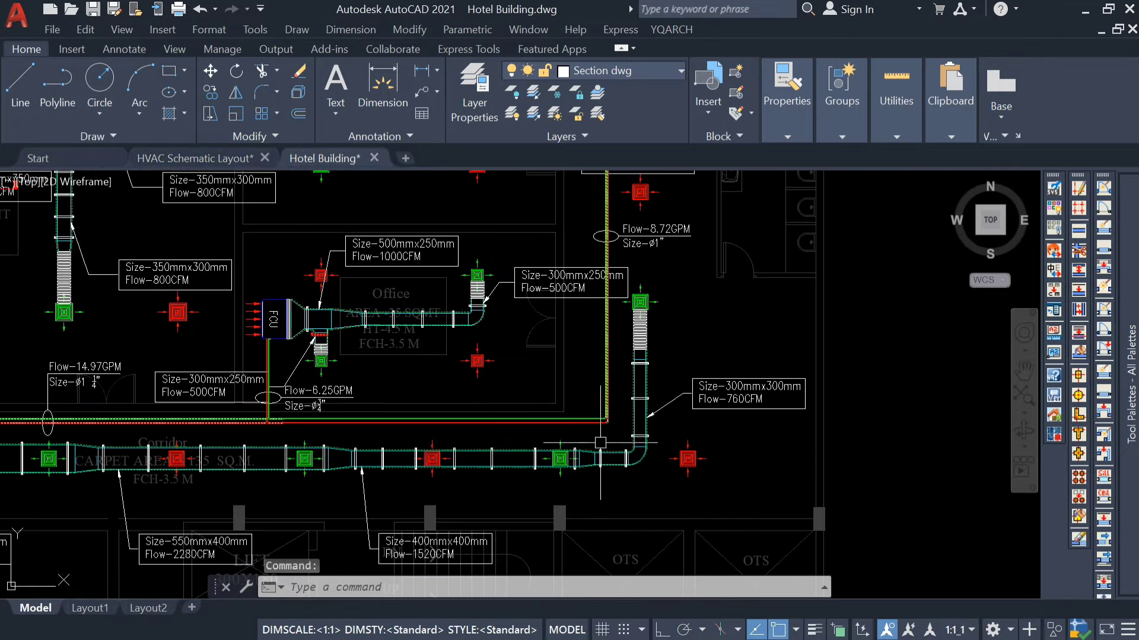
pyautogui.moveTo(601, 442); pyautogui.dragTo(689, 461, button='middle')
pyautogui.moveTo(378, 405); pyautogui.dragTo(404, 438, button='middle')
pyautogui.moveTo(371, 472); pyautogui.dragTo(643, 457, button='middle')
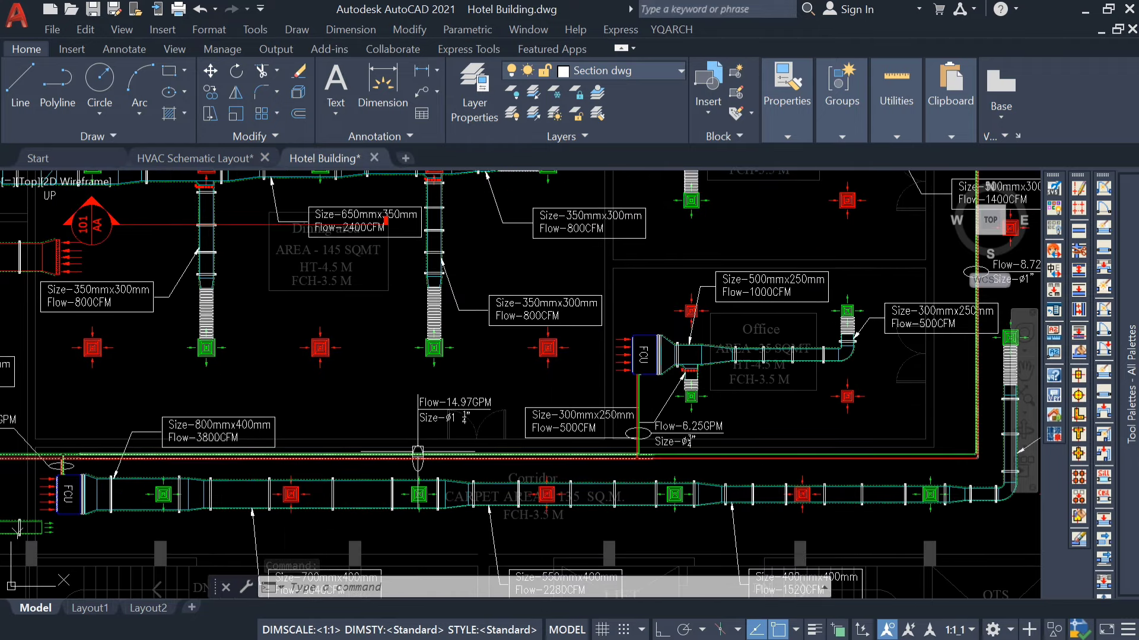
pyautogui.scroll(2, 419, 442)
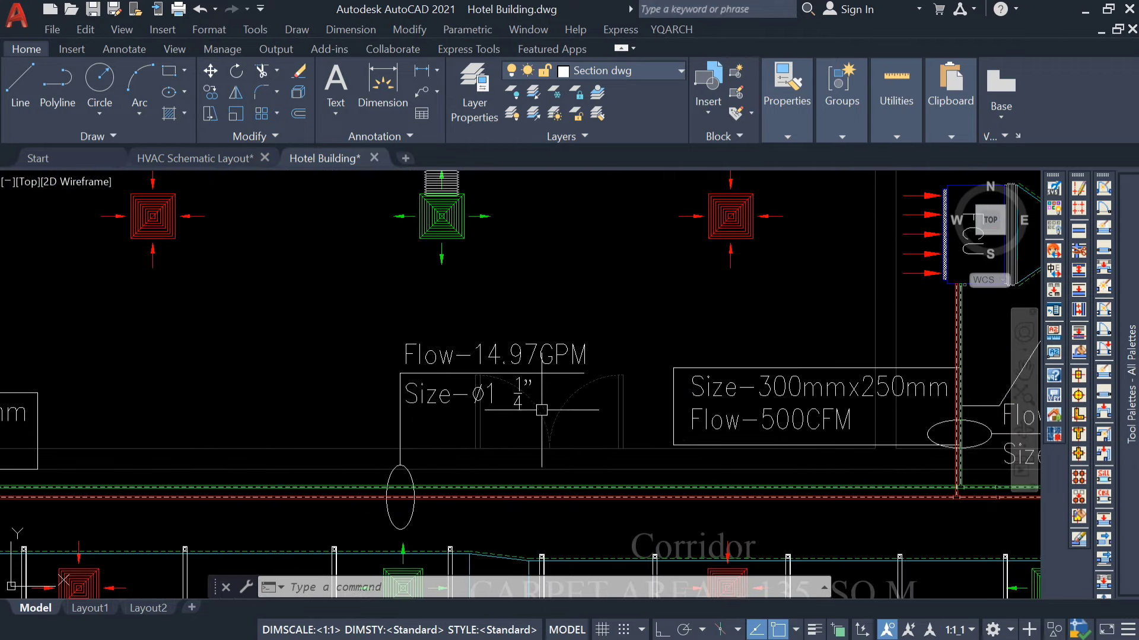
pyautogui.click(193, 161)
pyautogui.scroll(3, 474, 386)
pyautogui.scroll(-3, 473, 386)
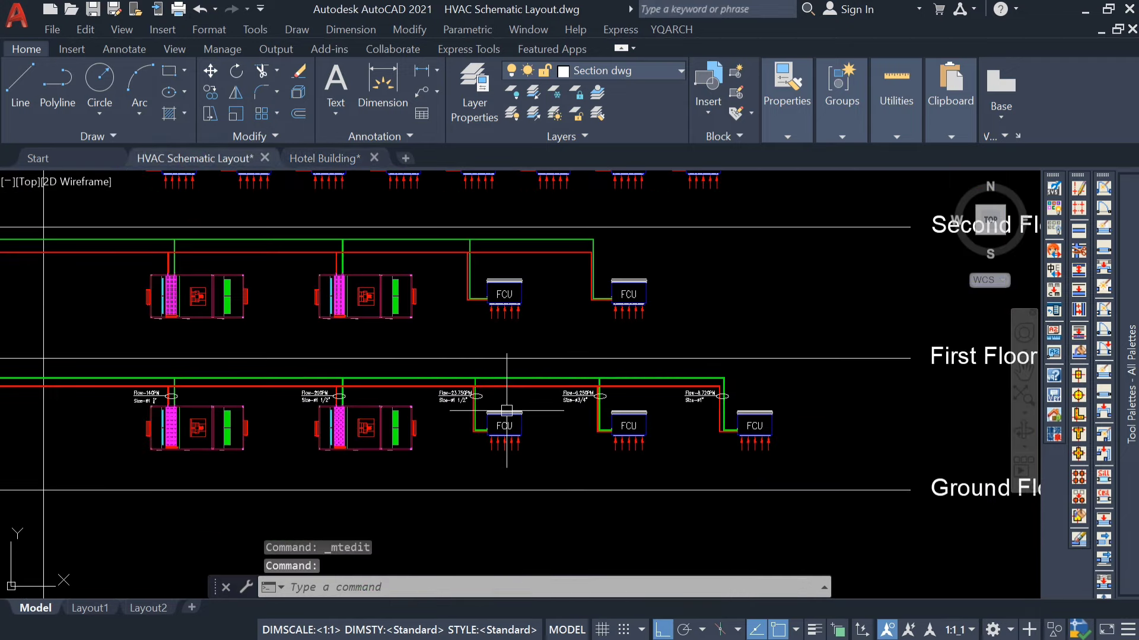
pyautogui.scroll(3, 473, 386)
pyautogui.scroll(6, 473, 386)
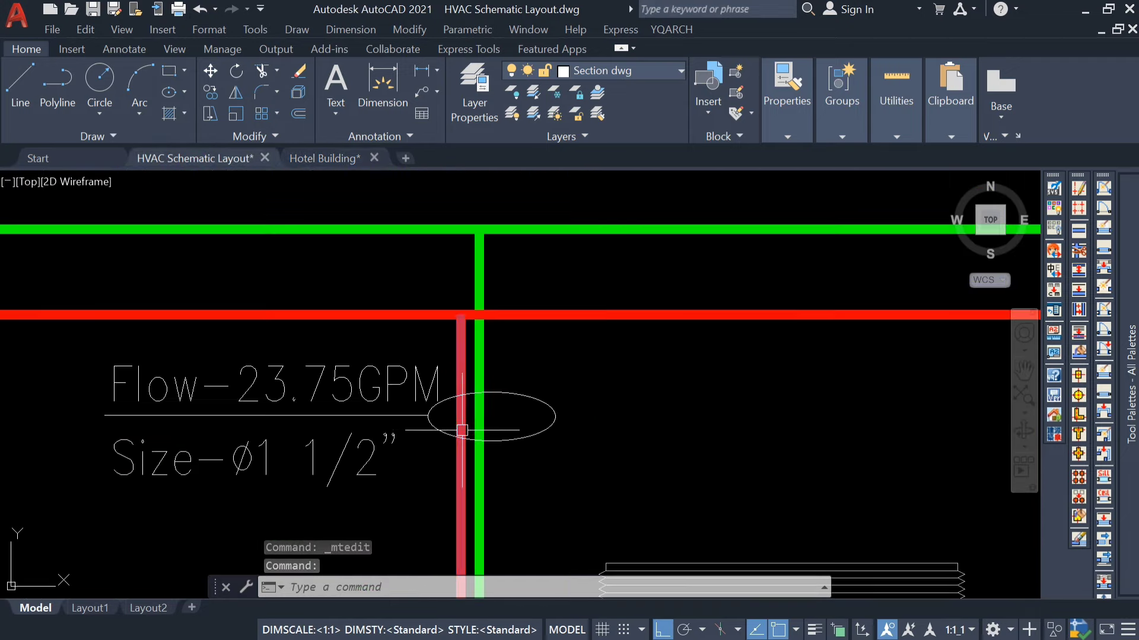
pyautogui.click(437, 408)
pyautogui.click(267, 442)
pyautogui.scroll(-3, 336, 413)
pyautogui.press('Escape')
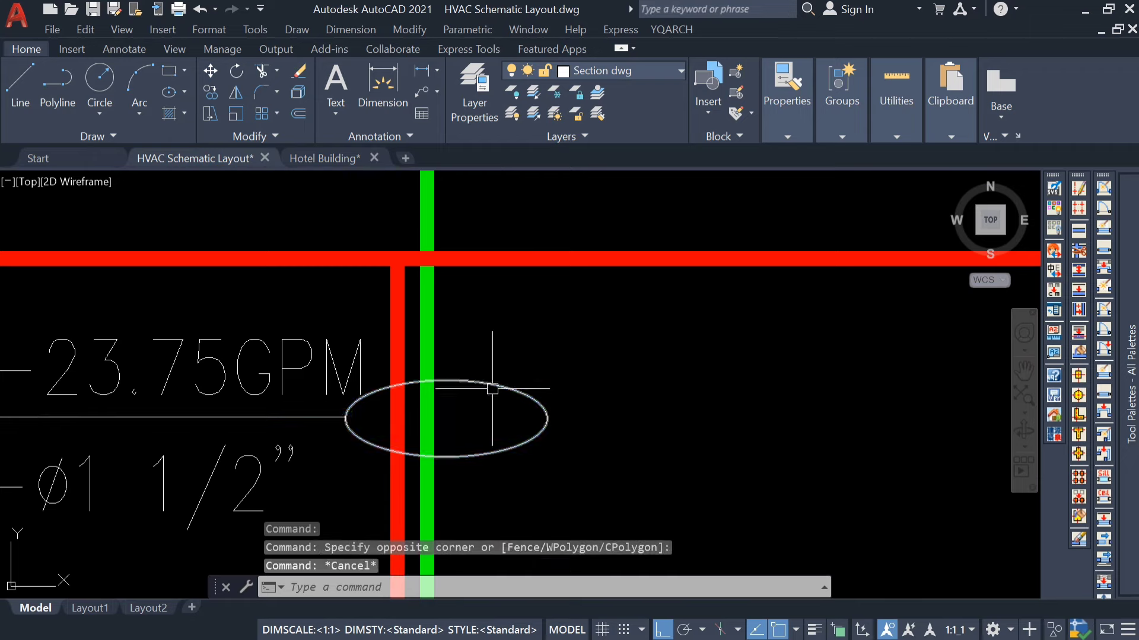
# Step: Copy the first FCU's label ellipse horizontally into the free space between the first and second FCU branches
pyautogui.click(492, 389)
pyautogui.scroll(-3, 493, 389)
pyautogui.write('co')
pyautogui.press('Return')
pyautogui.click(572, 454)
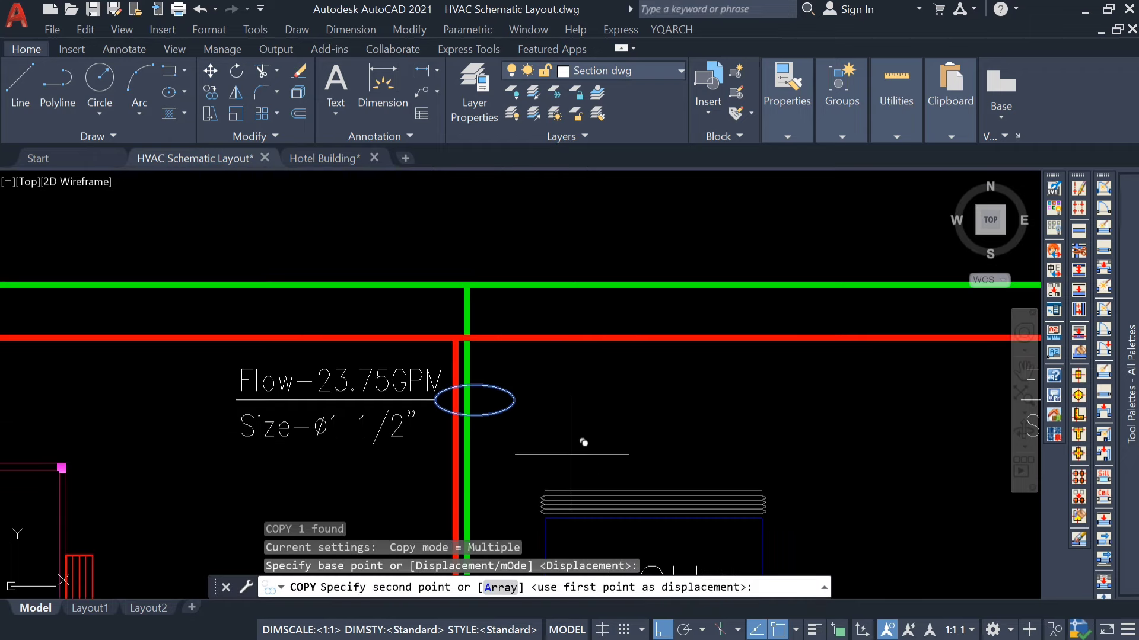
pyautogui.click(873, 442)
pyautogui.press('Escape')
# Step: Try to rotate the copied ellipse by 90 degrees, and undo the rotation
pyautogui.click(847, 381)
pyautogui.click(783, 437)
pyautogui.write('ro')
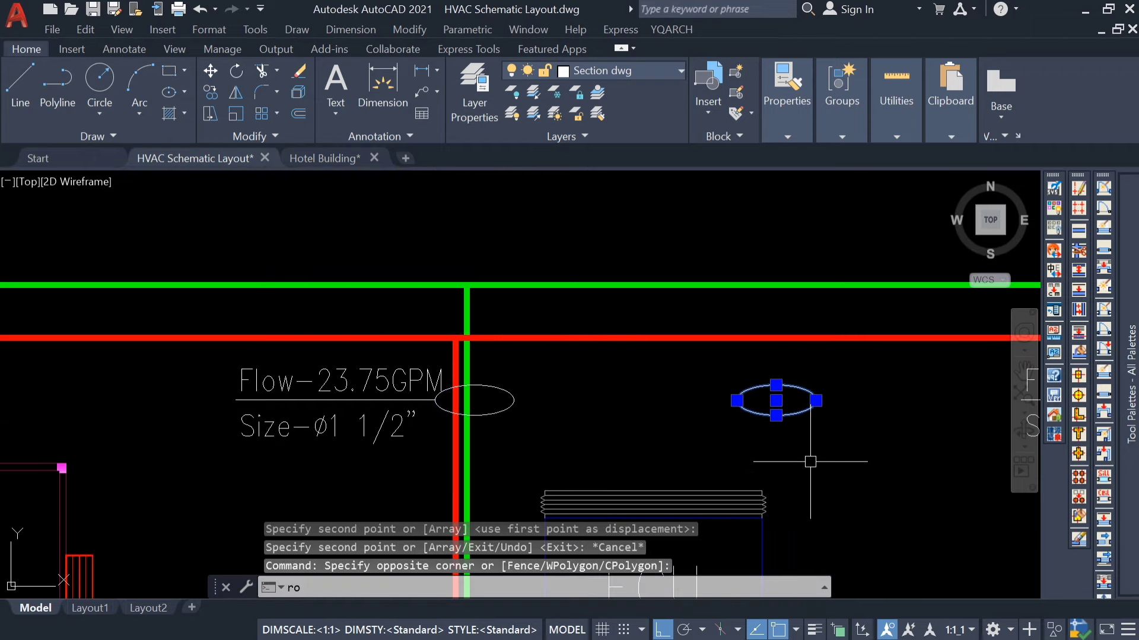
pyautogui.press('Return')
pyautogui.click(830, 490)
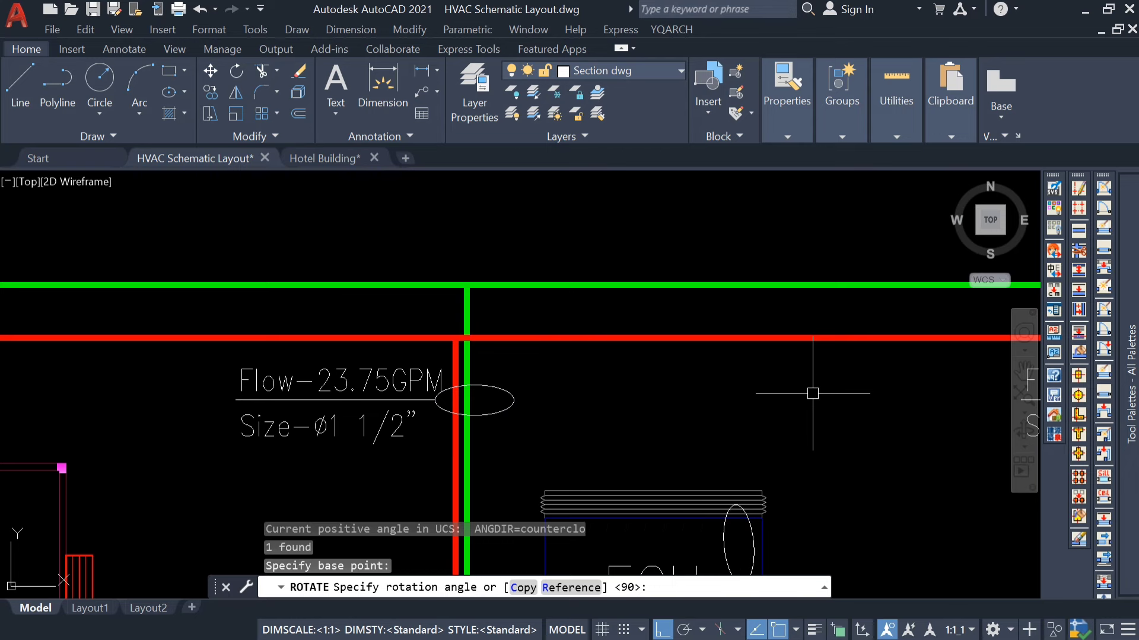
pyautogui.hotkey('ctrl', 'z')
# Step: Rotate the copied ellipse by 90 degrees so it stands vertically
pyautogui.click(776, 415)
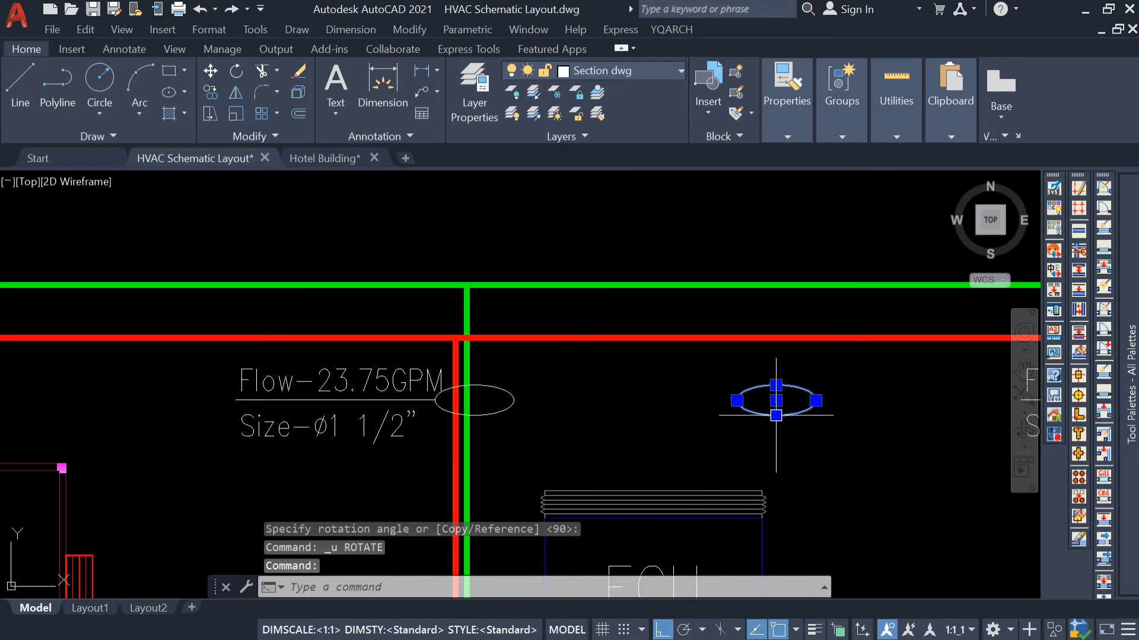
pyautogui.moveTo(824, 449); pyautogui.dragTo(700, 431, button='middle')
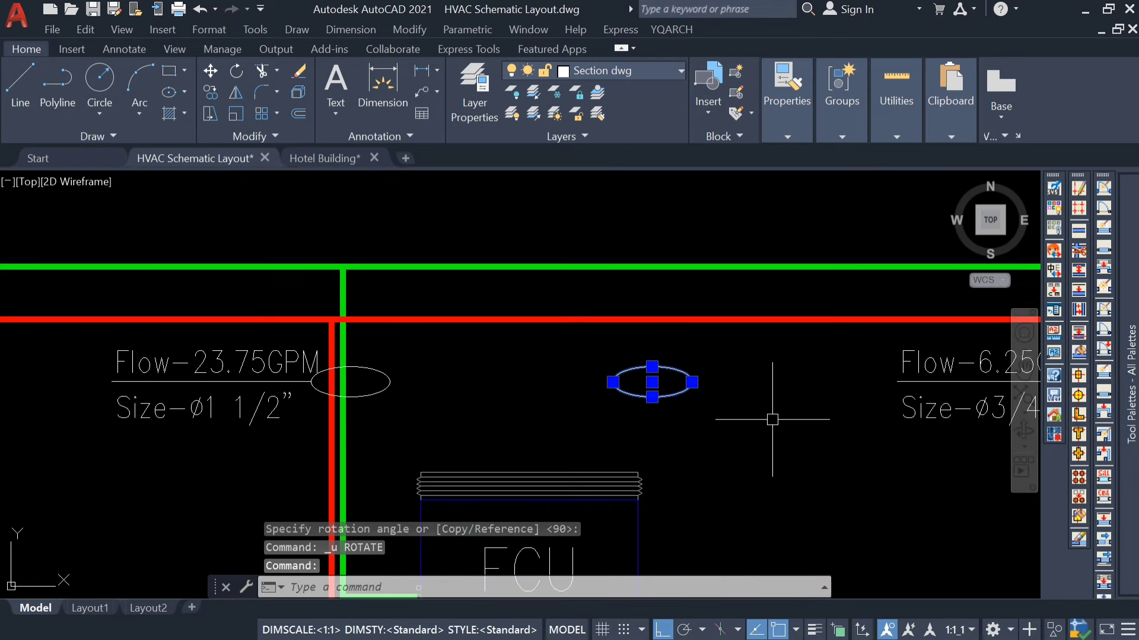
pyautogui.write('ro')
pyautogui.press('Return')
pyautogui.click(761, 439)
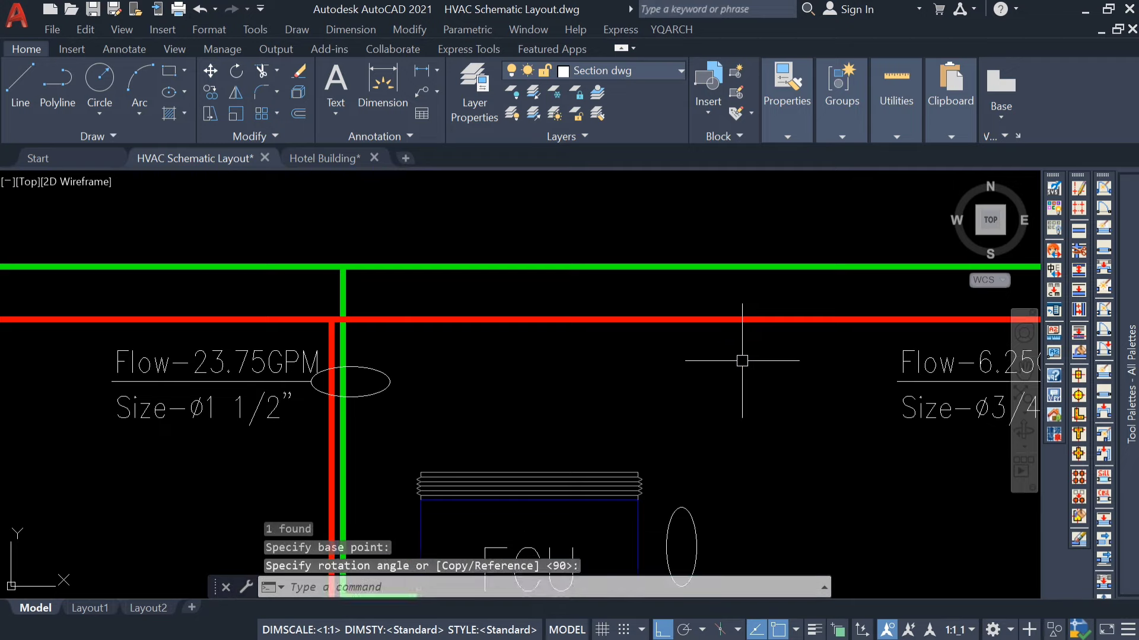
# Step: Move the vertical ellipse onto the green and red main pipes between the first and second ground-floor FCU branches
pyautogui.scroll(-5, 742, 361)
pyautogui.moveTo(573, 388); pyautogui.dragTo(470, 402, button='middle')
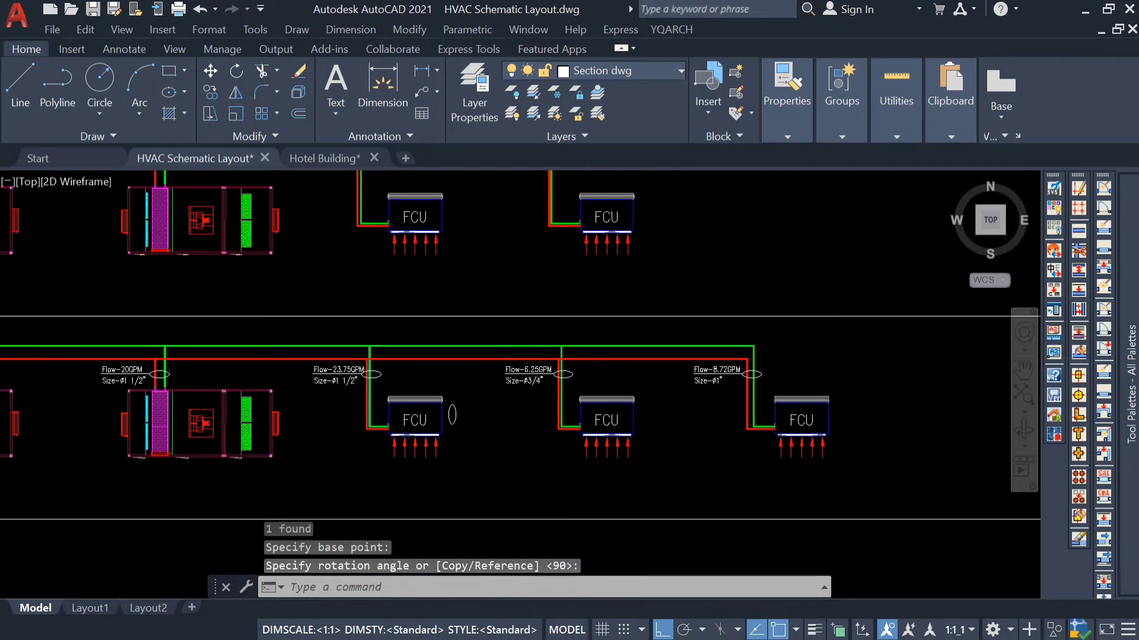
pyautogui.scroll(3, 440, 437)
pyautogui.click(465, 406)
pyautogui.write('m')
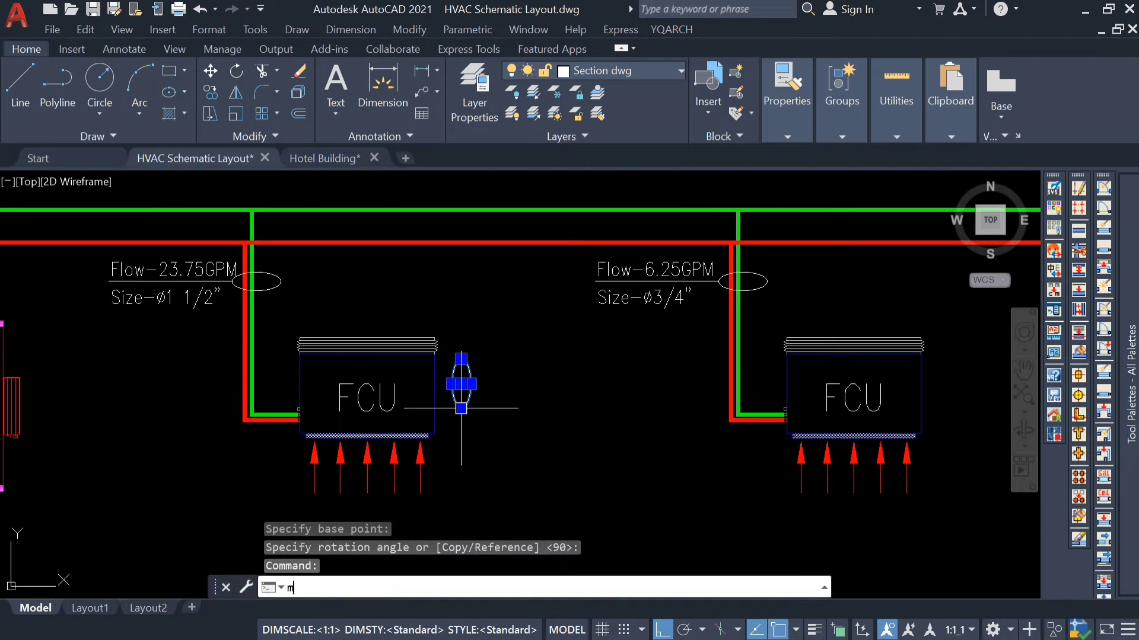
pyautogui.press('Return')
pyautogui.scroll(3, 463, 391)
pyautogui.click(483, 379)
pyautogui.scroll(-5, 500, 363)
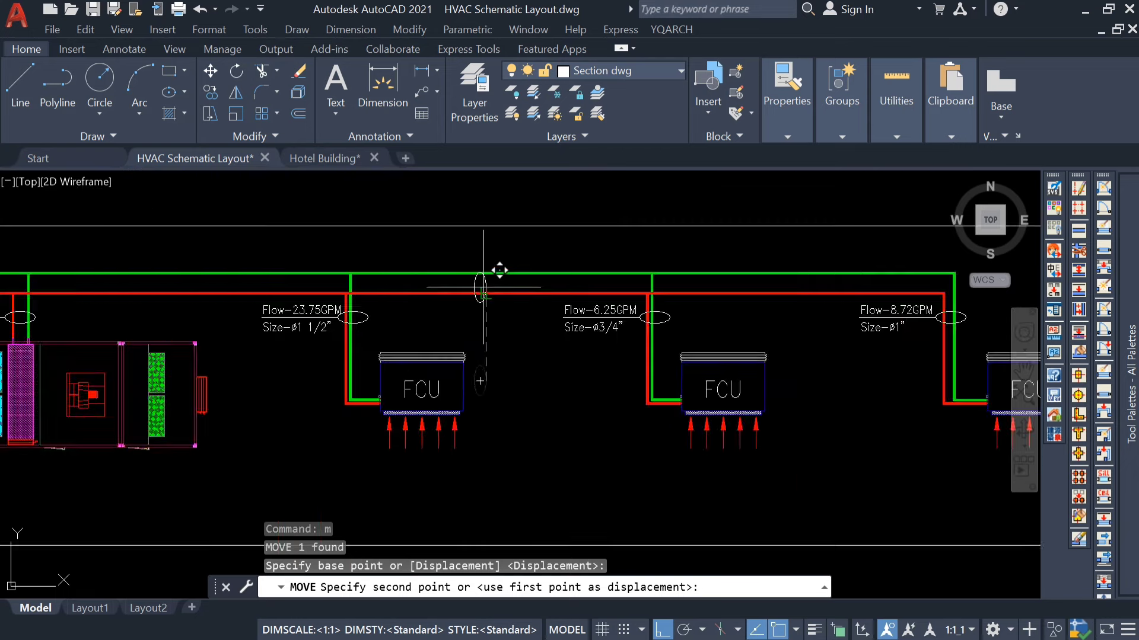
pyautogui.scroll(5, 500, 264)
pyautogui.click(483, 280)
pyautogui.press('Escape')
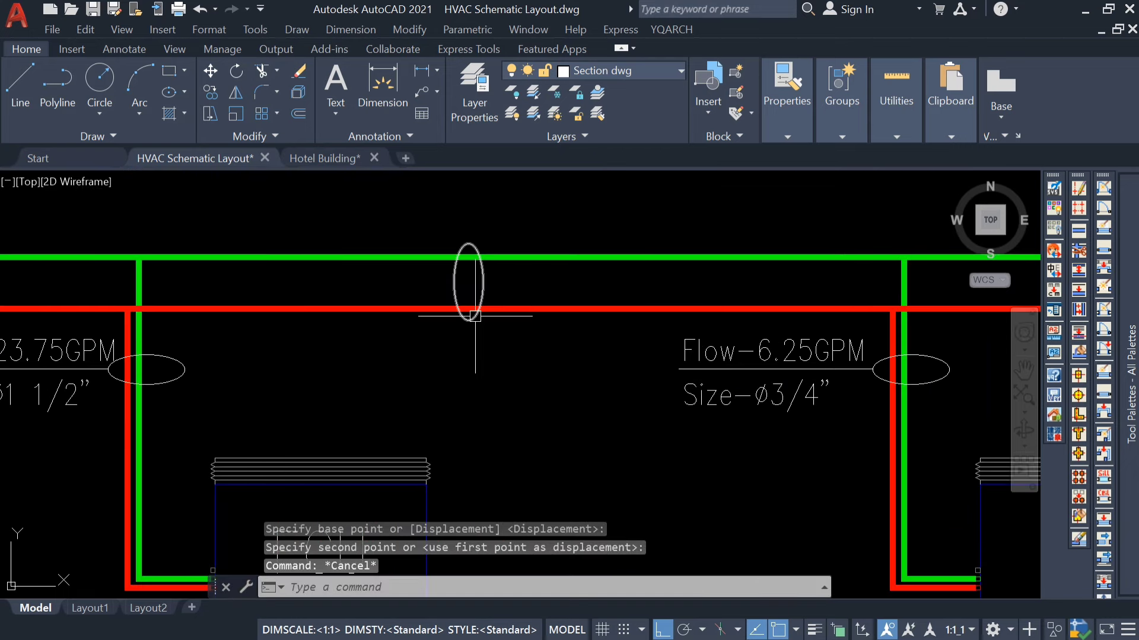
# Step: Stretch the vertical ellipse so that it encloses both main pipes
pyautogui.click(468, 318)
pyautogui.click(469, 320)
pyautogui.press('Escape')
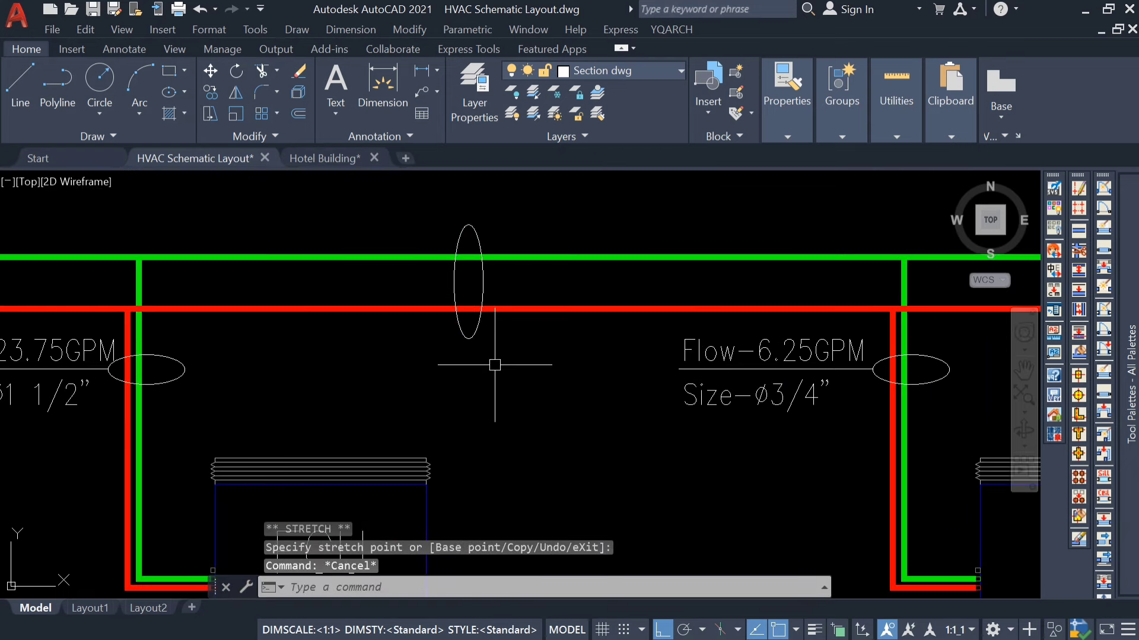
# Step: Draw a leader line from the ellipse's lower end, going down and then horizontally left towards the first FCU branch
pyautogui.scroll(-3, 559, 414)
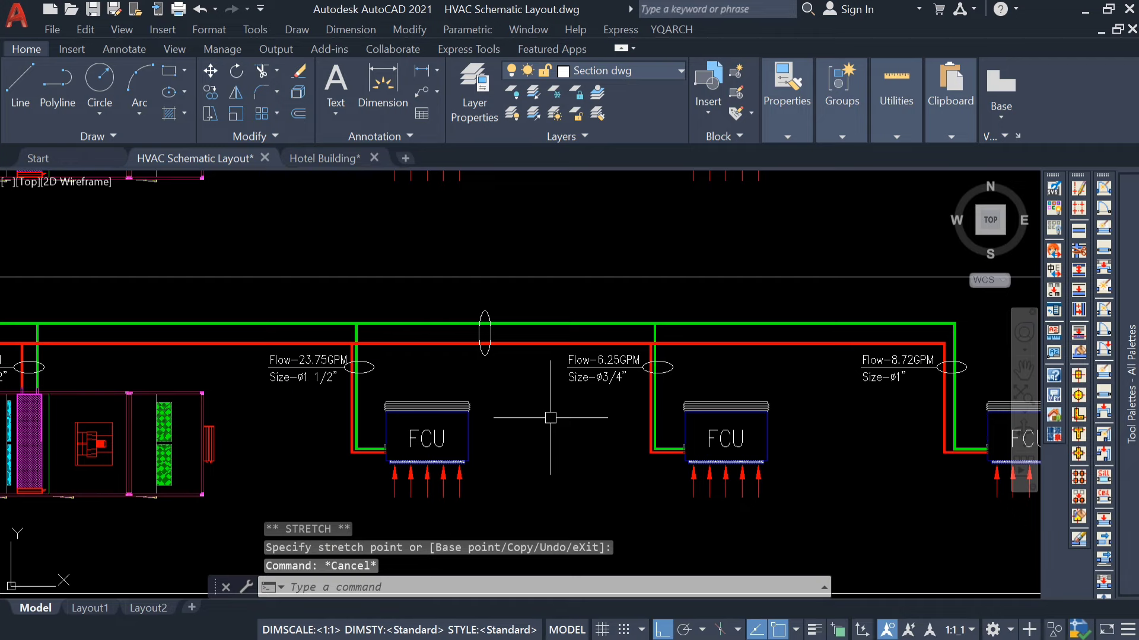
pyautogui.write('l')
pyautogui.press('Return')
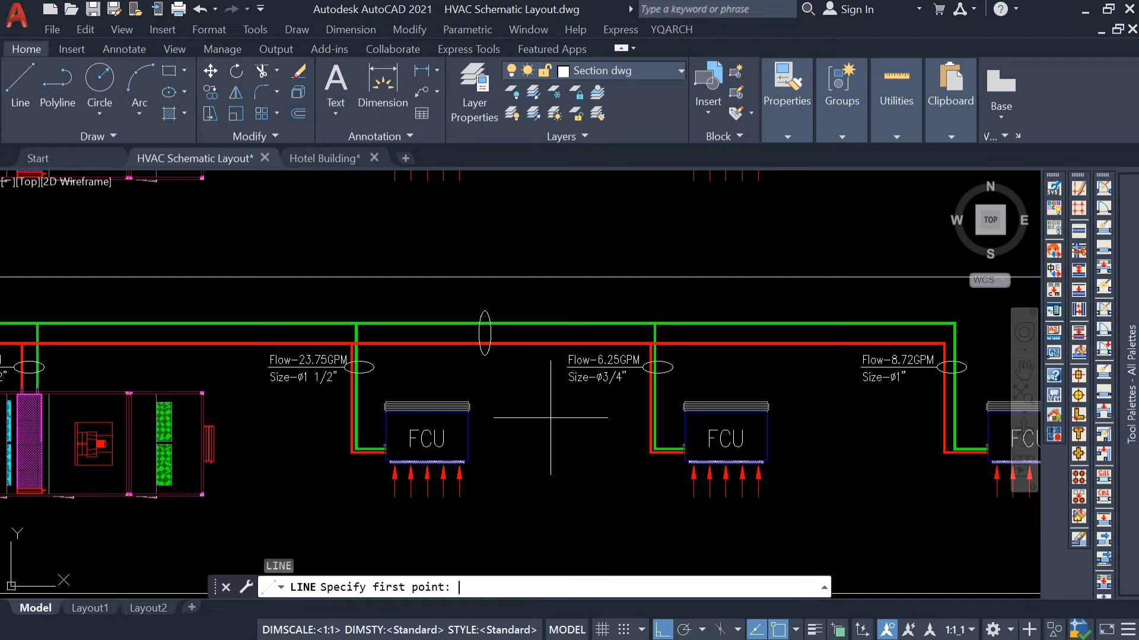
pyautogui.scroll(3, 494, 378)
pyautogui.click(469, 323)
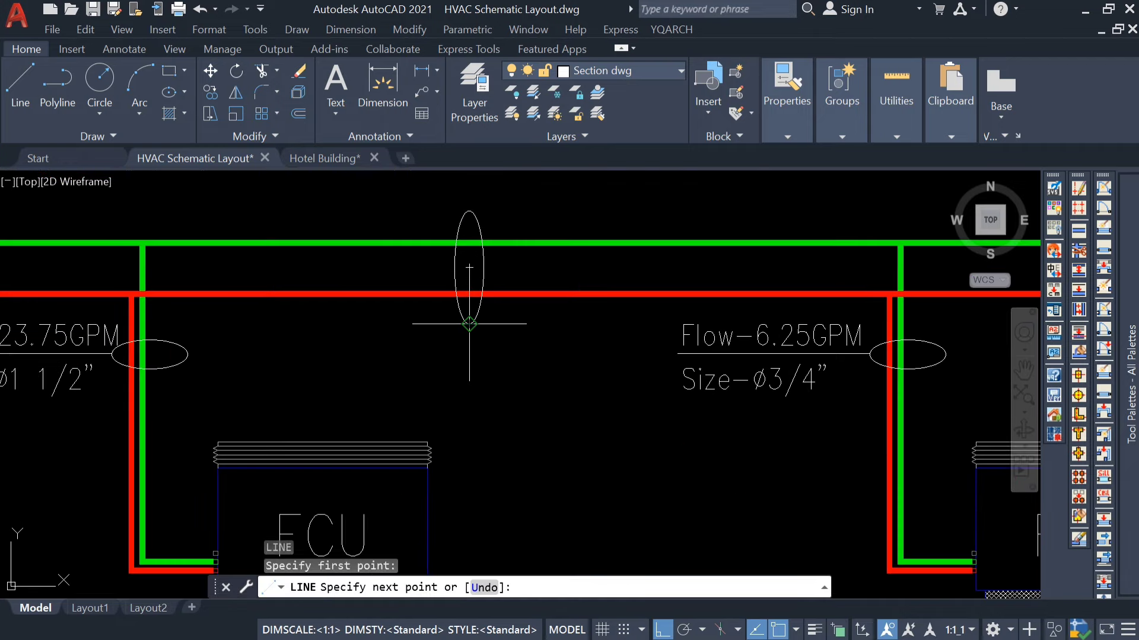
pyautogui.click(469, 367)
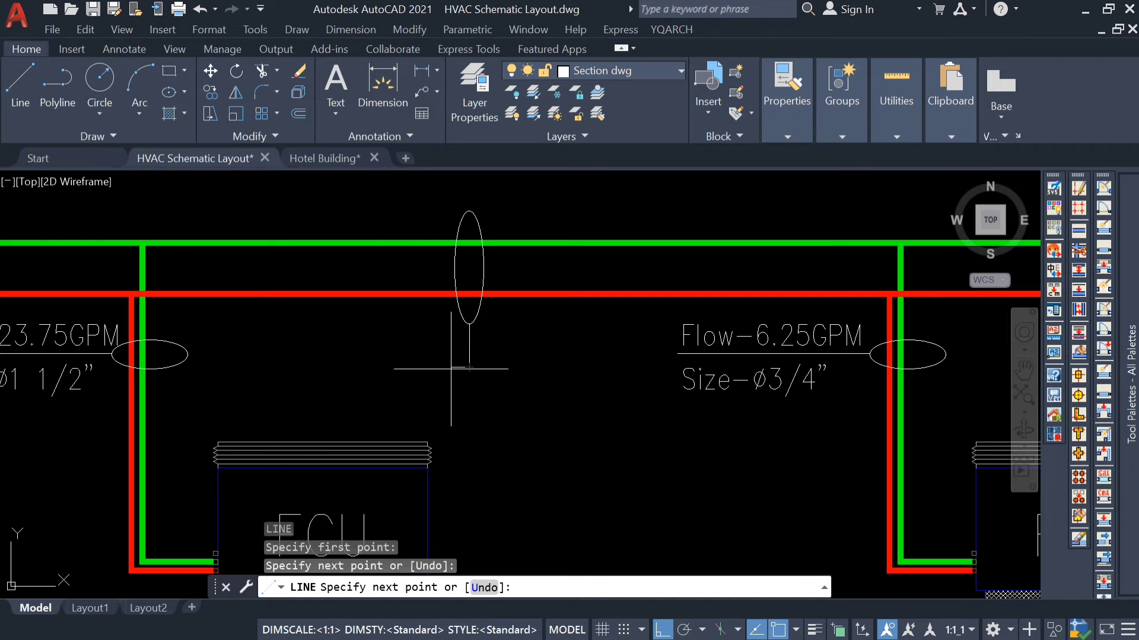
pyautogui.click(326, 374)
pyautogui.press('Escape')
# Step: Move the ellipse and its leader about 465 units horizontally towards the second FCU branch
pyautogui.click(503, 316)
pyautogui.click(404, 386)
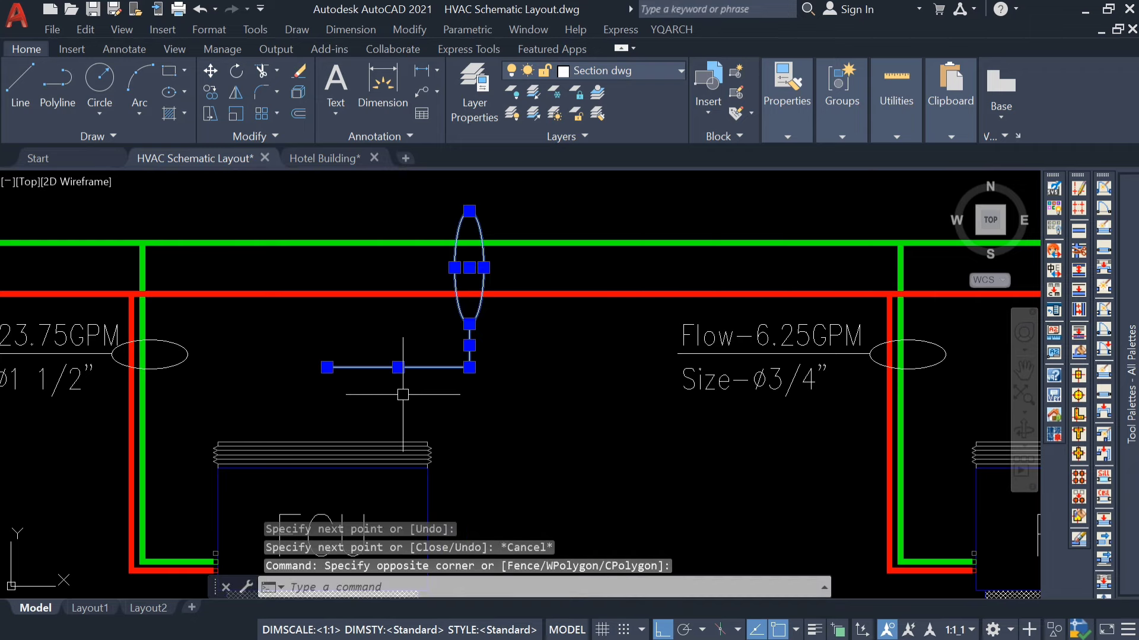
pyautogui.write('m')
pyautogui.press('Return')
pyautogui.click(514, 436)
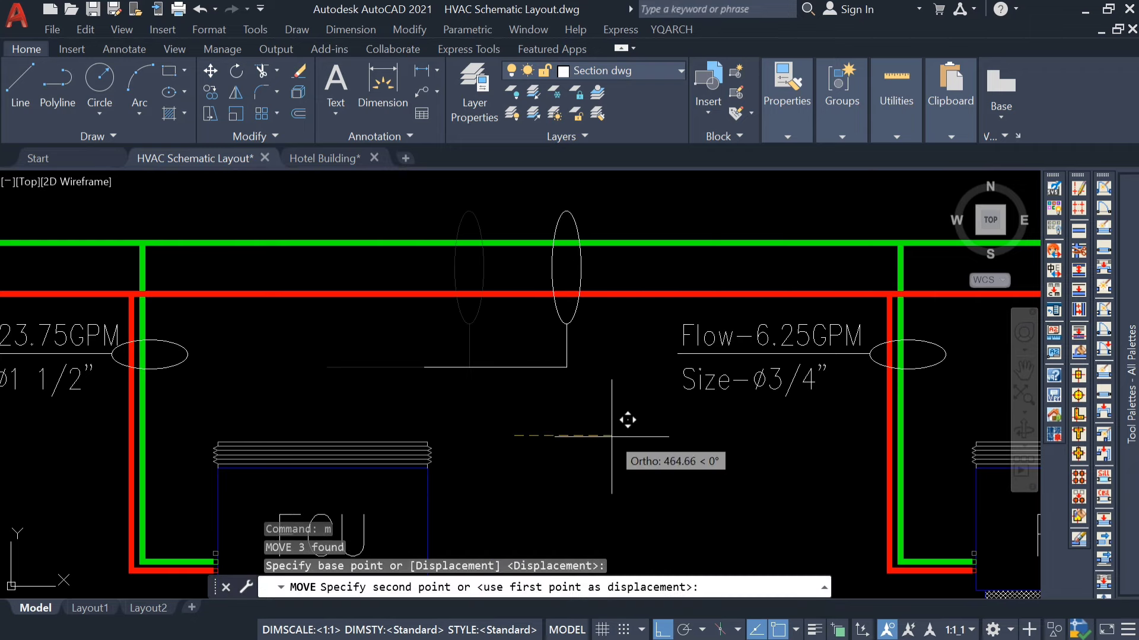
pyautogui.press('Escape')
# Step: Recheck the flow and size label of the corridor main pipe in the Hotel Building drawing and return to the schematic's first FCU label
pyautogui.scroll(-2, 527, 369)
pyautogui.click(350, 164)
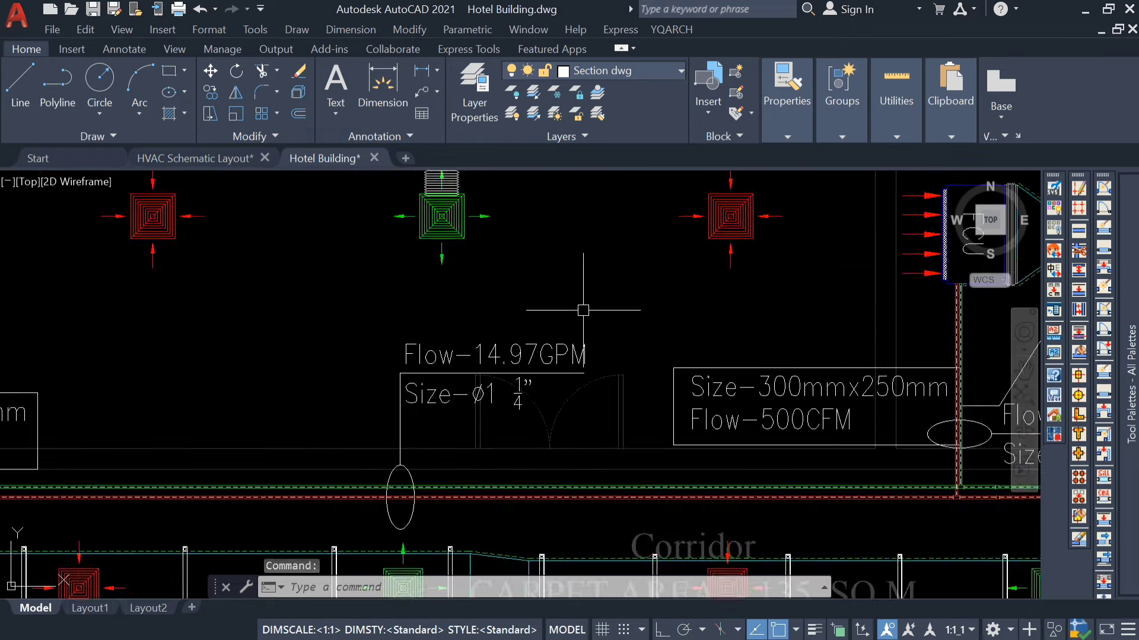
pyautogui.scroll(-2, 529, 330)
pyautogui.moveTo(550, 409); pyautogui.dragTo(399, 396, button='middle')
pyautogui.scroll(4, 480, 272)
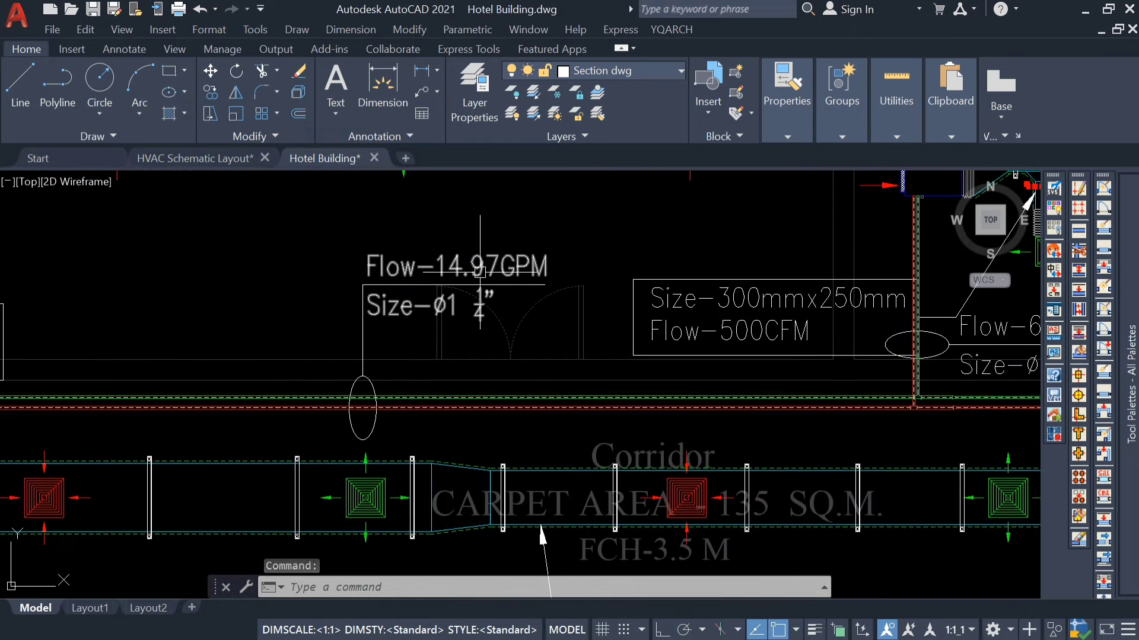
pyautogui.click(220, 160)
pyautogui.scroll(2, 379, 362)
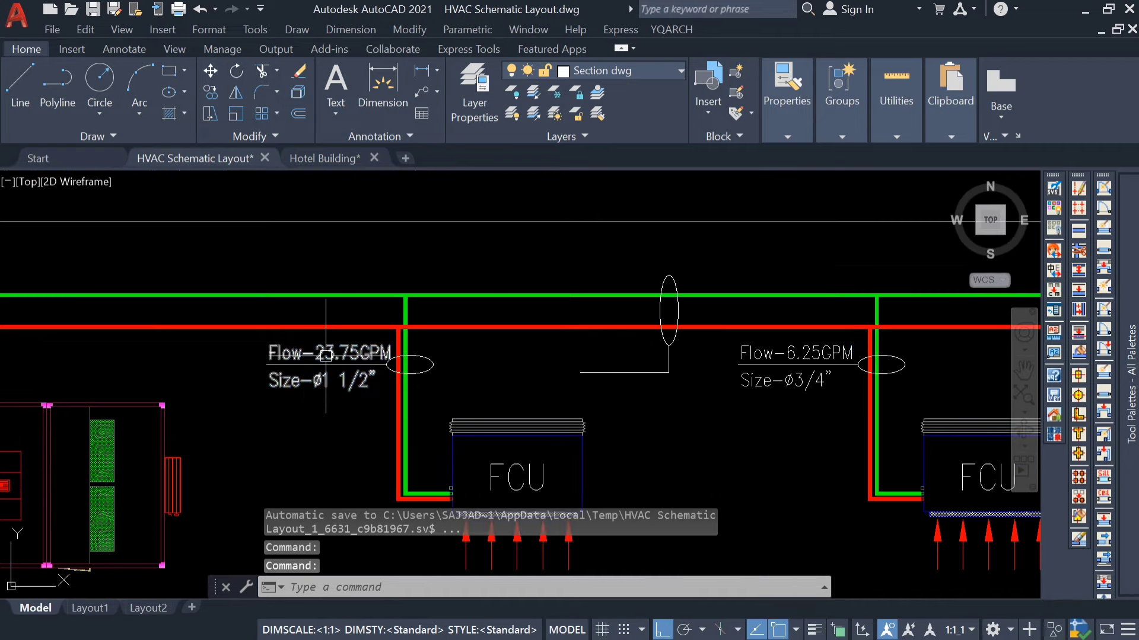
# Step: Copy the first FCU branch's flow and size text onto the leader line of the ellipse around the main pipes
pyautogui.click(332, 353)
pyautogui.write('co')
pyautogui.press('Return')
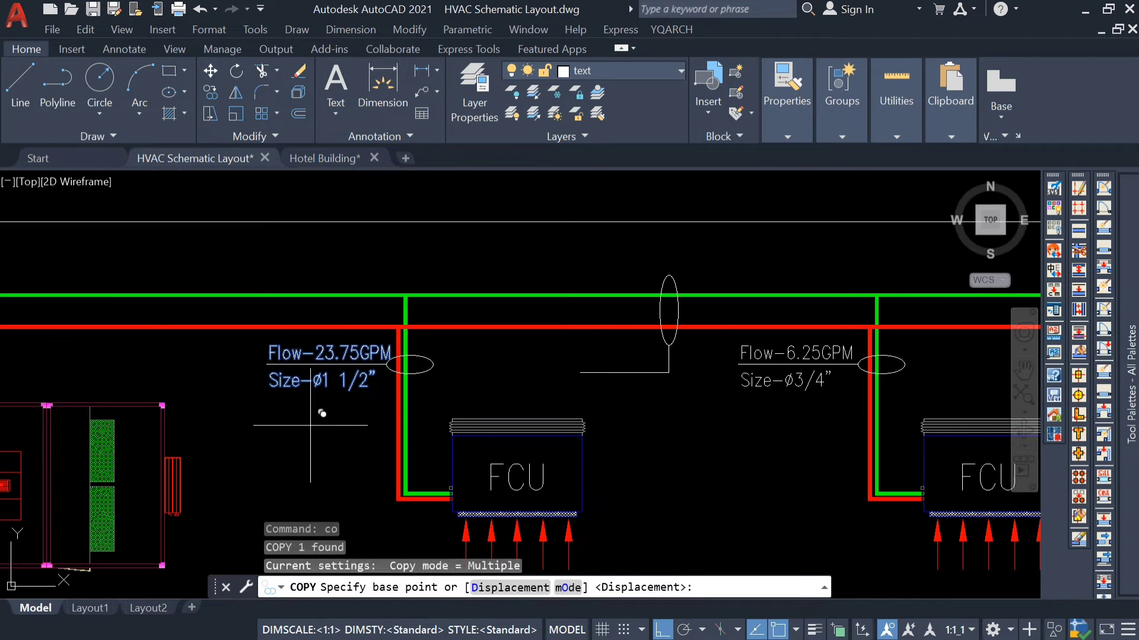
pyautogui.click(310, 415)
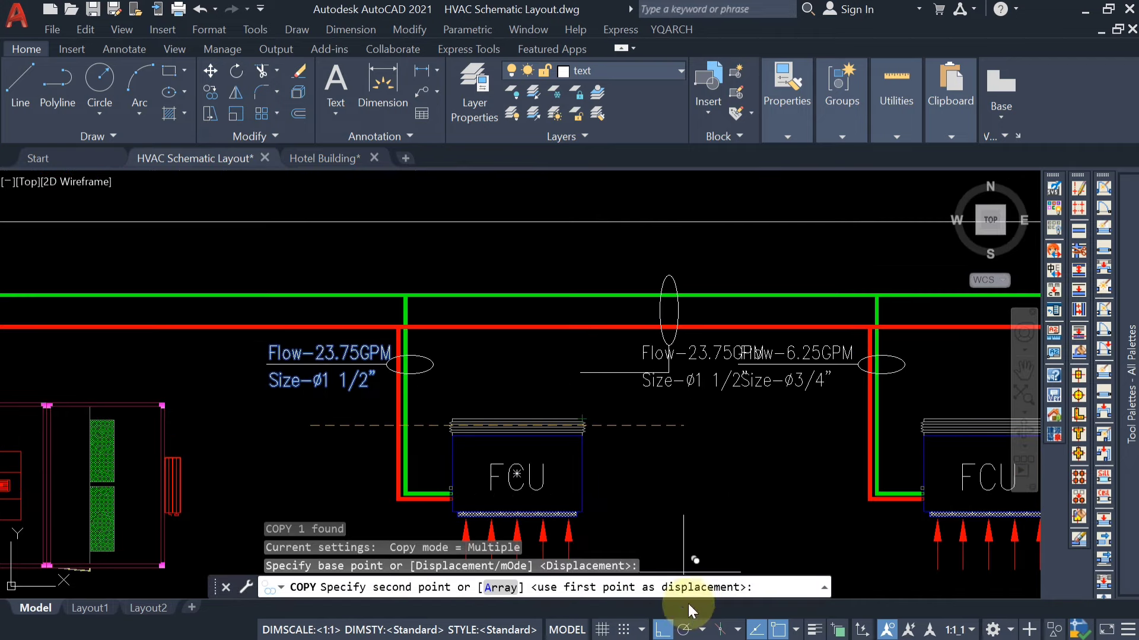
pyautogui.click(663, 629)
pyautogui.scroll(2, 583, 423)
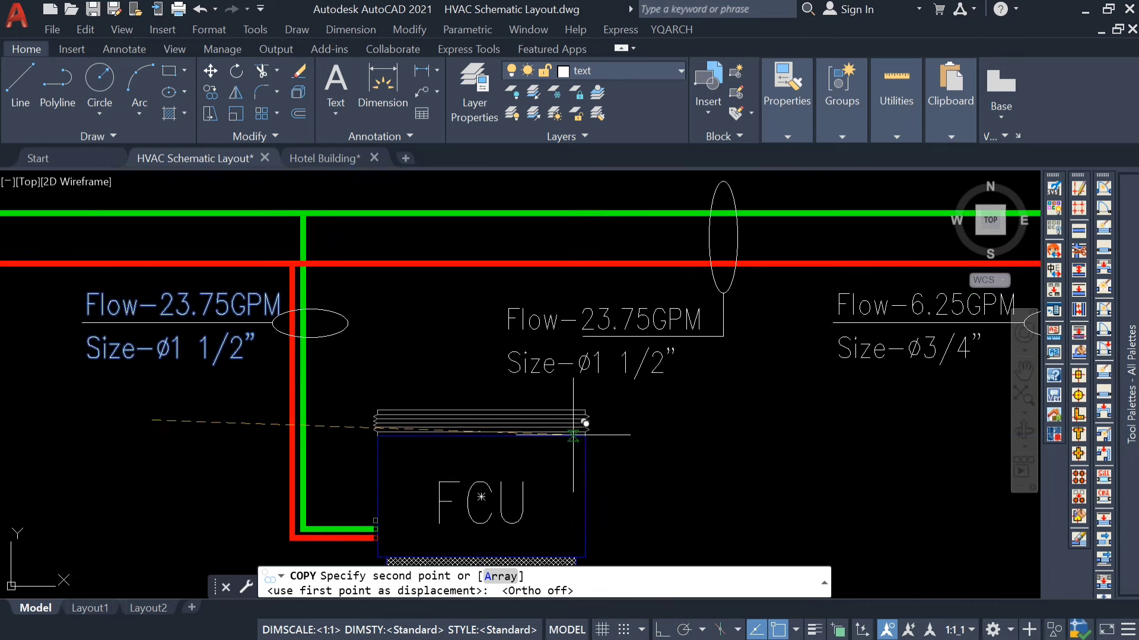
pyautogui.click(573, 430)
pyautogui.press('Escape')
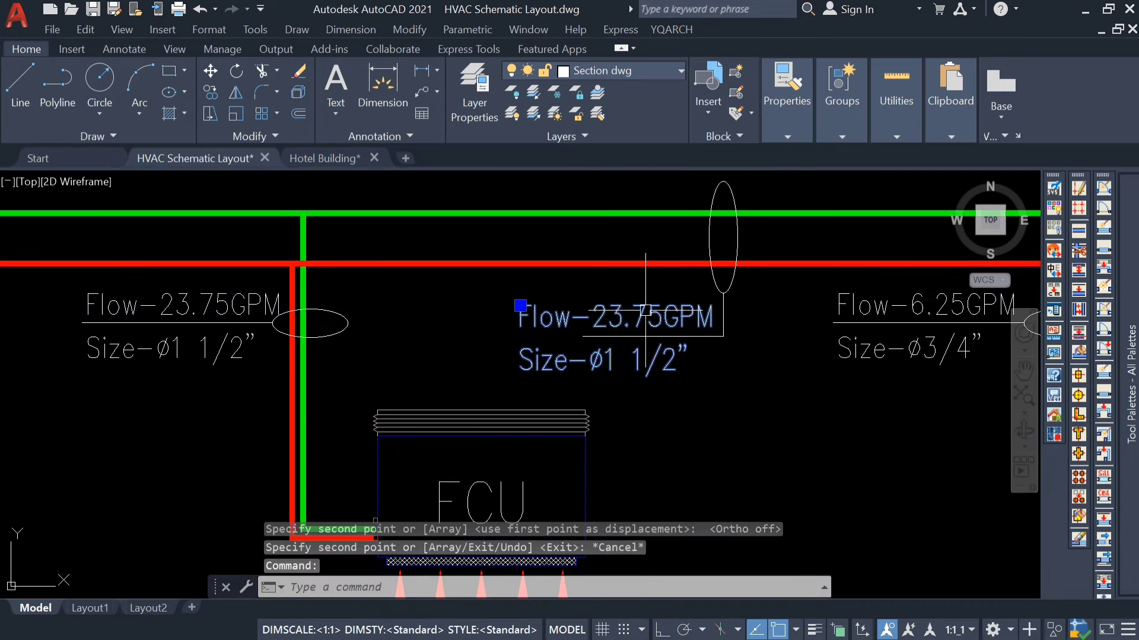
# Step: Change the copied main pipe label to Flow-14.97GPM and Size-ø1 1/4"
pyautogui.doubleClick(667, 316)
pyautogui.moveTo(668, 315); pyautogui.dragTo(600, 320)
pyautogui.write('1')
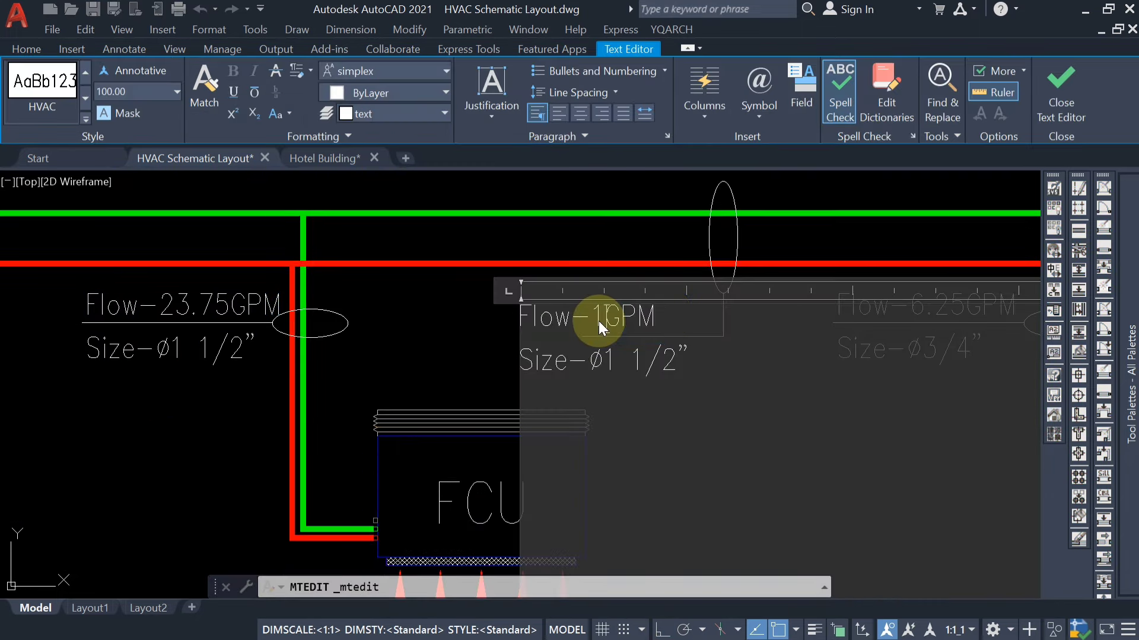
pyautogui.write('4.97')
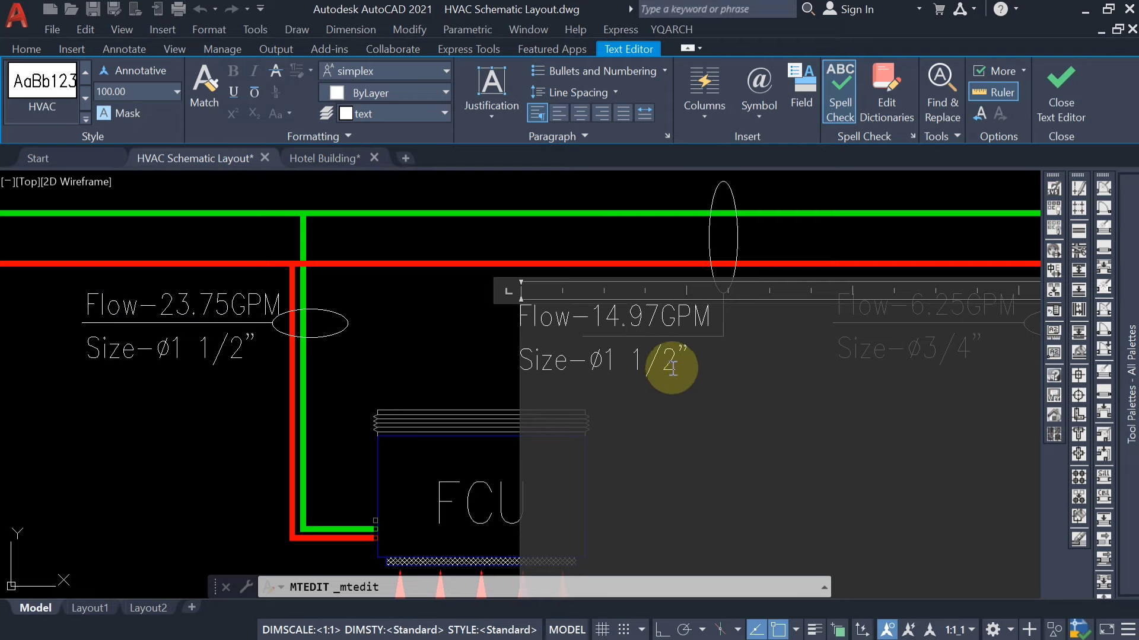
pyautogui.write('4')
pyautogui.click(461, 382)
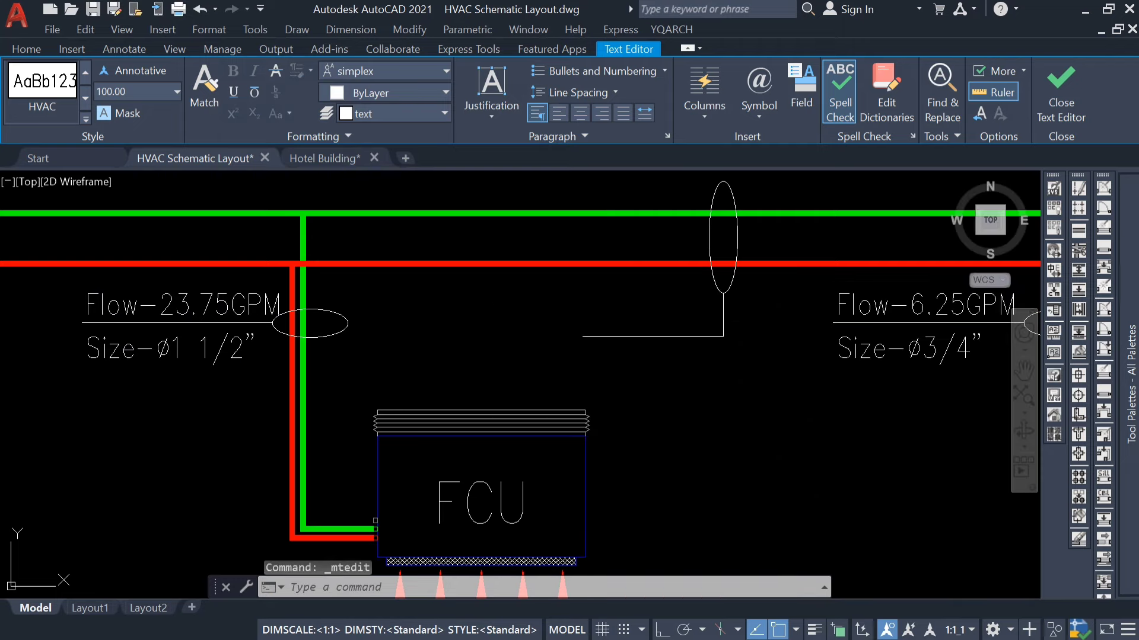
pyautogui.press('Escape')
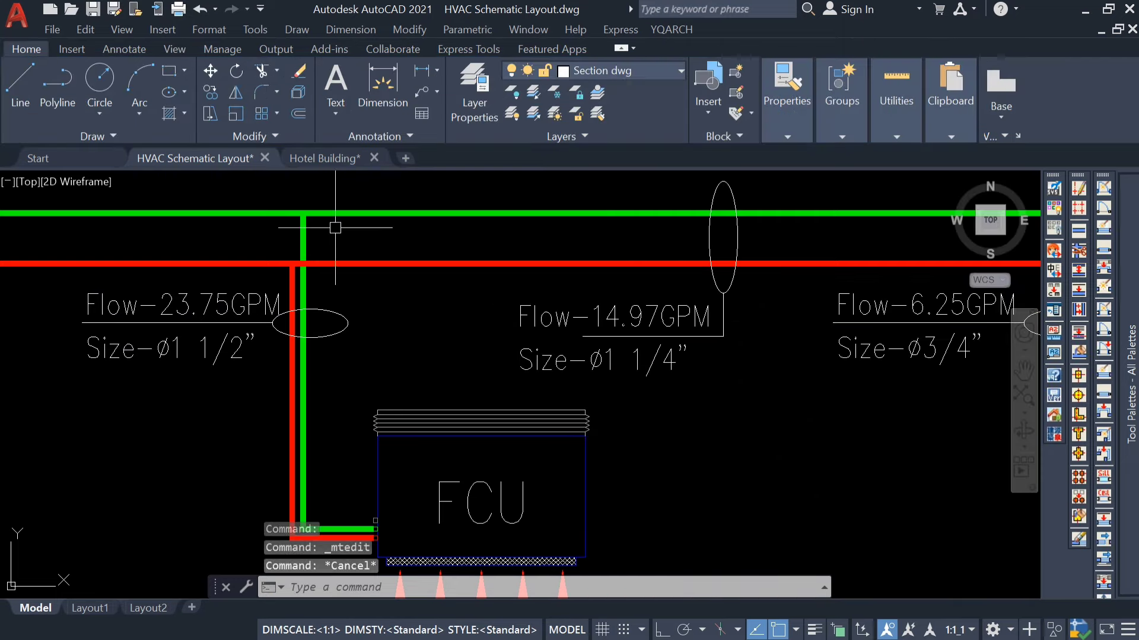
# Step: Check the flow and size label of the main pipe upstream of the corridor FCU in the Hotel Building drawing, then return to the schematic's model space
pyautogui.click(332, 158)
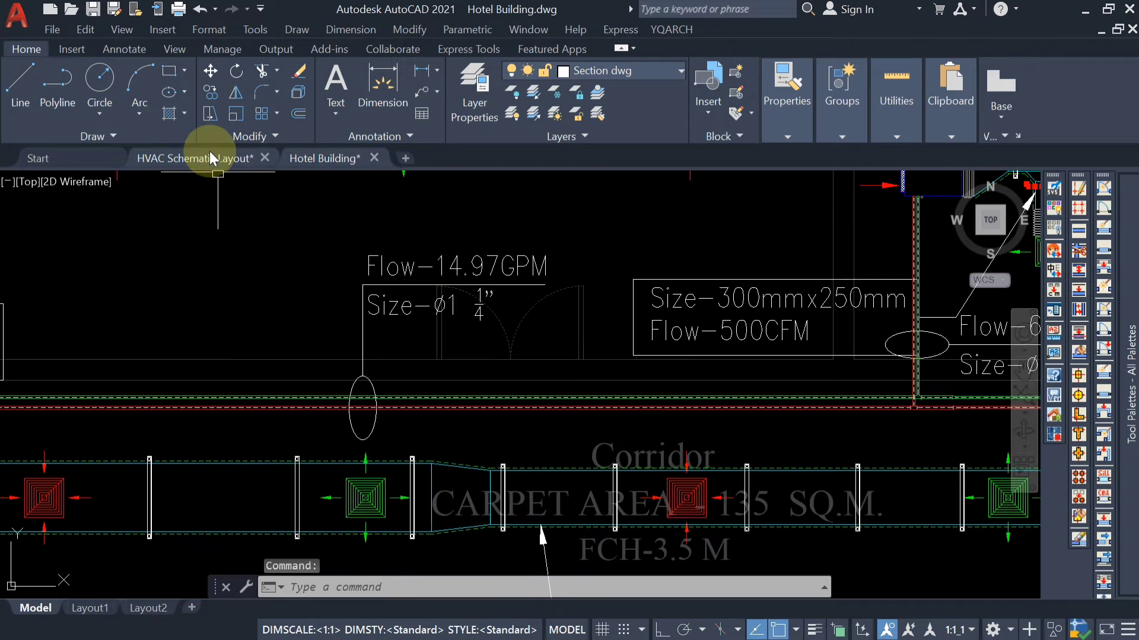
pyautogui.scroll(-2, 465, 337)
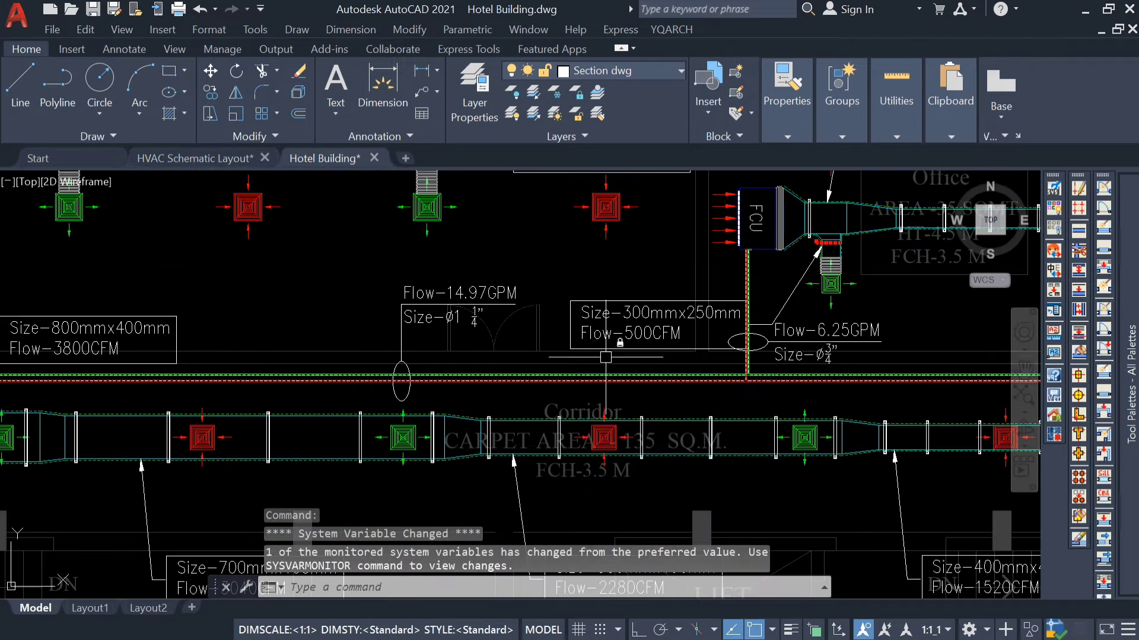
pyautogui.moveTo(605, 357); pyautogui.dragTo(491, 385, button='middle')
pyautogui.scroll(-3, 693, 389)
pyautogui.moveTo(709, 386); pyautogui.dragTo(660, 406, button='middle')
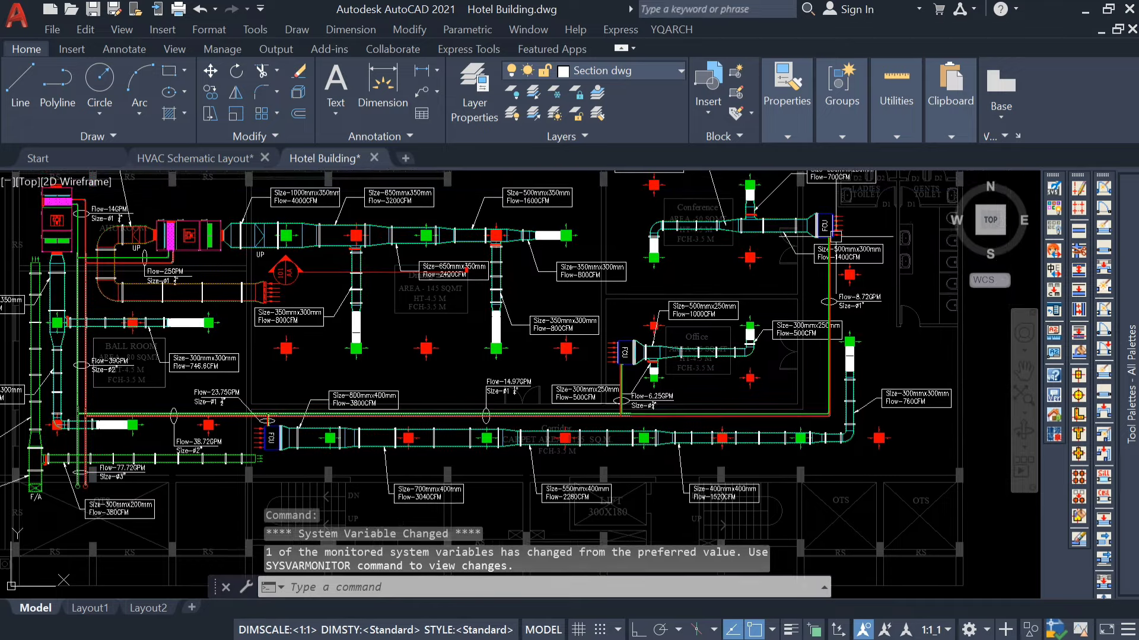
pyautogui.scroll(3, 835, 237)
pyautogui.scroll(-3, 843, 243)
pyautogui.scroll(4, 441, 439)
pyautogui.moveTo(453, 441); pyautogui.dragTo(643, 420, button='middle')
pyautogui.scroll(-2, 640, 421)
pyautogui.moveTo(388, 424); pyautogui.dragTo(500, 433, button='middle')
pyautogui.scroll(2, 376, 396)
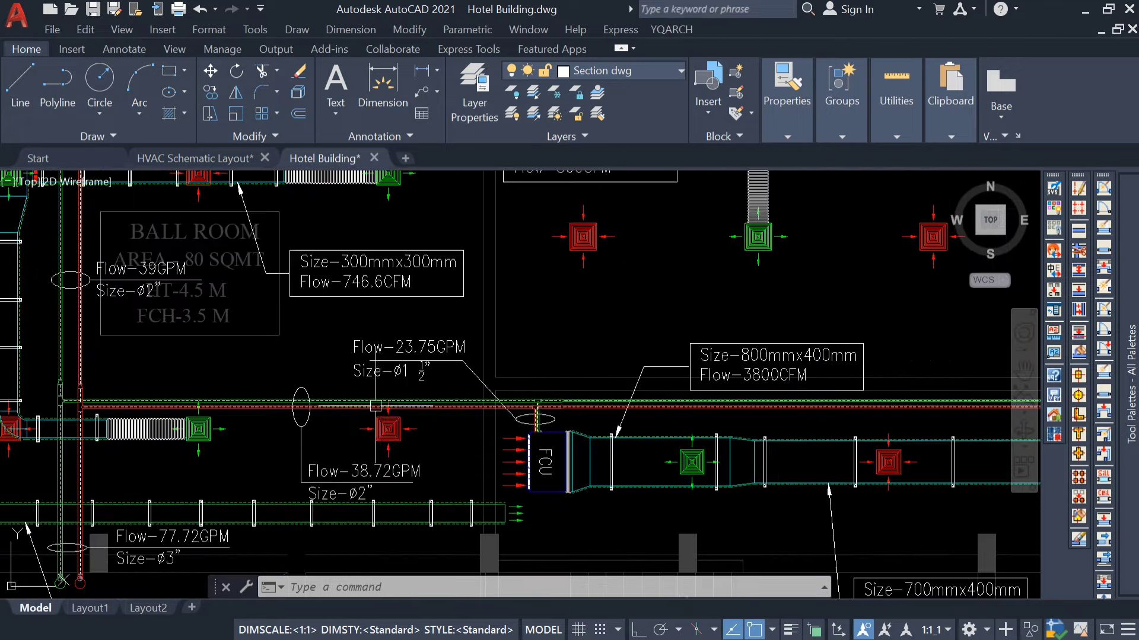
pyautogui.moveTo(362, 408); pyautogui.dragTo(477, 421, button='middle')
pyautogui.scroll(2, 461, 511)
pyautogui.moveTo(471, 513); pyautogui.dragTo(472, 483, button='middle')
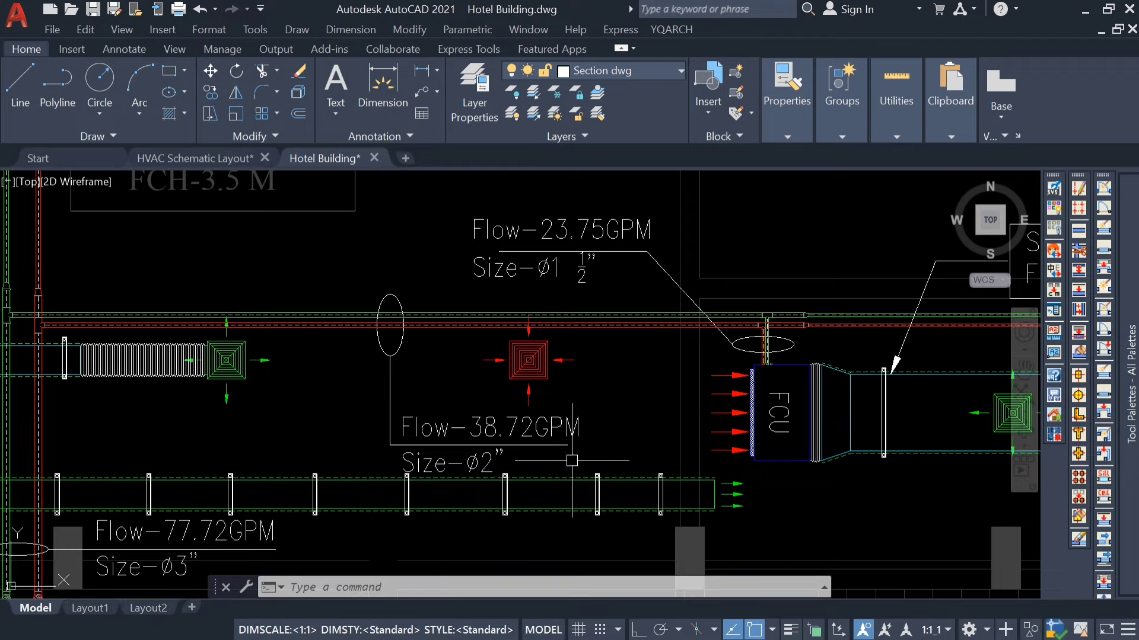
pyautogui.click(222, 163)
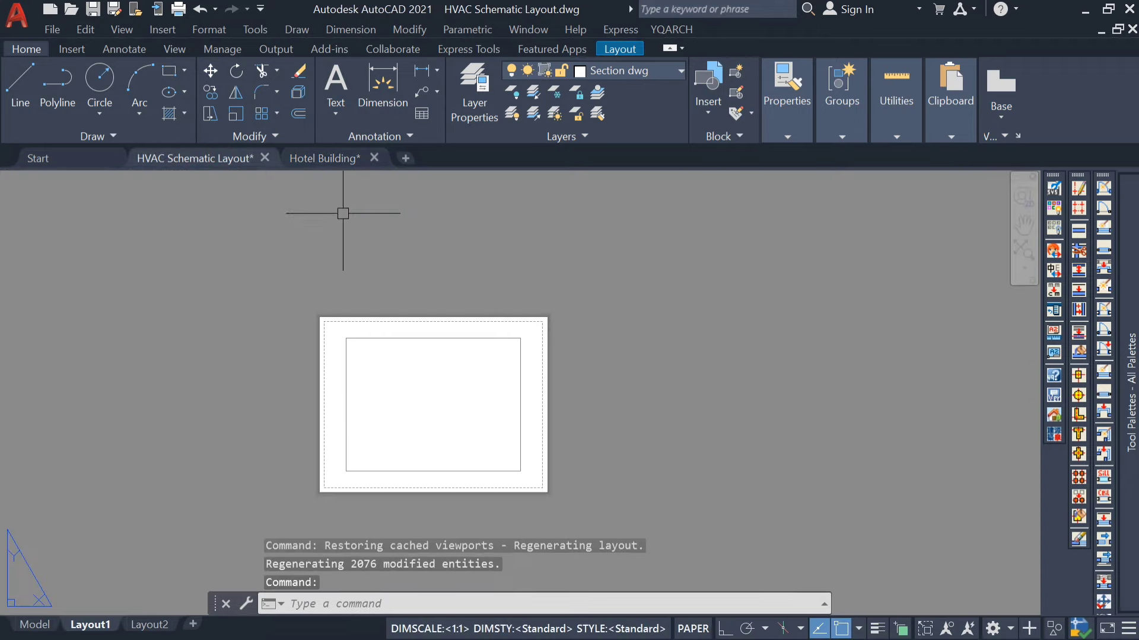
pyautogui.click(47, 626)
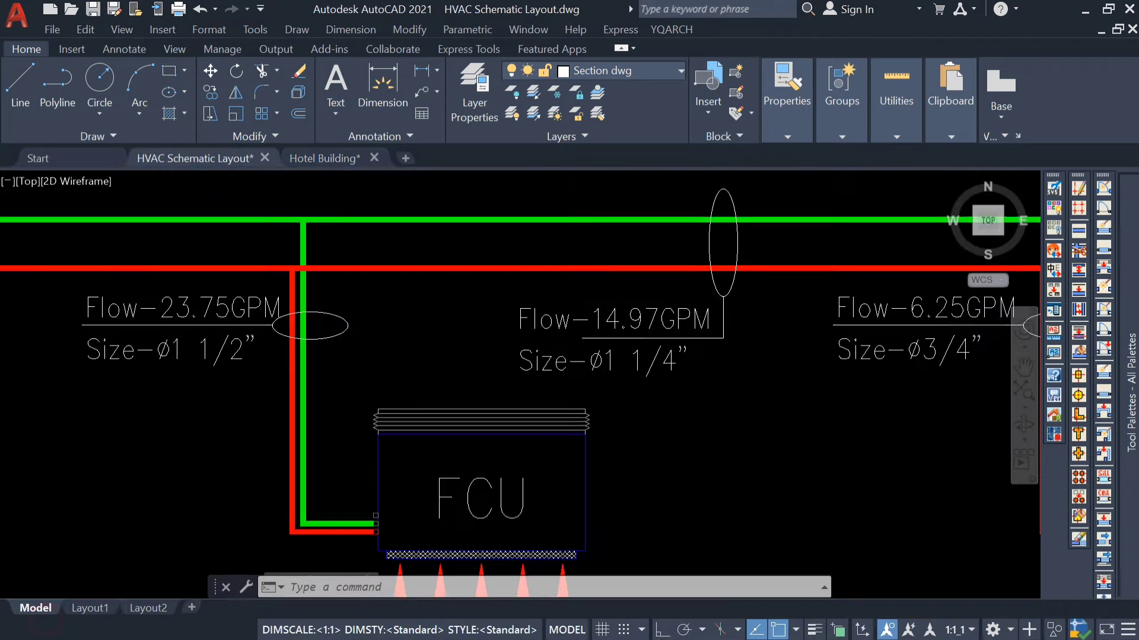
# Step: Copy the main pipe ellipse, leader and label to the main section between the second AHU and the first FCU branch
pyautogui.scroll(-4, 481, 378)
pyautogui.scroll(4, 700, 349)
pyautogui.click(498, 331)
pyautogui.click(325, 416)
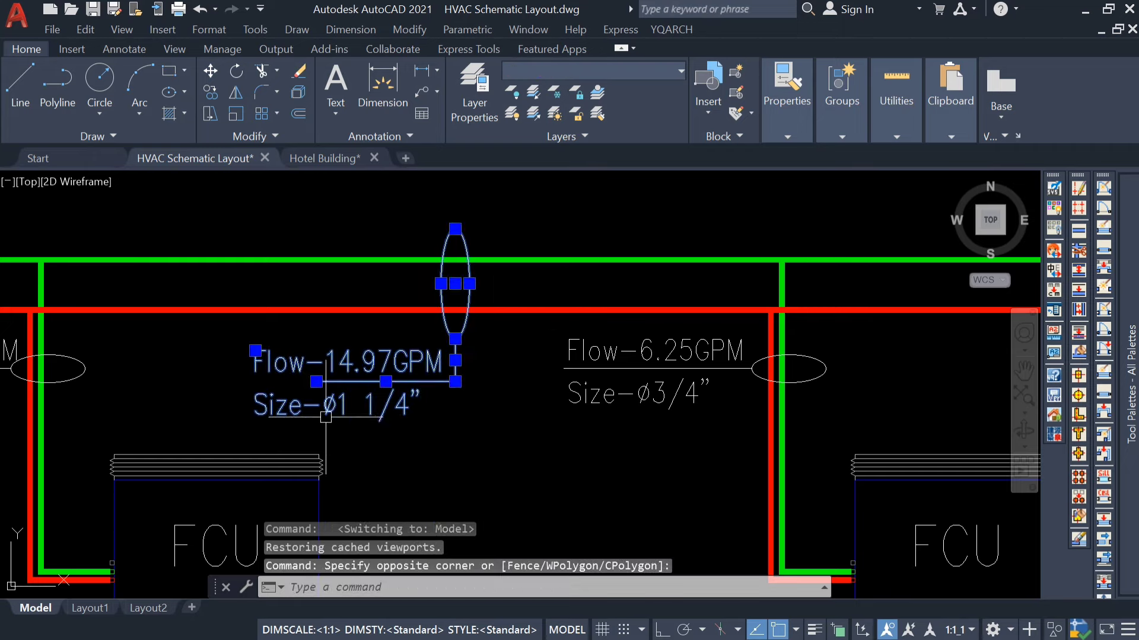
pyautogui.write('co')
pyautogui.press('Return')
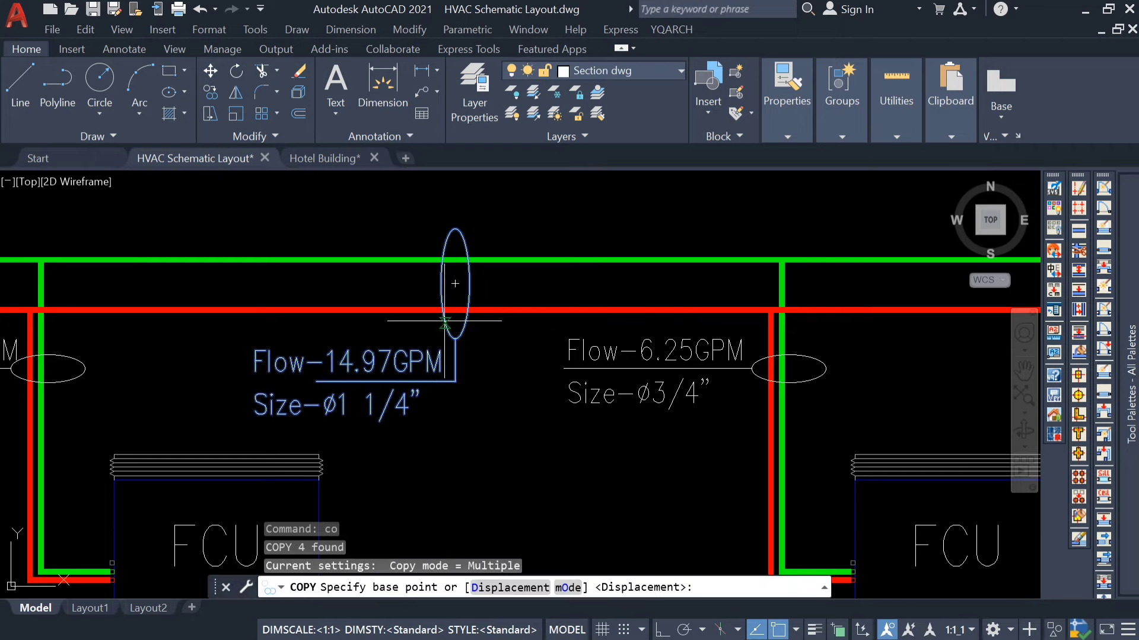
pyautogui.click(442, 309)
pyautogui.scroll(-4, 466, 297)
pyautogui.scroll(3, 427, 306)
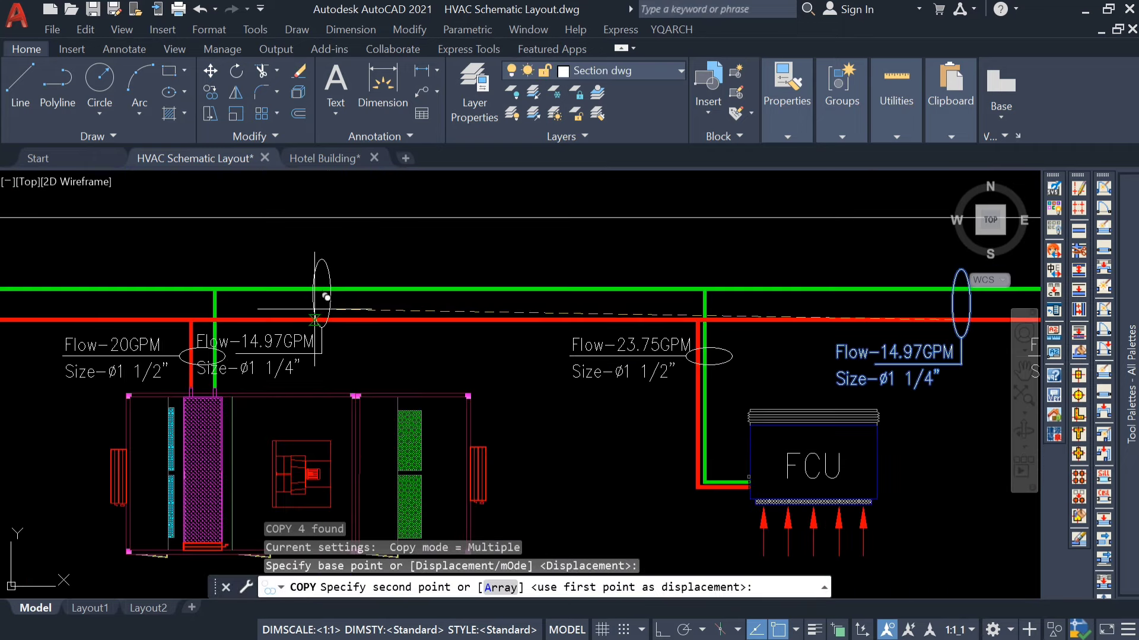
pyautogui.click(449, 309)
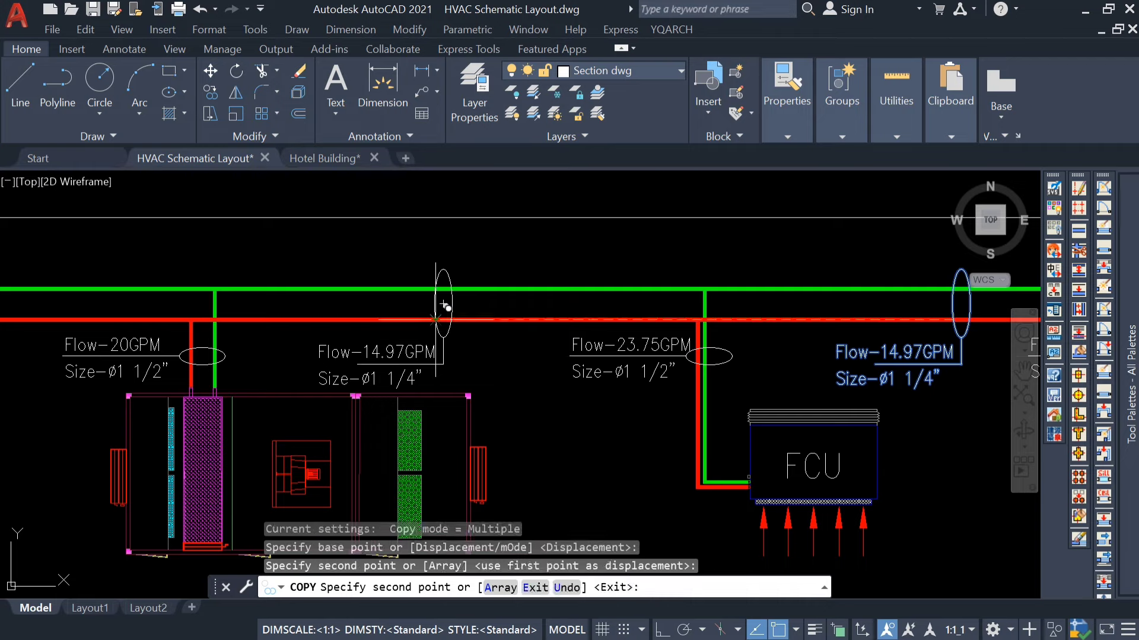
pyautogui.press('Escape')
pyautogui.scroll(2, 374, 392)
pyautogui.click(404, 325)
pyautogui.press('Escape')
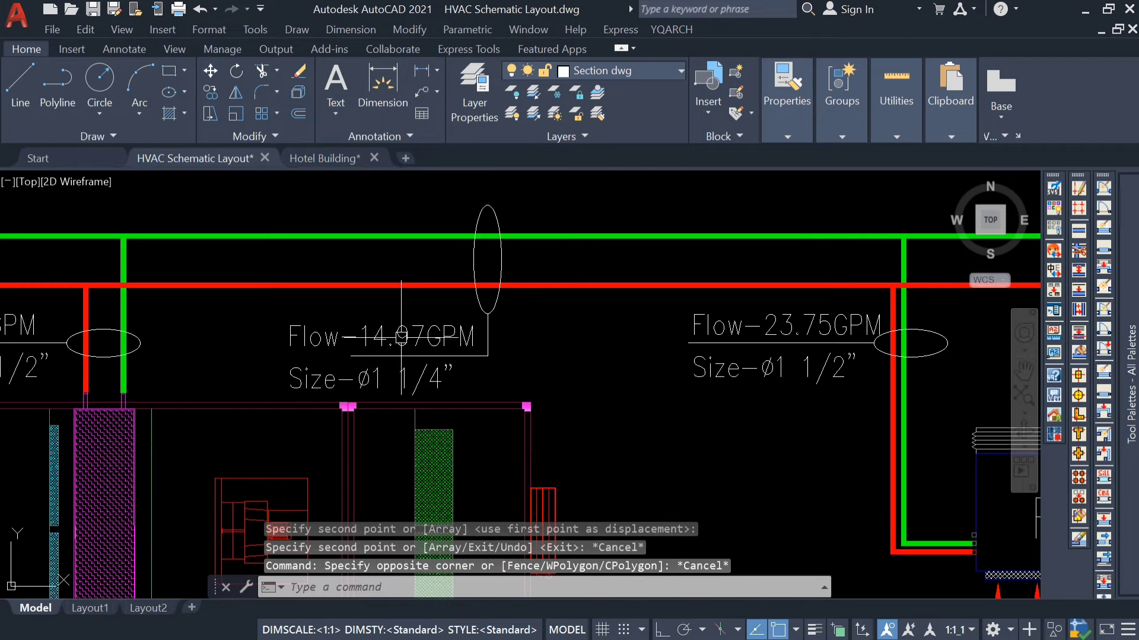
# Step: Change the label between the second AHU and the first FCU branch to Flow-38.72GPM and Size-ø2"
pyautogui.doubleClick(427, 332)
pyautogui.moveTo(427, 335); pyautogui.dragTo(364, 346)
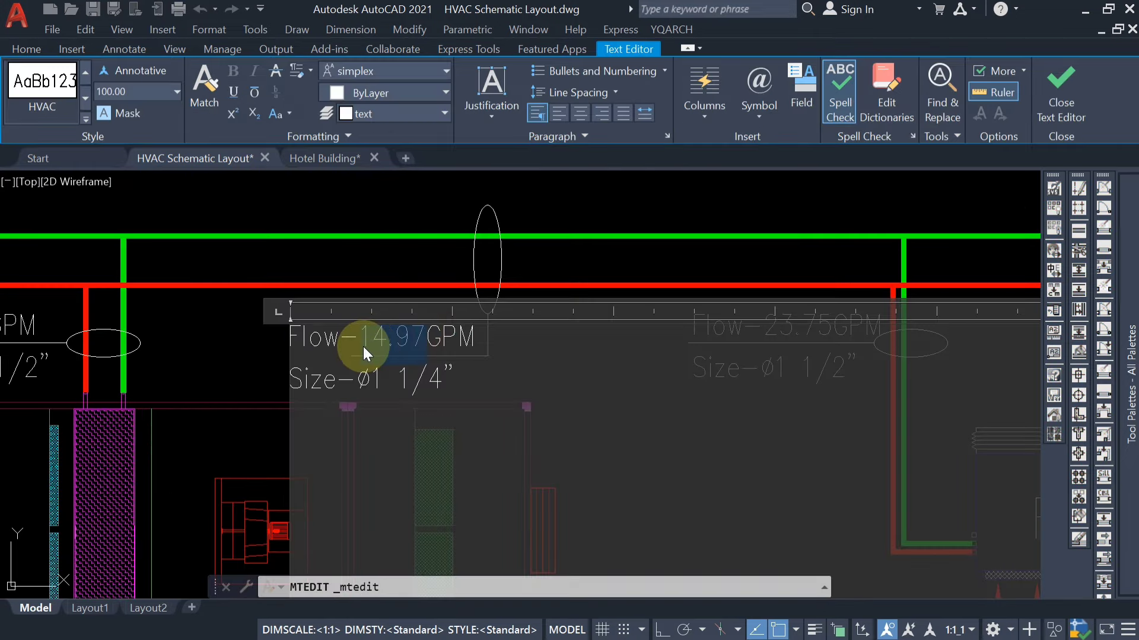
pyautogui.write('38.')
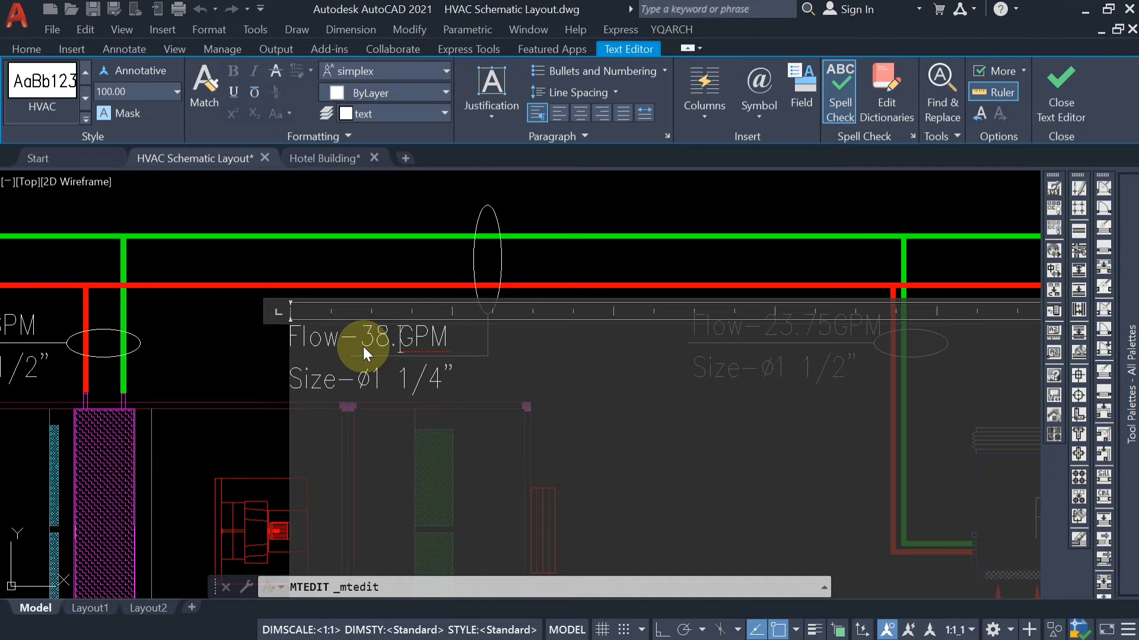
pyautogui.write('72')
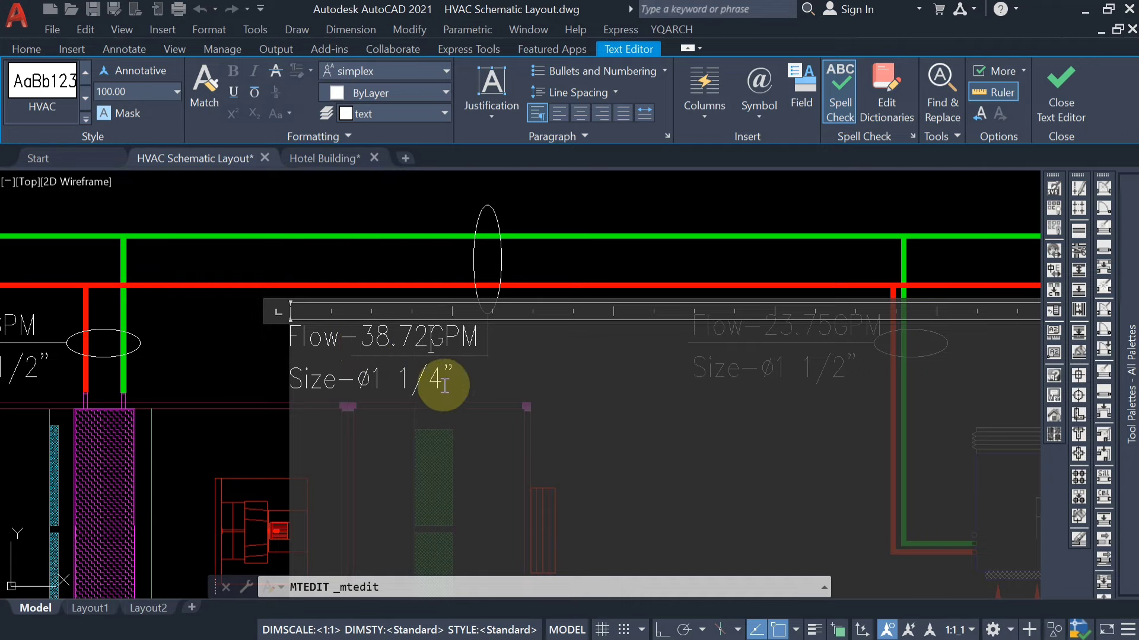
pyautogui.moveTo(444, 385); pyautogui.dragTo(377, 388)
pyautogui.write('2')
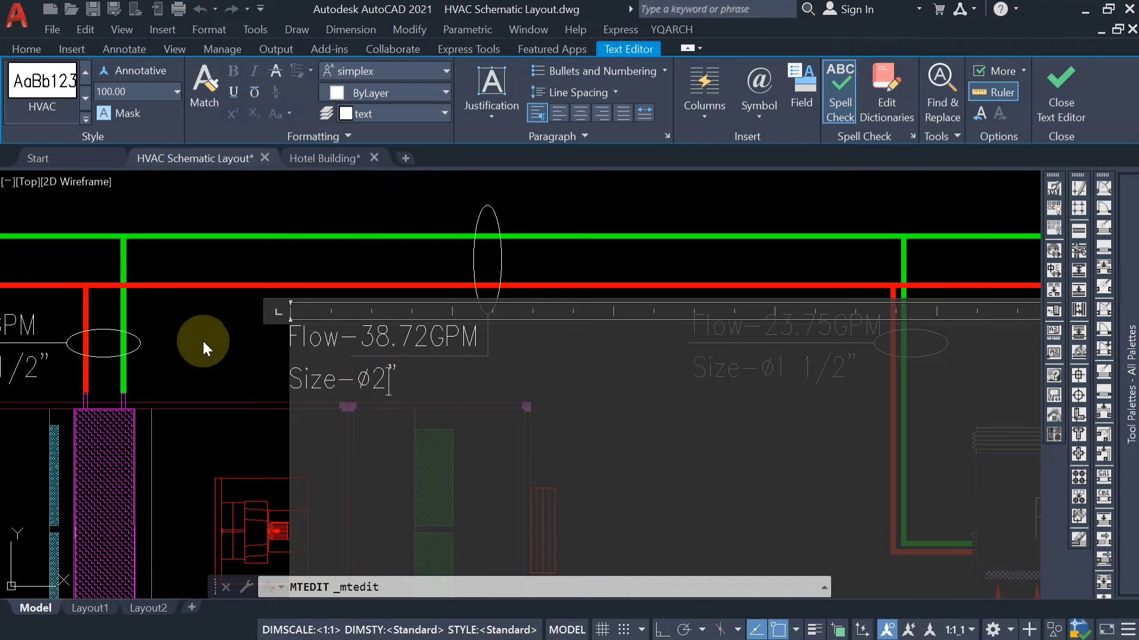
pyautogui.click(202, 340)
# Step: Copy the 38.72GPM ellipse, leader and label to the main pipe section between the two AHU branches
pyautogui.scroll(-4, 384, 365)
pyautogui.scroll(2, 283, 373)
pyautogui.scroll(-2, 516, 332)
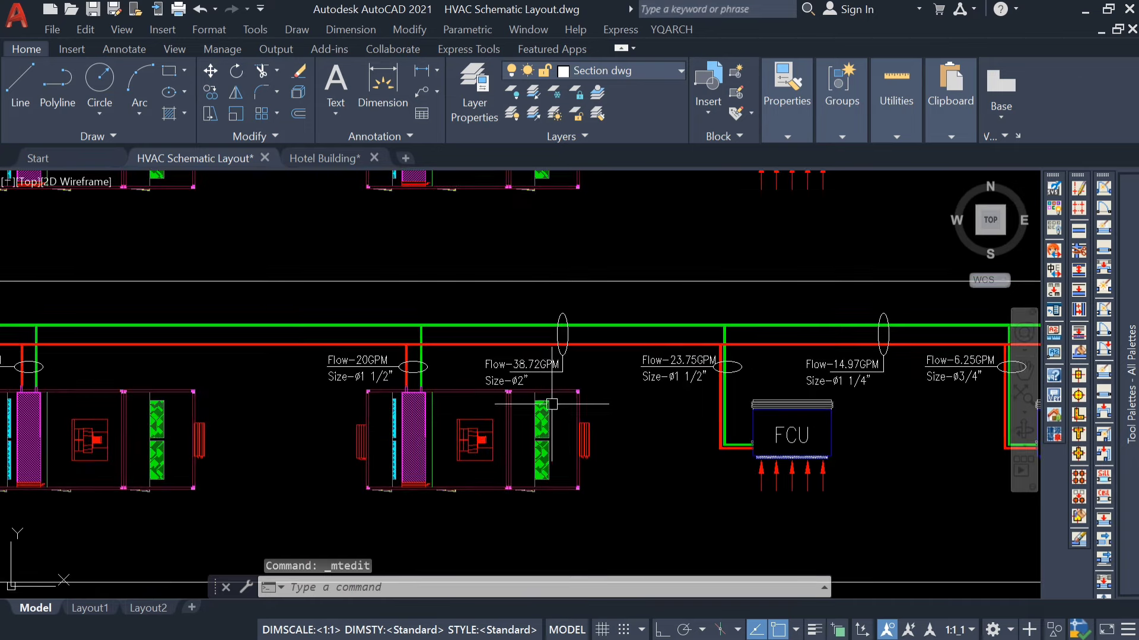
pyautogui.scroll(4, 579, 356)
pyautogui.click(581, 344)
pyautogui.click(455, 405)
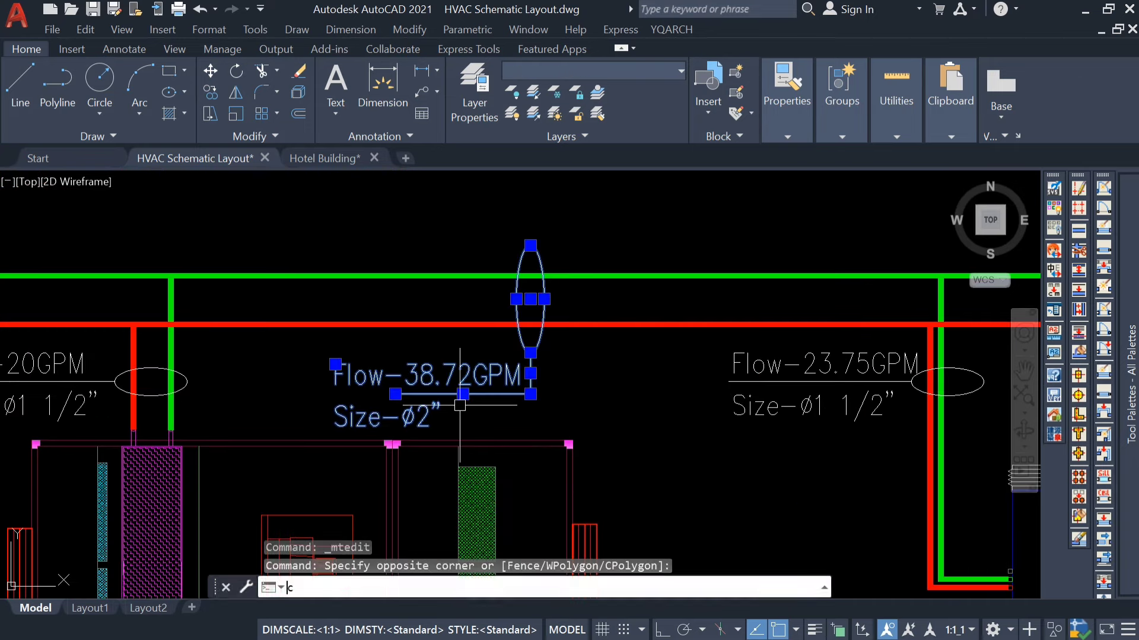
pyautogui.write('co')
pyautogui.press('Return')
pyautogui.click(530, 299)
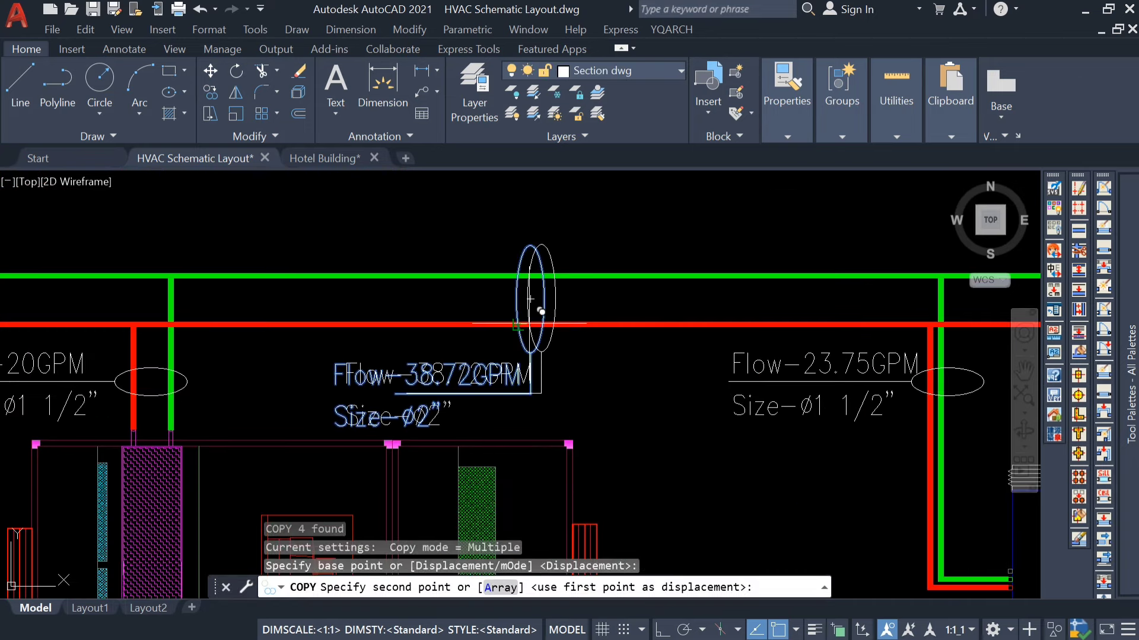
pyautogui.scroll(-2, 529, 299)
pyautogui.scroll(1, 214, 320)
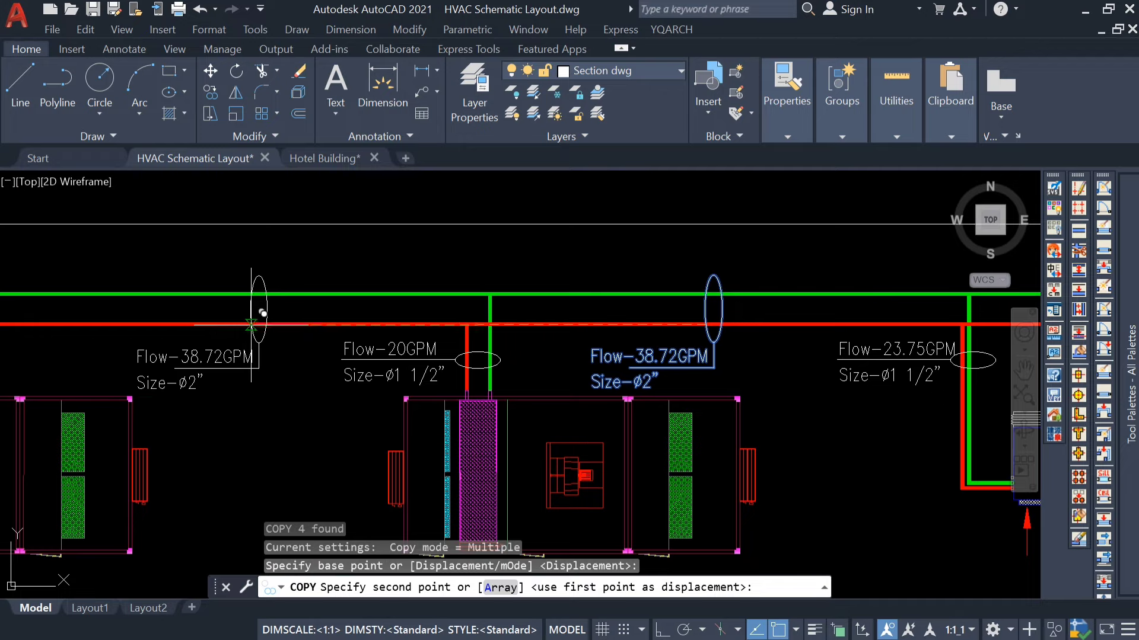
pyautogui.click(269, 306)
pyautogui.press('Escape')
# Step: Check the AHU branch and ball room main pipe flow and size labels in the Hotel Building drawing, then return to the schematic
pyautogui.scroll(-3, 286, 356)
pyautogui.moveTo(317, 358); pyautogui.dragTo(338, 360, button='middle')
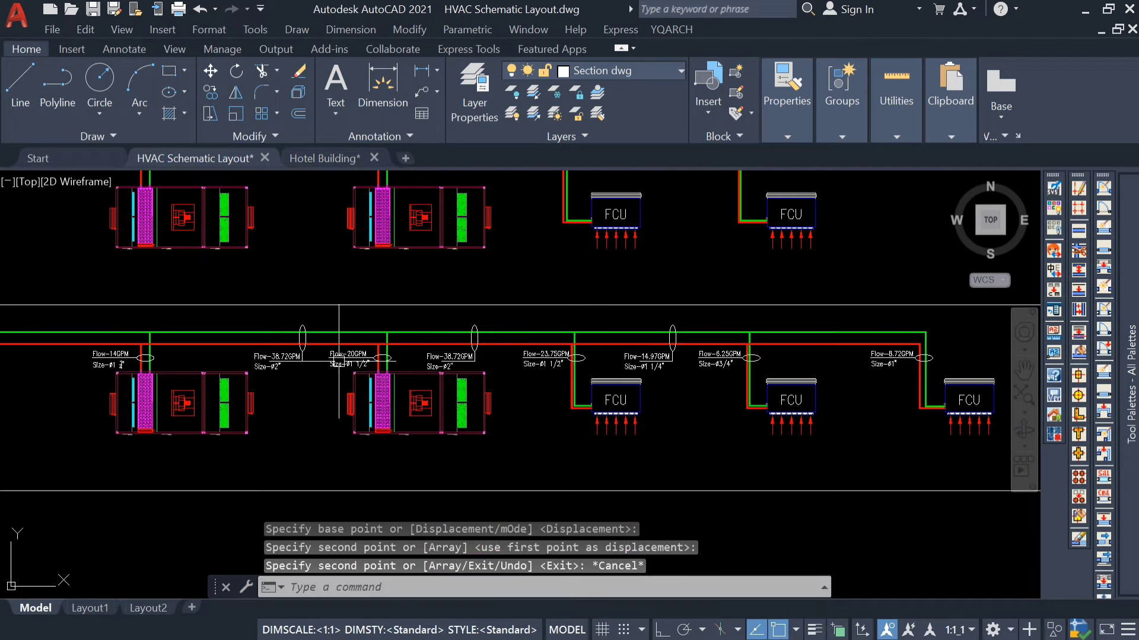
pyautogui.click(325, 159)
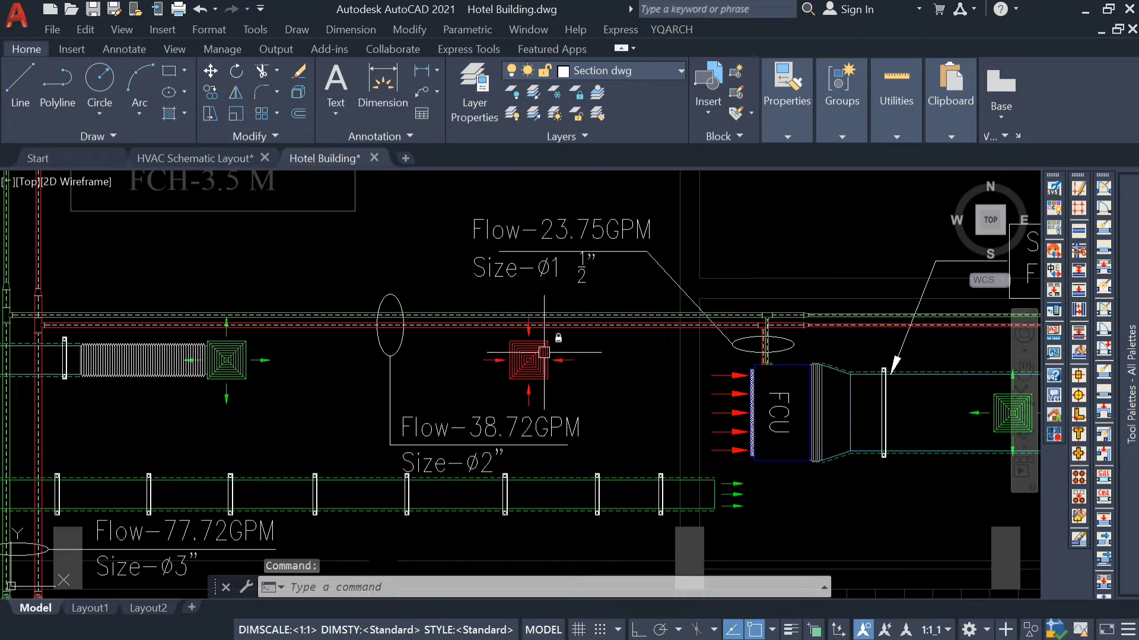
pyautogui.moveTo(440, 382); pyautogui.dragTo(486, 504, button='middle')
pyautogui.moveTo(440, 373); pyautogui.dragTo(456, 478, button='middle')
pyautogui.scroll(3, 394, 295)
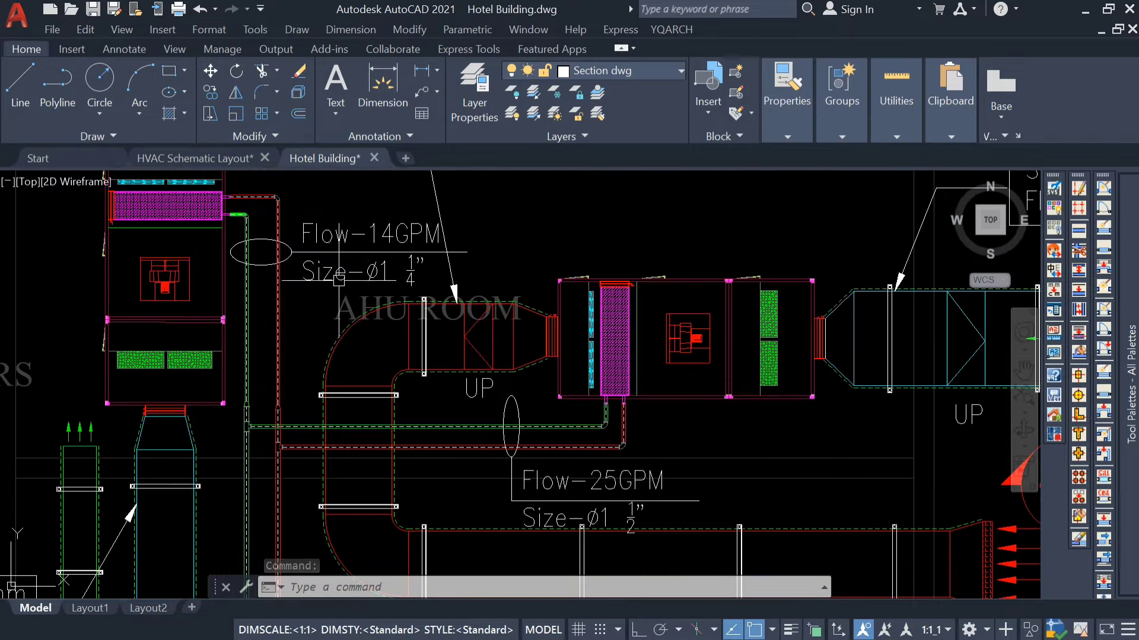
pyautogui.scroll(-2, 358, 330)
pyautogui.moveTo(398, 421); pyautogui.dragTo(421, 311, button='middle')
pyautogui.moveTo(384, 472); pyautogui.dragTo(396, 394, button='middle')
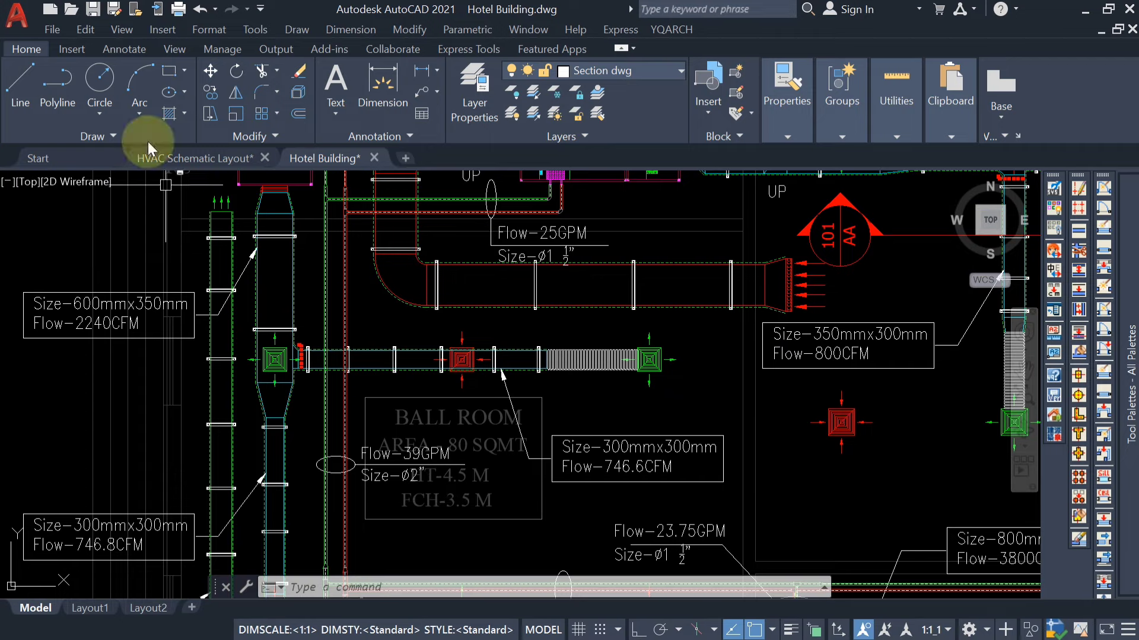
pyautogui.click(185, 161)
pyautogui.scroll(3, 281, 377)
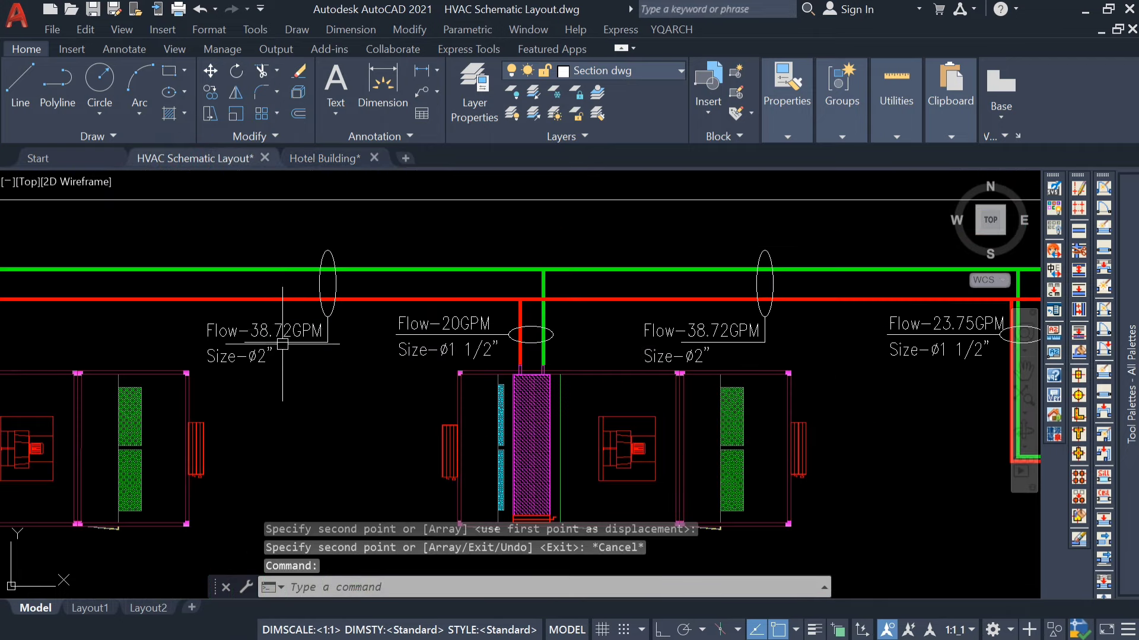
# Step: Change the flow in the main pipe label between the two ground floor AHU branches to 39GPM
pyautogui.click(266, 328)
pyautogui.doubleClick(292, 333)
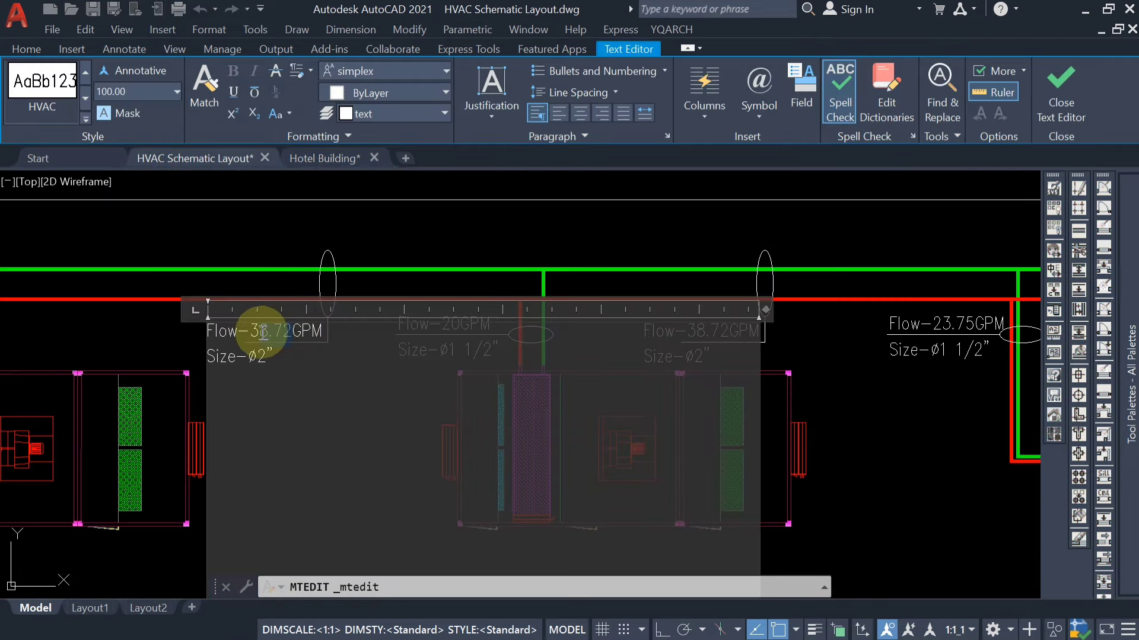
pyautogui.write('9')
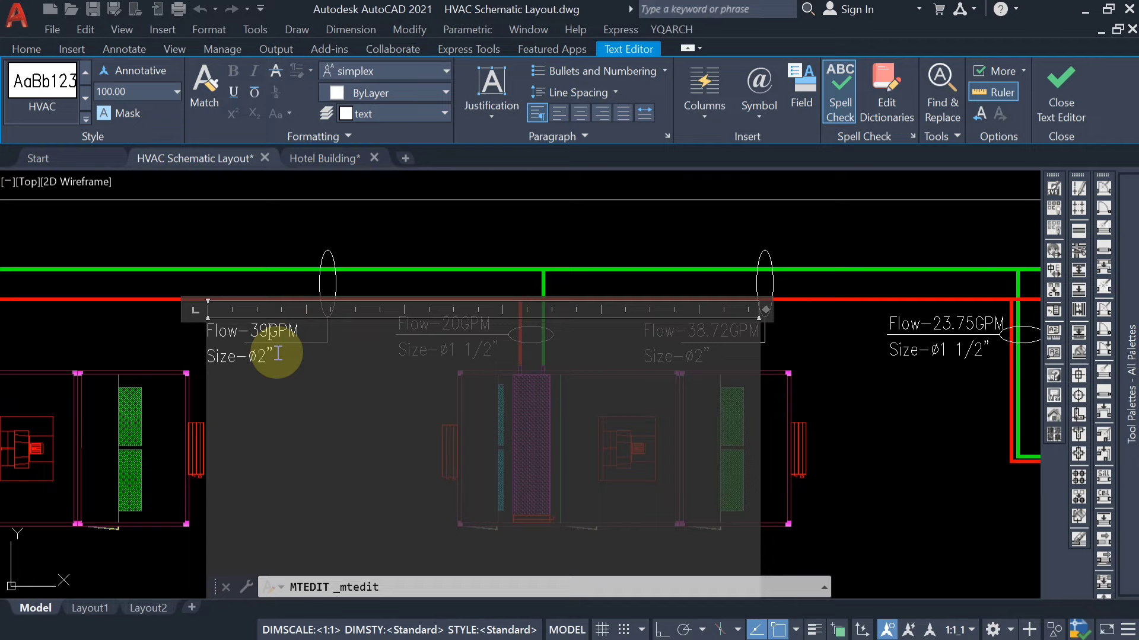
pyautogui.click(139, 328)
# Step: Check the ball room and incoming main pipe flow and size labels in the Hotel Building drawing, then return to the schematic
pyautogui.scroll(-3, 200, 341)
pyautogui.moveTo(247, 360)
pyautogui.mouseDown(button='middle')
pyautogui.moveTo(400, 368)
pyautogui.moveTo(365, 405)
pyautogui.mouseUp(button='middle')
pyautogui.scroll(2, 401, 380)
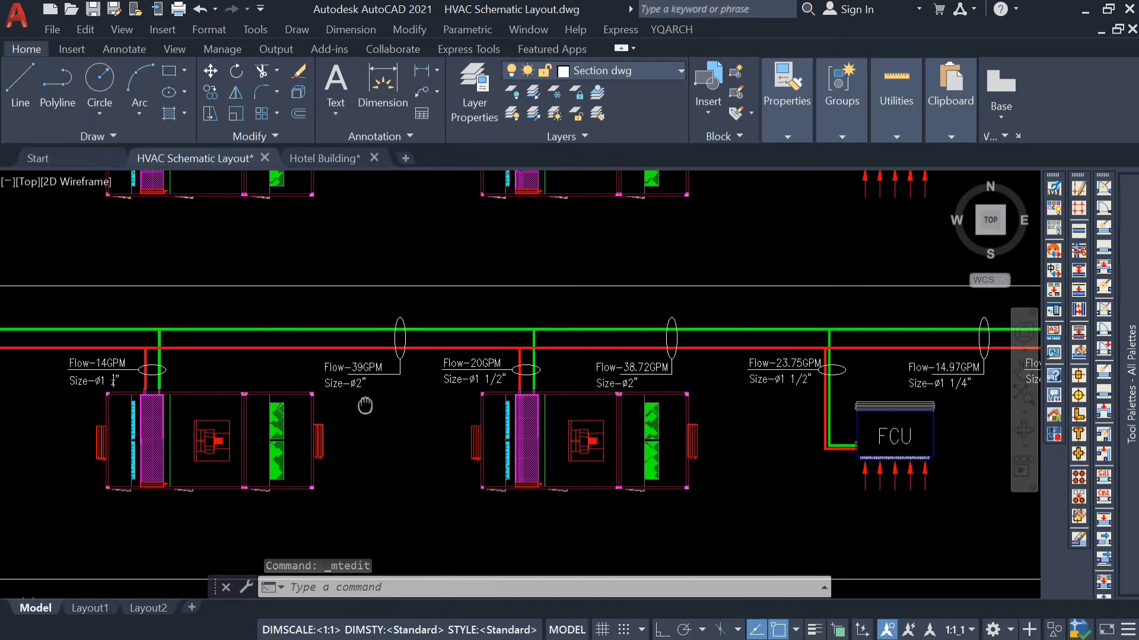
pyautogui.click(321, 158)
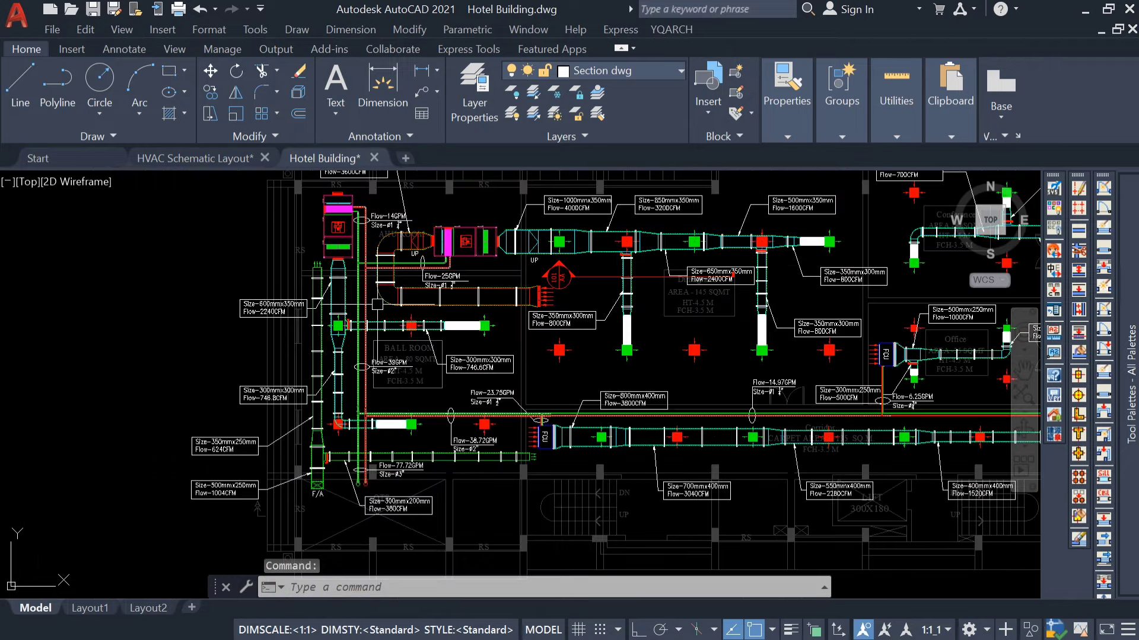
pyautogui.scroll(2, 399, 405)
pyautogui.moveTo(366, 350); pyautogui.dragTo(368, 454, button='middle')
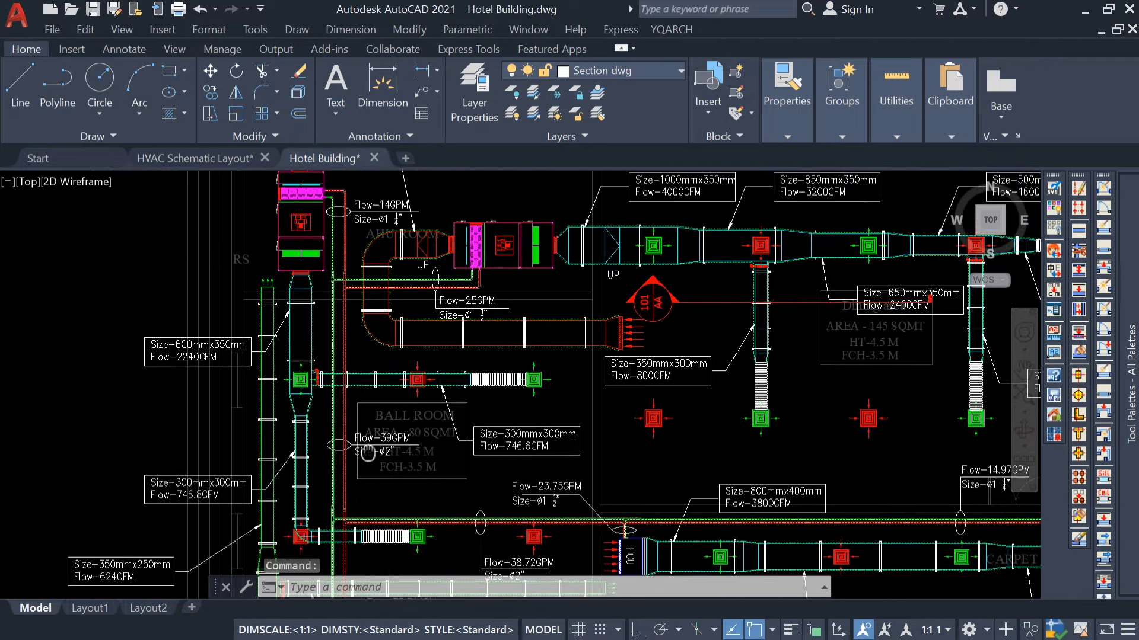
pyautogui.moveTo(376, 309); pyautogui.dragTo(376, 327, button='middle')
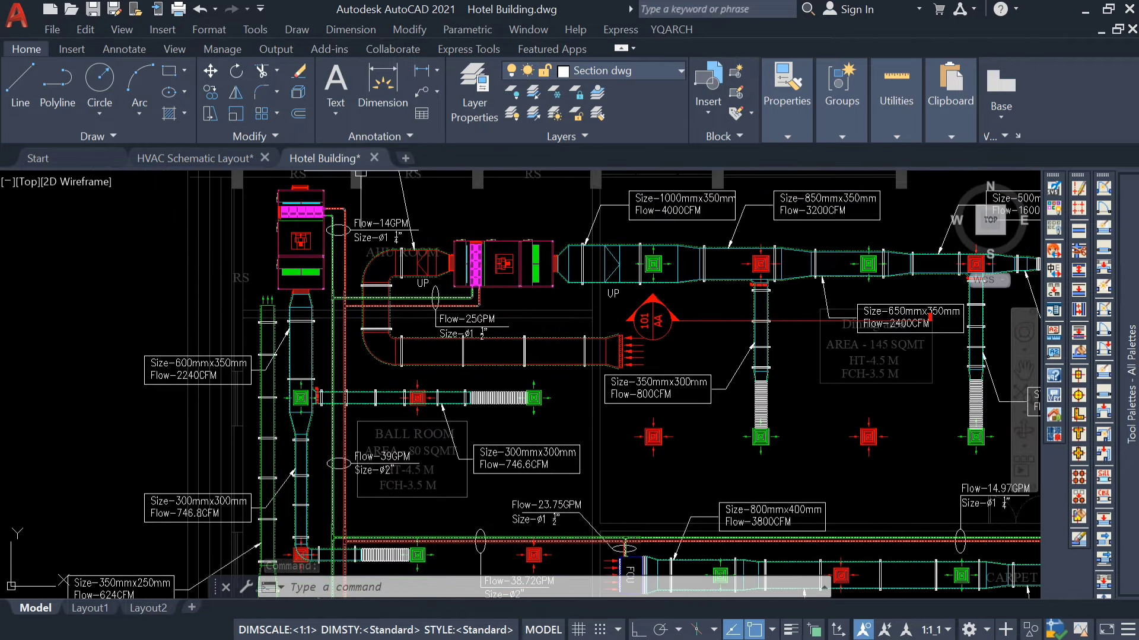
pyautogui.moveTo(427, 444); pyautogui.dragTo(426, 274, button='middle')
pyautogui.scroll(4, 379, 487)
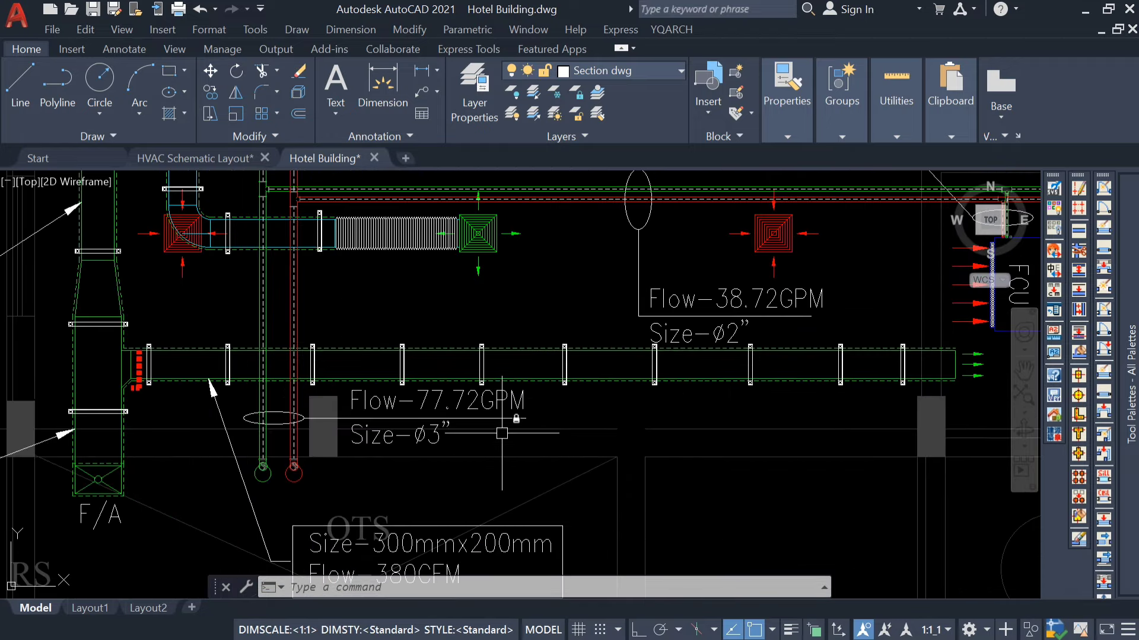
pyautogui.click(205, 158)
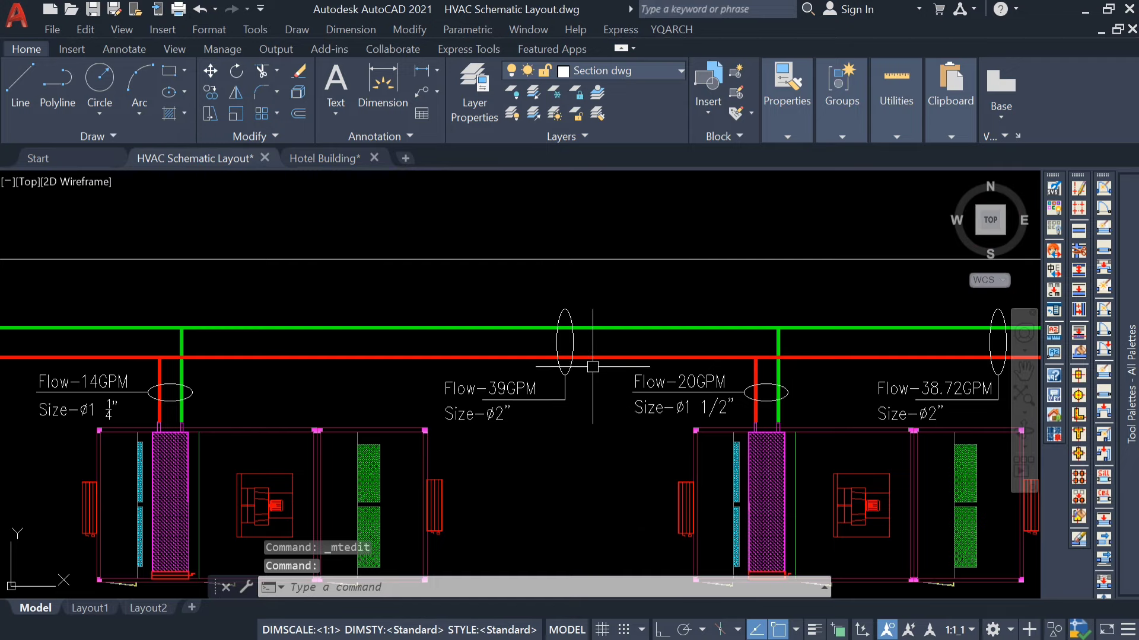
# Step: Copy the 39GPM ellipse, leader and label to the main pipe section between the riser and the first AHU branch
pyautogui.click(592, 366)
pyautogui.click(491, 433)
pyautogui.write('co')
pyautogui.press('Return')
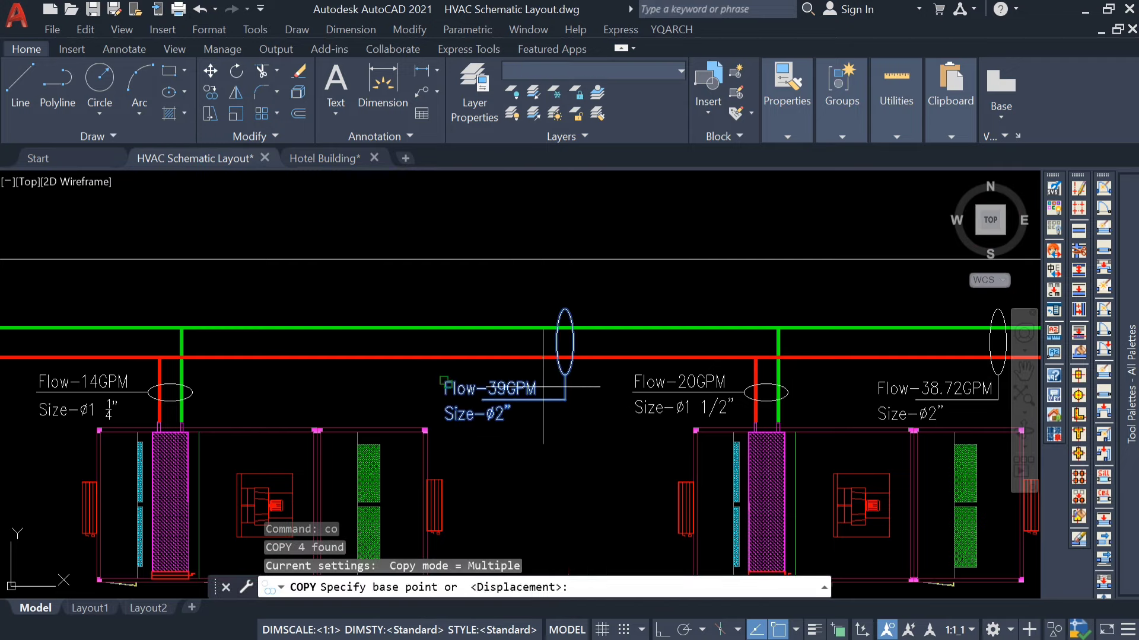
pyautogui.click(564, 342)
pyautogui.scroll(-4, 564, 343)
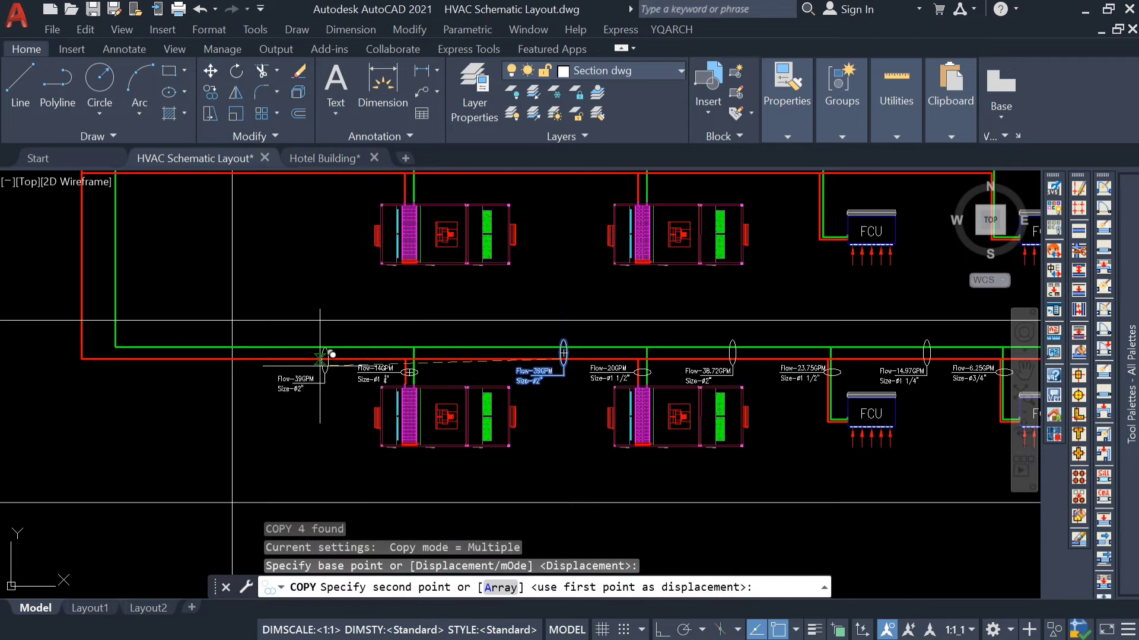
pyautogui.scroll(2, 268, 335)
pyautogui.moveTo(264, 375); pyautogui.dragTo(535, 396, button='middle')
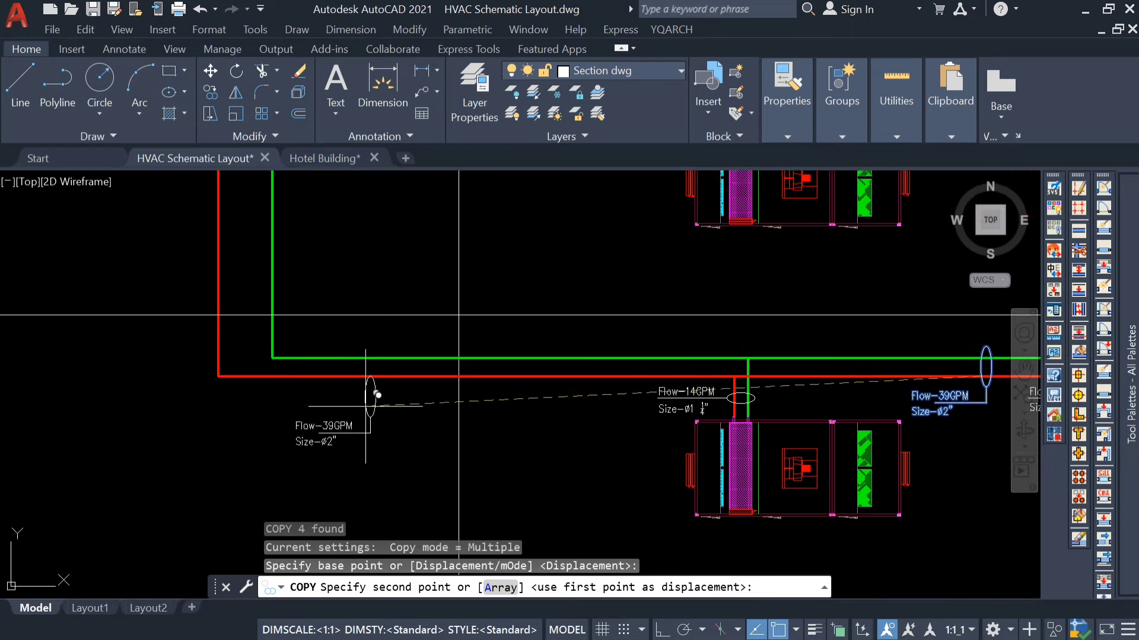
pyautogui.click(362, 379)
pyautogui.press('Escape')
# Step: Change the label between the riser and the first AHU branch to Flow-77.72GPM and Size-ø3"
pyautogui.scroll(5, 365, 367)
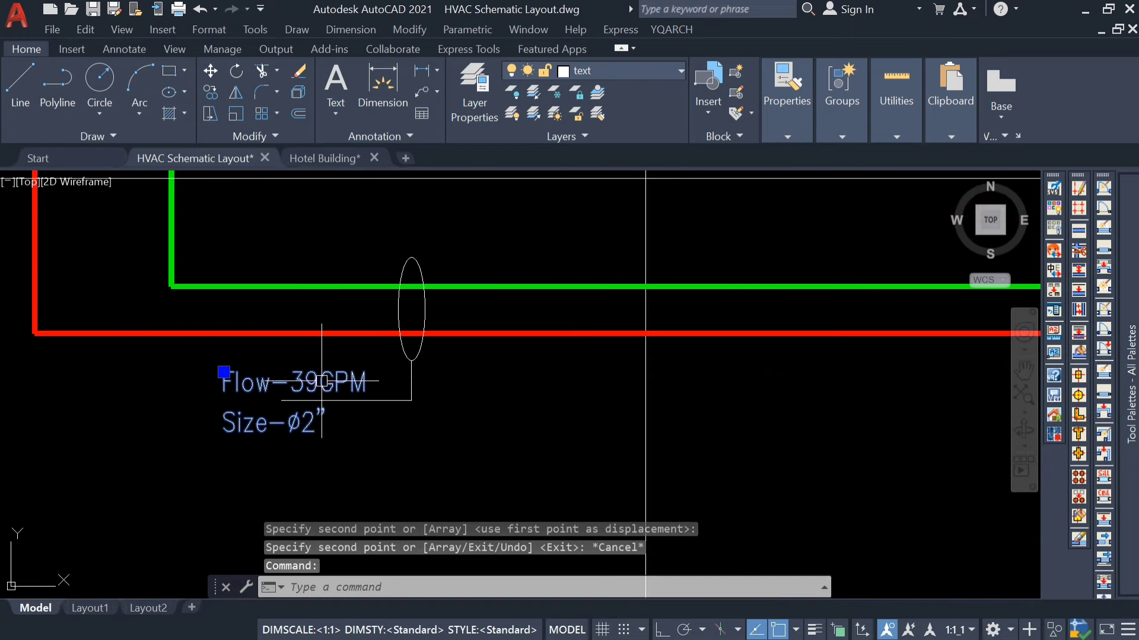
pyautogui.doubleClick(296, 386)
pyautogui.moveTo(320, 384); pyautogui.dragTo(296, 388)
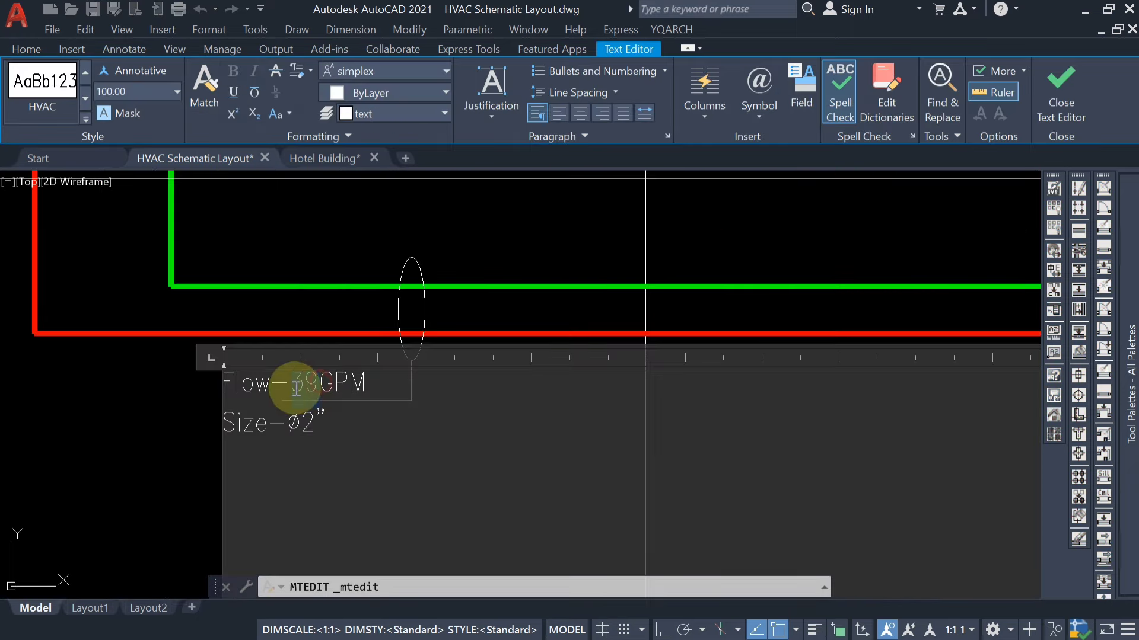
pyautogui.write('77.72')
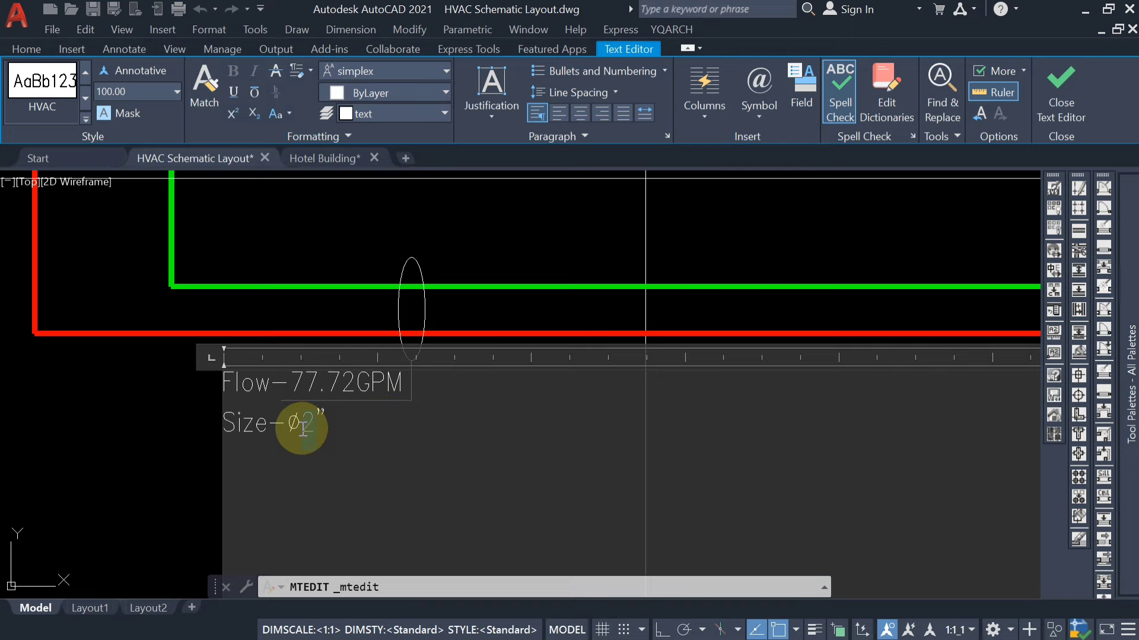
pyautogui.write('3')
pyautogui.click(148, 433)
# Step: Examine the labelled ground floor piping and the overall chilled water pipe schematic across all floors
pyautogui.scroll(-5, 207, 419)
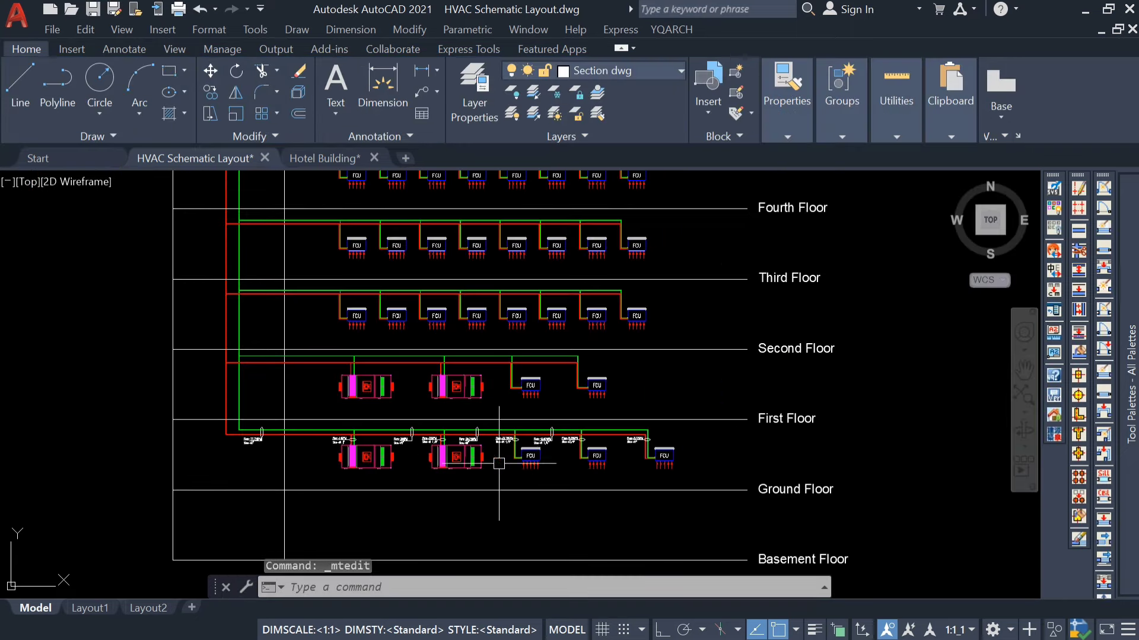
pyautogui.scroll(5, 597, 478)
pyautogui.moveTo(393, 414); pyautogui.dragTo(597, 399, button='middle')
pyautogui.scroll(-5, 598, 402)
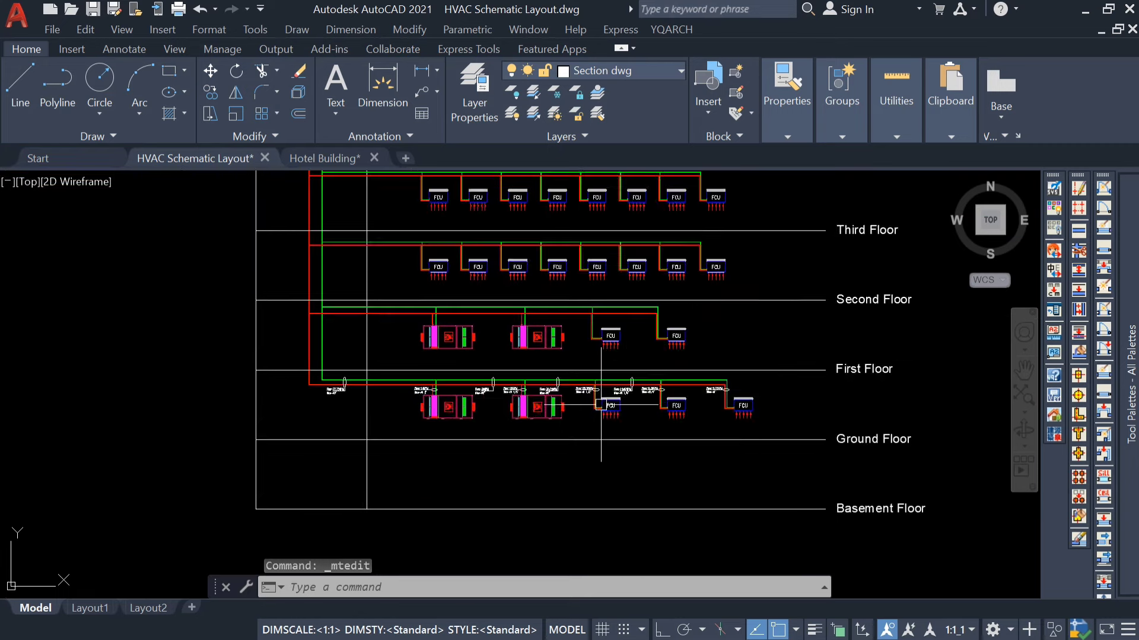
pyautogui.moveTo(623, 345); pyautogui.dragTo(617, 427, button='middle')
pyautogui.moveTo(615, 371); pyautogui.dragTo(621, 475, button='middle')
pyautogui.scroll(-3, 616, 399)
pyautogui.moveTo(759, 386); pyautogui.dragTo(606, 386, button='middle')
pyautogui.scroll(-2, 608, 383)
pyautogui.moveTo(739, 415); pyautogui.dragTo(739, 391, button='middle')
pyautogui.press('Escape')
pyautogui.press('Escape')
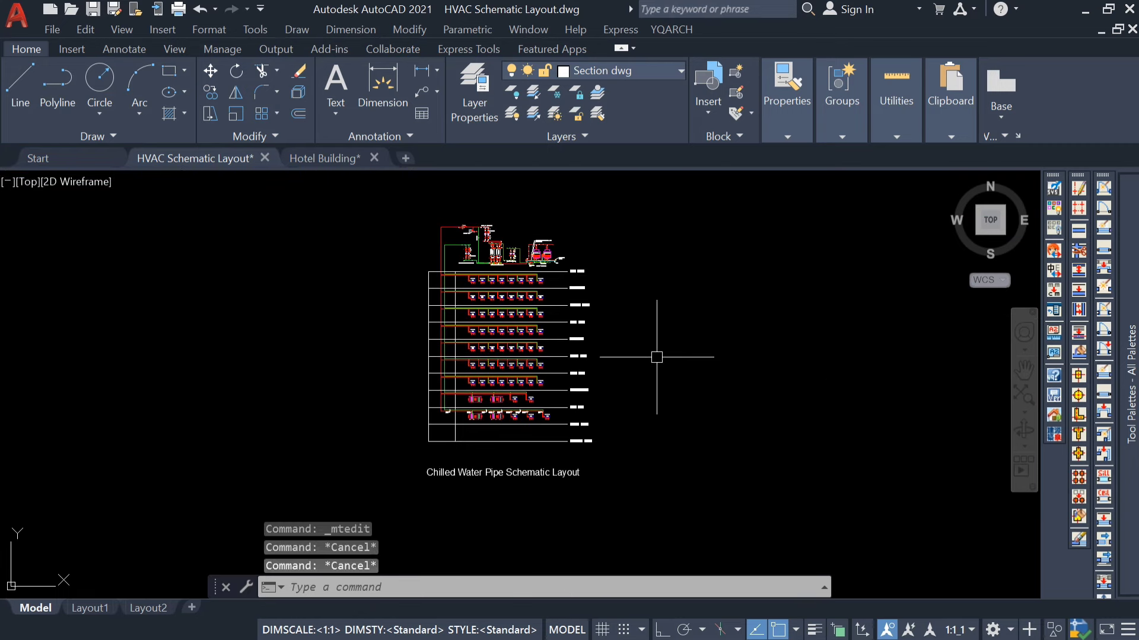
pyautogui.moveTo(611, 306); pyautogui.dragTo(626, 323, button='middle')
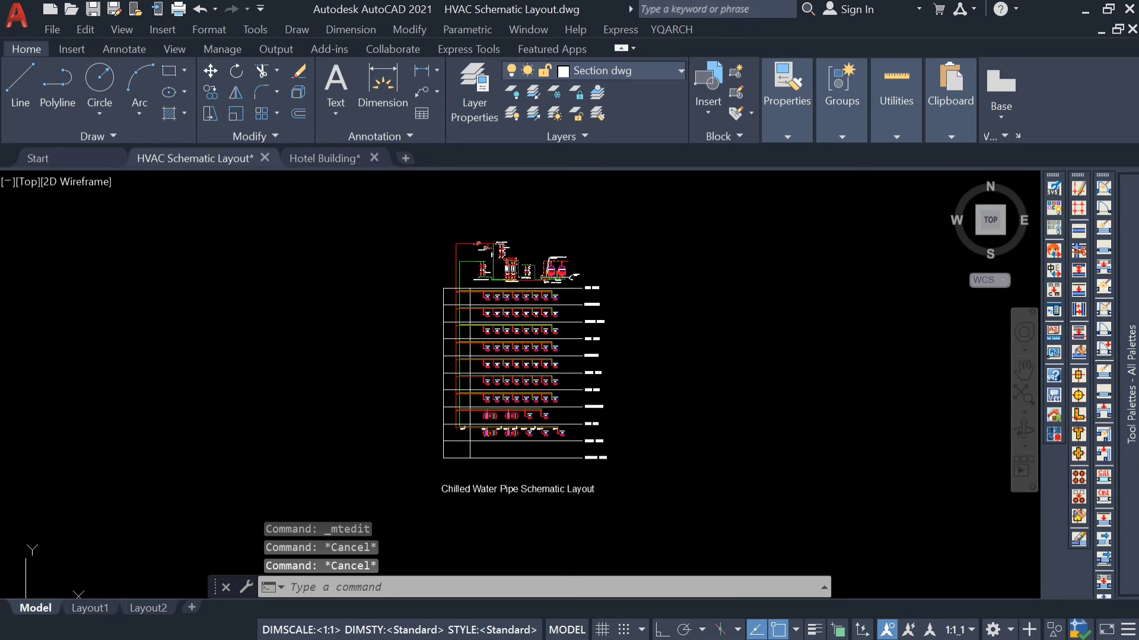